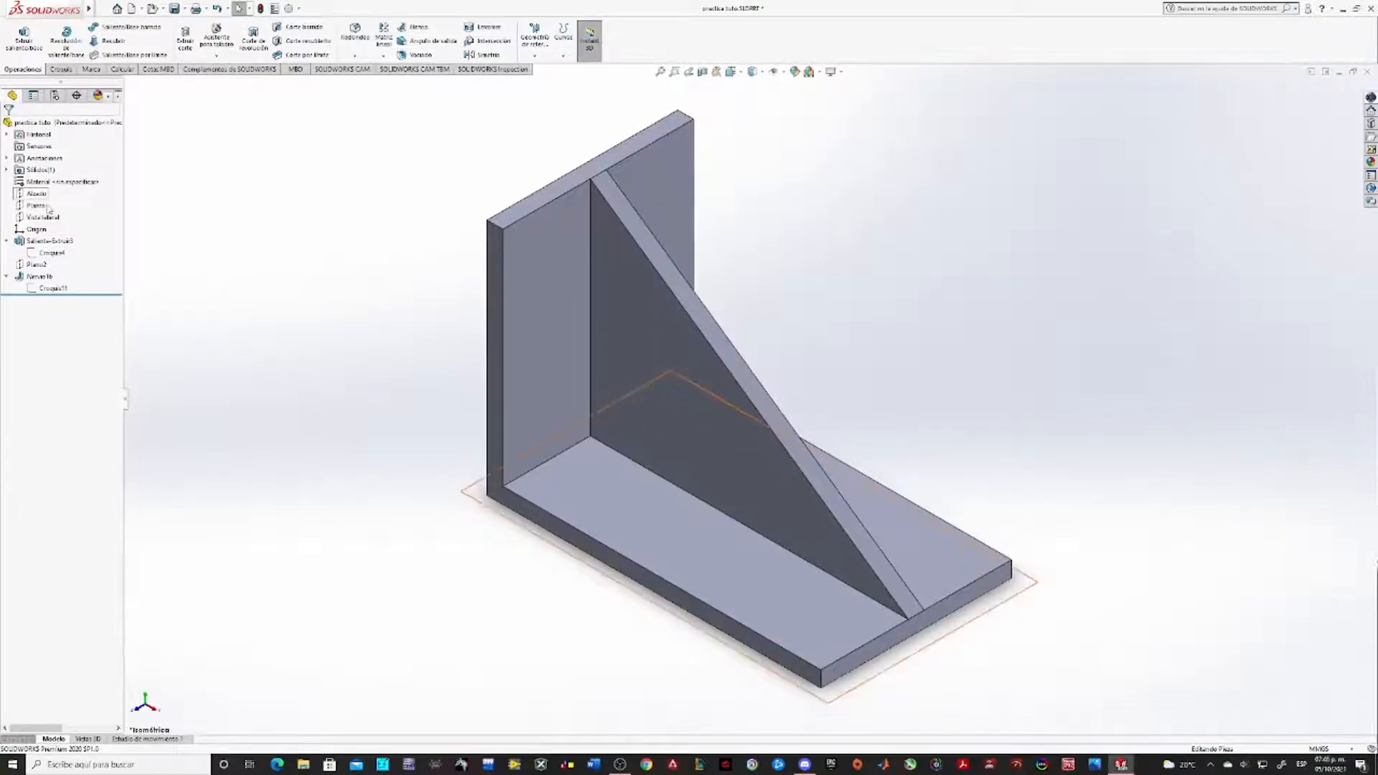
Open the base extrusion's L-shaped profile sketch, examine its dimensions from the front, and exit back to the isometric view.
{"action": "left_click", "coordinate": [51, 253]}
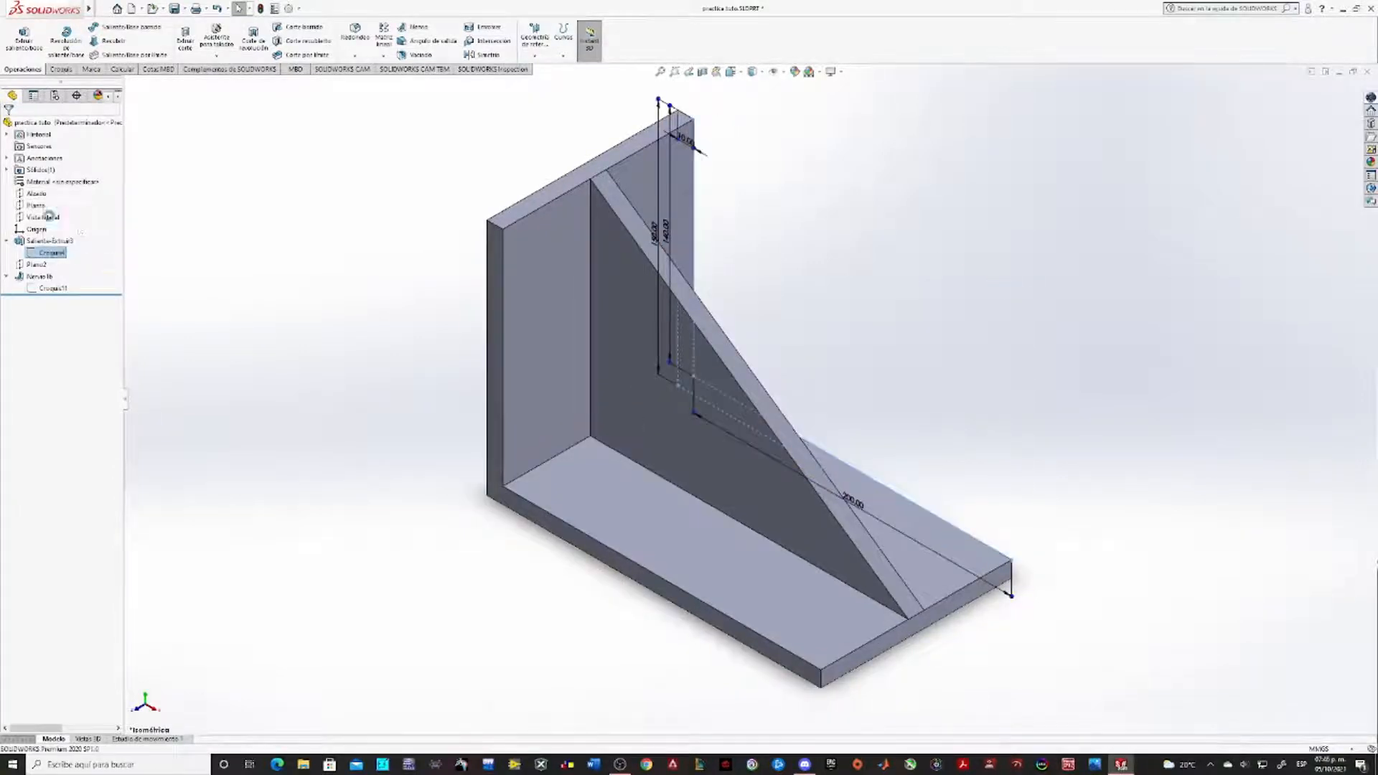
{"action": "left_click", "coordinate": [48, 216]}
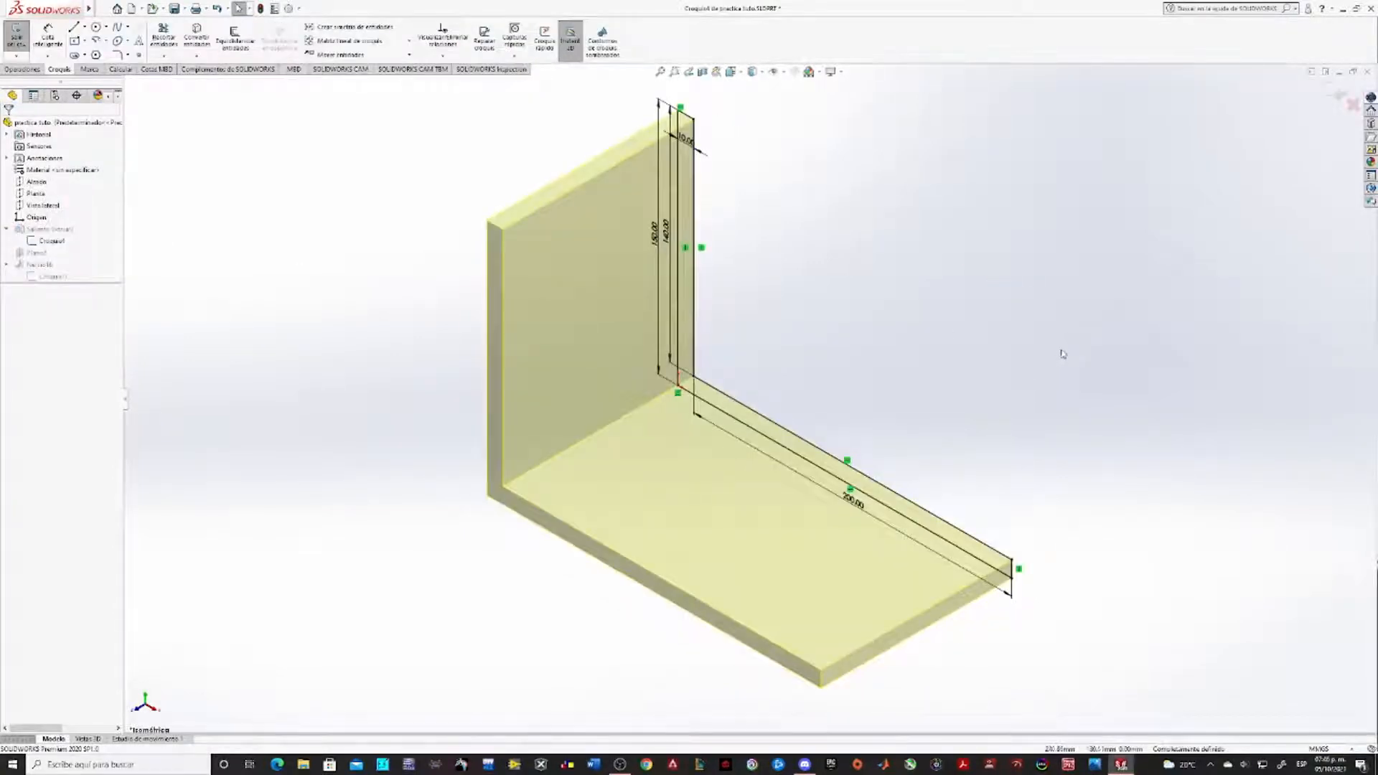
{"action": "key", "text": "ctrl+8"}
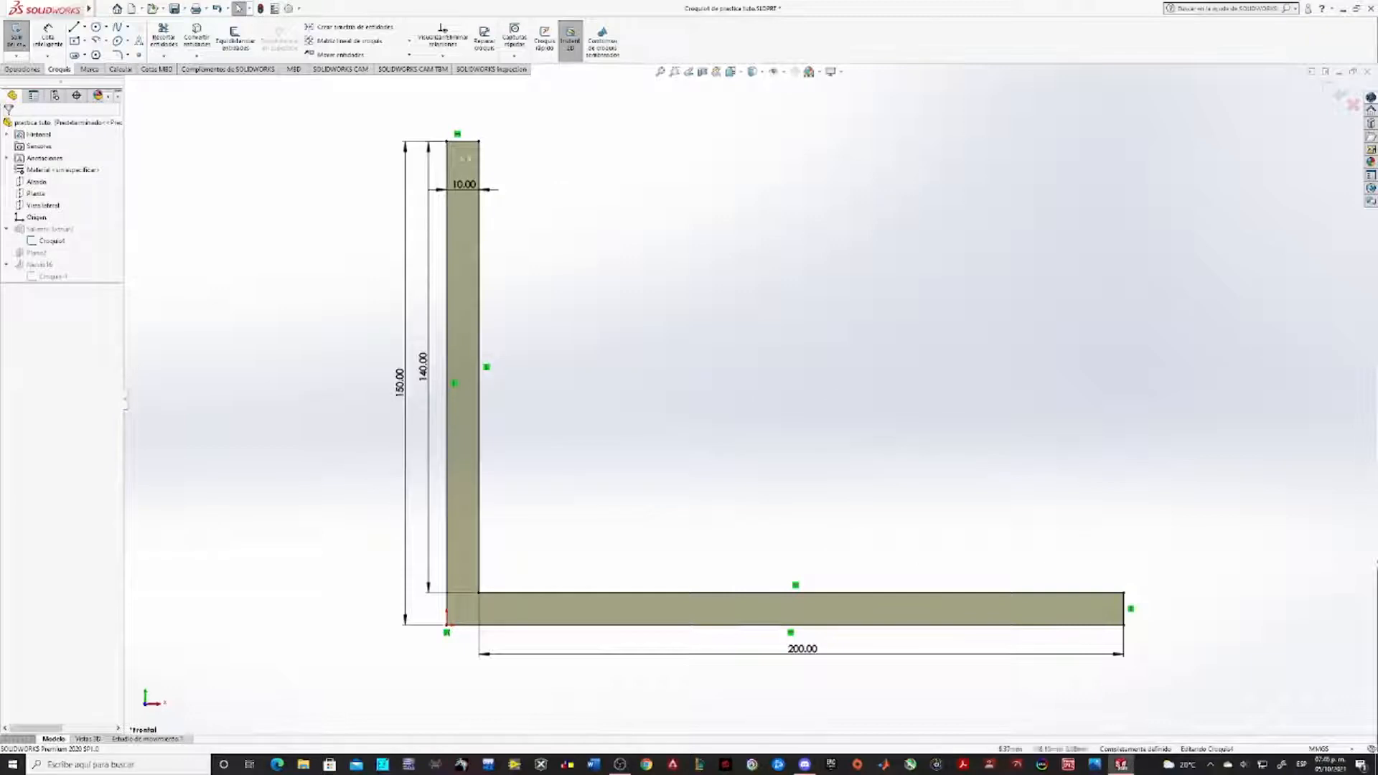
{"action": "left_click", "coordinate": [1336, 92]}
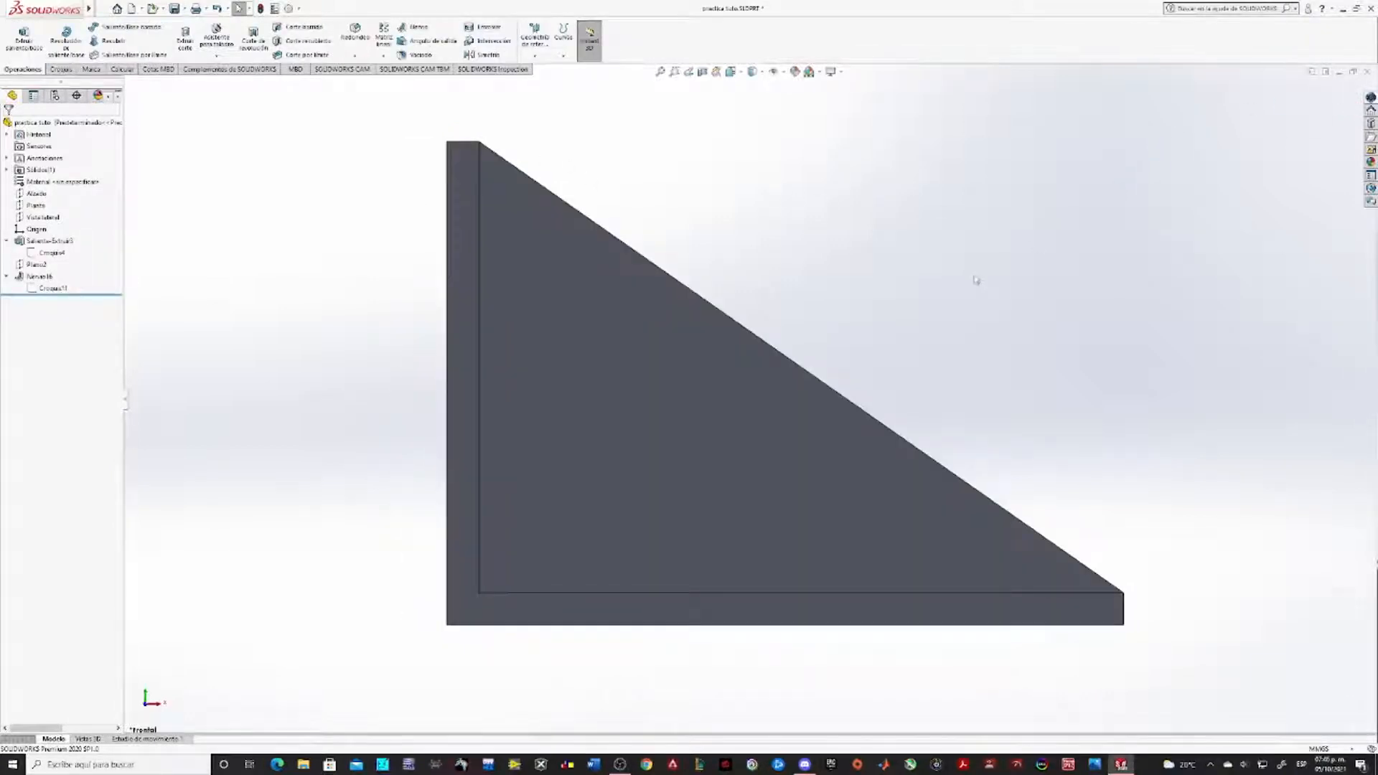
{"action": "key", "text": "ctrl+7"}
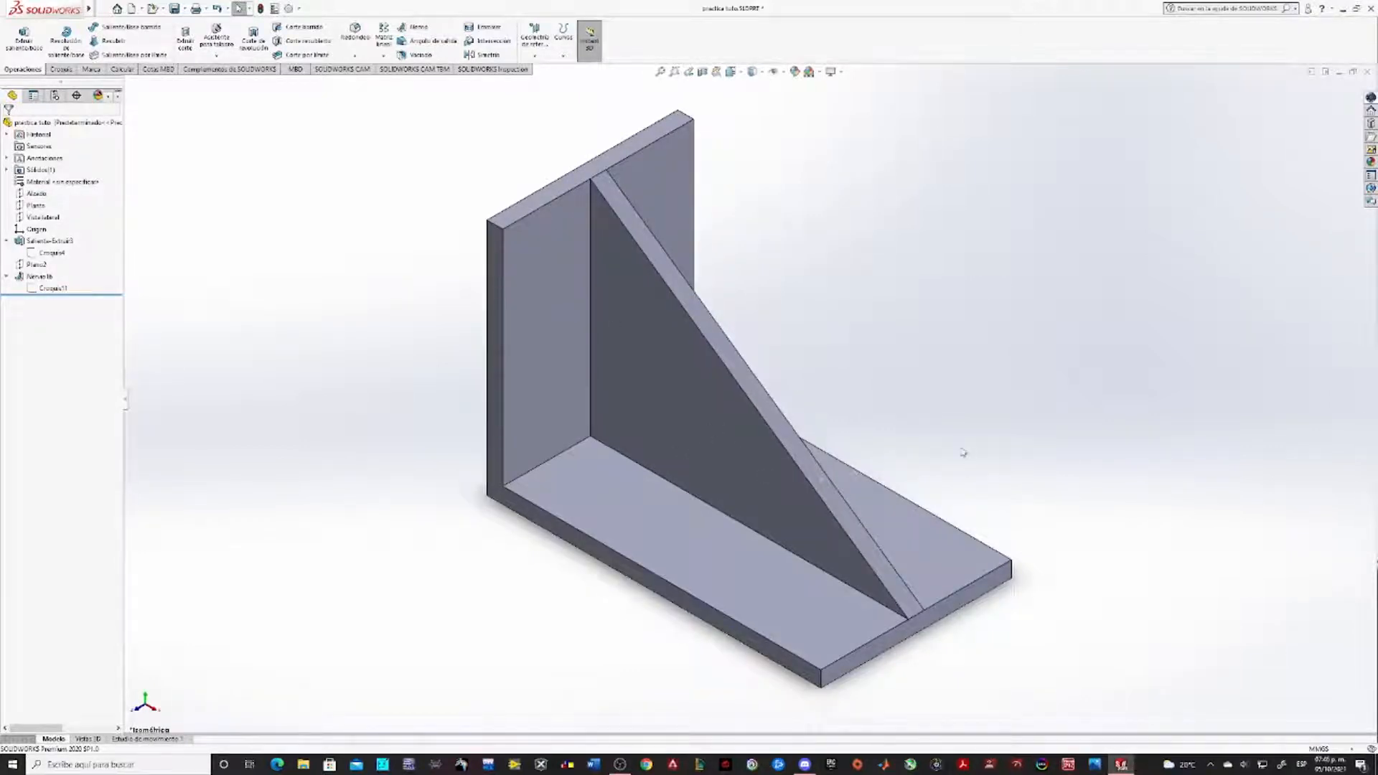
Show the reference plane Plano2 that runs through the middle of the bracket.
{"action": "left_click", "coordinate": [60, 69]}
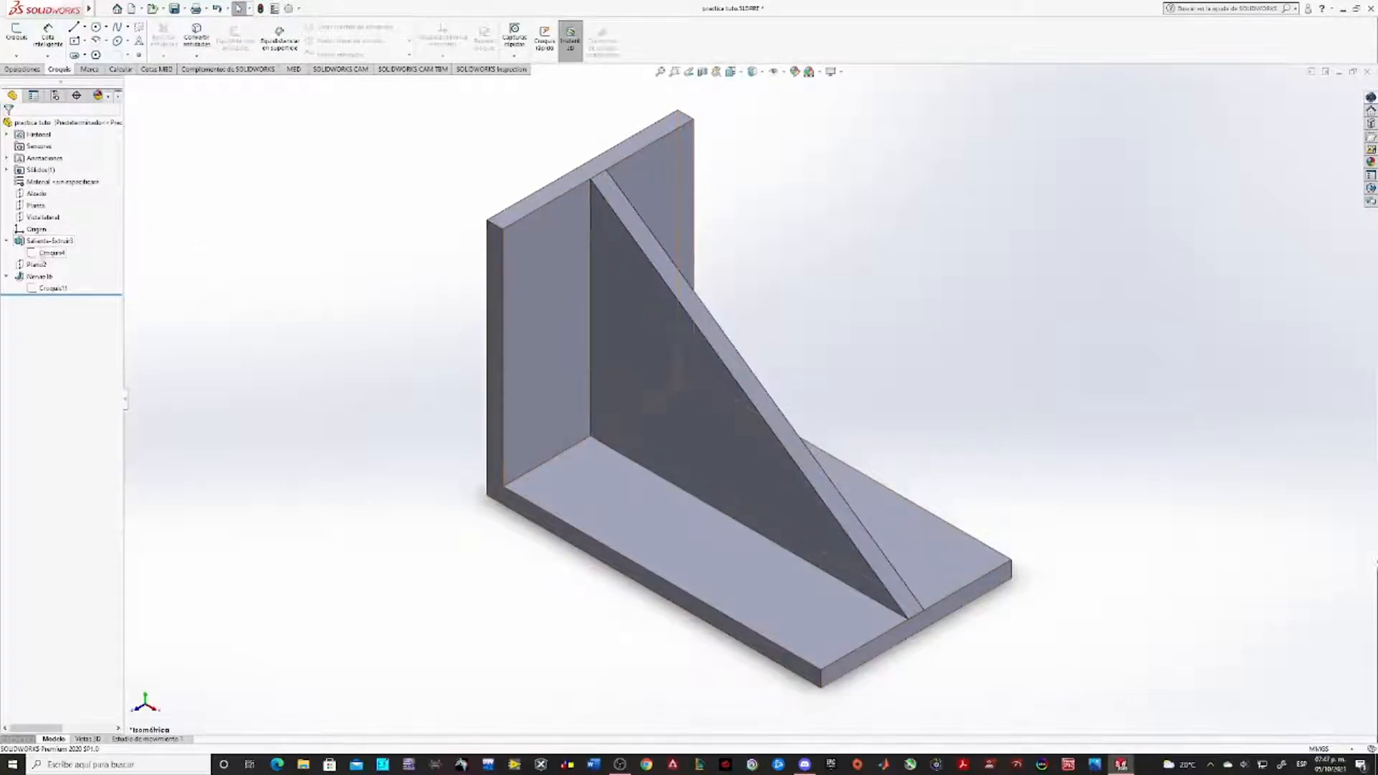
{"action": "left_click", "coordinate": [36, 264]}
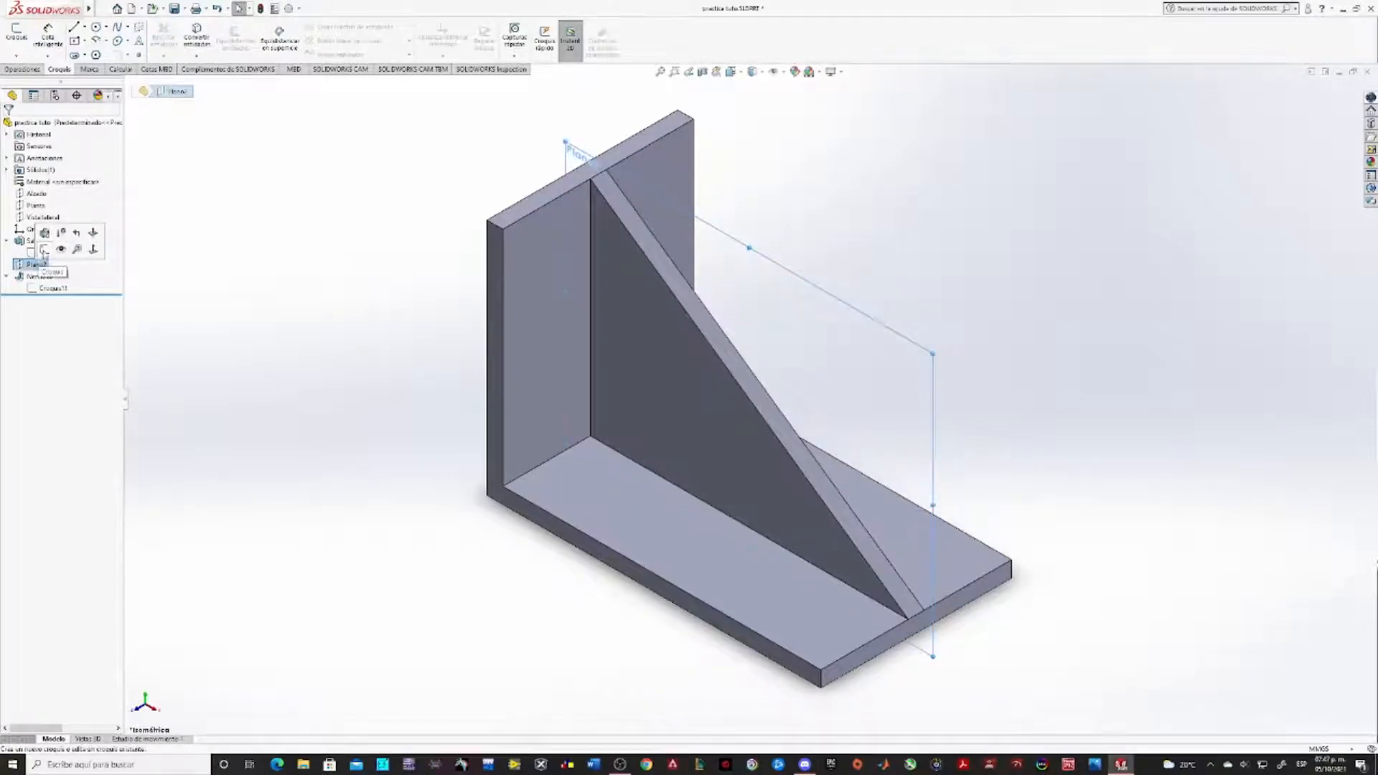
{"action": "left_click", "coordinate": [61, 250]}
{"action": "left_click", "coordinate": [855, 230]}
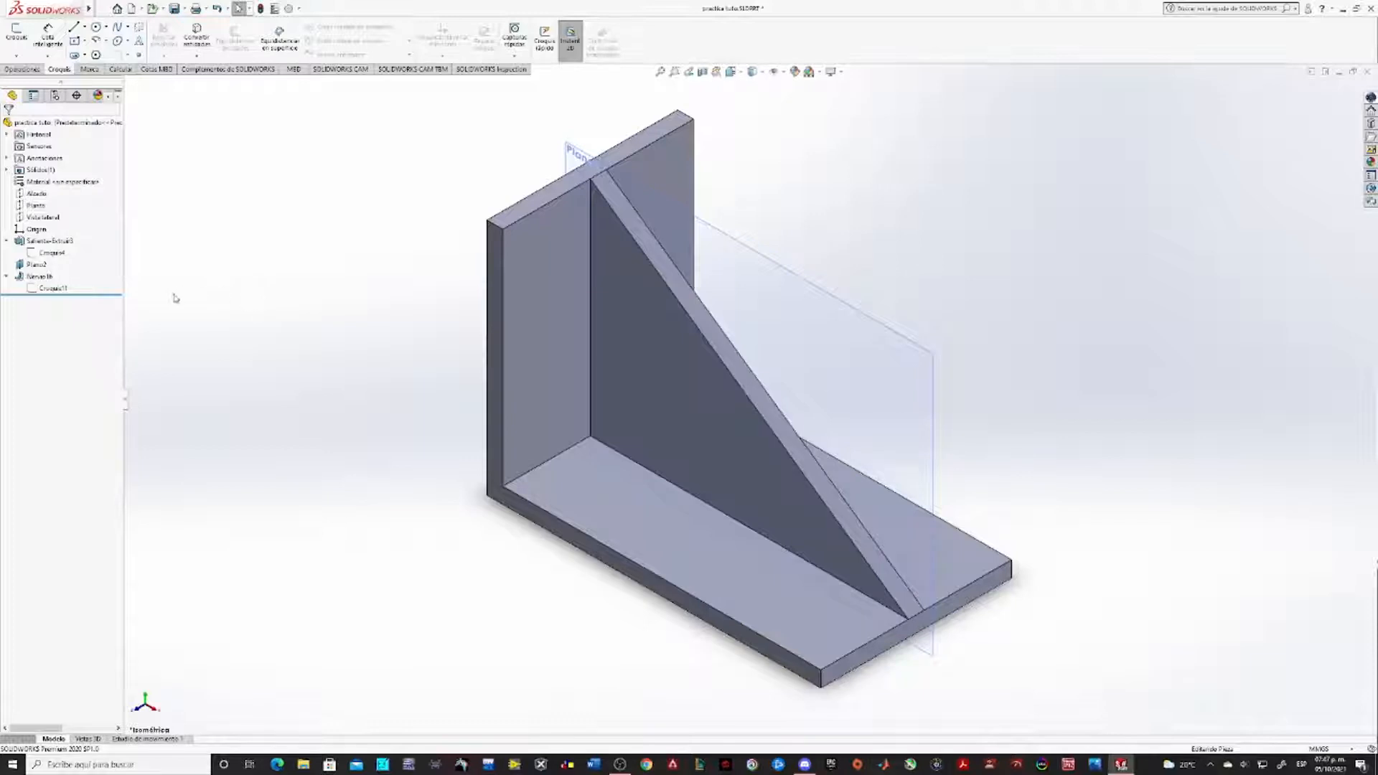
Open the rib's diagonal line sketch, Croquis11, for editing.
{"action": "left_click", "coordinate": [53, 252]}
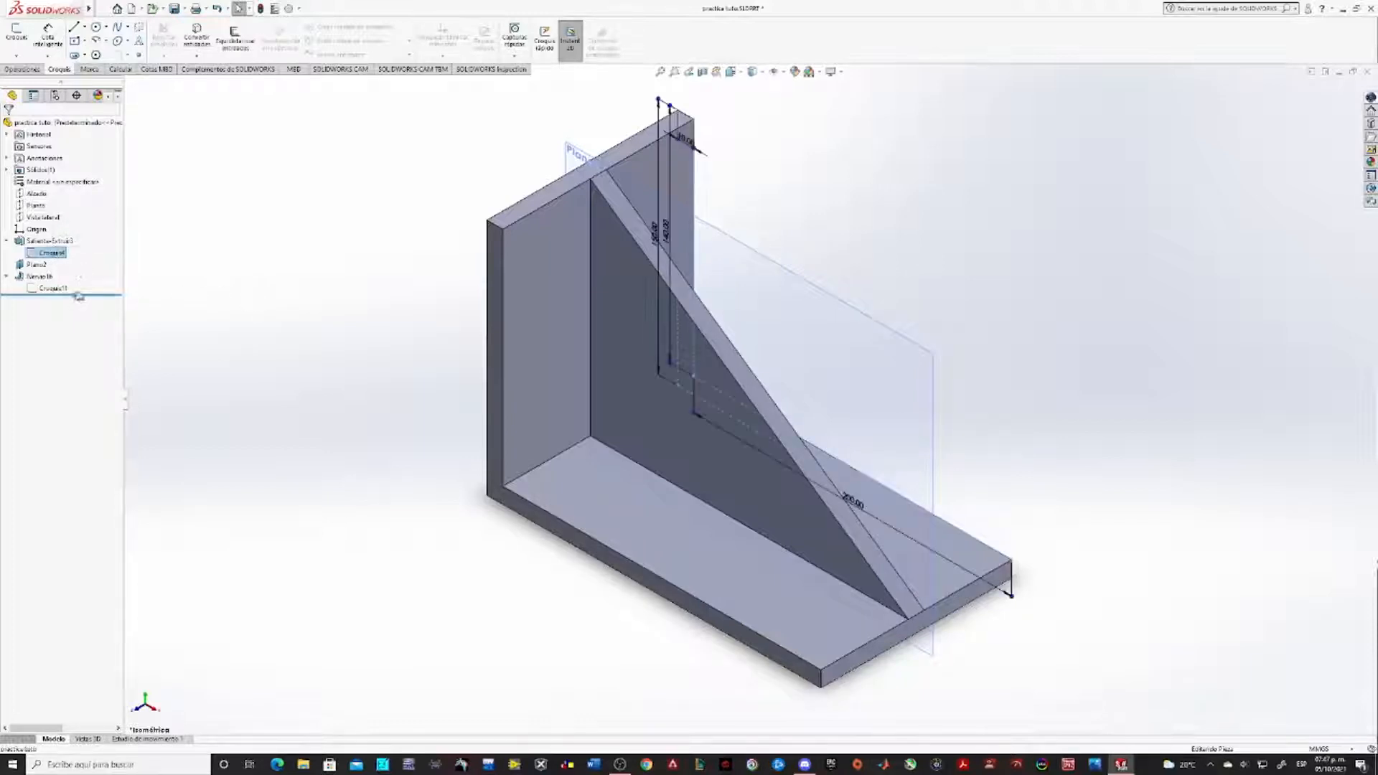
{"action": "left_click", "coordinate": [59, 288]}
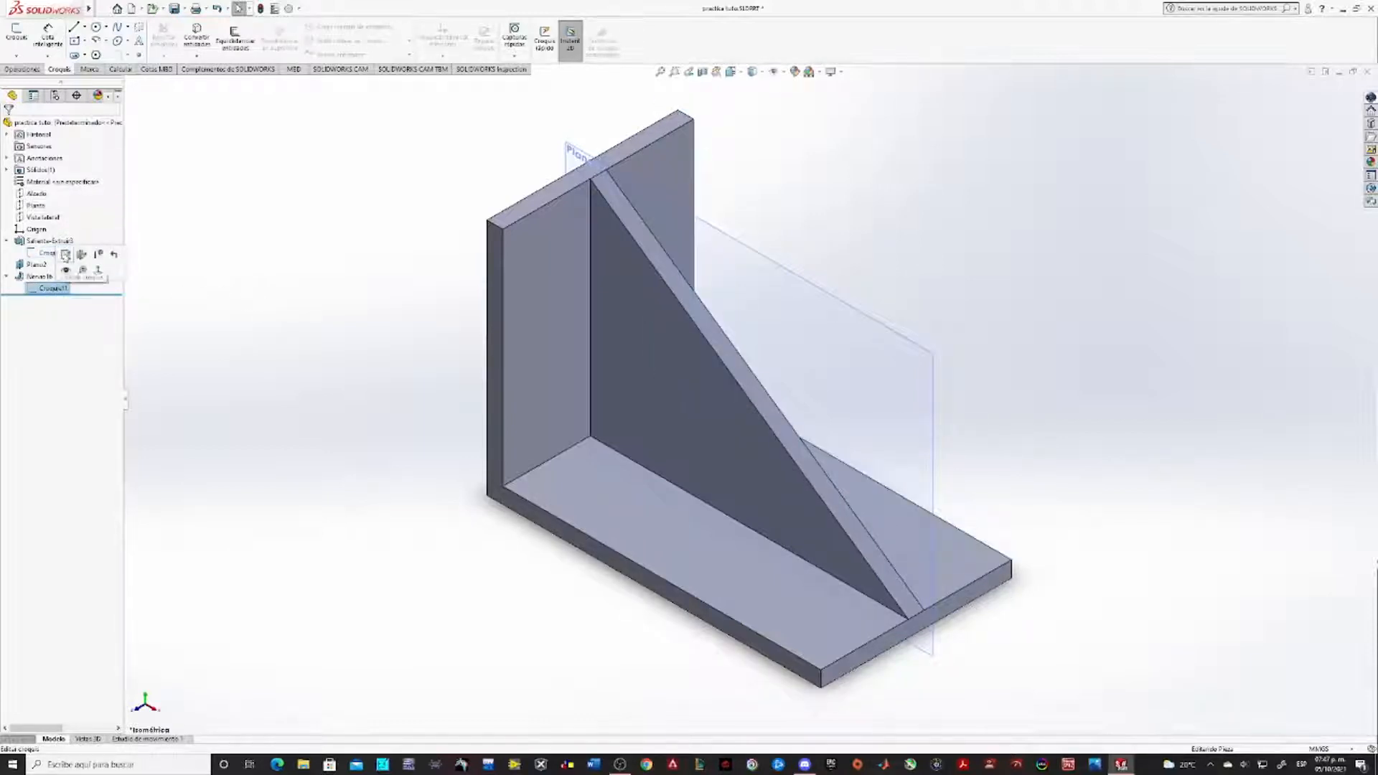
{"action": "left_click", "coordinate": [65, 254]}
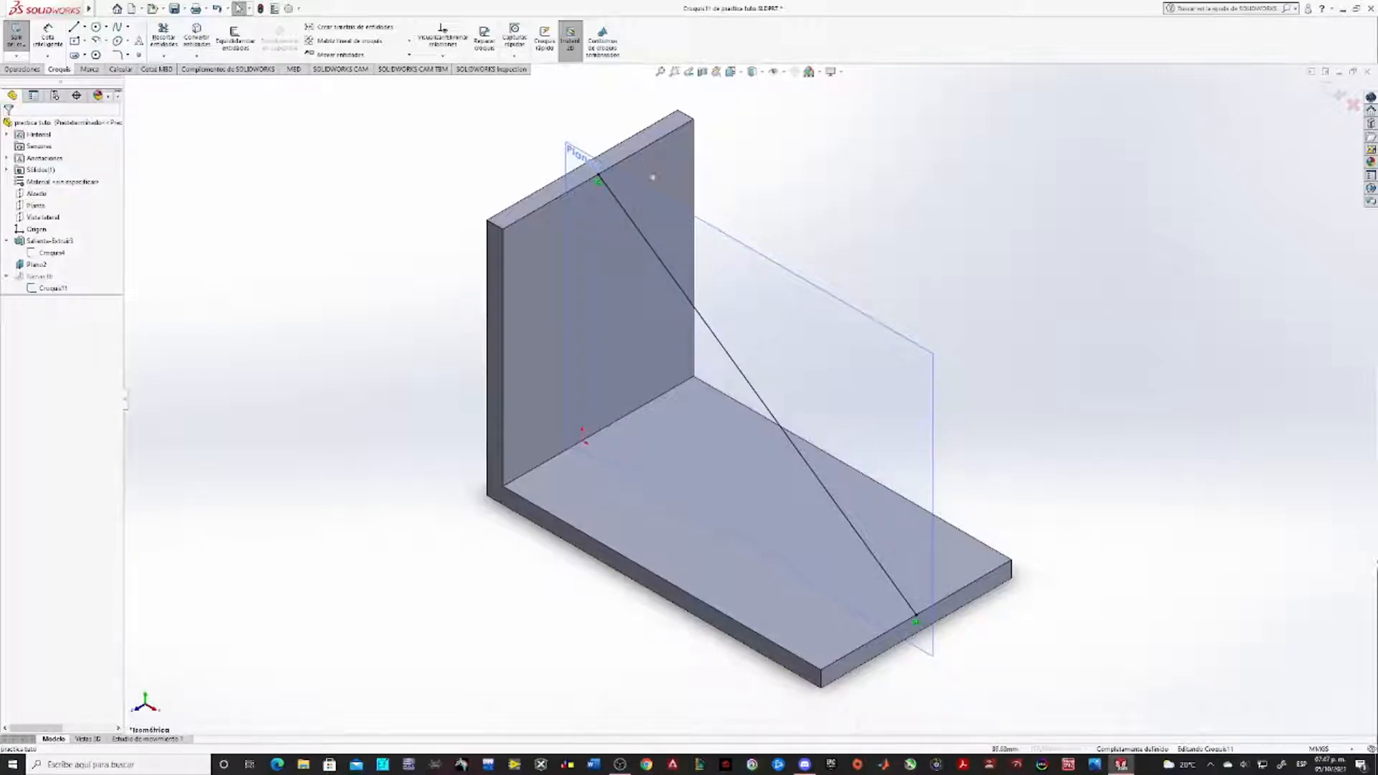
{"action": "key", "text": "space"}
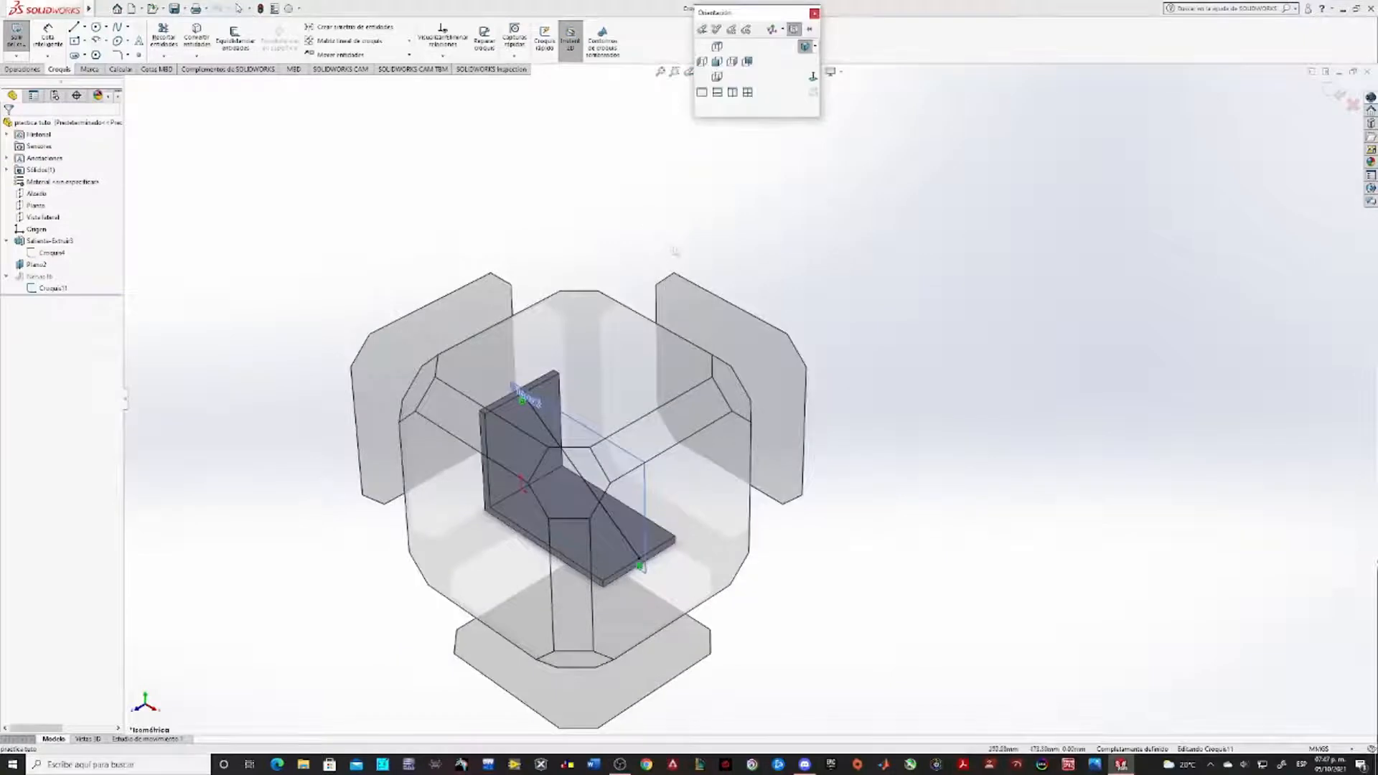
{"action": "left_click", "coordinate": [814, 13]}
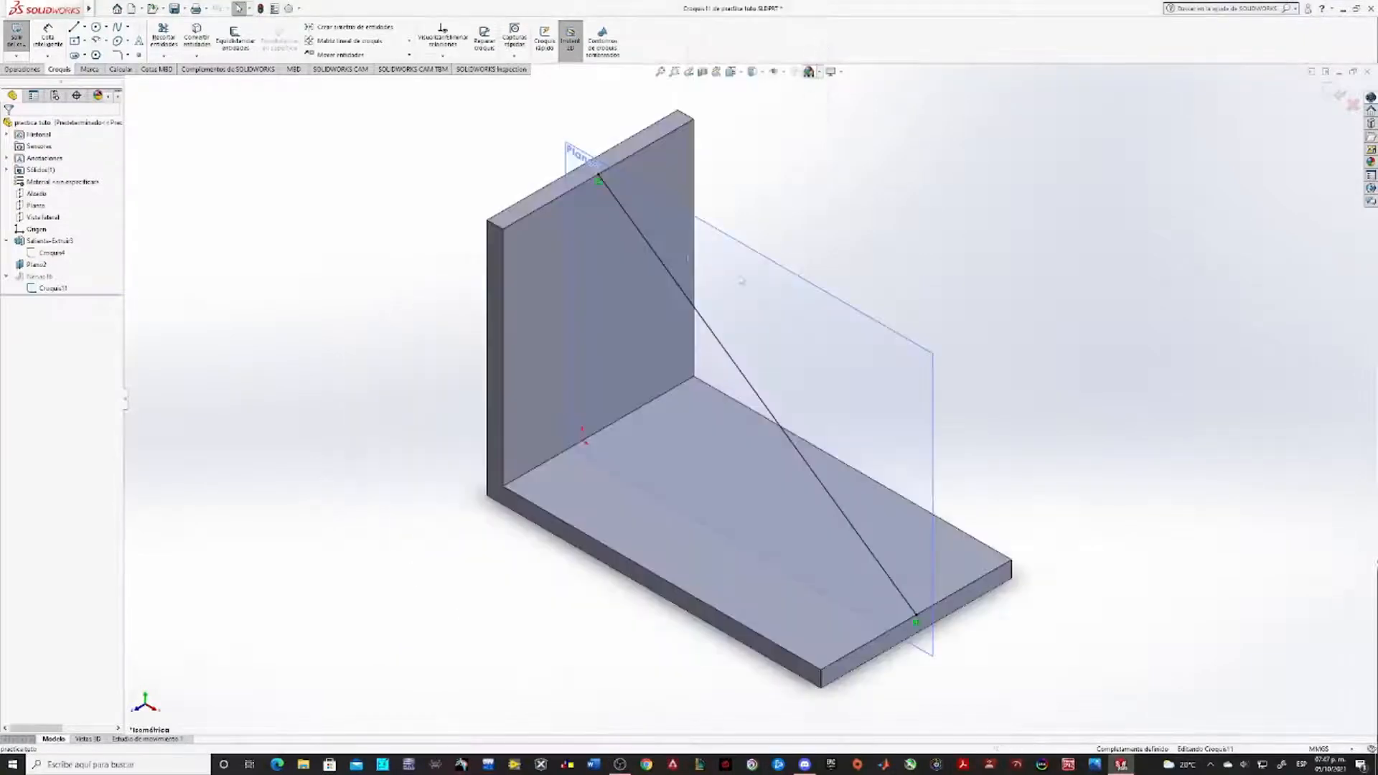
Examine how the diagonal line's upper endpoint meets the vertical plate's top edge, and exit the sketch to the isometric view.
{"action": "key", "text": "space"}
{"action": "left_click", "coordinate": [680, 209]}
{"action": "scroll", "coordinate": [616, 188], "scroll_direction": "down", "scroll_amount": 5}
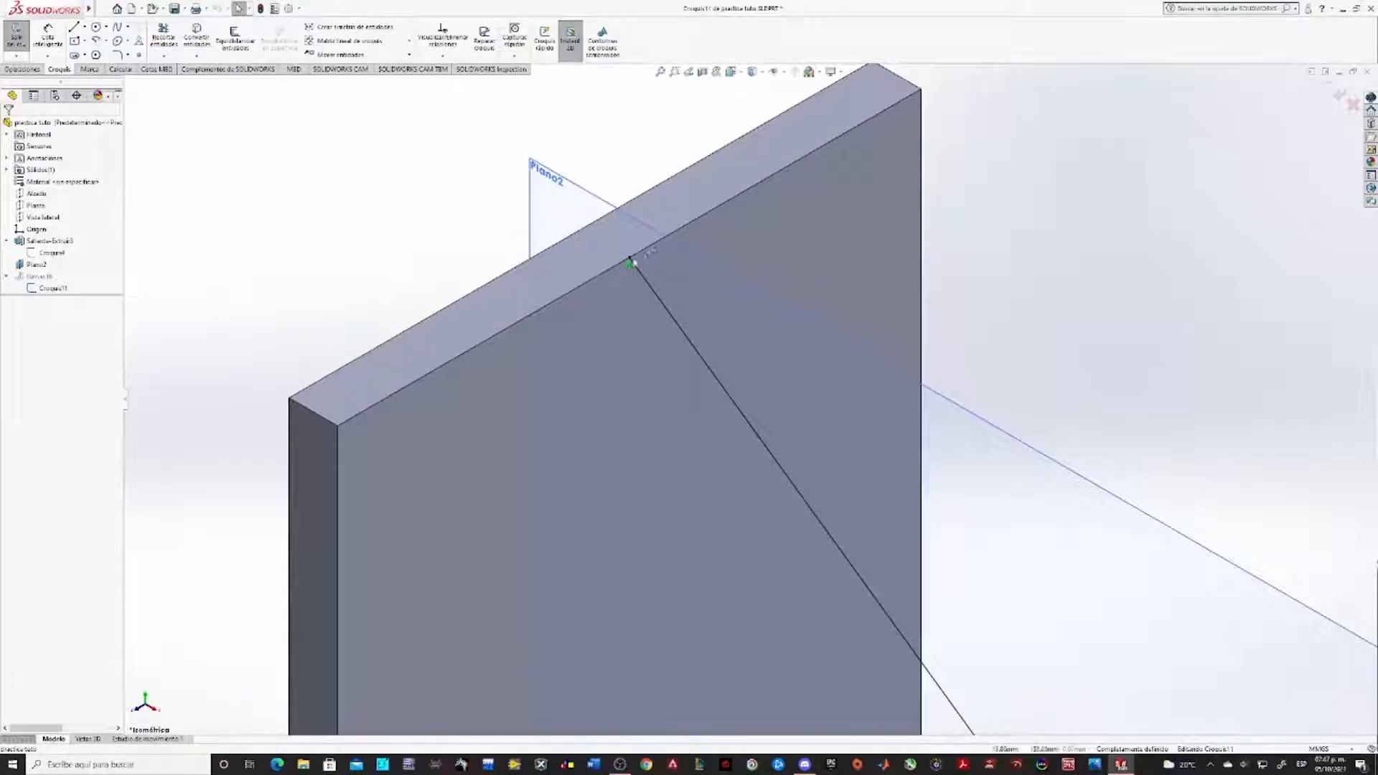
{"action": "left_click", "coordinate": [630, 260]}
{"action": "left_click", "coordinate": [640, 254], "text": "ctrl"}
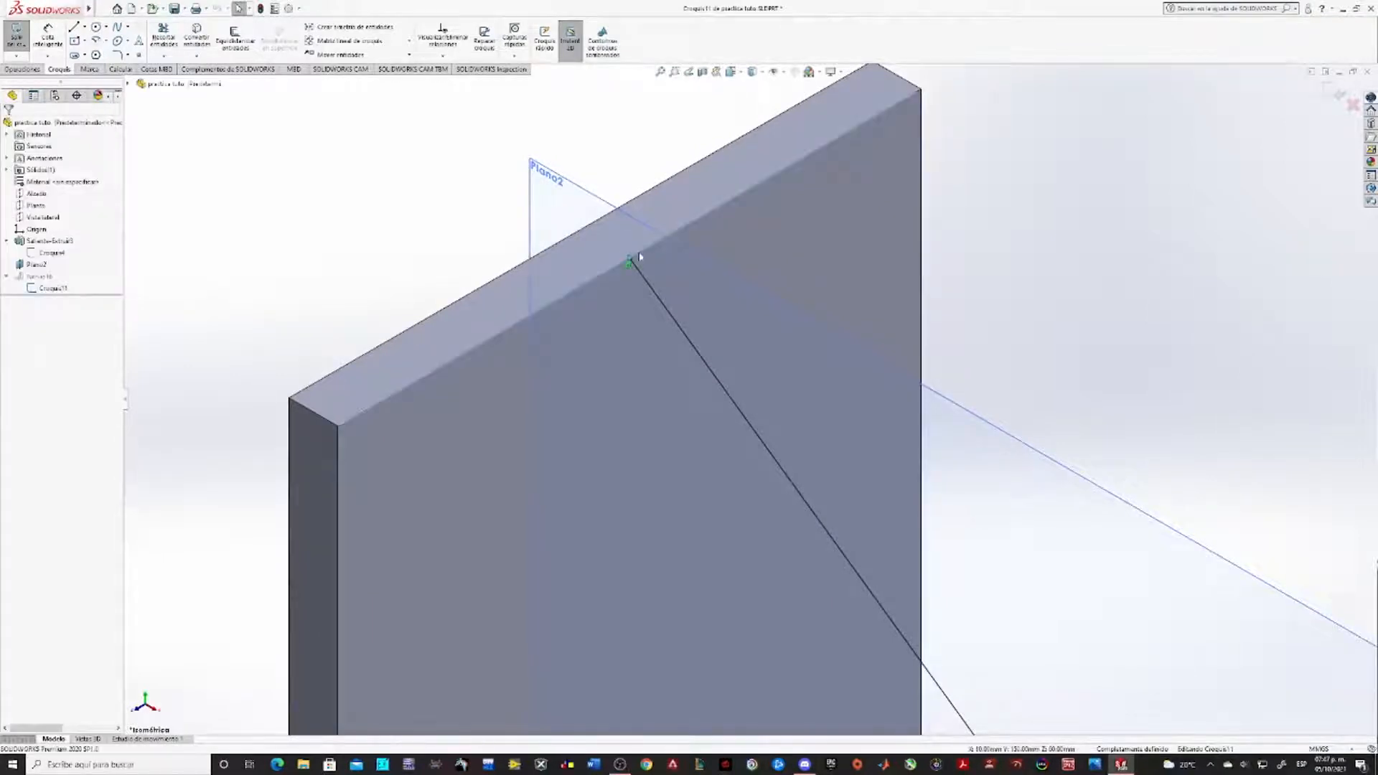
{"action": "left_click", "coordinate": [1048, 262]}
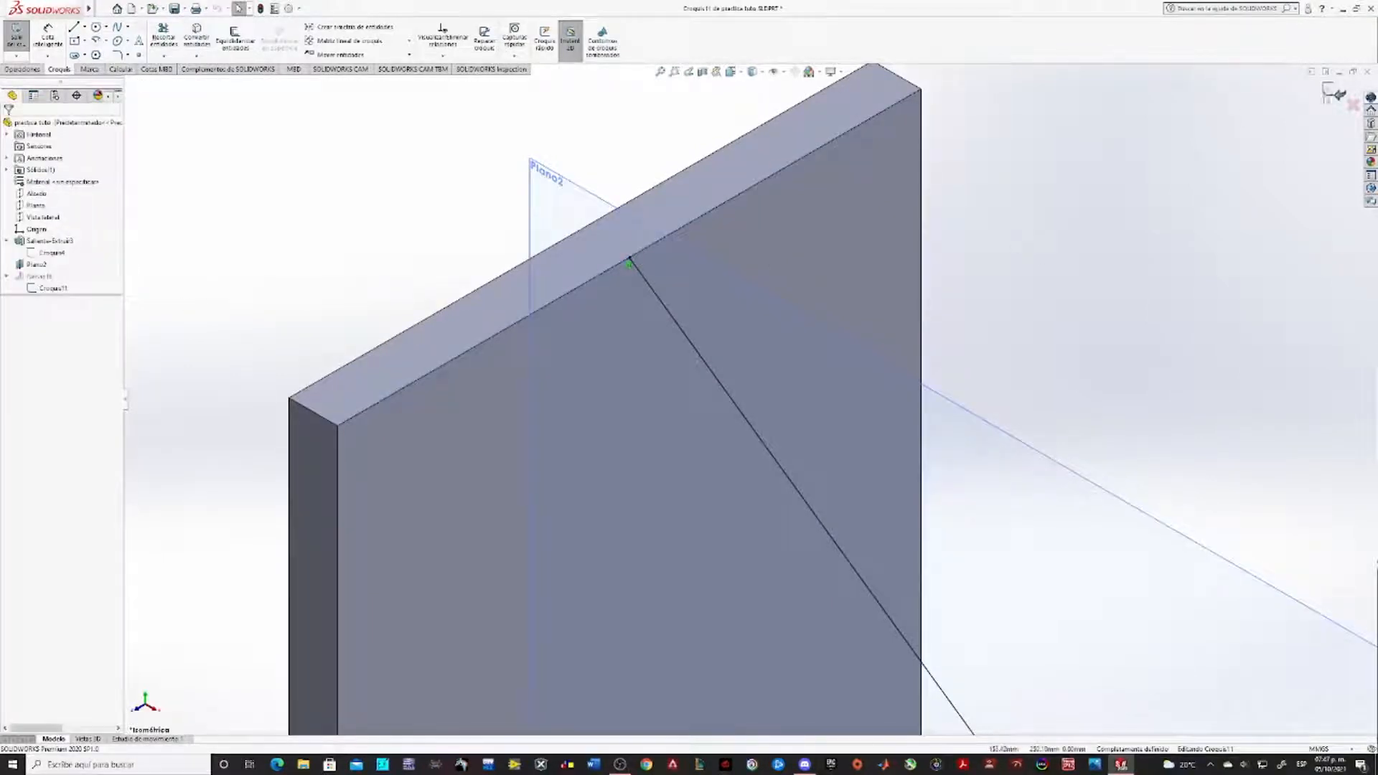
{"action": "left_click", "coordinate": [1339, 94]}
{"action": "mouse_move", "coordinate": [1122, 329]}
{"action": "middle_mouse_down"}
{"action": "mouse_move", "coordinate": [1030, 136]}
{"action": "mouse_move", "coordinate": [1002, 261]}
{"action": "middle_mouse_up"}
{"action": "key", "text": "ctrl+7"}
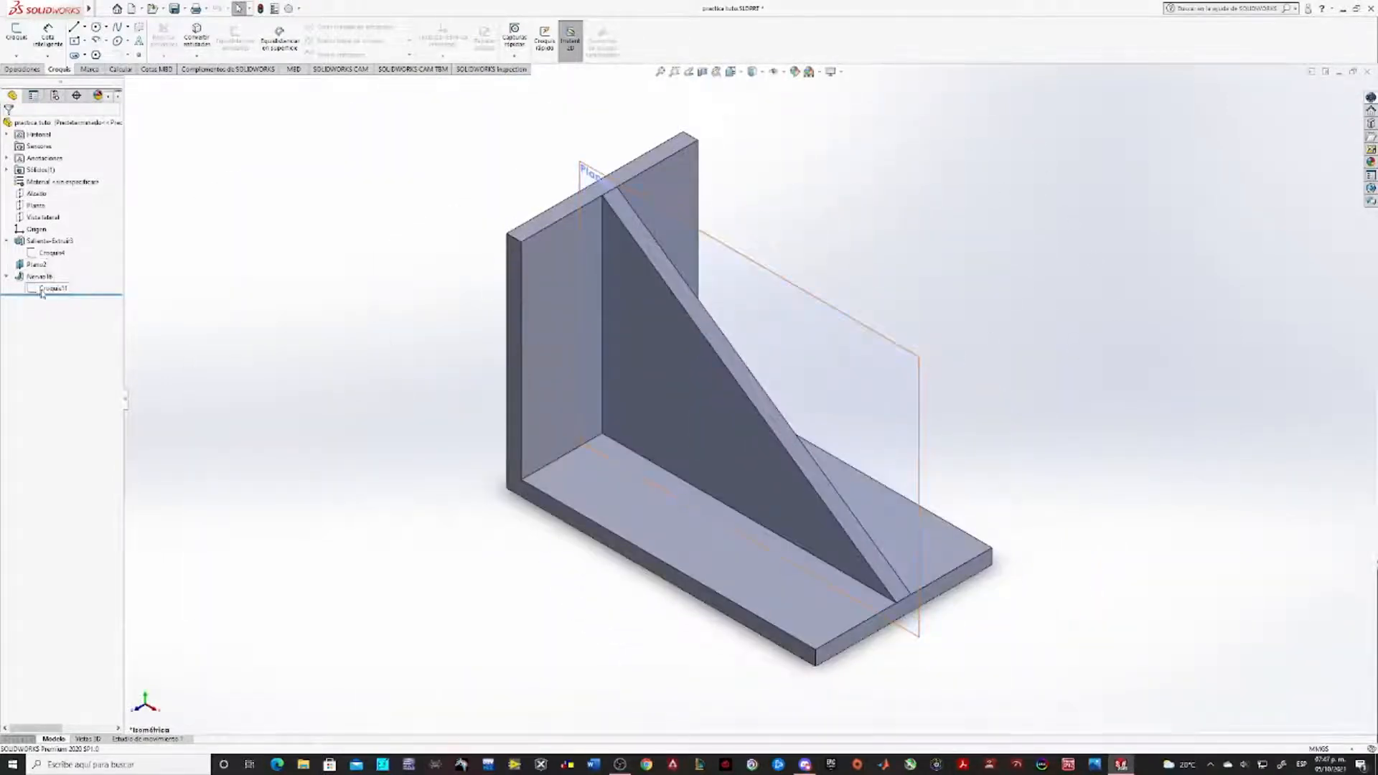
Reopen the rib sketch, check the relation between the line's lower endpoint and the base plate's end edge, and exit the sketch.
{"action": "right_click", "coordinate": [42, 293]}
{"action": "left_click", "coordinate": [48, 269]}
{"action": "scroll", "coordinate": [922, 608], "scroll_direction": "down", "scroll_amount": 2}
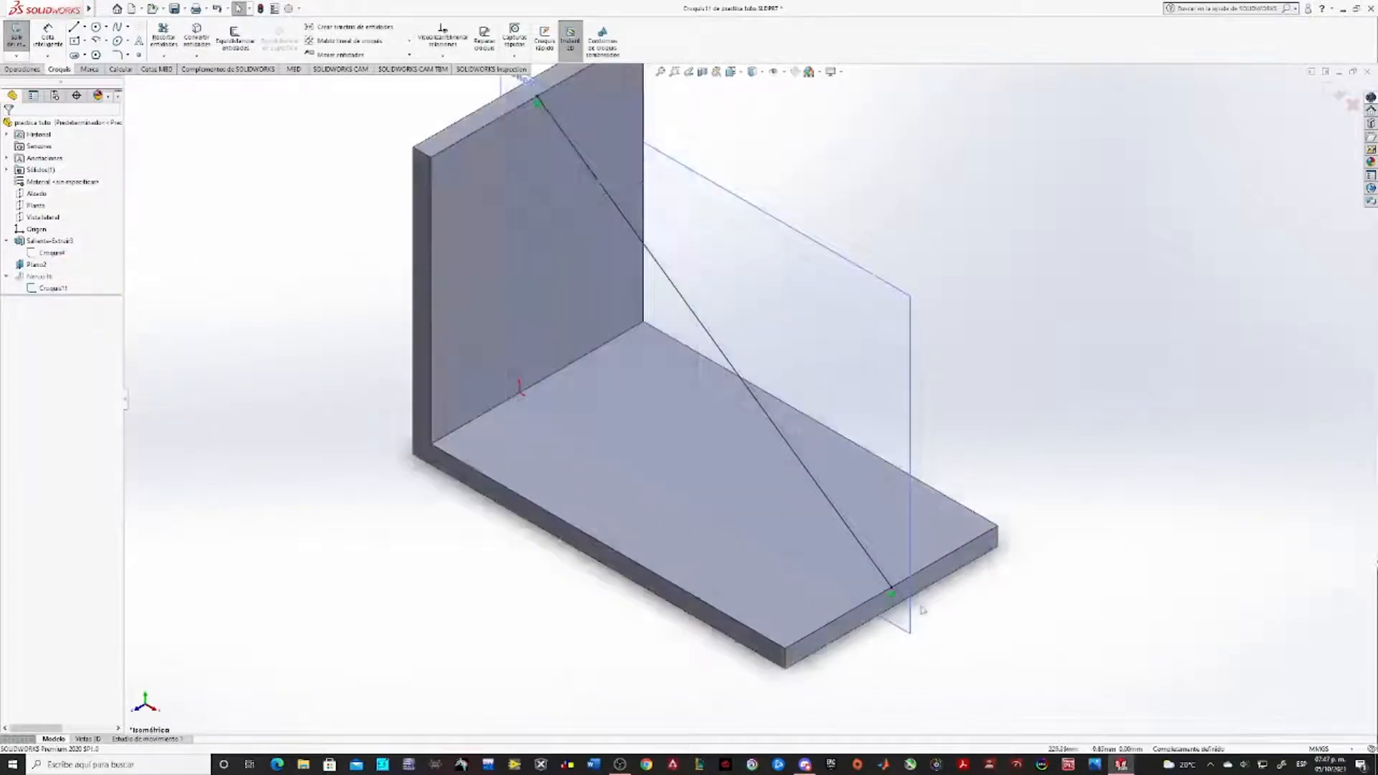
{"action": "scroll", "coordinate": [922, 609], "scroll_direction": "down", "scroll_amount": 2}
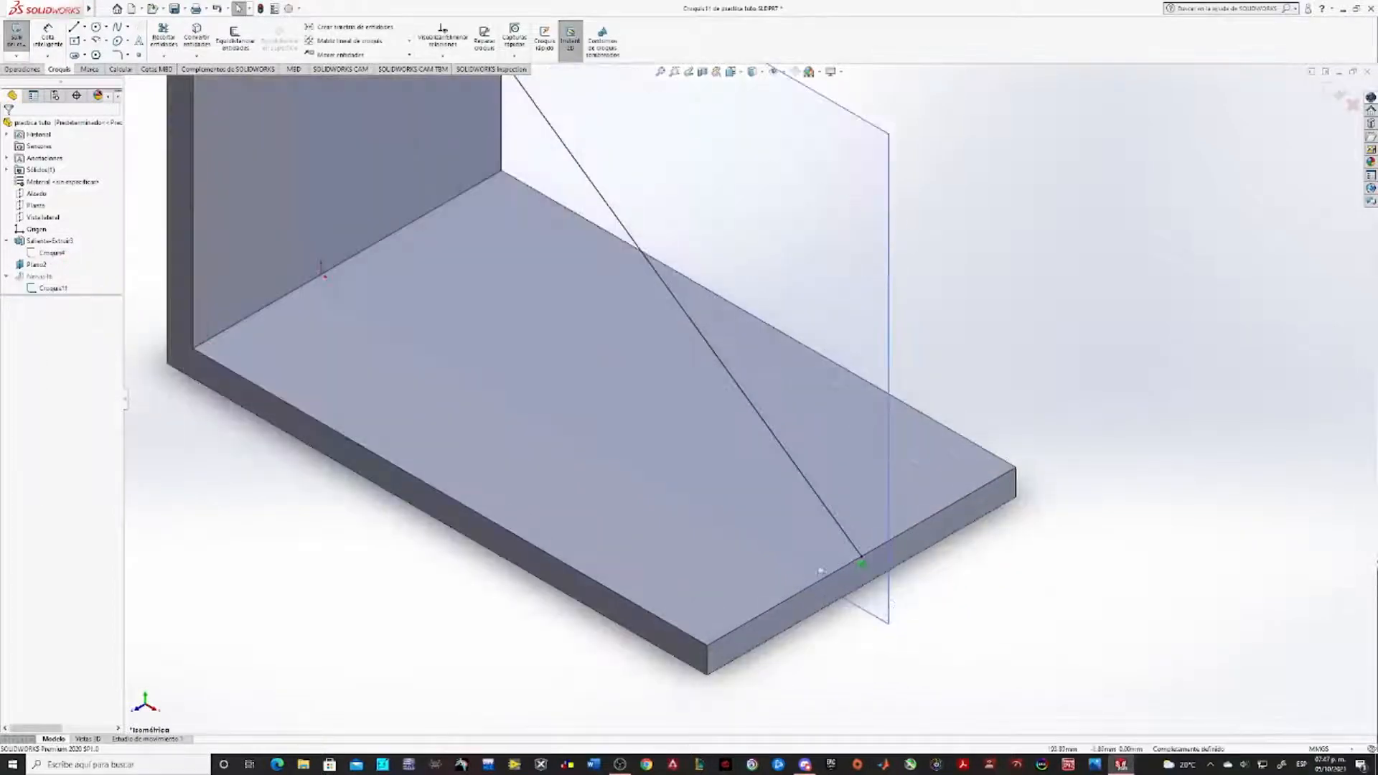
{"action": "left_click", "coordinate": [861, 561], "text": "ctrl"}
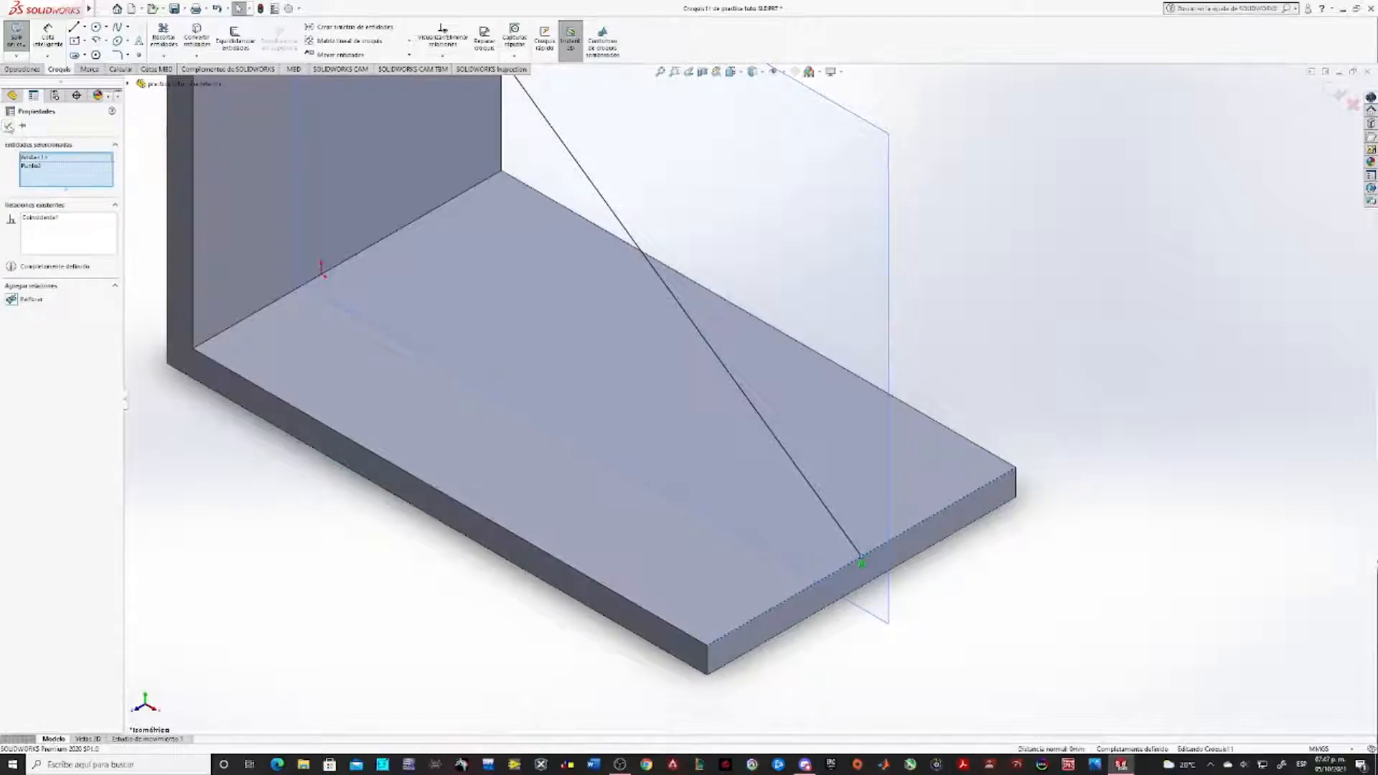
{"action": "left_click", "coordinate": [8, 126]}
{"action": "scroll", "coordinate": [1066, 292], "scroll_direction": "up", "scroll_amount": 1}
{"action": "scroll", "coordinate": [1066, 292], "scroll_direction": "up", "scroll_amount": 1}
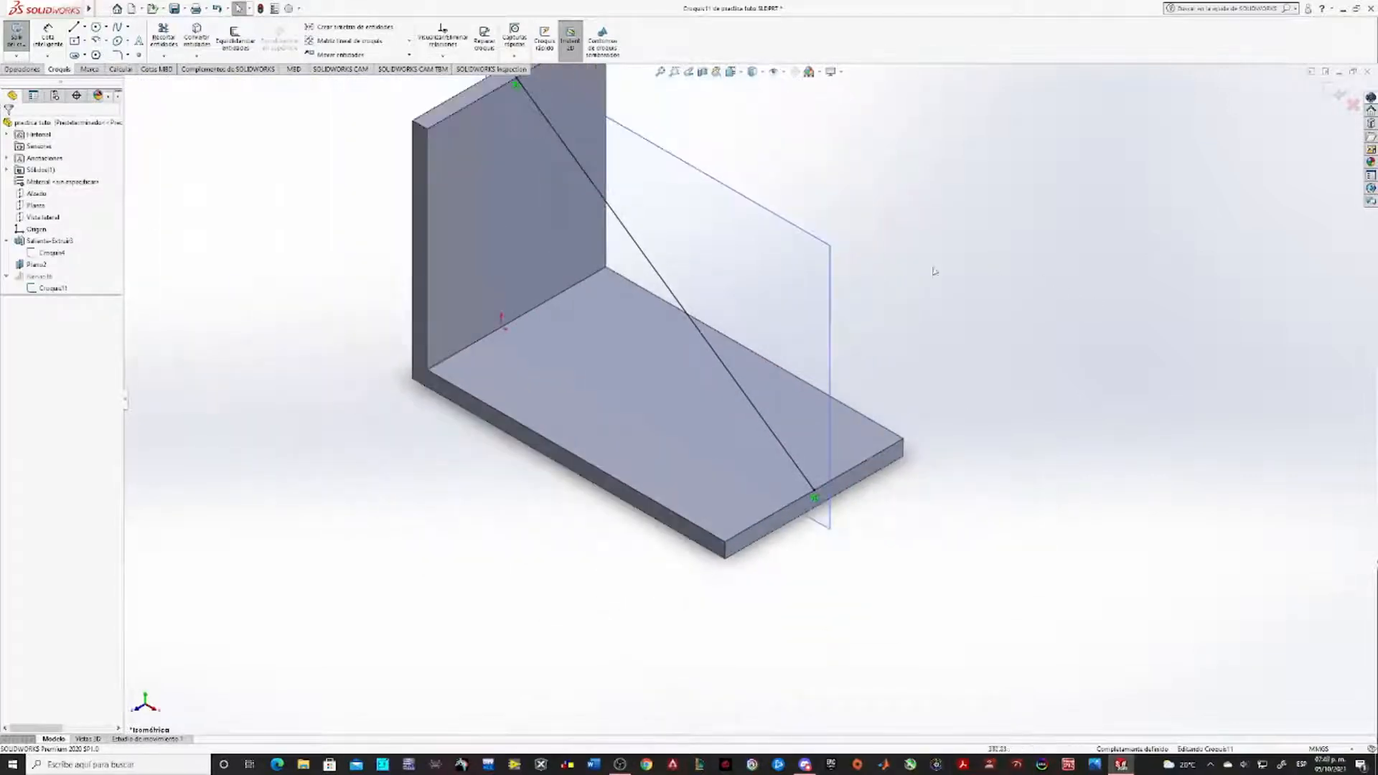
{"action": "left_click", "coordinate": [23, 69]}
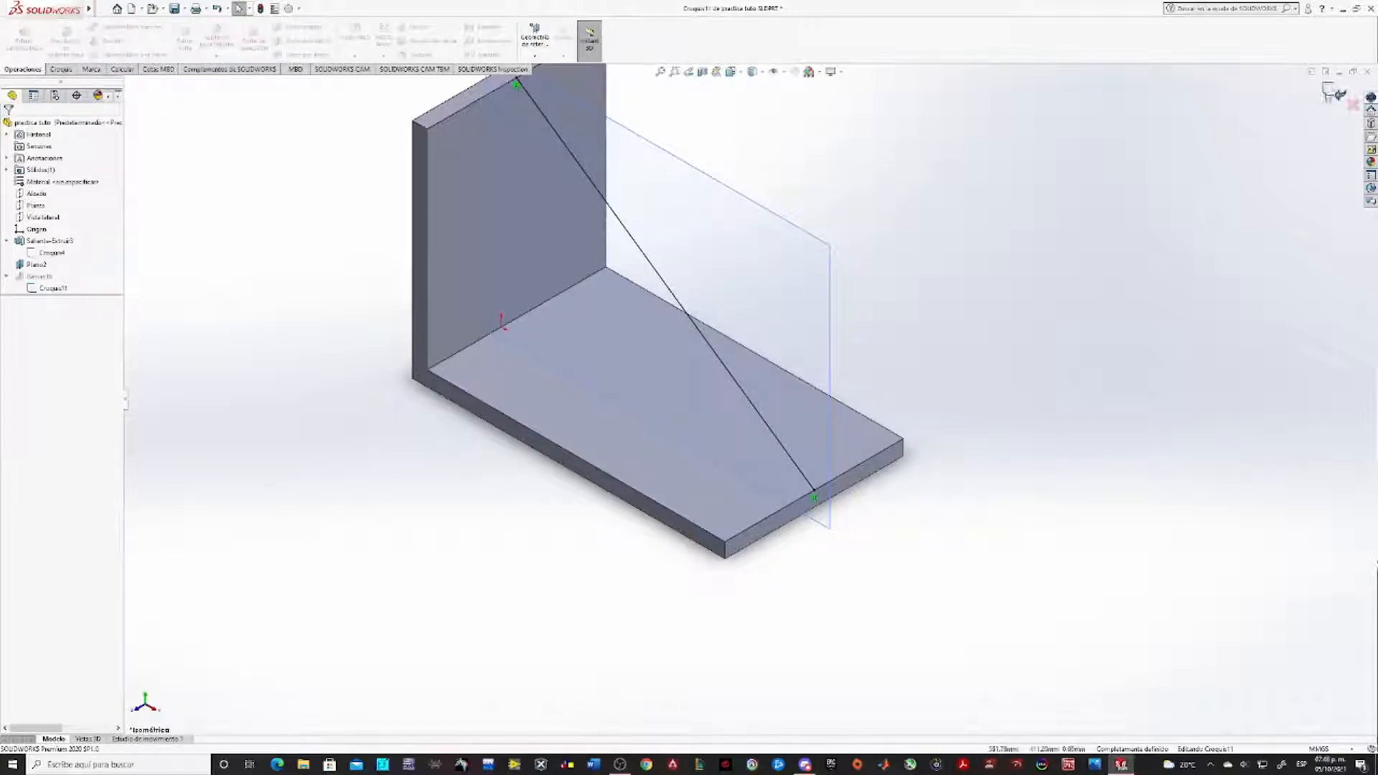
{"action": "left_click", "coordinate": [1338, 93]}
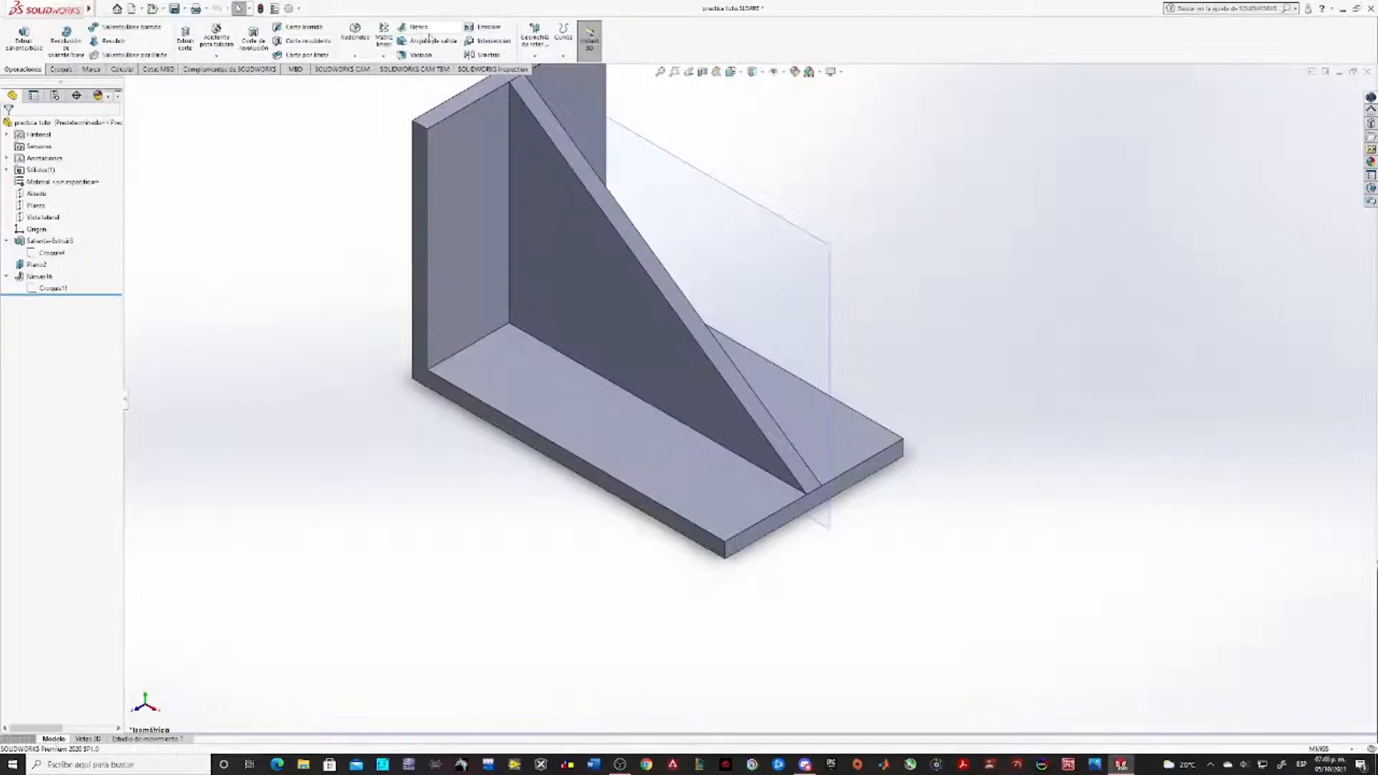
Show where the Rib command starts, cancel it, and open the existing rib feature for editing.
{"action": "left_click", "coordinate": [419, 27]}
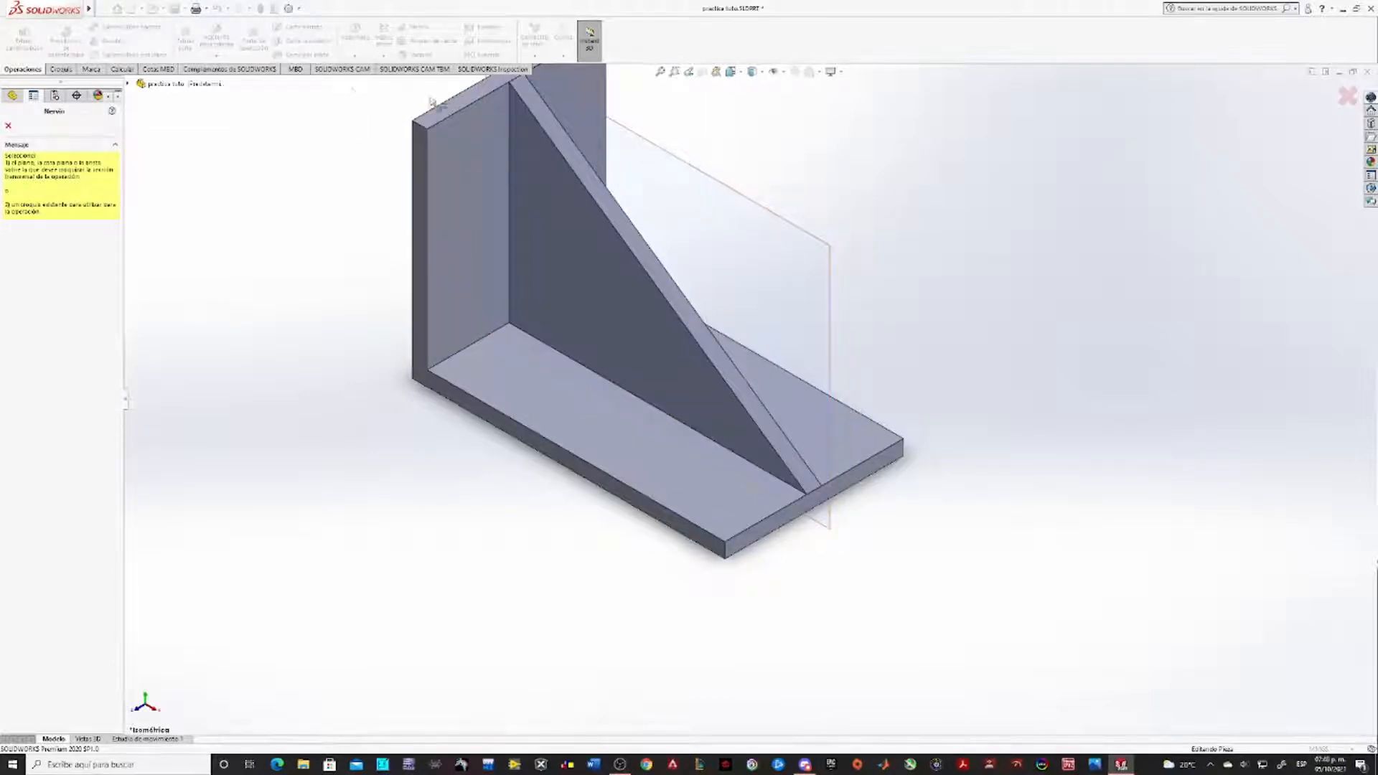
{"action": "left_click", "coordinate": [8, 127]}
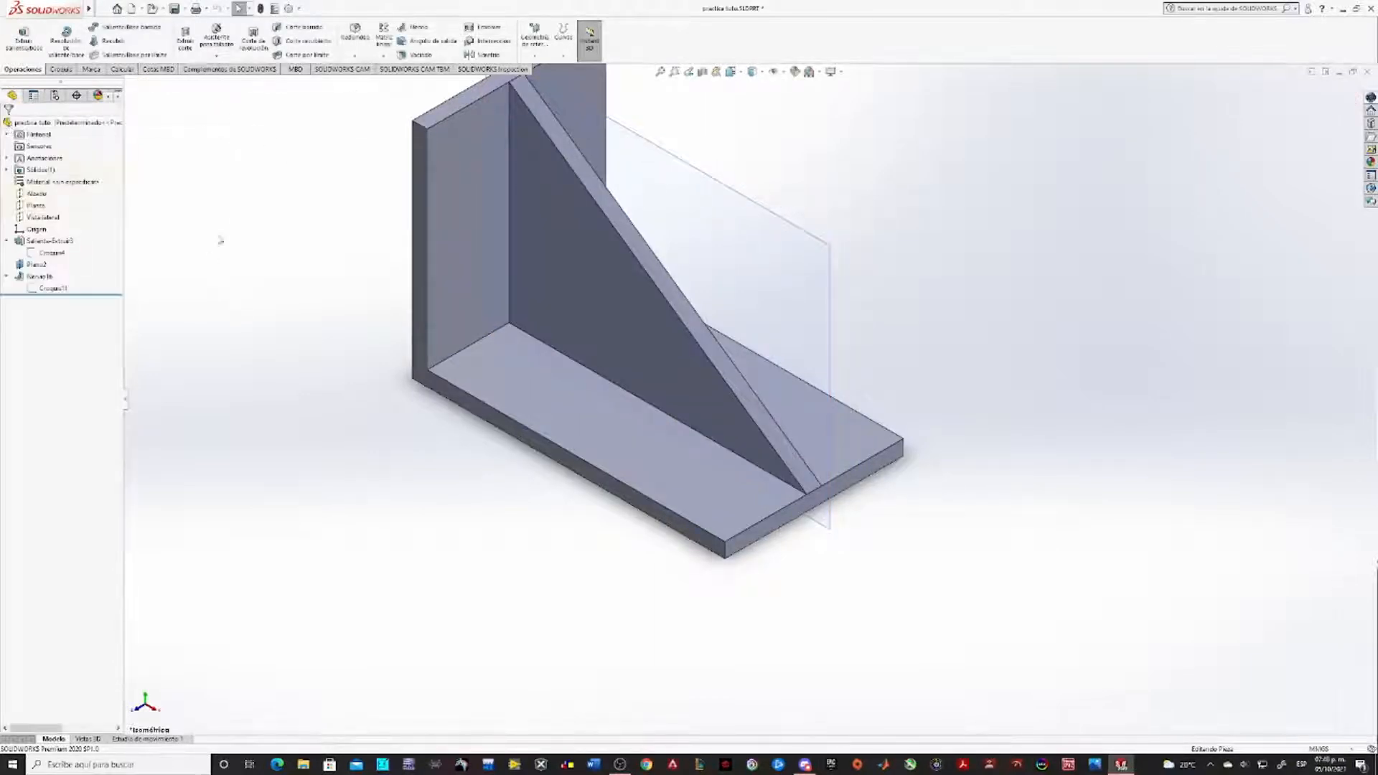
{"action": "right_click", "coordinate": [39, 276]}
{"action": "left_click", "coordinate": [48, 249]}
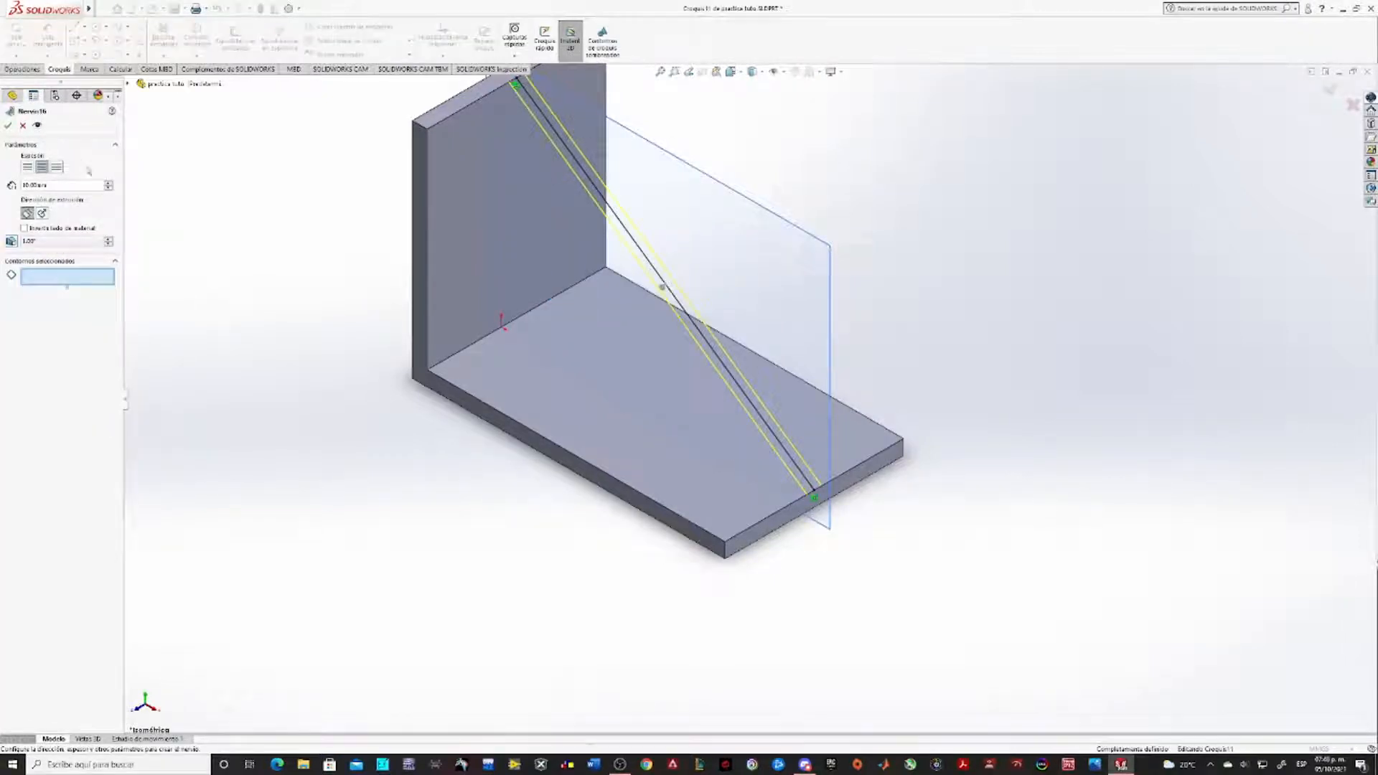
{"action": "middle_click_drag", "start_coordinate": [255, 239], "coordinate": [226, 309], "text": "ctrl"}
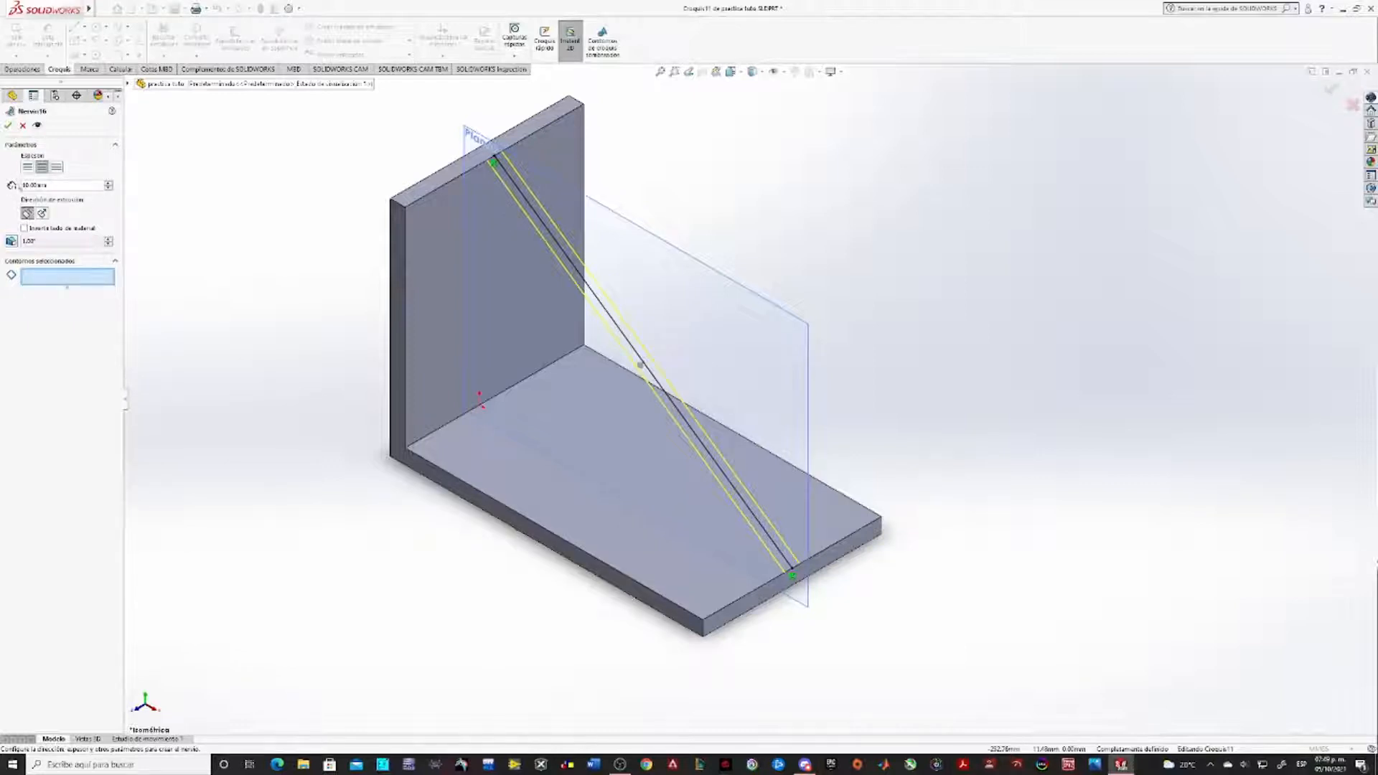
Compare the rib's thickness options by previewing material on one side, on both sides, and on the other side of the line.
{"action": "left_click", "coordinate": [28, 168]}
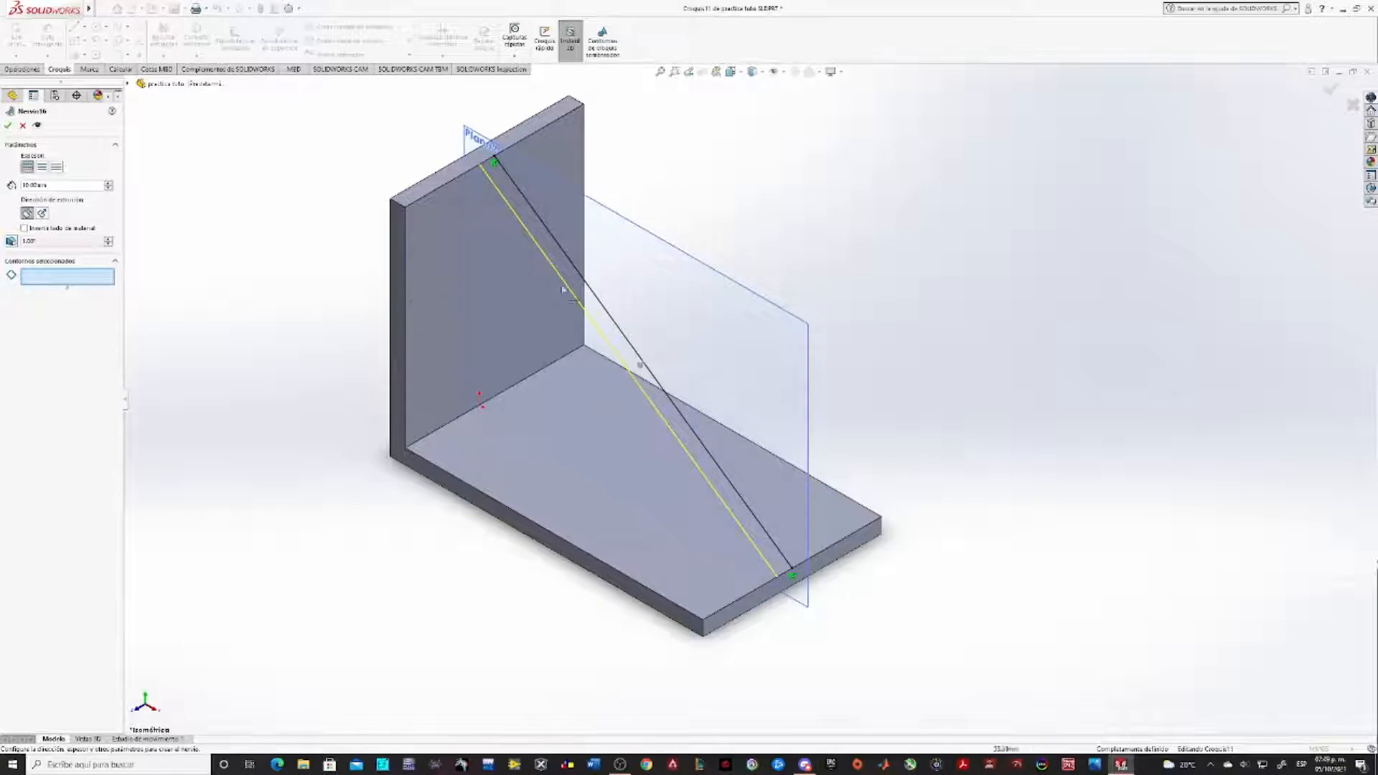
{"action": "middle_click_drag", "start_coordinate": [791, 271], "coordinate": [760, 295]}
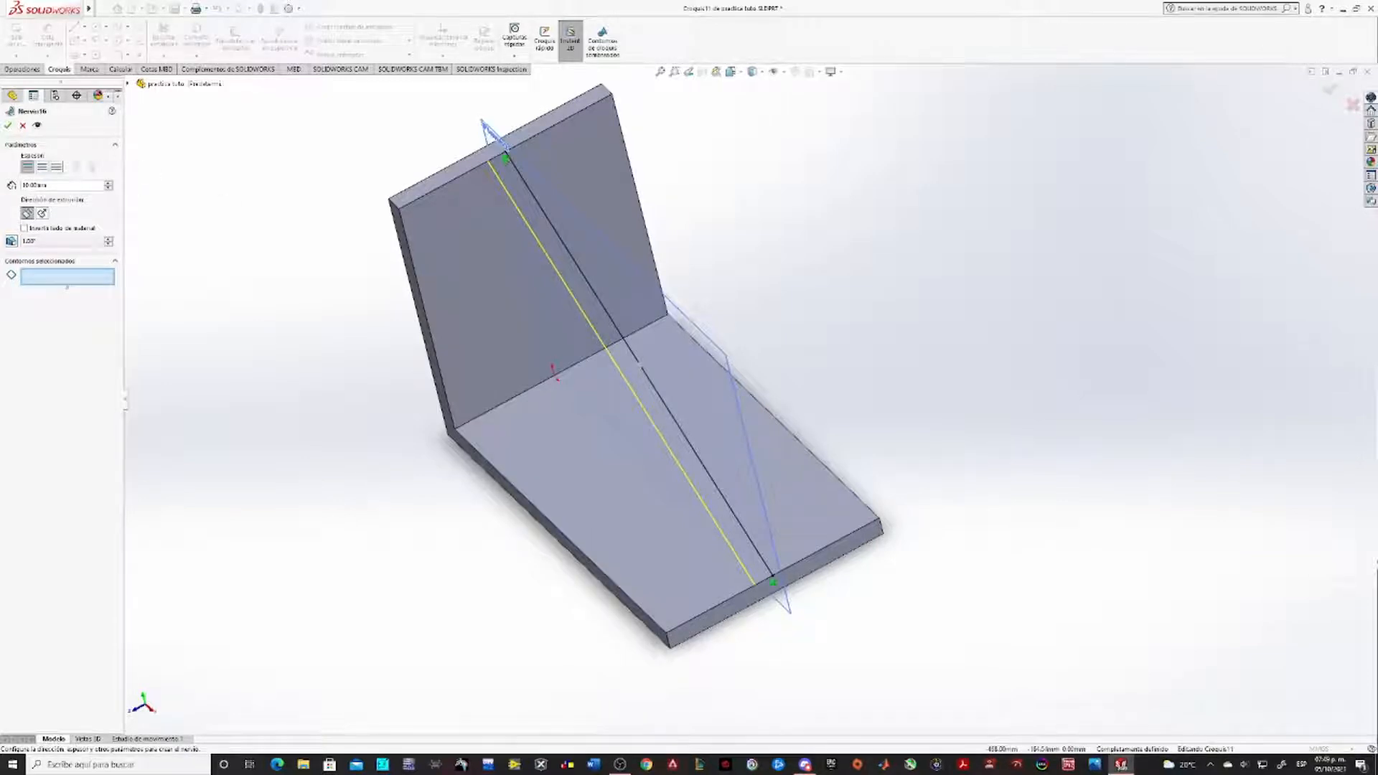
{"action": "left_click", "coordinate": [43, 168]}
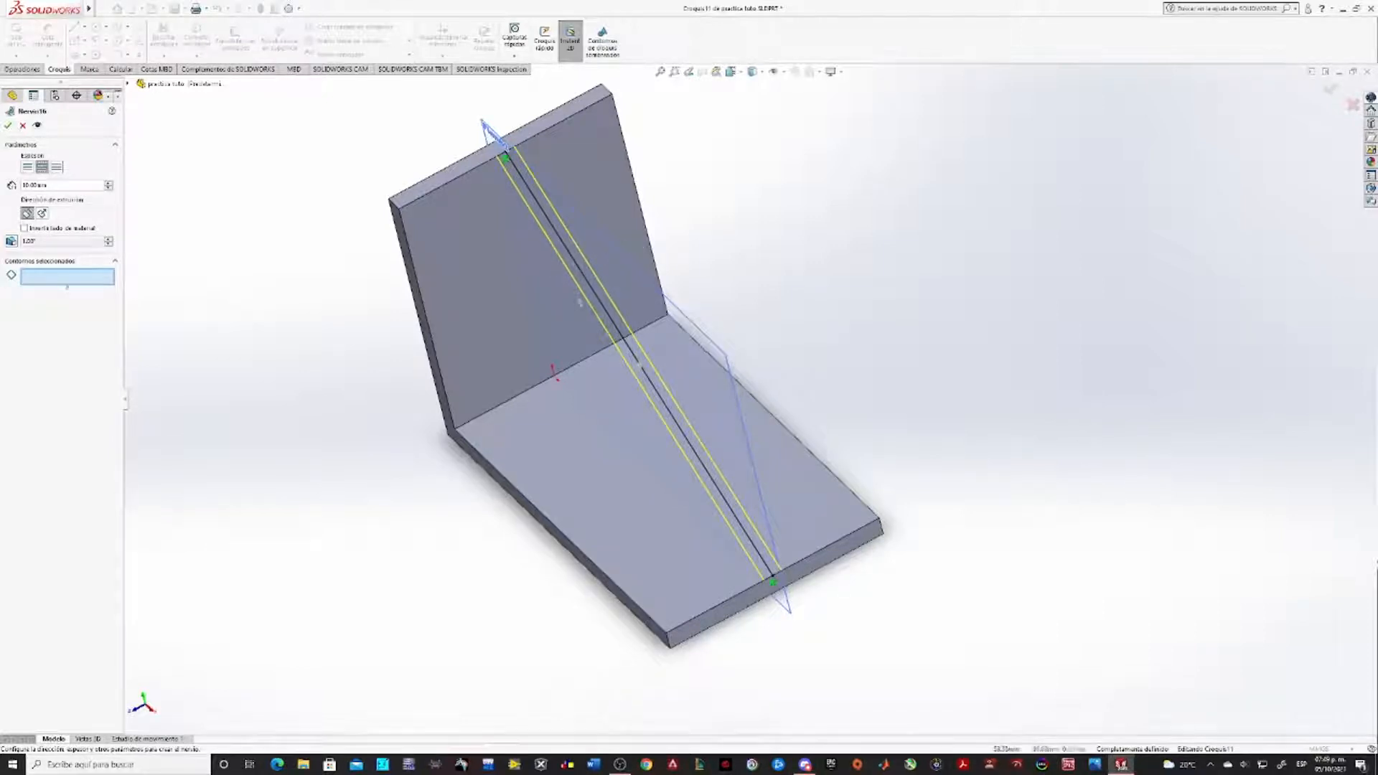
{"action": "left_click", "coordinate": [57, 166]}
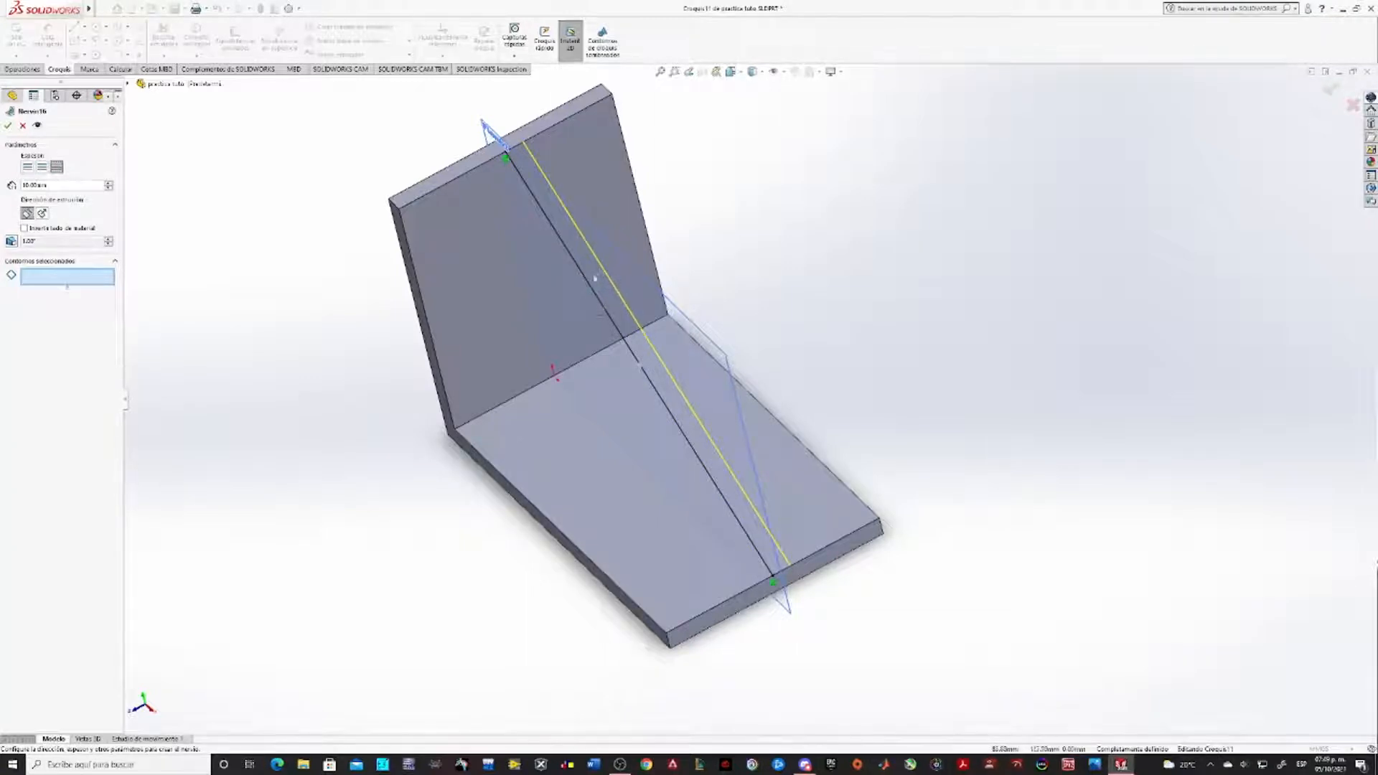
{"action": "left_click", "coordinate": [42, 166]}
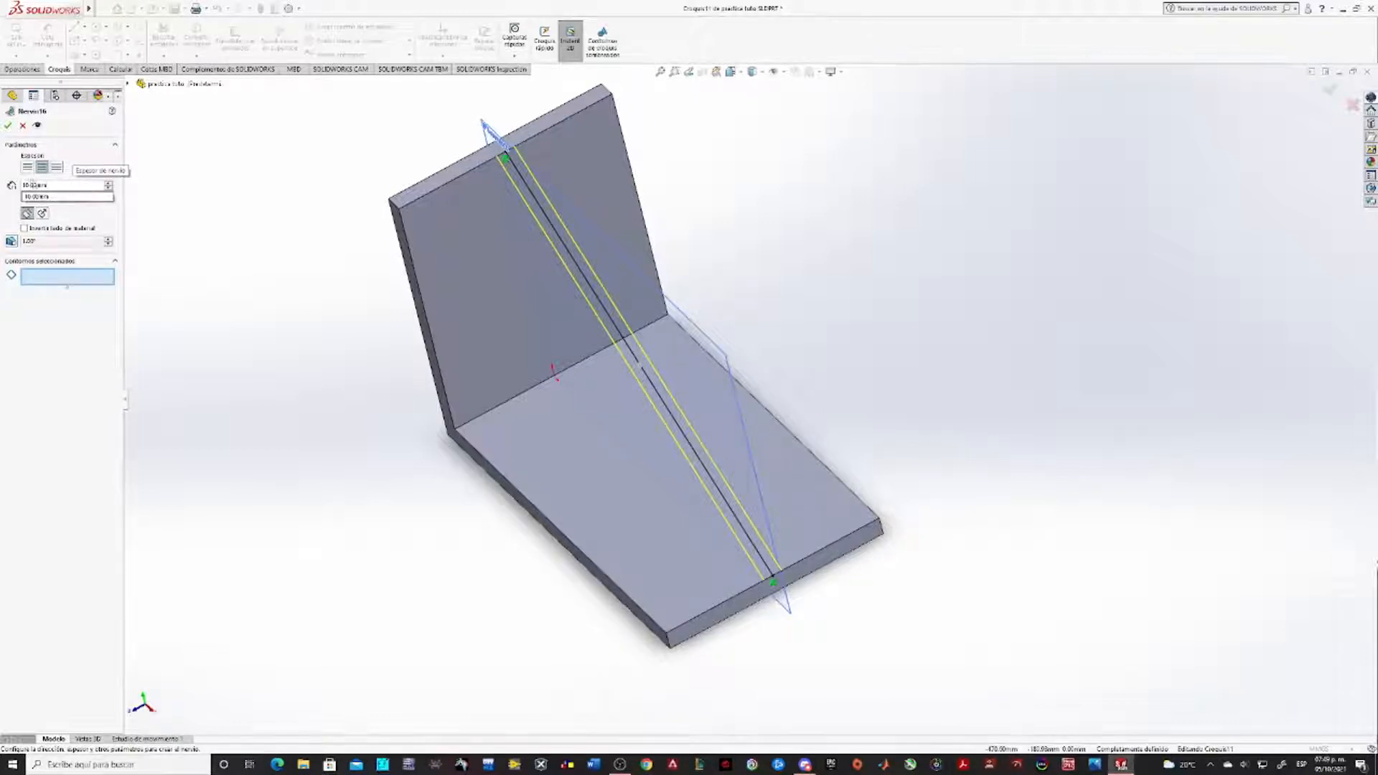
{"action": "left_click", "coordinate": [28, 167]}
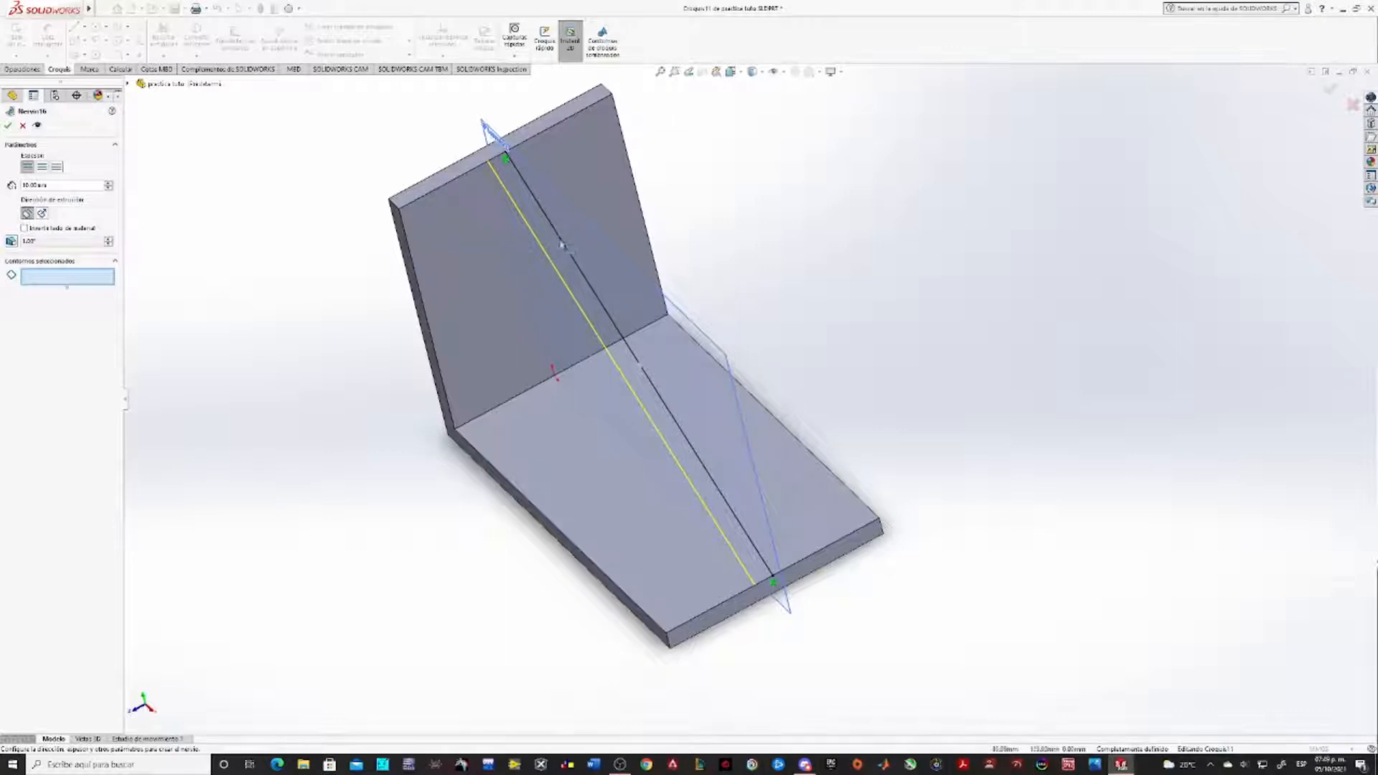
{"action": "left_click", "coordinate": [43, 167]}
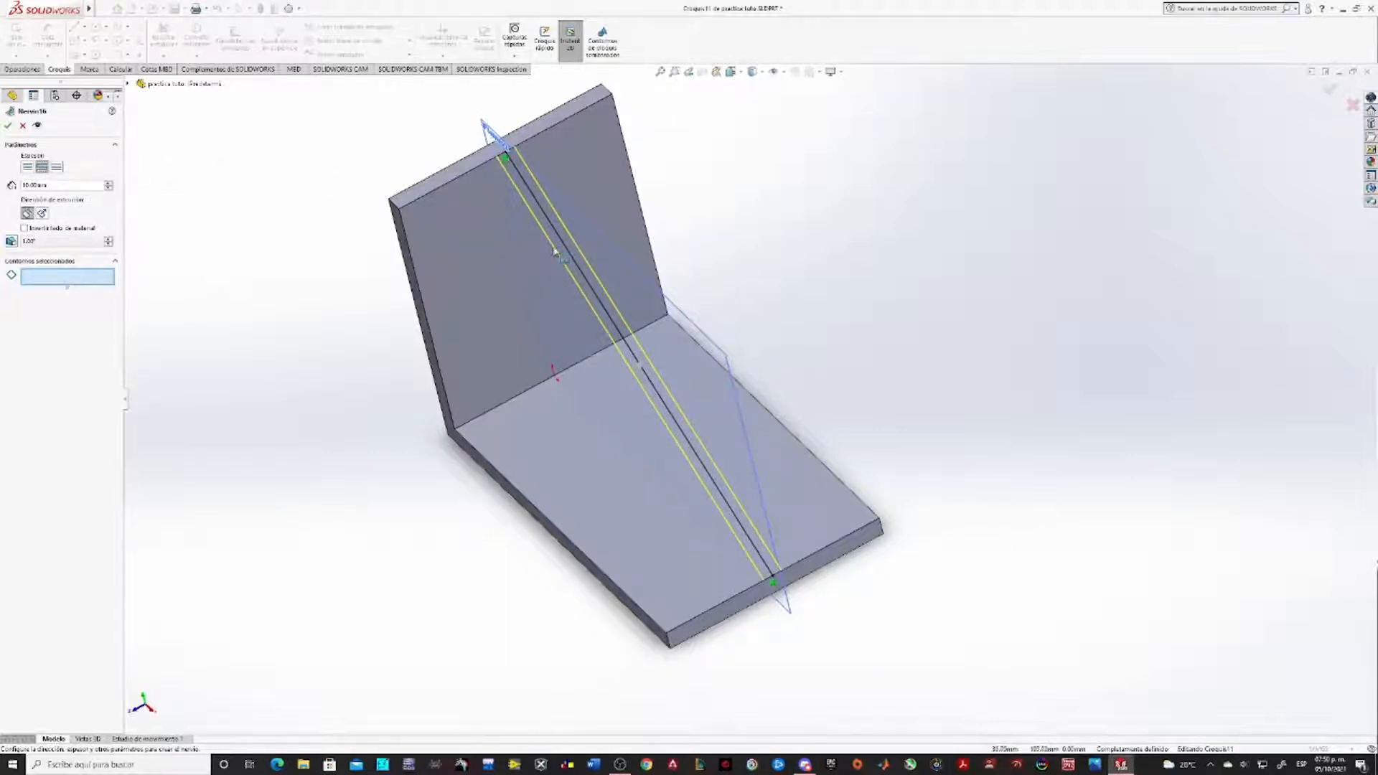
{"action": "left_click", "coordinate": [56, 166]}
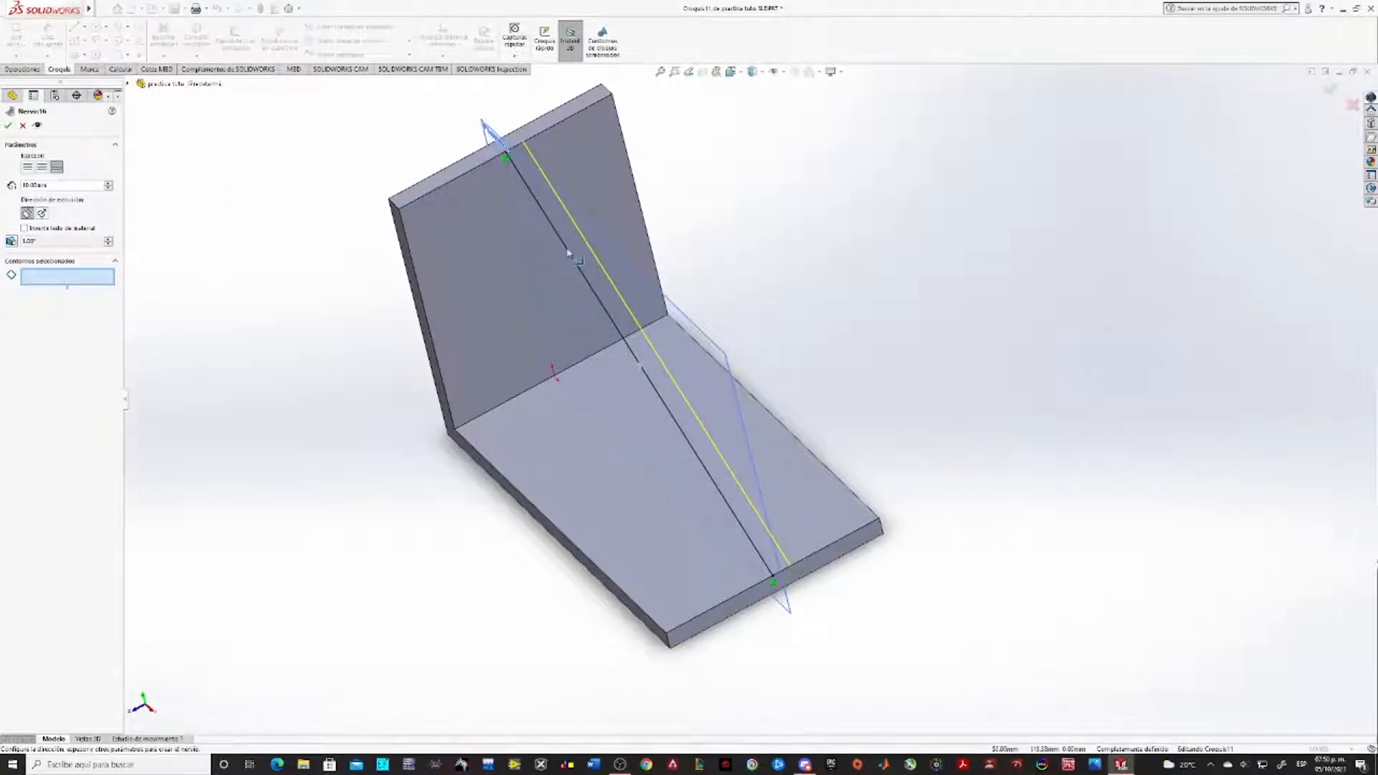
Set the rib's thickness to both sides and compare extrusion directions parallel and normal to the sketch from different angles.
{"action": "left_click", "coordinate": [42, 166]}
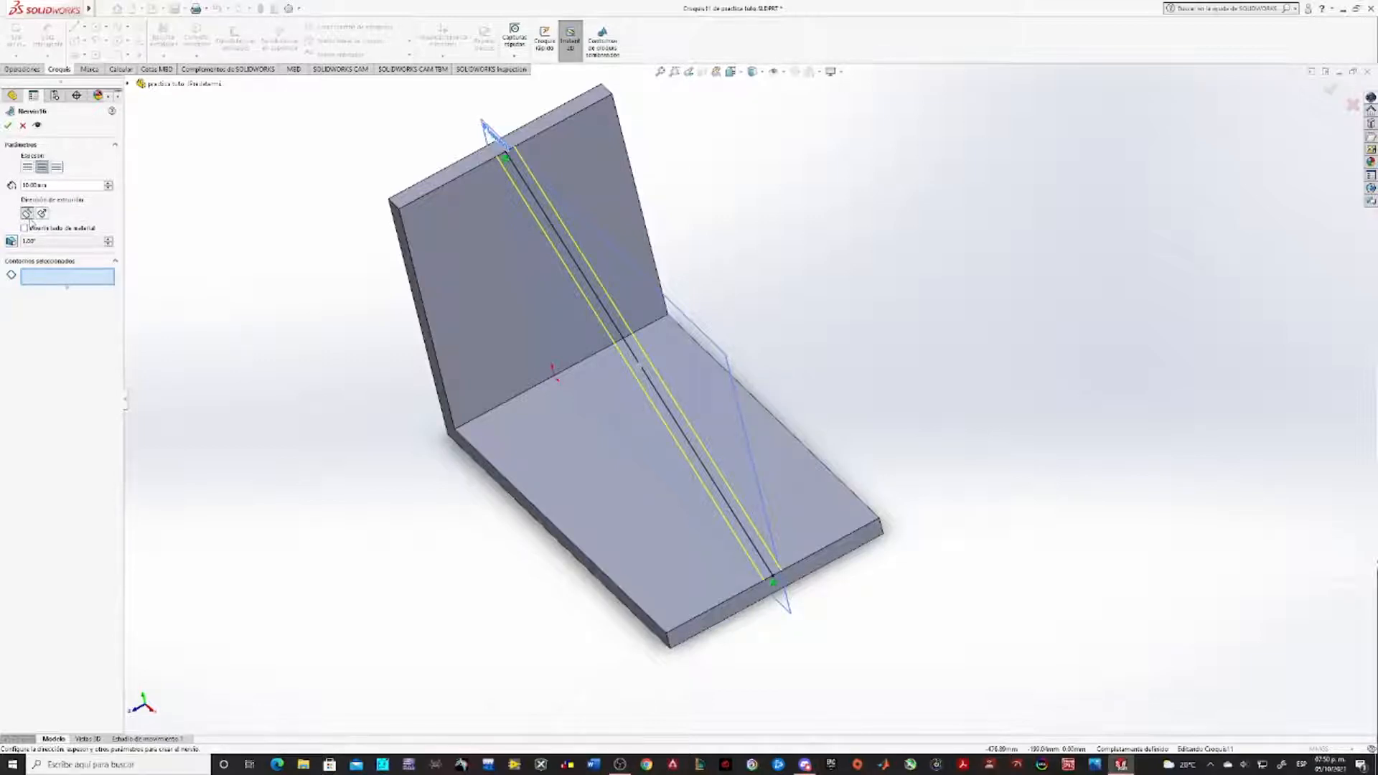
{"action": "left_click", "coordinate": [43, 214]}
{"action": "mouse_move", "coordinate": [821, 309]}
{"action": "middle_mouse_down"}
{"action": "mouse_move", "coordinate": [850, 261]}
{"action": "mouse_move", "coordinate": [809, 304]}
{"action": "middle_mouse_up"}
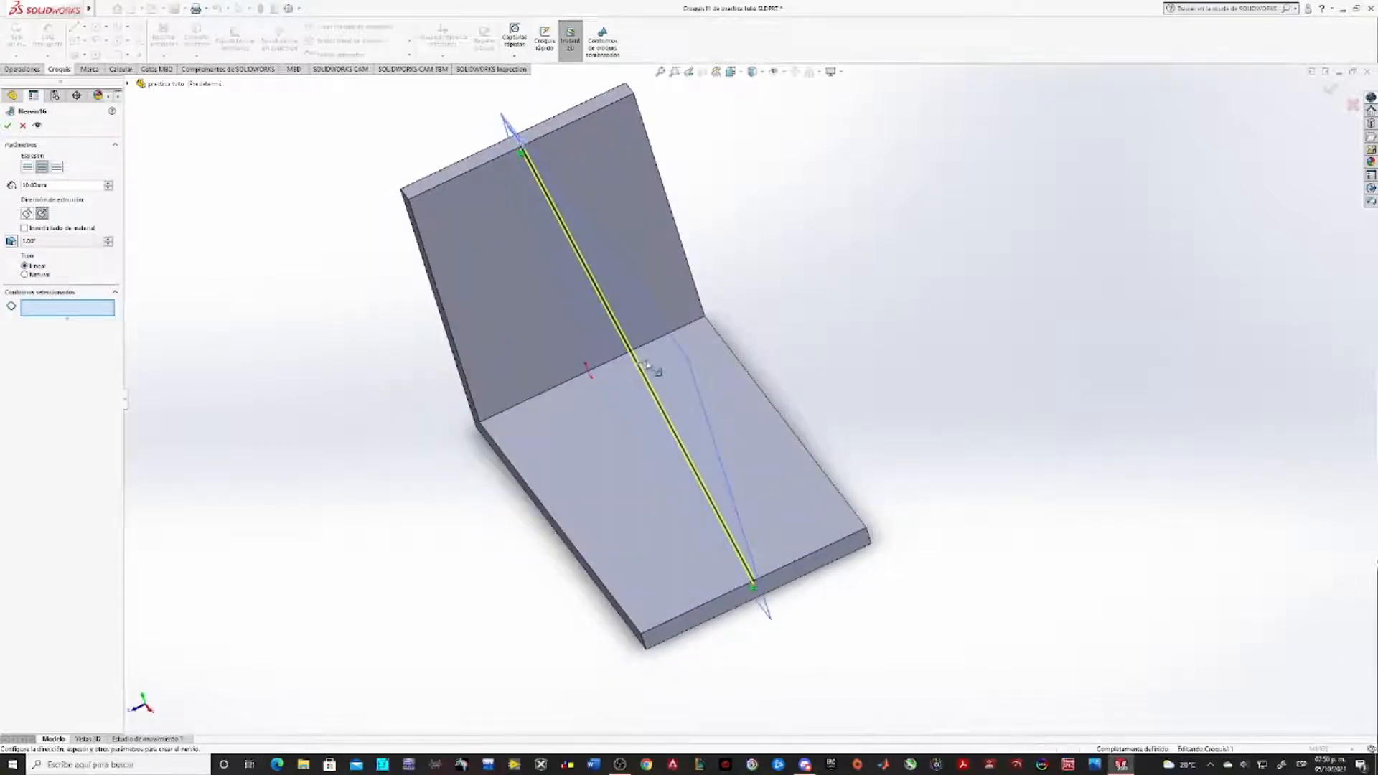
{"action": "left_click", "coordinate": [26, 213]}
{"action": "middle_click_drag", "start_coordinate": [809, 302], "coordinate": [907, 258]}
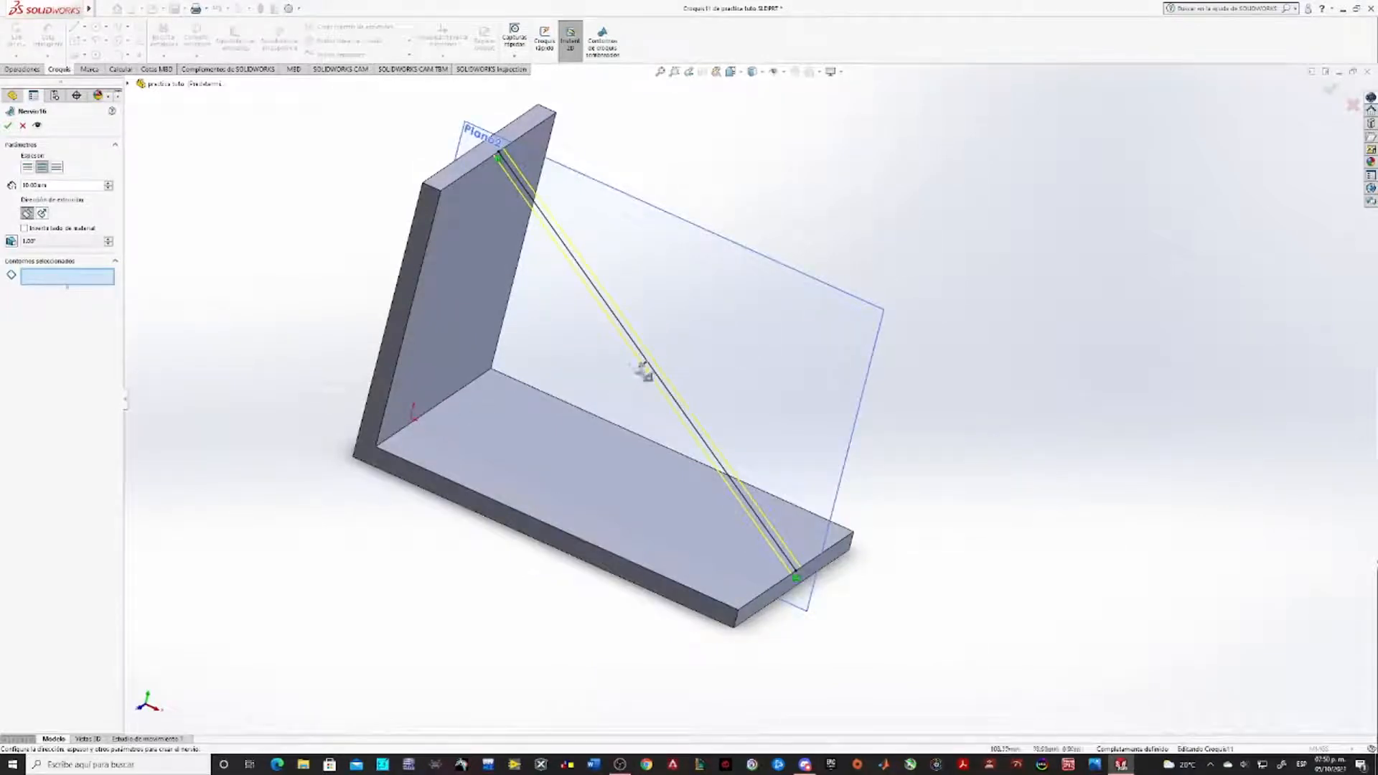
{"action": "left_click", "coordinate": [41, 213]}
{"action": "middle_click_drag", "start_coordinate": [892, 307], "coordinate": [810, 355]}
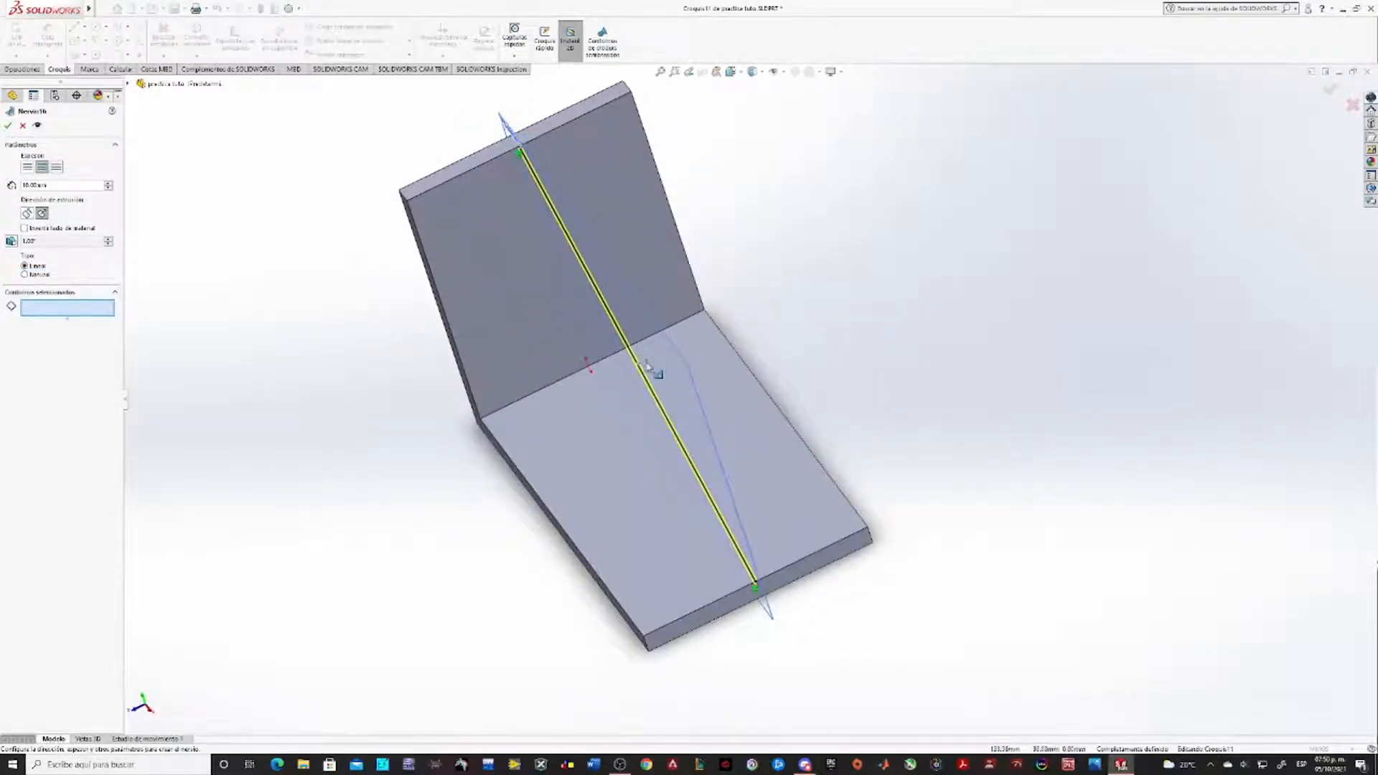
{"action": "middle_click_drag", "start_coordinate": [876, 310], "coordinate": [953, 288]}
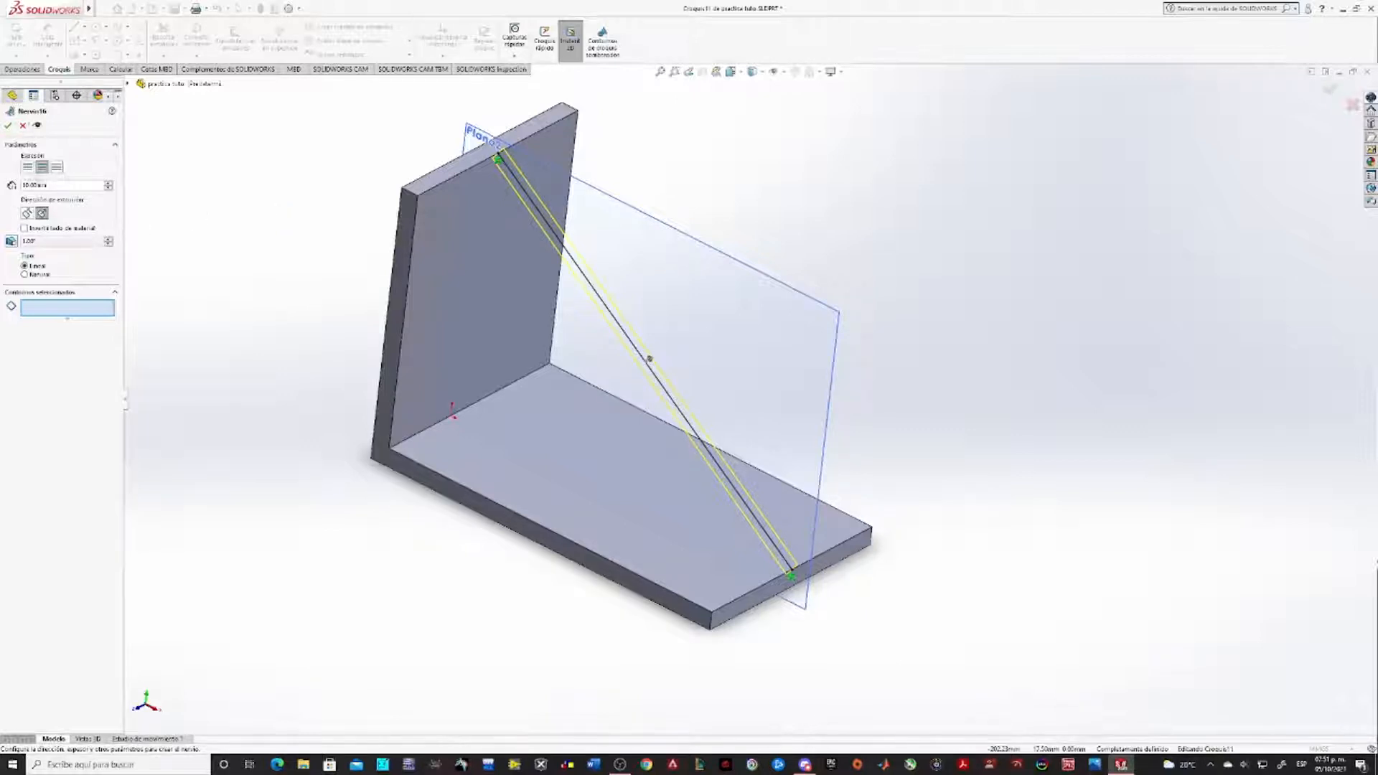
{"action": "left_click", "coordinate": [29, 214]}
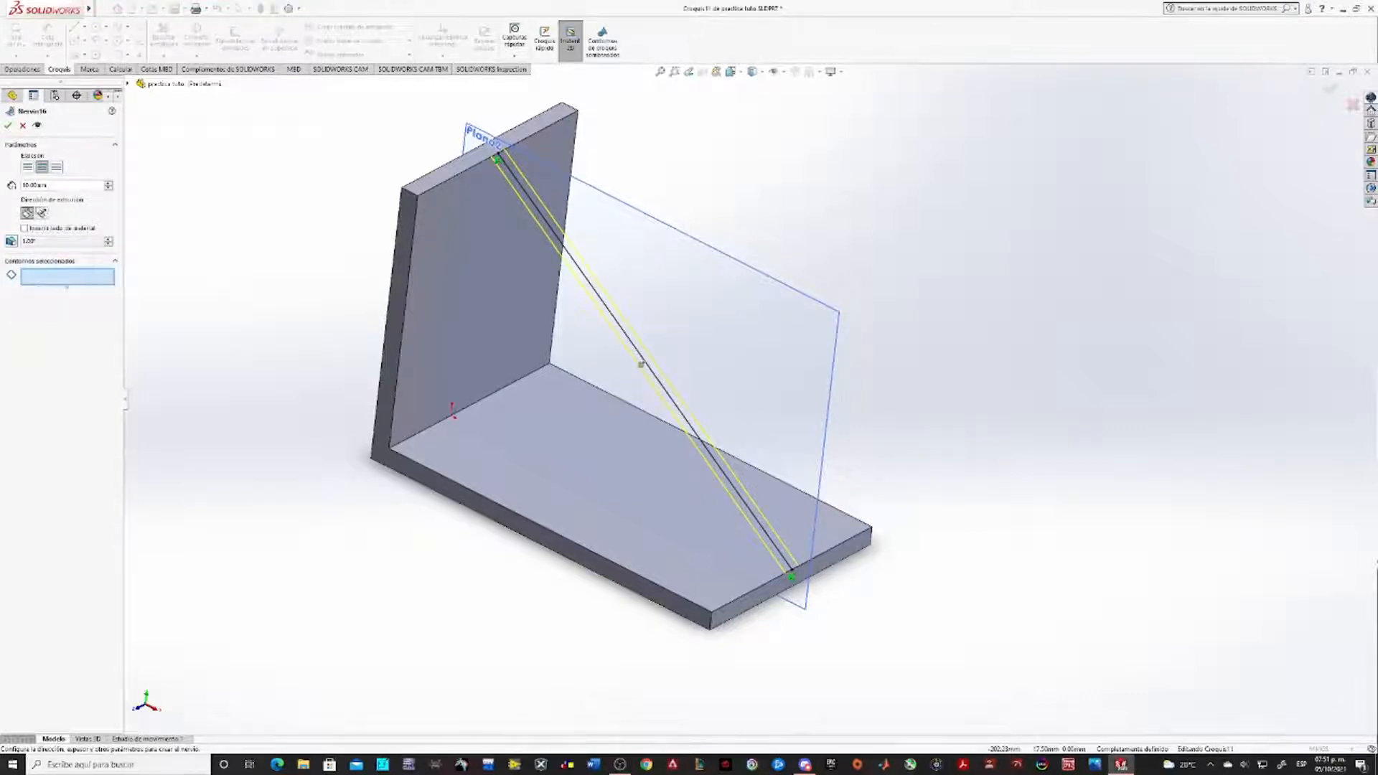
{"action": "left_click", "coordinate": [42, 214]}
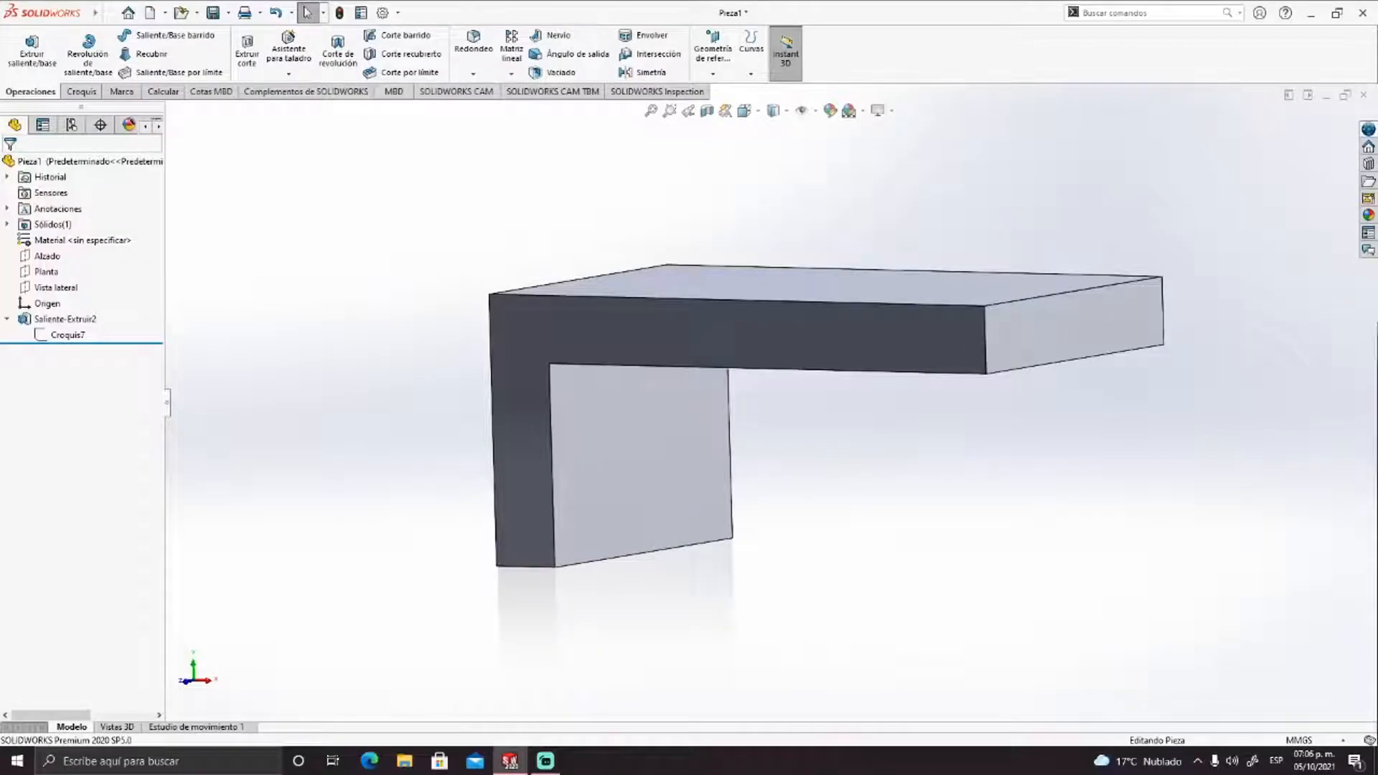
Open the base extrusion's sketch in the new L-shaped part, review its profile dimensions in isometric view, and exit the sketch.
{"action": "key", "text": "ctrl+1"}
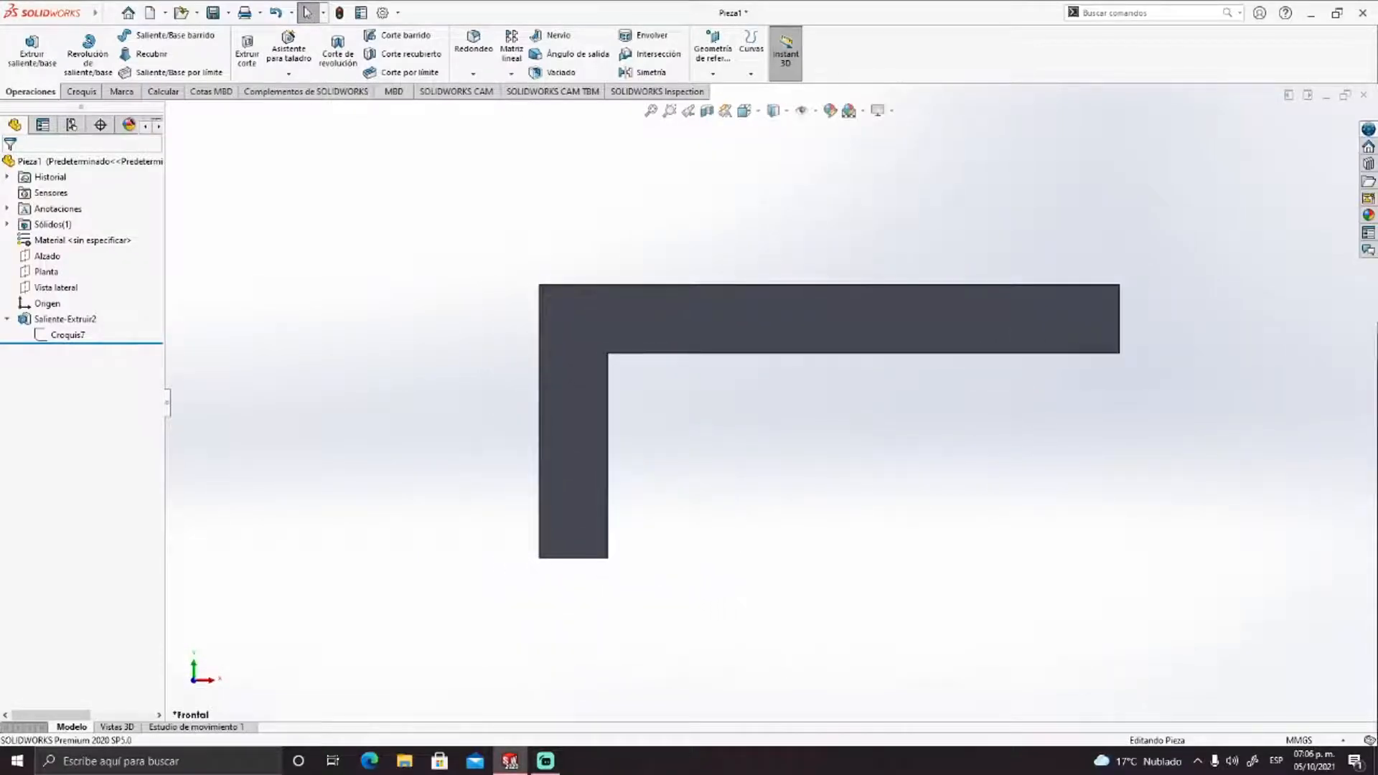
{"action": "left_click", "coordinate": [68, 335]}
{"action": "left_click", "coordinate": [96, 292]}
{"action": "mouse_move", "coordinate": [865, 470]}
{"action": "middle_mouse_down"}
{"action": "mouse_move", "coordinate": [808, 486]}
{"action": "mouse_move", "coordinate": [851, 472]}
{"action": "mouse_move", "coordinate": [812, 490]}
{"action": "mouse_move", "coordinate": [861, 415]}
{"action": "middle_mouse_up"}
{"action": "key", "text": "ctrl+7"}
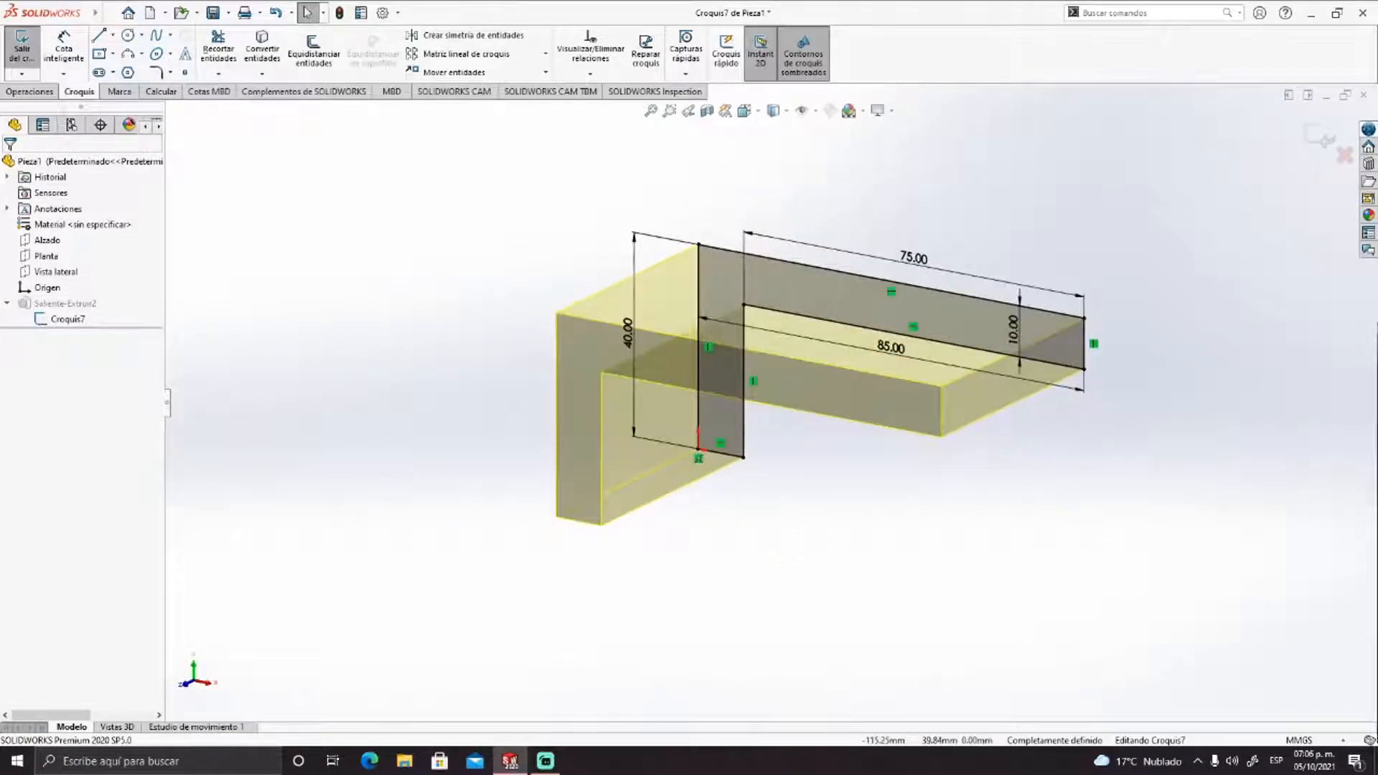
{"action": "left_click", "coordinate": [1319, 137]}
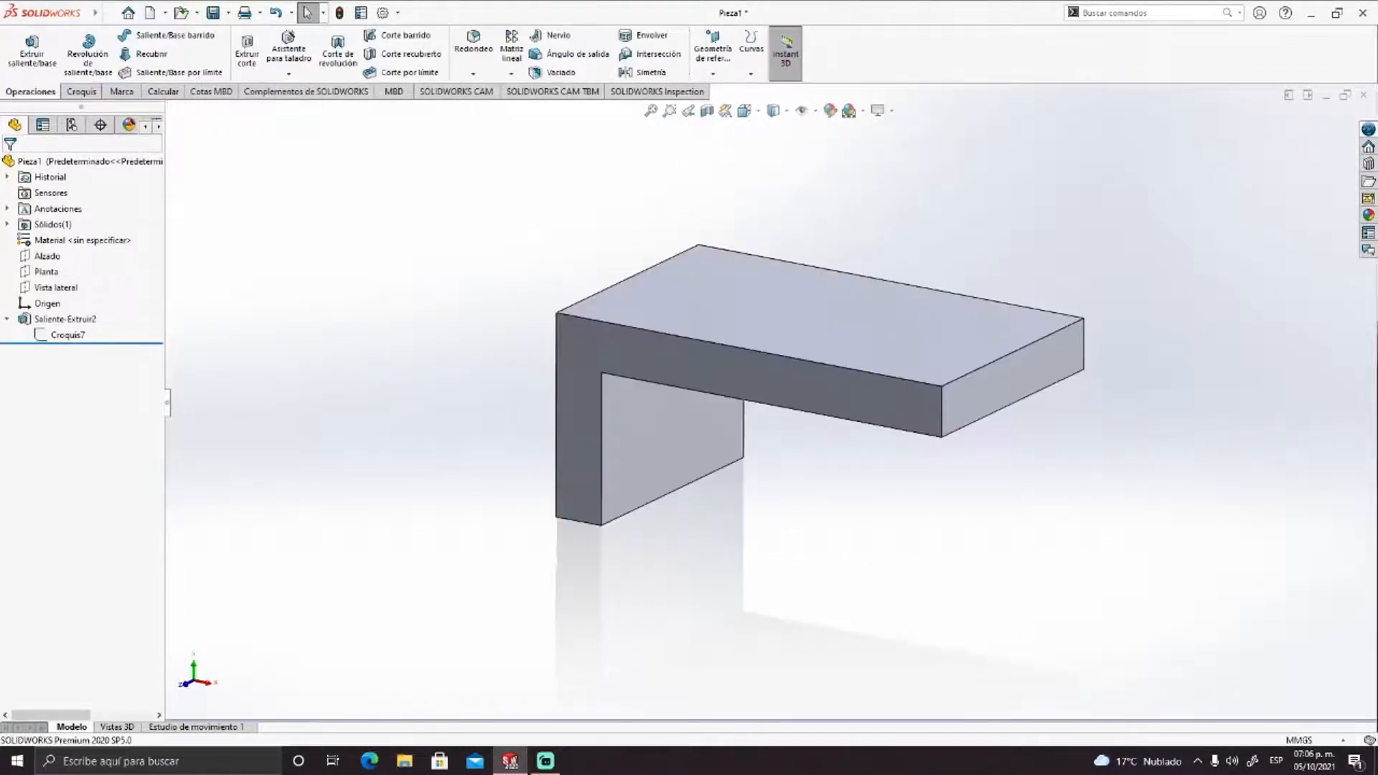
Create a reference plane parallel to the Alzado plane through the midpoint of the vertical leg's lower inner edge.
{"action": "left_click", "coordinate": [713, 58]}
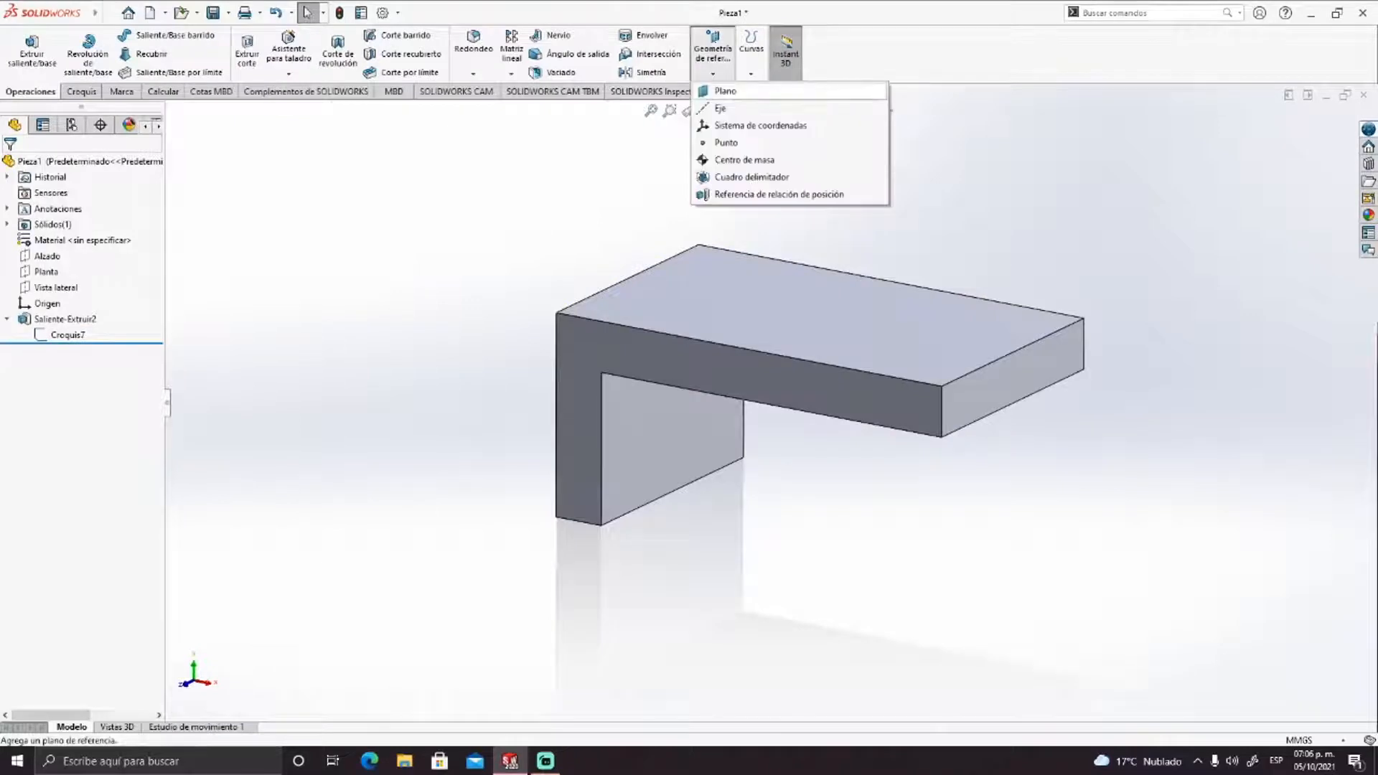
{"action": "left_click", "coordinate": [724, 90]}
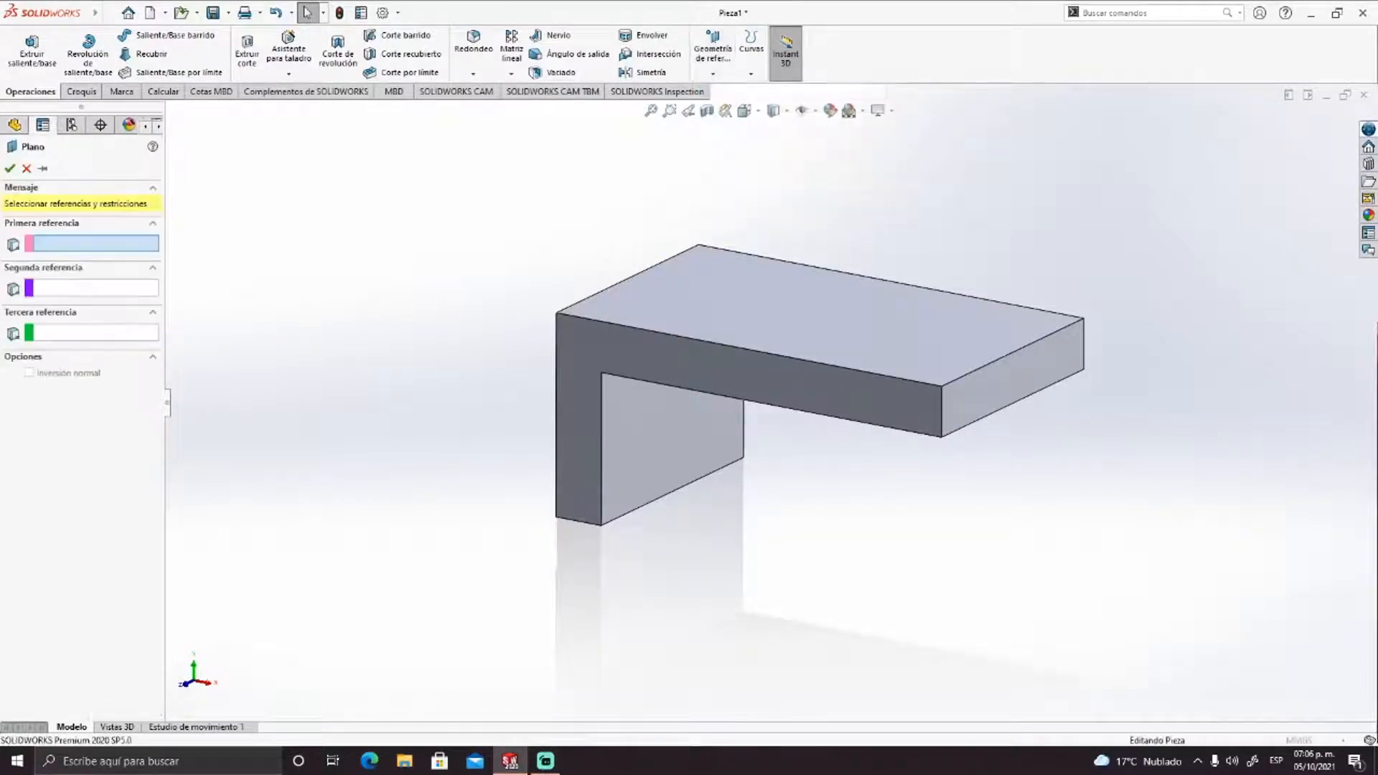
{"action": "left_click", "coordinate": [170, 110]}
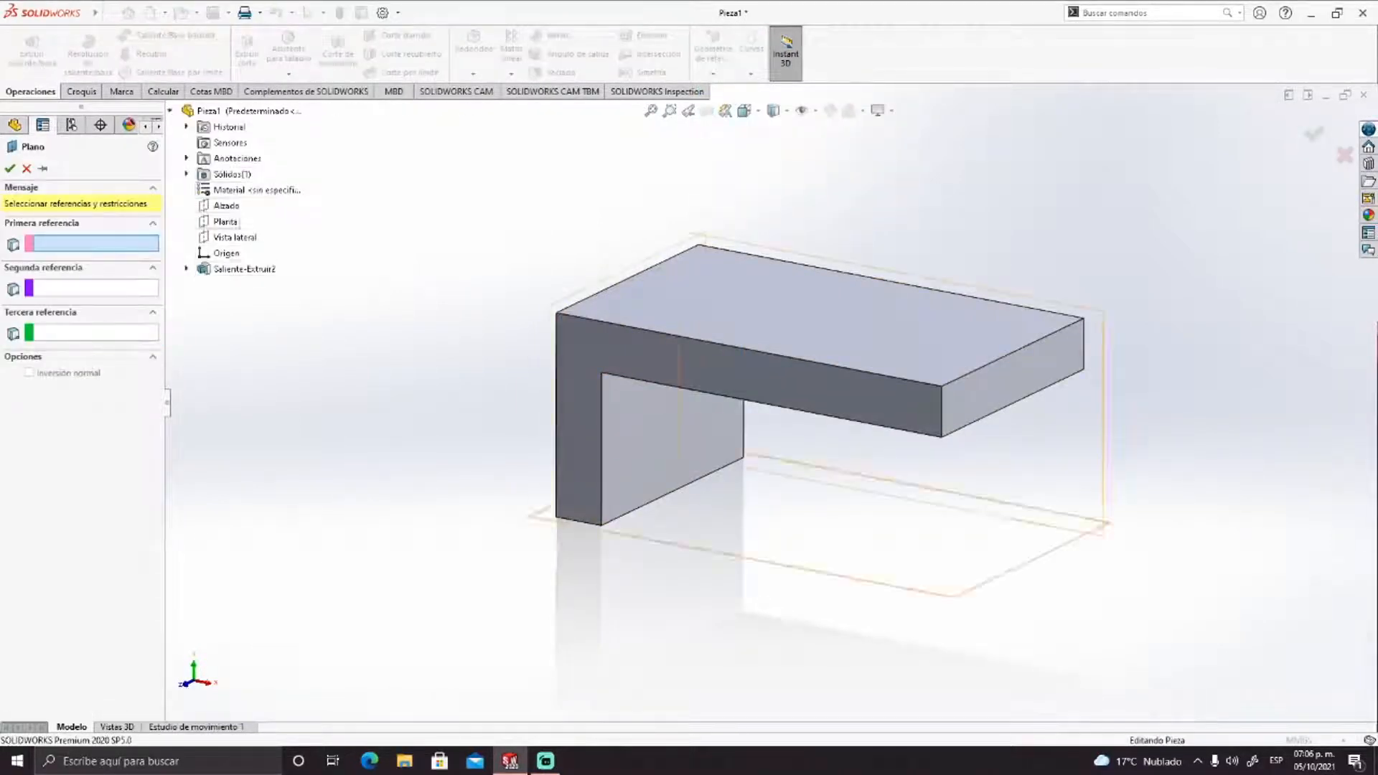
{"action": "left_click", "coordinate": [226, 205]}
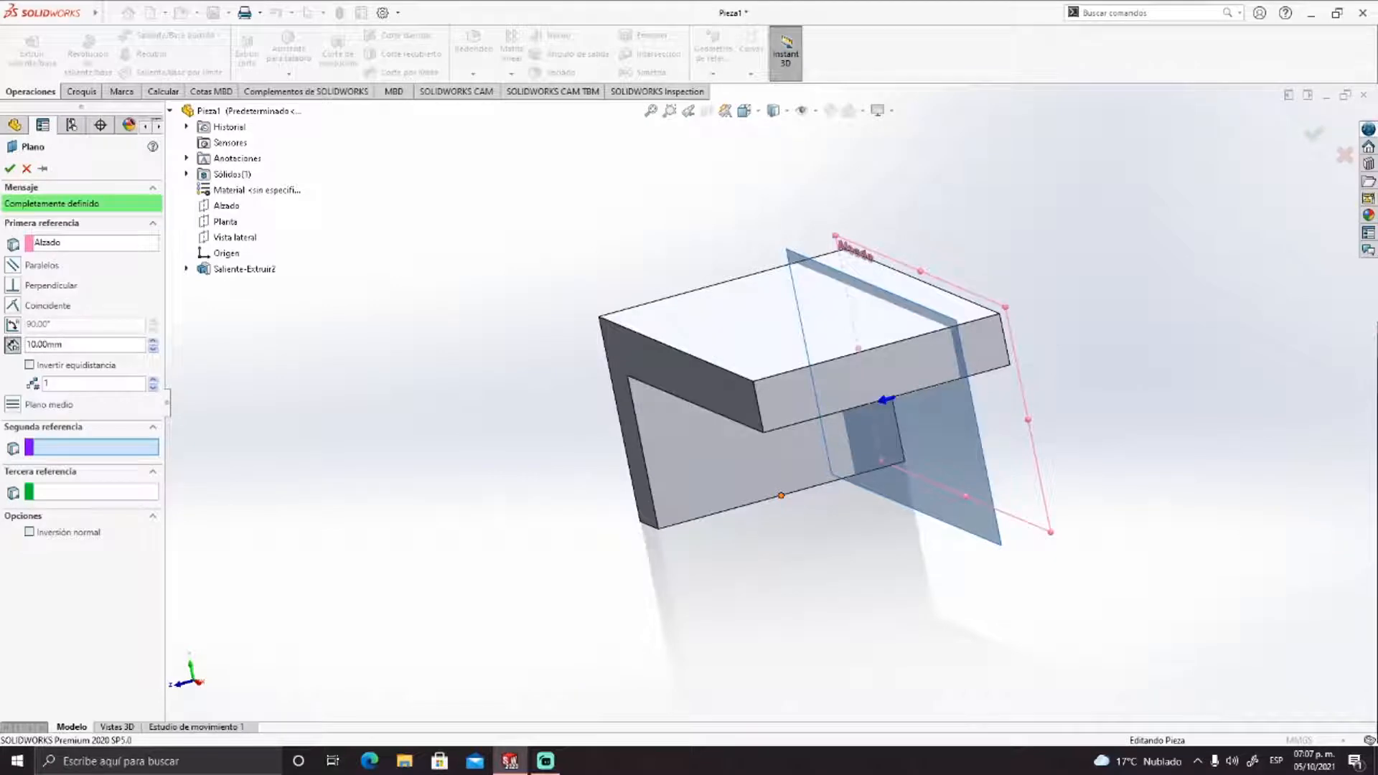
{"action": "left_click", "coordinate": [781, 495]}
{"action": "mouse_move", "coordinate": [780, 495]}
{"action": "middle_mouse_down"}
{"action": "mouse_move", "coordinate": [880, 483]}
{"action": "mouse_move", "coordinate": [761, 502]}
{"action": "middle_mouse_up"}
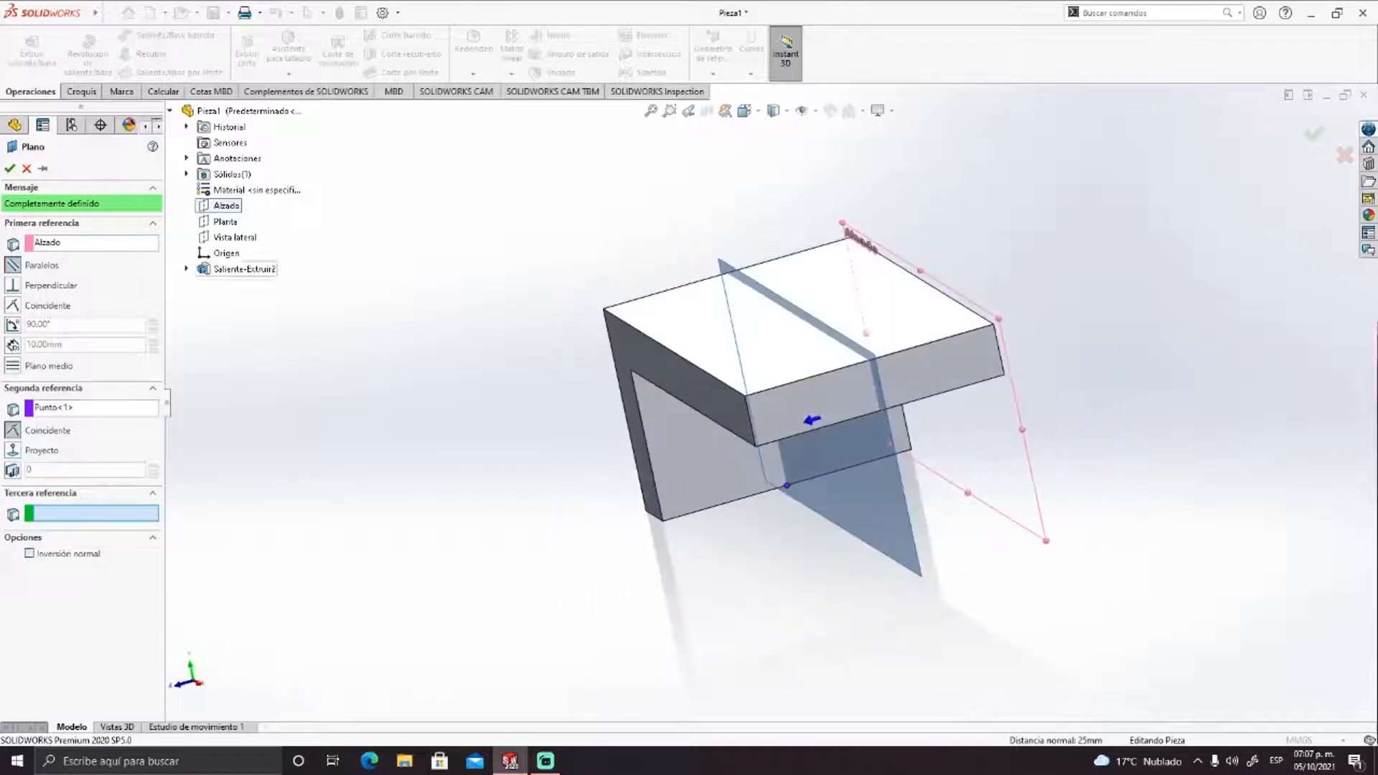
{"action": "left_click", "coordinate": [9, 168]}
{"action": "middle_click_drag", "start_coordinate": [620, 521], "coordinate": [718, 491]}
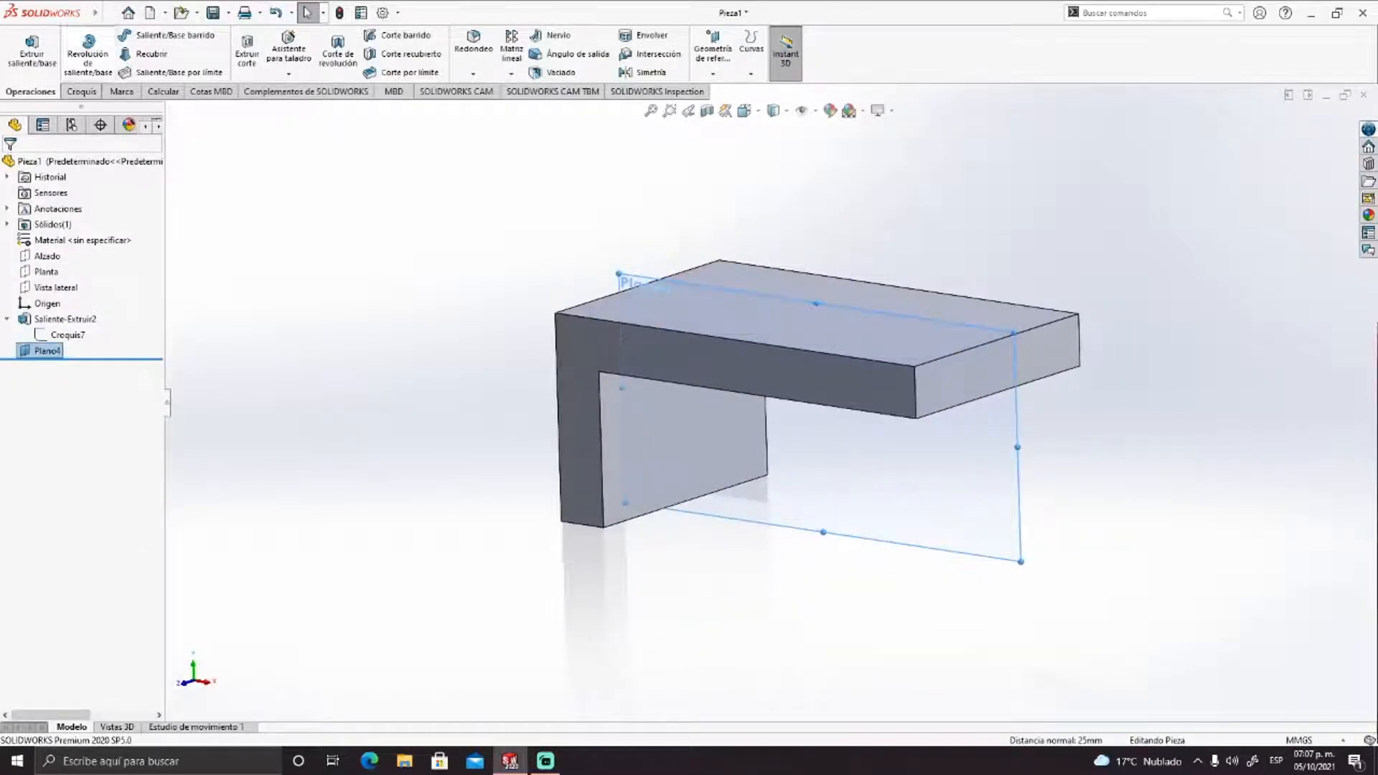
On the new plane, sketch a three-point arc of about 73.3 mm radius from the vertical leg's inner edge to the top plate's underside.
{"action": "left_click", "coordinate": [81, 91]}
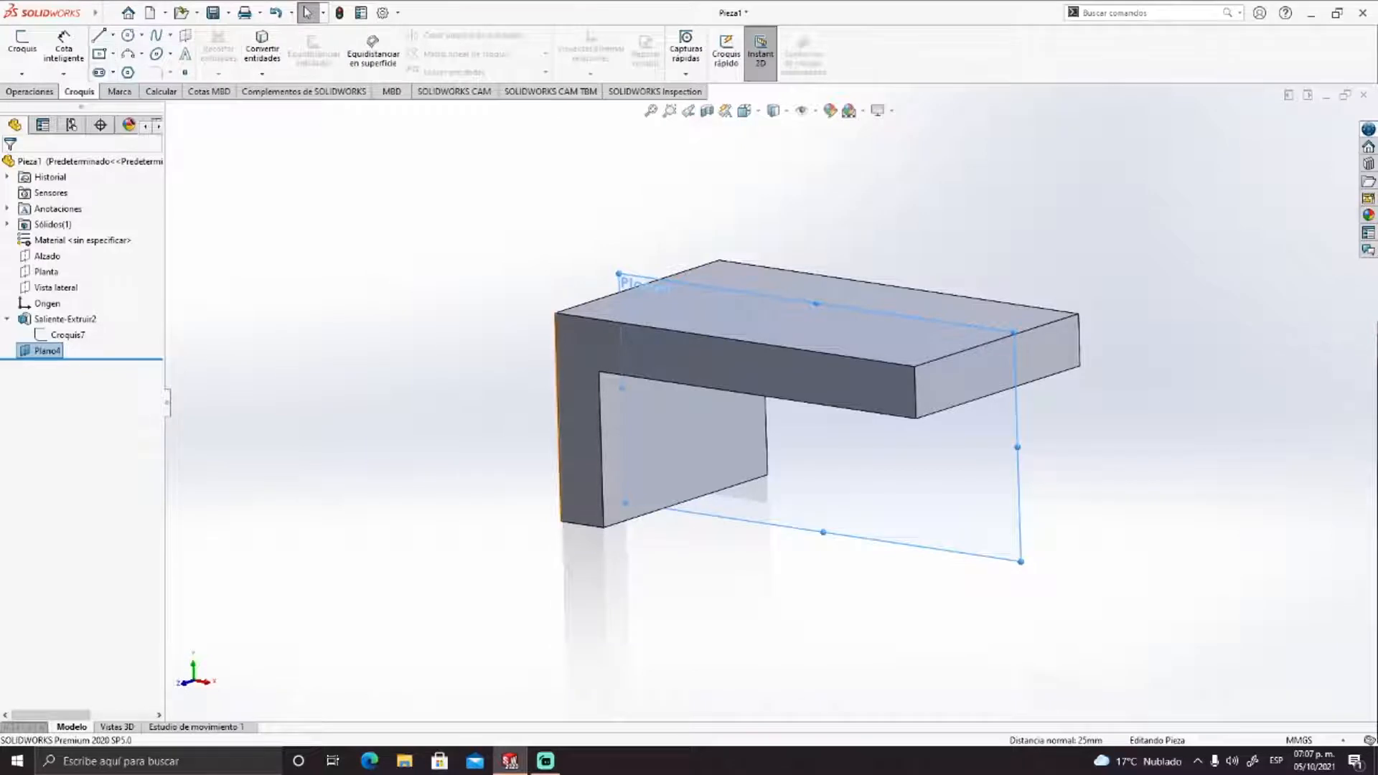
{"action": "scroll", "coordinate": [659, 443], "scroll_direction": "up", "scroll_amount": 2}
{"action": "scroll", "coordinate": [660, 443], "scroll_direction": "down", "scroll_amount": 6}
{"action": "middle_click_drag", "start_coordinate": [760, 531], "coordinate": [847, 506]}
{"action": "middle_click_drag", "start_coordinate": [922, 533], "coordinate": [953, 531]}
{"action": "scroll", "coordinate": [904, 539], "scroll_direction": "up", "scroll_amount": 3}
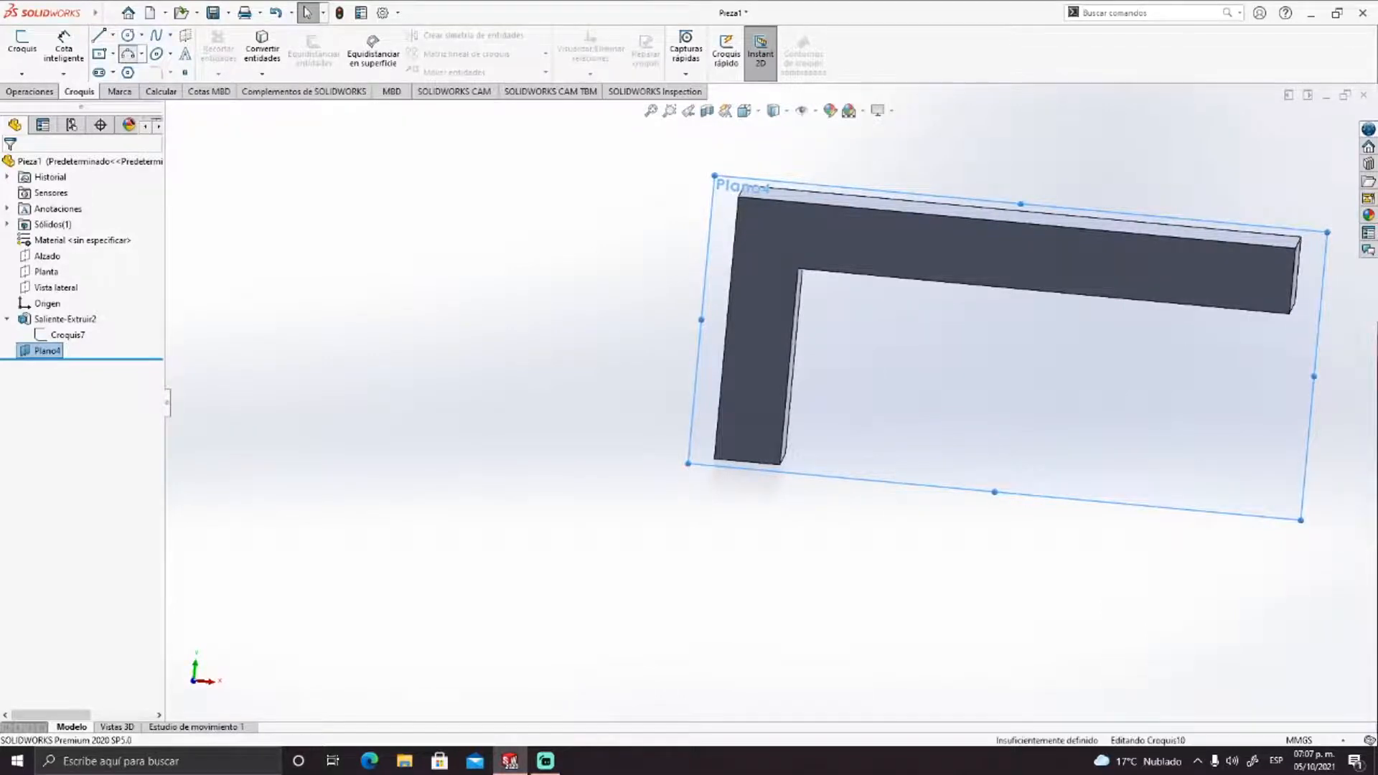
{"action": "left_click", "coordinate": [128, 54]}
{"action": "key", "text": "ctrl+8"}
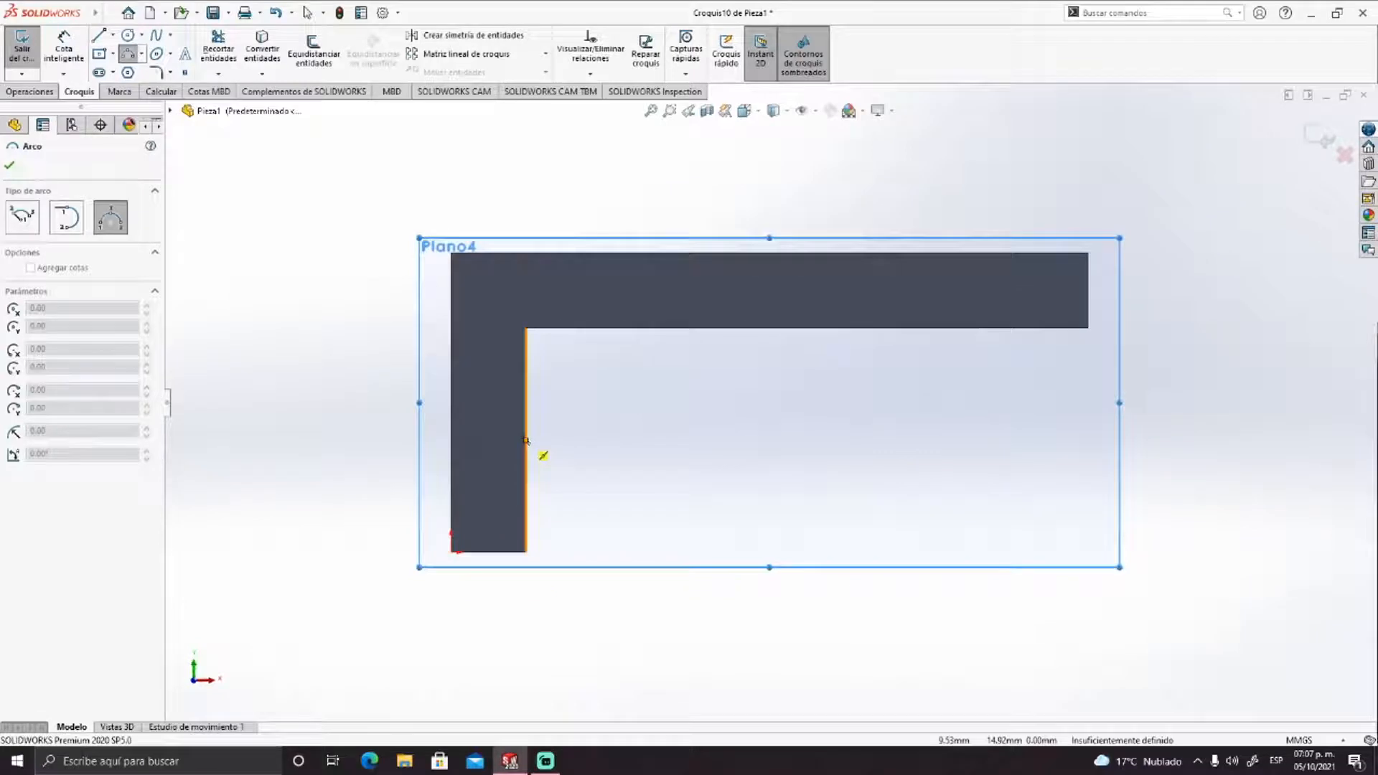
{"action": "left_click", "coordinate": [526, 441]}
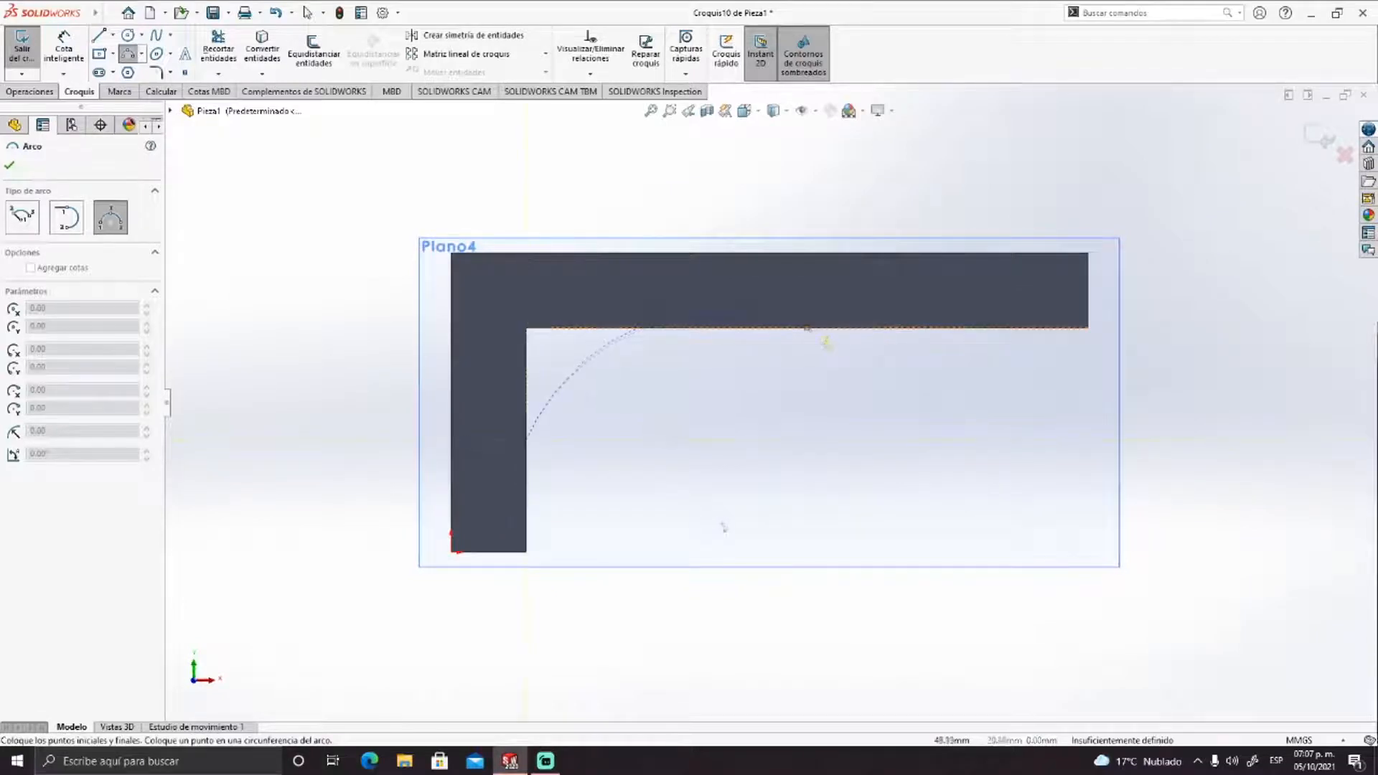
{"action": "left_click", "coordinate": [807, 328]}
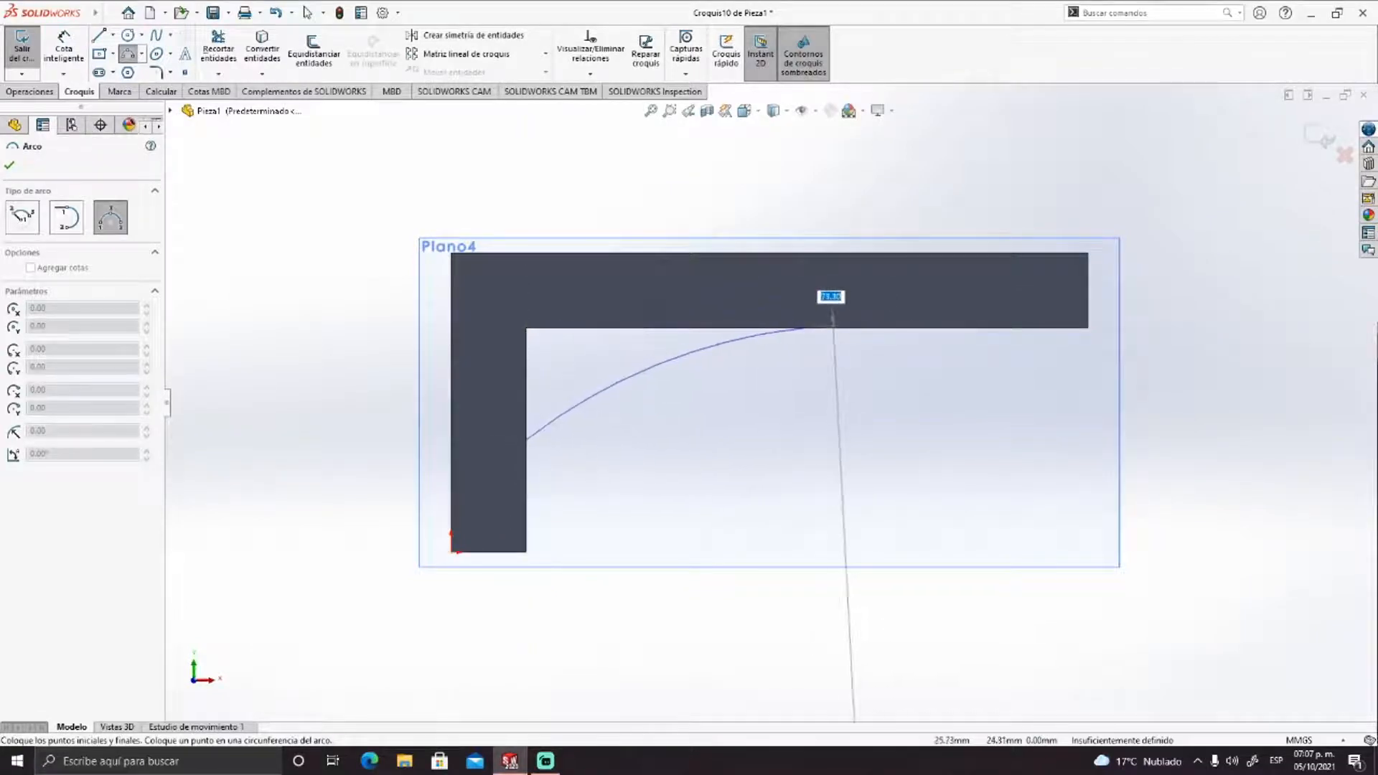
{"action": "left_click", "coordinate": [655, 366]}
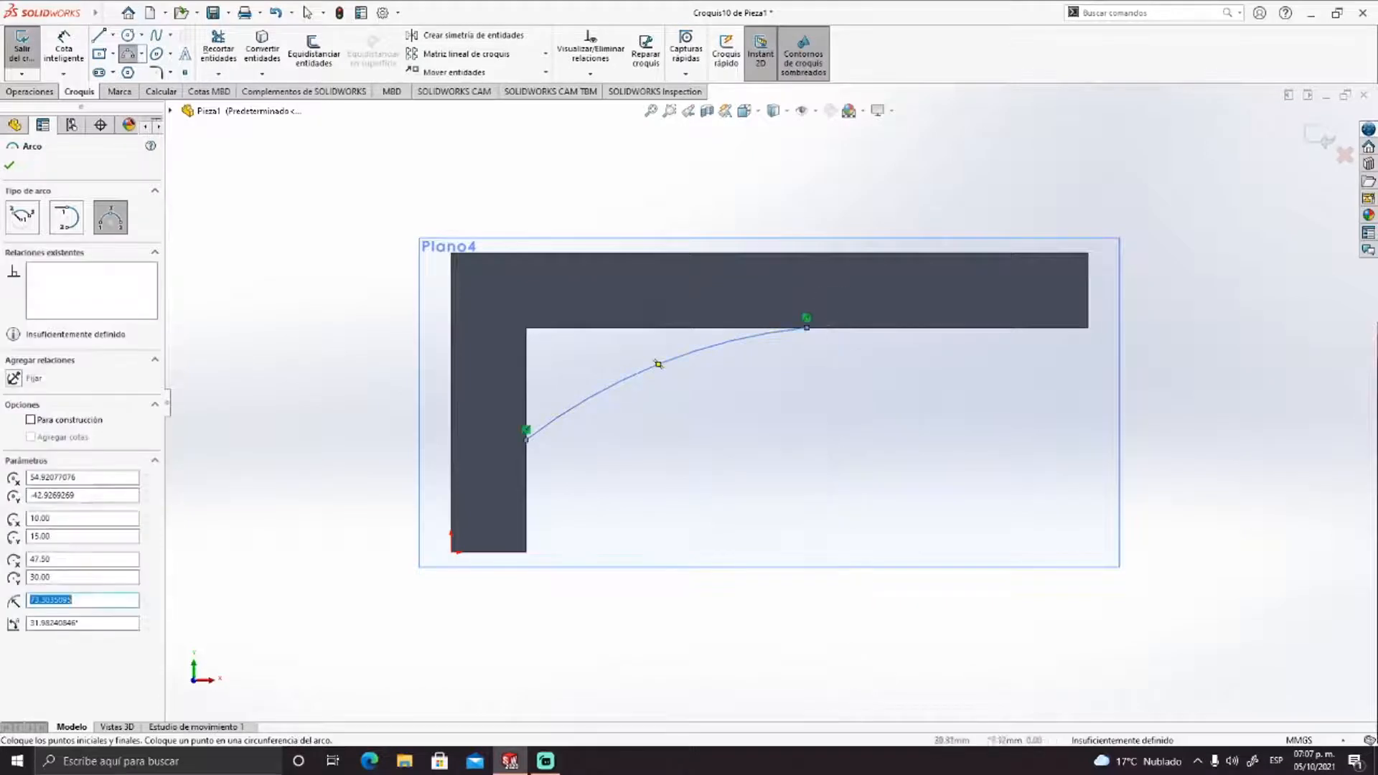
{"action": "key", "text": "Escape"}
Dimension the arc's radius, accepting its drawn value, and exit the sketch.
{"action": "left_click", "coordinate": [64, 49]}
{"action": "left_click", "coordinate": [637, 374]}
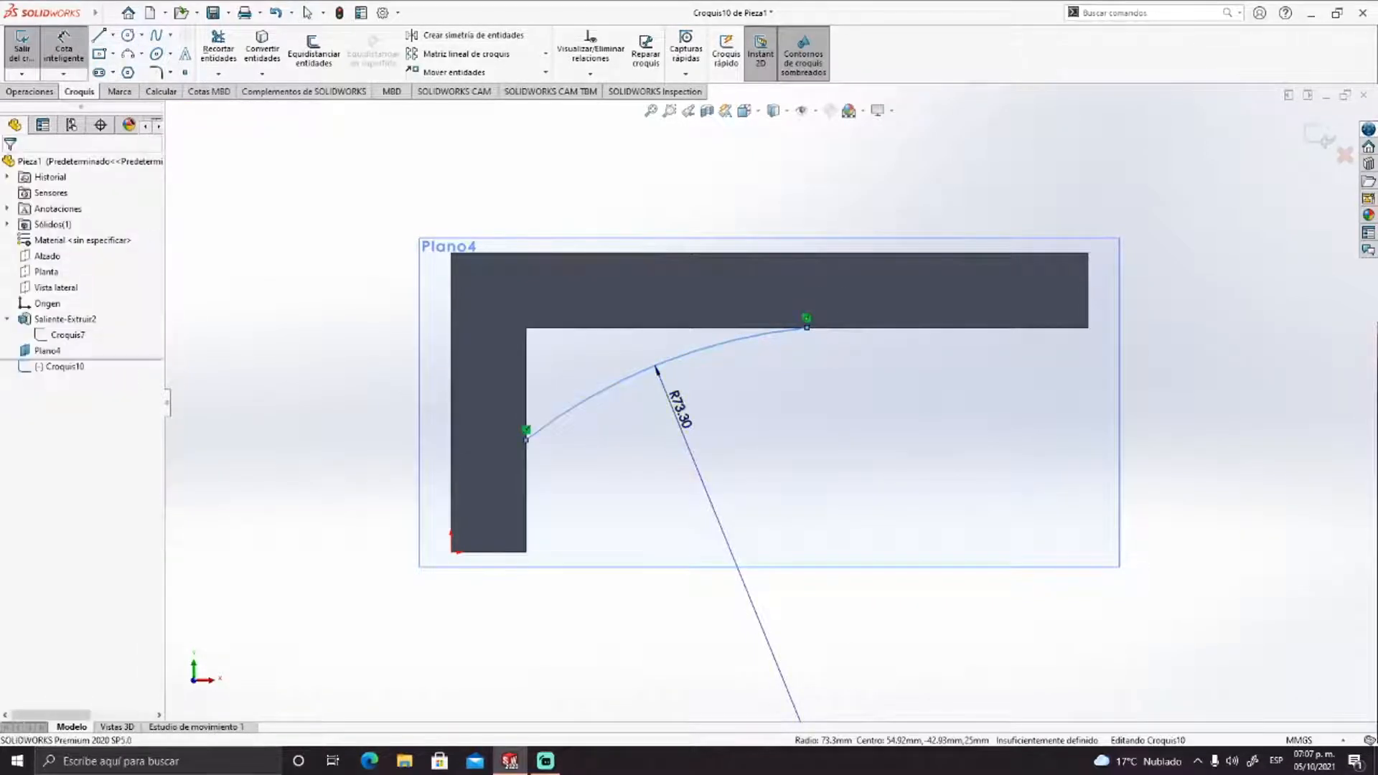
{"action": "left_click", "coordinate": [661, 466]}
{"action": "key", "text": "Return"}
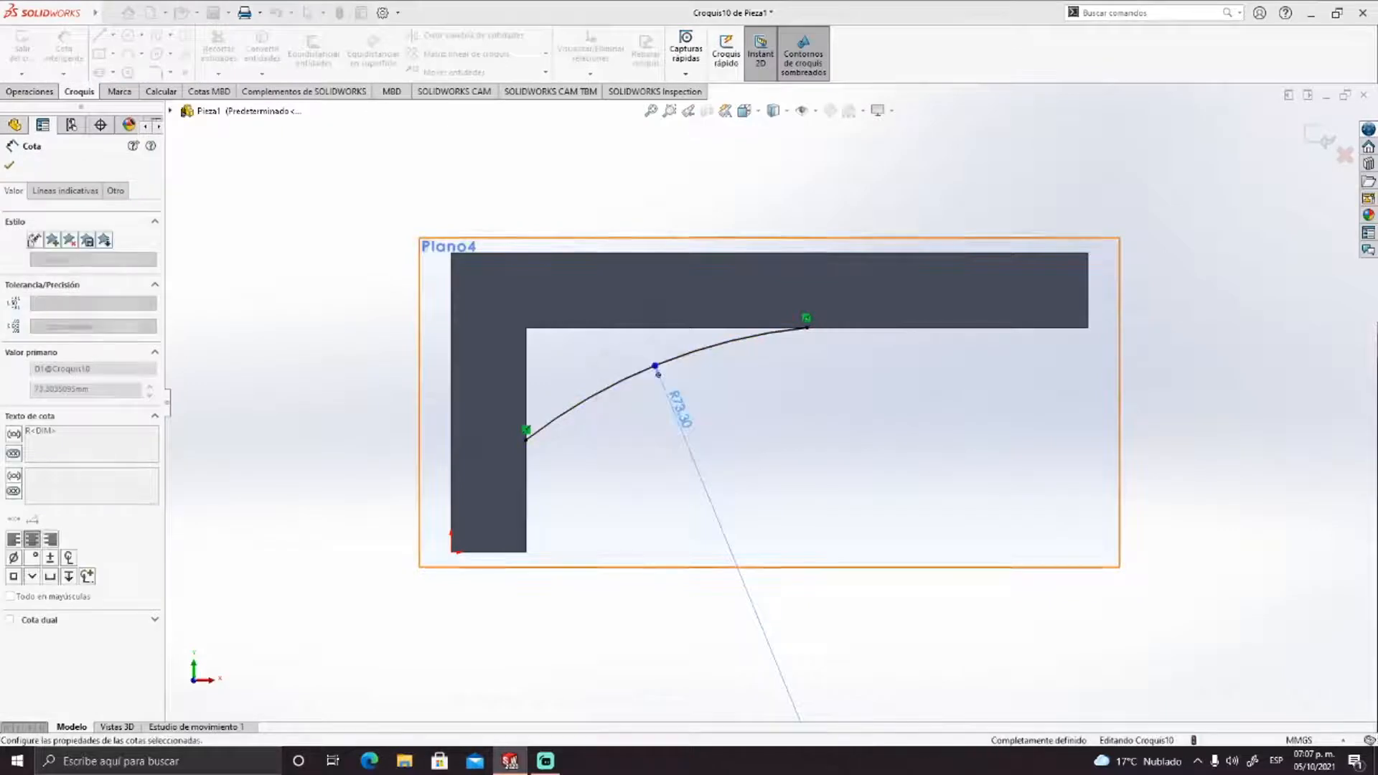
{"action": "key", "text": "Escape"}
{"action": "mouse_move", "coordinate": [870, 364]}
{"action": "middle_mouse_down"}
{"action": "mouse_move", "coordinate": [724, 380]}
{"action": "mouse_move", "coordinate": [870, 345]}
{"action": "mouse_move", "coordinate": [897, 373]}
{"action": "mouse_move", "coordinate": [868, 360]}
{"action": "middle_mouse_up"}
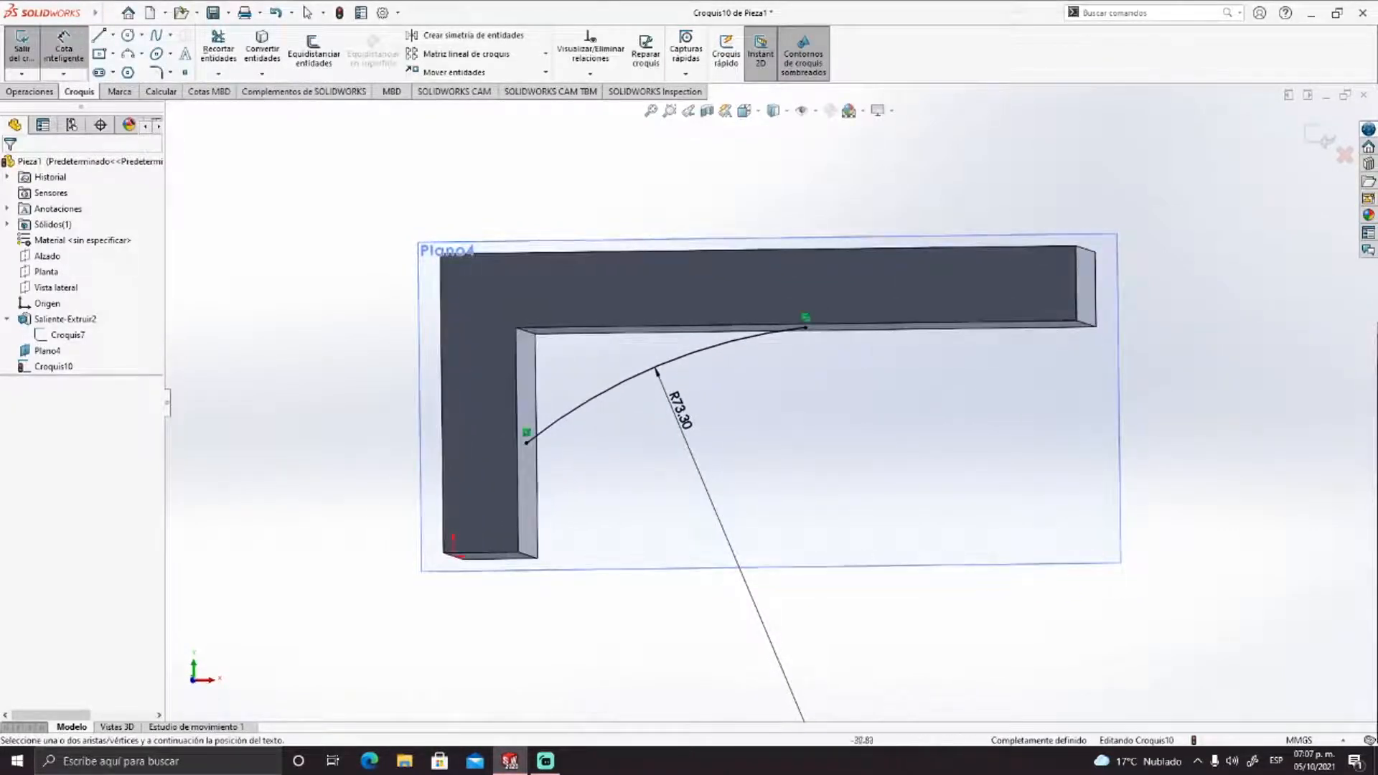
{"action": "left_click", "coordinate": [22, 46]}
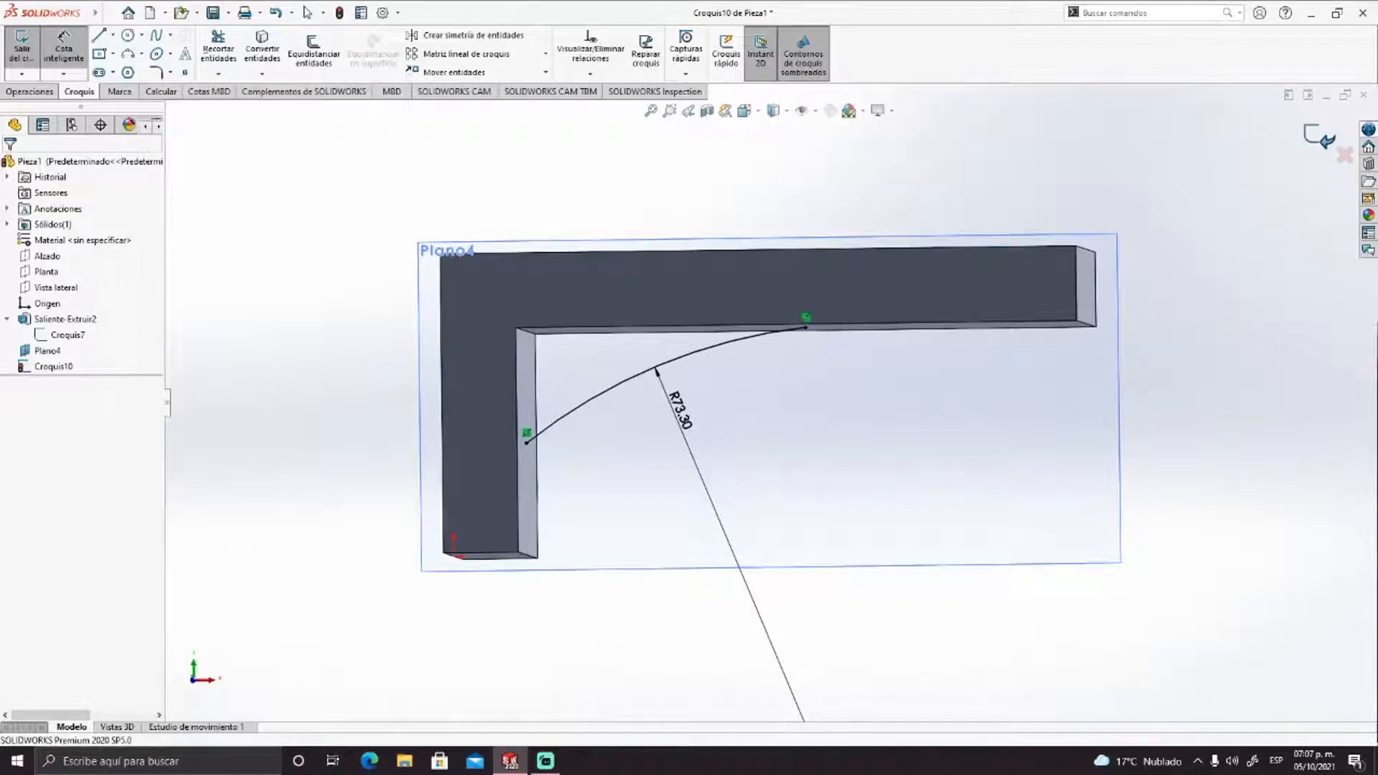
Start a rib from the arc sketch and flip its material side toward the bracket's inner corner.
{"action": "left_click", "coordinate": [57, 366]}
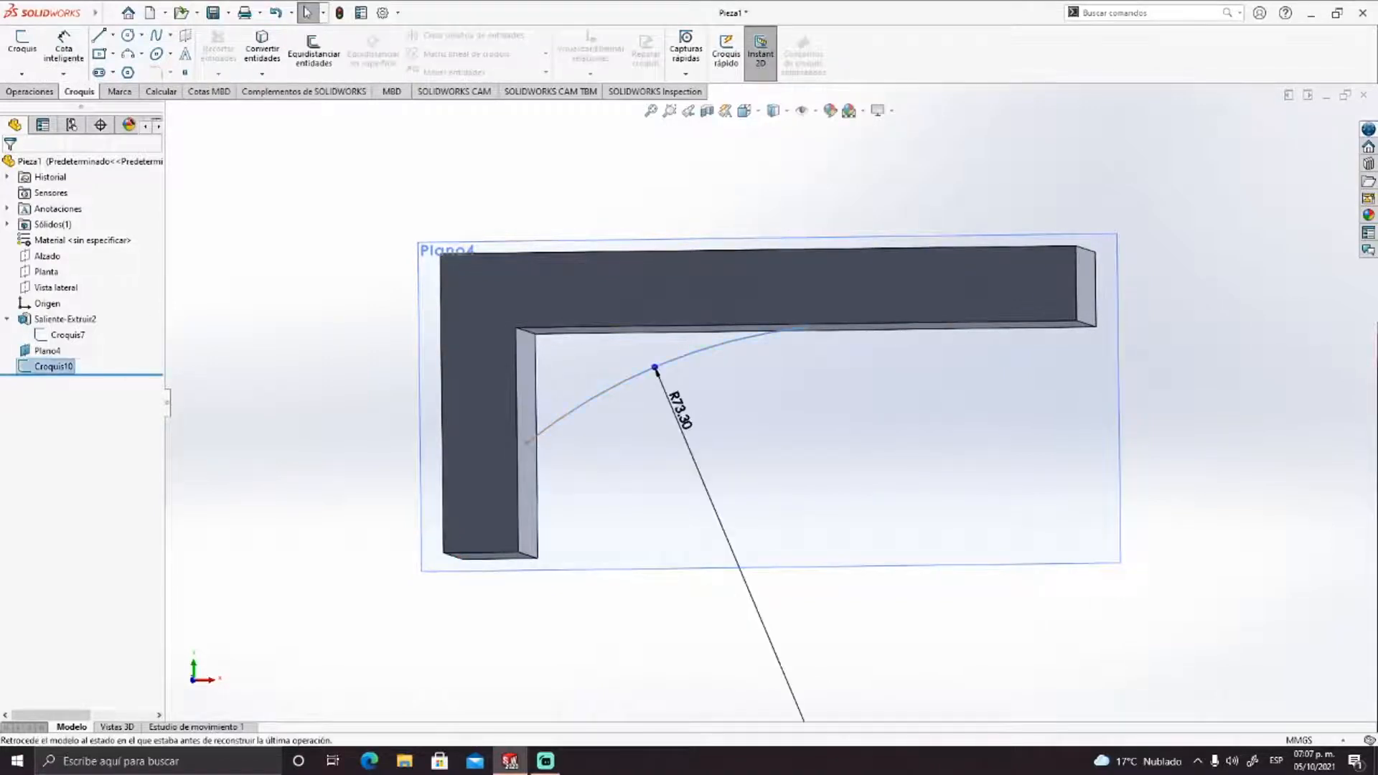
{"action": "left_click", "coordinate": [29, 91]}
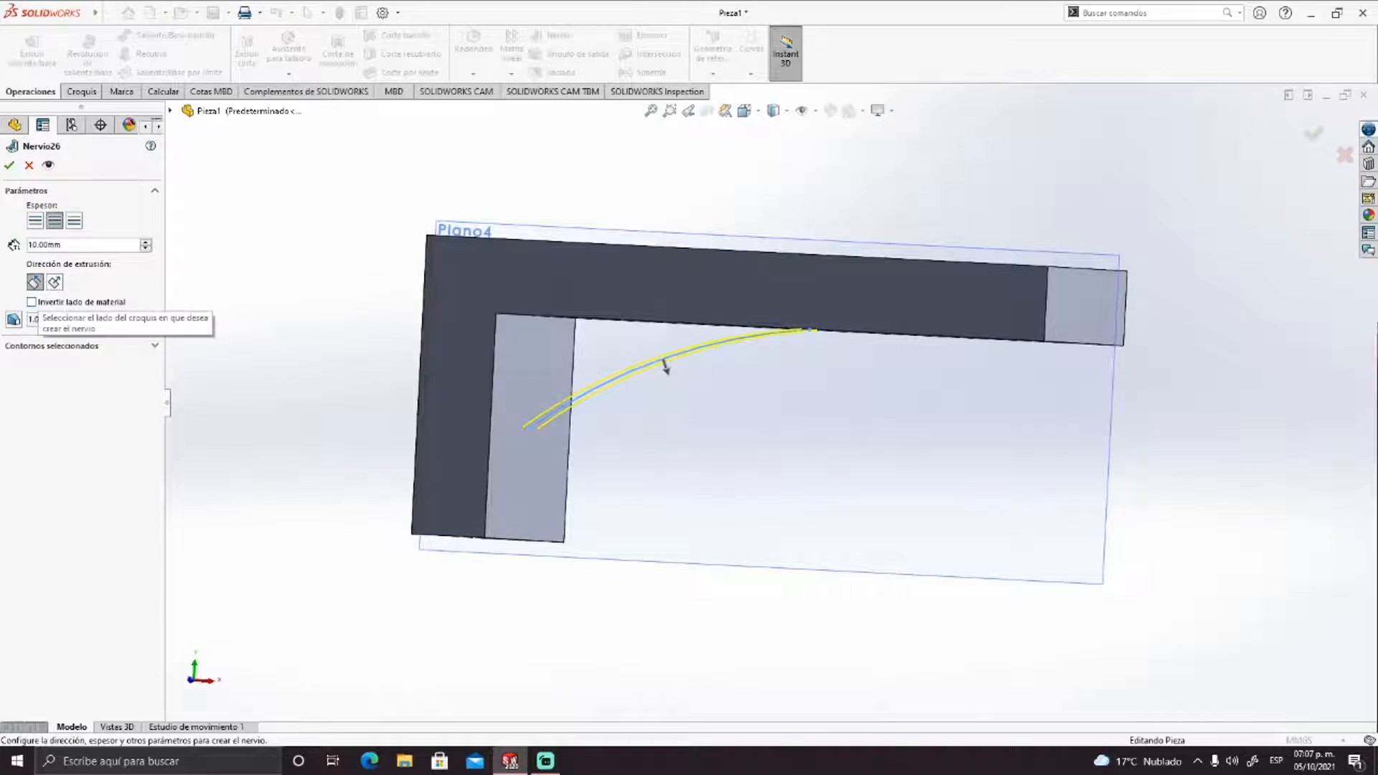
{"action": "left_click", "coordinate": [665, 367]}
{"action": "middle_click_drag", "start_coordinate": [671, 367], "coordinate": [736, 407]}
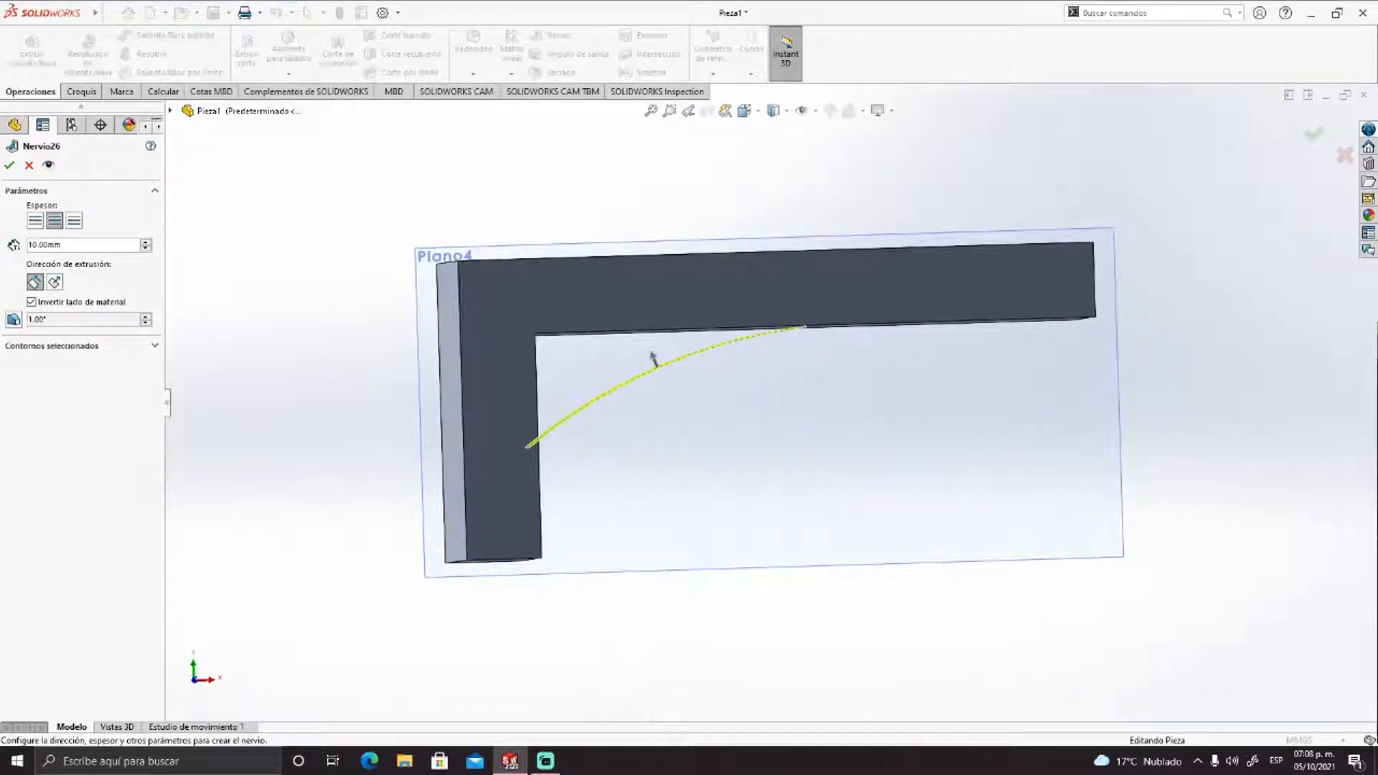
Set the rib's thickness to 5 mm, check the preview on both sides of the arc, and create the rib.
{"action": "left_click", "coordinate": [38, 245]}
{"action": "left_click_drag", "start_coordinate": [38, 245], "coordinate": [32, 245]}
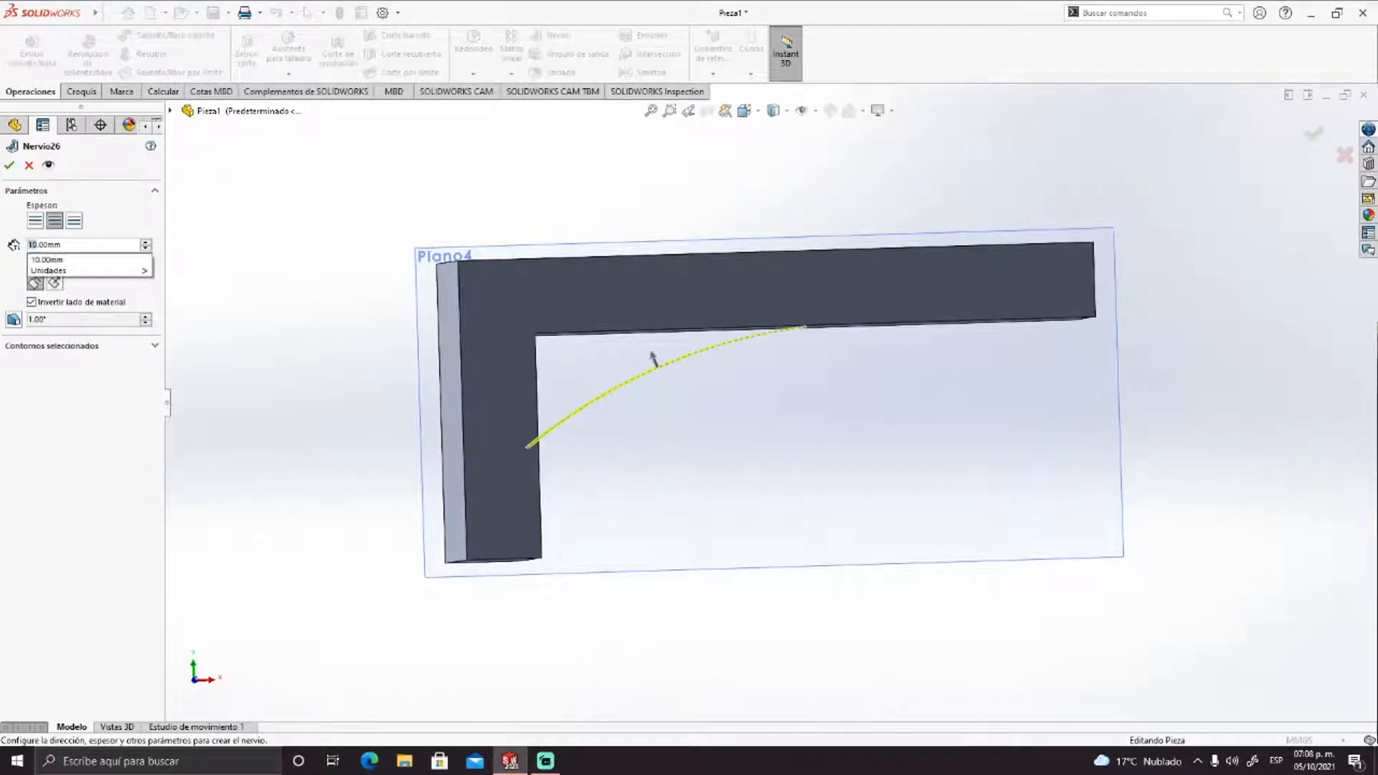
{"action": "type", "text": "5"}
{"action": "key", "text": "Return"}
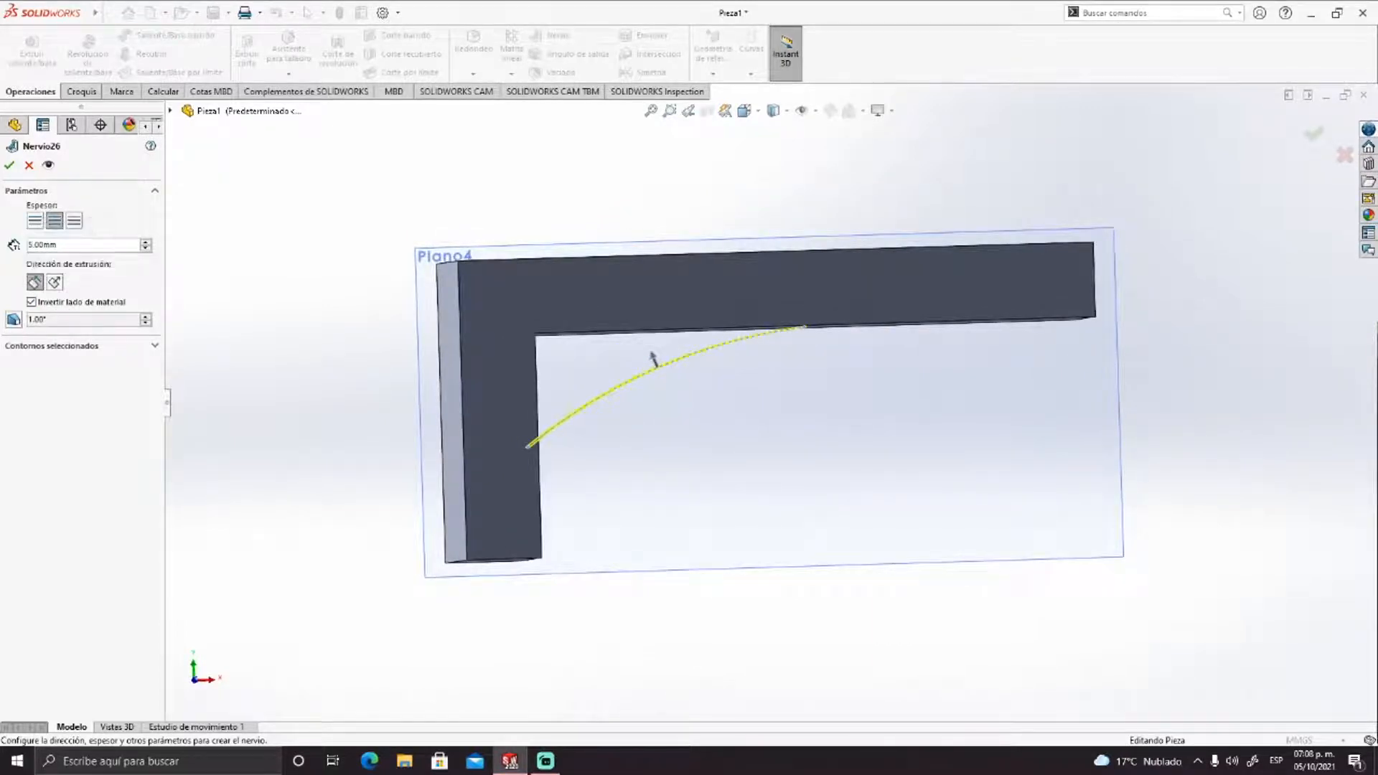
{"action": "middle_click_drag", "start_coordinate": [775, 460], "coordinate": [693, 387]}
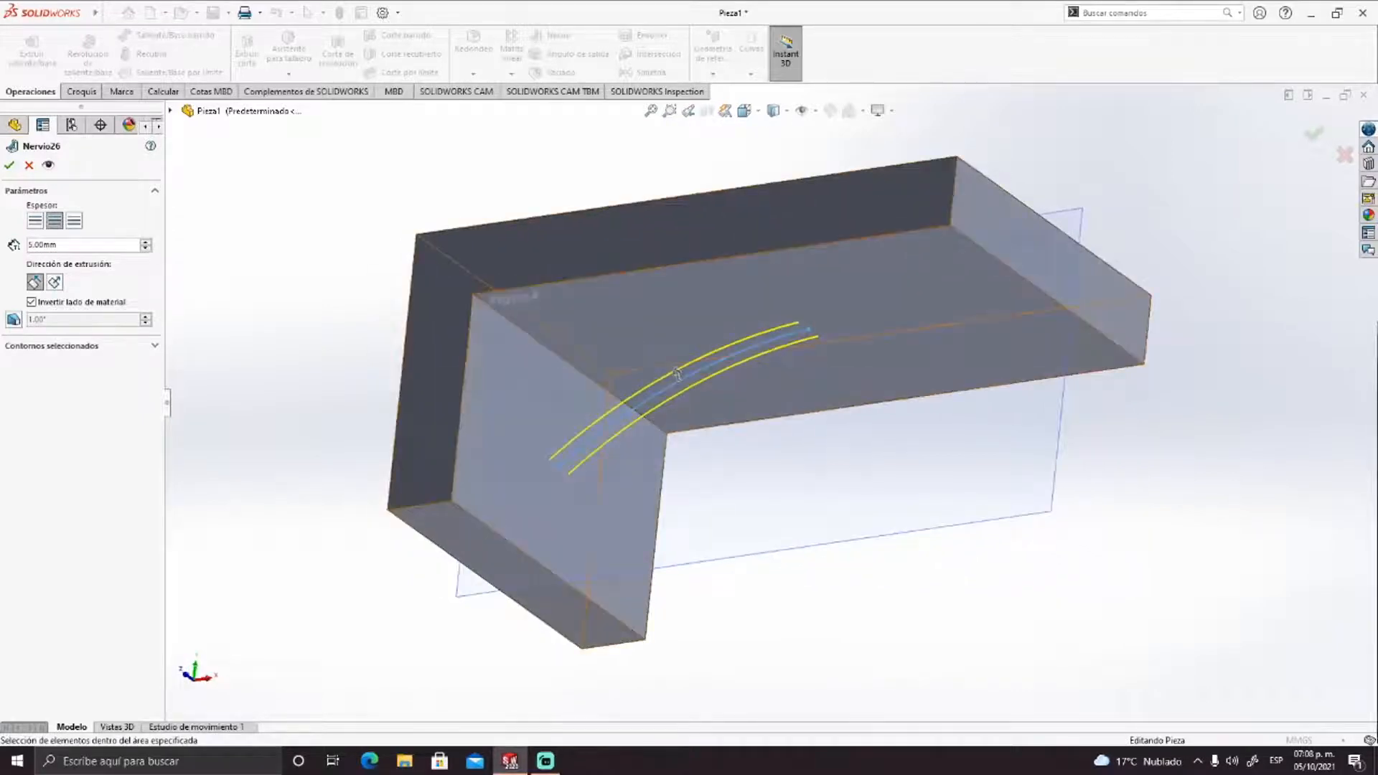
{"action": "key", "text": "ctrl+8"}
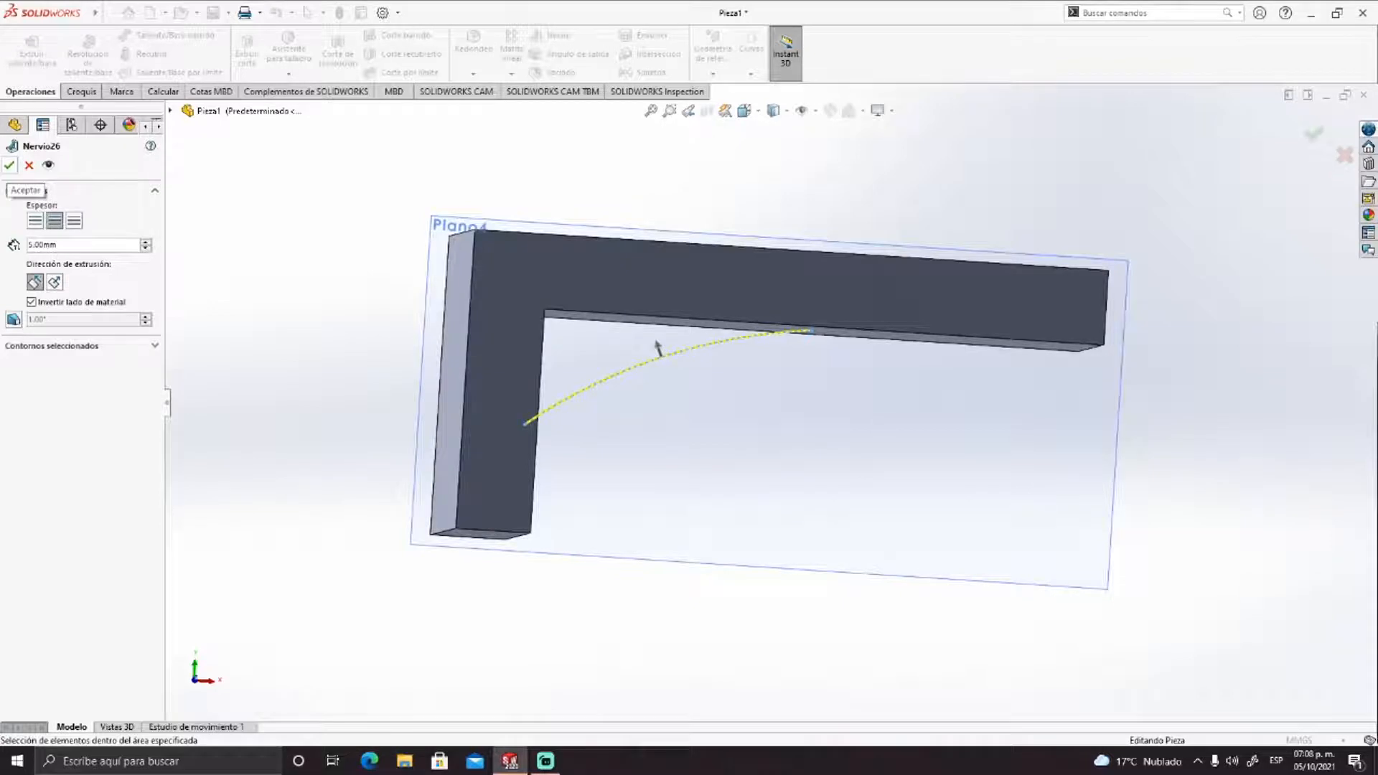
{"action": "left_click", "coordinate": [9, 165]}
Edit the curved rib and enable its draft with a 1° angle.
{"action": "mouse_move", "coordinate": [825, 416]}
{"action": "middle_mouse_down"}
{"action": "mouse_move", "coordinate": [707, 344]}
{"action": "mouse_move", "coordinate": [776, 371]}
{"action": "middle_mouse_up"}
{"action": "left_click", "coordinate": [650, 370]}
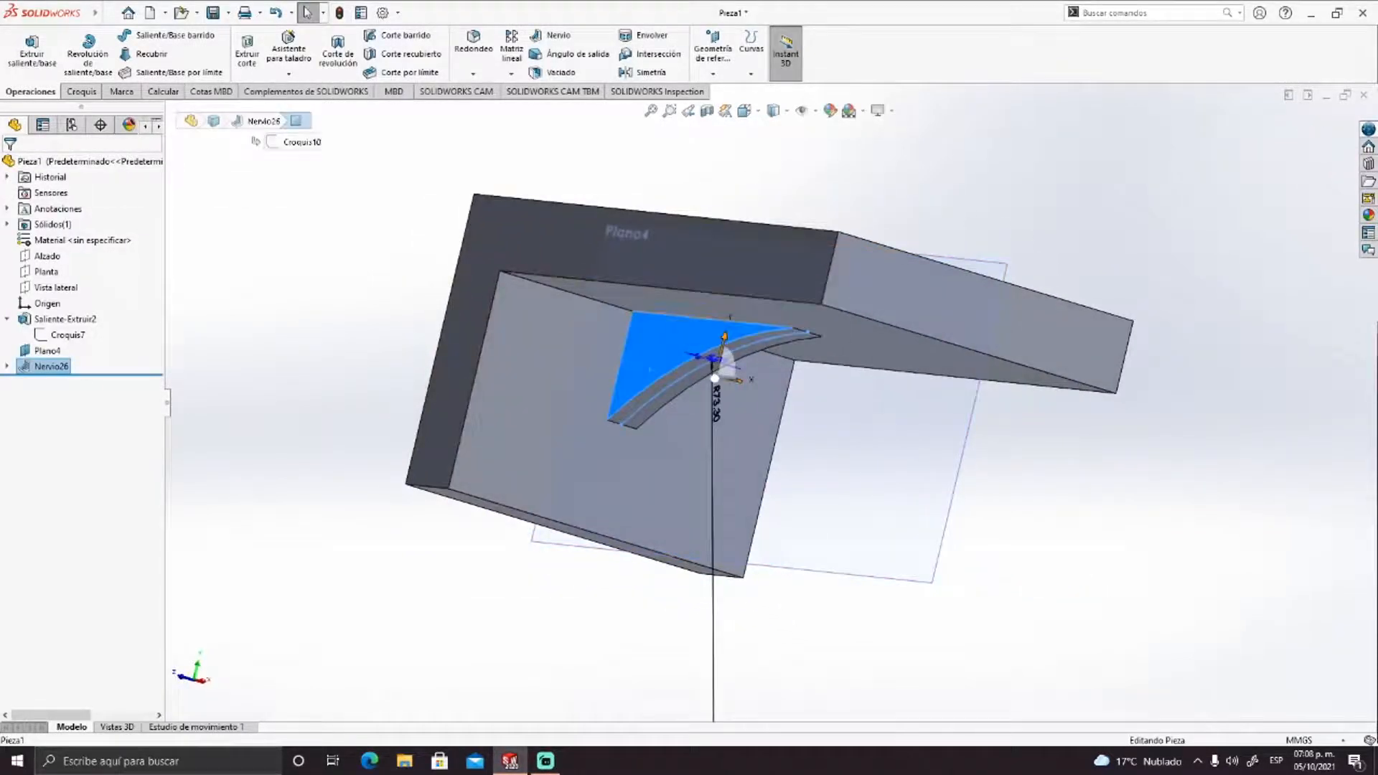
{"action": "right_click", "coordinate": [48, 366]}
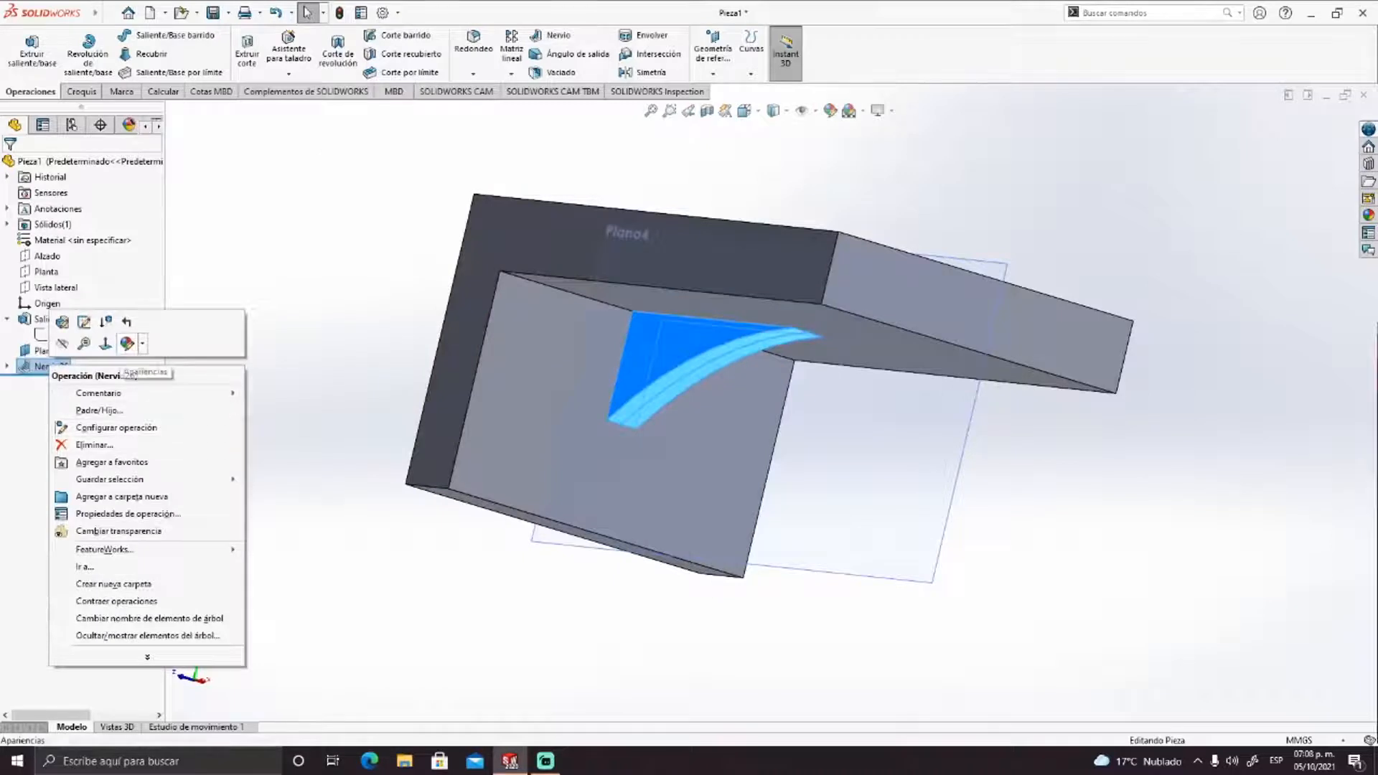
{"action": "left_click", "coordinate": [62, 322]}
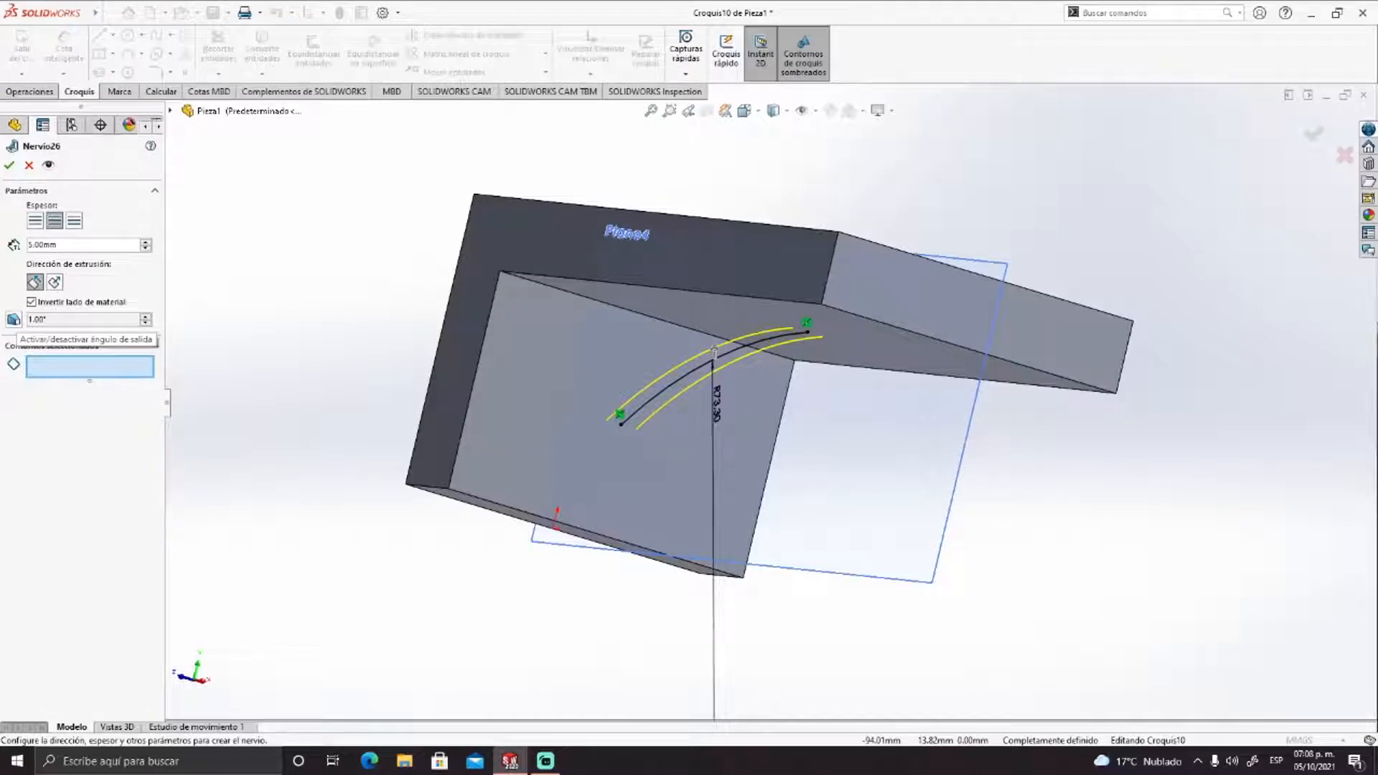
{"action": "left_click", "coordinate": [13, 320]}
{"action": "key", "text": "ctrl+8"}
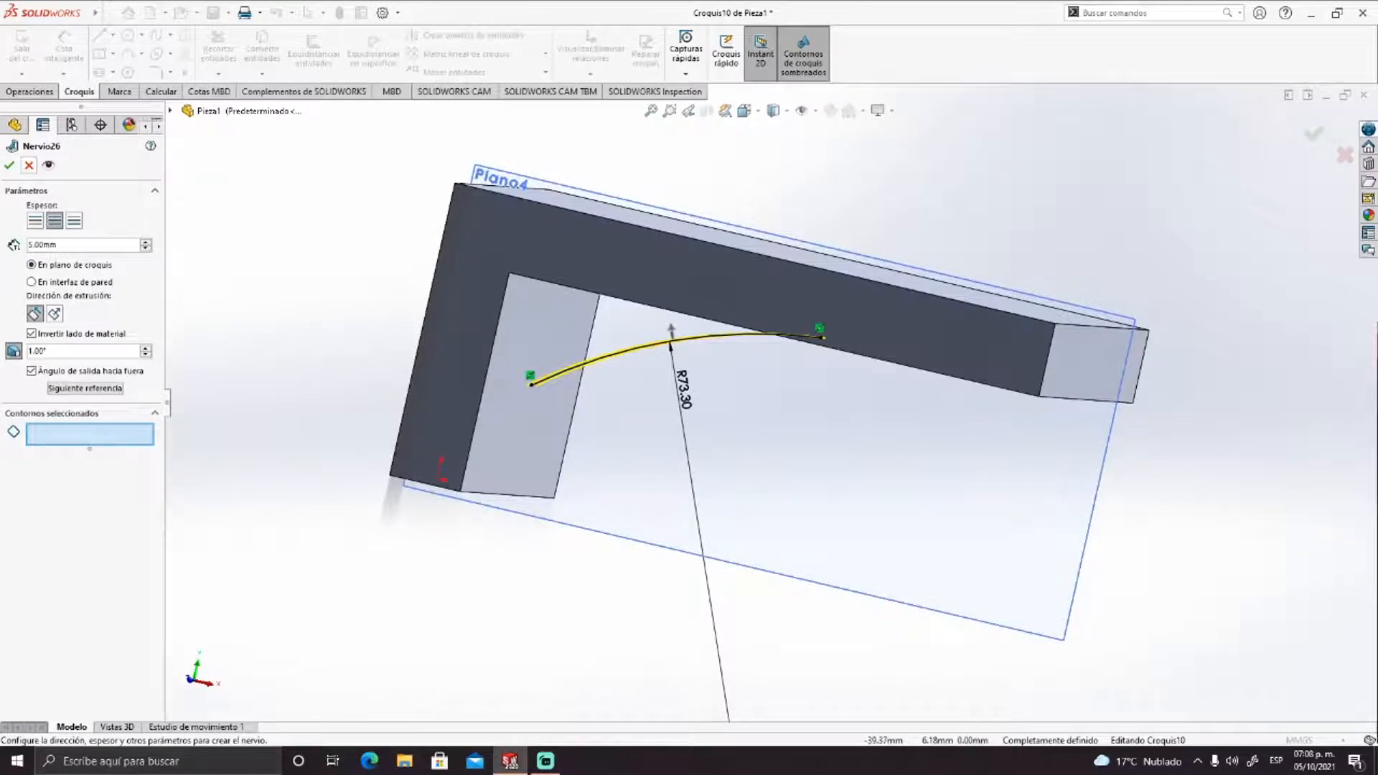
{"action": "key", "text": "Return"}
Open the rib's sketch for editing and delete the dimensioned arc.
{"action": "left_click", "coordinate": [7, 367]}
{"action": "left_click", "coordinate": [69, 381]}
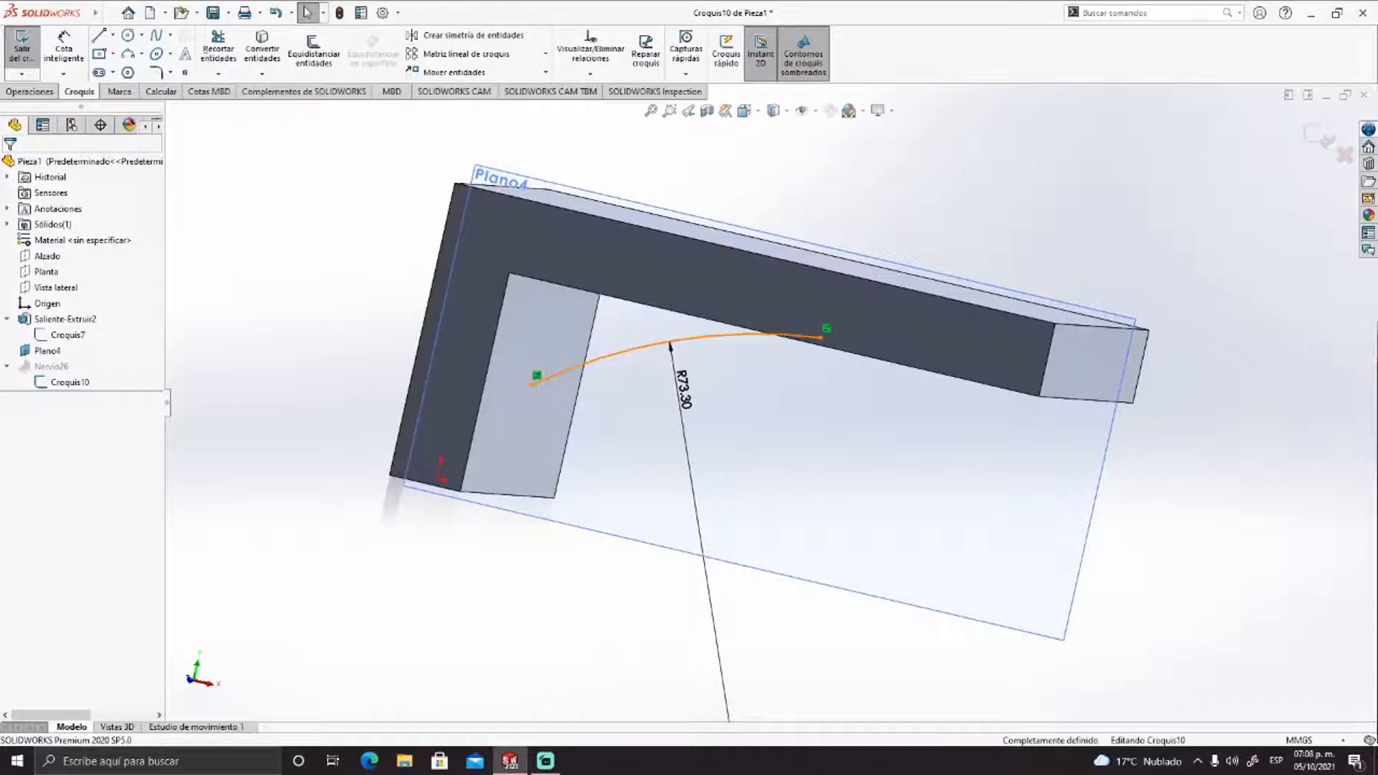
{"action": "right_click", "coordinate": [672, 343]}
{"action": "key", "text": "Escape"}
{"action": "key", "text": "Delete"}
{"action": "key", "text": "Return"}
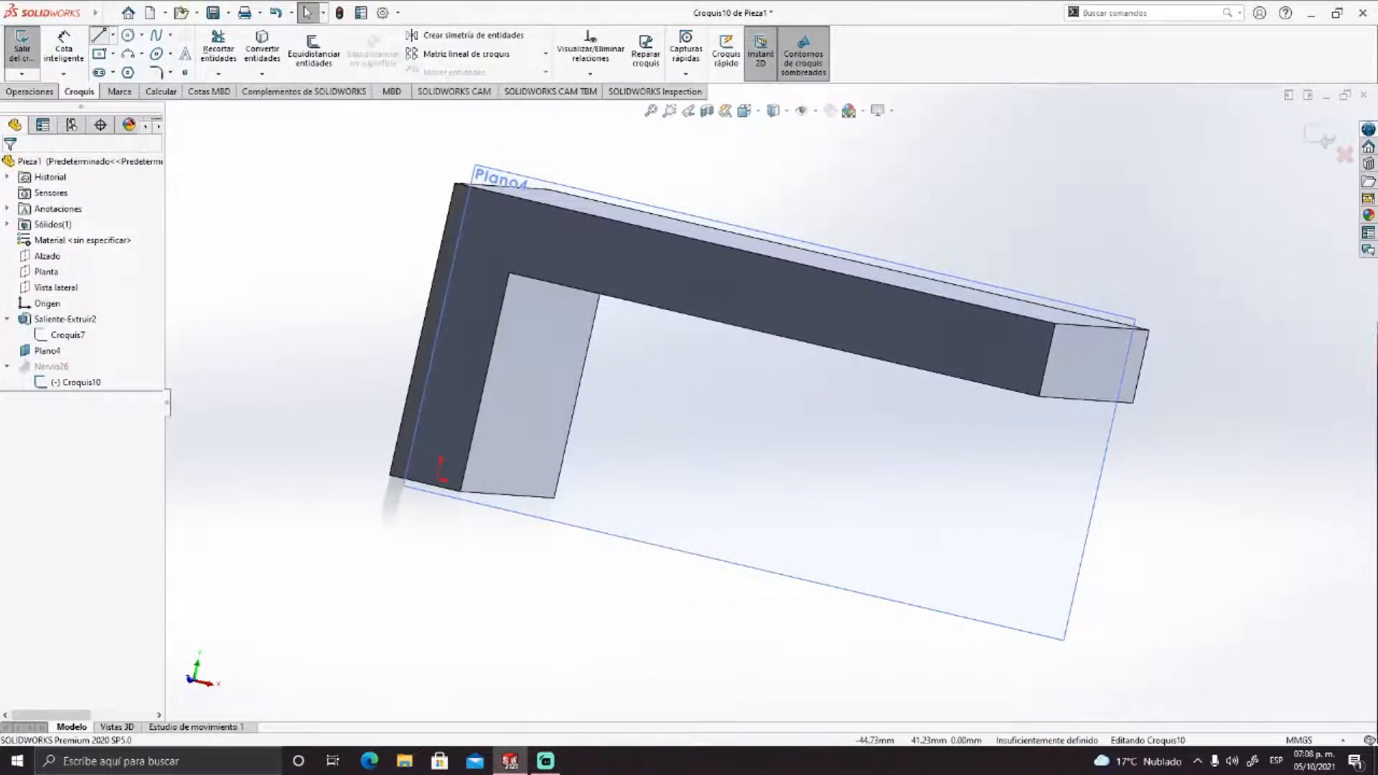
Sketch a straight line from the vertical leg's lower inner corner to the top plate's lower outer corner, and rebuild the rib.
{"action": "left_click", "coordinate": [99, 35]}
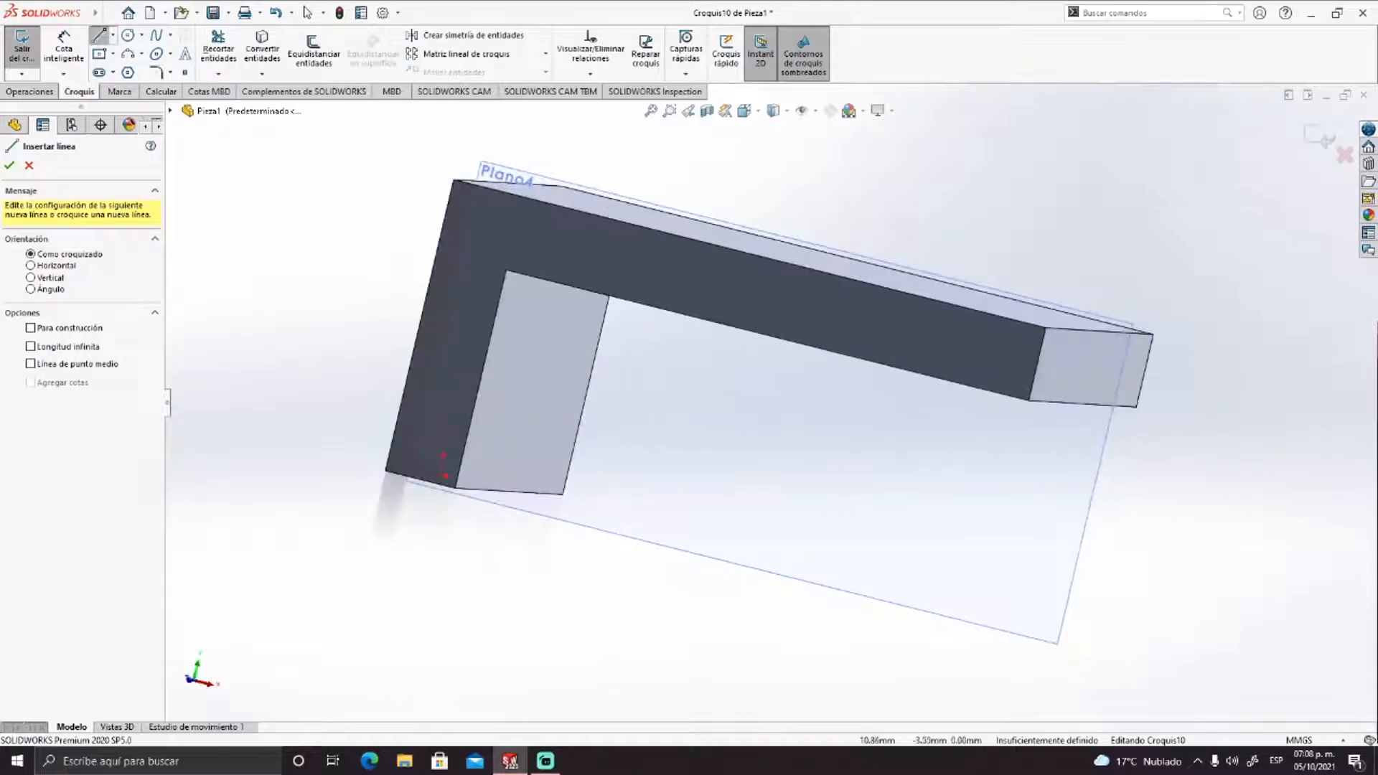
{"action": "key", "text": "ctrl+8"}
{"action": "left_click", "coordinate": [526, 552]}
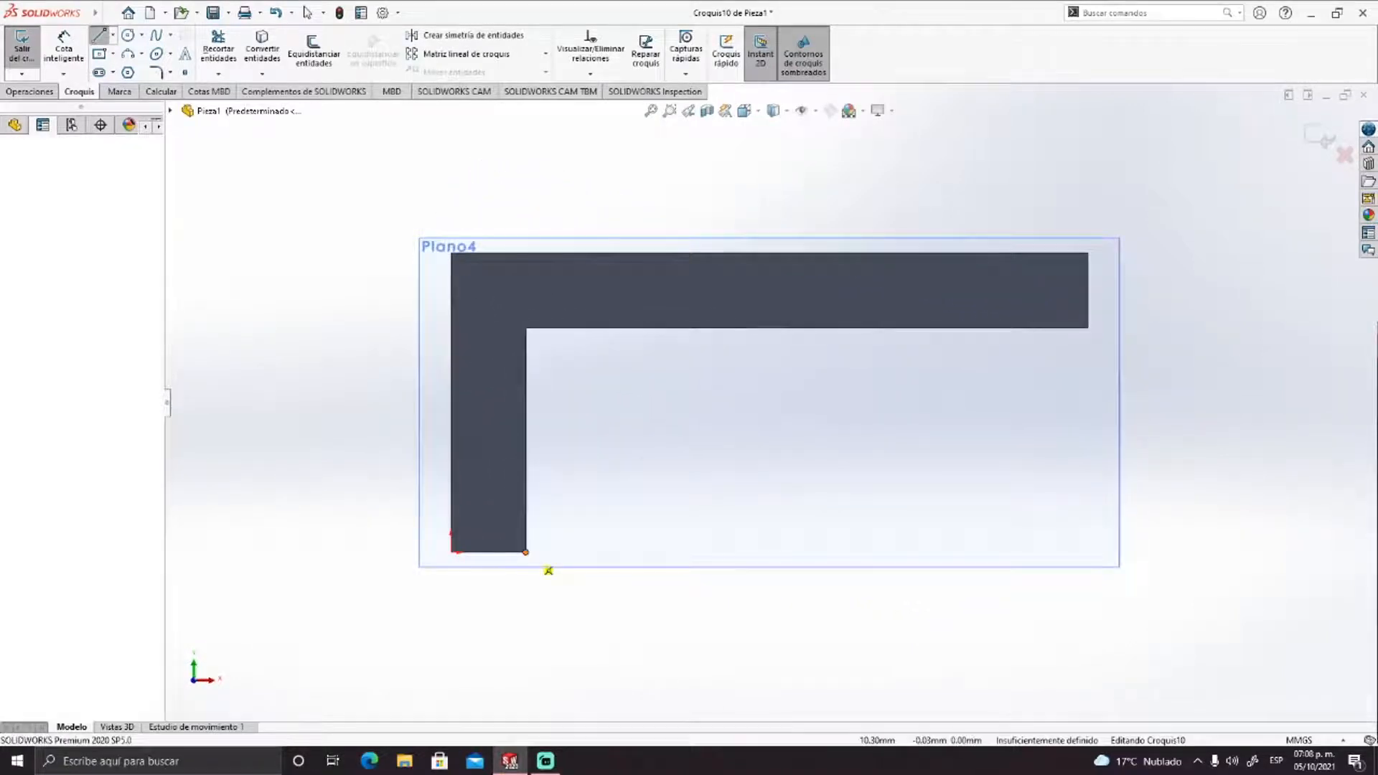
{"action": "left_click", "coordinate": [1087, 328]}
{"action": "middle_click_drag", "start_coordinate": [1087, 328], "coordinate": [1069, 408]}
{"action": "key", "text": "Escape"}
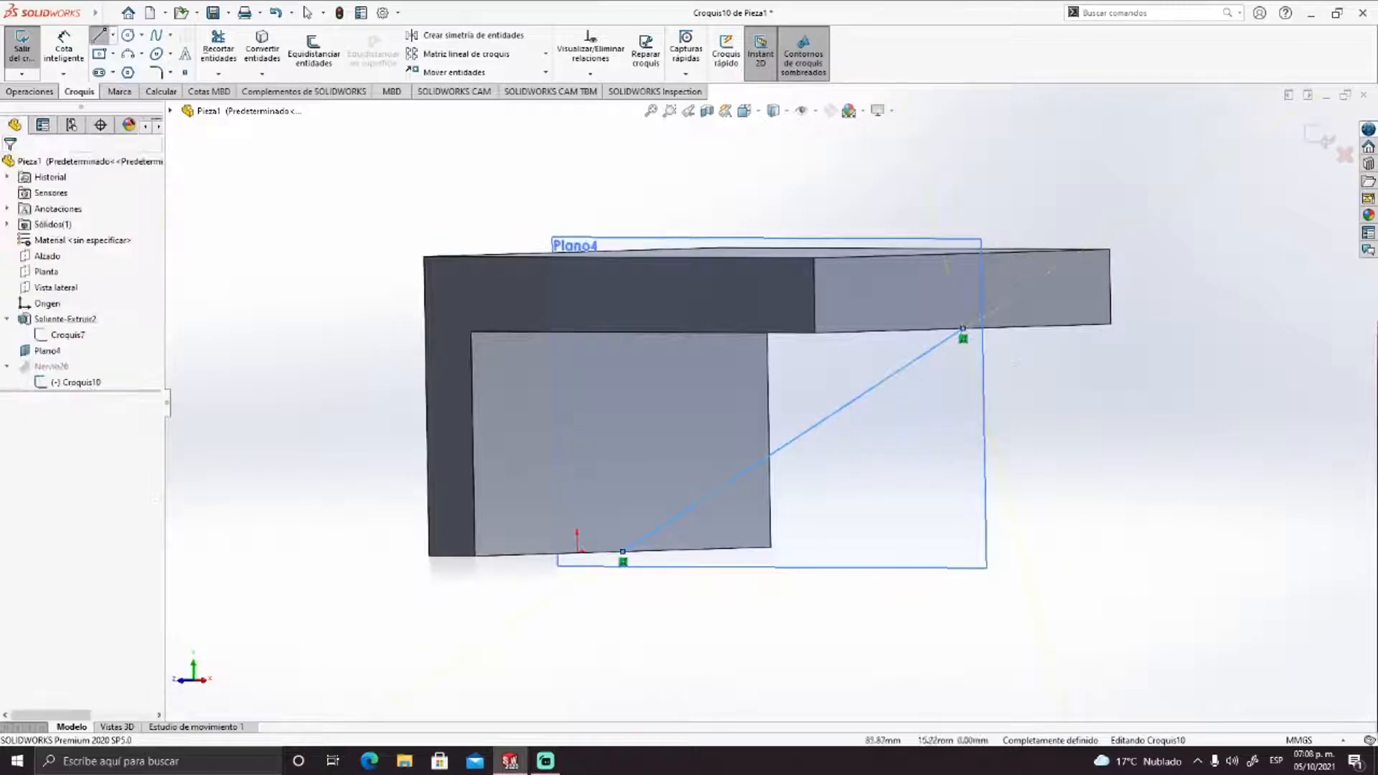
{"action": "key", "text": "ctrl+8"}
{"action": "middle_click_drag", "start_coordinate": [1084, 467], "coordinate": [997, 452]}
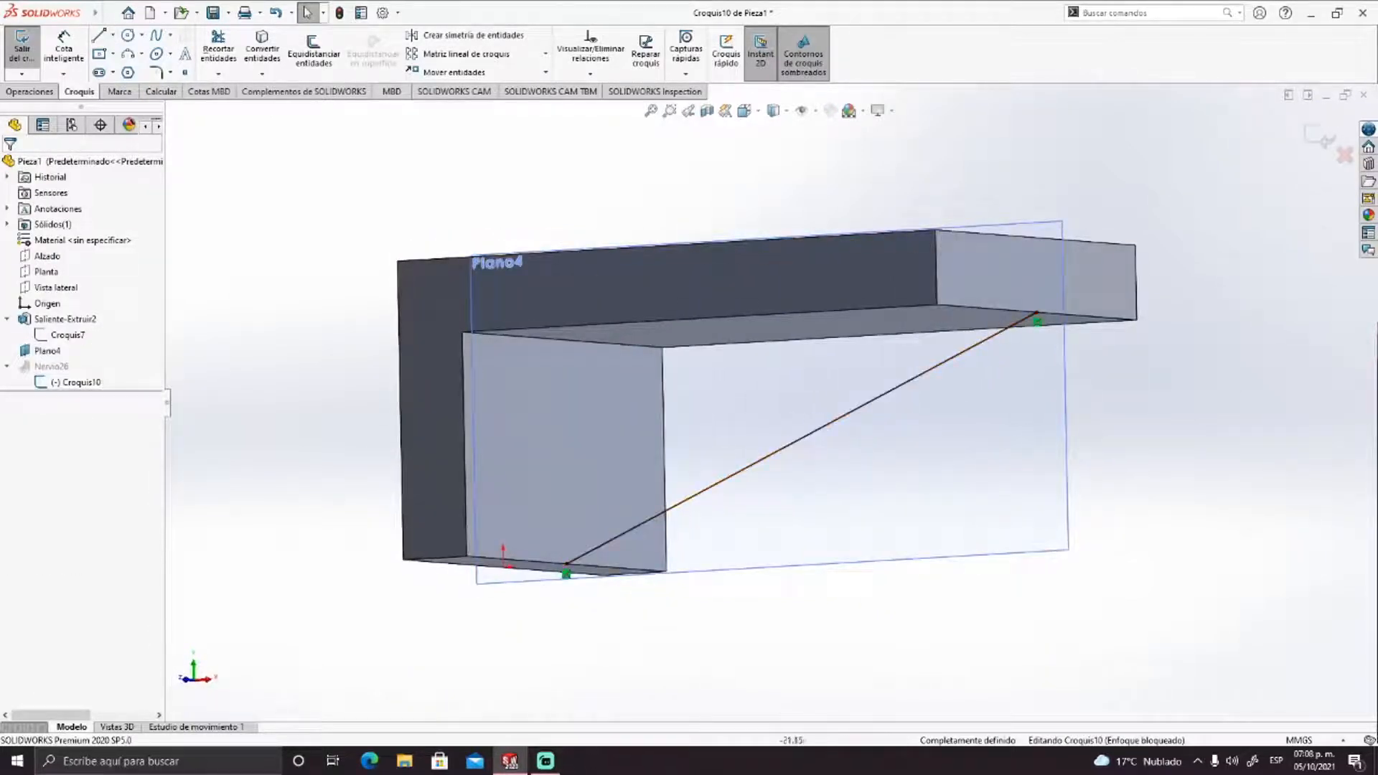
{"action": "key", "text": "ctrl+b"}
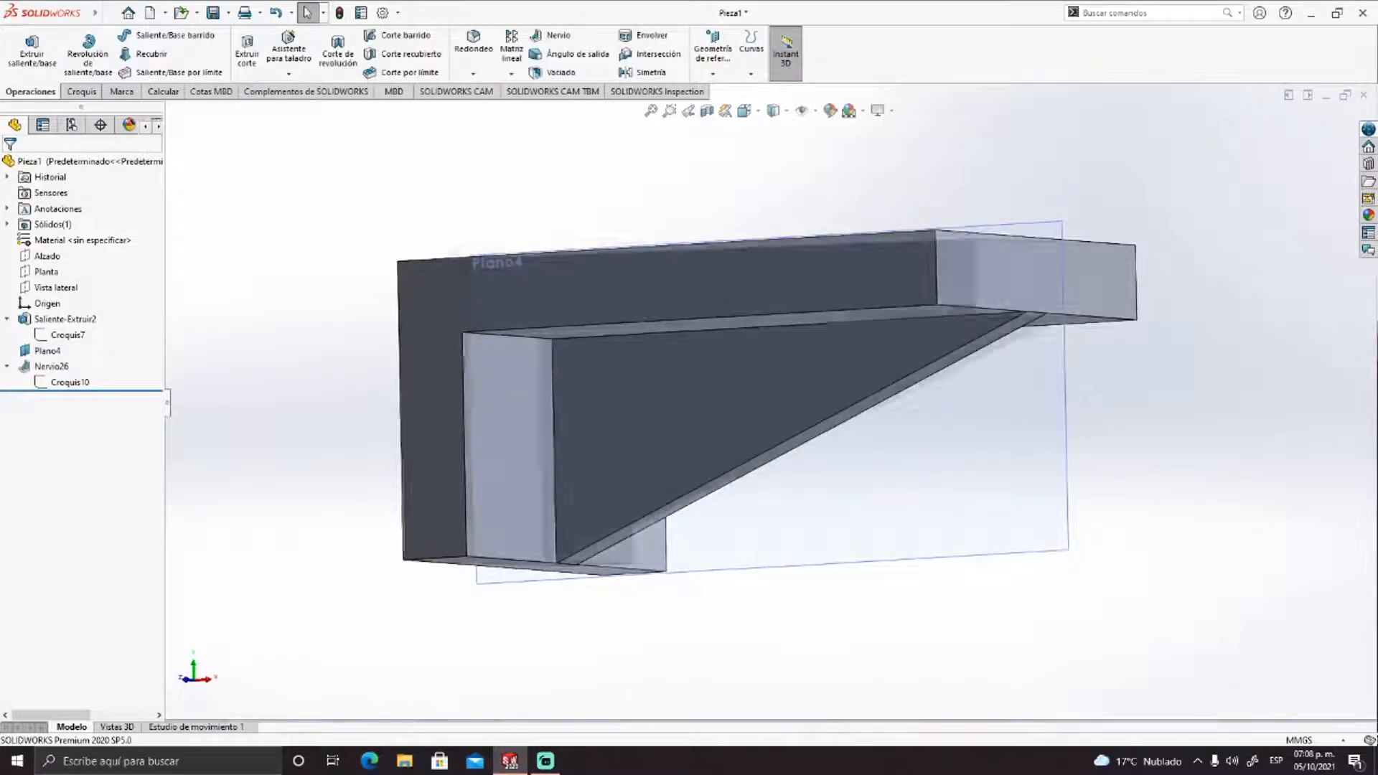
Check the taper of the straight rib and set its draft angle to 20°.
{"action": "middle_click_drag", "start_coordinate": [933, 460], "coordinate": [717, 430]}
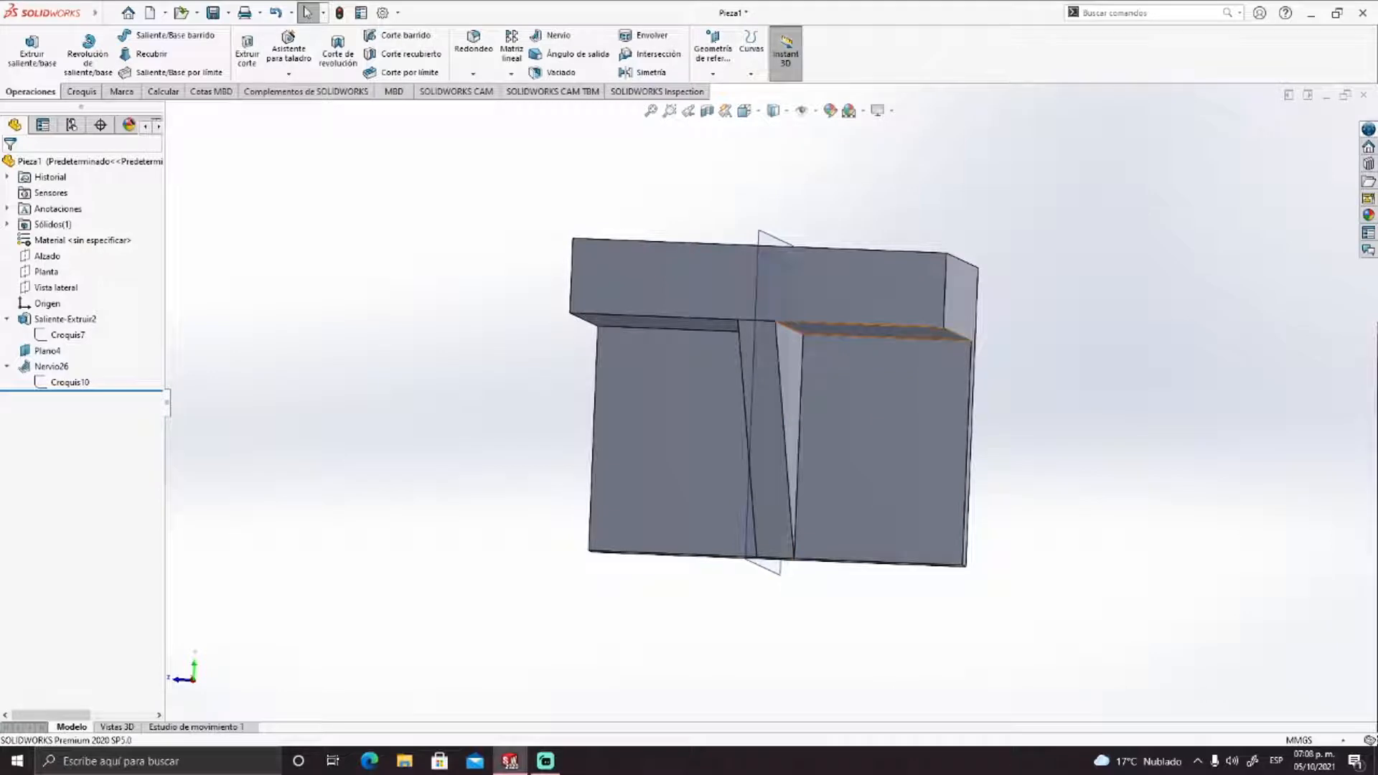
{"action": "middle_click_drag", "start_coordinate": [822, 356], "coordinate": [646, 431]}
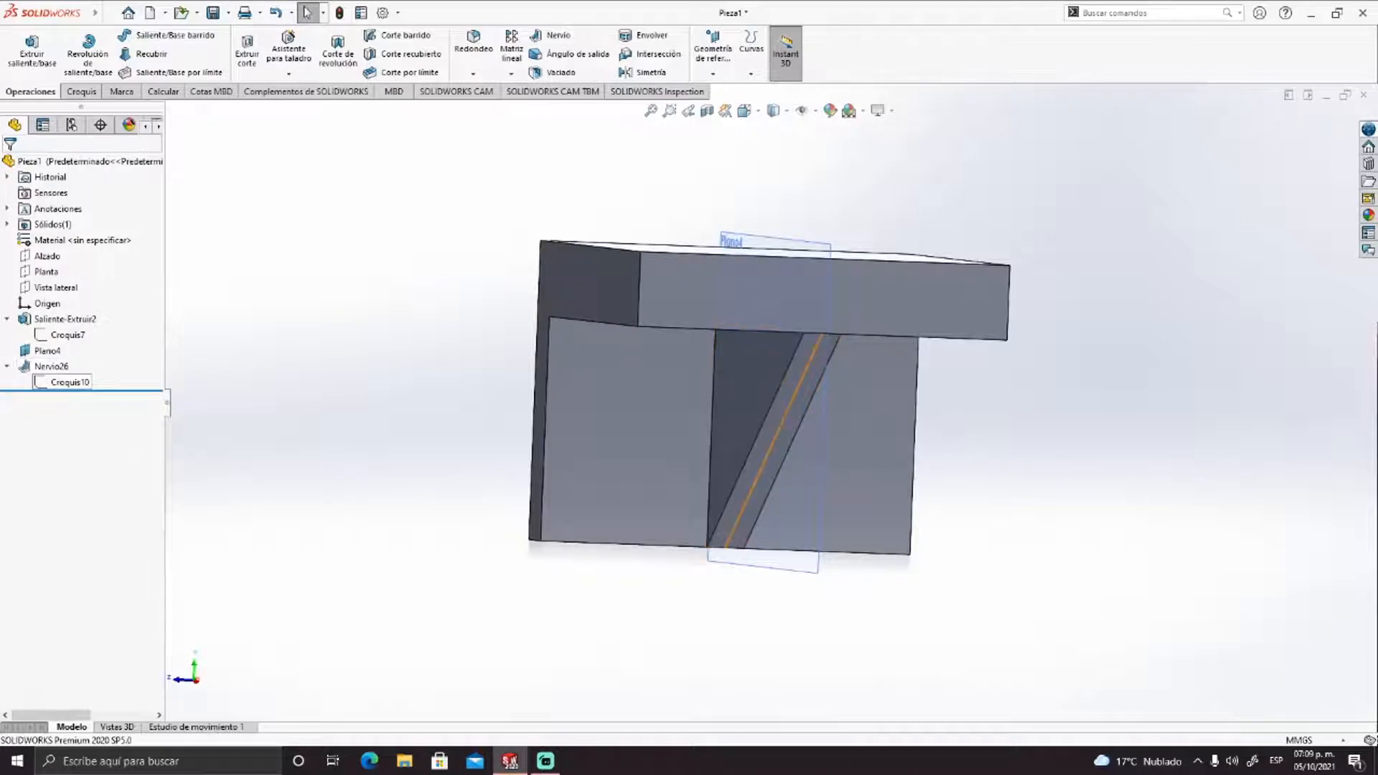
{"action": "left_click", "coordinate": [52, 366]}
{"action": "right_click", "coordinate": [51, 366]}
{"action": "left_click", "coordinate": [111, 432]}
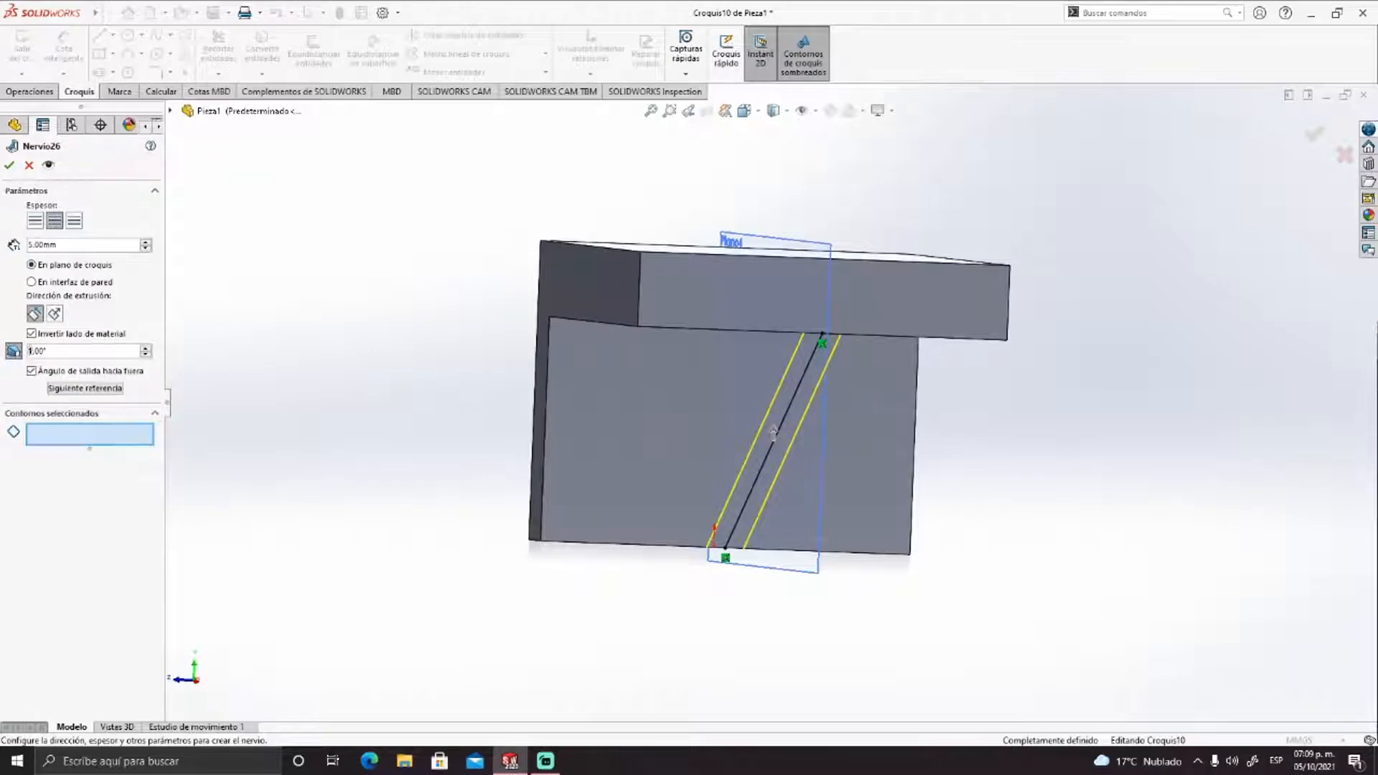
{"action": "middle_click_drag", "start_coordinate": [825, 424], "coordinate": [768, 424]}
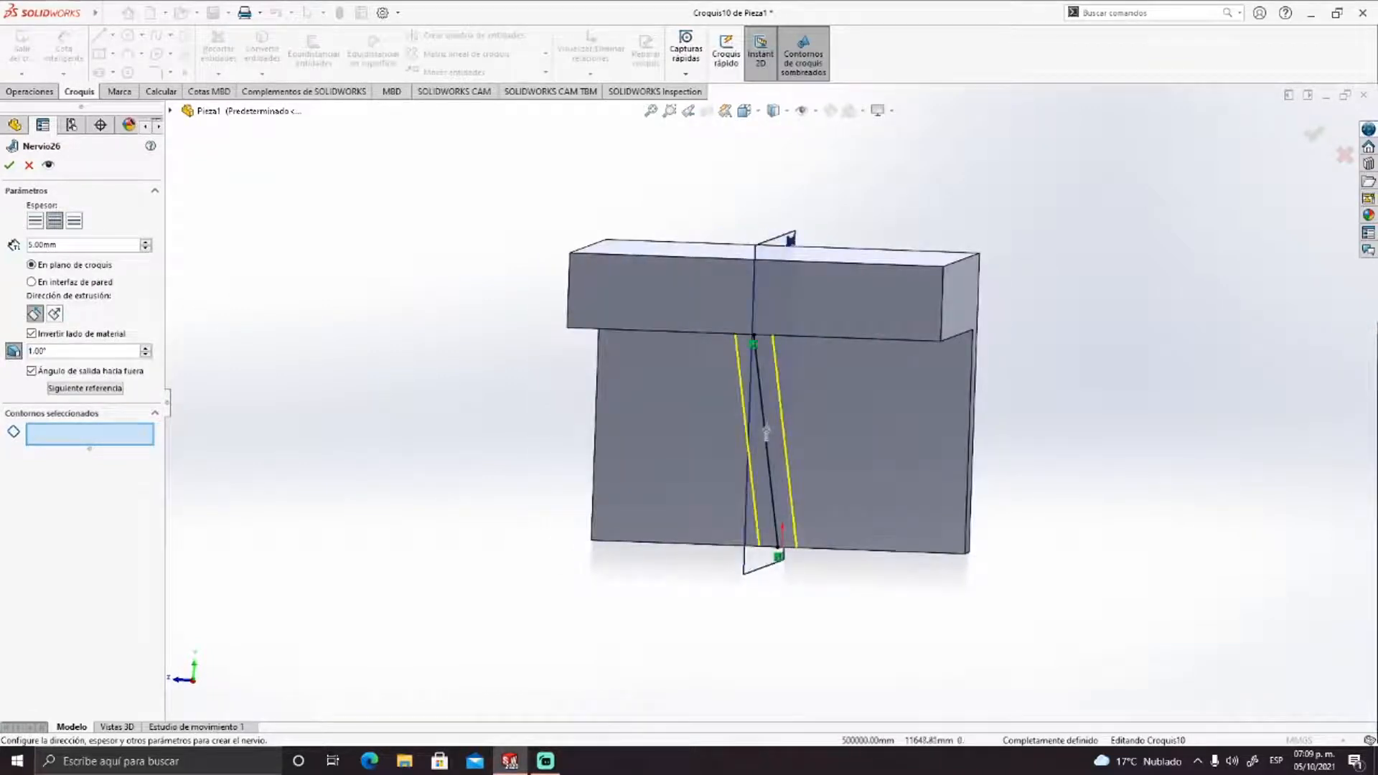
{"action": "mouse_move", "coordinate": [790, 240]}
{"action": "middle_mouse_down"}
{"action": "mouse_move", "coordinate": [790, 222]}
{"action": "mouse_move", "coordinate": [790, 262]}
{"action": "middle_mouse_up"}
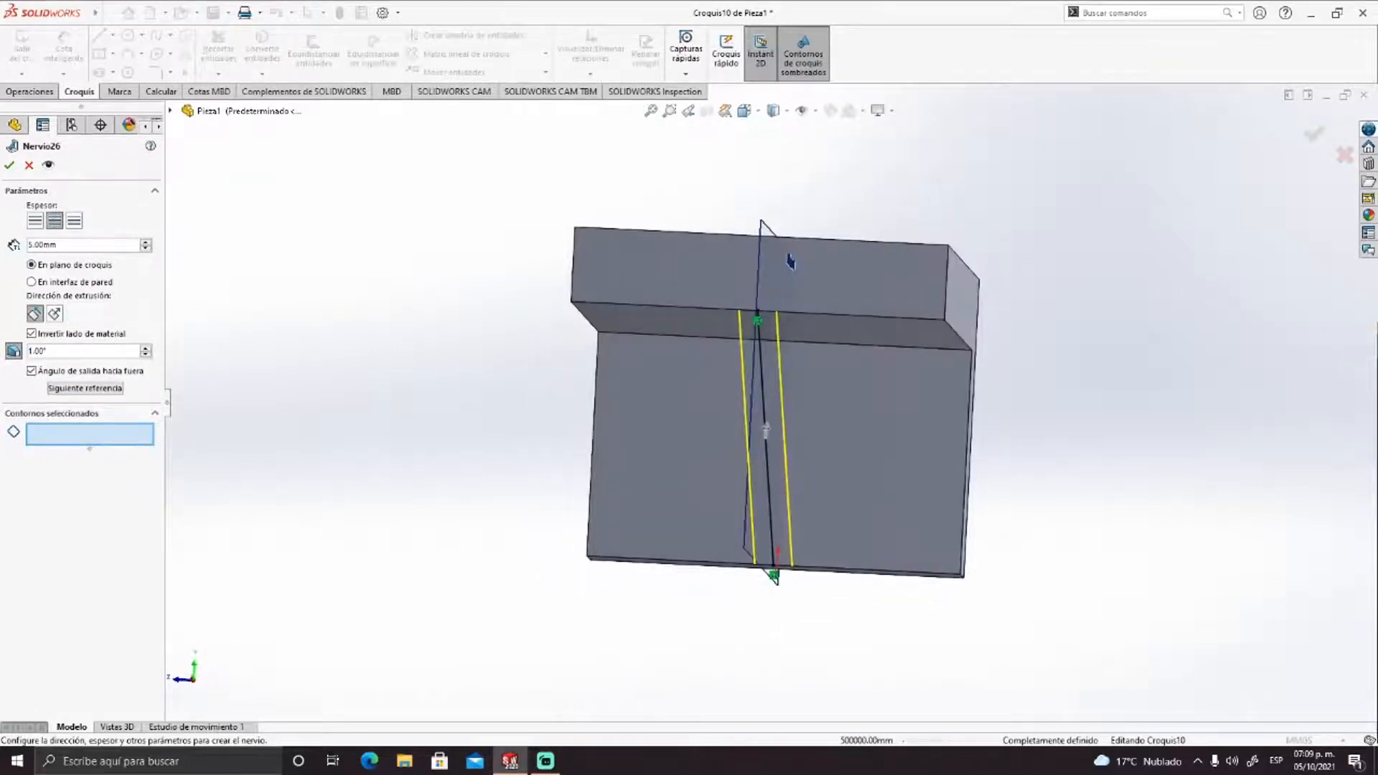
{"action": "left_click", "coordinate": [31, 351]}
{"action": "key", "text": "BackSpace"}
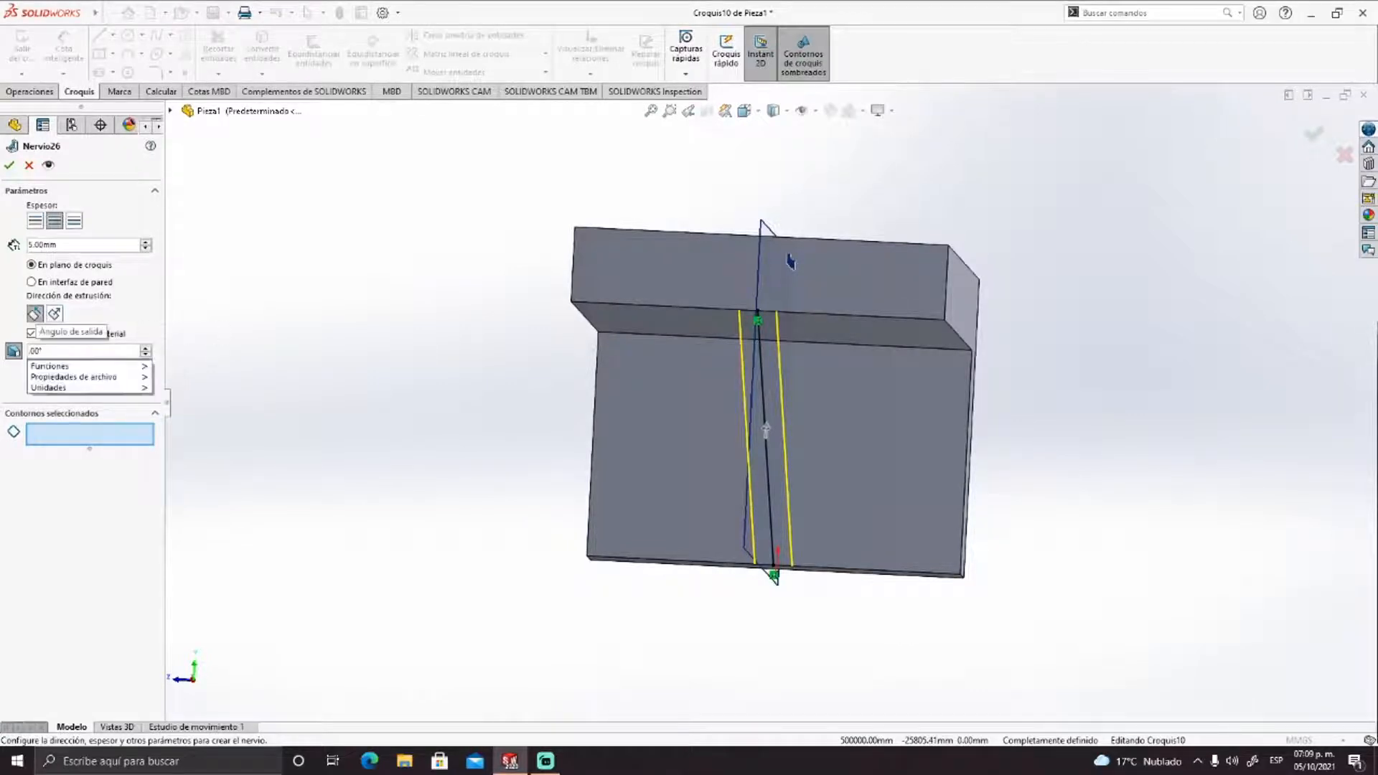
{"action": "type", "text": "20"}
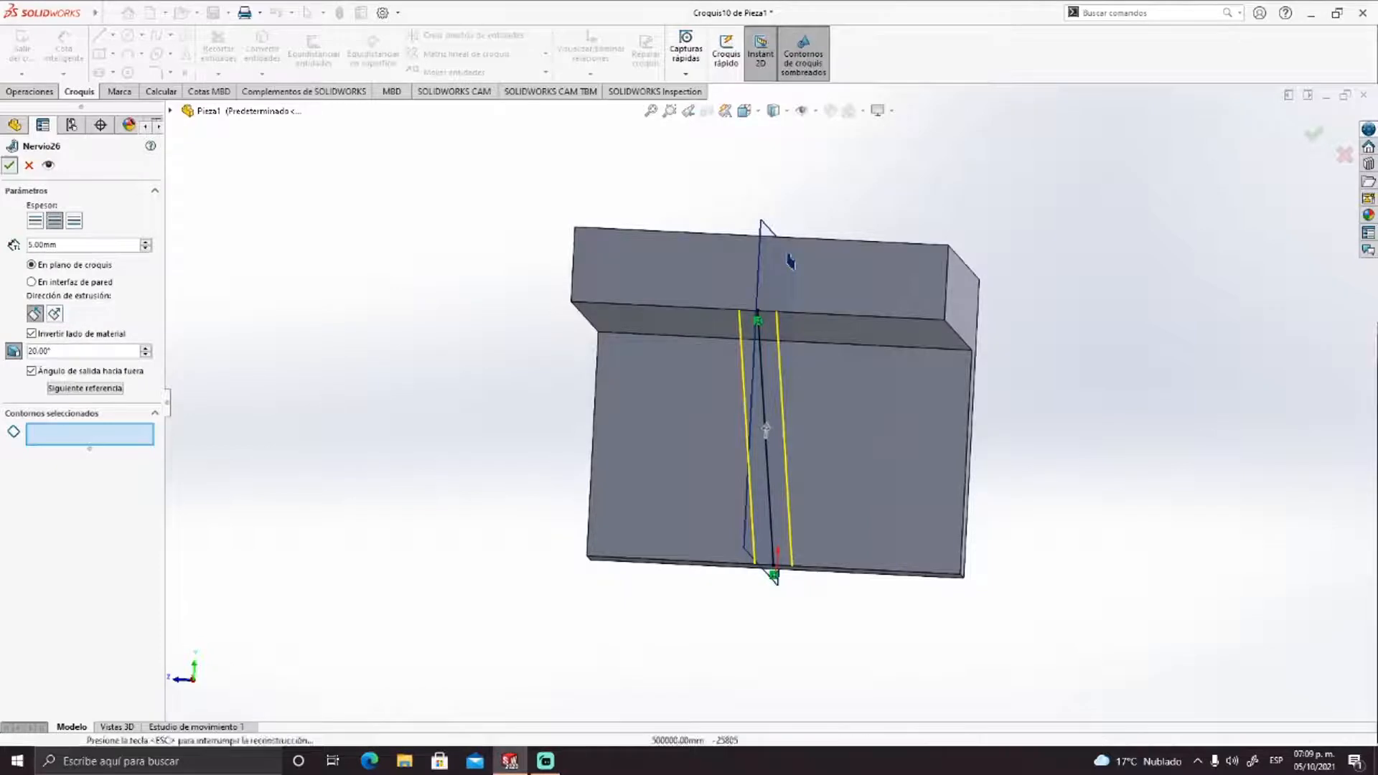
{"action": "key", "text": "Return"}
Inspect both sides of the tapered rib, then edit it to turn off the outward draft option.
{"action": "middle_click_drag", "start_coordinate": [790, 262], "coordinate": [733, 264]}
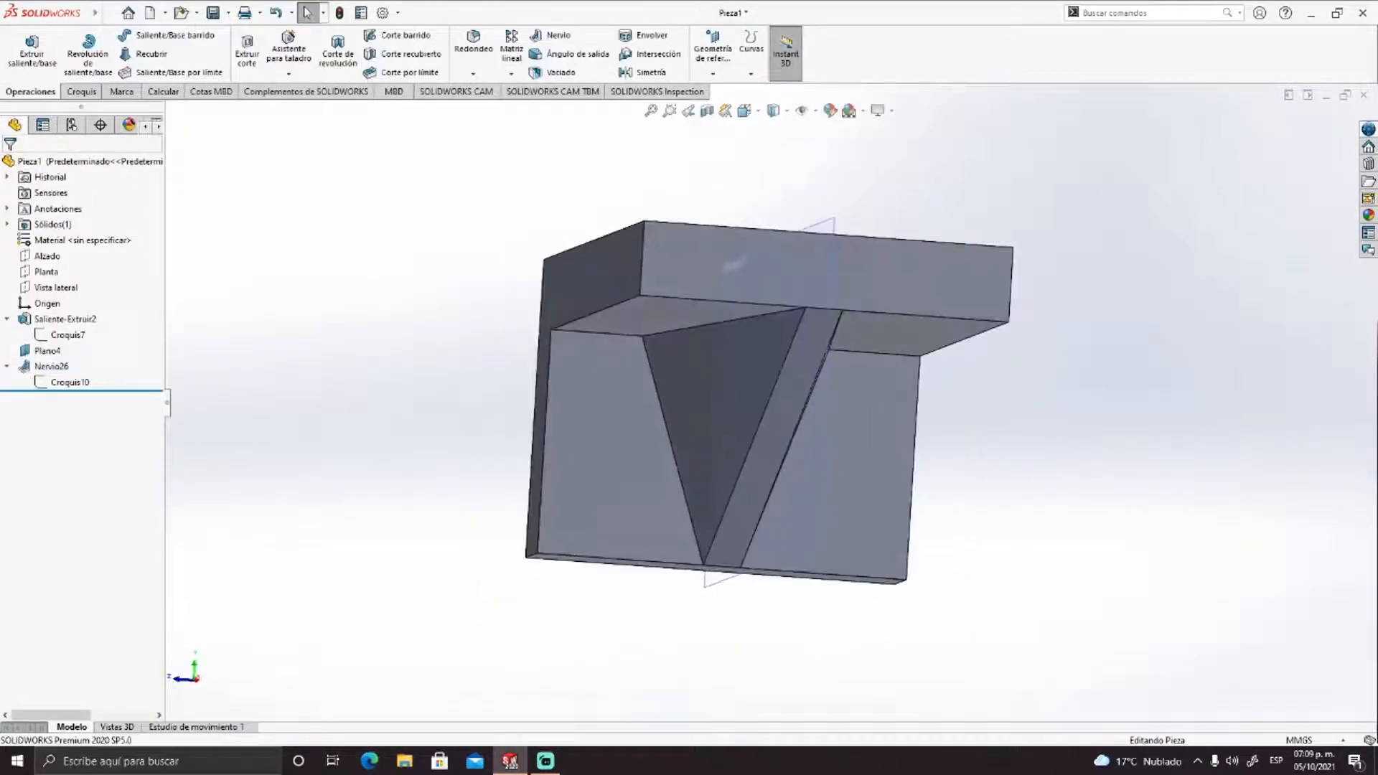
{"action": "middle_click_drag", "start_coordinate": [761, 407], "coordinate": [636, 405]}
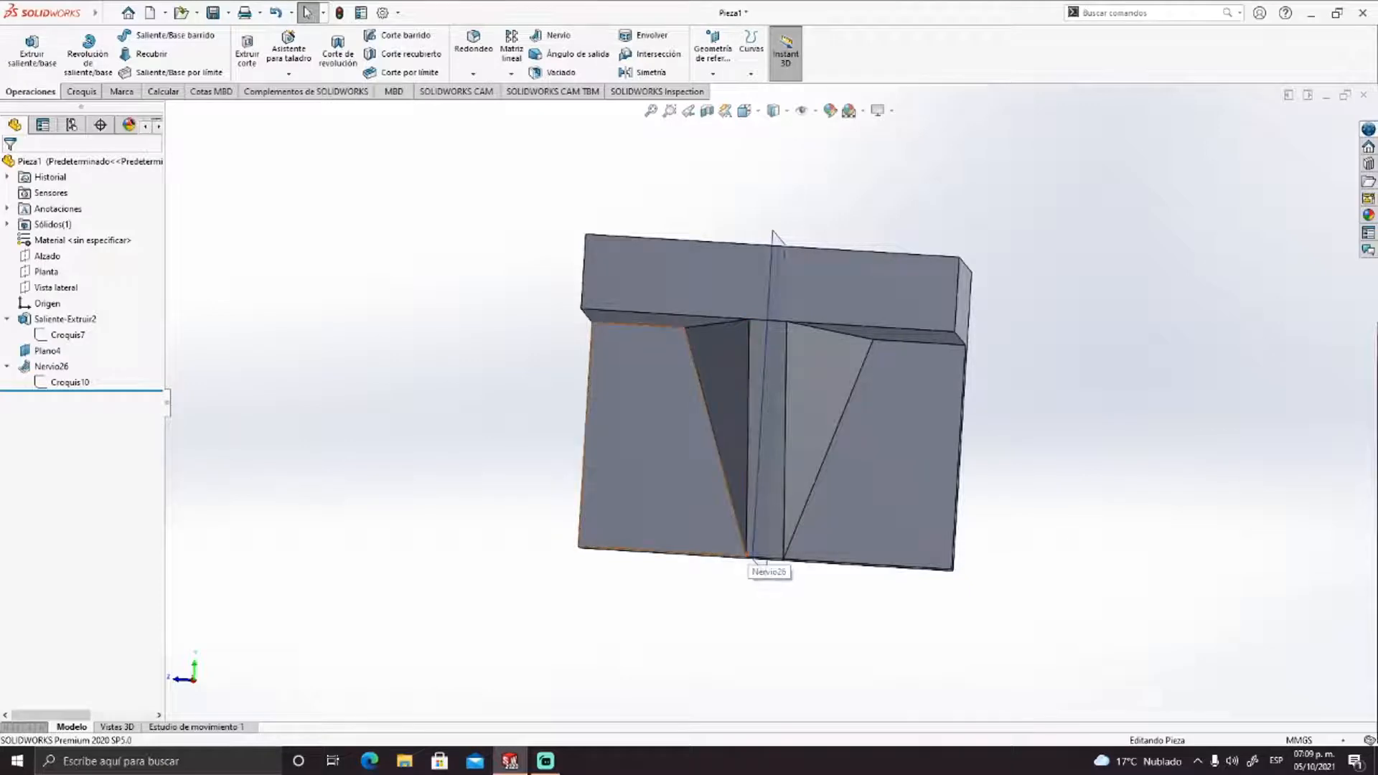
{"action": "middle_click_drag", "start_coordinate": [675, 343], "coordinate": [782, 438]}
{"action": "middle_click_drag", "start_coordinate": [707, 326], "coordinate": [581, 276]}
{"action": "right_click", "coordinate": [36, 366]}
{"action": "left_click", "coordinate": [50, 324]}
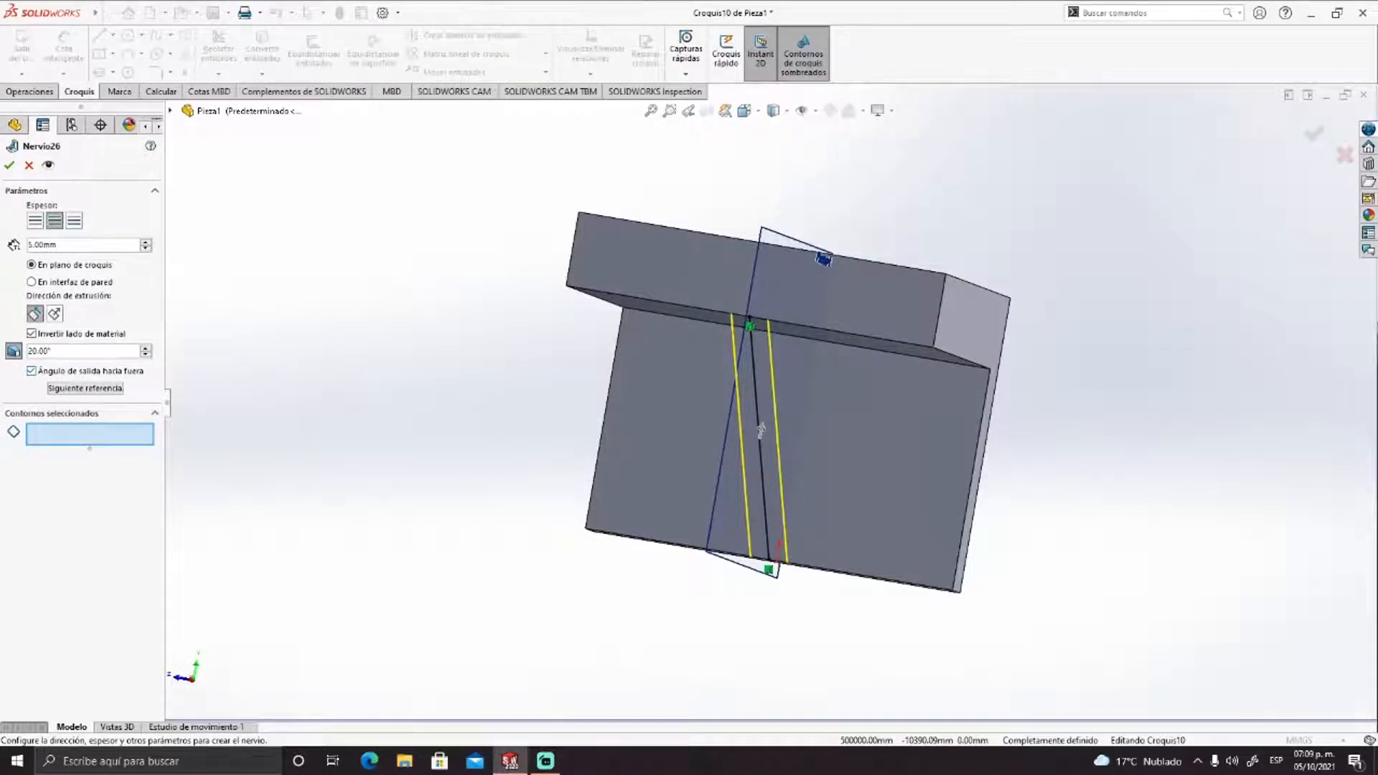
{"action": "left_click", "coordinate": [9, 165]}
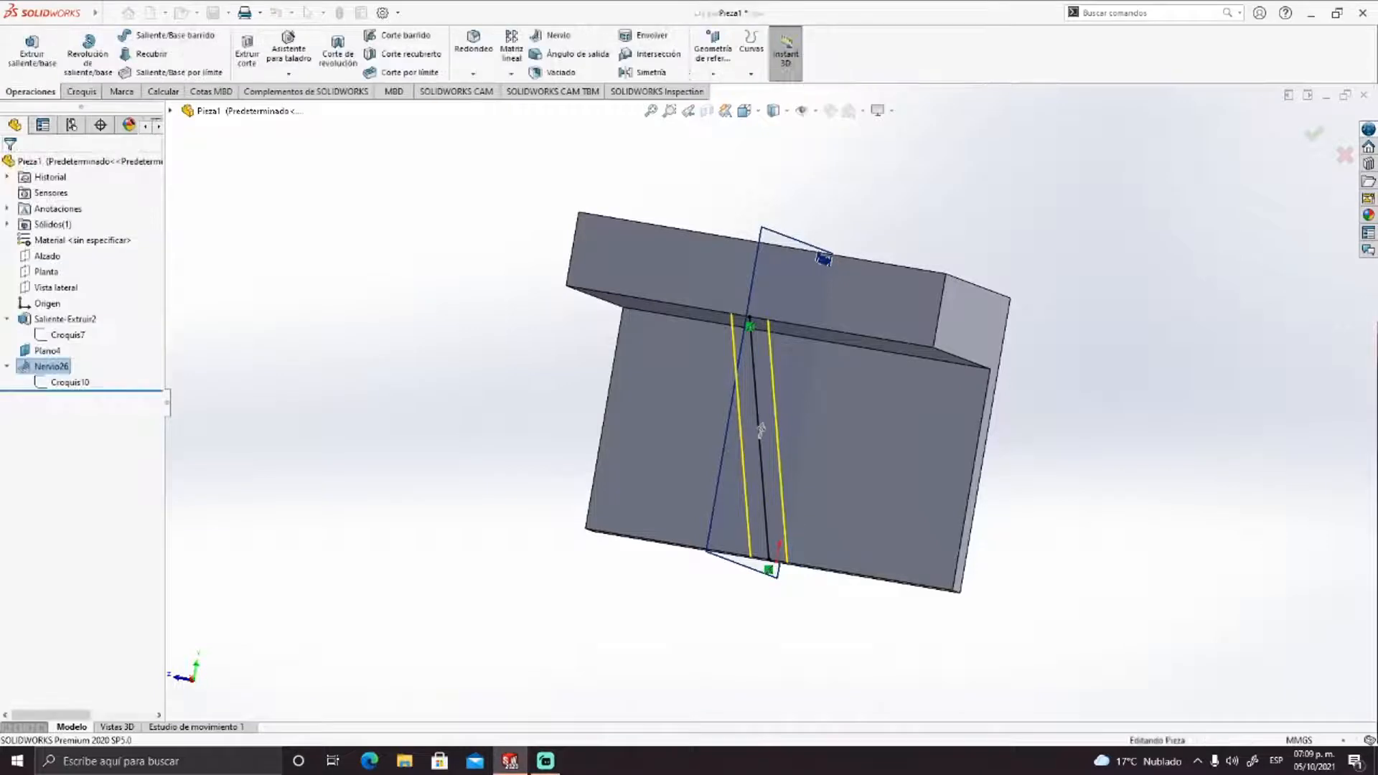
Examine the inward-drafted rib from several sides and in front view, and reopen its definition to review the options.
{"action": "middle_click_drag", "start_coordinate": [847, 402], "coordinate": [632, 431]}
{"action": "middle_click_drag", "start_coordinate": [872, 542], "coordinate": [900, 520]}
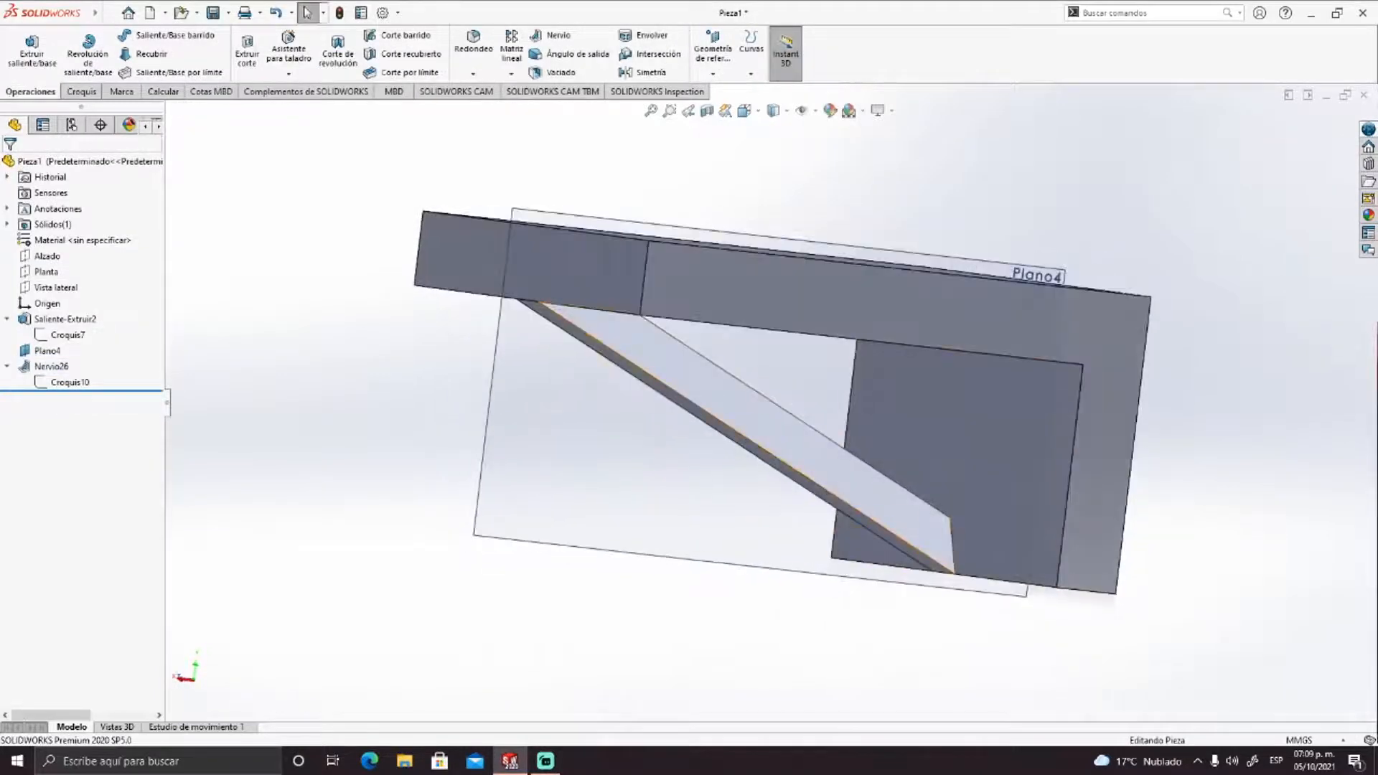
{"action": "middle_click_drag", "start_coordinate": [994, 495], "coordinate": [1062, 466]}
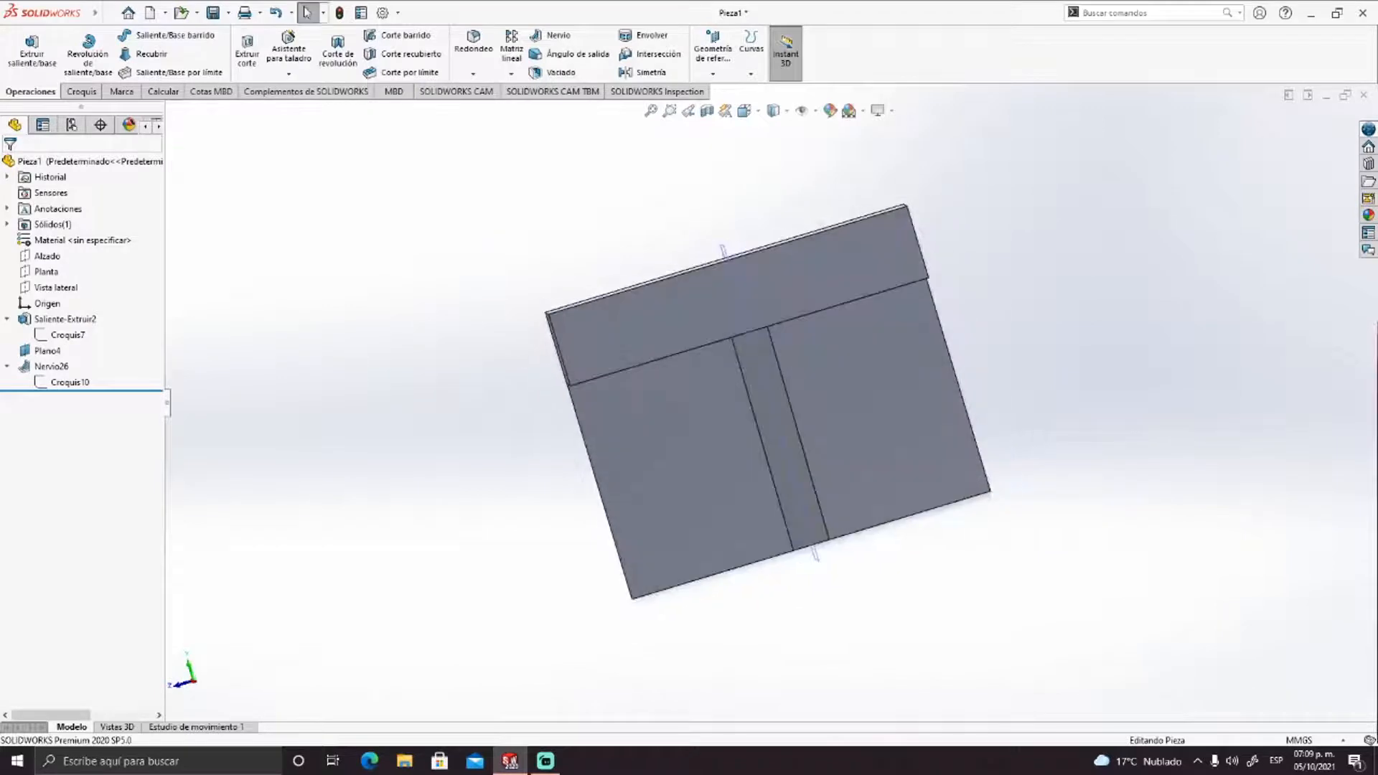
{"action": "key", "text": "ctrl+7"}
{"action": "middle_click_drag", "start_coordinate": [883, 495], "coordinate": [940, 409]}
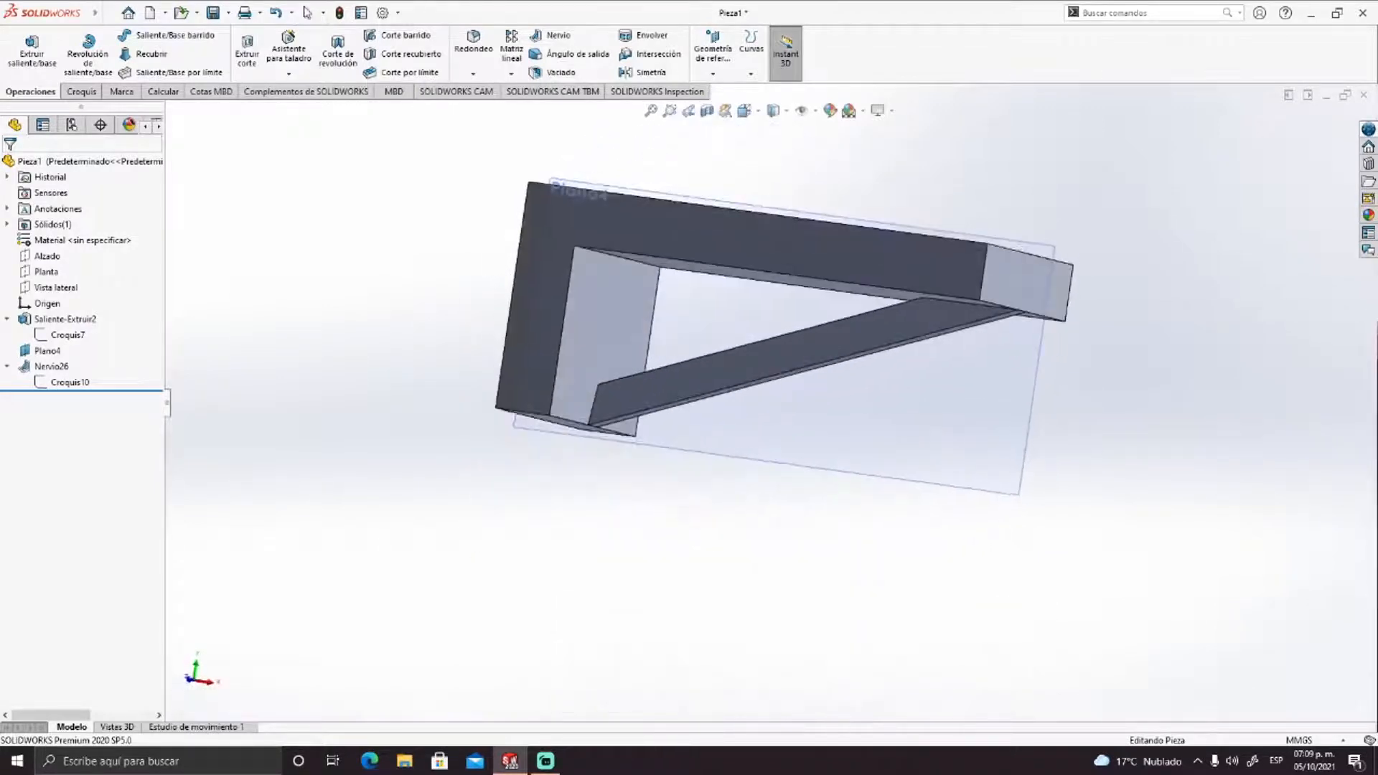
{"action": "key", "text": "ctrl+1"}
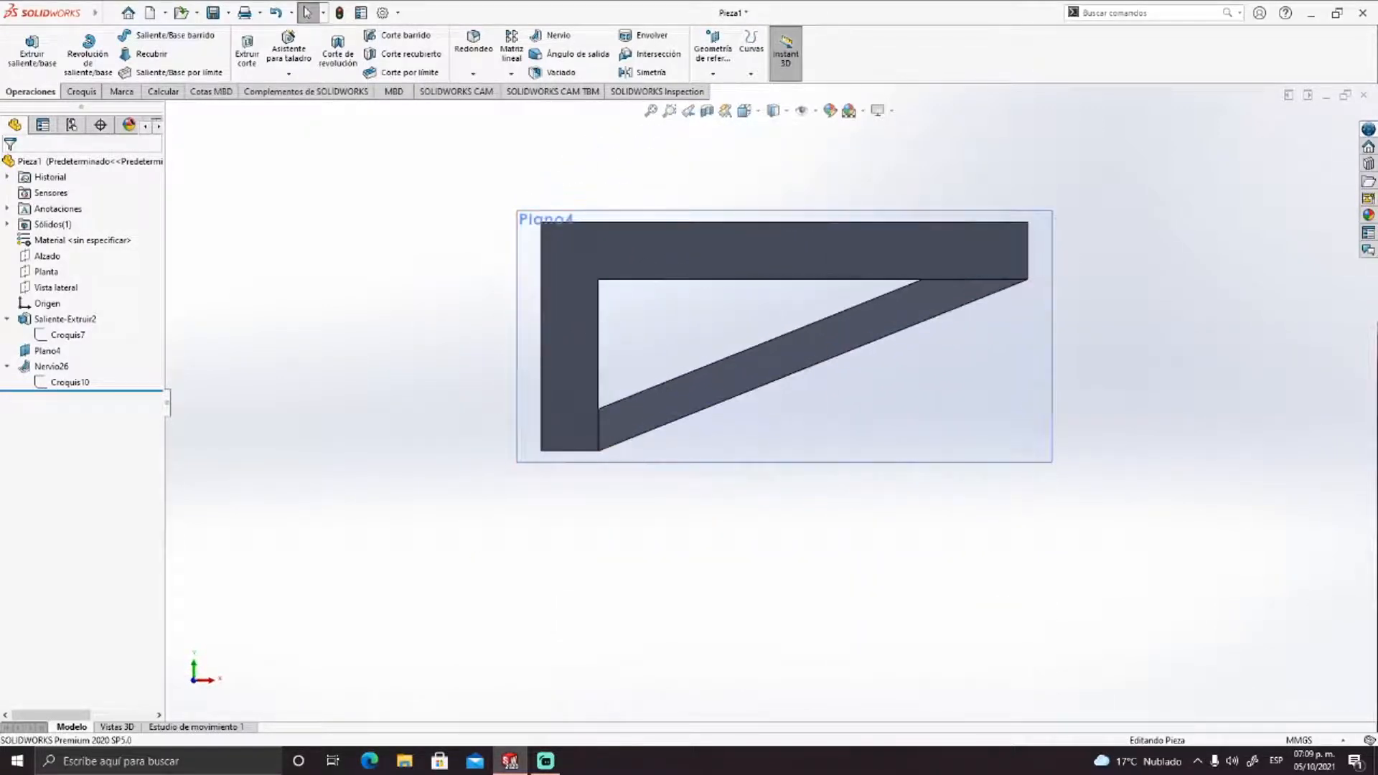
{"action": "right_click", "coordinate": [36, 368]}
{"action": "left_click", "coordinate": [49, 325]}
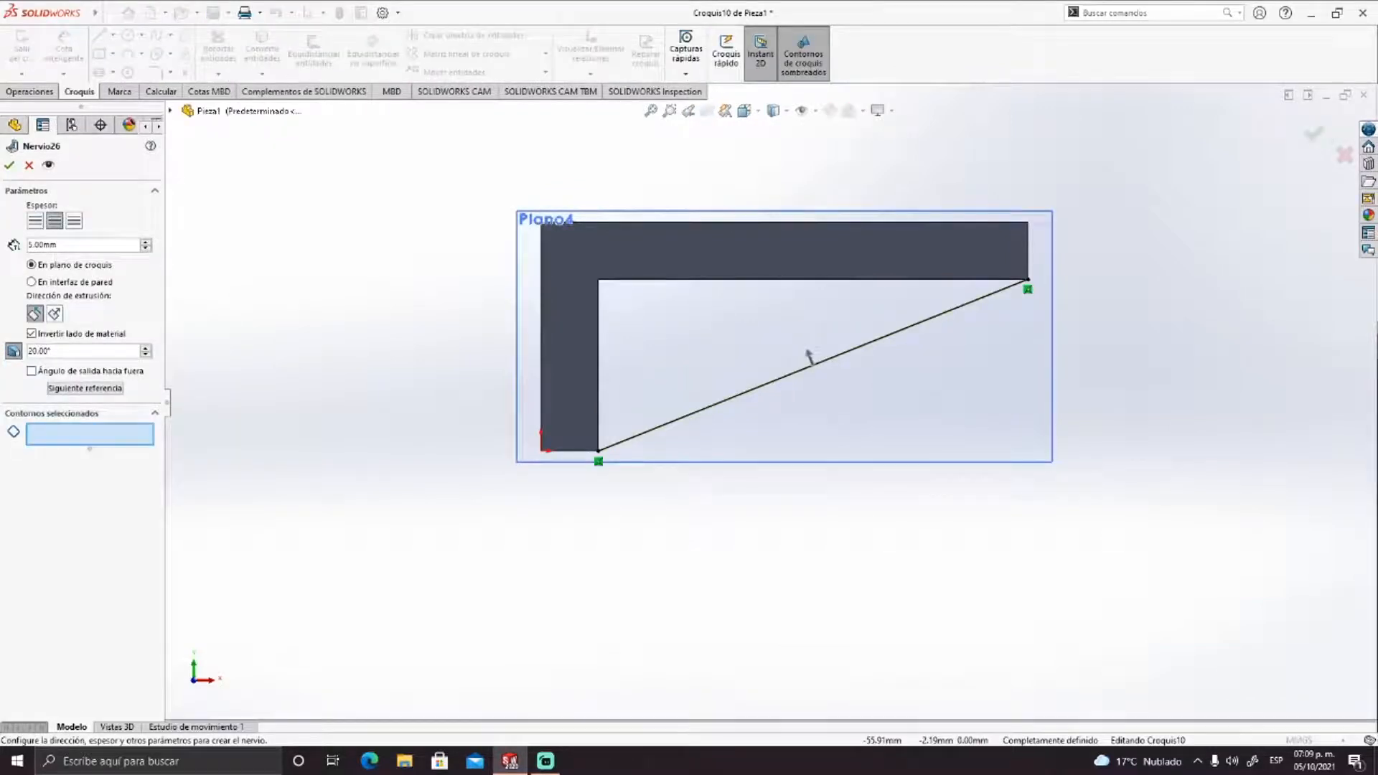
{"action": "middle_click_drag", "start_coordinate": [818, 460], "coordinate": [752, 512]}
{"action": "middle_click_drag", "start_coordinate": [805, 355], "coordinate": [796, 356]}
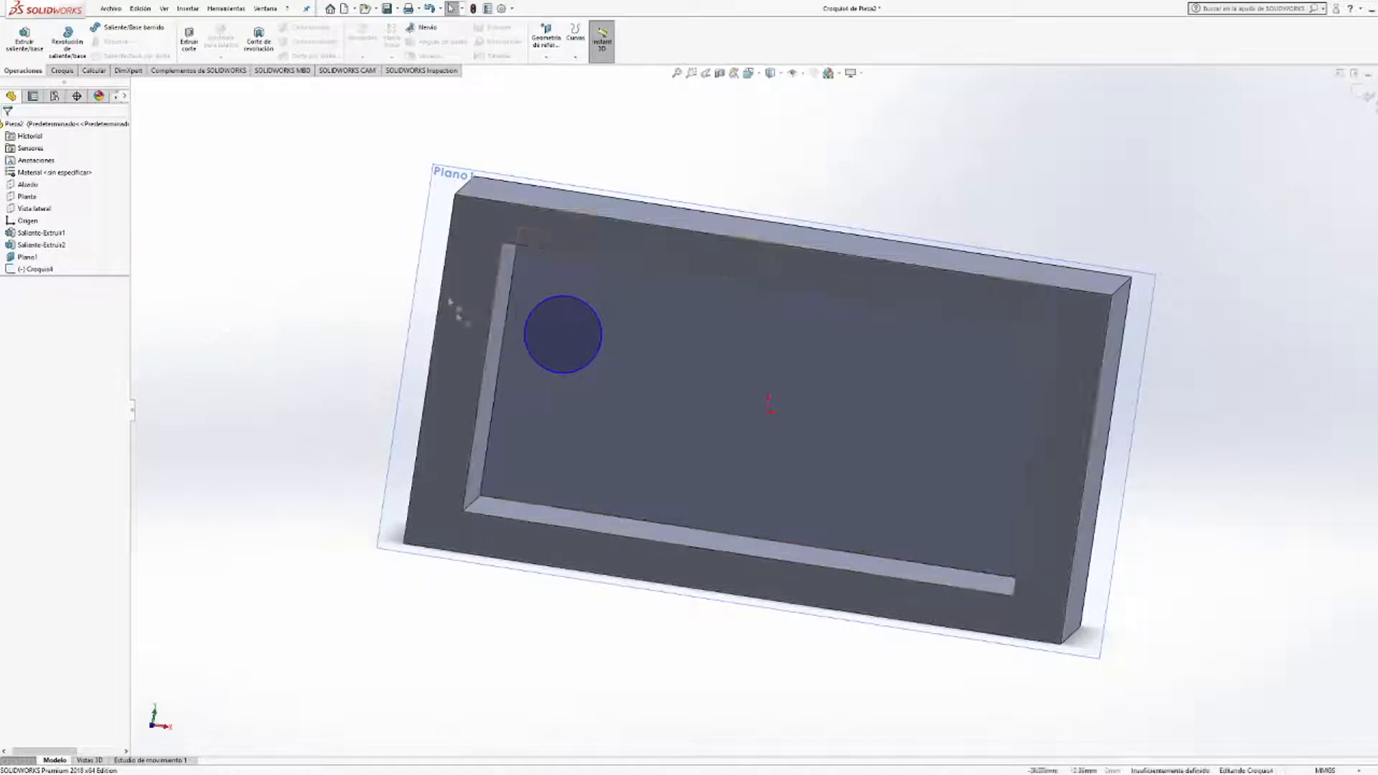
In the pocketed block, create a 10 mm rib from the circle sketch, thickened on both sides and extruded normal to the sketch with the natural type.
{"action": "mouse_move", "coordinate": [282, 481]}
{"action": "middle_mouse_down"}
{"action": "mouse_move", "coordinate": [257, 370]}
{"action": "mouse_move", "coordinate": [237, 348]}
{"action": "mouse_move", "coordinate": [462, 270]}
{"action": "mouse_move", "coordinate": [292, 299]}
{"action": "mouse_move", "coordinate": [689, 401]}
{"action": "mouse_move", "coordinate": [683, 427]}
{"action": "mouse_move", "coordinate": [631, 431]}
{"action": "mouse_move", "coordinate": [785, 424]}
{"action": "mouse_move", "coordinate": [727, 402]}
{"action": "middle_mouse_up"}
{"action": "key", "text": "ctrl+8"}
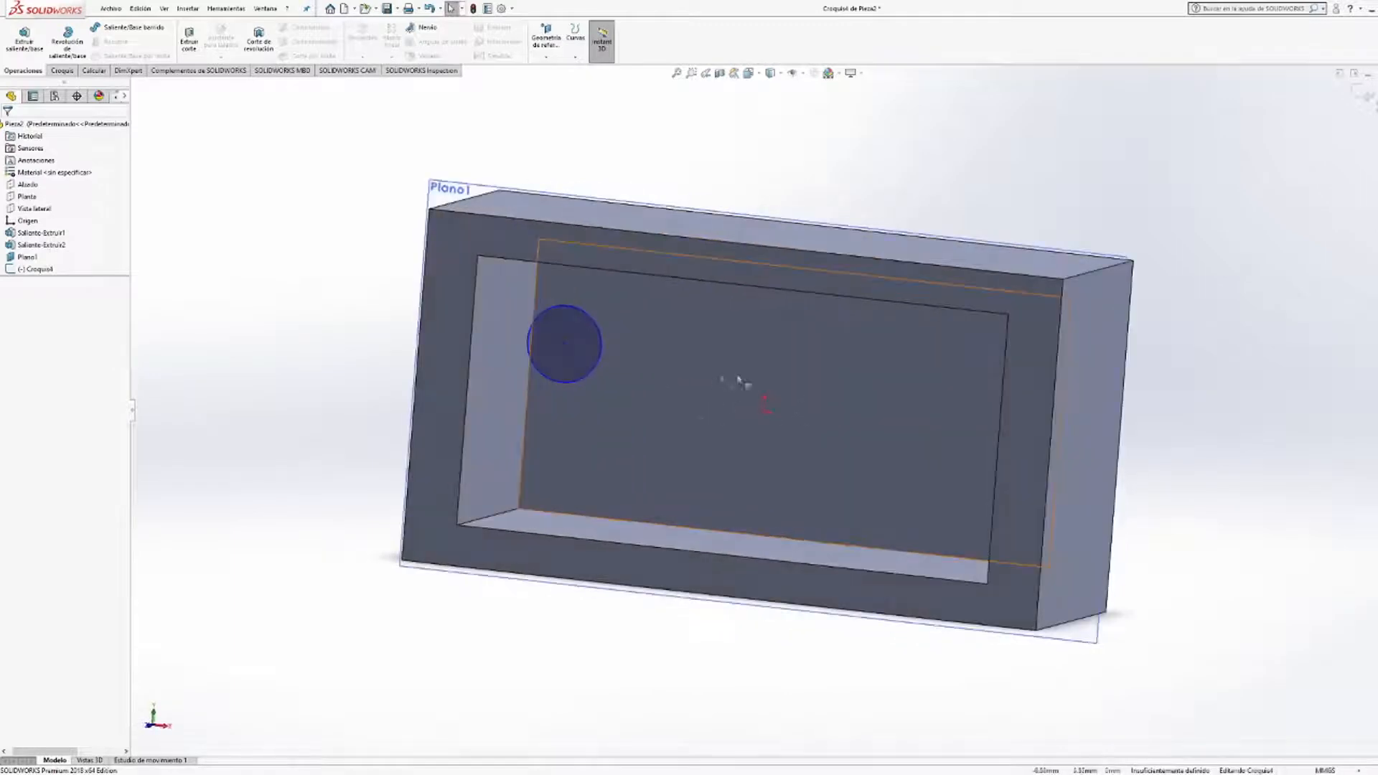
{"action": "mouse_move", "coordinate": [583, 399]}
{"action": "middle_mouse_down"}
{"action": "mouse_move", "coordinate": [960, 446]}
{"action": "mouse_move", "coordinate": [474, 412]}
{"action": "middle_mouse_up"}
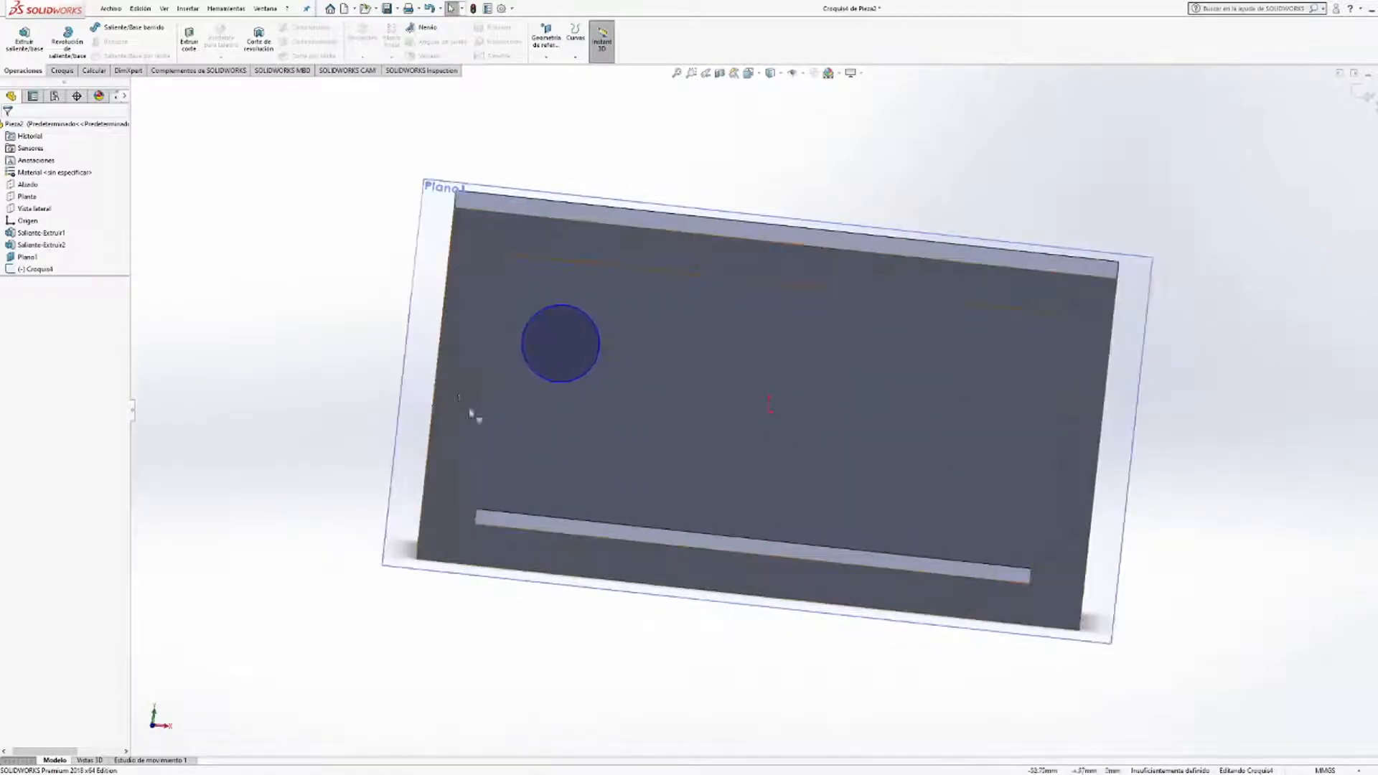
{"action": "left_click", "coordinate": [426, 30]}
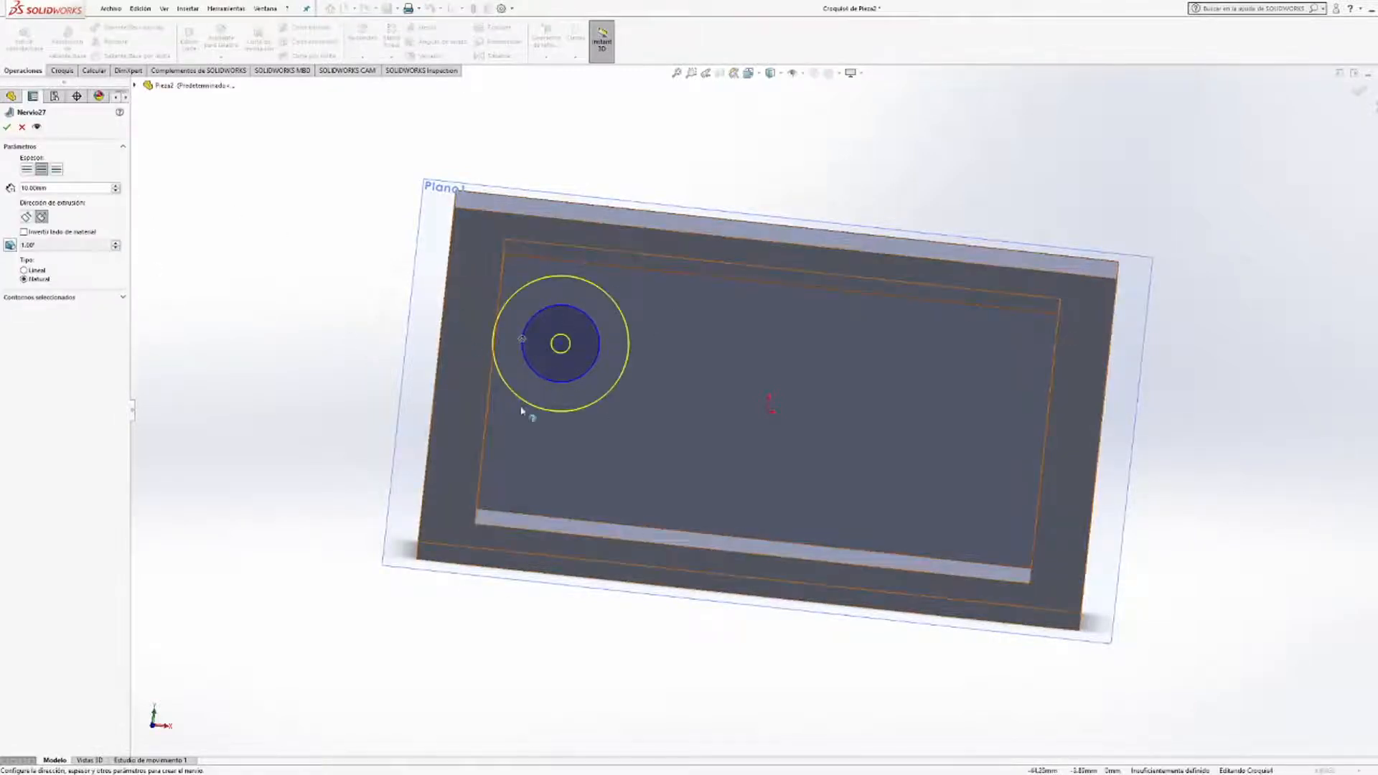
{"action": "middle_click_drag", "start_coordinate": [340, 288], "coordinate": [640, 307]}
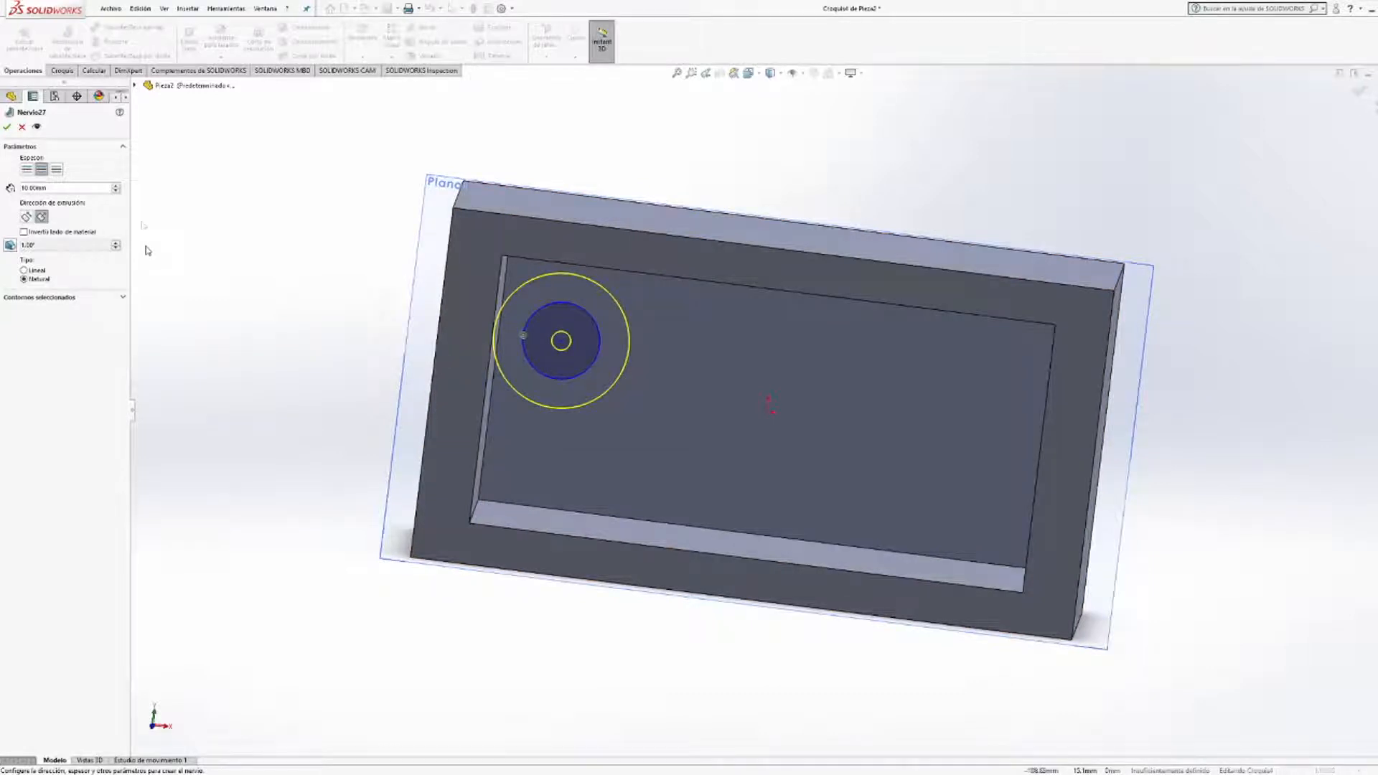
{"action": "left_click", "coordinate": [9, 129]}
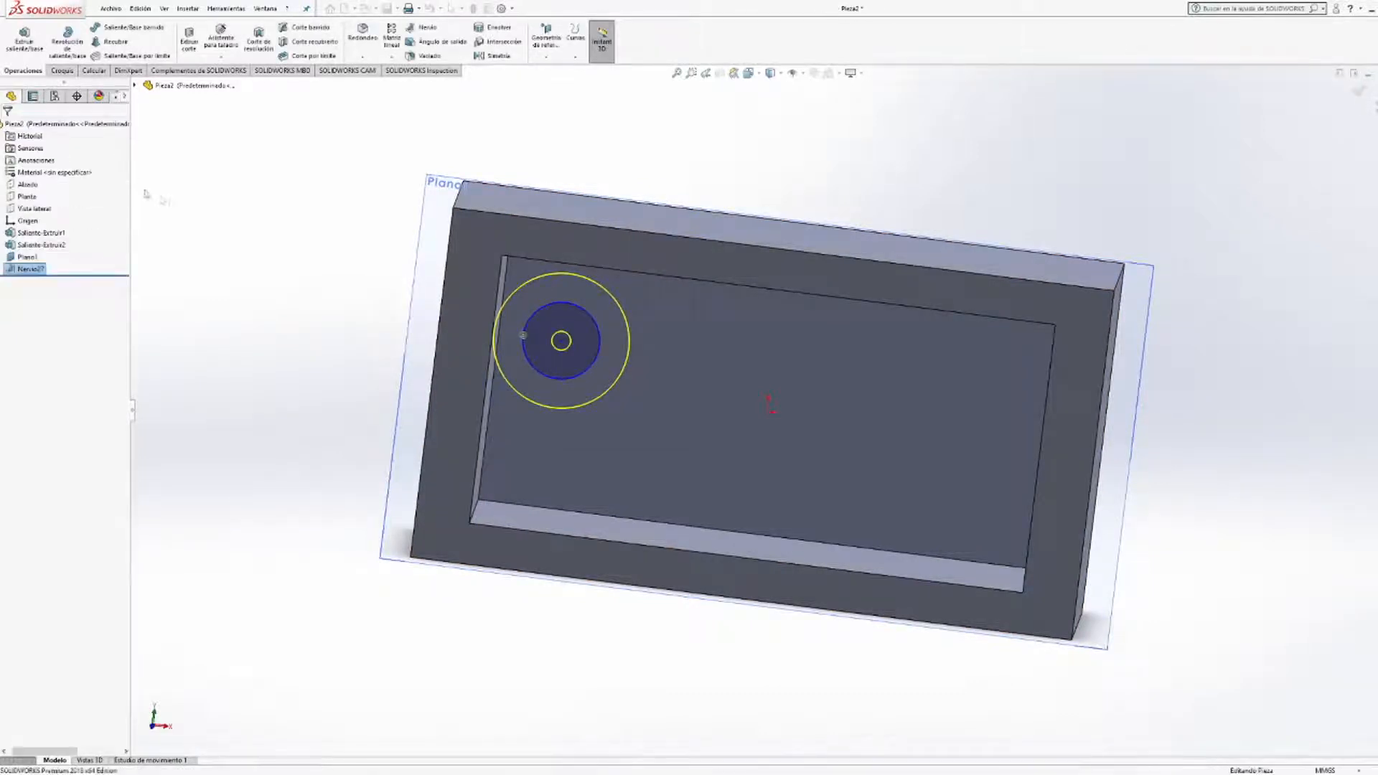
{"action": "middle_click_drag", "start_coordinate": [287, 222], "coordinate": [255, 188]}
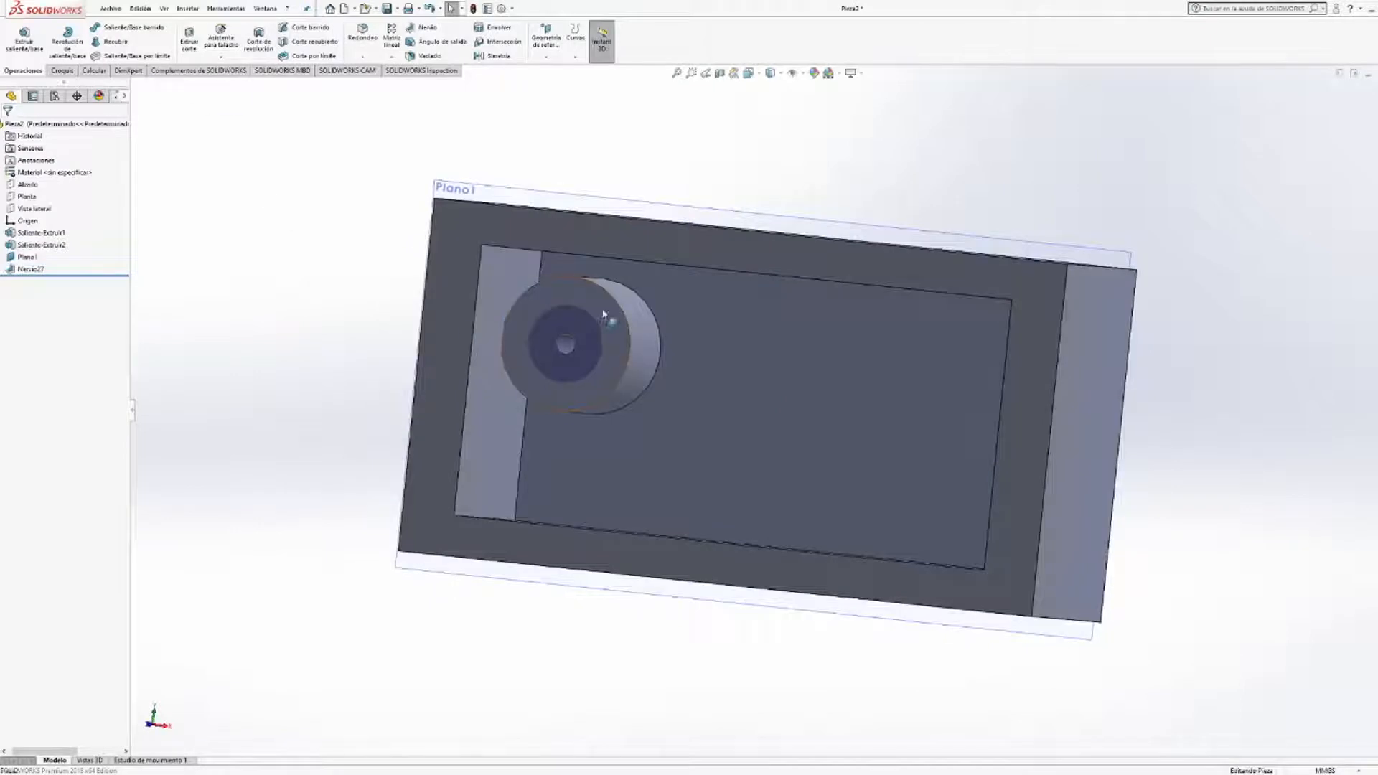
{"action": "middle_click_drag", "start_coordinate": [317, 247], "coordinate": [236, 245]}
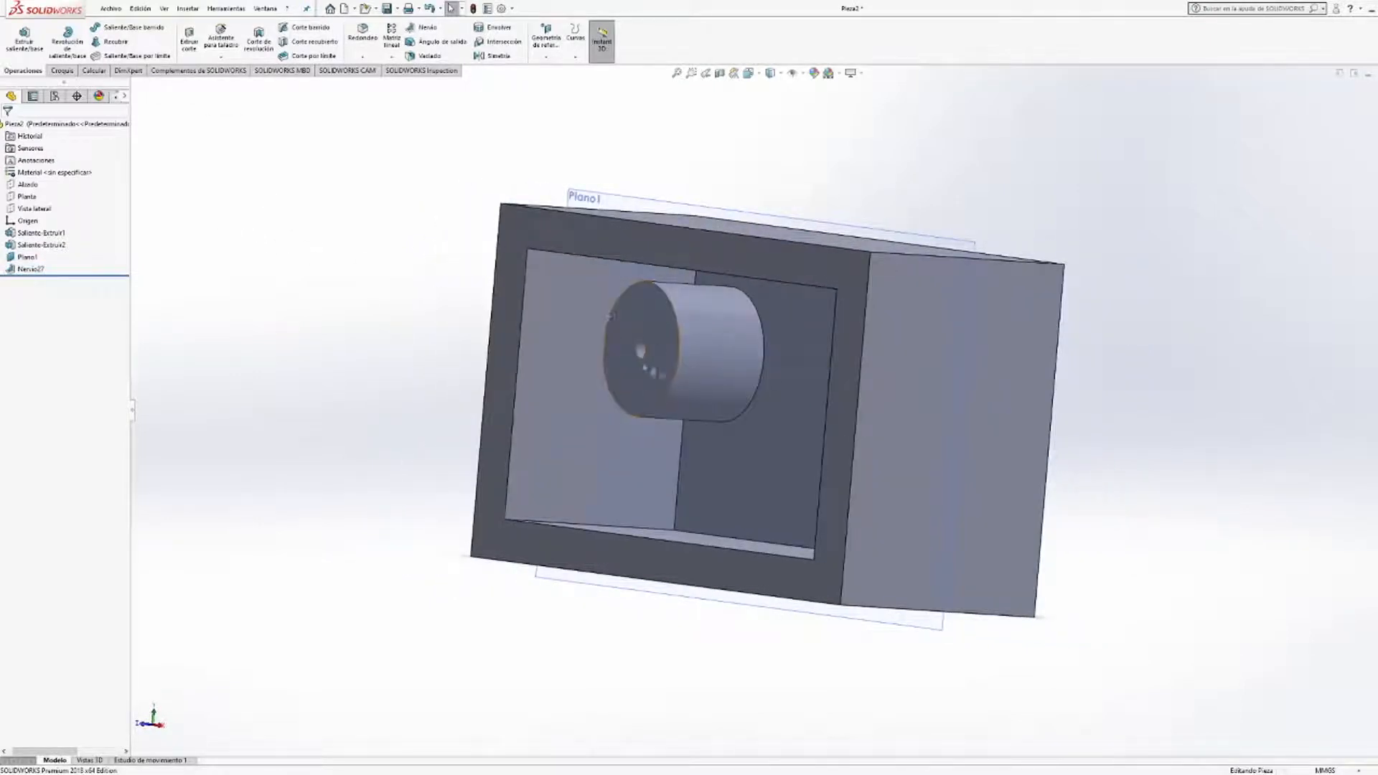
Sketch a small open centre-point arc on Plano1, inside the pocket beside the existing cylindrical rib.
{"action": "middle_click_drag", "start_coordinate": [379, 286], "coordinate": [554, 338]}
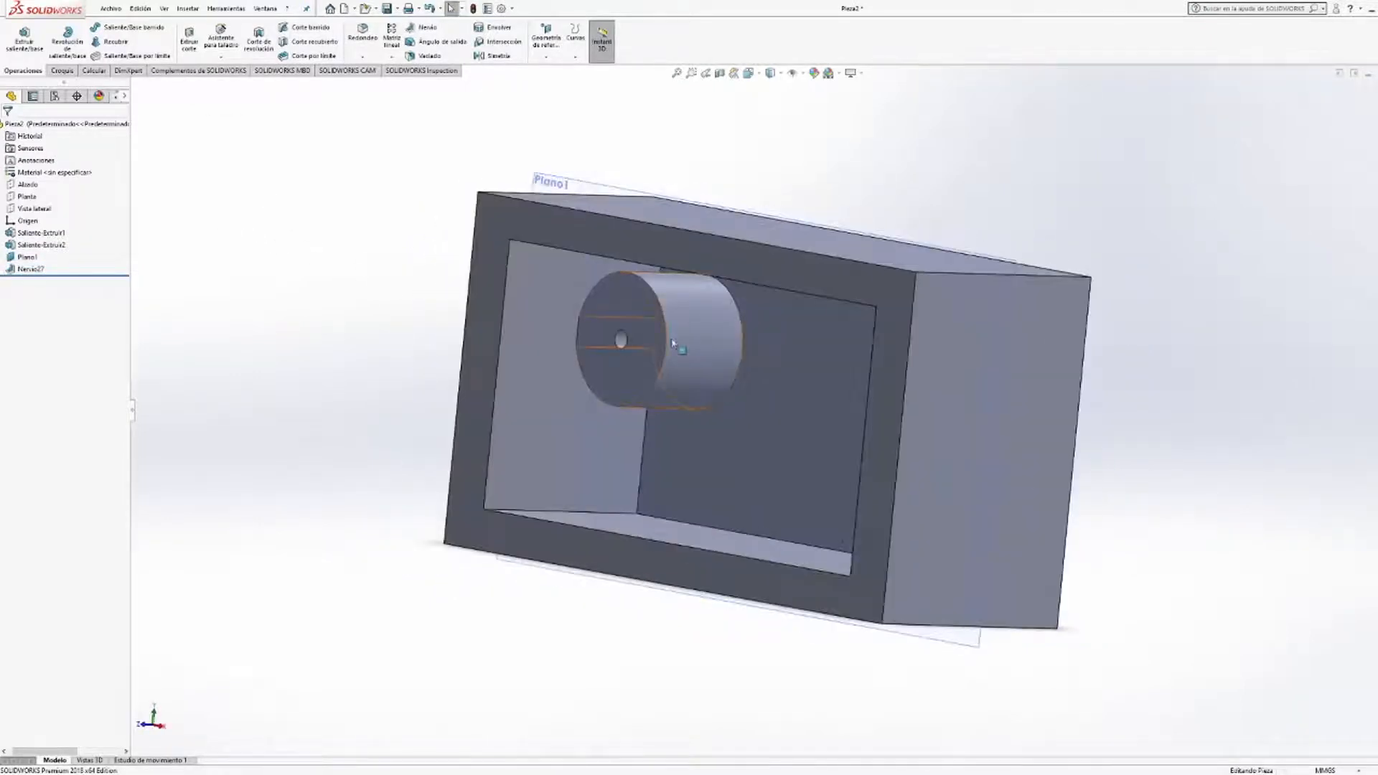
{"action": "middle_click_drag", "start_coordinate": [261, 298], "coordinate": [348, 294]}
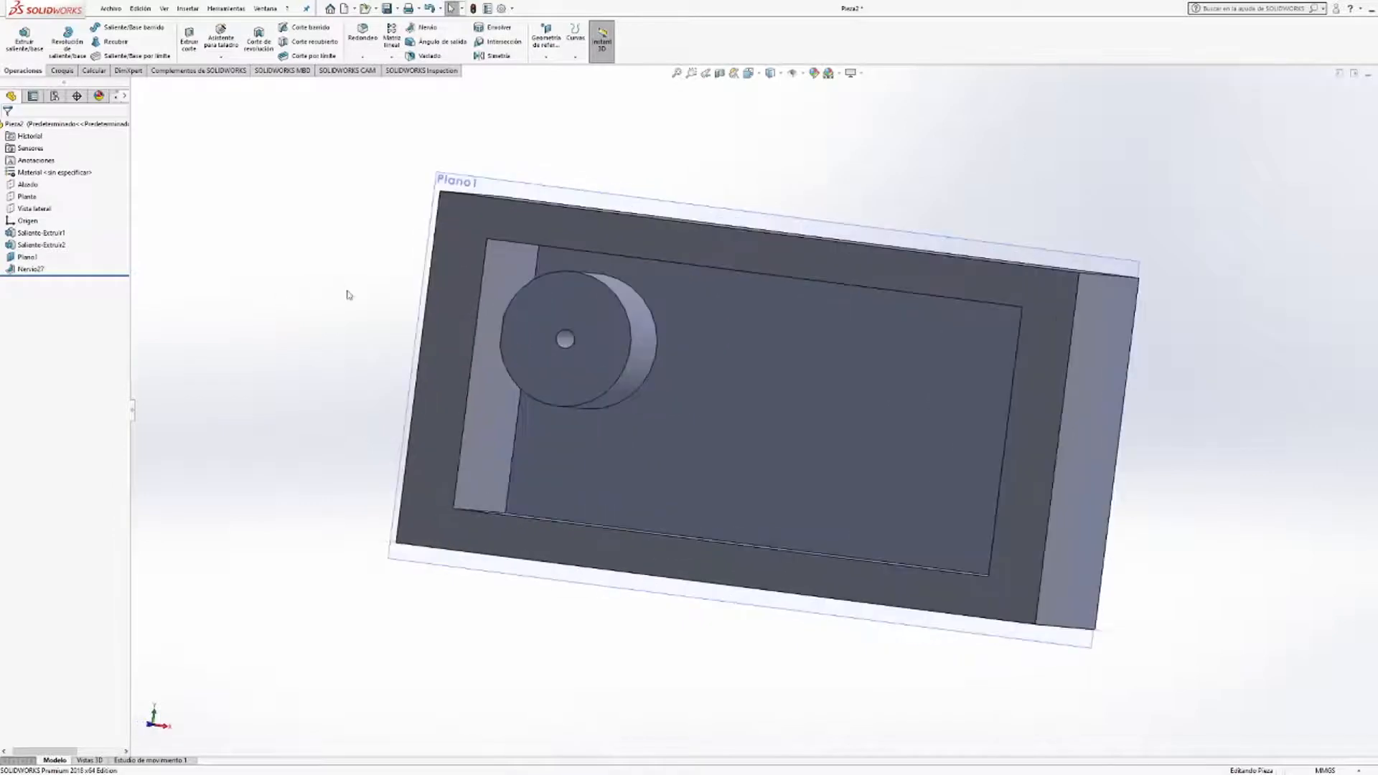
{"action": "left_click", "coordinate": [62, 71]}
{"action": "left_click", "coordinate": [15, 32]}
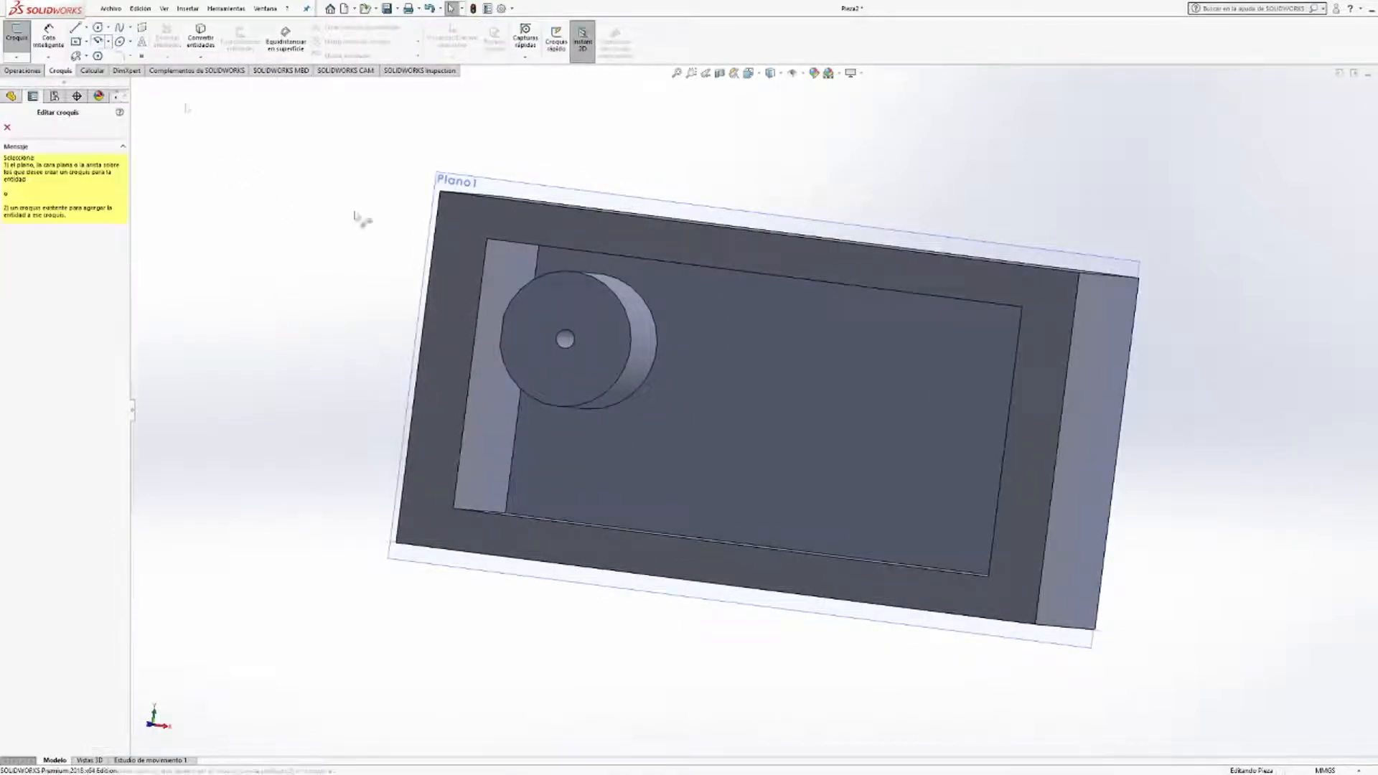
{"action": "left_click", "coordinate": [429, 228]}
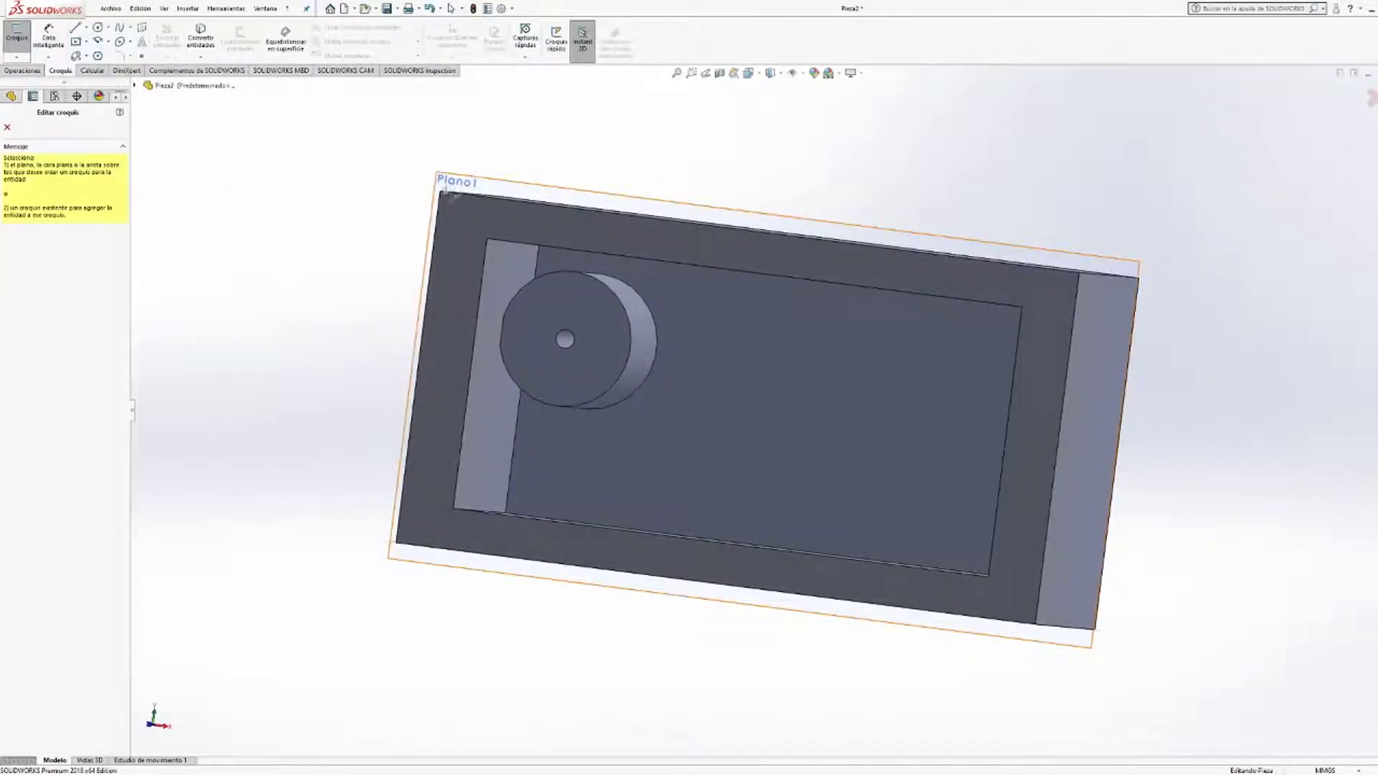
{"action": "left_click", "coordinate": [805, 358]}
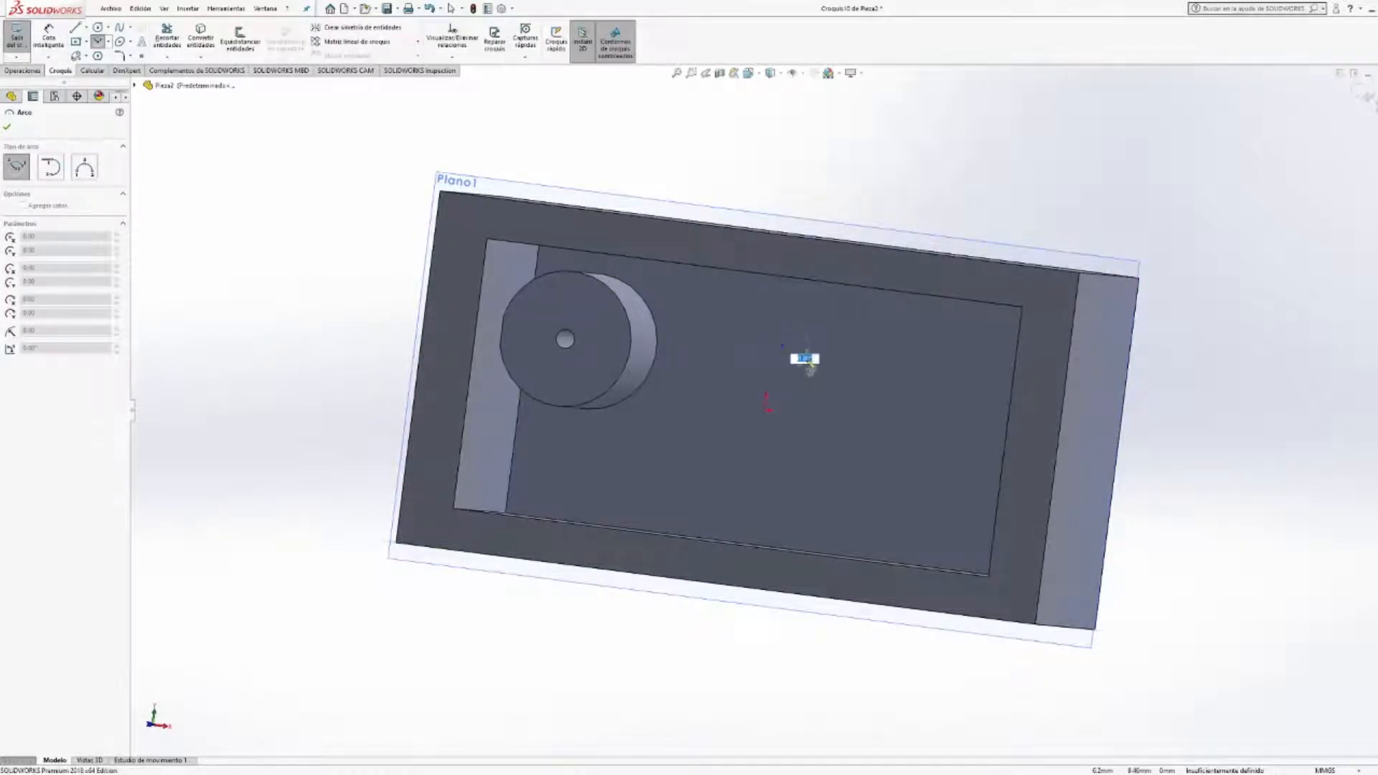
{"action": "left_click", "coordinate": [784, 319]}
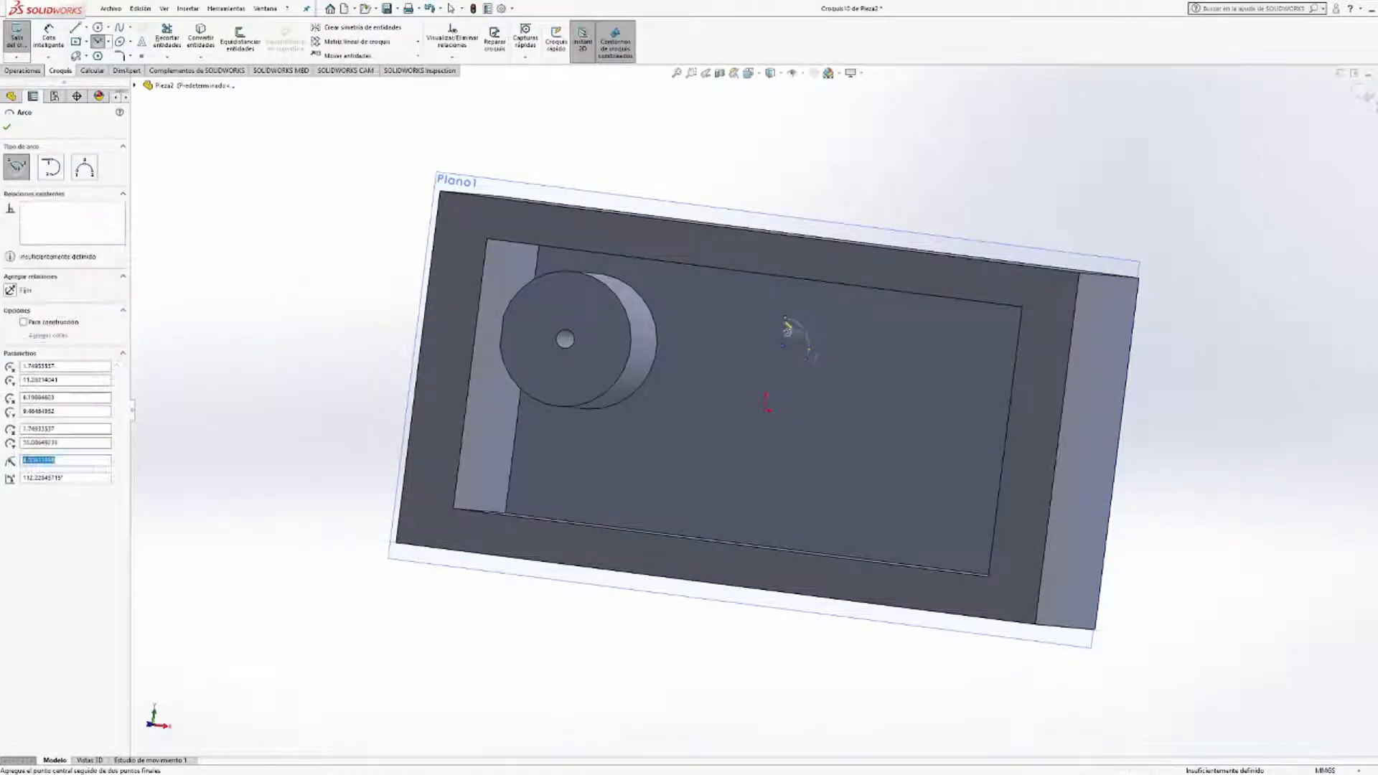
{"action": "mouse_move", "coordinate": [290, 305]}
{"action": "middle_mouse_down"}
{"action": "mouse_move", "coordinate": [303, 300]}
{"action": "mouse_move", "coordinate": [227, 292]}
{"action": "mouse_move", "coordinate": [310, 314]}
{"action": "middle_mouse_up"}
{"action": "key", "text": "Escape"}
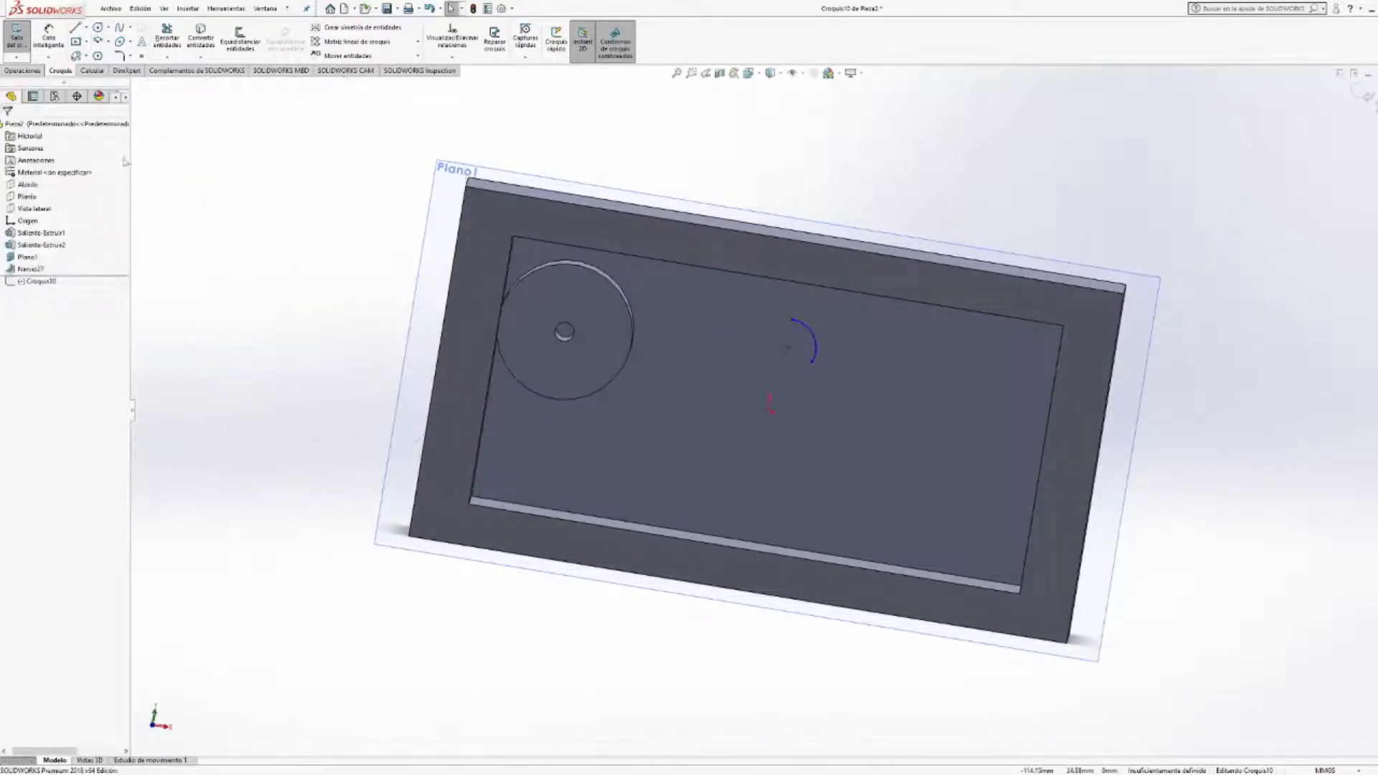
Try a 10 mm both-sided rib from the arc extruded parallel to the sketch, and undo it after inspection.
{"action": "left_click", "coordinate": [24, 72]}
{"action": "left_click", "coordinate": [452, 30]}
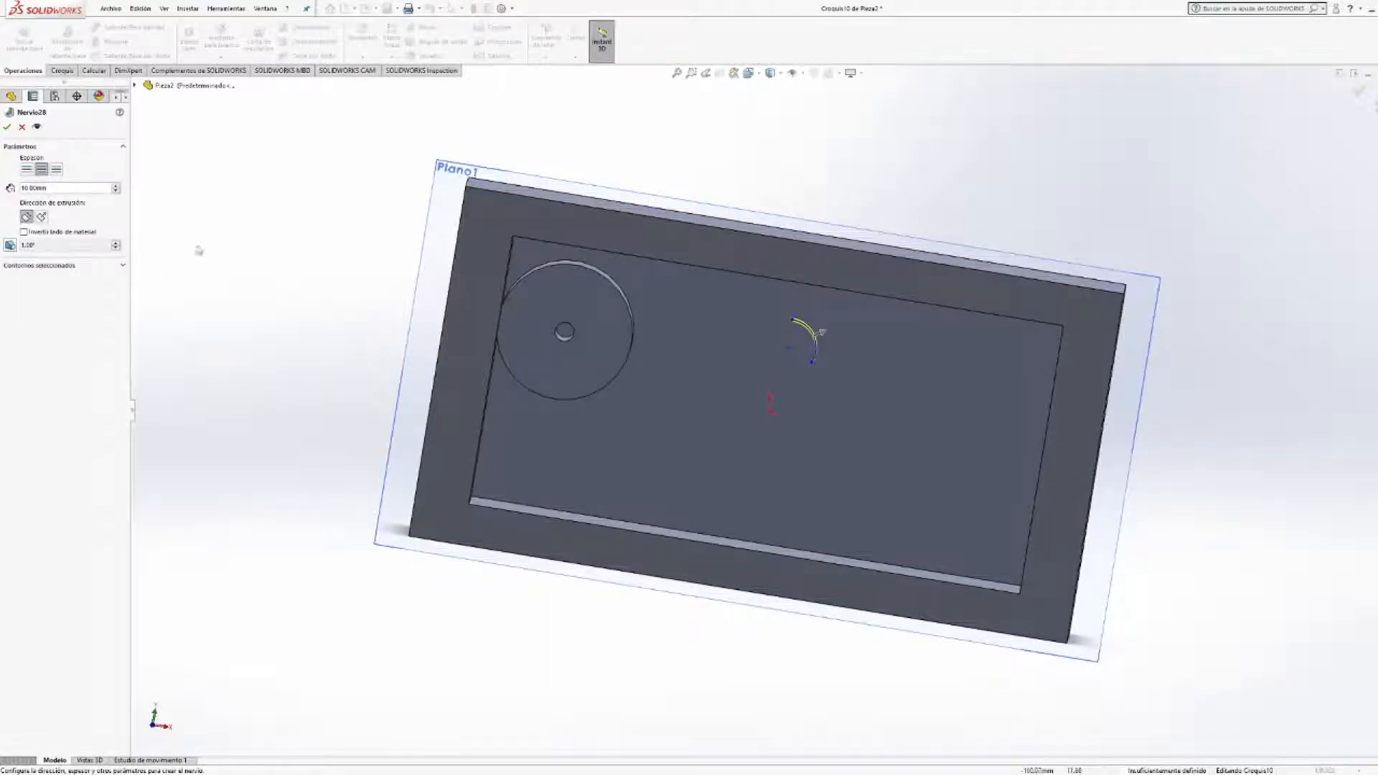
{"action": "left_click", "coordinate": [7, 127]}
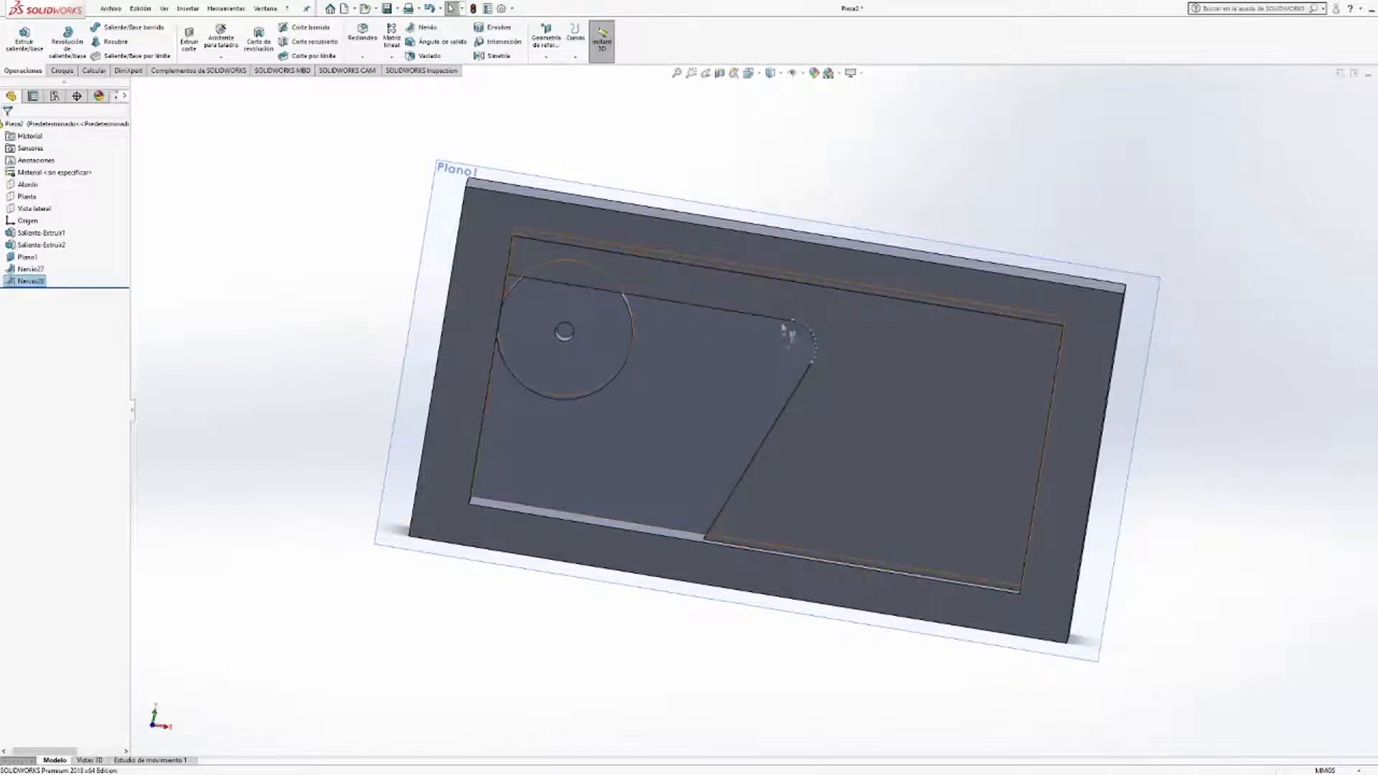
{"action": "middle_click_drag", "start_coordinate": [732, 309], "coordinate": [679, 333]}
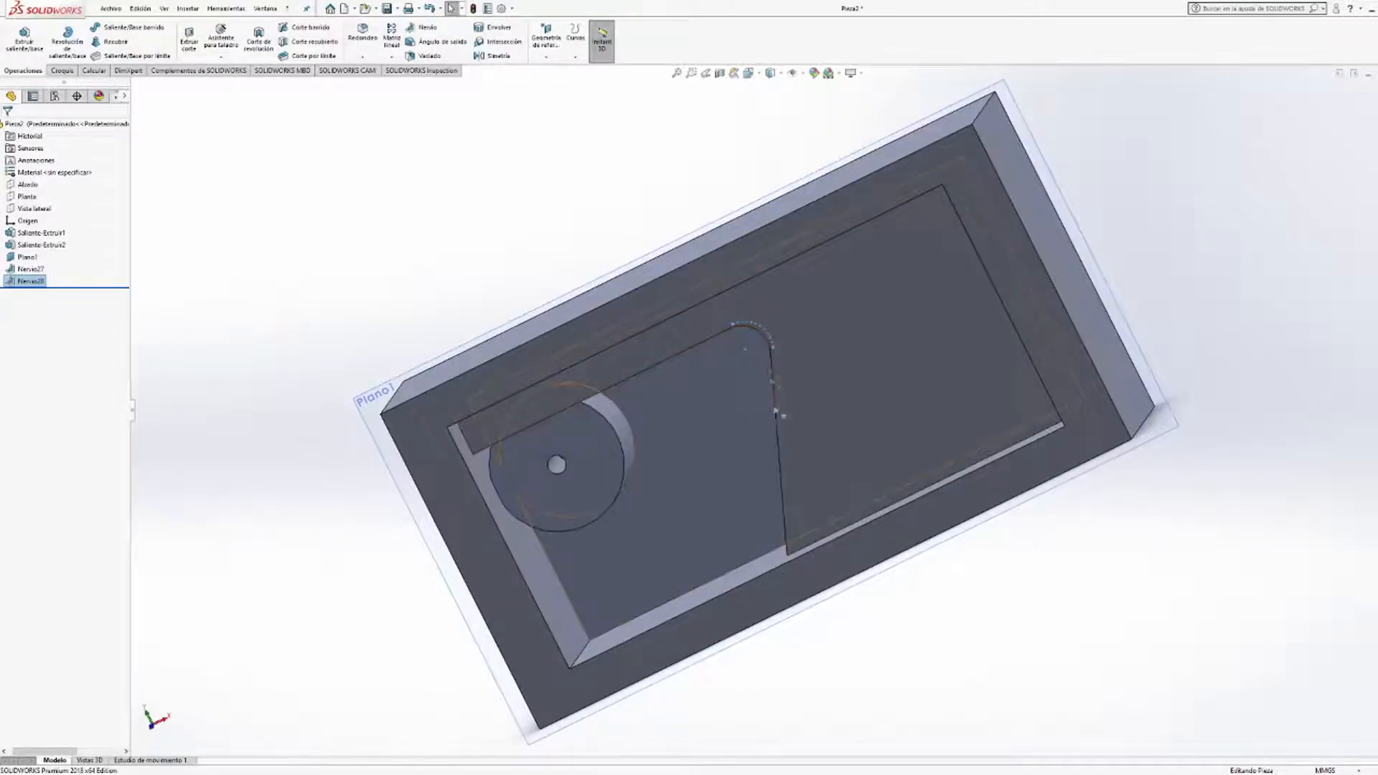
{"action": "middle_click_drag", "start_coordinate": [794, 438], "coordinate": [632, 388]}
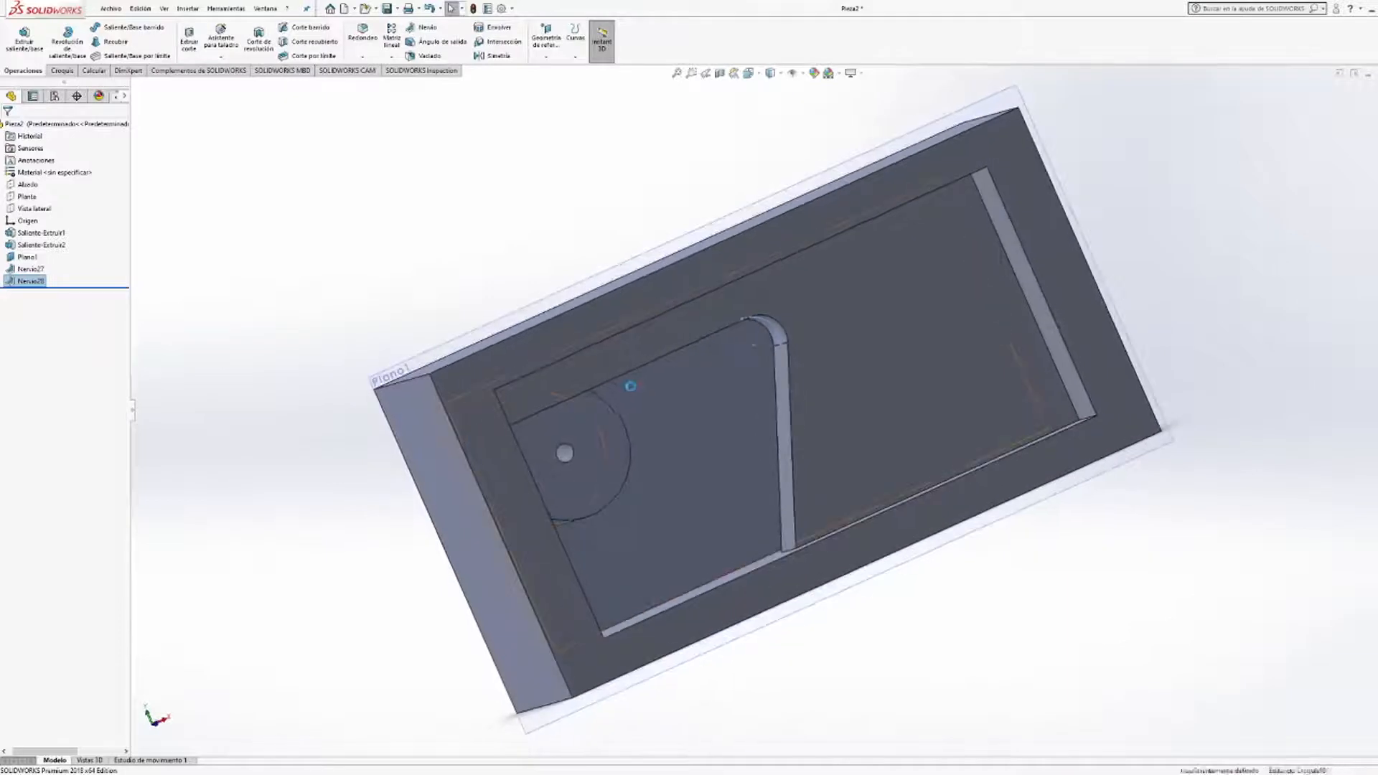
{"action": "key", "text": "ctrl+z"}
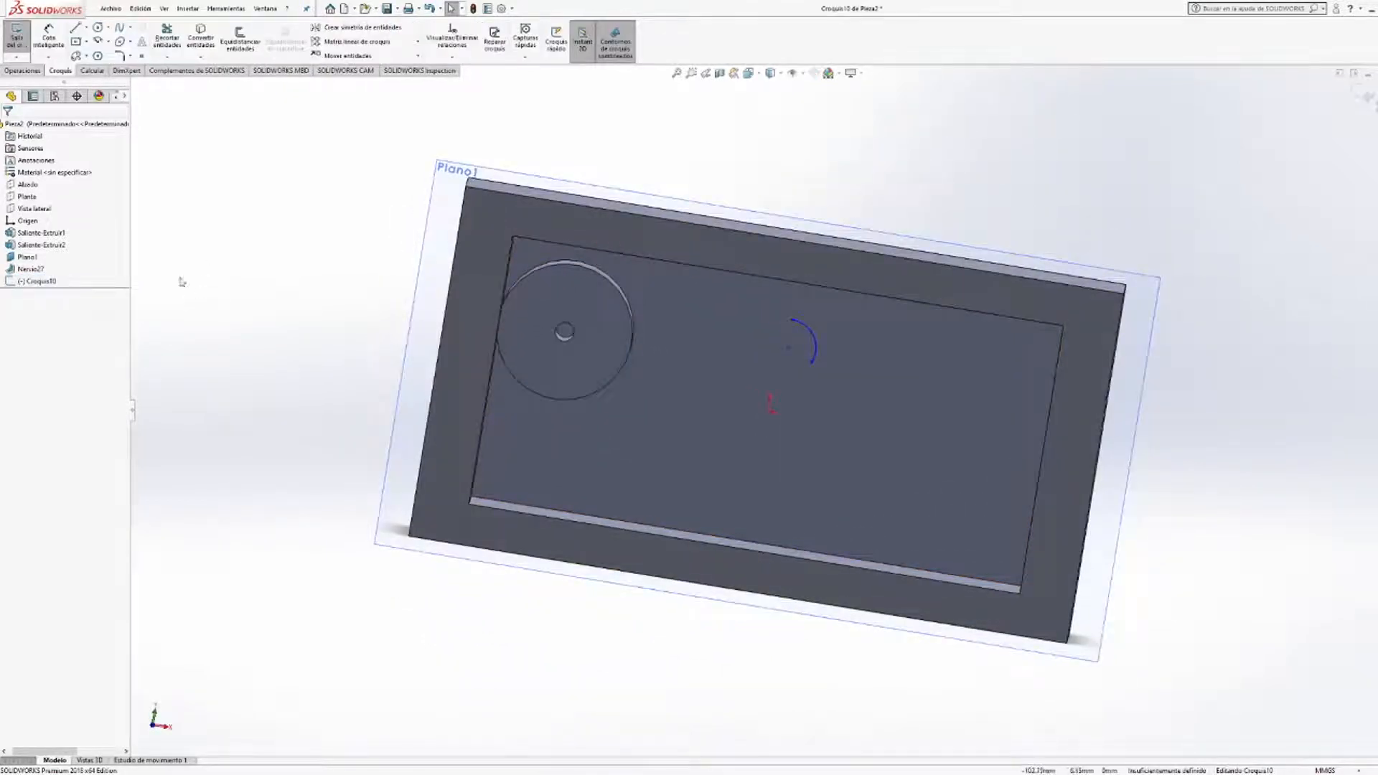
Try a 5 mm both-sided linear rib from the arc extruded normal to the sketch, and undo it after inspection.
{"action": "left_click", "coordinate": [23, 71]}
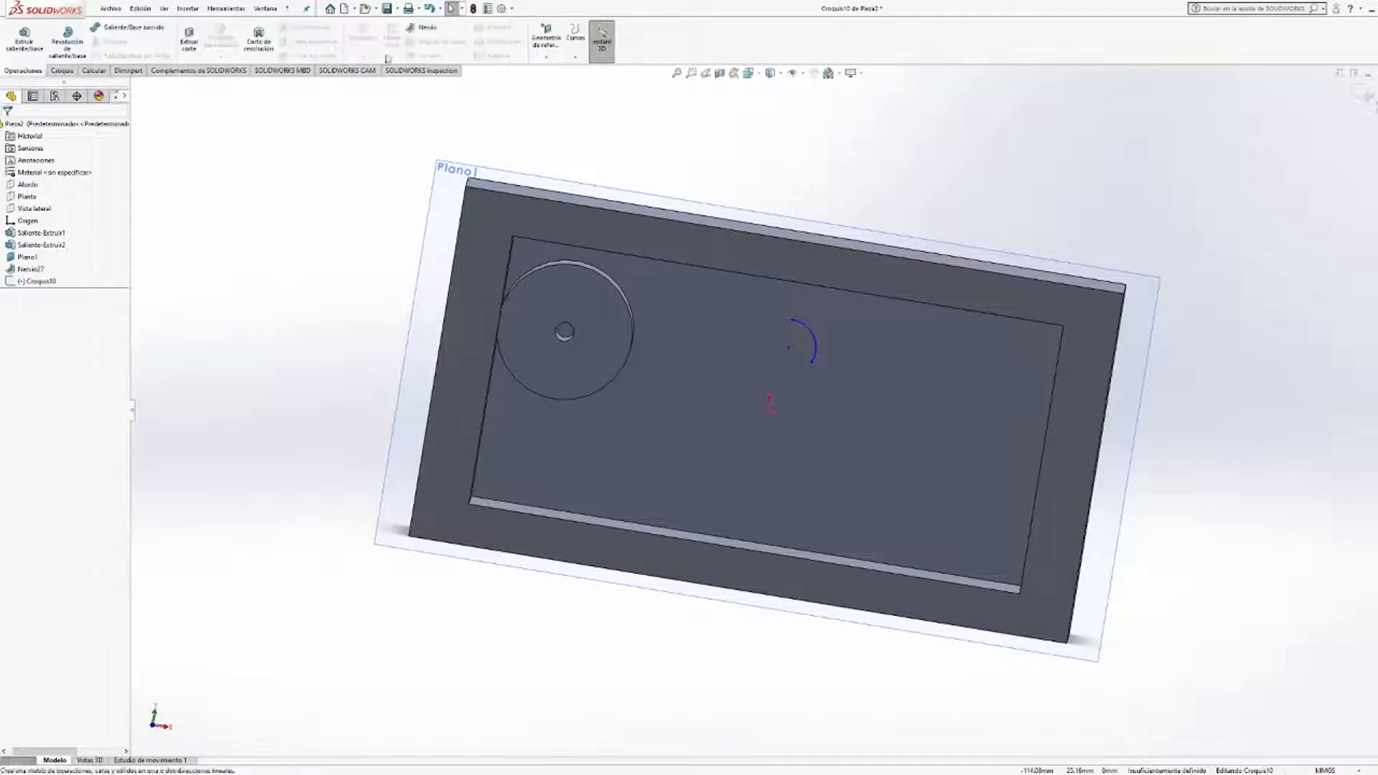
{"action": "left_click", "coordinate": [424, 27]}
{"action": "left_click", "coordinate": [42, 217]}
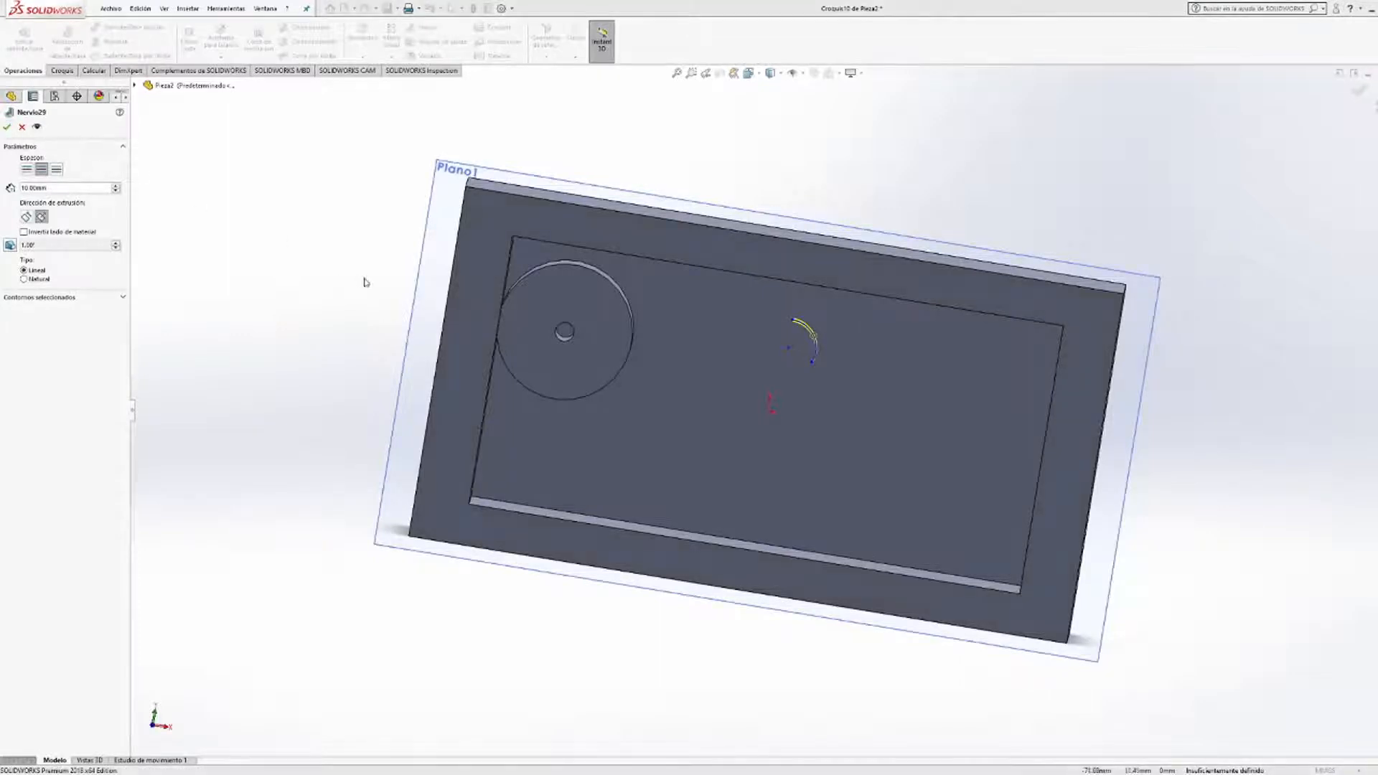
{"action": "middle_click_drag", "start_coordinate": [242, 221], "coordinate": [152, 229]}
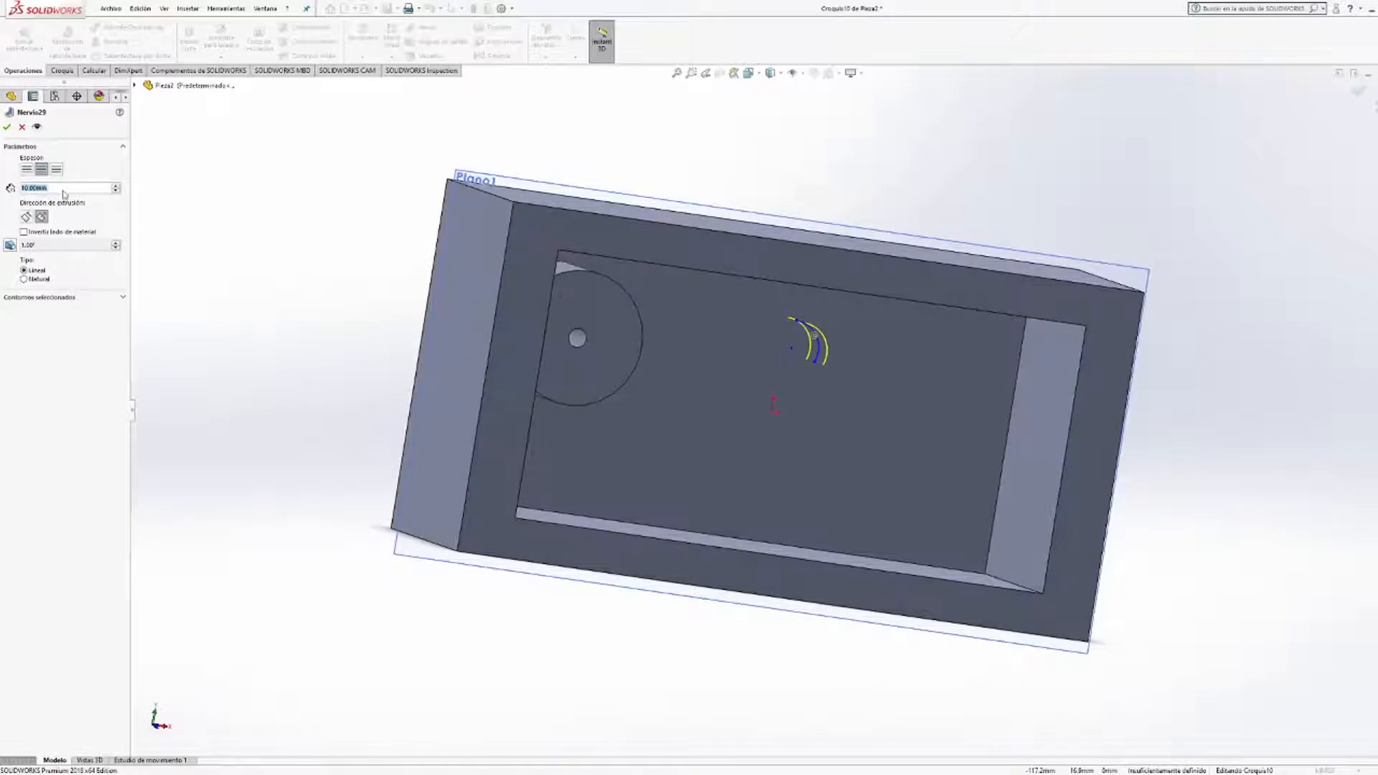
{"action": "left_click", "coordinate": [7, 126]}
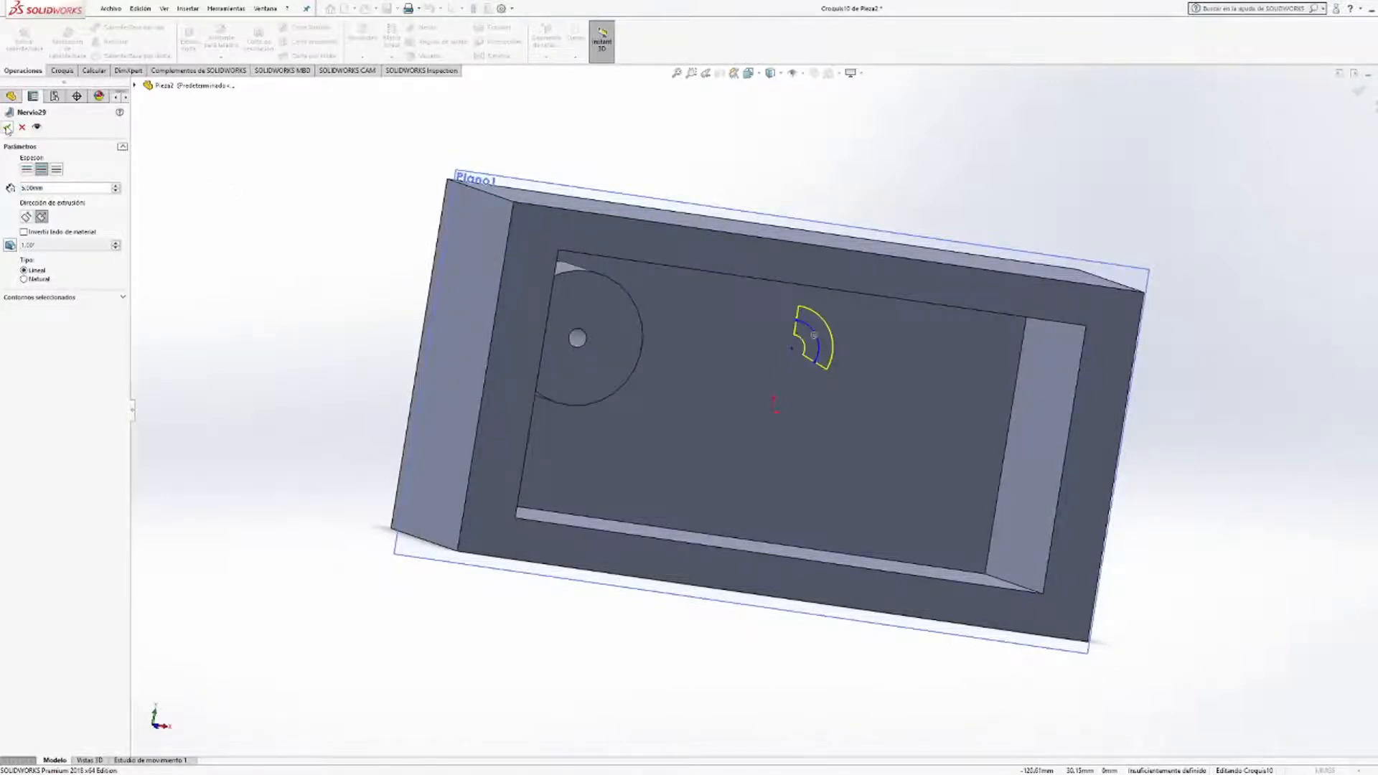
{"action": "middle_click_drag", "start_coordinate": [288, 201], "coordinate": [244, 225]}
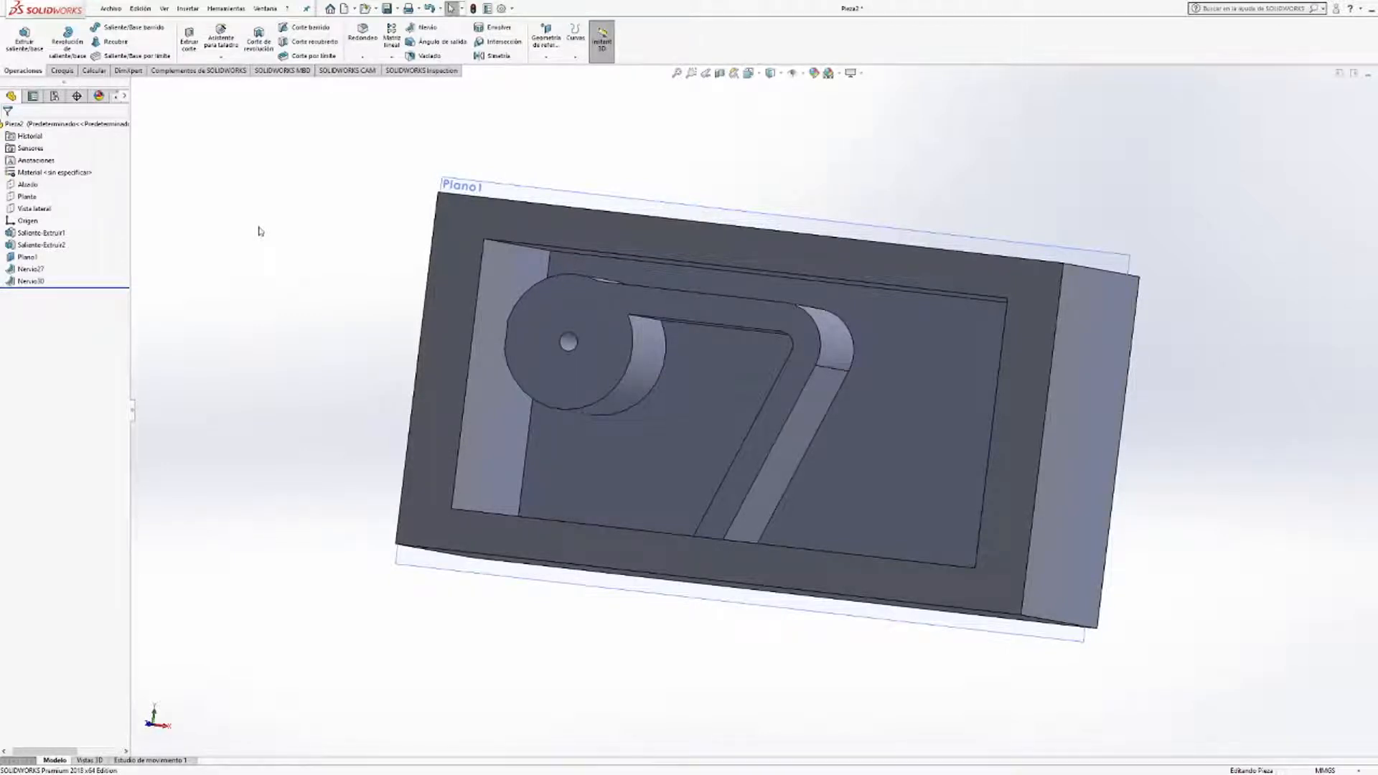
{"action": "middle_click_drag", "start_coordinate": [327, 204], "coordinate": [375, 197]}
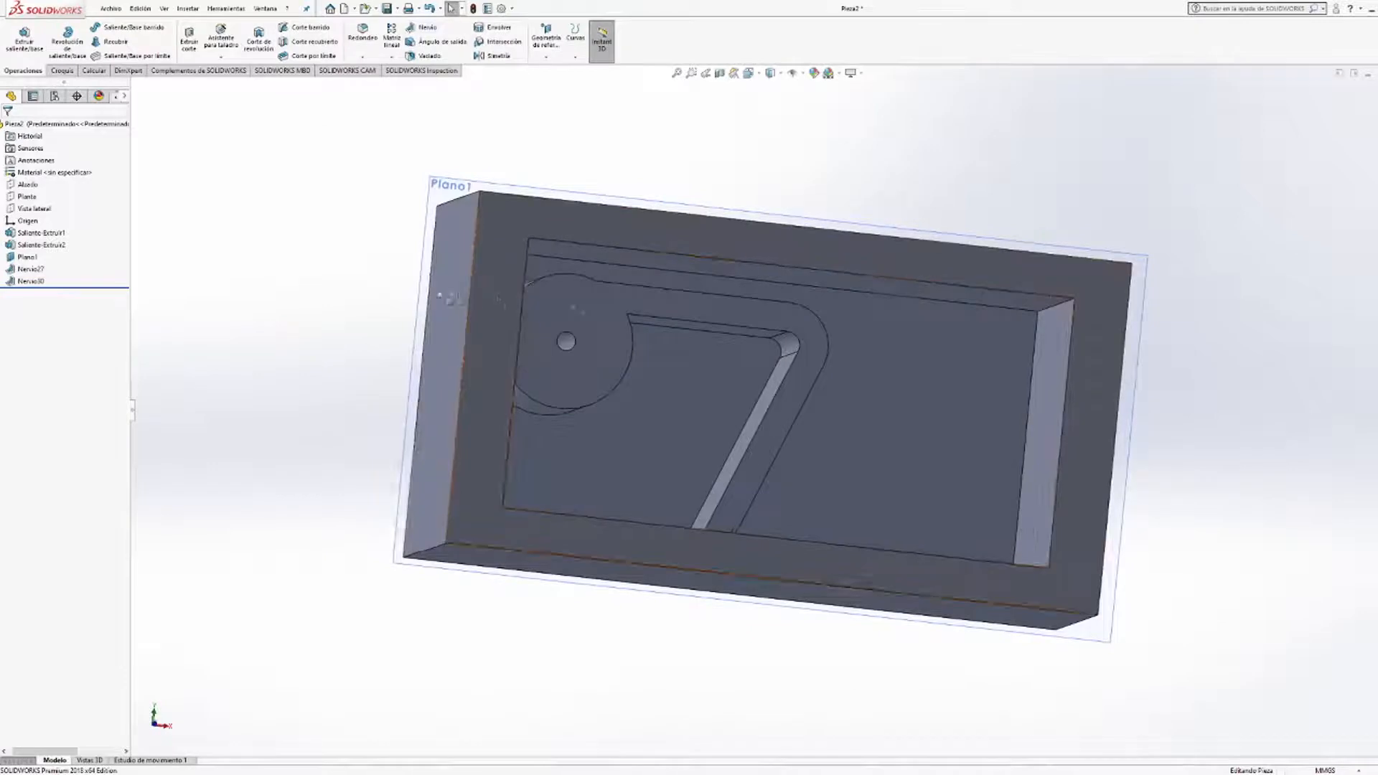
{"action": "middle_click_drag", "start_coordinate": [790, 348], "coordinate": [738, 359]}
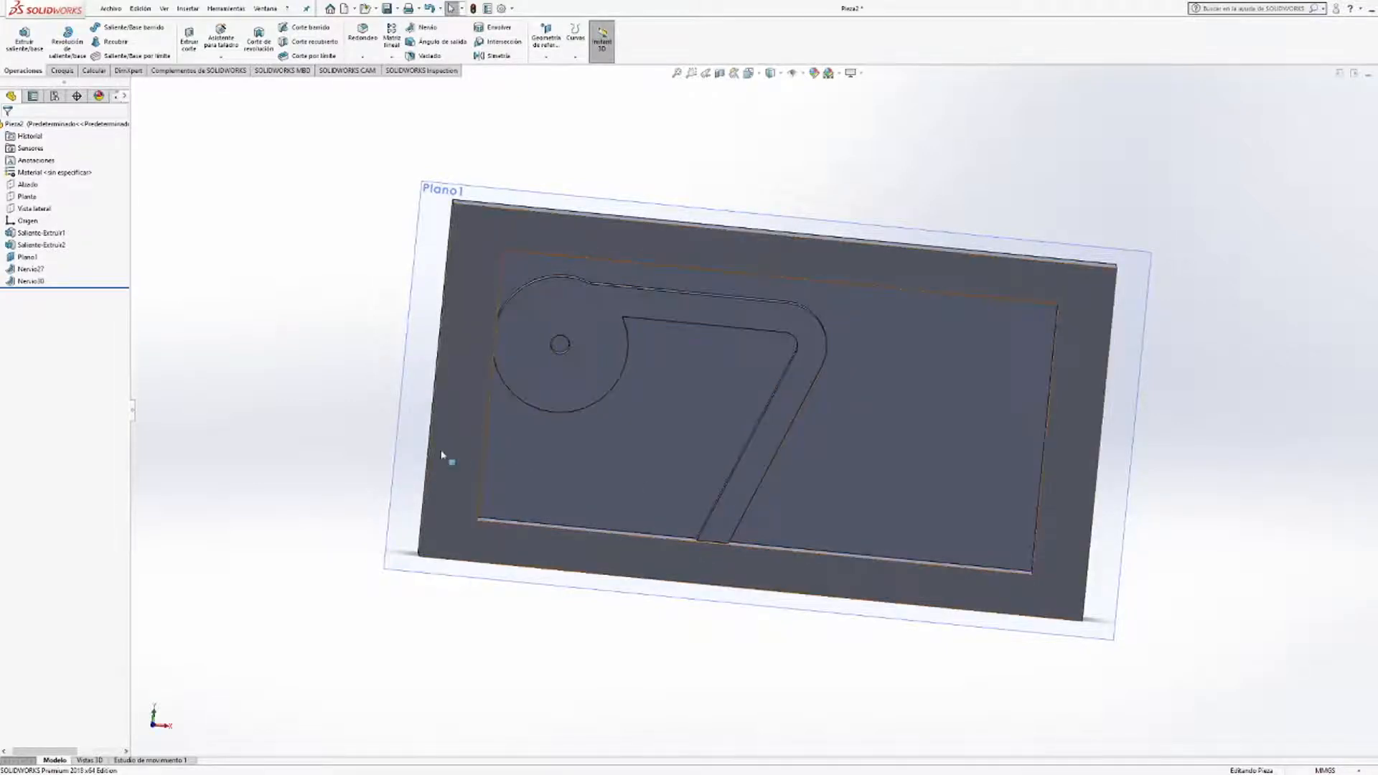
{"action": "key", "text": "ctrl+z"}
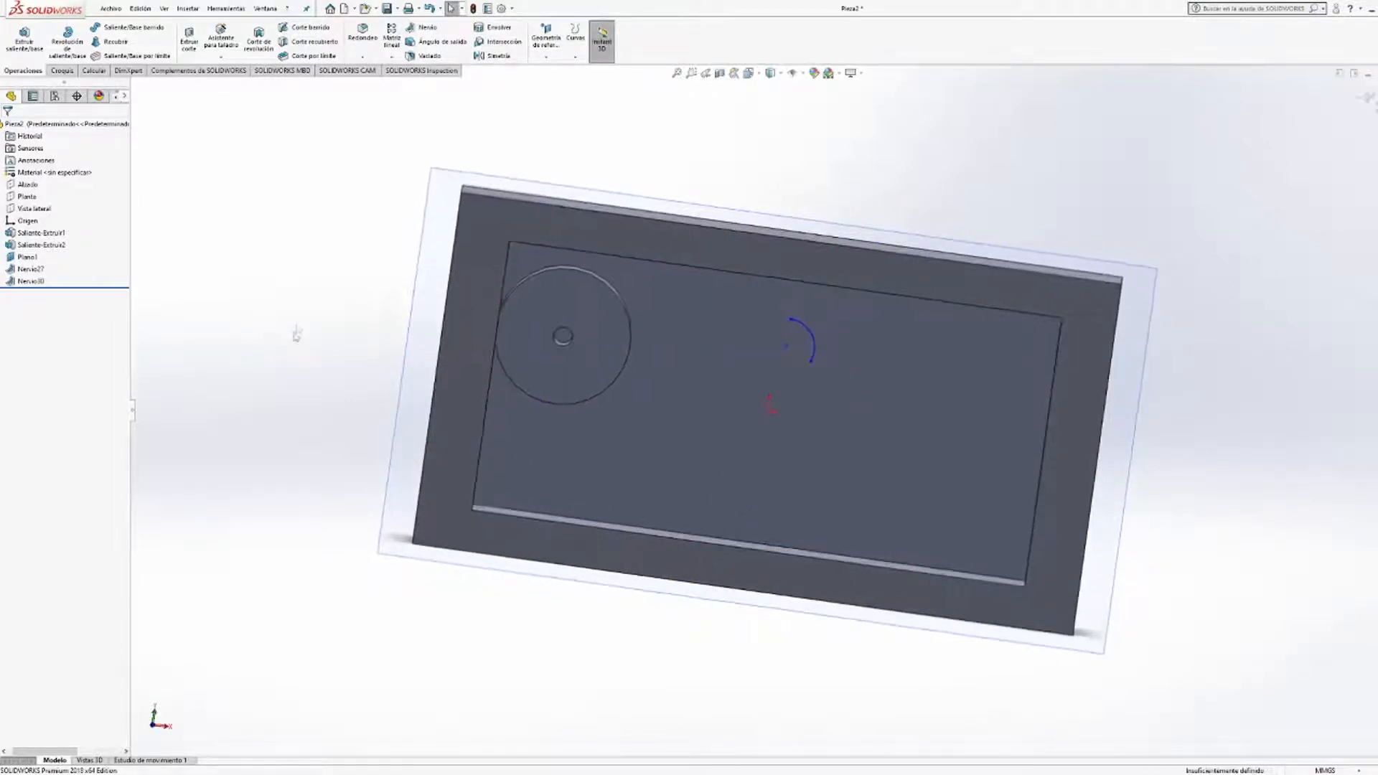
Create a 5 mm both-sided rib from the arc, extruded normal to the sketch with the natural type.
{"action": "left_click", "coordinate": [22, 71]}
{"action": "left_click", "coordinate": [420, 33]}
{"action": "left_click", "coordinate": [40, 216]}
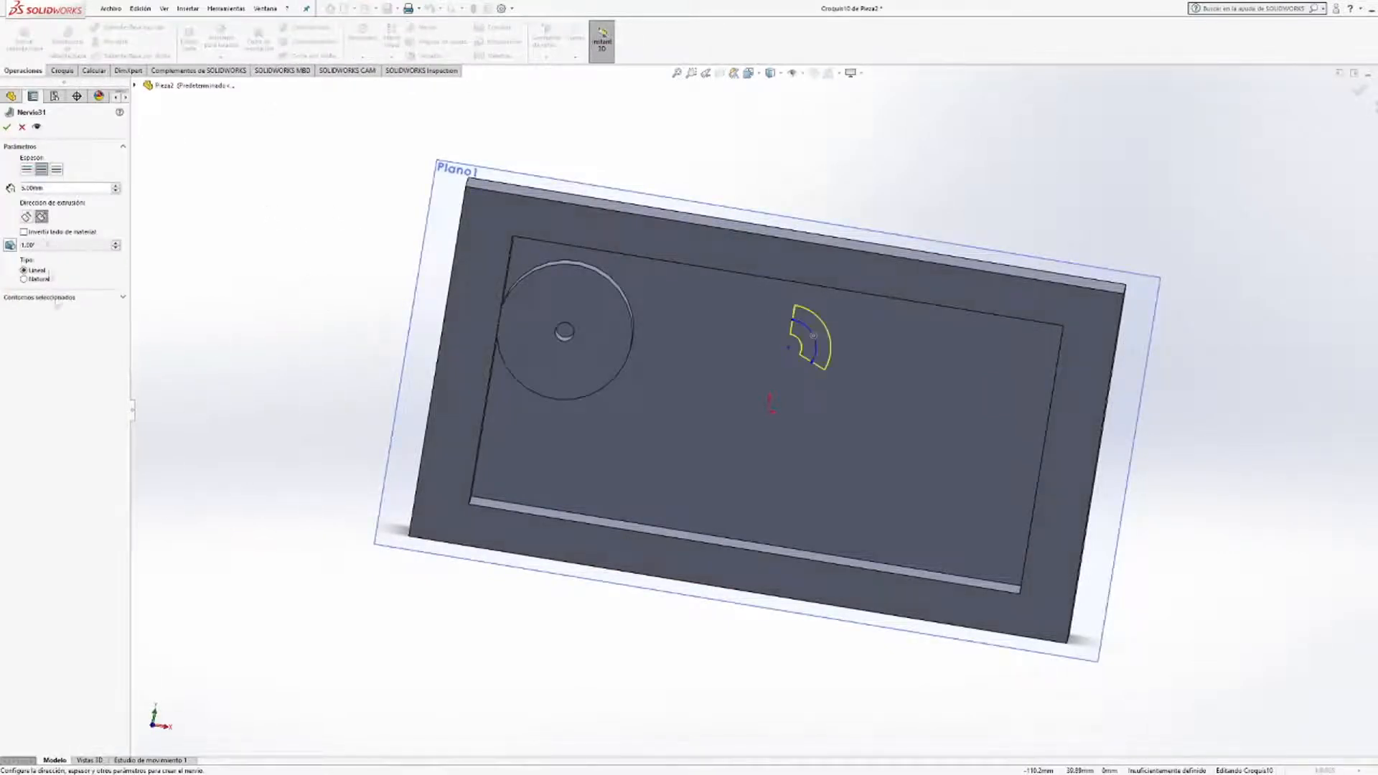
{"action": "left_click", "coordinate": [32, 280]}
{"action": "left_click", "coordinate": [7, 127]}
{"action": "middle_click_drag", "start_coordinate": [254, 214], "coordinate": [221, 200]}
{"action": "middle_click_drag", "start_coordinate": [402, 301], "coordinate": [261, 302]}
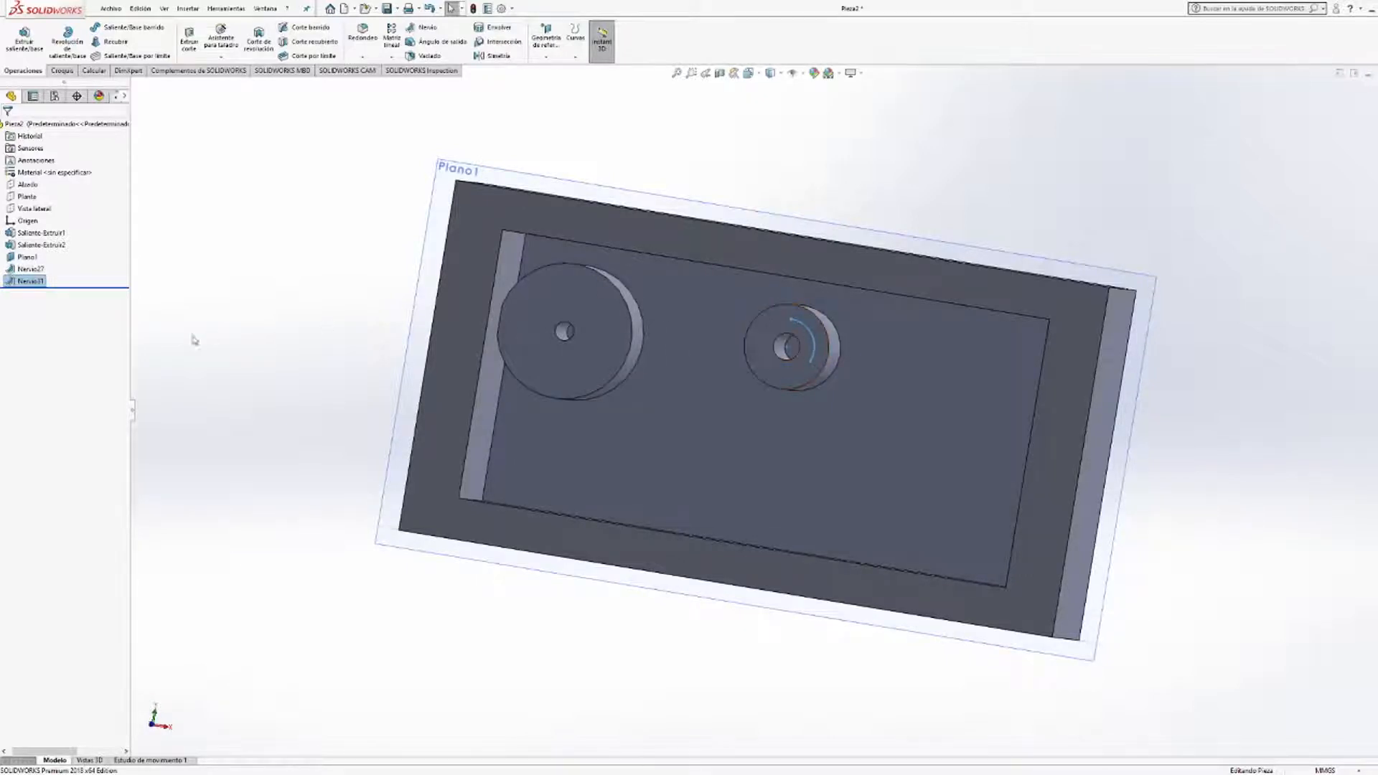
Sketch a short vertical line on Plano1 in the empty part of the pocket beyond the small cylinder.
{"action": "left_click", "coordinate": [63, 71]}
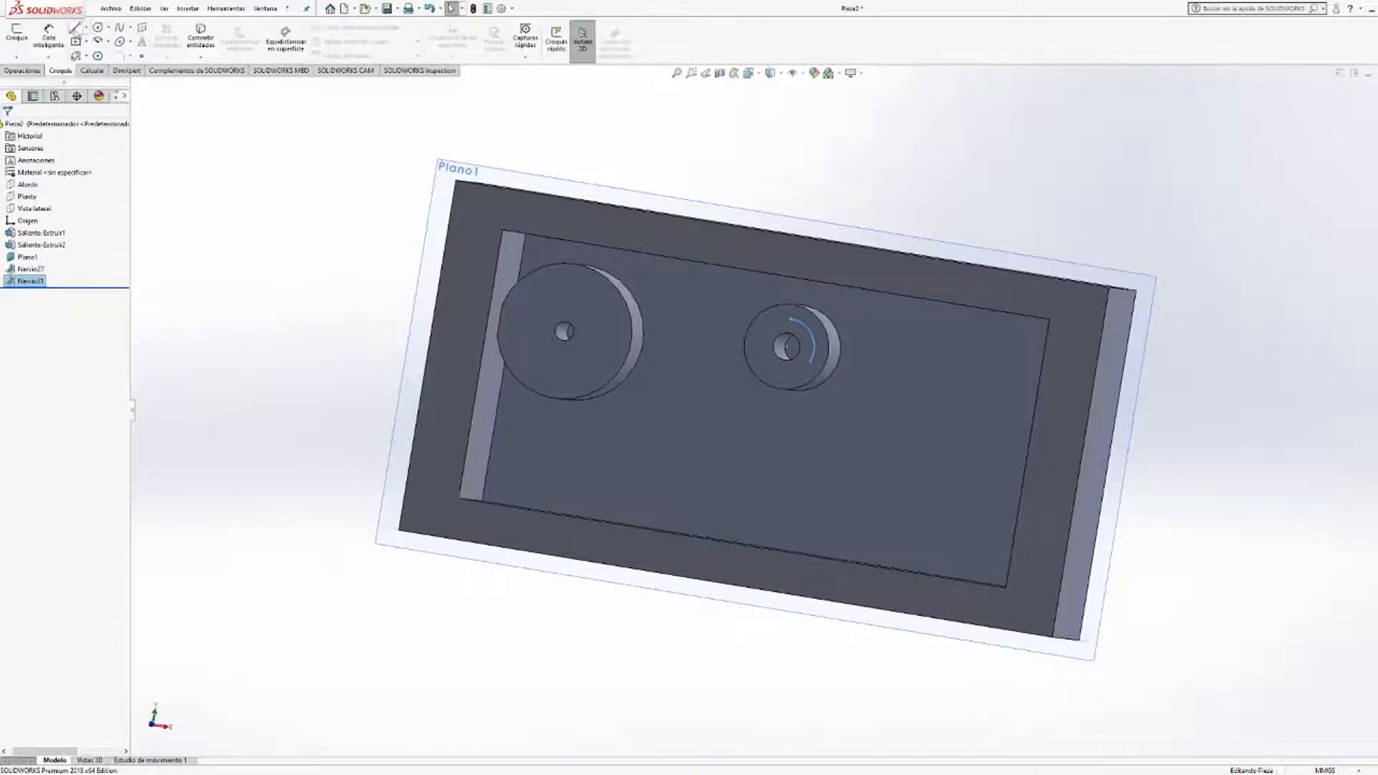
{"action": "left_click", "coordinate": [75, 29]}
{"action": "left_click", "coordinate": [898, 459]}
{"action": "left_click", "coordinate": [908, 397]}
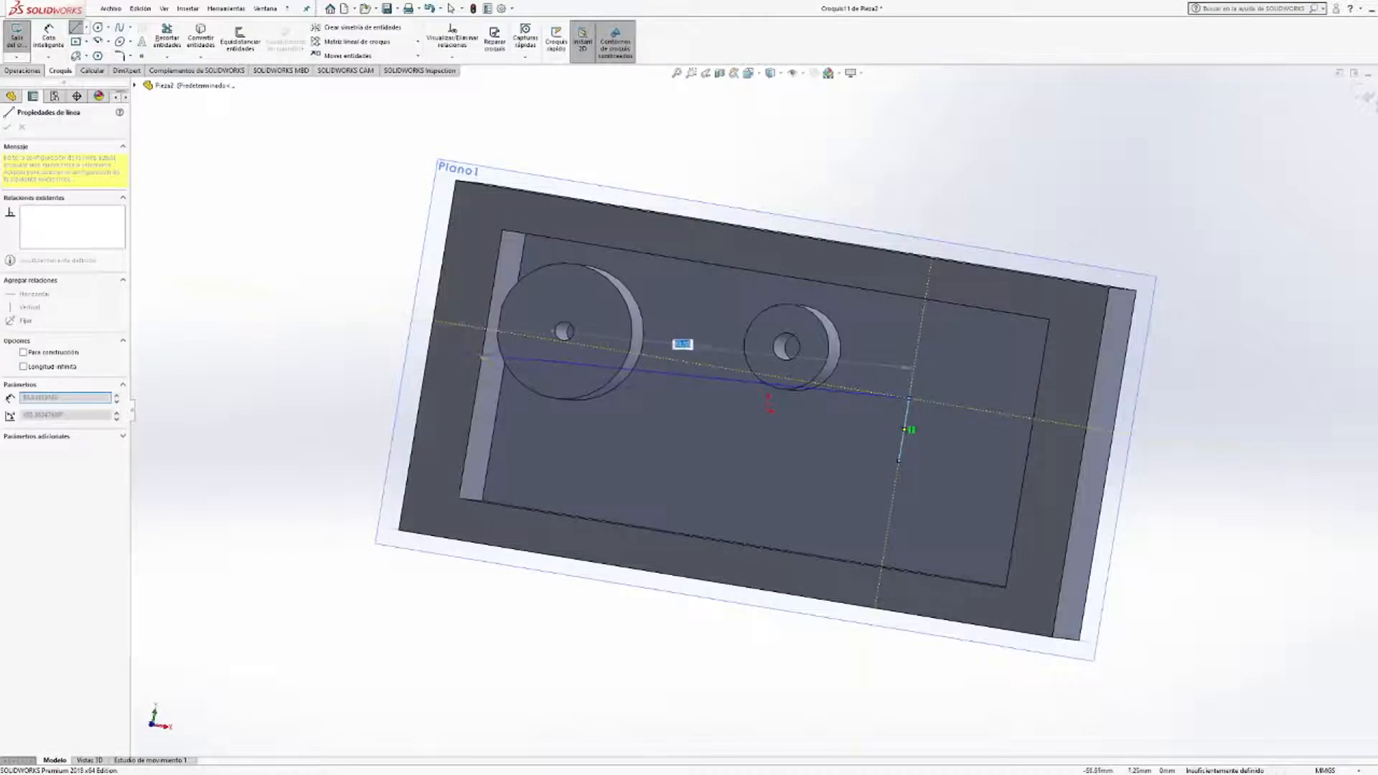
{"action": "key", "text": "Escape"}
{"action": "middle_click_drag", "start_coordinate": [454, 356], "coordinate": [381, 345]}
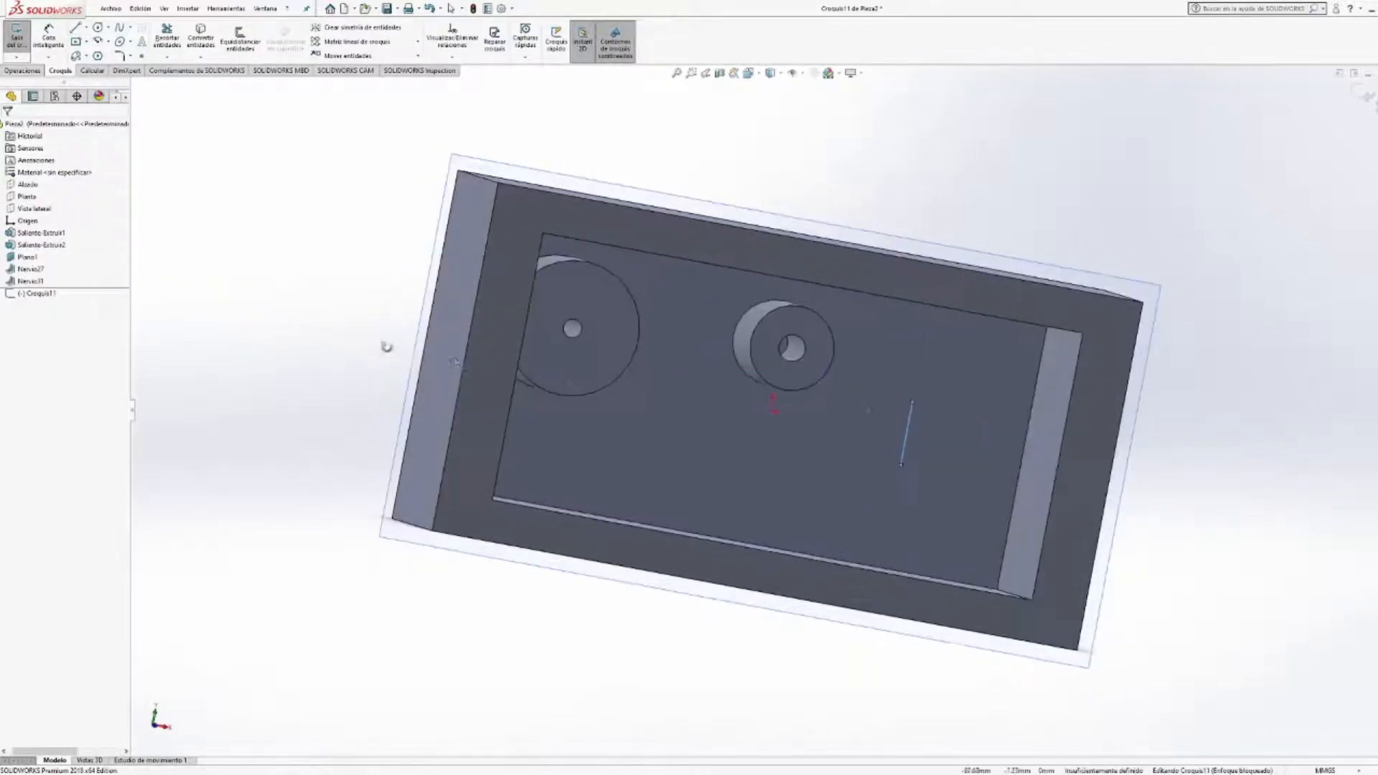
Add a short horizontal line from the vertical line's upper end toward the small cylinder, forming an open corner profile.
{"action": "left_click", "coordinate": [911, 402]}
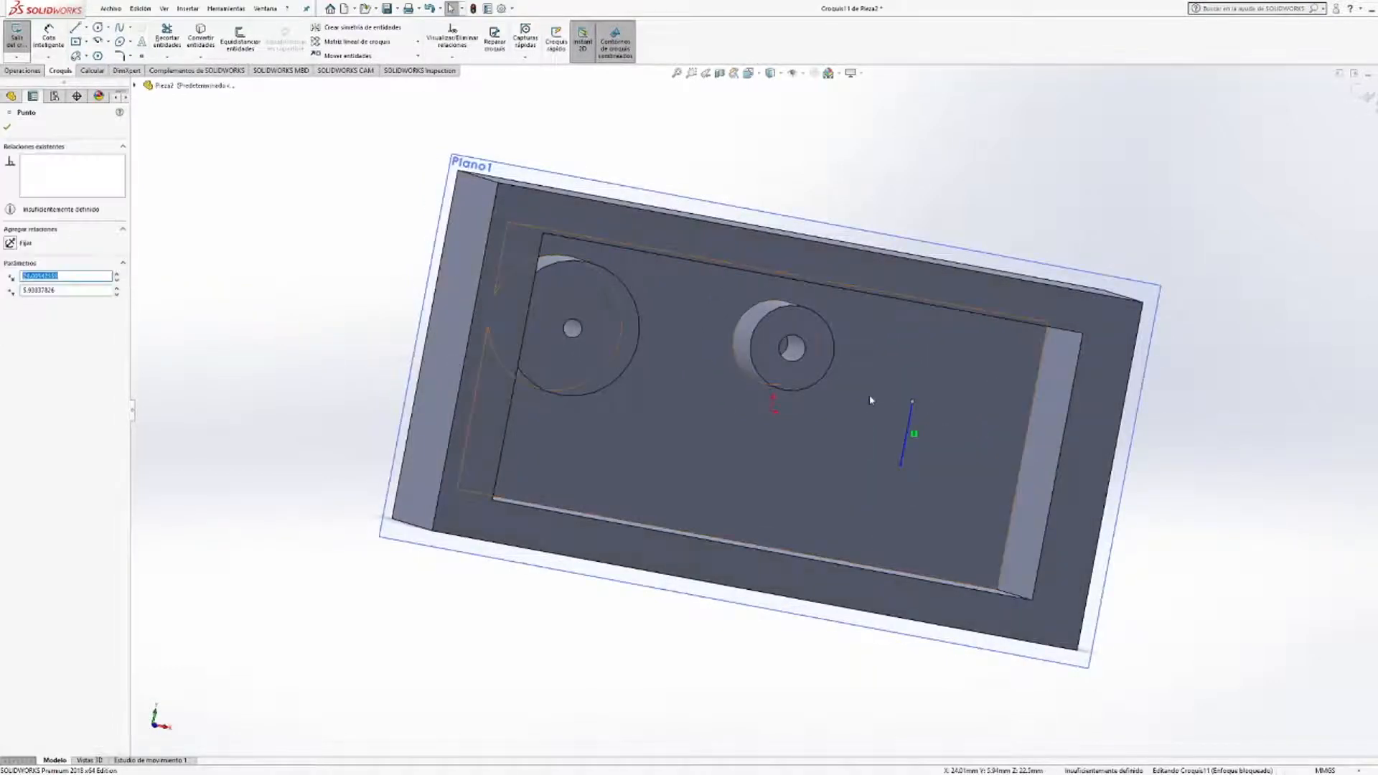
{"action": "left_click", "coordinate": [269, 271]}
{"action": "left_click", "coordinate": [76, 28]}
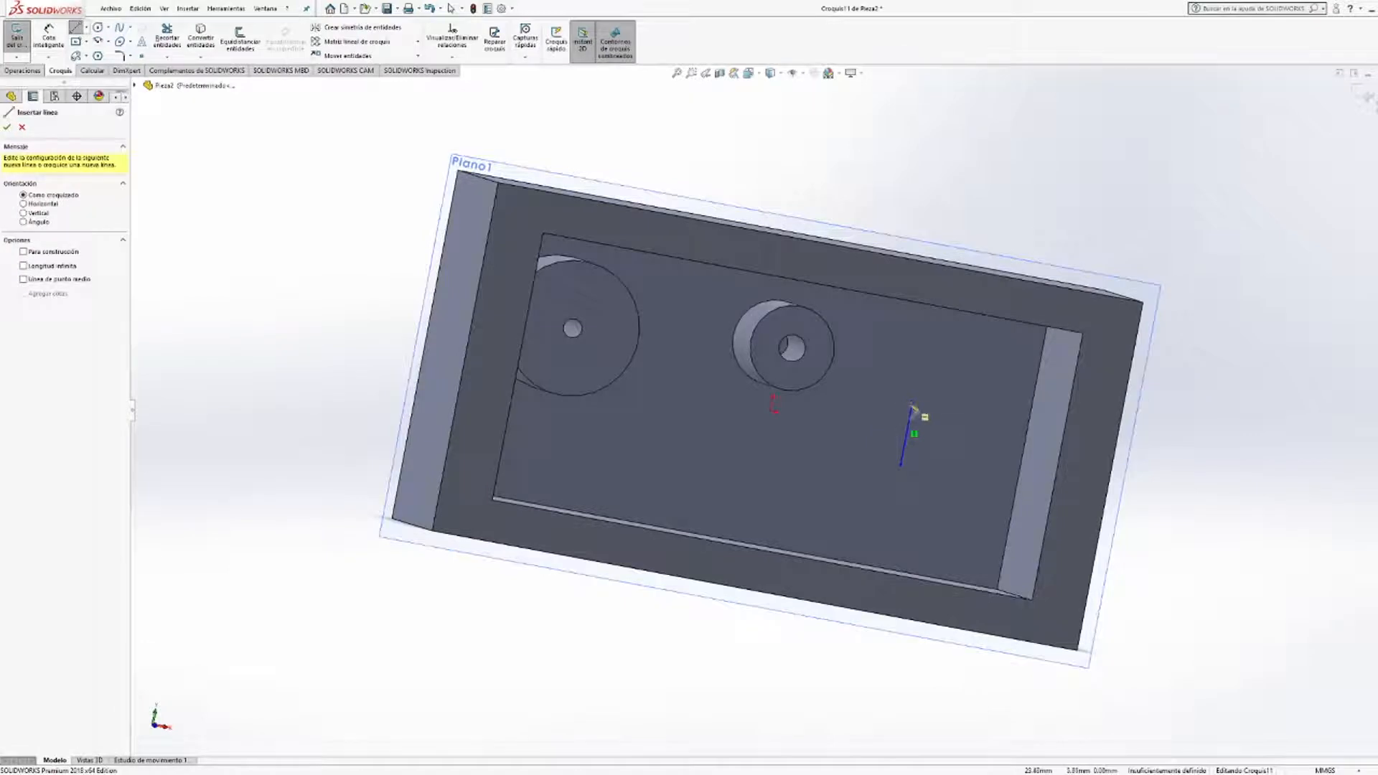
{"action": "left_click", "coordinate": [912, 401]}
{"action": "left_click", "coordinate": [847, 389]}
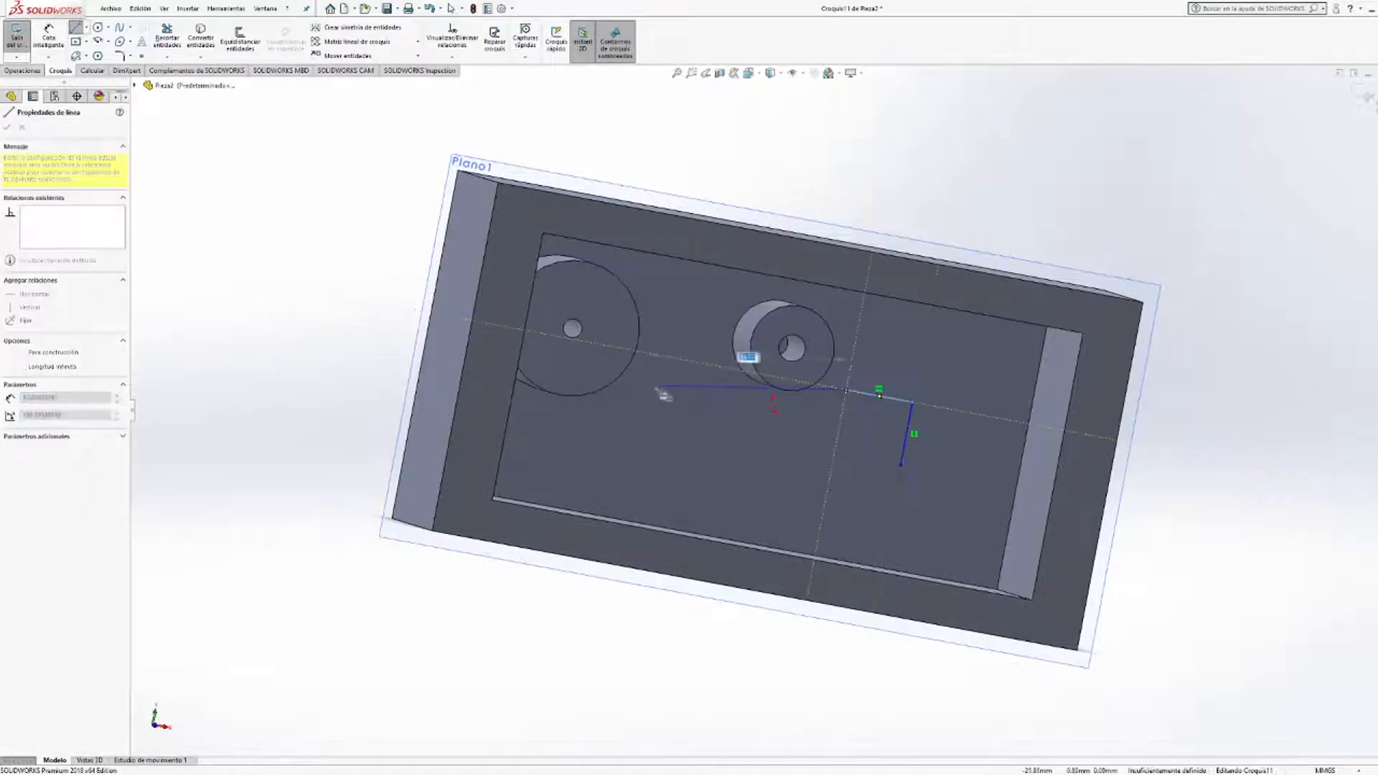
{"action": "key", "text": "Escape"}
{"action": "middle_click_drag", "start_coordinate": [304, 306], "coordinate": [284, 276]}
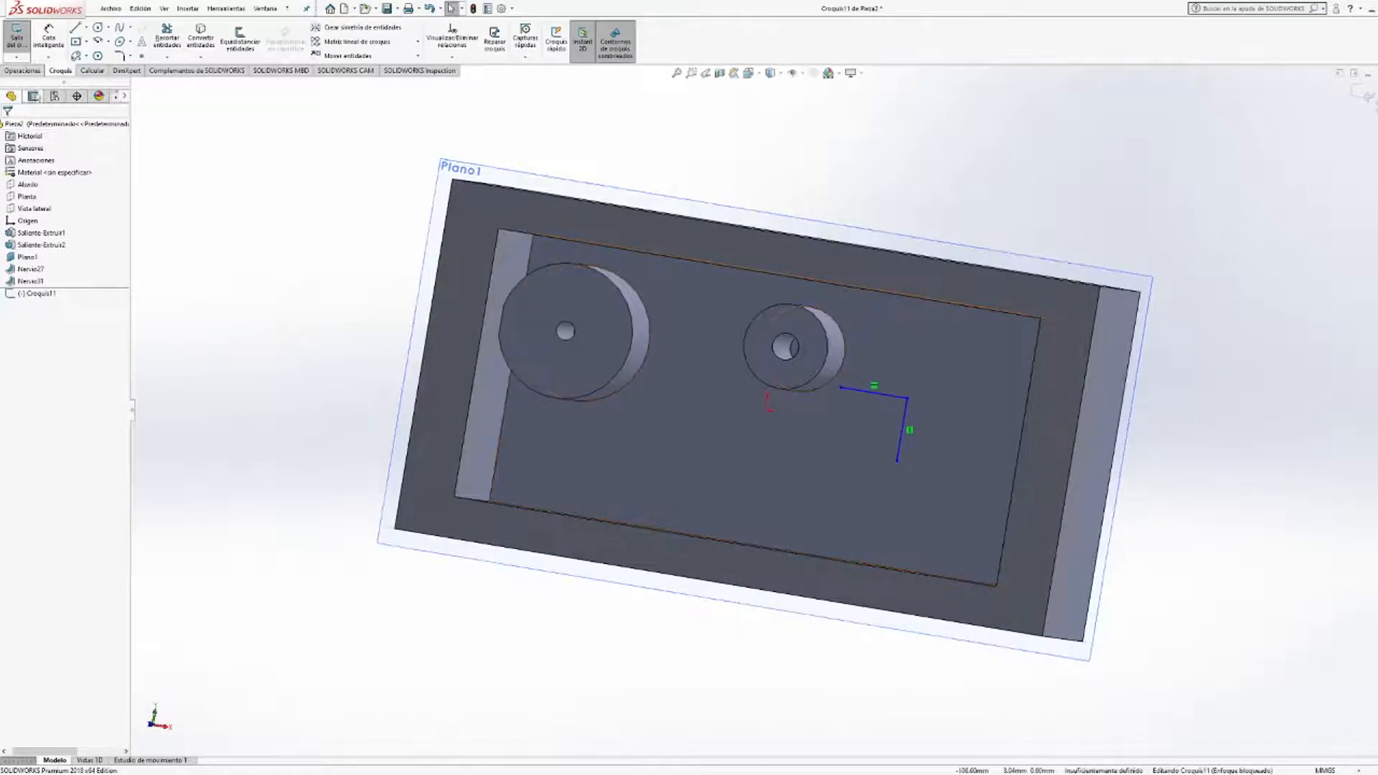
Try a 5 mm both-sided rib from the two-line profile extruded parallel to the sketch, and undo it after inspection.
{"action": "left_click", "coordinate": [23, 70]}
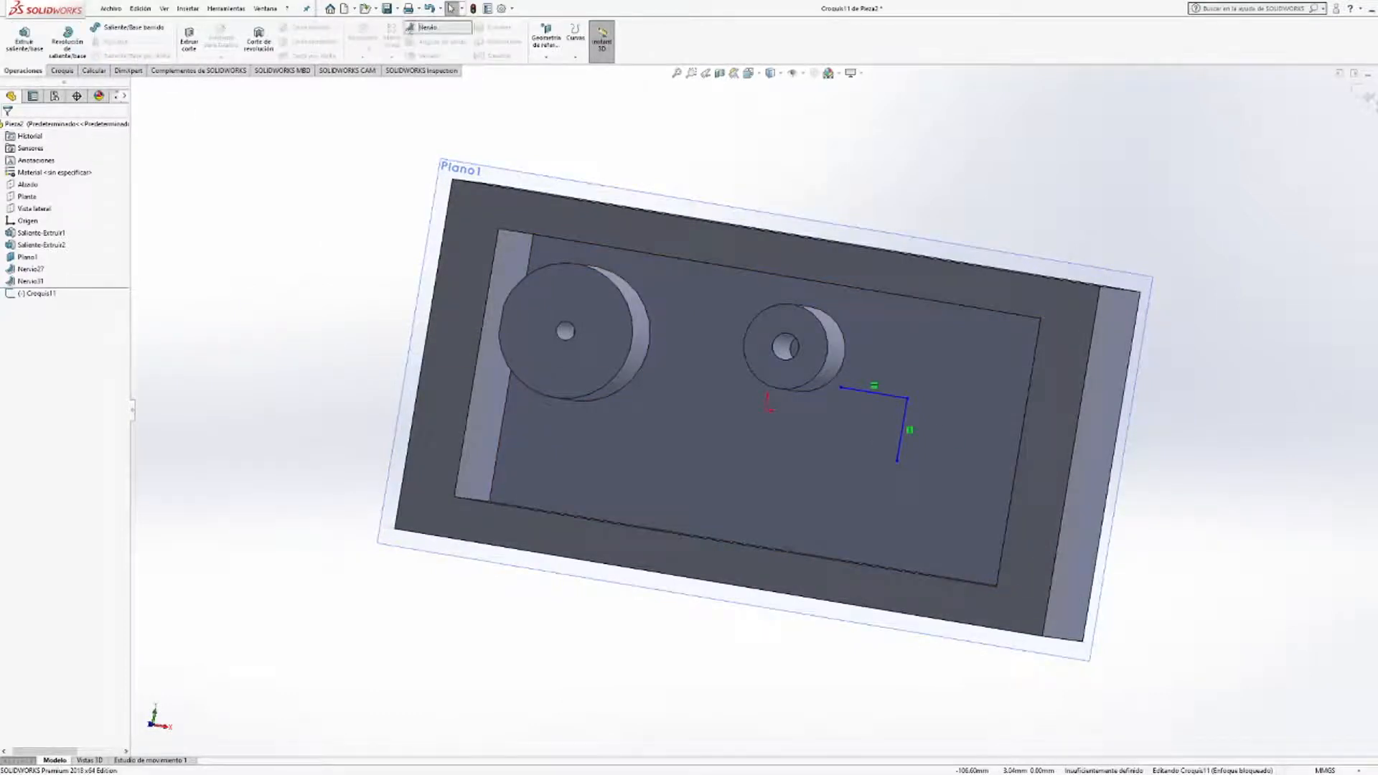
{"action": "left_click", "coordinate": [423, 27]}
{"action": "left_click", "coordinate": [26, 217]}
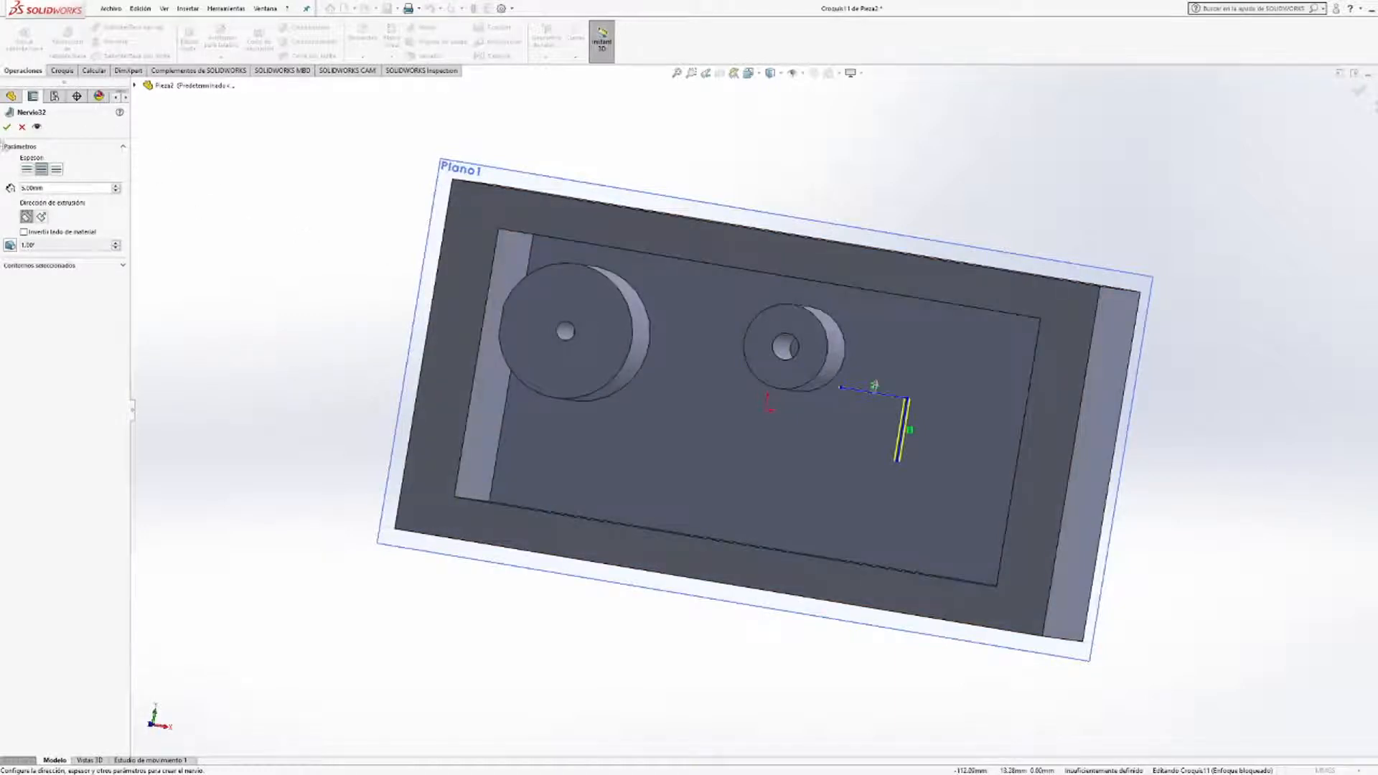
{"action": "left_click", "coordinate": [8, 127]}
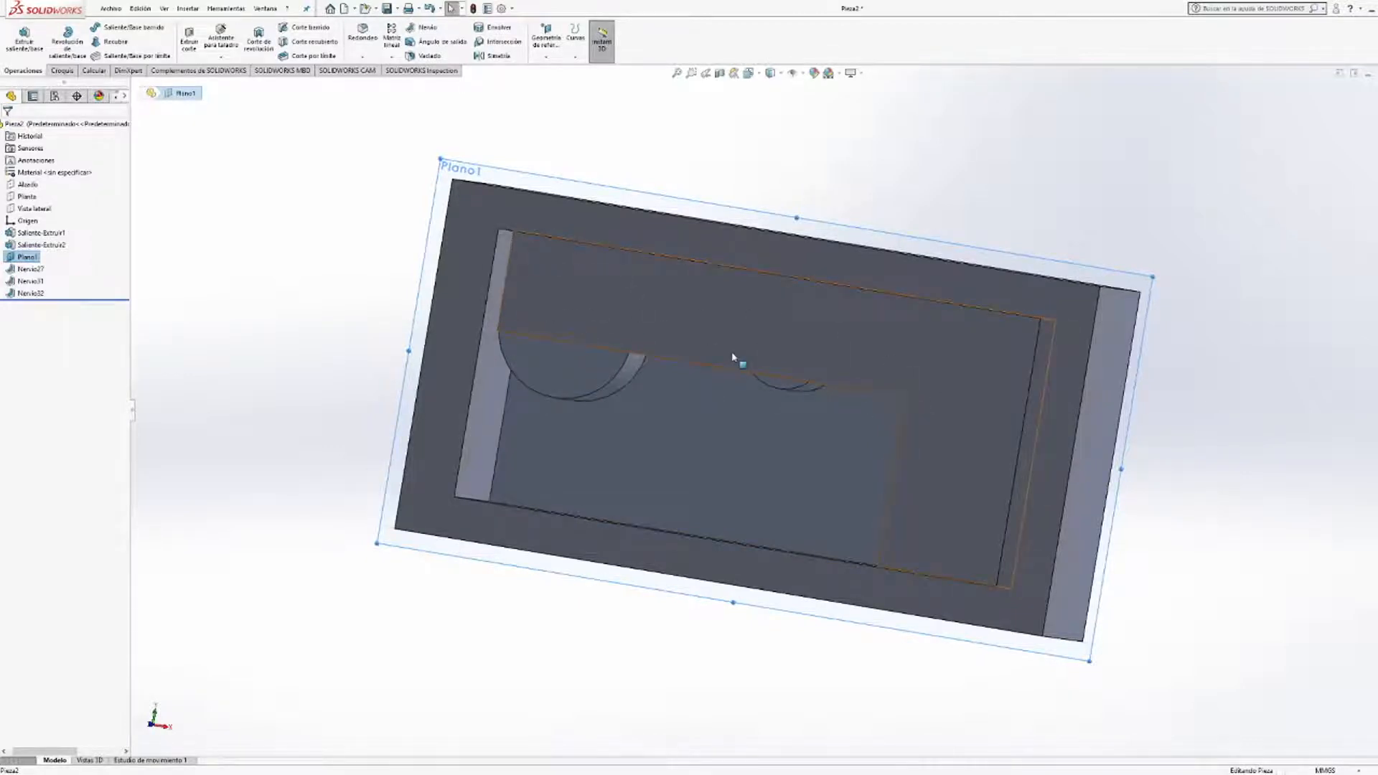
{"action": "left_click", "coordinate": [331, 280]}
{"action": "mouse_move", "coordinate": [334, 128]}
{"action": "middle_mouse_down"}
{"action": "mouse_move", "coordinate": [363, 231]}
{"action": "mouse_move", "coordinate": [422, 246]}
{"action": "mouse_move", "coordinate": [327, 435]}
{"action": "middle_mouse_up"}
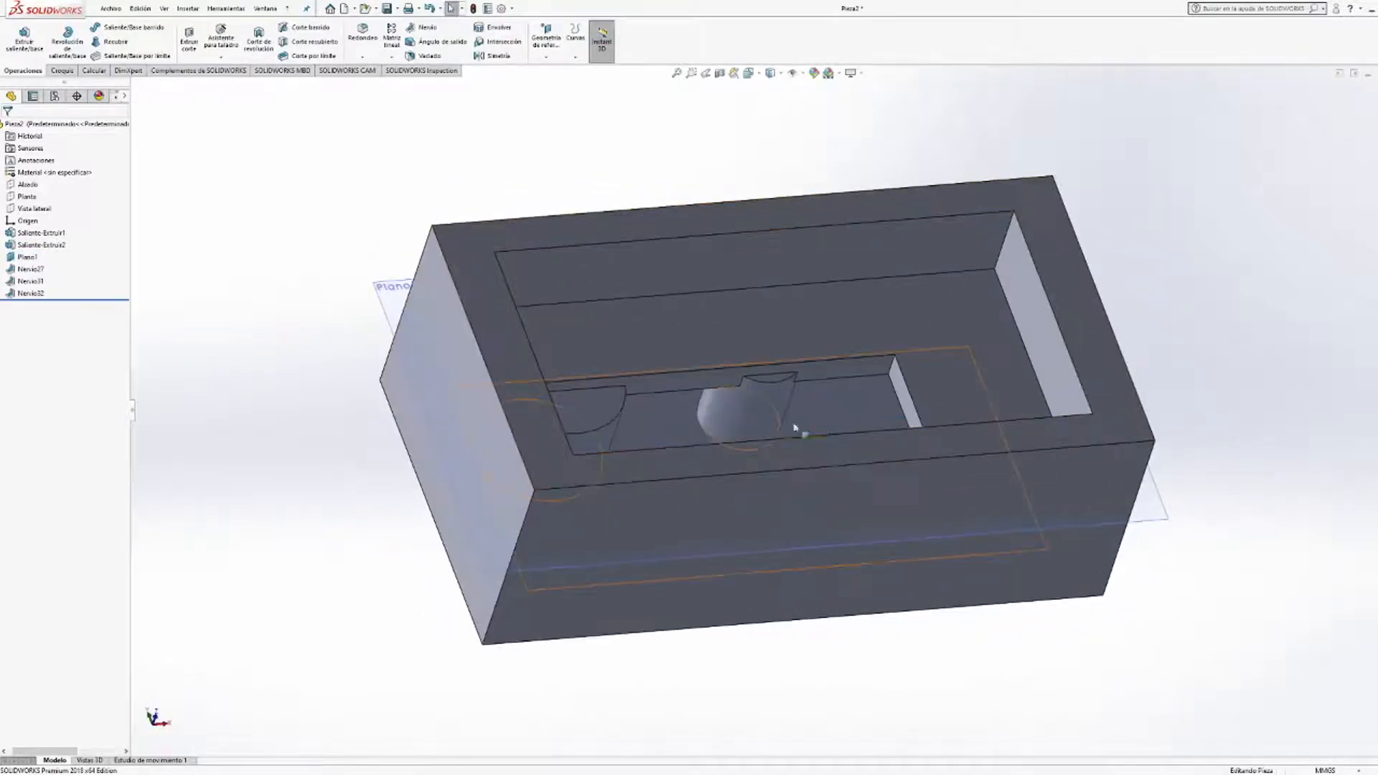
{"action": "middle_click_drag", "start_coordinate": [787, 425], "coordinate": [182, 271]}
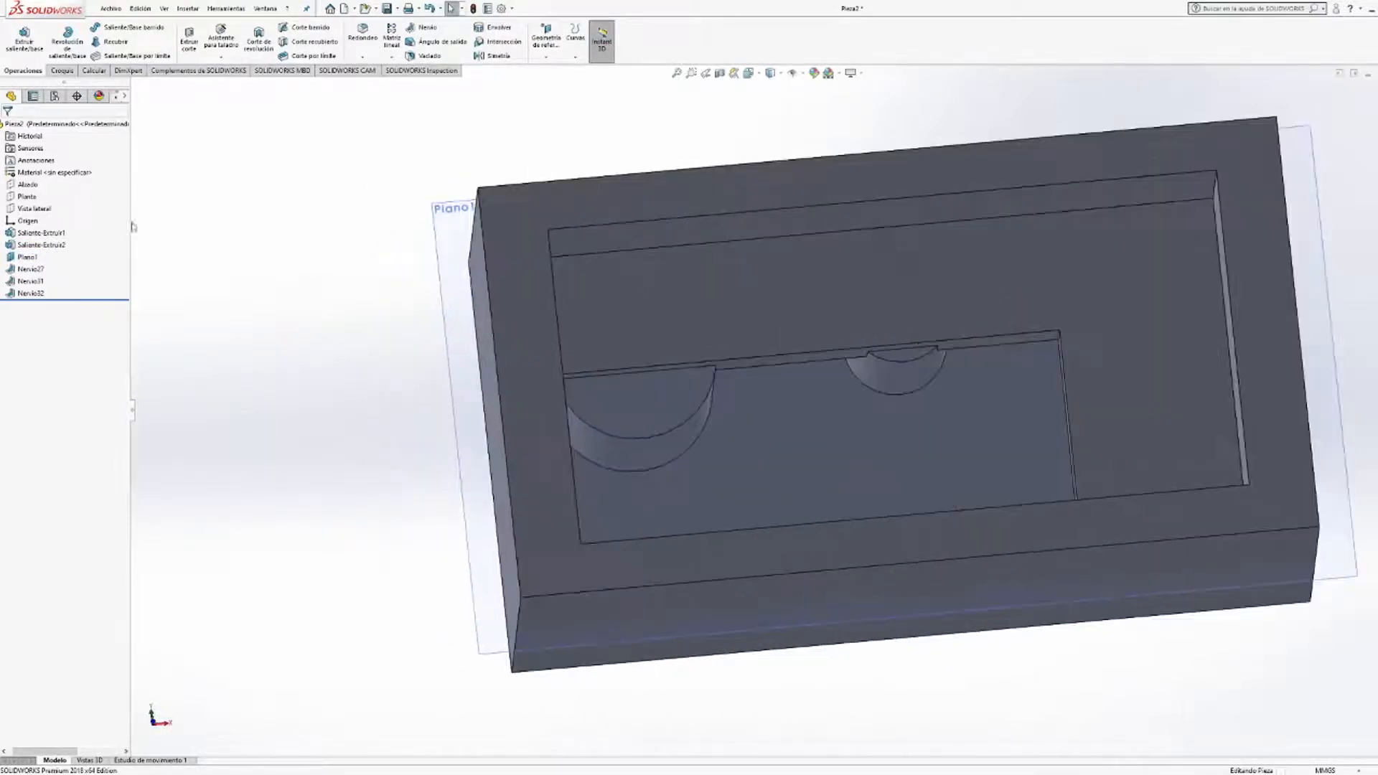
{"action": "scroll", "coordinate": [351, 282], "scroll_direction": "down", "scroll_amount": 1}
{"action": "key", "text": "ctrl+z"}
{"action": "key", "text": "ctrl+z"}
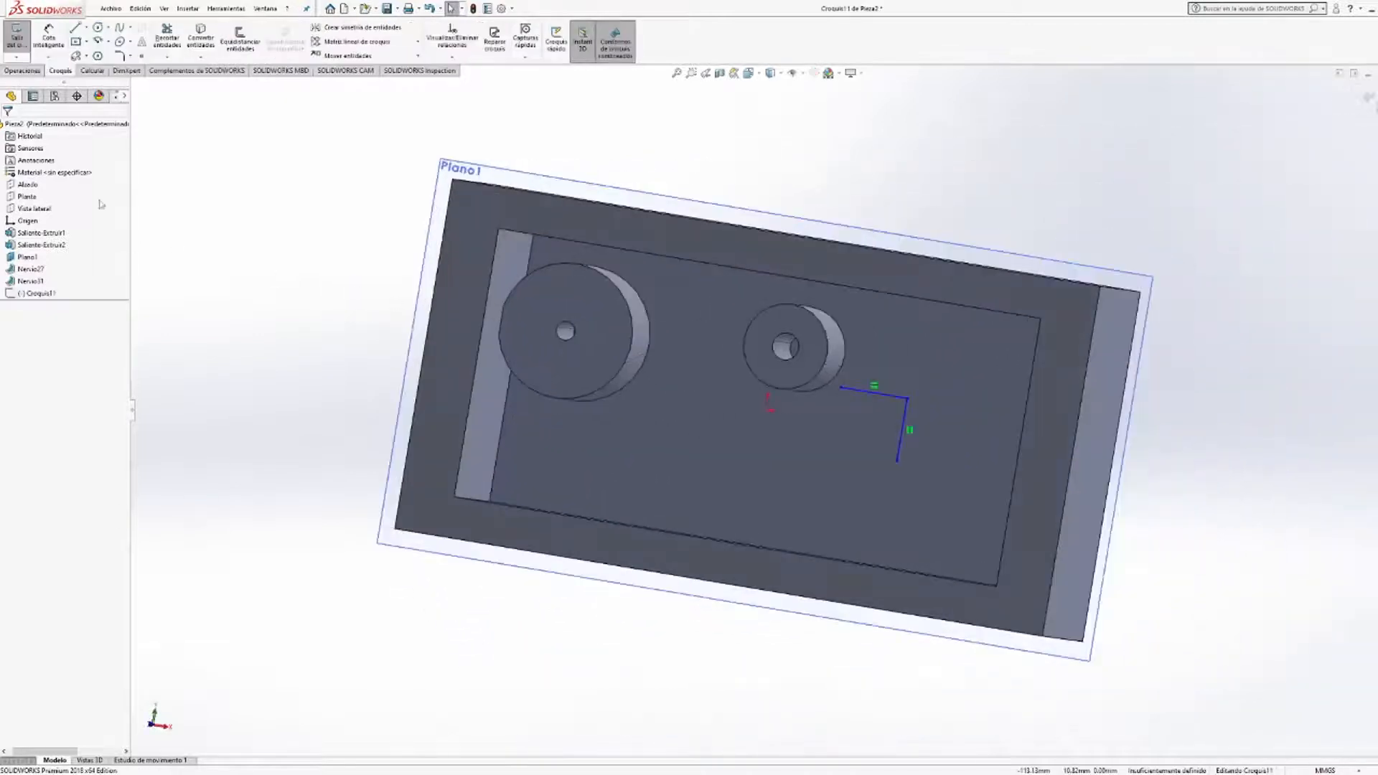
Try a 5 mm both-sided rib from the two-line profile, extruded normal to the sketch with the linear type, and undo it after inspection.
{"action": "left_click", "coordinate": [23, 70]}
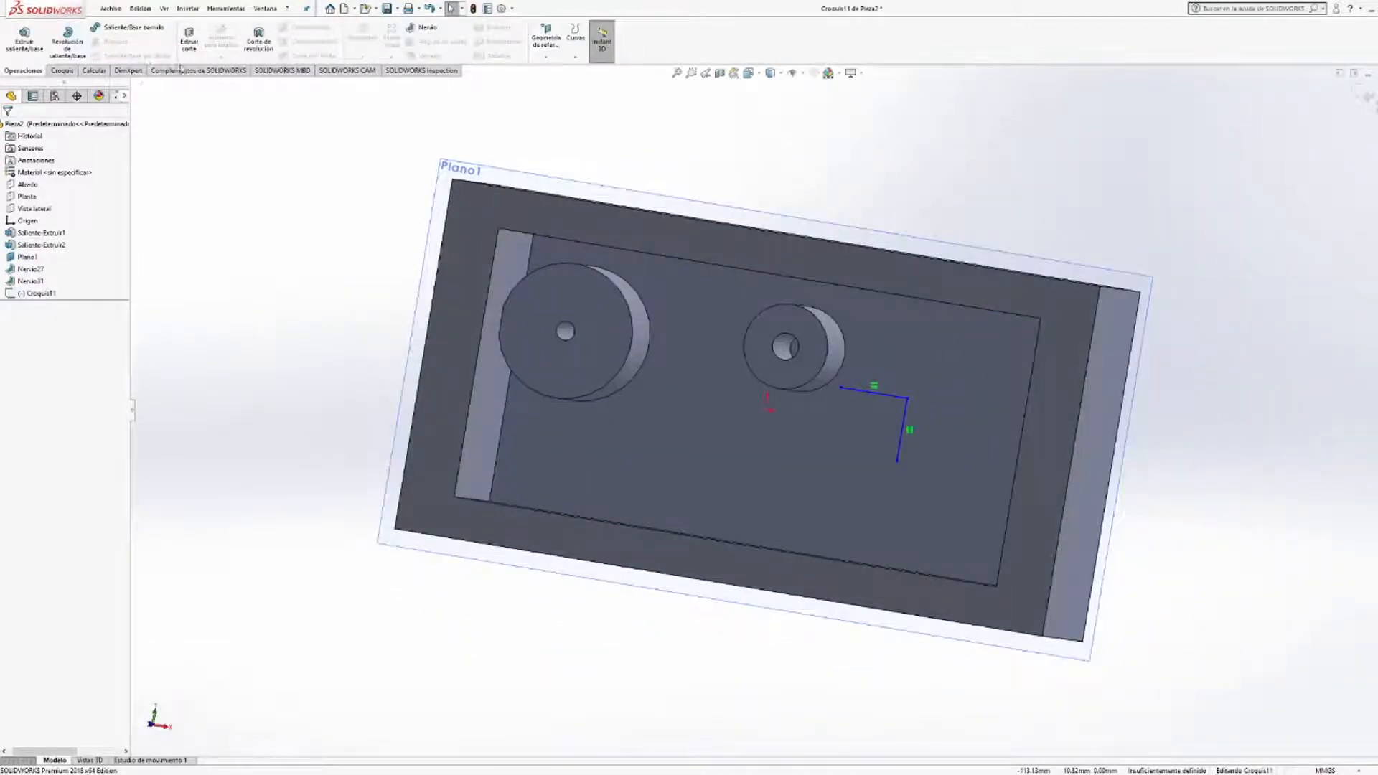
{"action": "left_click", "coordinate": [428, 29]}
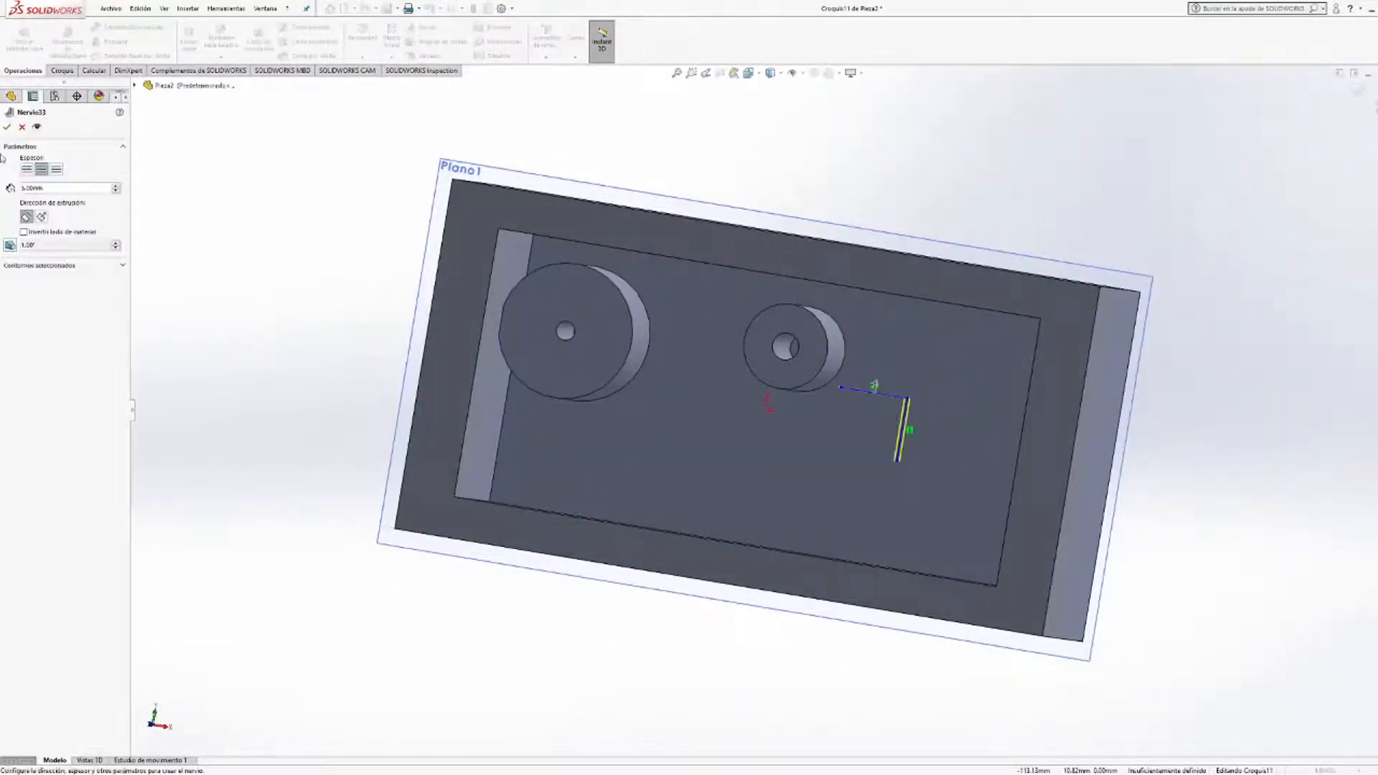
{"action": "left_click", "coordinate": [41, 218]}
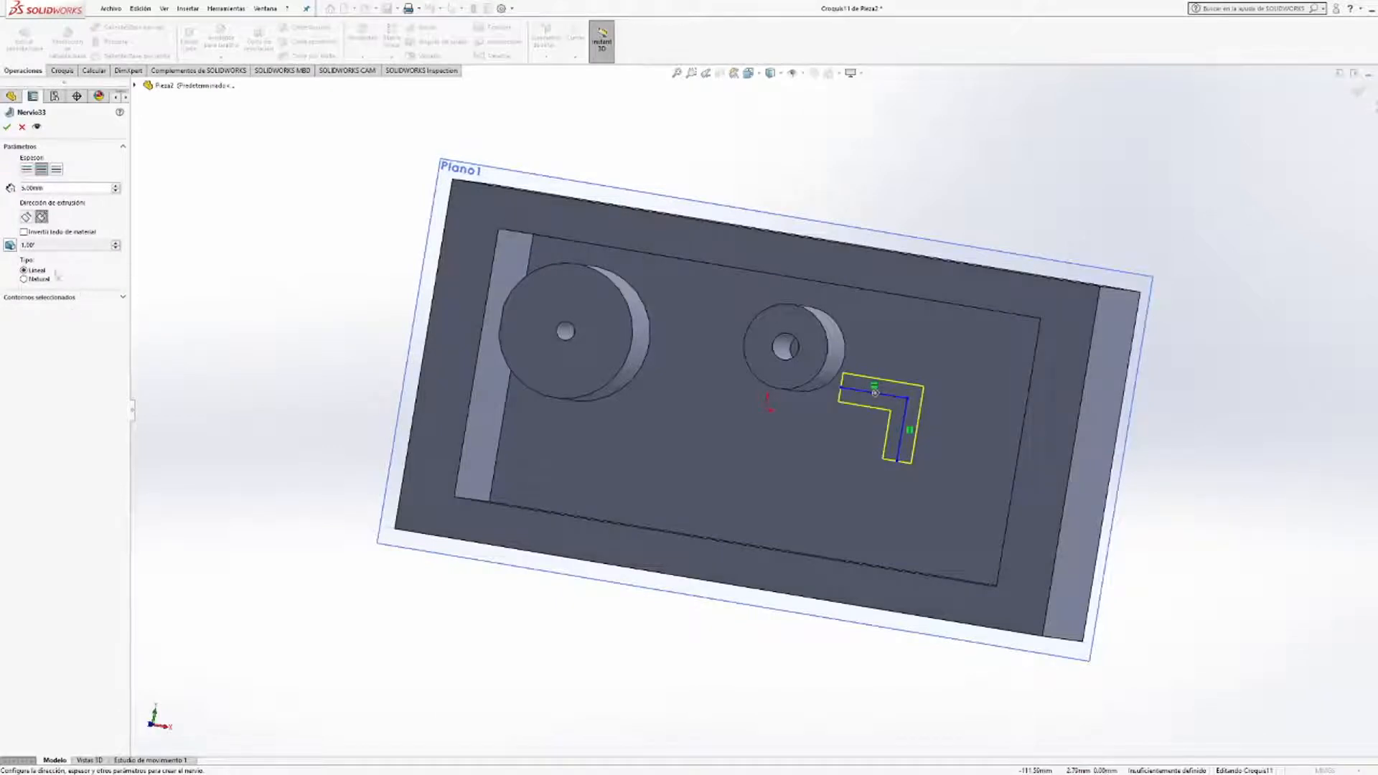
{"action": "left_click", "coordinate": [7, 126]}
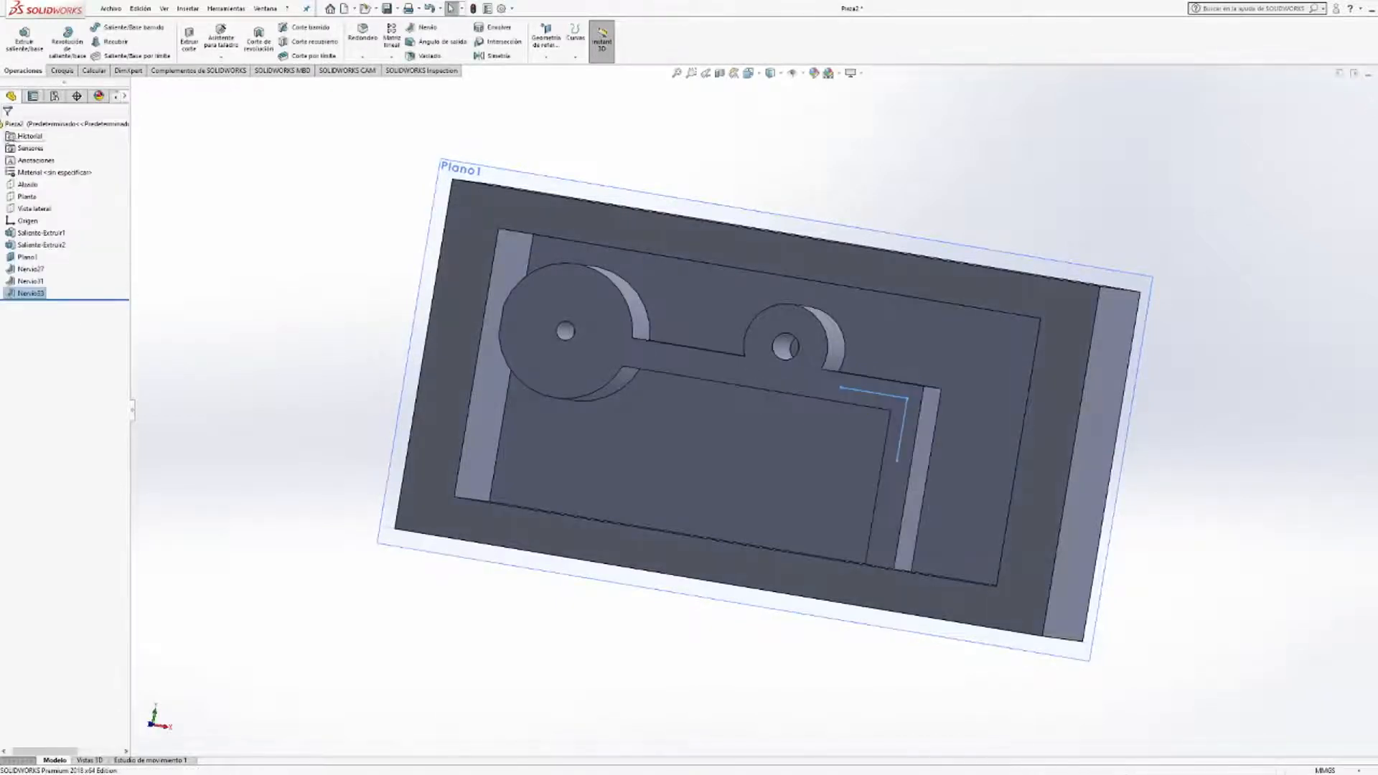
{"action": "middle_click_drag", "start_coordinate": [251, 365], "coordinate": [316, 354]}
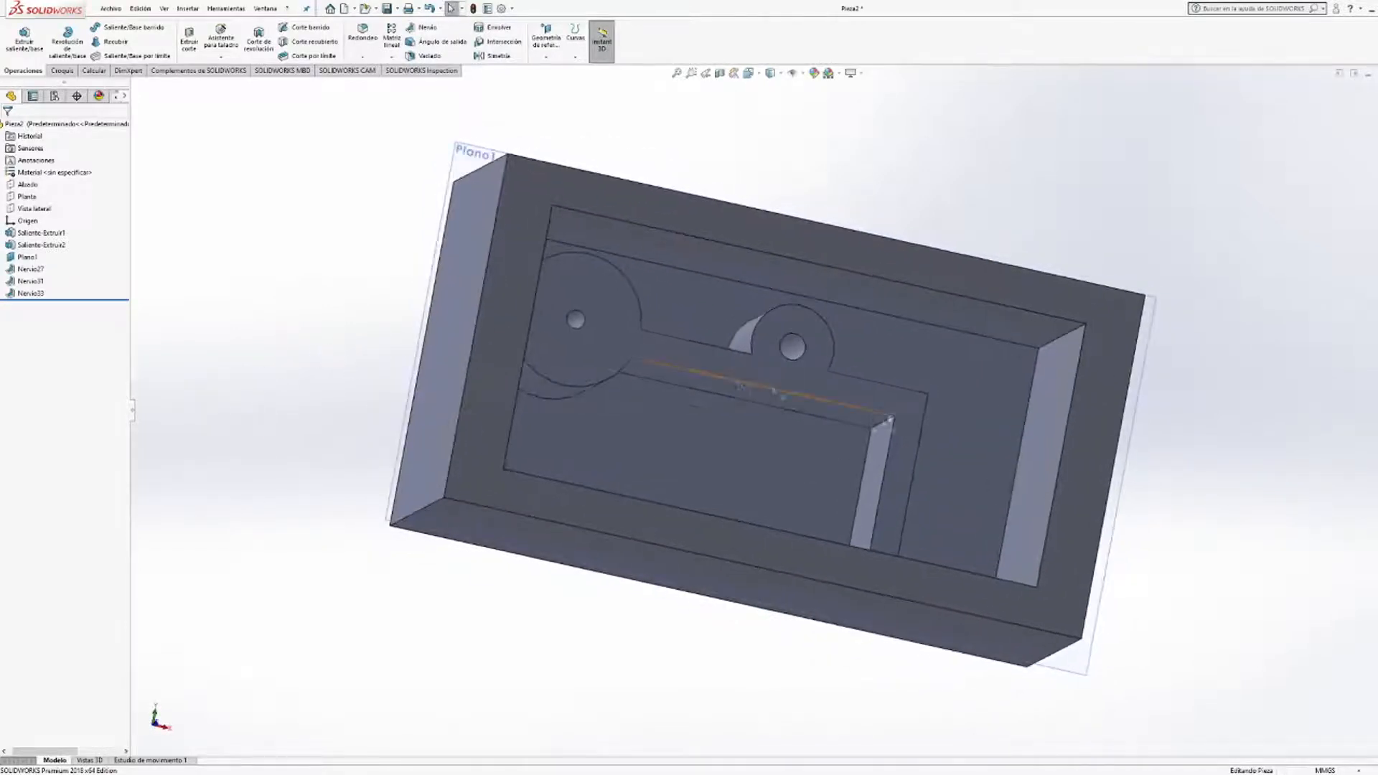
{"action": "middle_click_drag", "start_coordinate": [883, 425], "coordinate": [830, 396]}
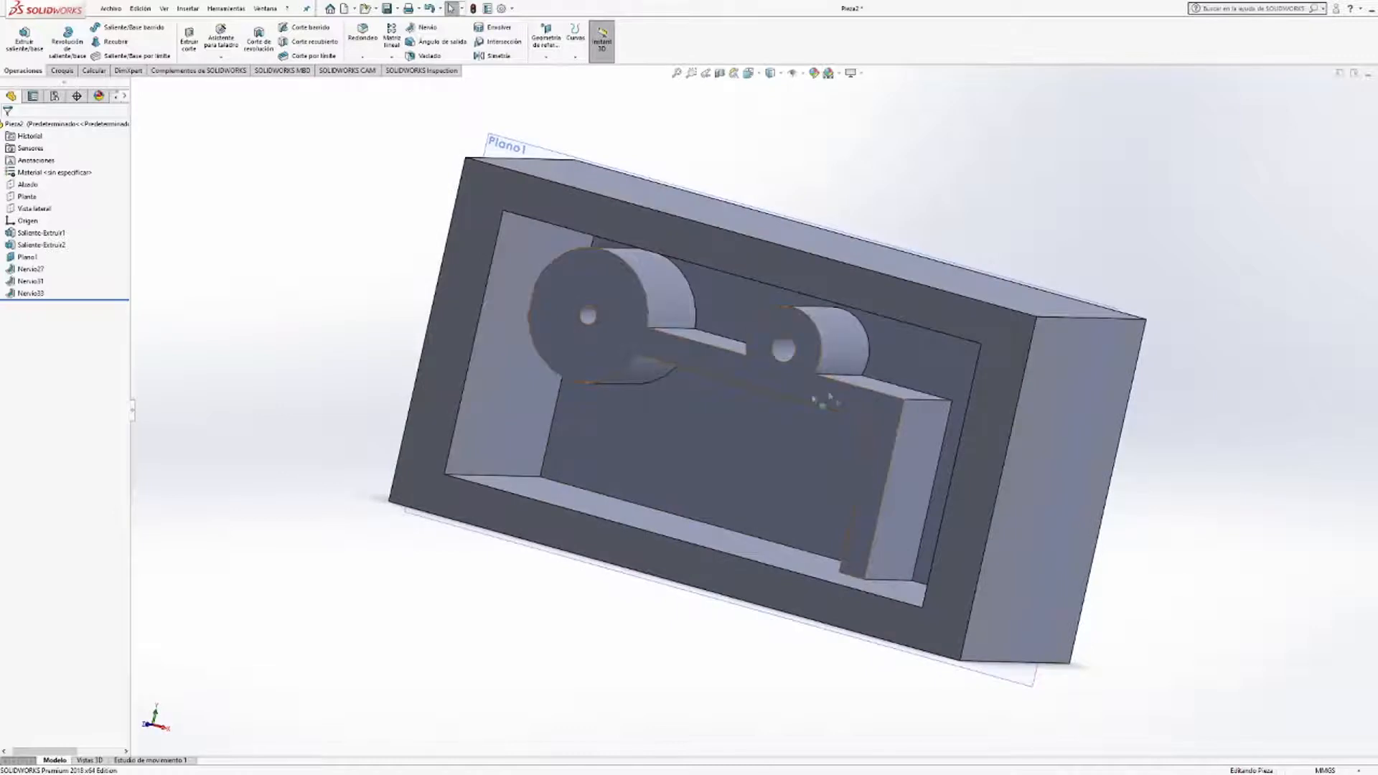
{"action": "middle_click_drag", "start_coordinate": [297, 373], "coordinate": [351, 397]}
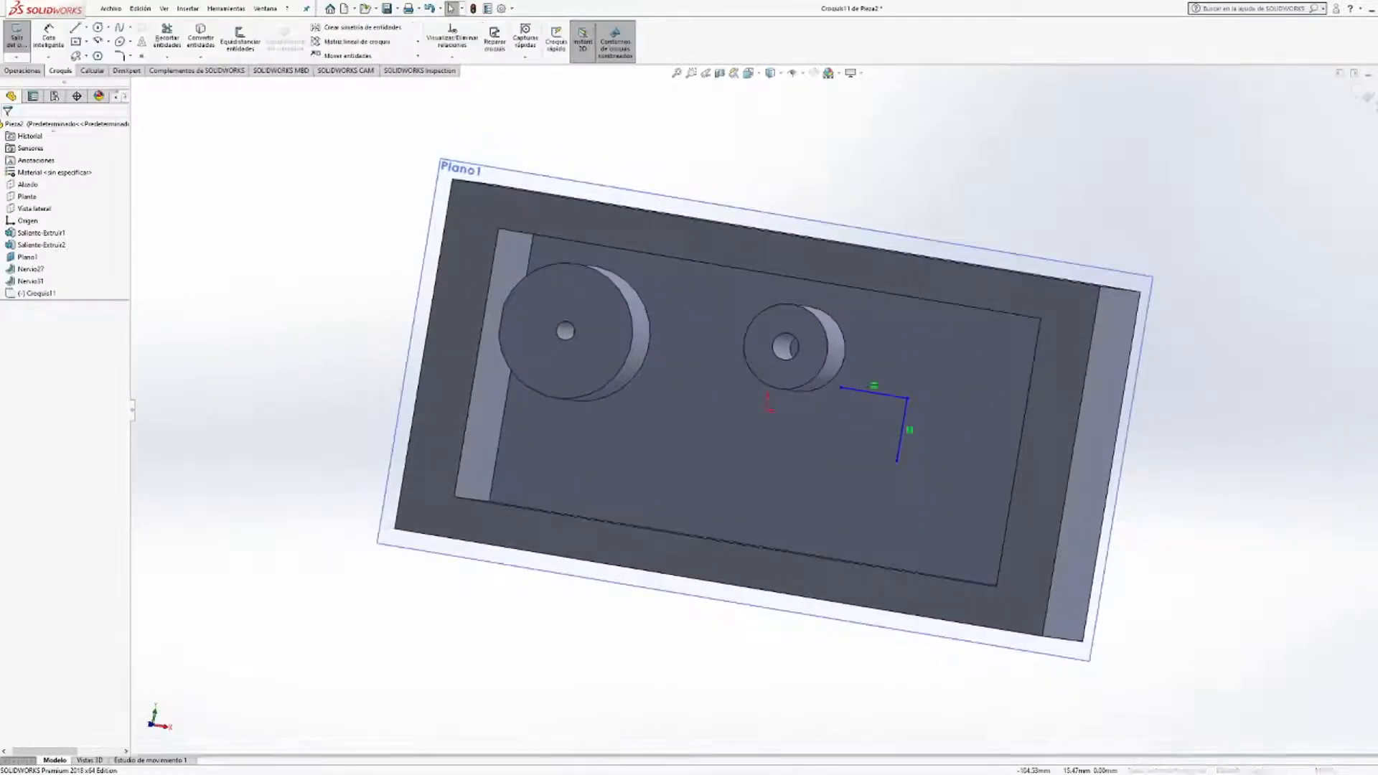
Create a 5 mm both-sided rib from the open corner profile, extruded normal to the sketch.
{"action": "left_click", "coordinate": [34, 74]}
{"action": "left_click", "coordinate": [415, 29]}
{"action": "left_click", "coordinate": [41, 217]}
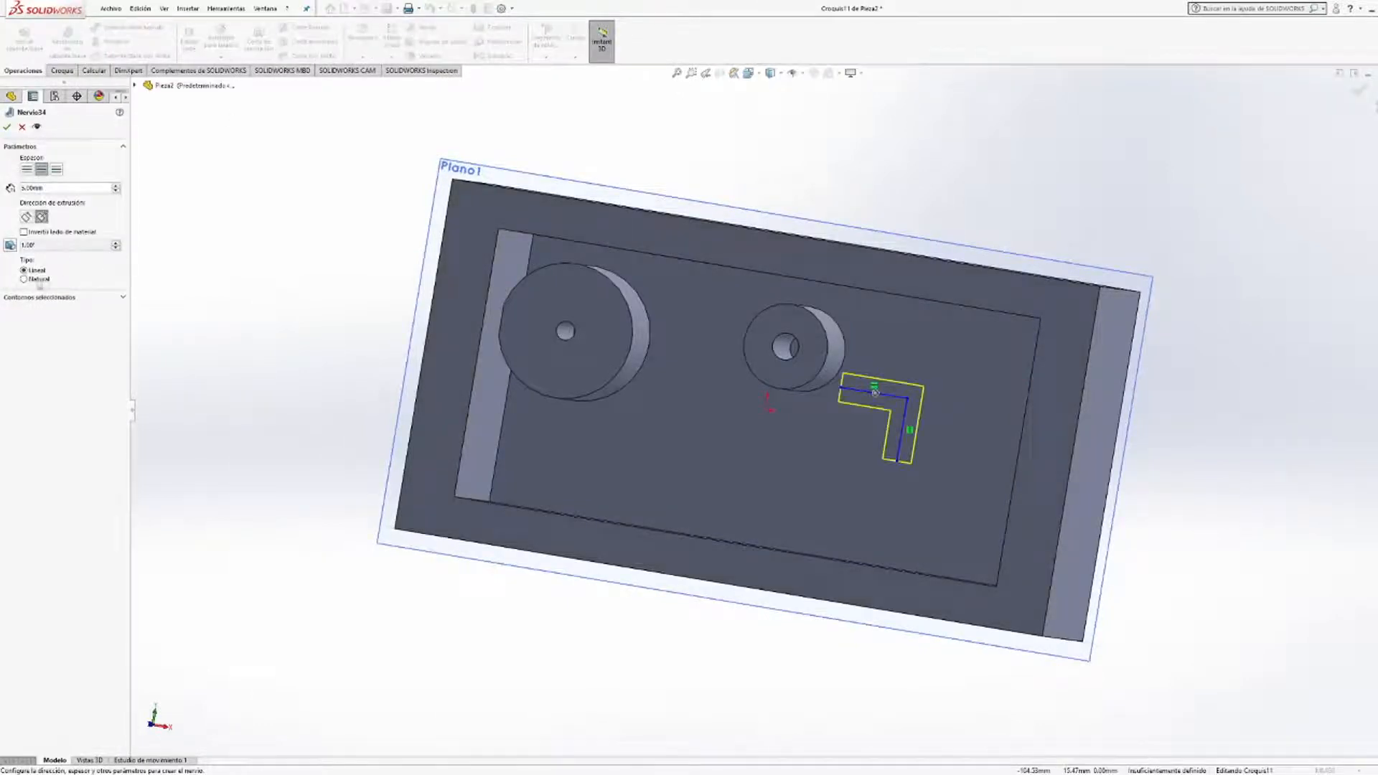
{"action": "left_click", "coordinate": [7, 127]}
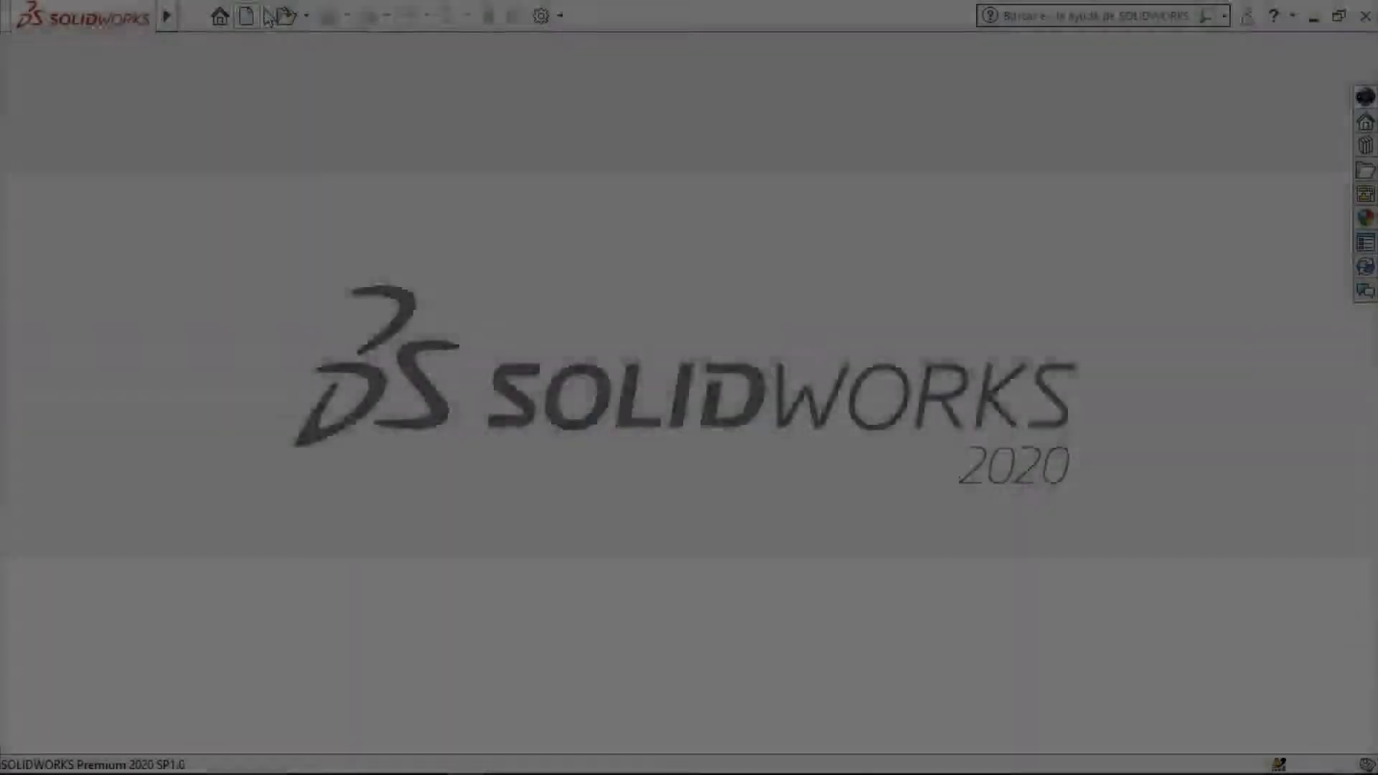
Create a new part document and set its units to MMGS (millimetre, gram, second).
{"action": "left_click", "coordinate": [266, 15]}
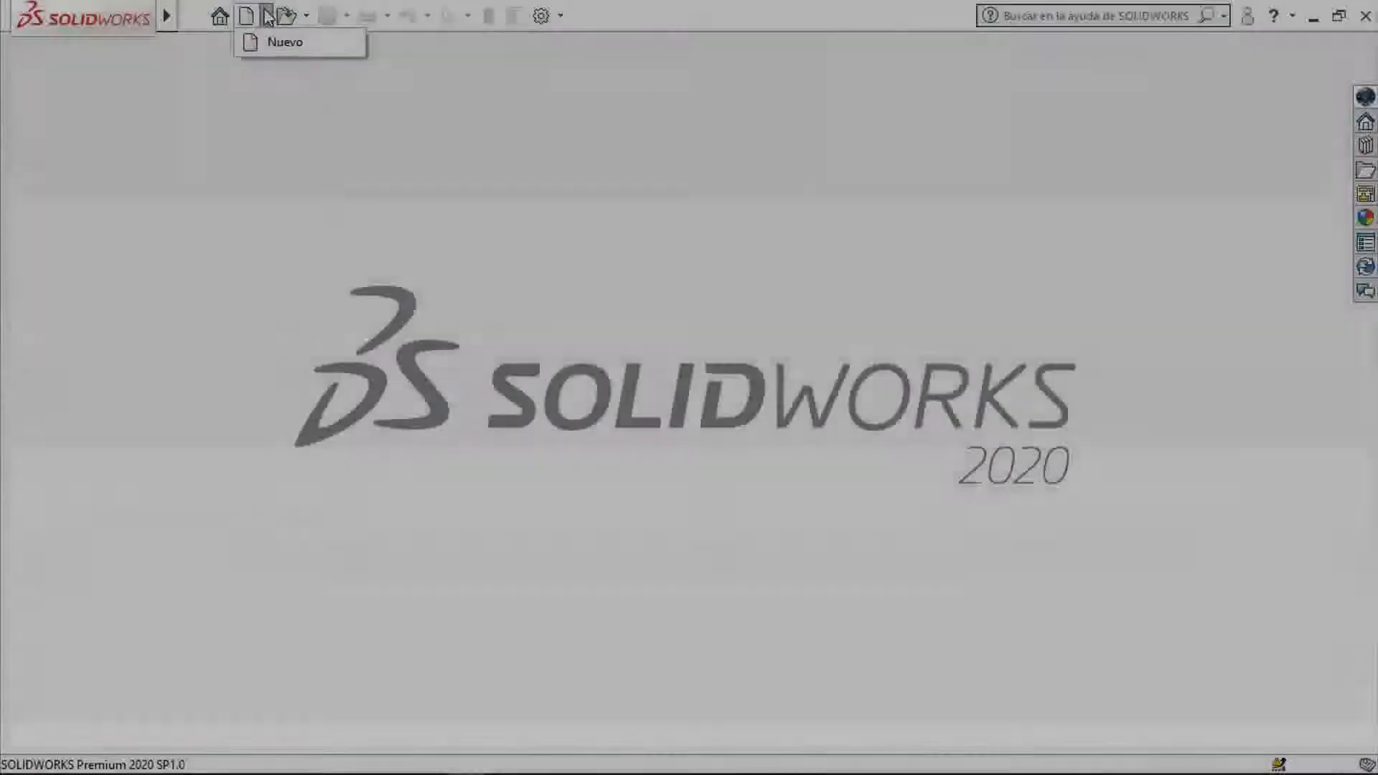
{"action": "left_click", "coordinate": [280, 42]}
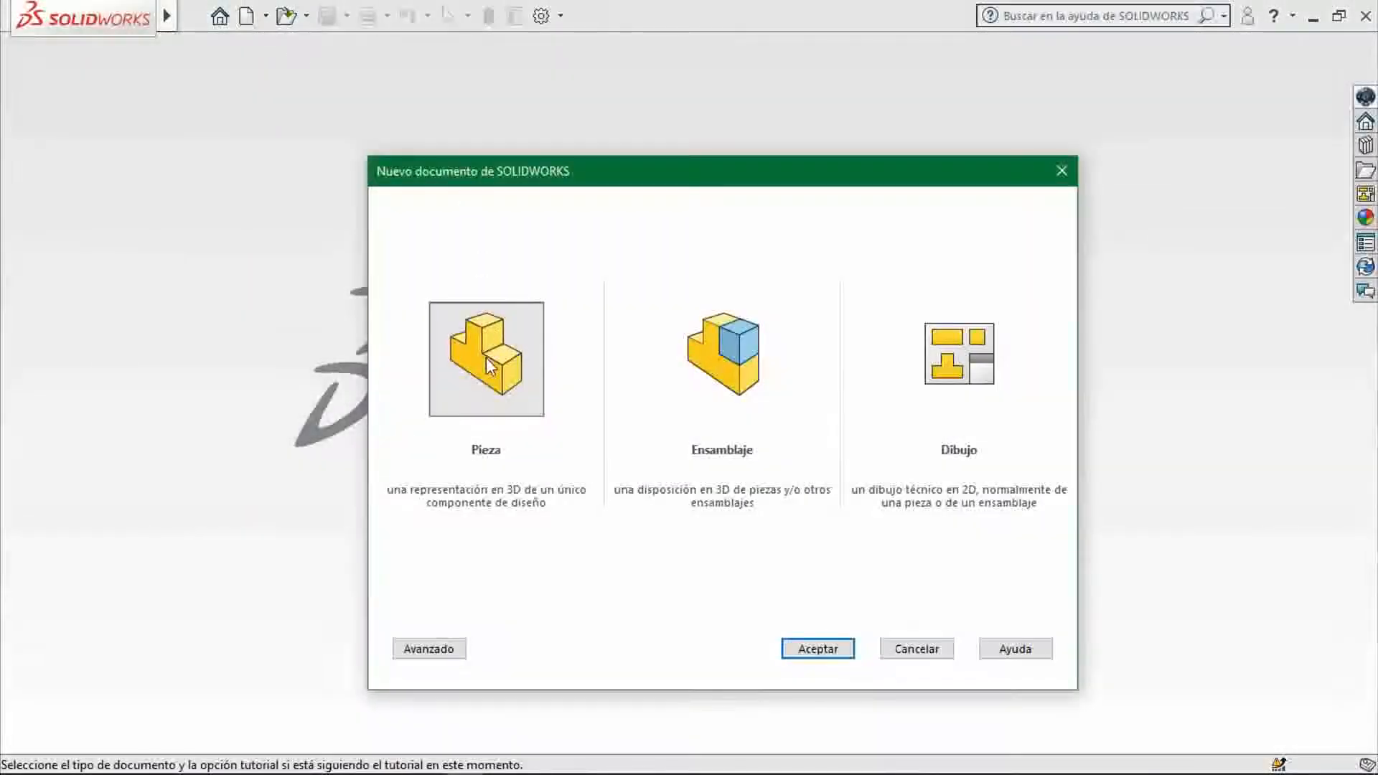
{"action": "left_click", "coordinate": [487, 366]}
{"action": "left_click", "coordinate": [818, 648]}
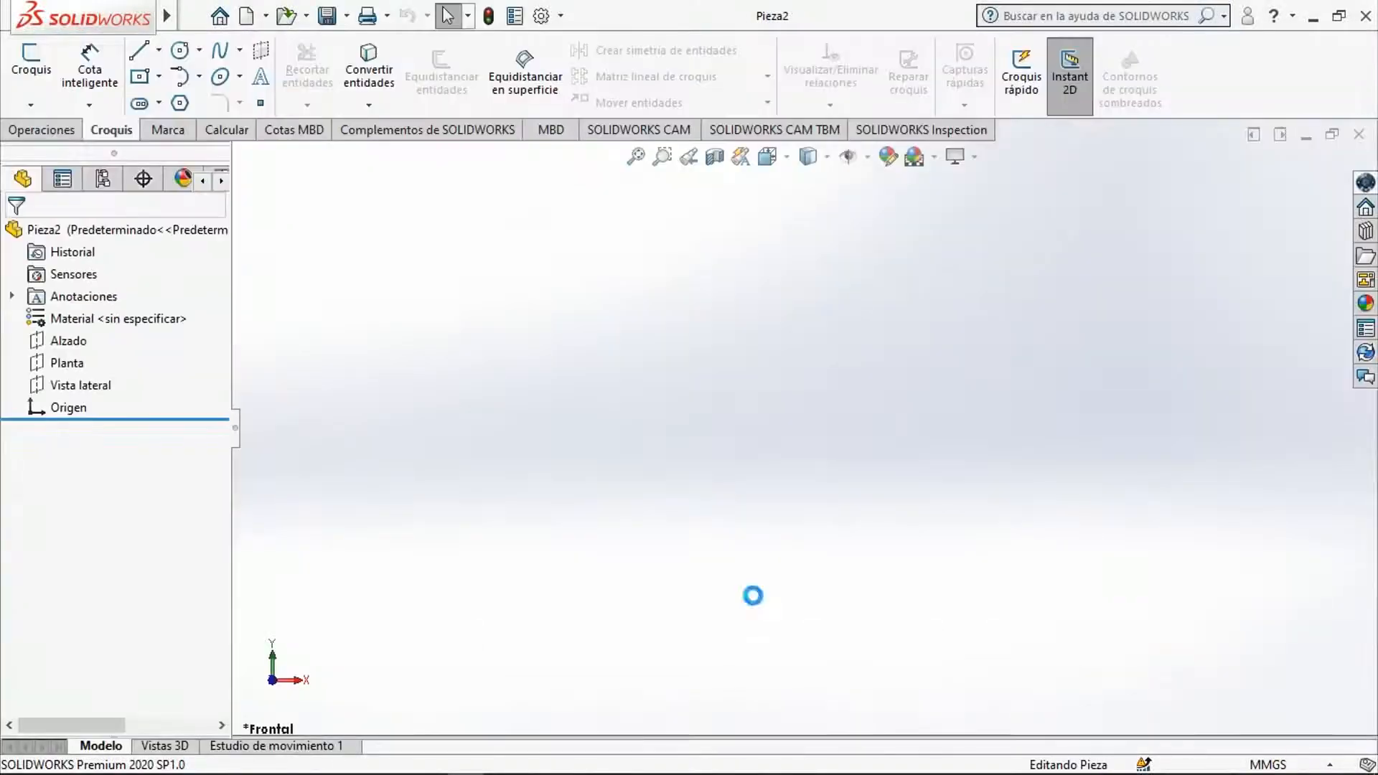
{"action": "left_click", "coordinate": [1268, 765]}
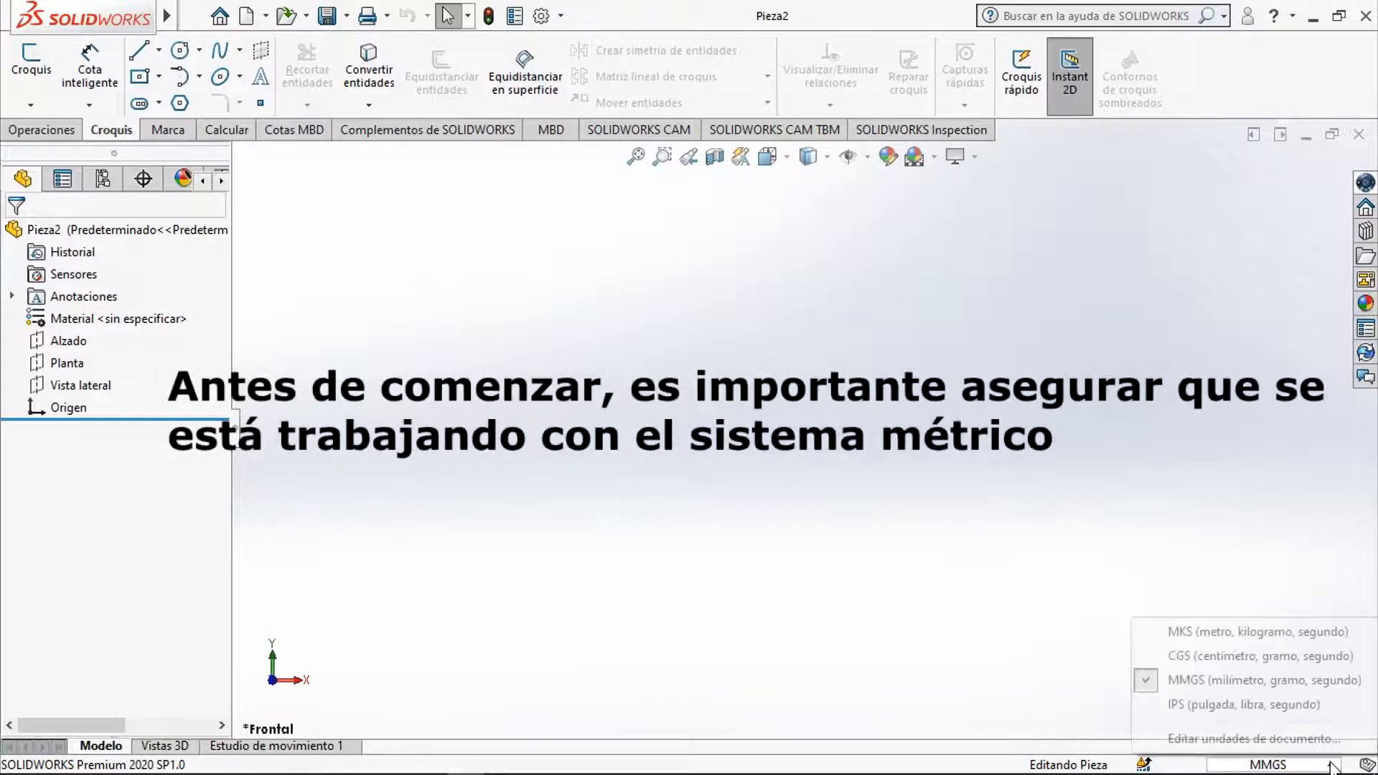
{"action": "left_click", "coordinate": [1266, 681]}
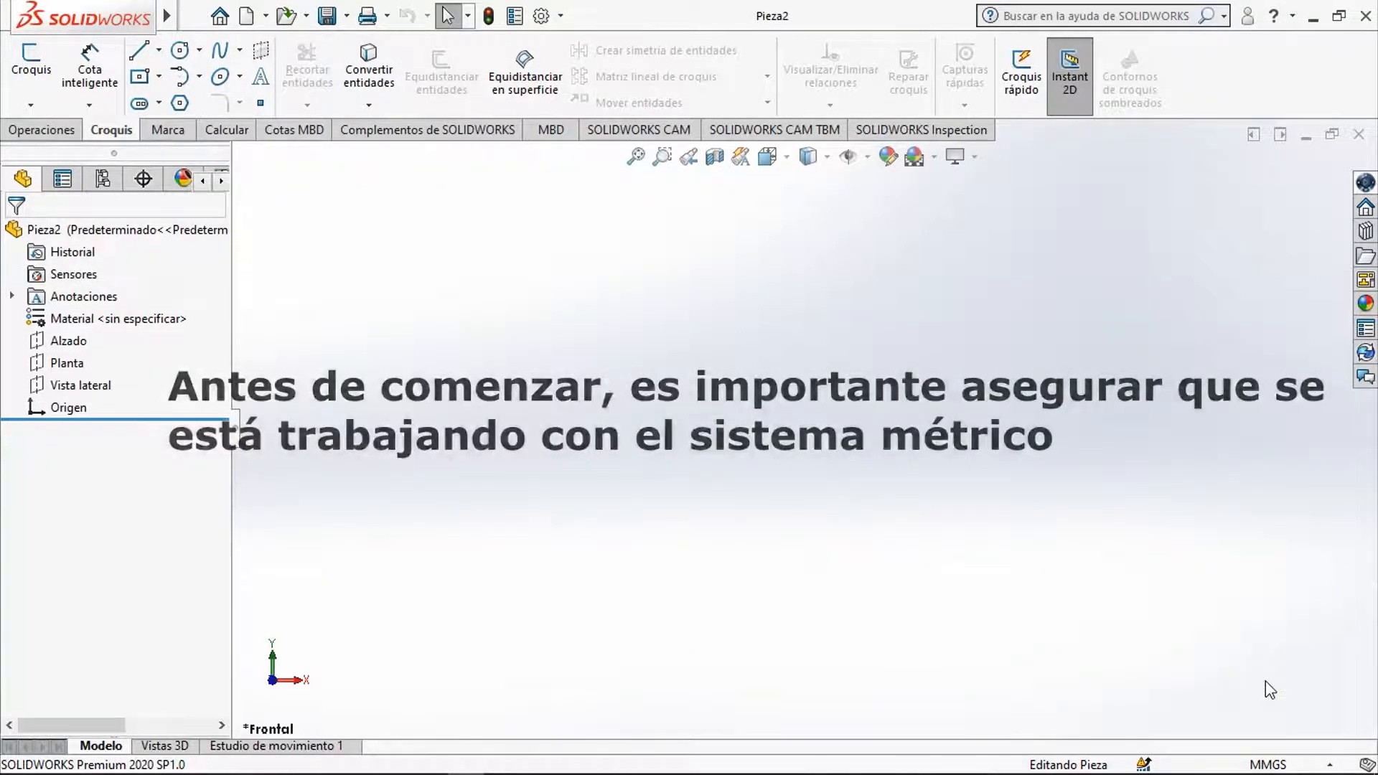
Sketch a centre rectangle on the Planta plane from the origin, 125 mm high and 80 mm wide.
{"action": "left_click", "coordinate": [63, 363]}
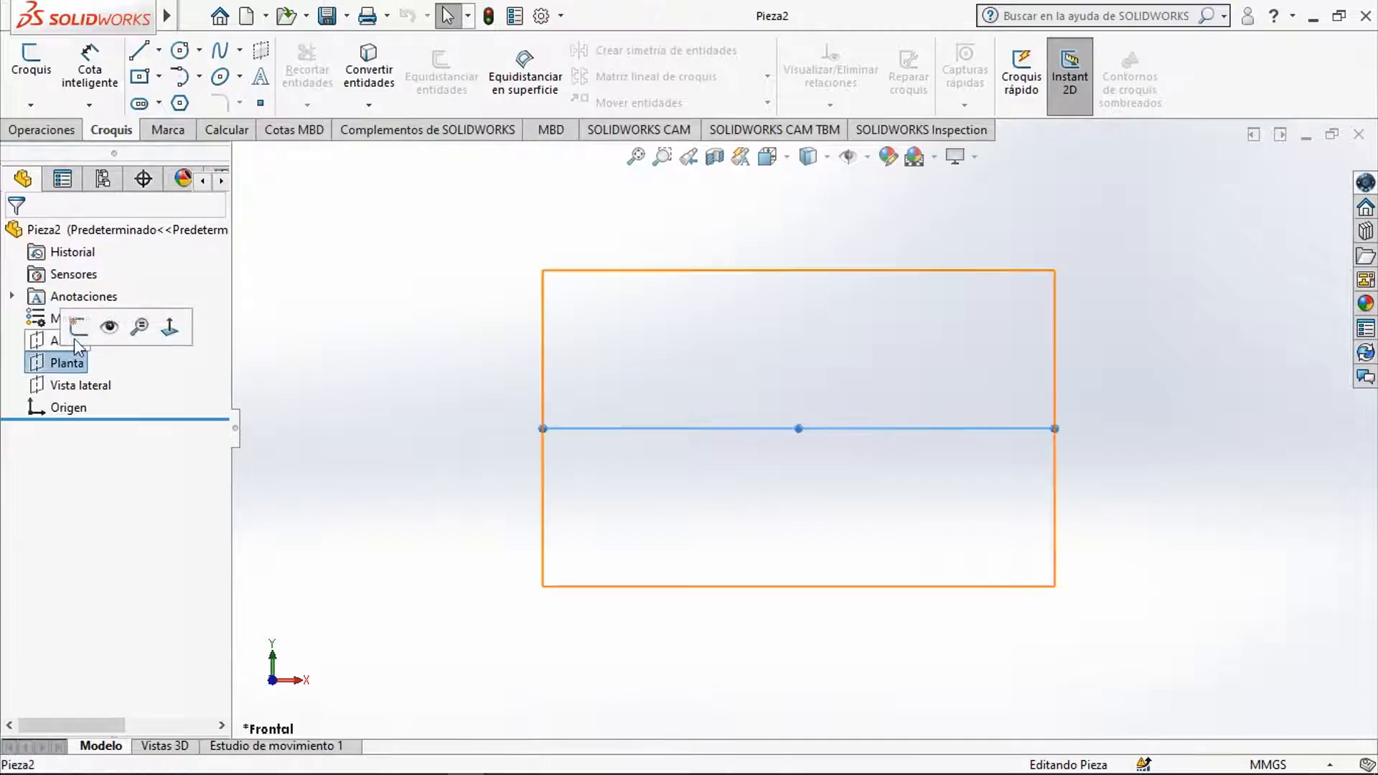
{"action": "left_click", "coordinate": [78, 329]}
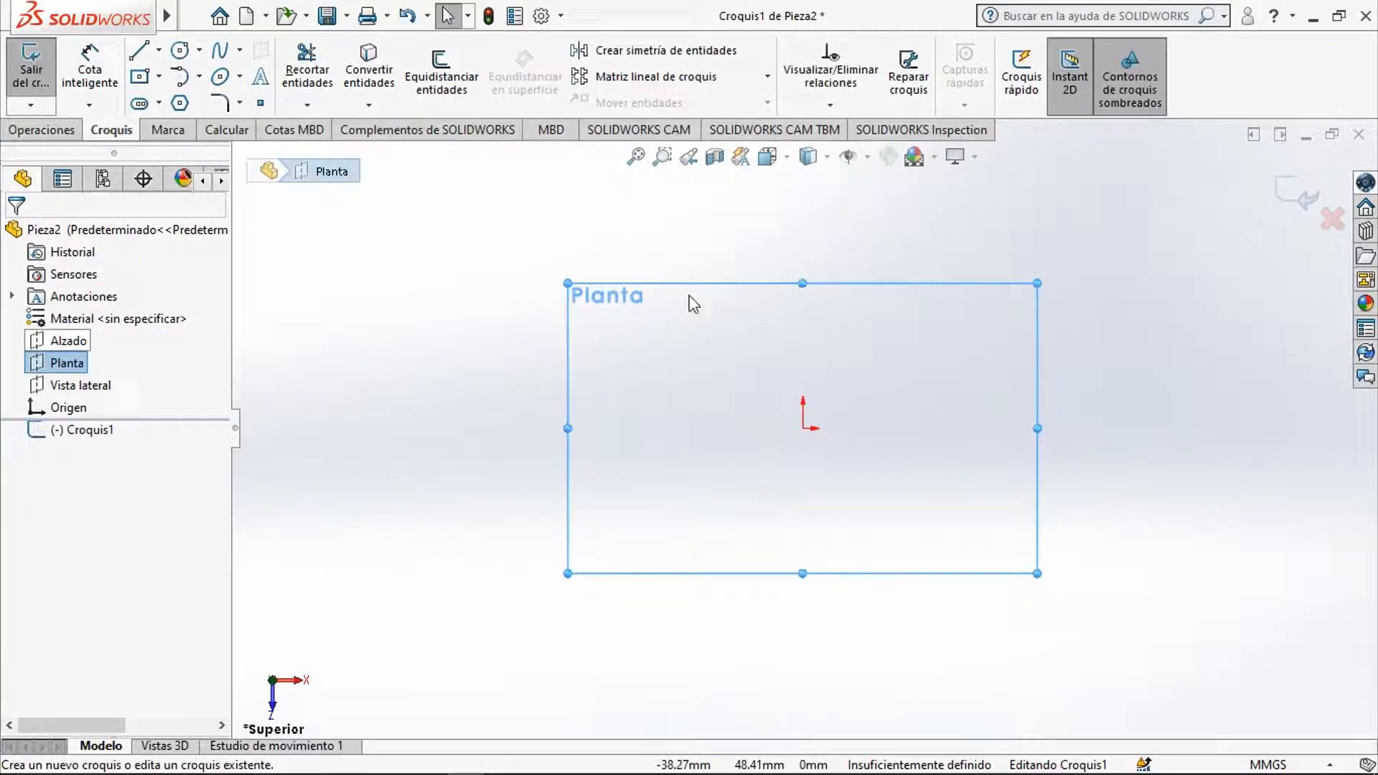
{"action": "scroll", "coordinate": [868, 418], "scroll_direction": "down", "scroll_amount": 2}
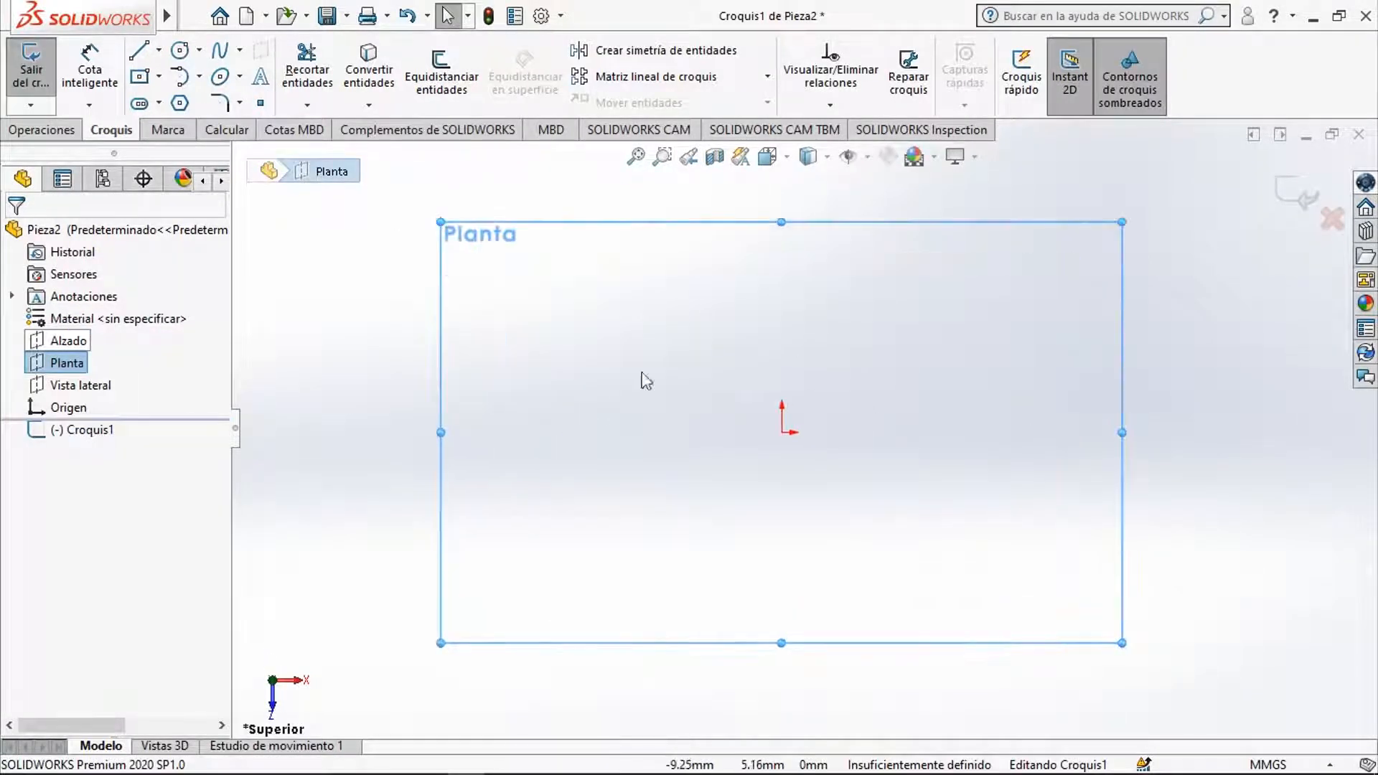
{"action": "left_click", "coordinate": [158, 77]}
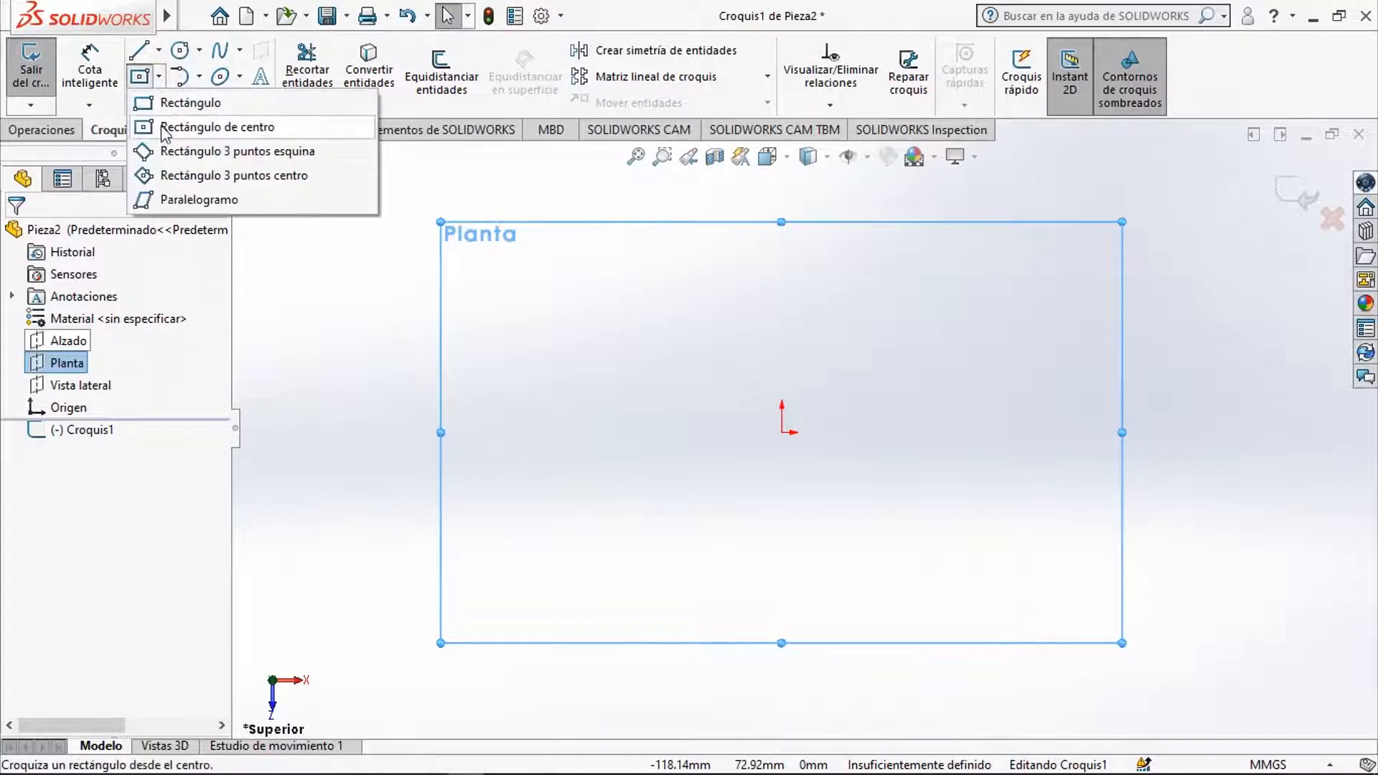
{"action": "left_click", "coordinate": [186, 127]}
{"action": "left_click", "coordinate": [782, 433]}
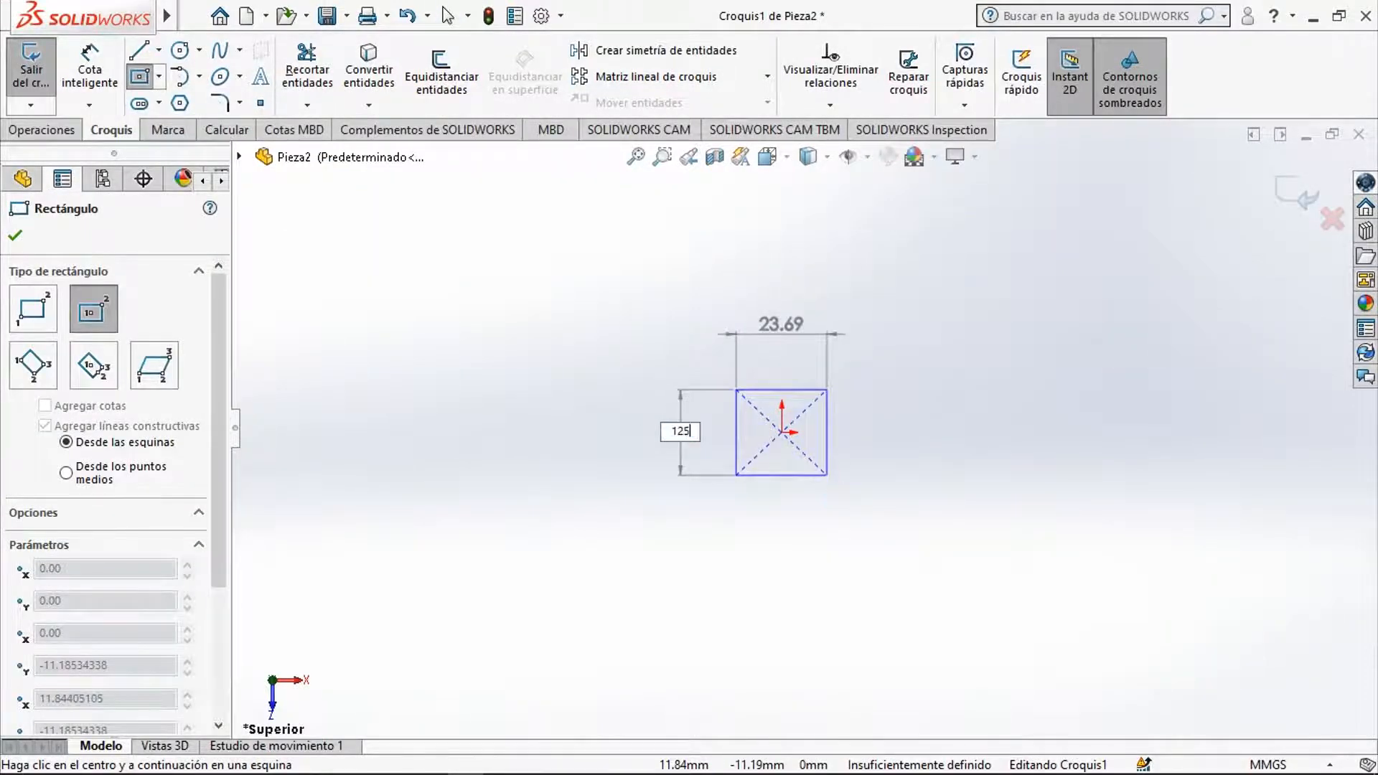
{"action": "type", "text": "125"}
{"action": "key", "text": "Return"}
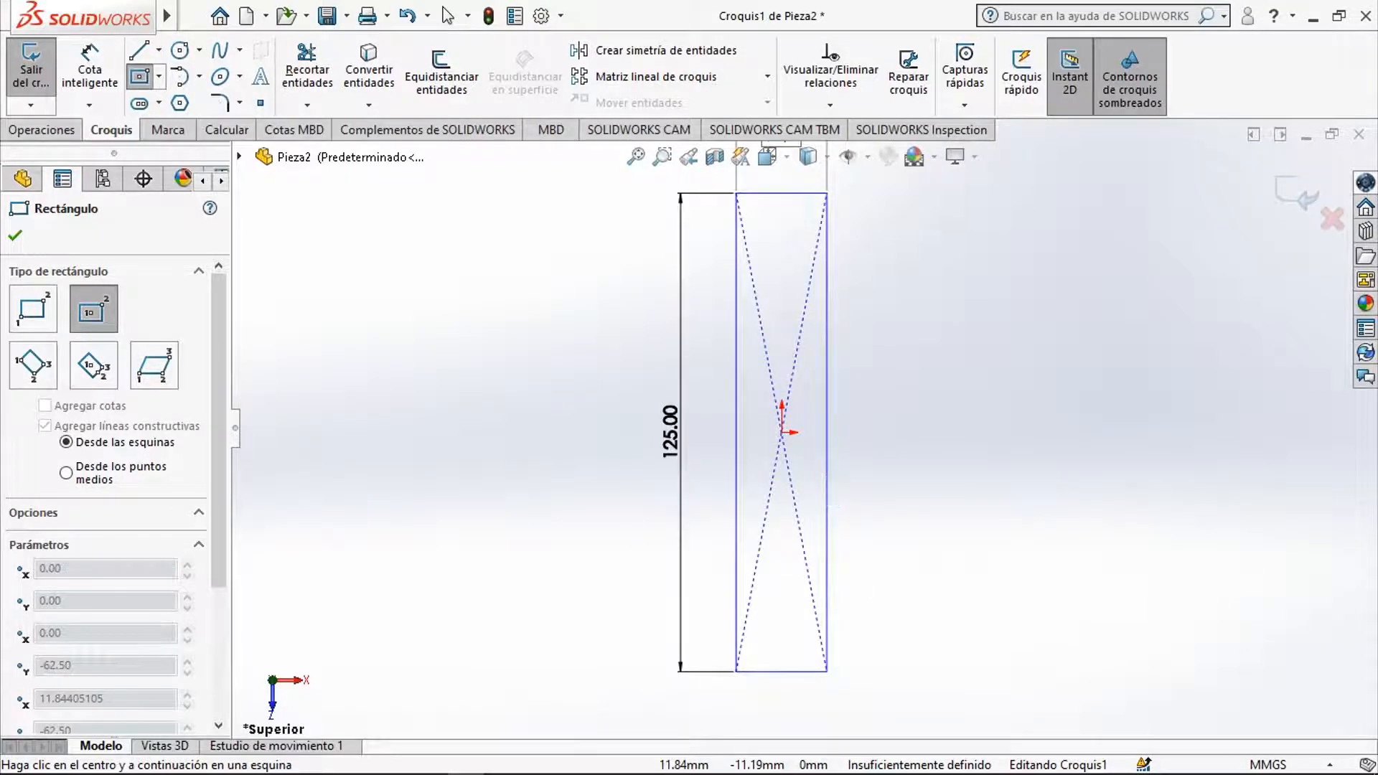
{"action": "scroll", "coordinate": [810, 431], "scroll_direction": "up", "scroll_amount": 2}
{"action": "scroll", "coordinate": [788, 352], "scroll_direction": "down", "scroll_amount": 1}
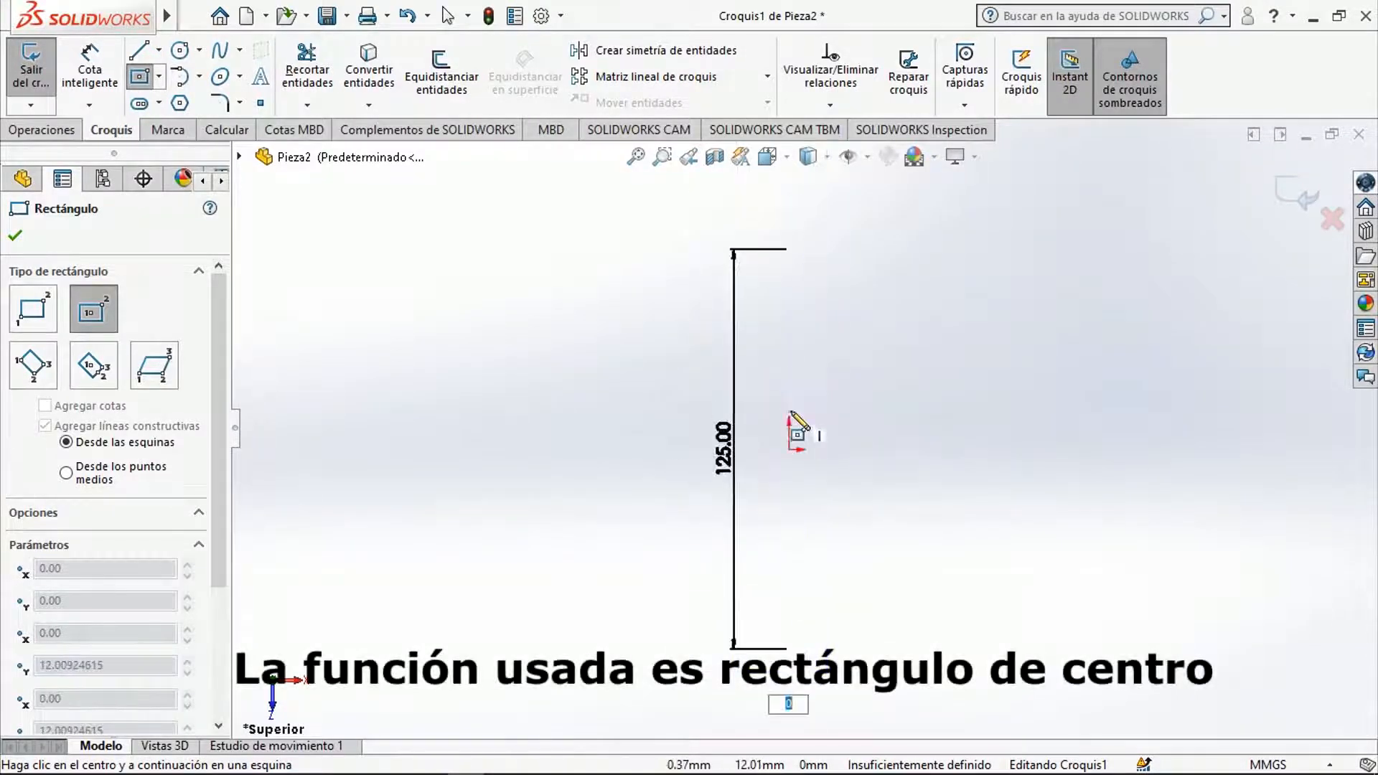
{"action": "scroll", "coordinate": [826, 445], "scroll_direction": "down", "scroll_amount": 3}
{"action": "scroll", "coordinate": [906, 606], "scroll_direction": "up", "scroll_amount": 3}
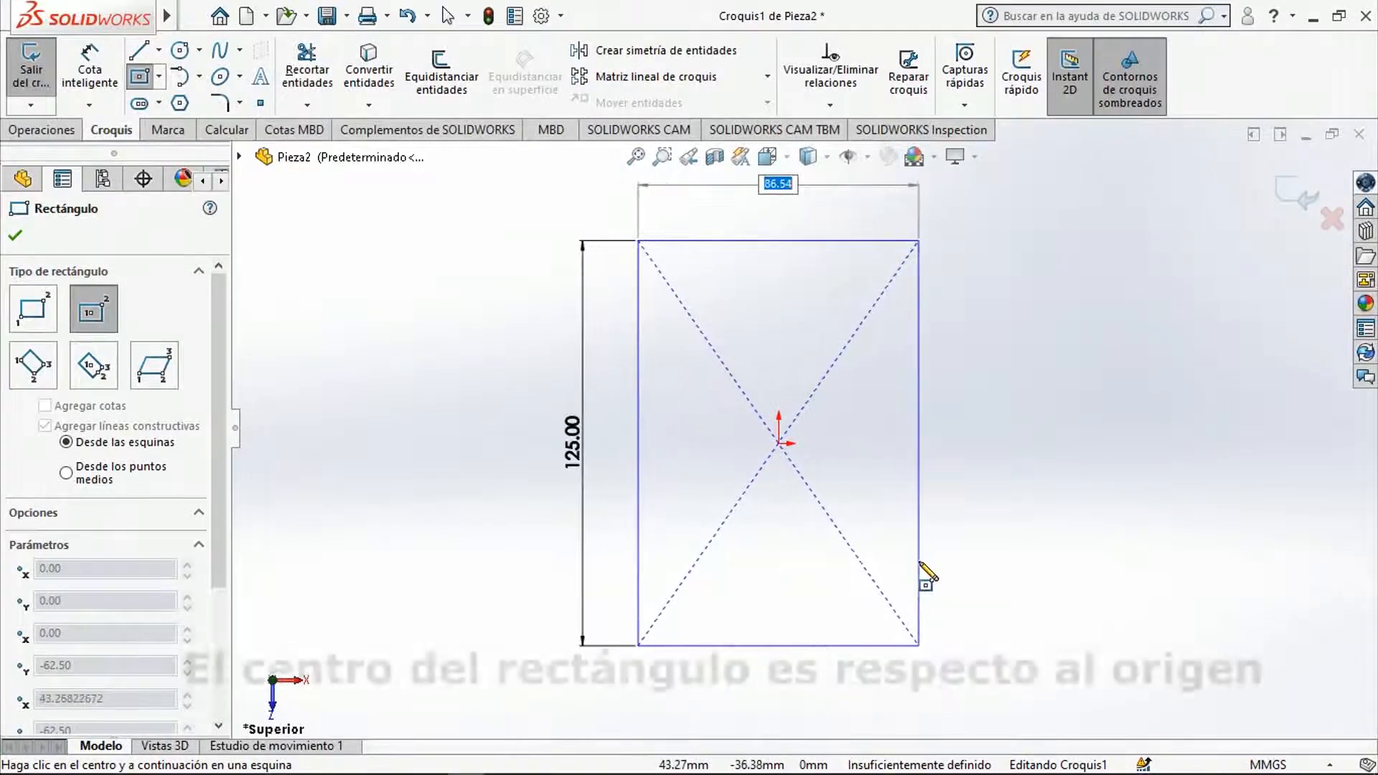
{"action": "key", "text": "Return"}
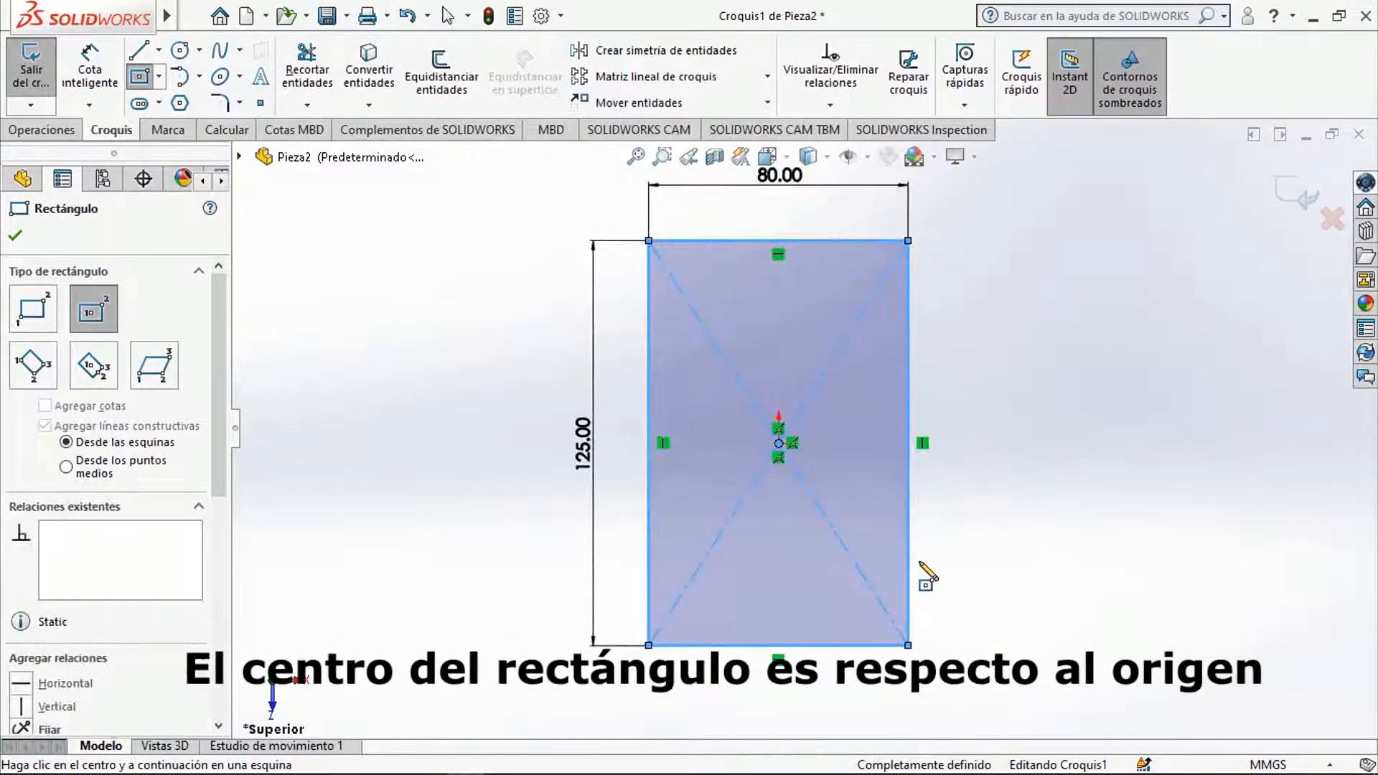
{"action": "left_click", "coordinate": [1150, 396]}
{"action": "key", "text": "Escape"}
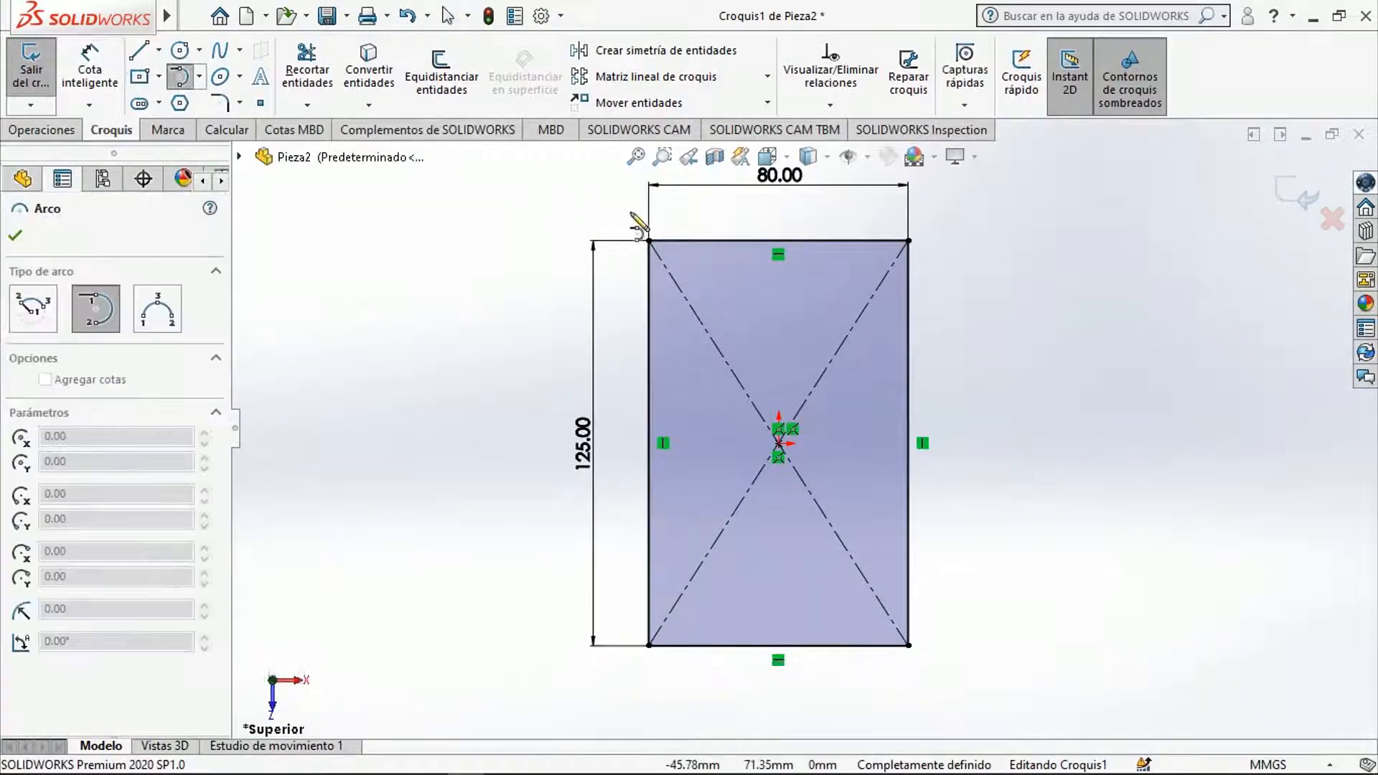
Draw a tangent arc between the rectangle's two upper corners, bulging outward as a semicircle.
{"action": "left_click", "coordinate": [200, 76]}
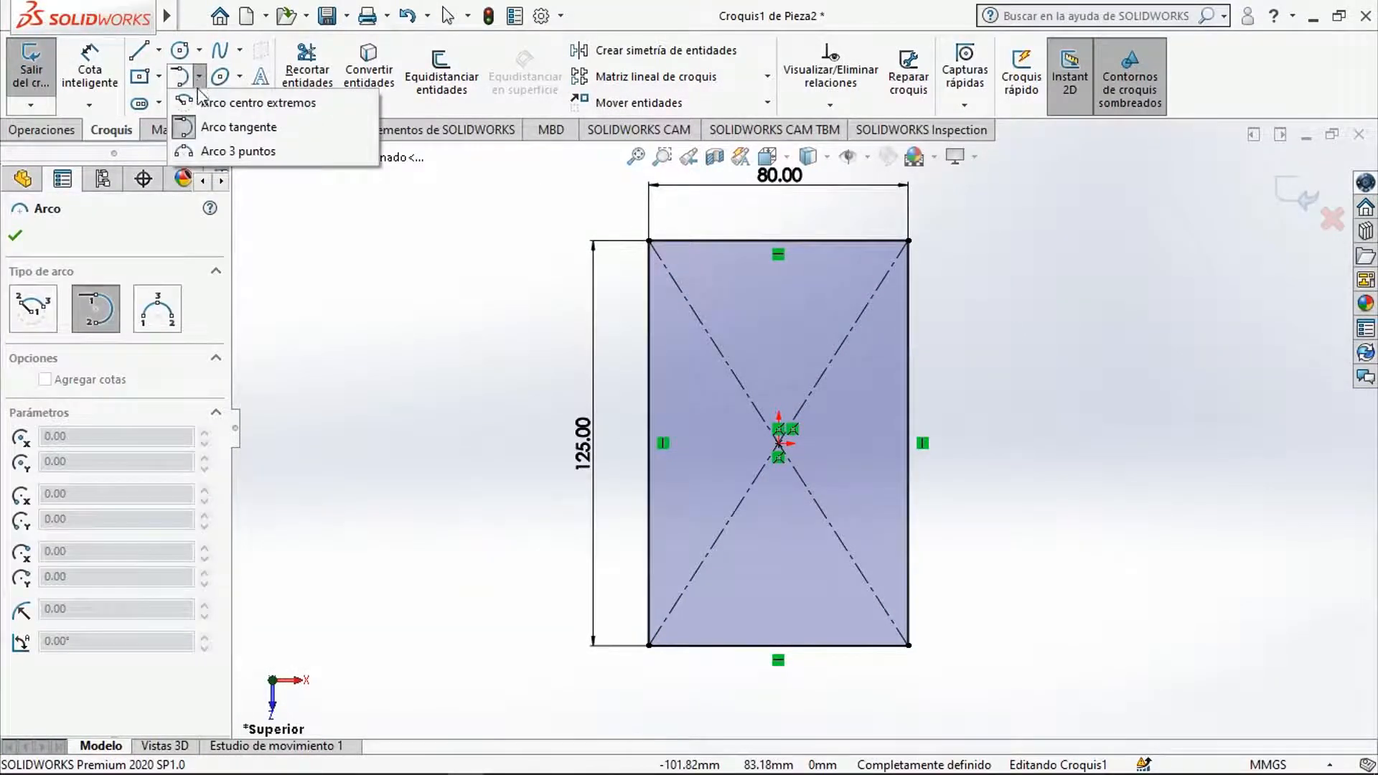
{"action": "left_click", "coordinate": [205, 129]}
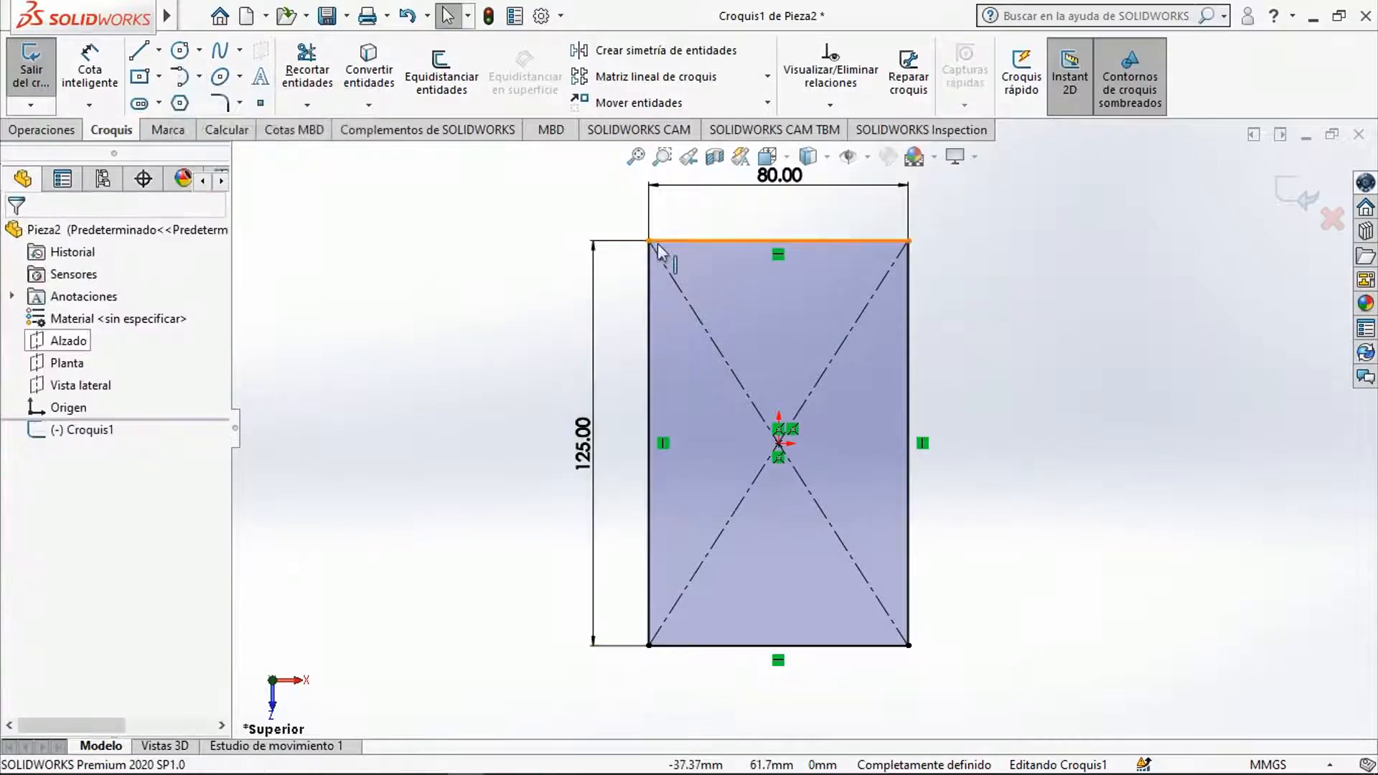
{"action": "left_click", "coordinate": [179, 79]}
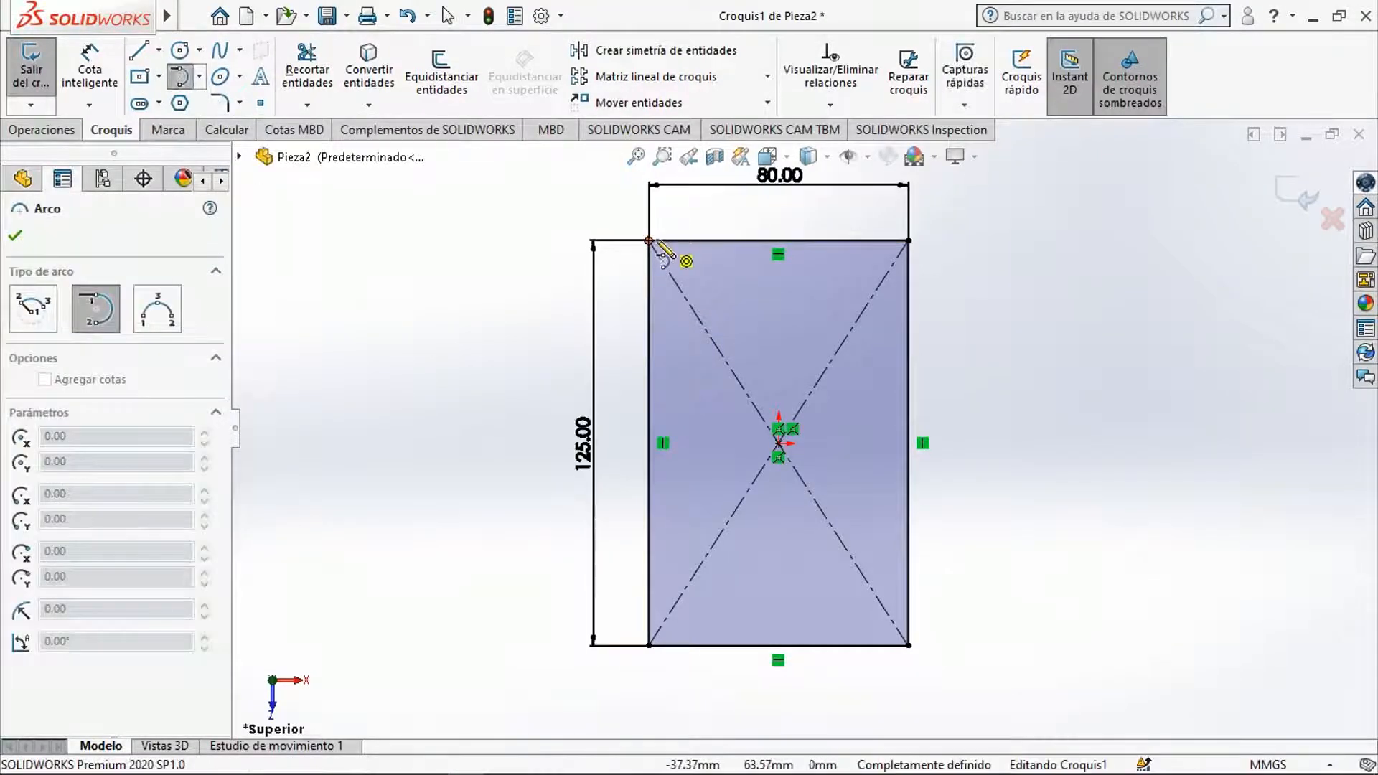
{"action": "left_click", "coordinate": [650, 240]}
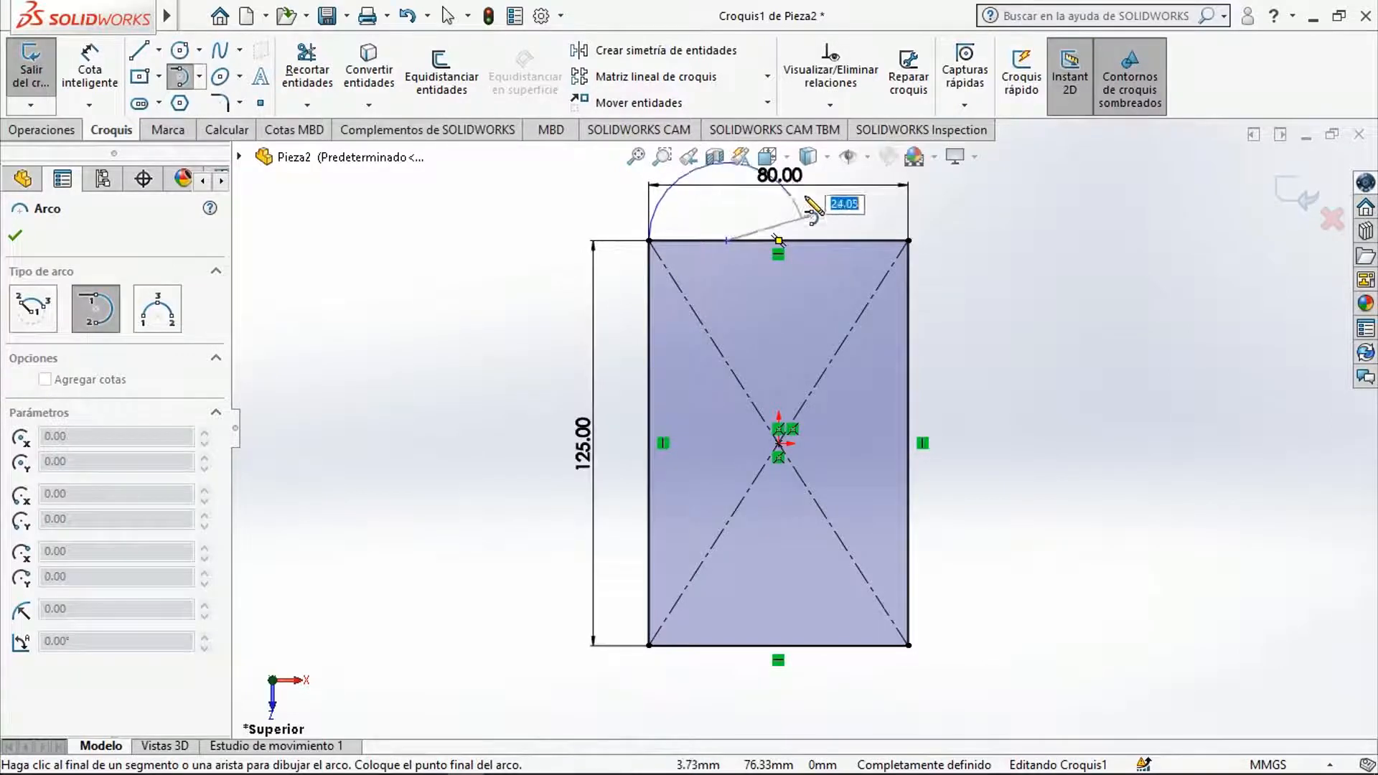
{"action": "left_click", "coordinate": [909, 242]}
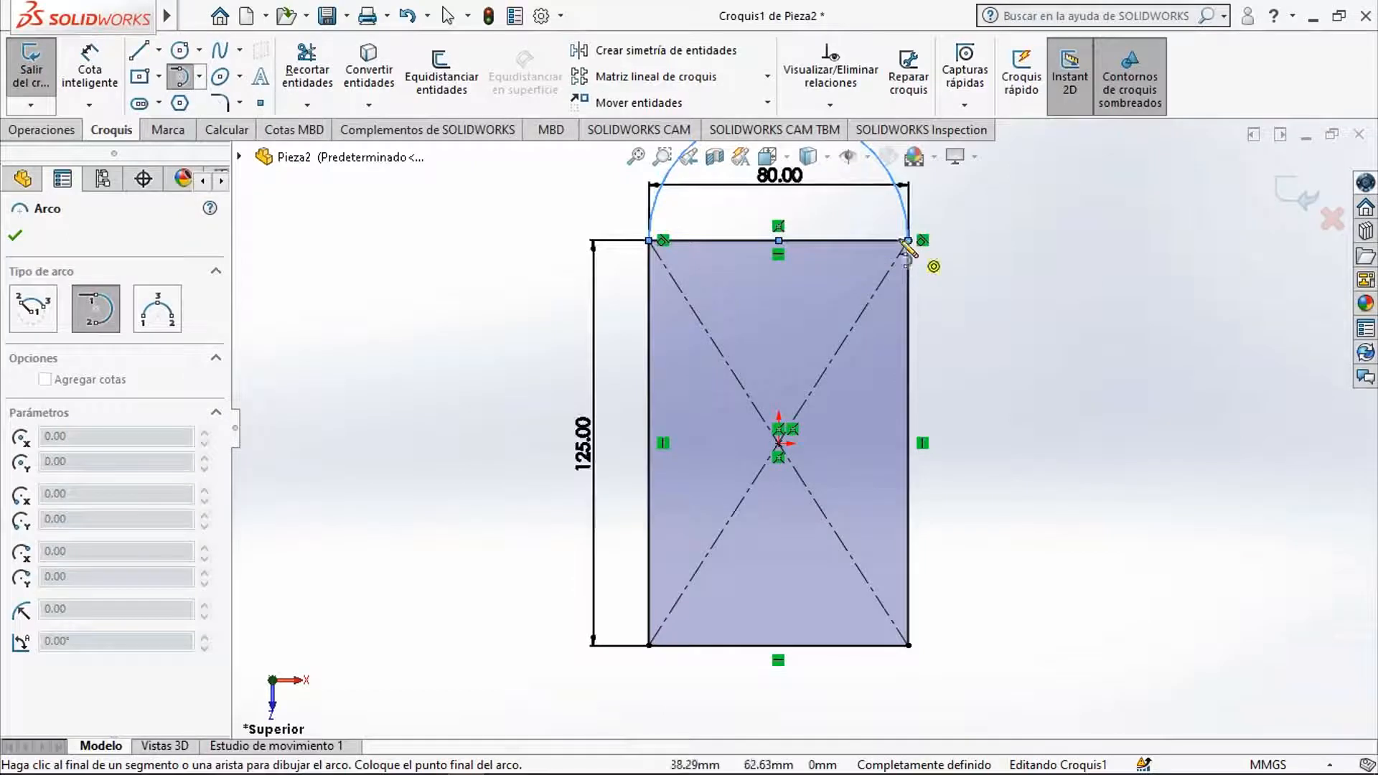
{"action": "middle_click_drag", "start_coordinate": [864, 265], "coordinate": [842, 285], "text": "ctrl"}
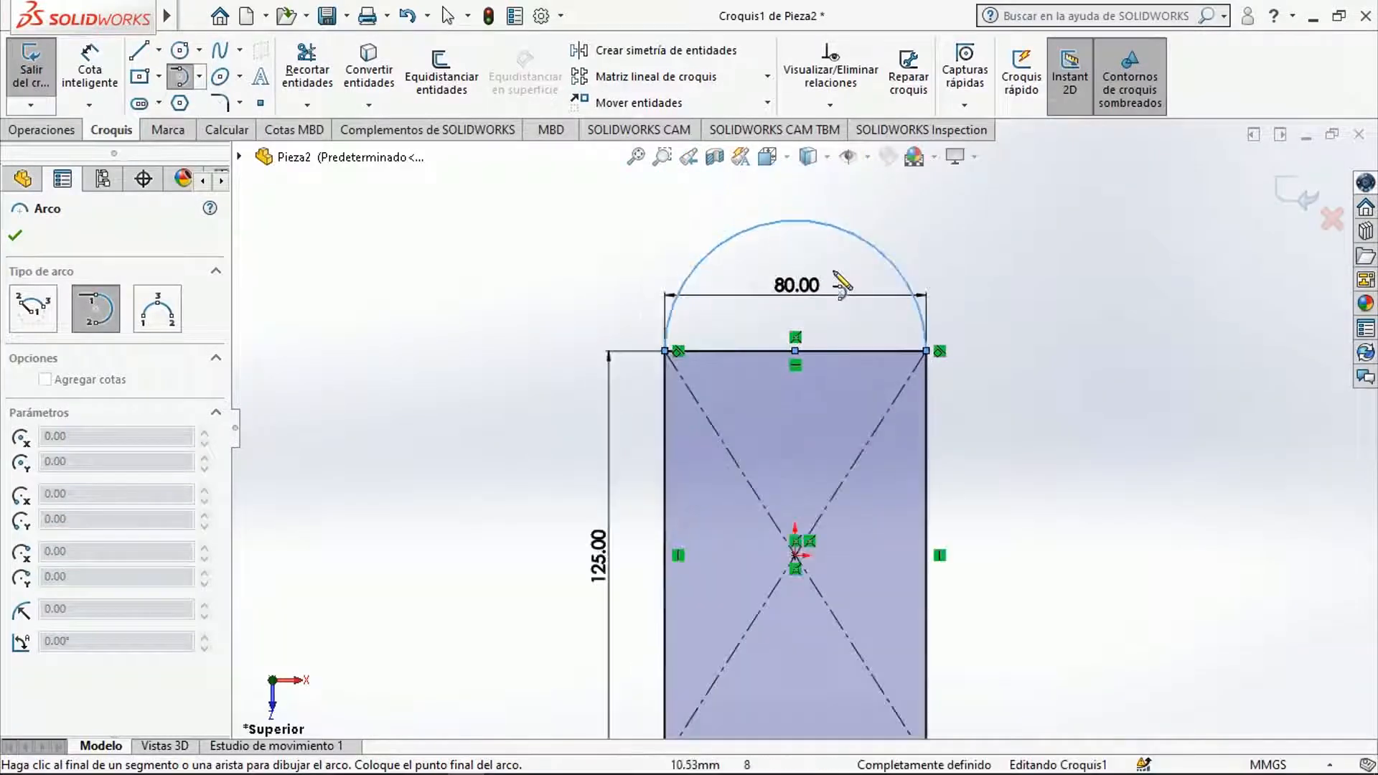
Trim away the rectangle's upper edge between the arc's ends to merge both shapes into one closed outline.
{"action": "left_click", "coordinate": [307, 72]}
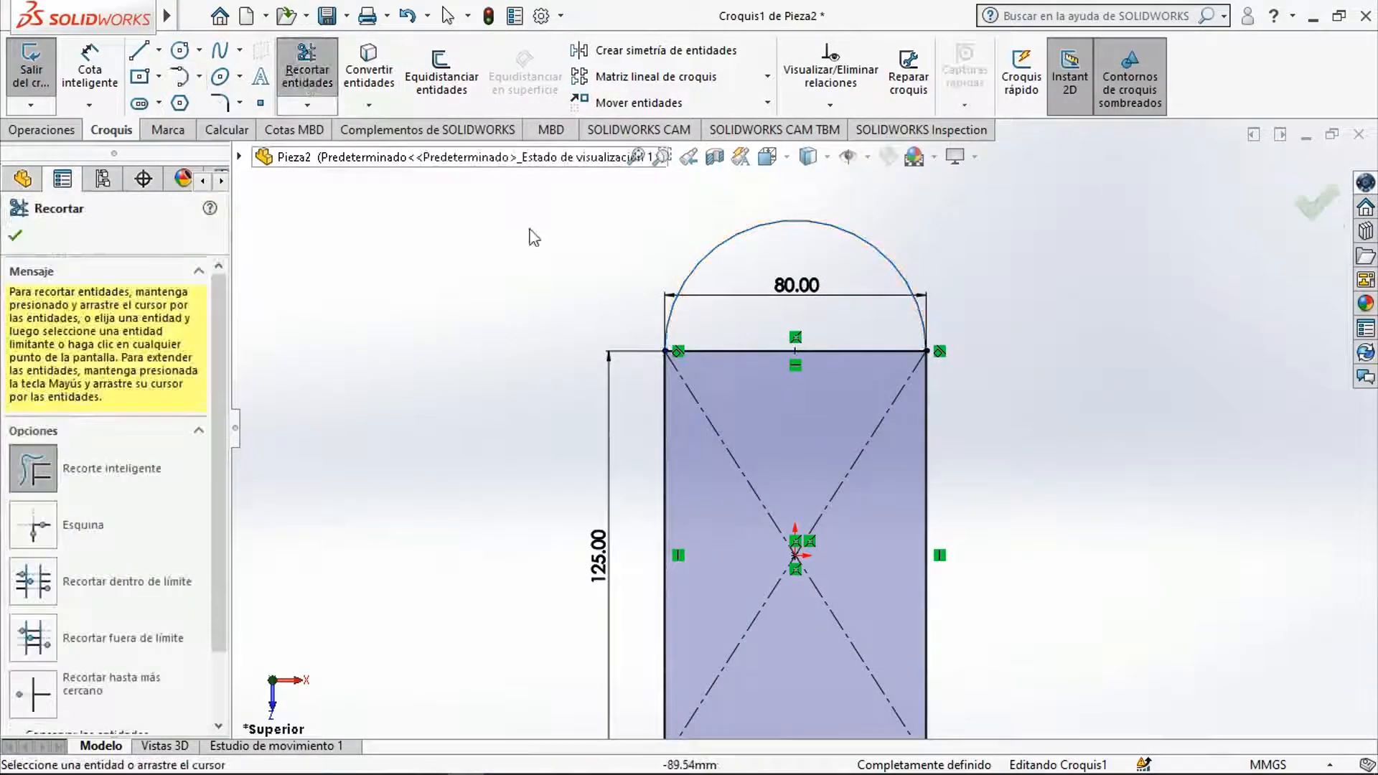
{"action": "left_click_drag", "start_coordinate": [731, 338], "coordinate": [739, 385]}
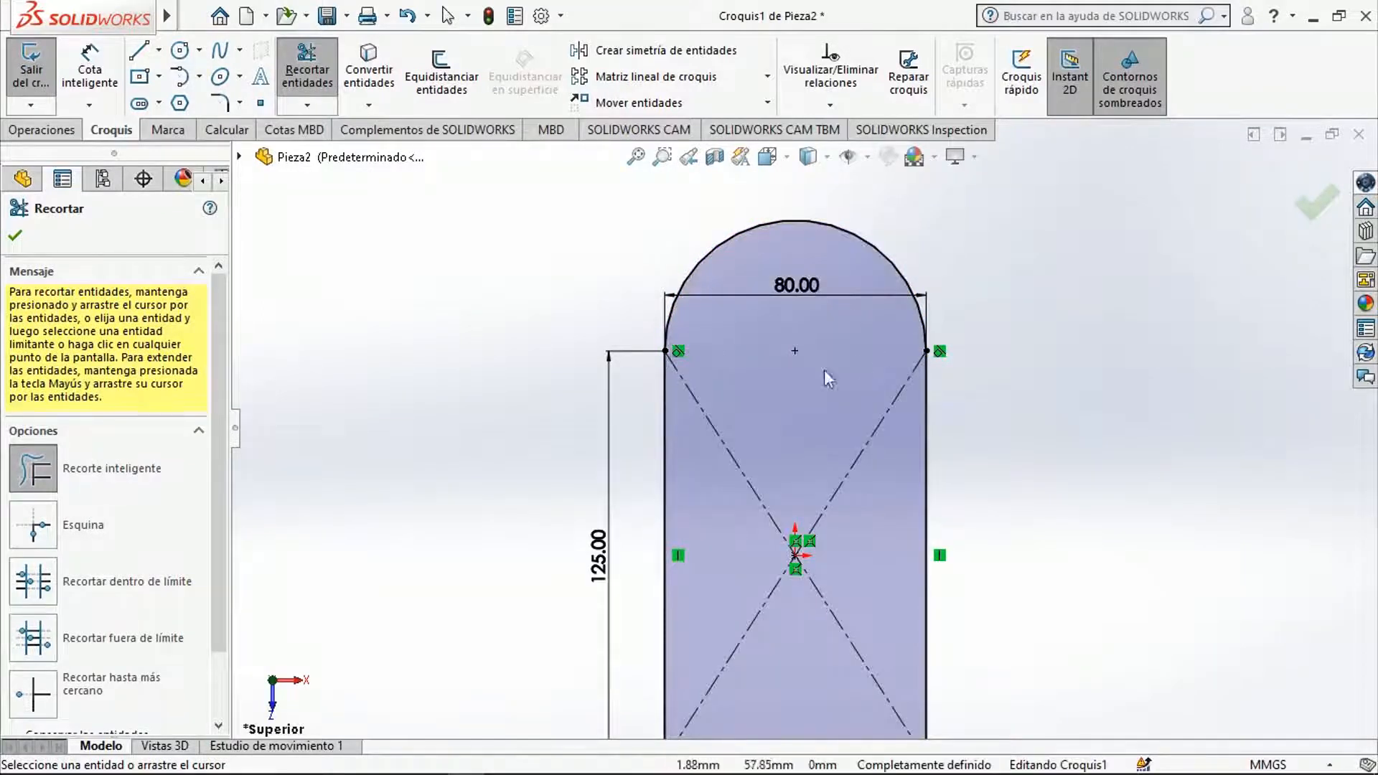
{"action": "scroll", "coordinate": [861, 589], "scroll_direction": "up", "scroll_amount": 1}
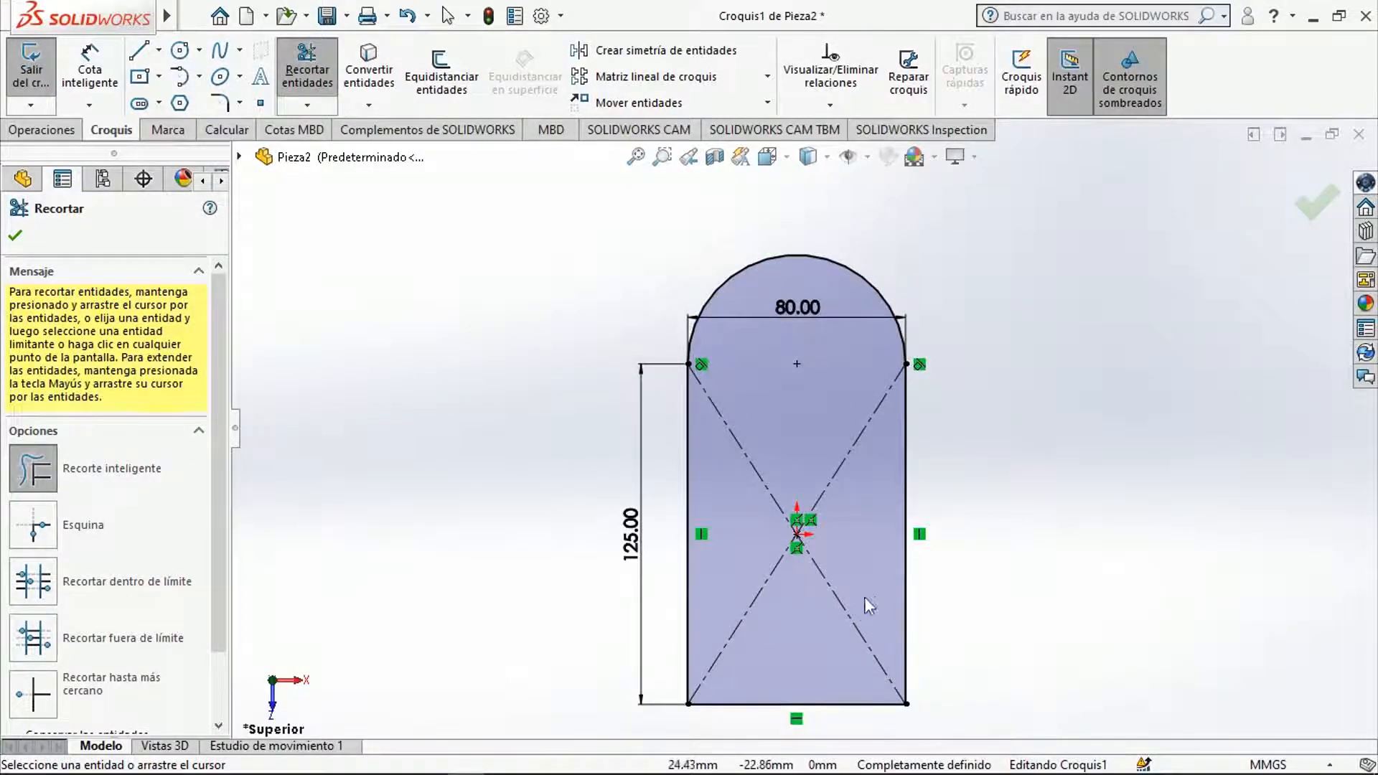
{"action": "left_click", "coordinate": [1316, 205]}
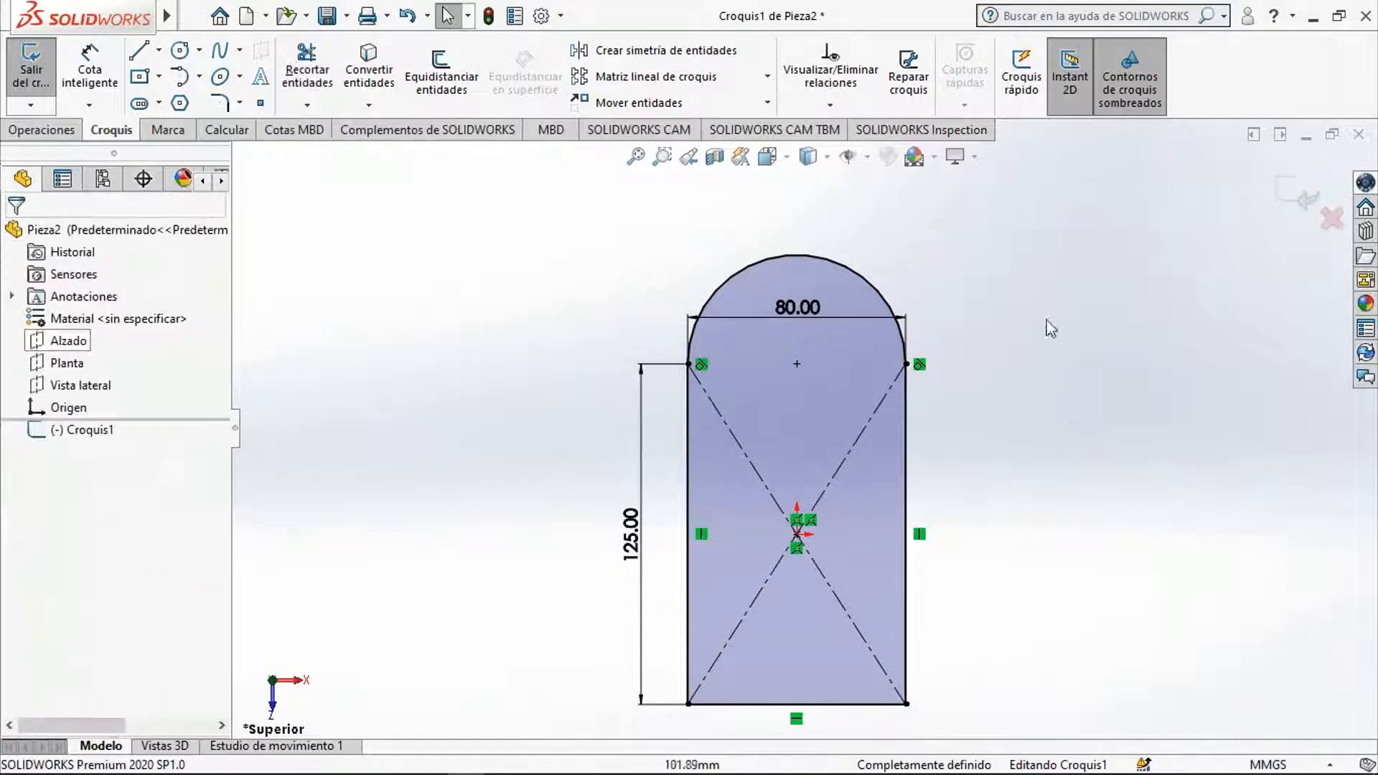
Move the 80 mm width dimension below the outline's lower edge.
{"action": "left_click_drag", "start_coordinate": [821, 319], "coordinate": [798, 718]}
{"action": "scroll", "coordinate": [938, 624], "scroll_direction": "up", "scroll_amount": 1}
{"action": "scroll", "coordinate": [815, 639], "scroll_direction": "down", "scroll_amount": 2}
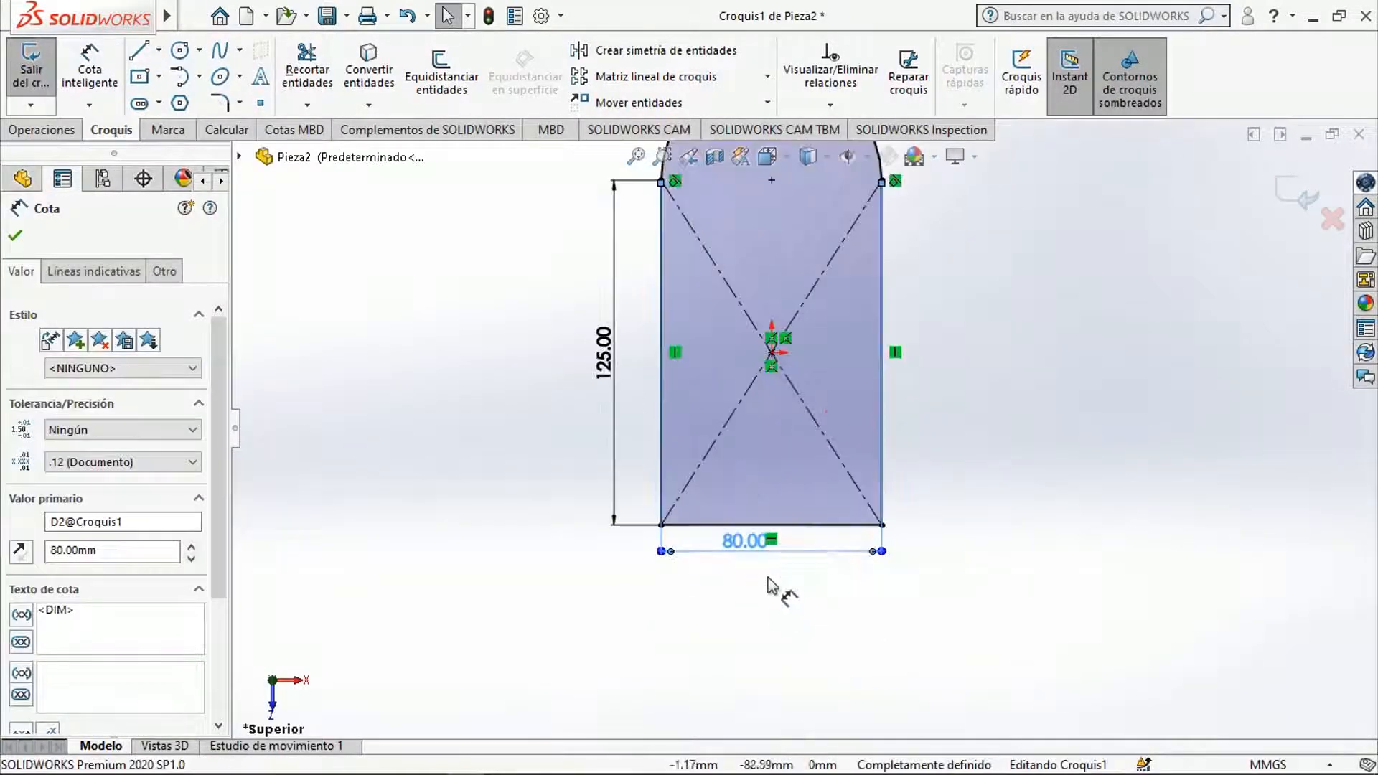
Finish the round-ended outline sketch and show it in isometric view.
{"action": "scroll", "coordinate": [877, 351], "scroll_direction": "up", "scroll_amount": 3}
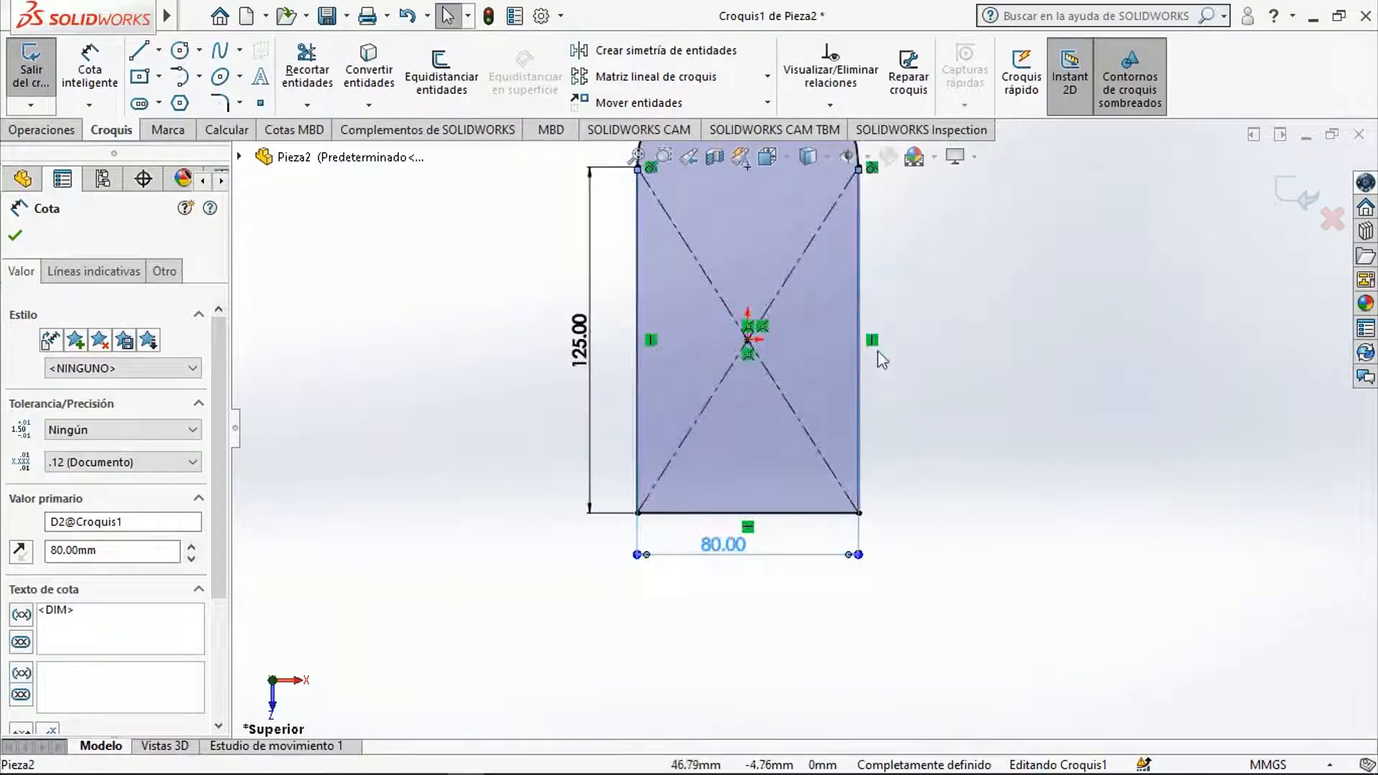
{"action": "scroll", "coordinate": [888, 293], "scroll_direction": "down", "scroll_amount": 1}
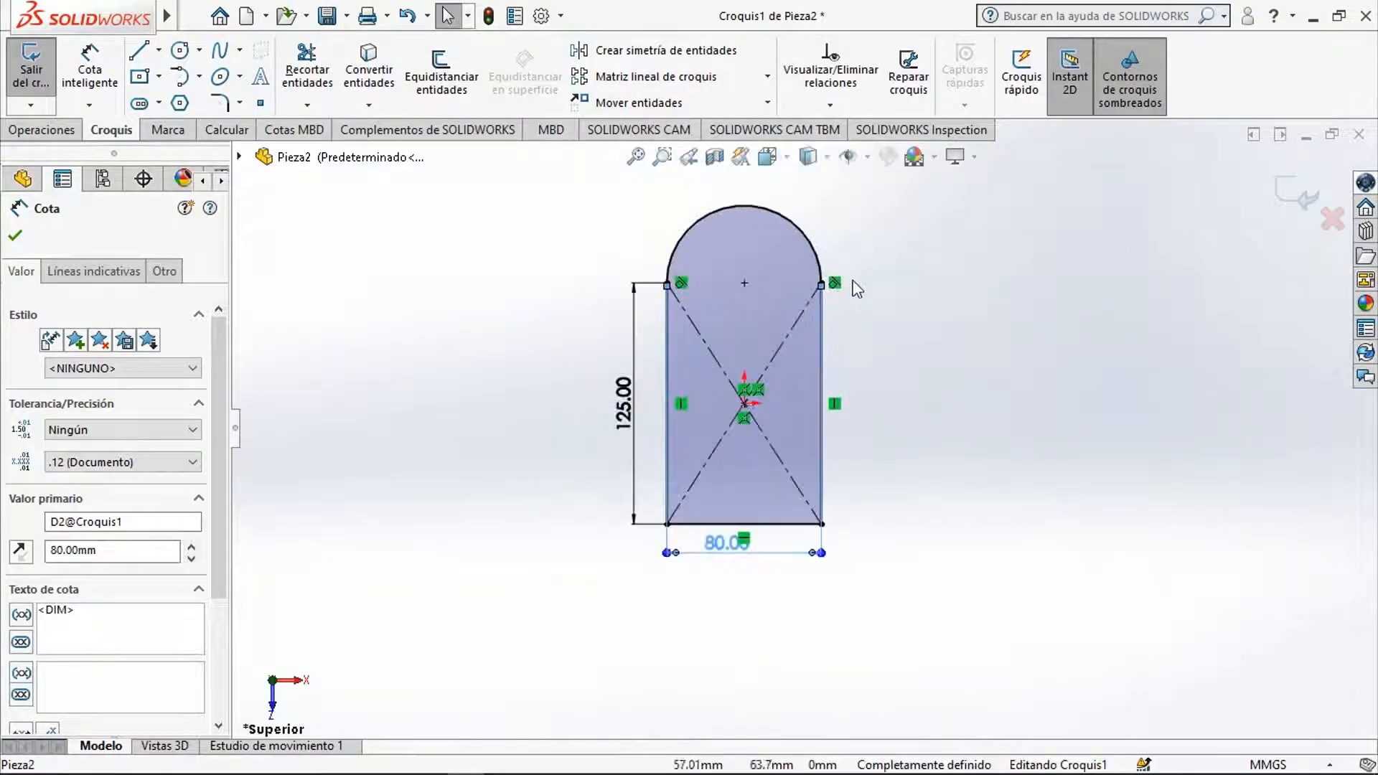
{"action": "left_click", "coordinate": [1285, 191]}
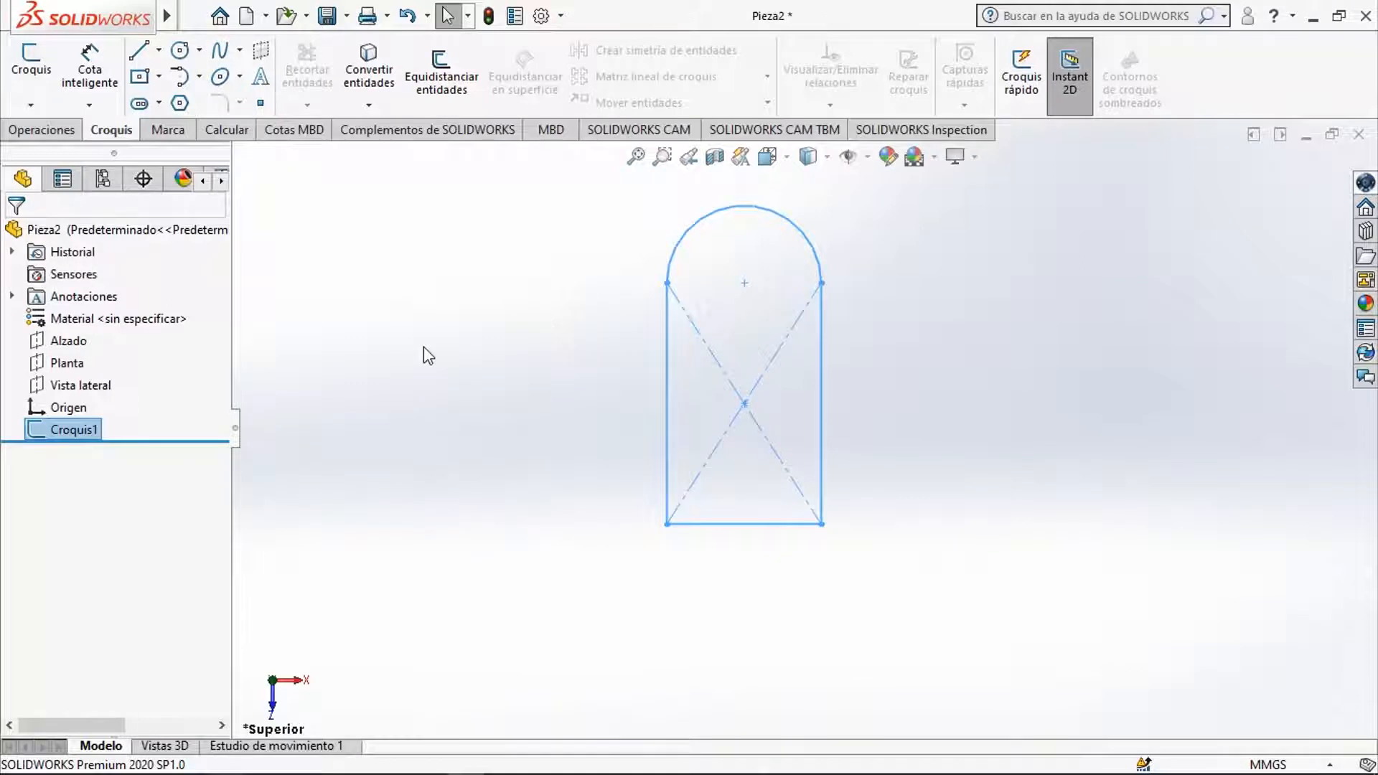
{"action": "key", "text": "ctrl+7"}
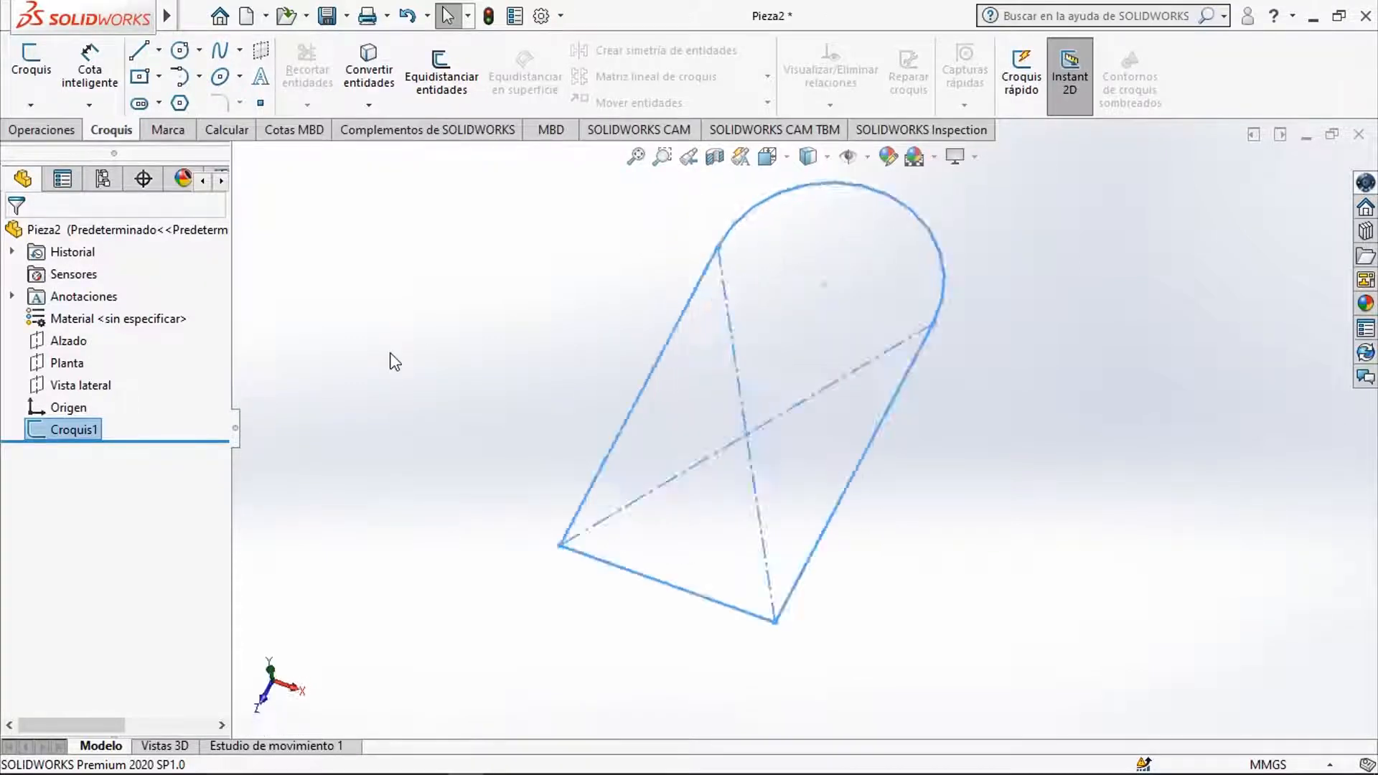
Extrude the round-ended outline 15 mm upward from its sketch plane as a solid plate.
{"action": "left_click", "coordinate": [42, 130]}
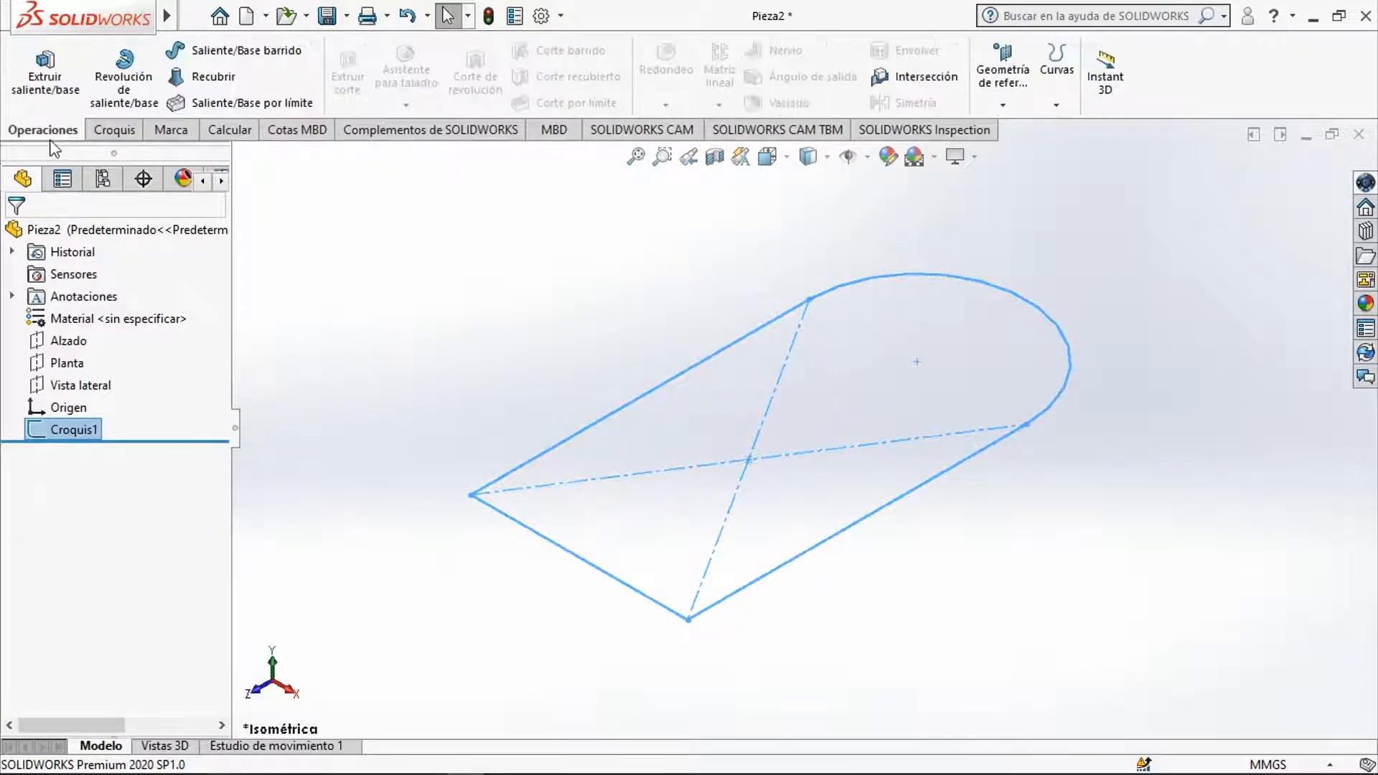
{"action": "left_click", "coordinate": [45, 90]}
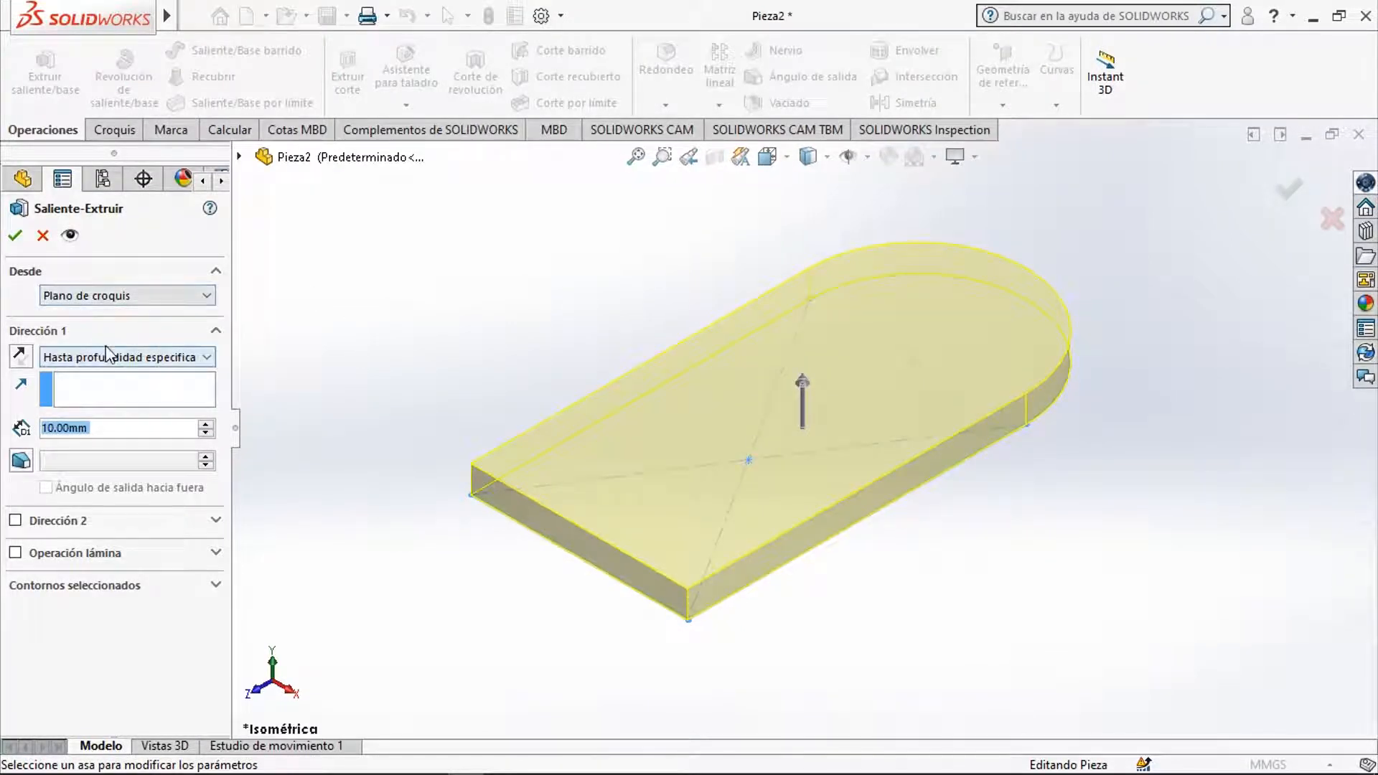
{"action": "left_click", "coordinate": [46, 429]}
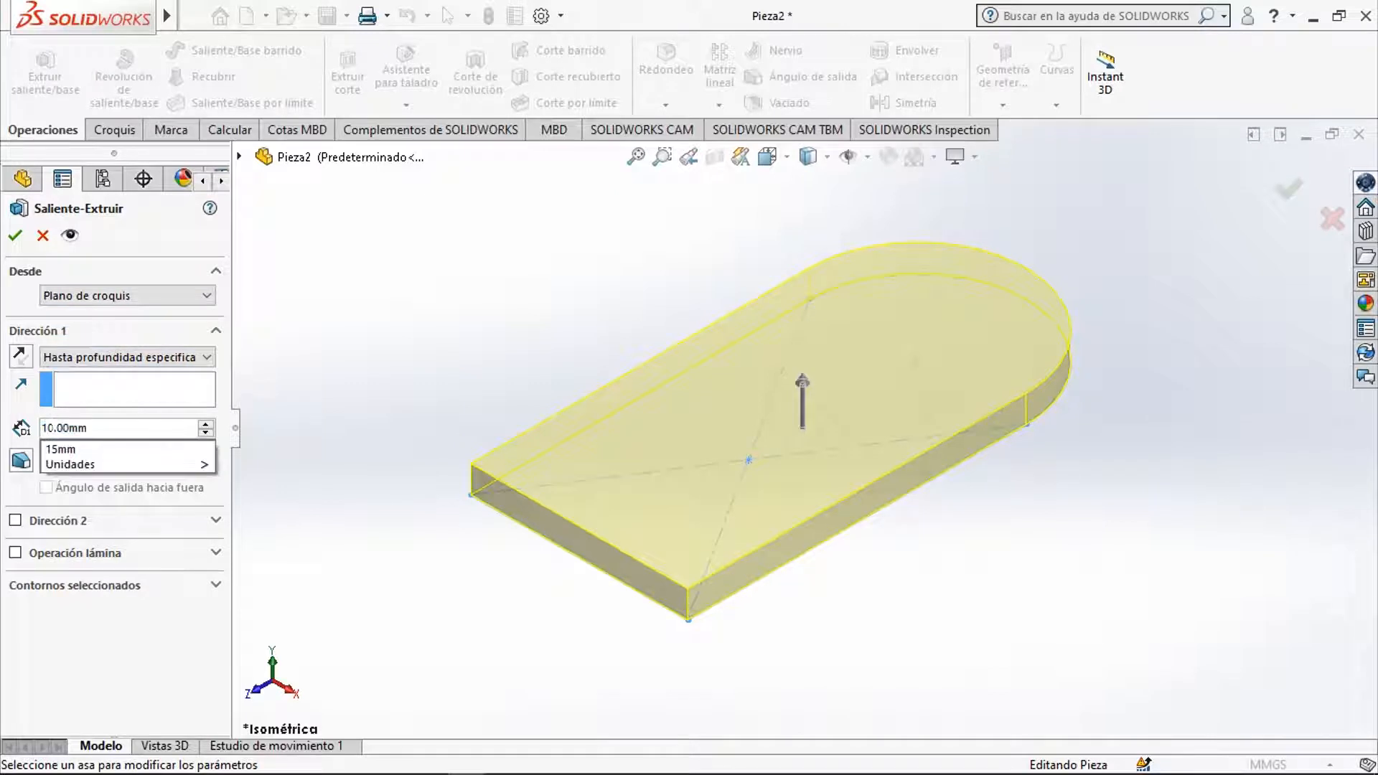
{"action": "mouse_move", "coordinate": [61, 453]}
{"action": "key", "text": "Delete"}
{"action": "type", "text": "5"}
{"action": "left_click", "coordinate": [46, 451]}
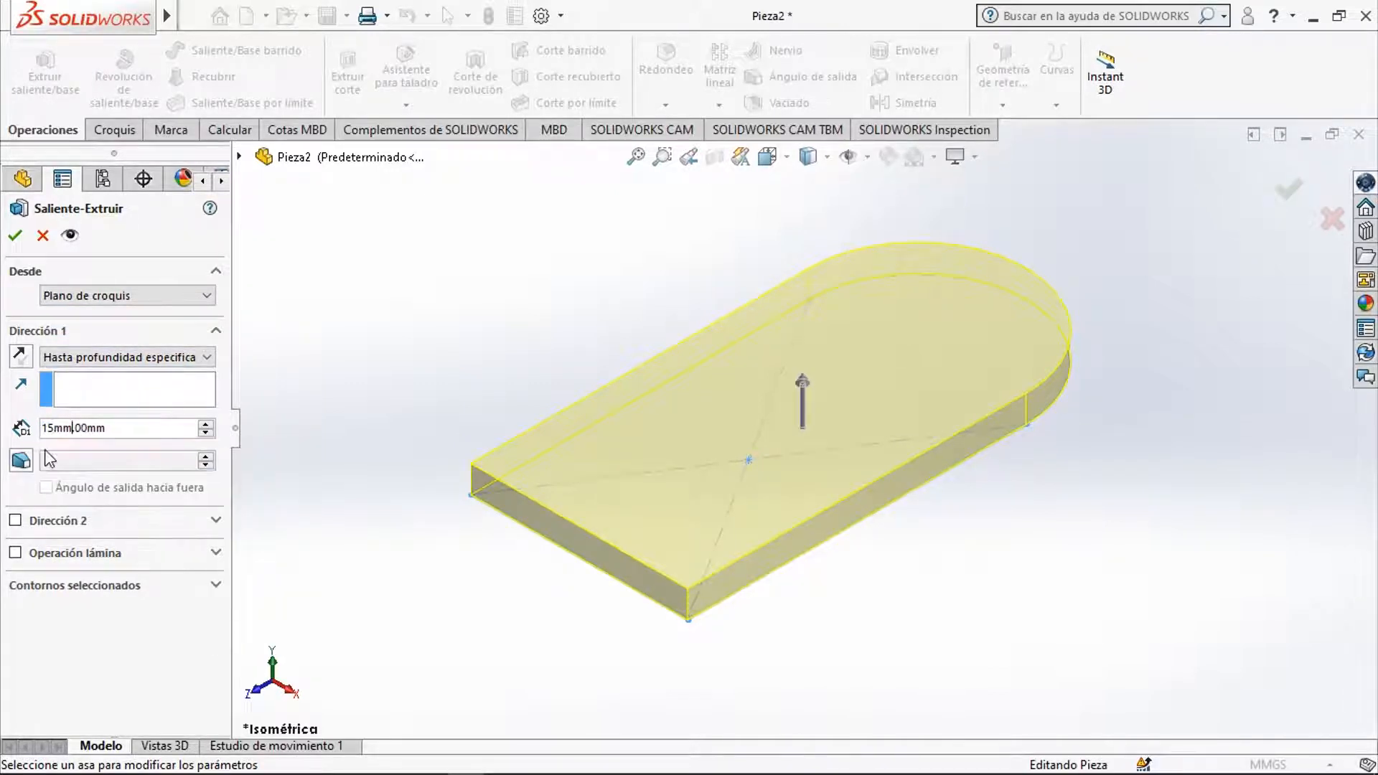
{"action": "key", "text": "BackSpace"}
{"action": "key", "text": "BackSpace"}
{"action": "key", "text": "BackSpace"}
{"action": "key", "text": "BackSpace"}
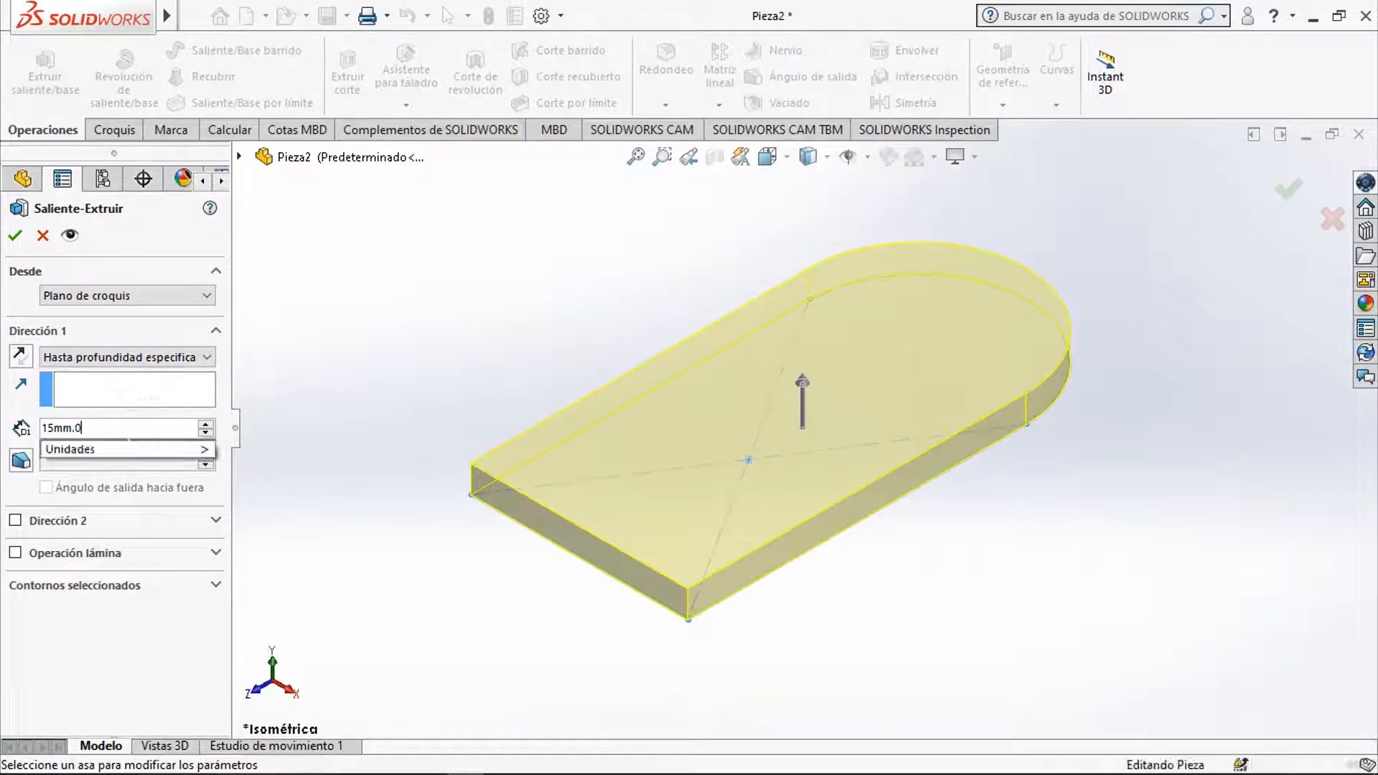
{"action": "left_click", "coordinate": [61, 665]}
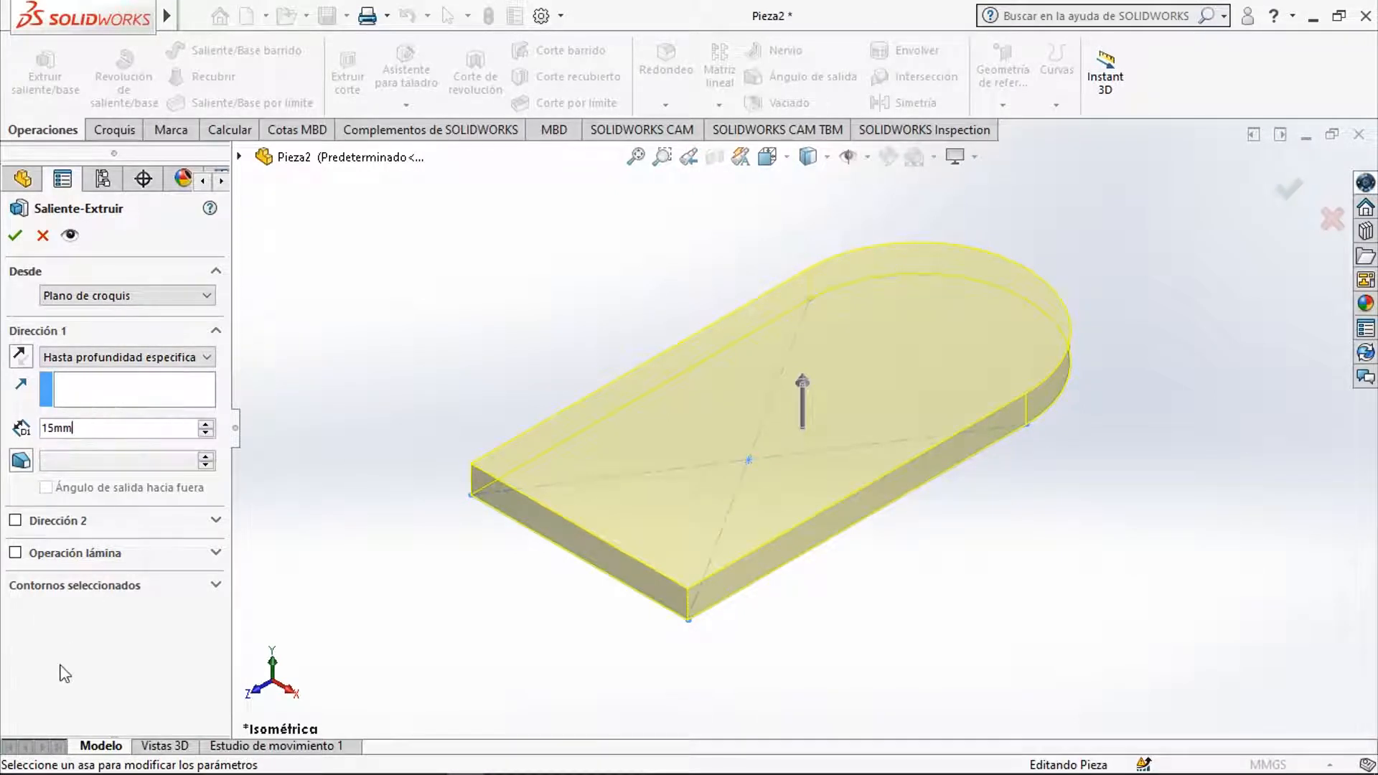
{"action": "key", "text": "Return"}
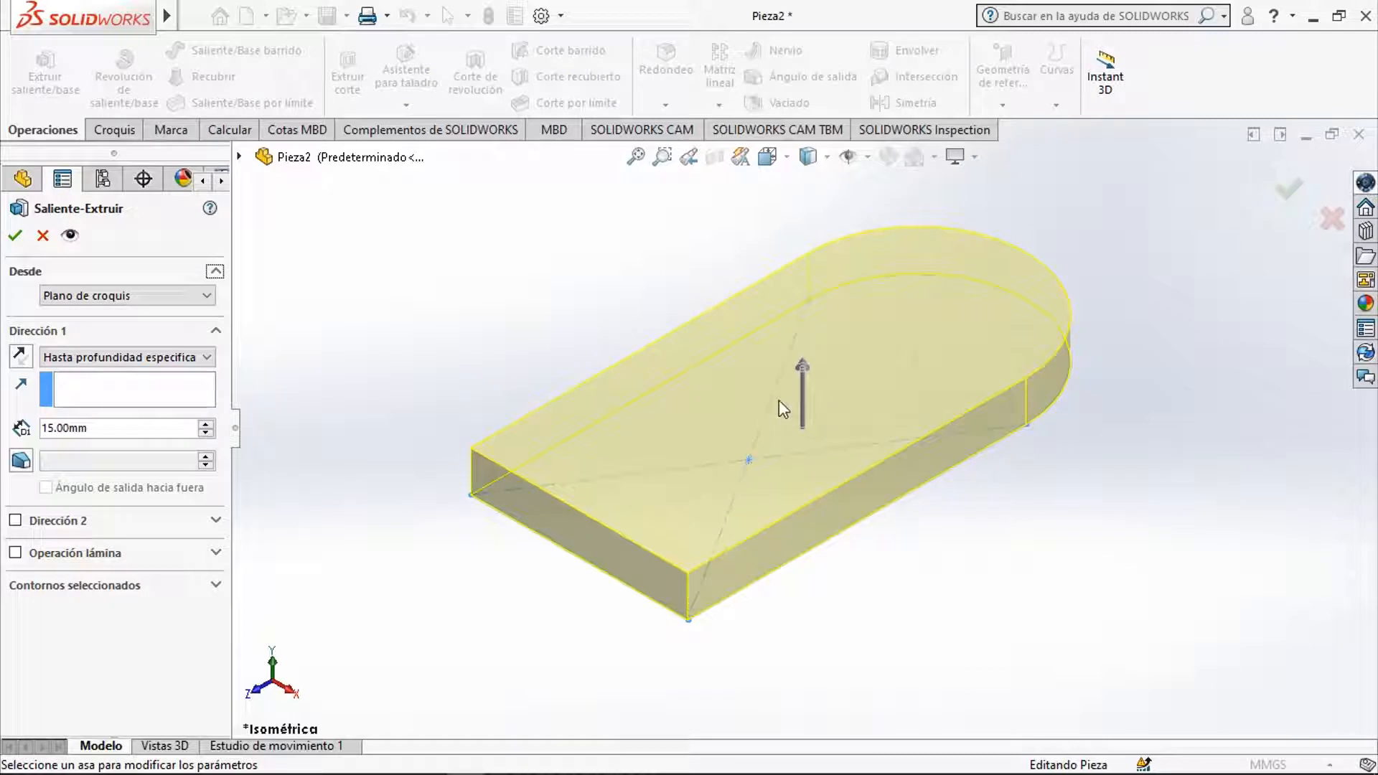
{"action": "left_click", "coordinate": [23, 238]}
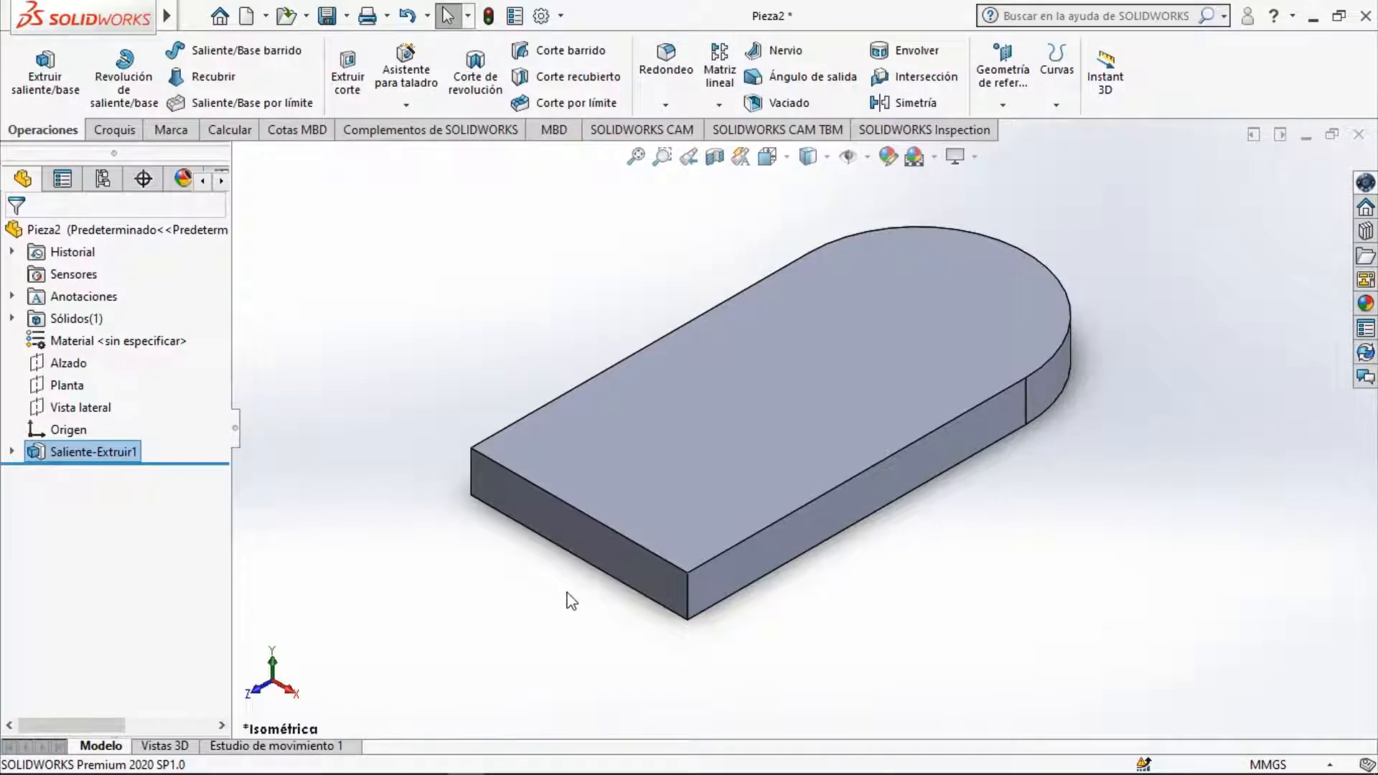
Examine the extruded plate from the standard side and underside views, ending in the isometric view.
{"action": "key", "text": "ctrl+Down"}
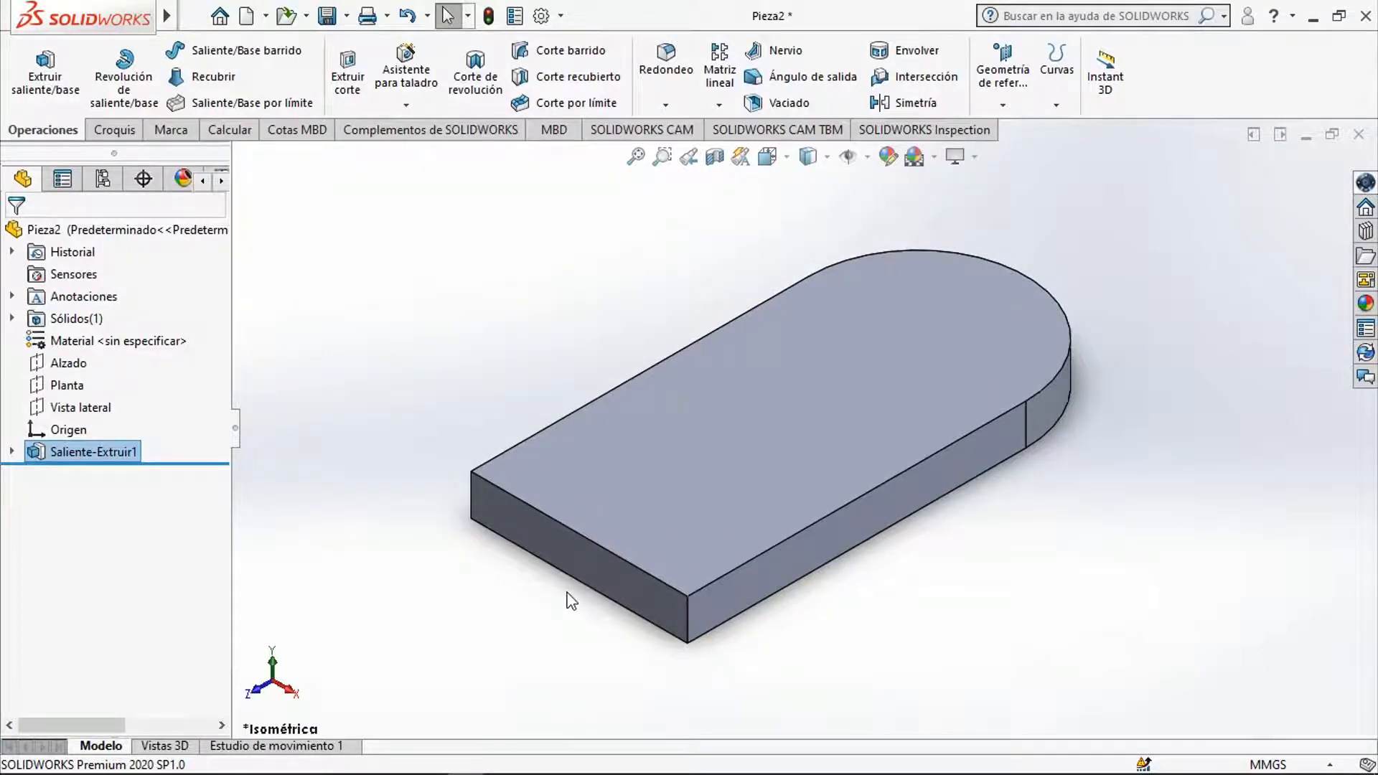
{"action": "key", "text": "ctrl+1"}
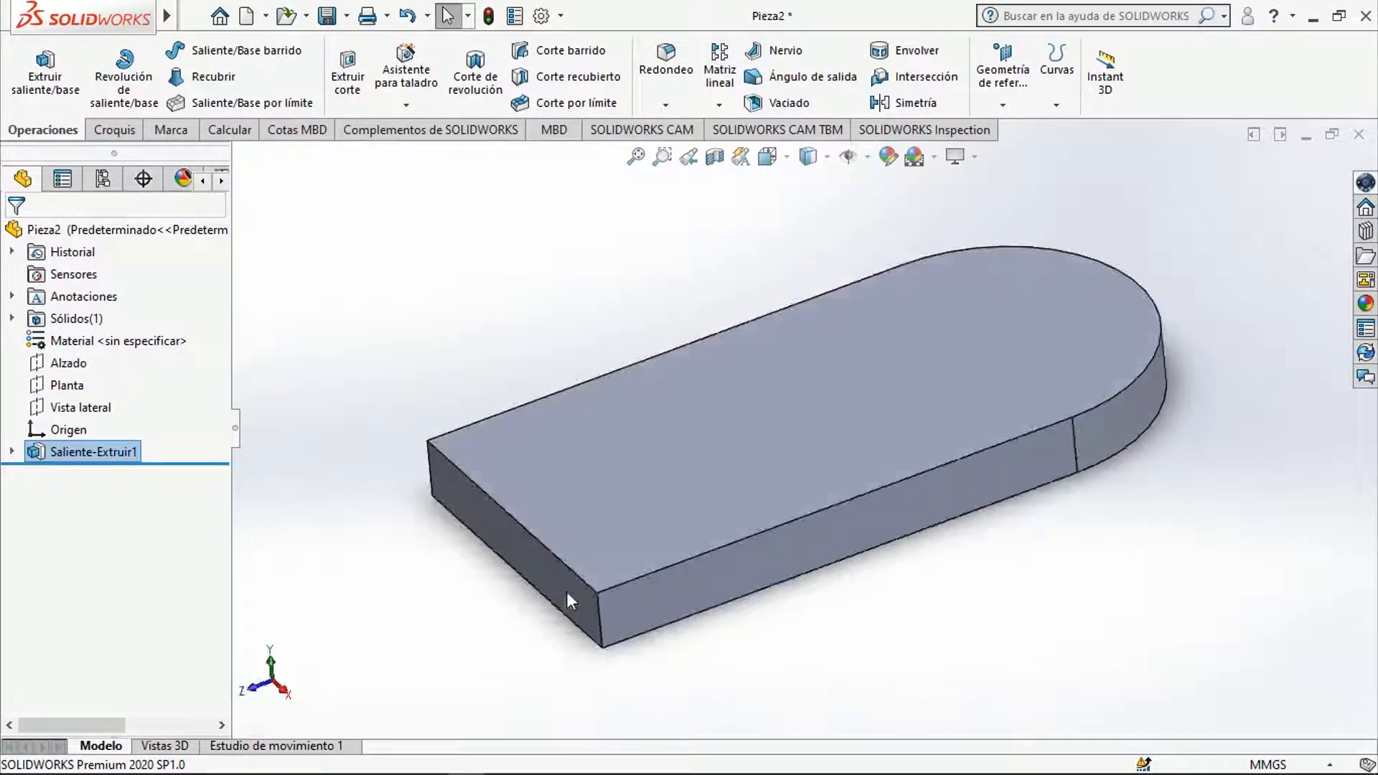
{"action": "key", "text": "ctrl+3"}
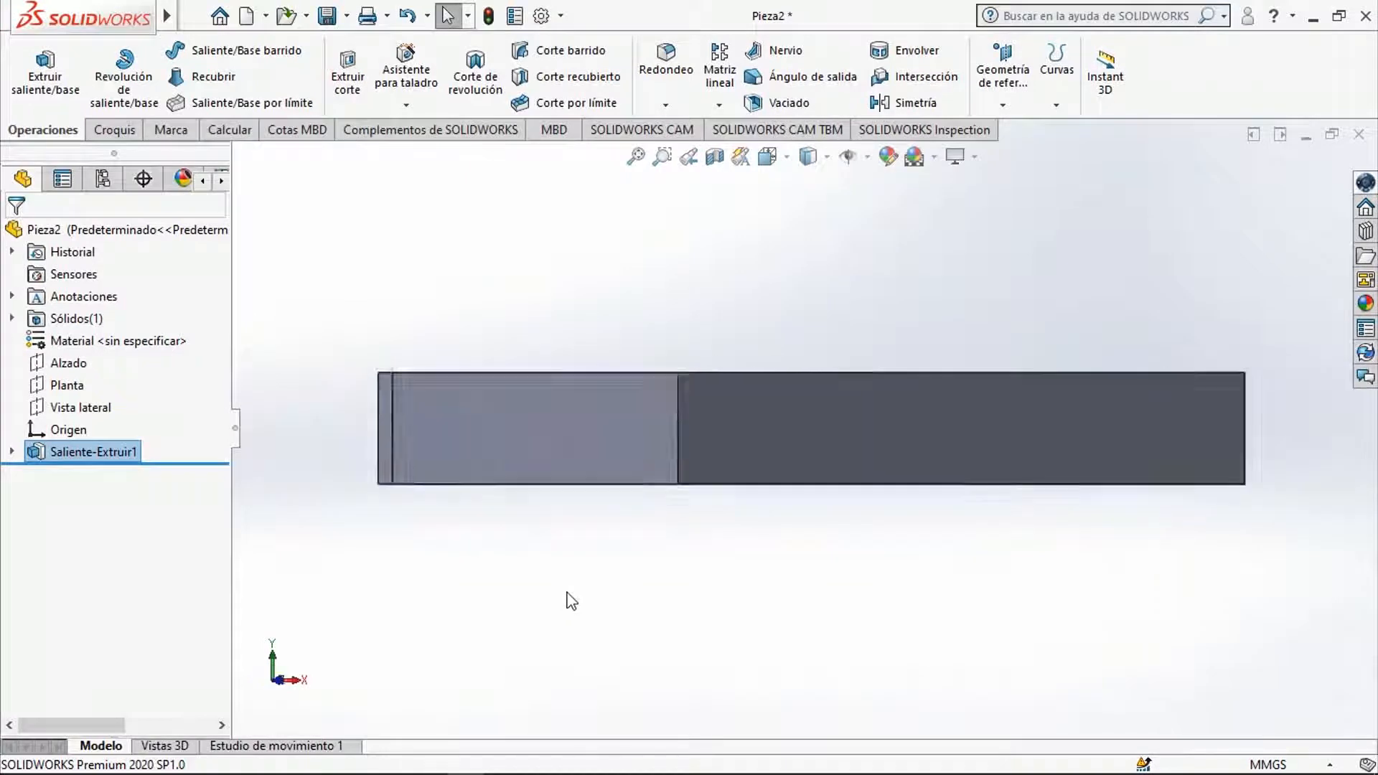
{"action": "key", "text": "ctrl+4"}
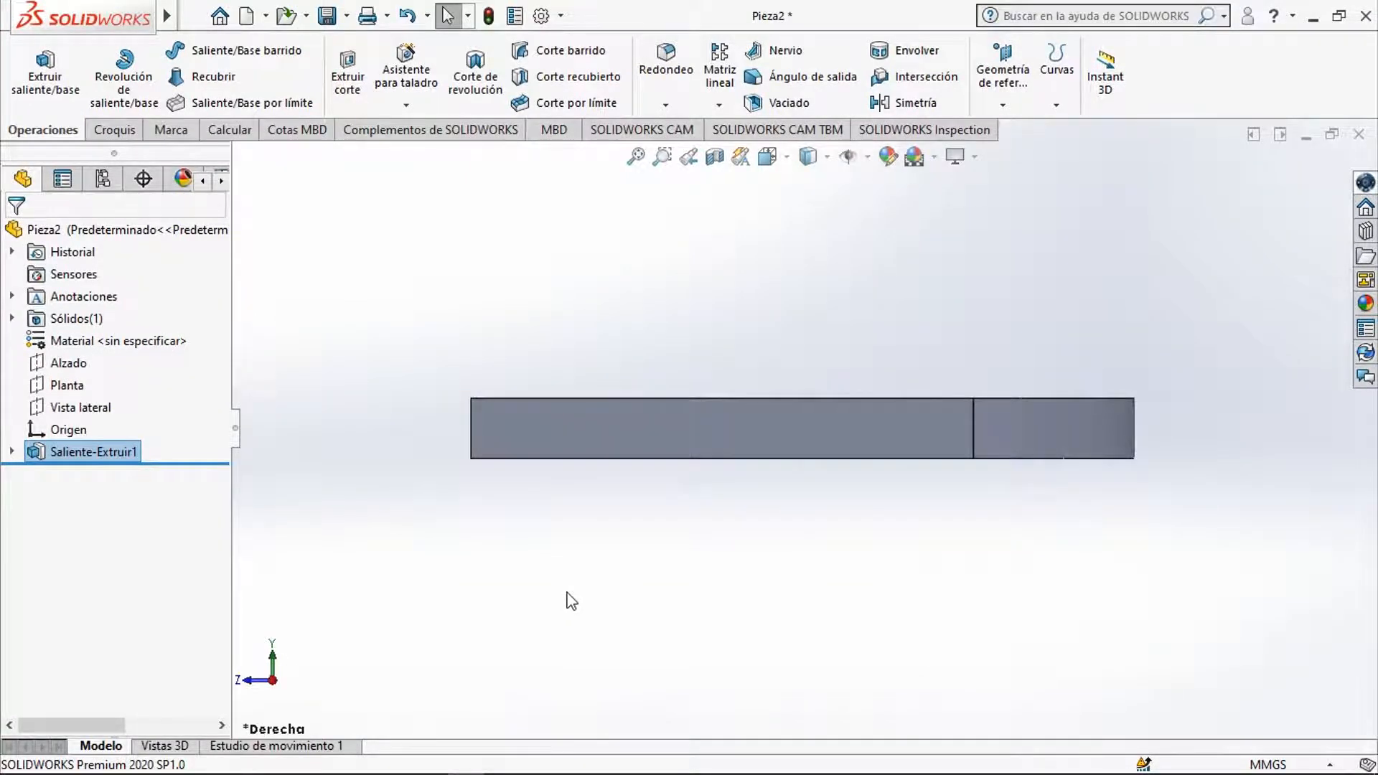
{"action": "key", "text": "ctrl+5"}
{"action": "key", "text": "ctrl+6"}
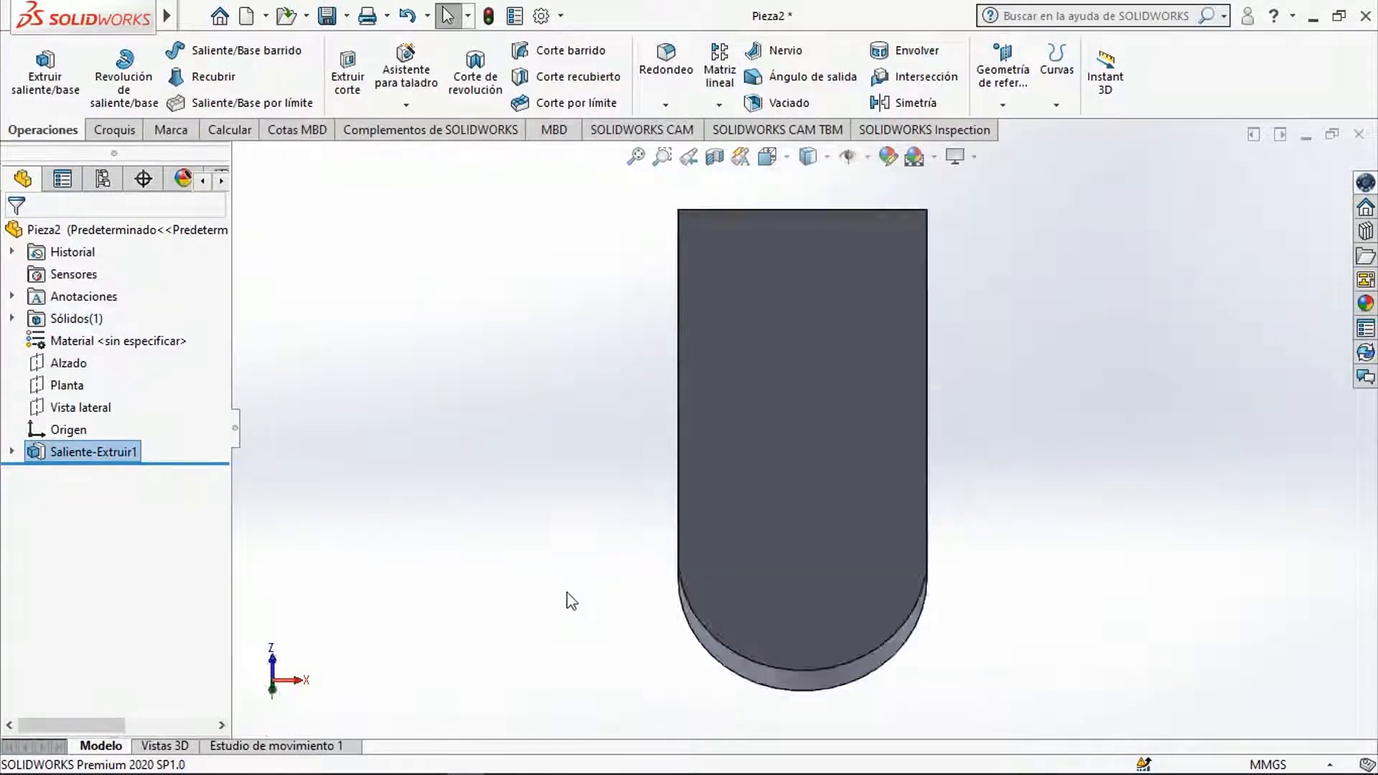
{"action": "key", "text": "ctrl+7"}
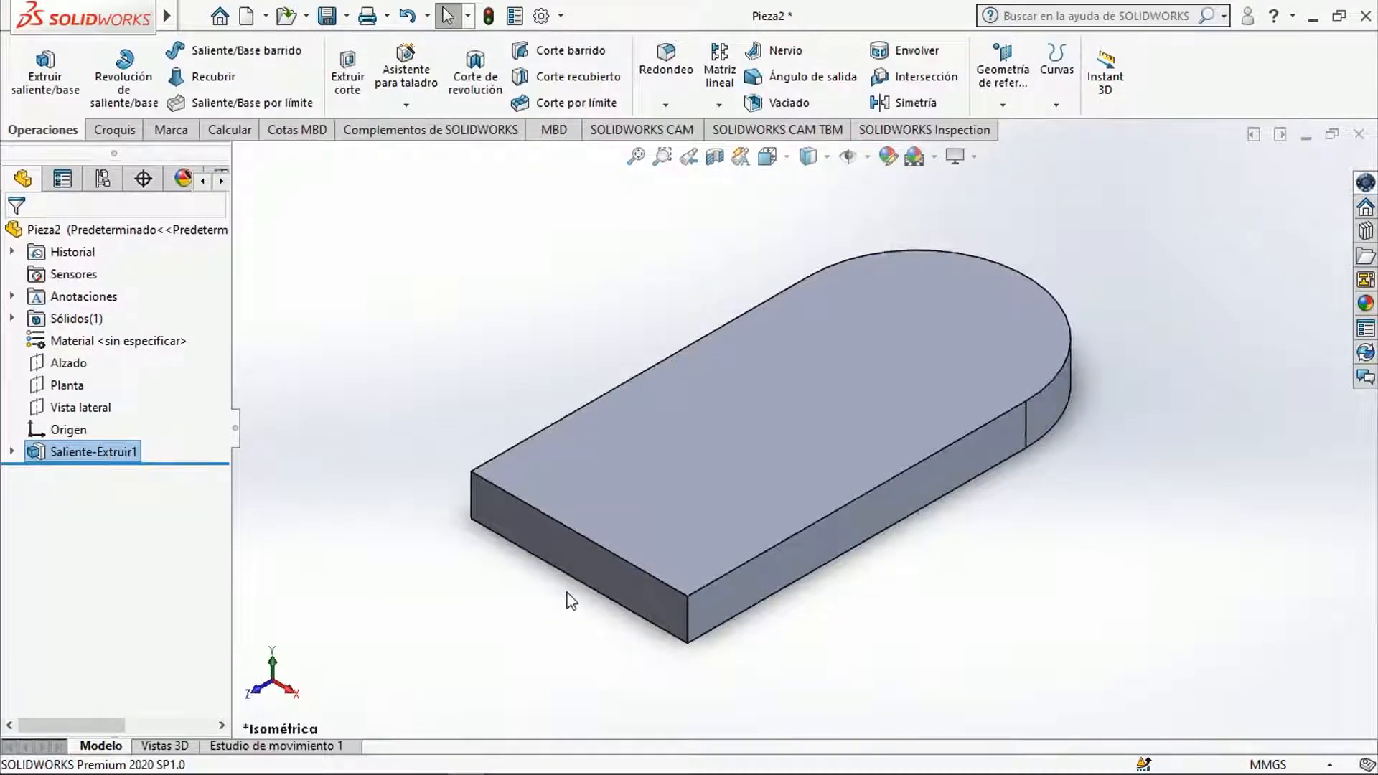
Sketch a corner rectangle on the plate's underside along its straight end, 15 mm wide and spanning the full 80 mm.
{"action": "middle_click_drag", "start_coordinate": [679, 687], "coordinate": [705, 394]}
{"action": "left_click", "coordinate": [712, 359]}
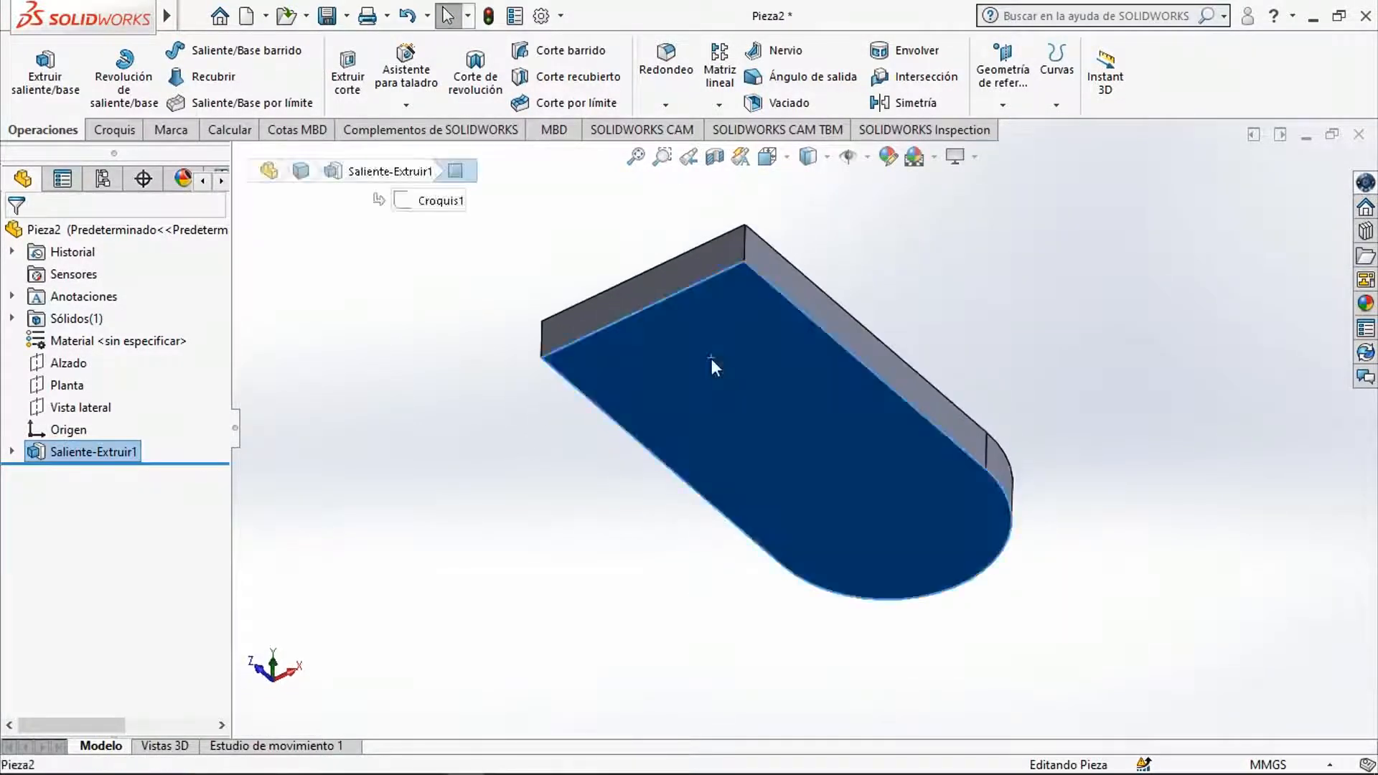
{"action": "left_click", "coordinate": [799, 299]}
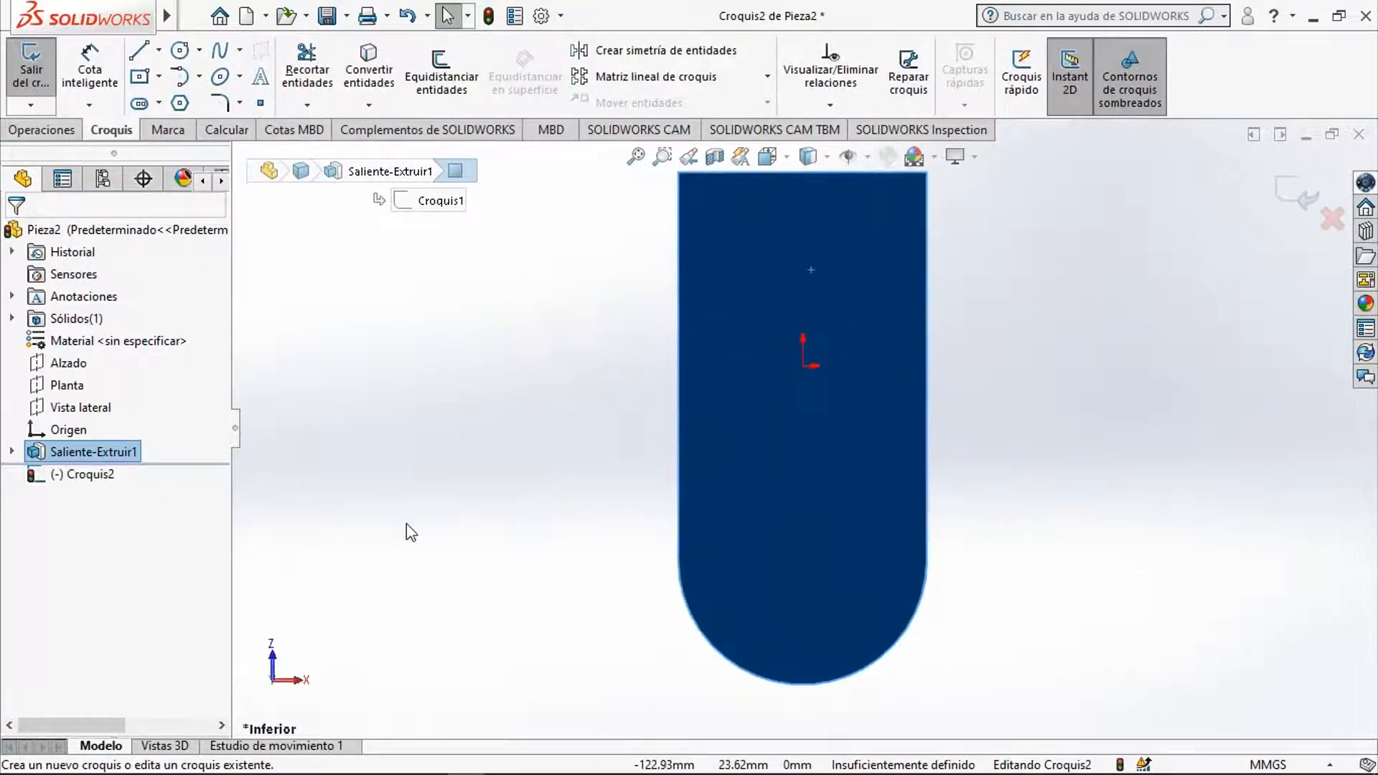
{"action": "left_click", "coordinate": [159, 76]}
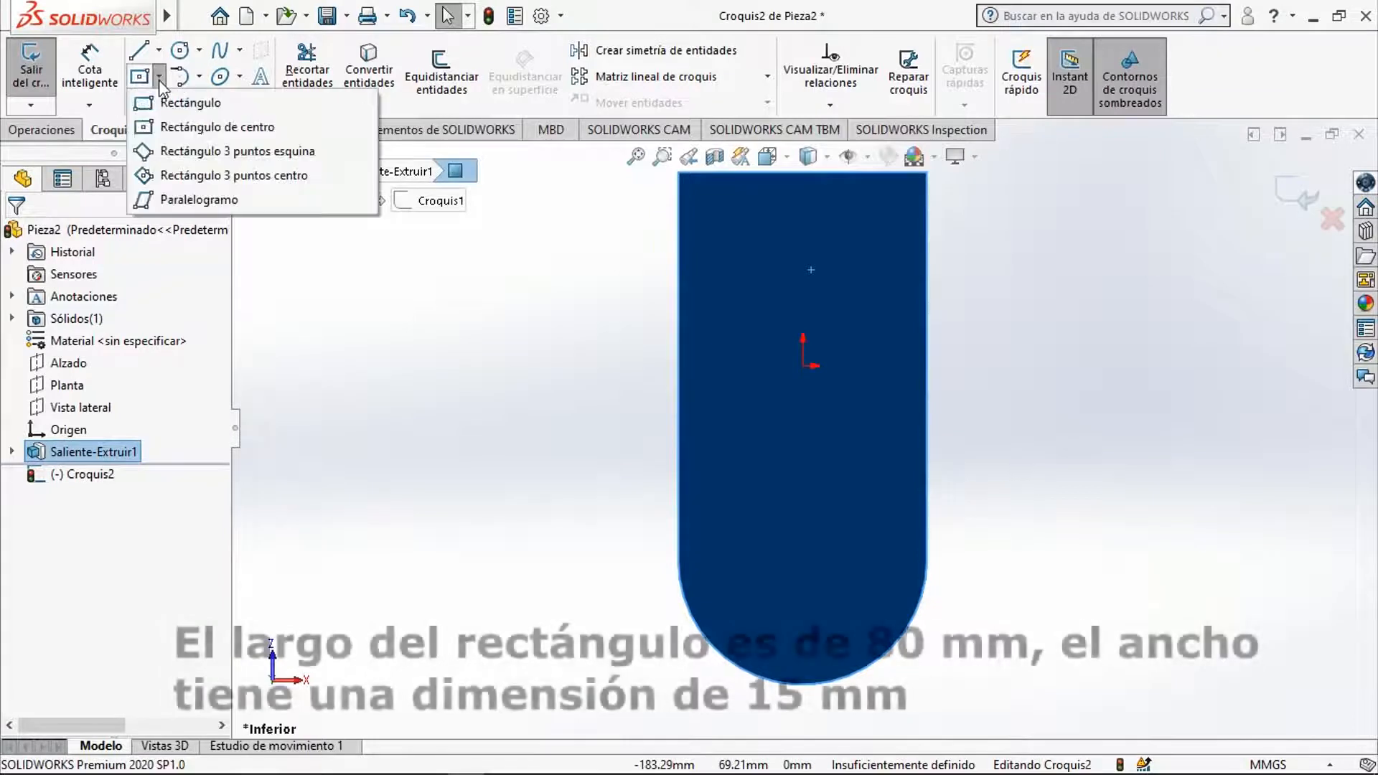
{"action": "left_click", "coordinate": [164, 104]}
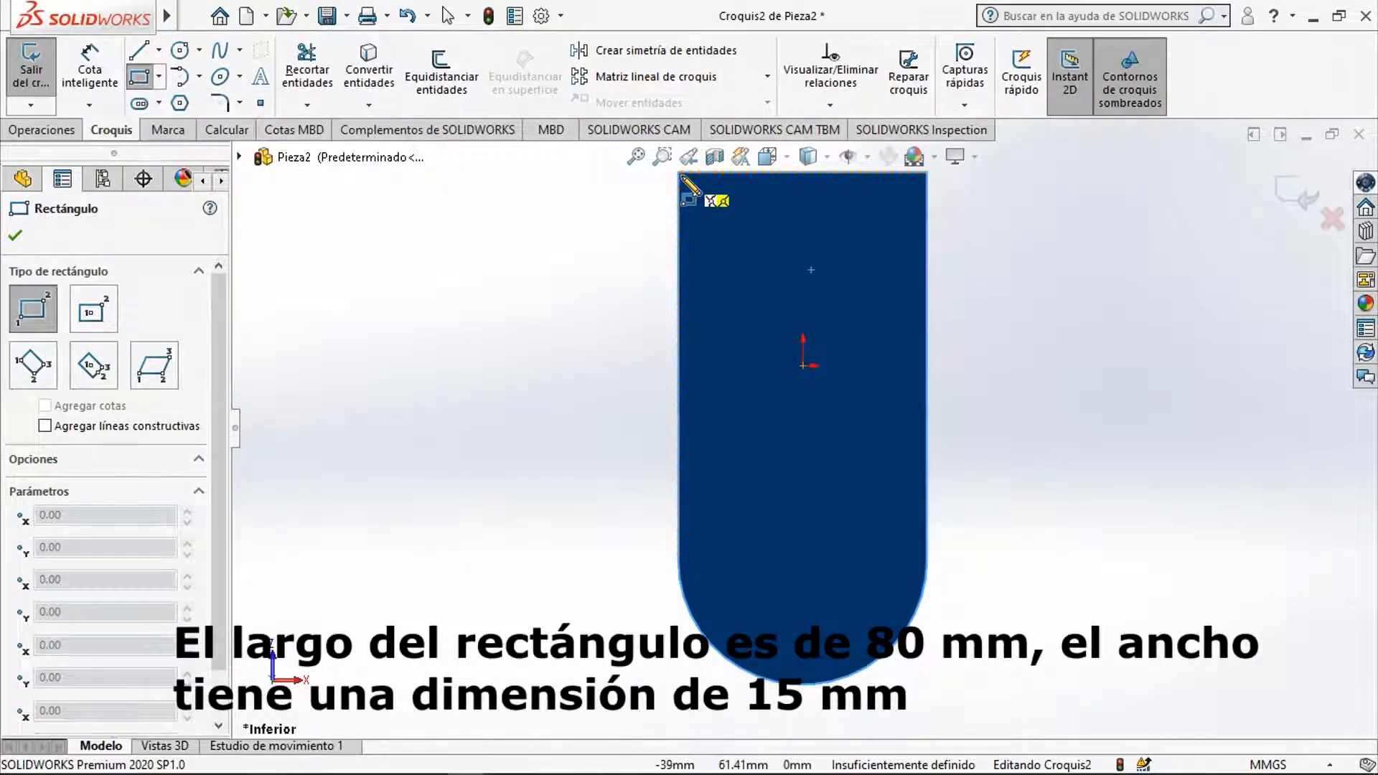
{"action": "scroll", "coordinate": [684, 185], "scroll_direction": "down", "scroll_amount": 3}
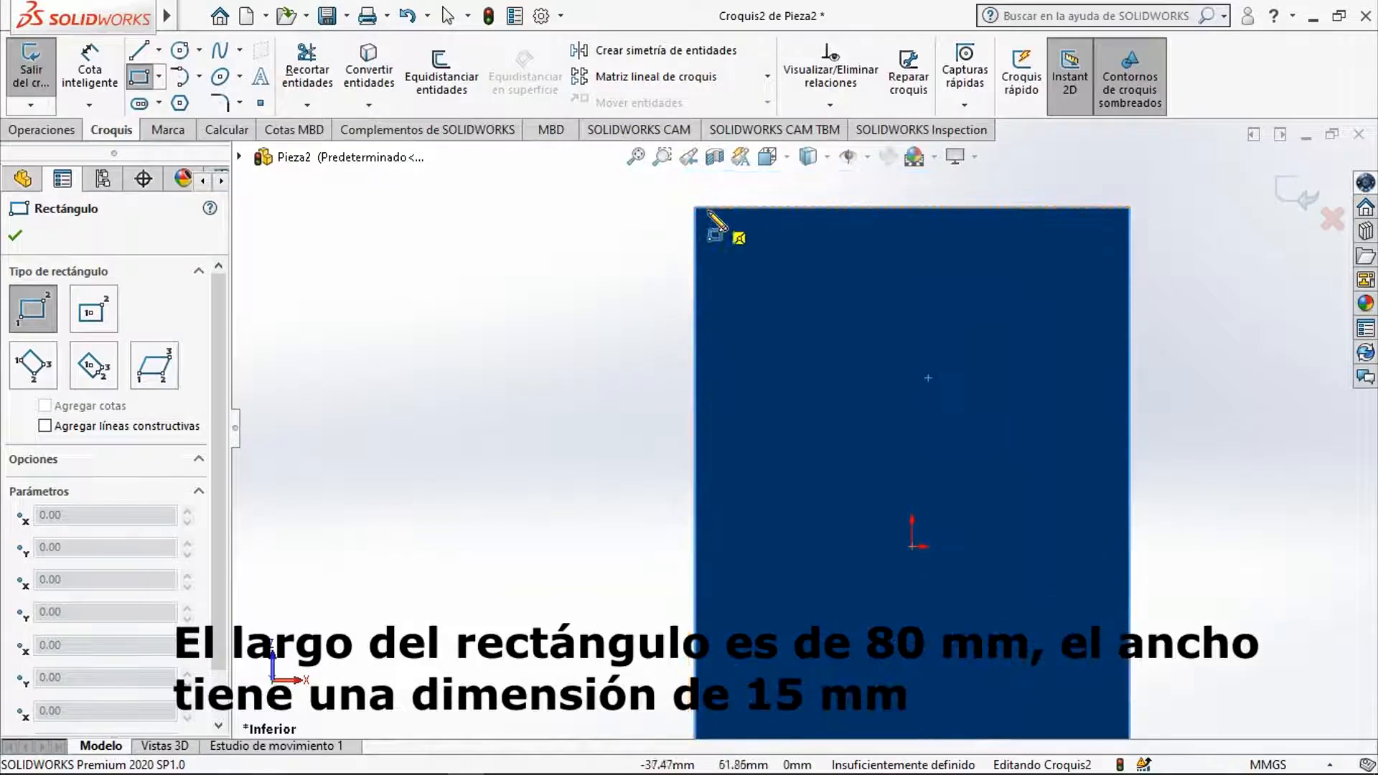
{"action": "left_click", "coordinate": [694, 208]}
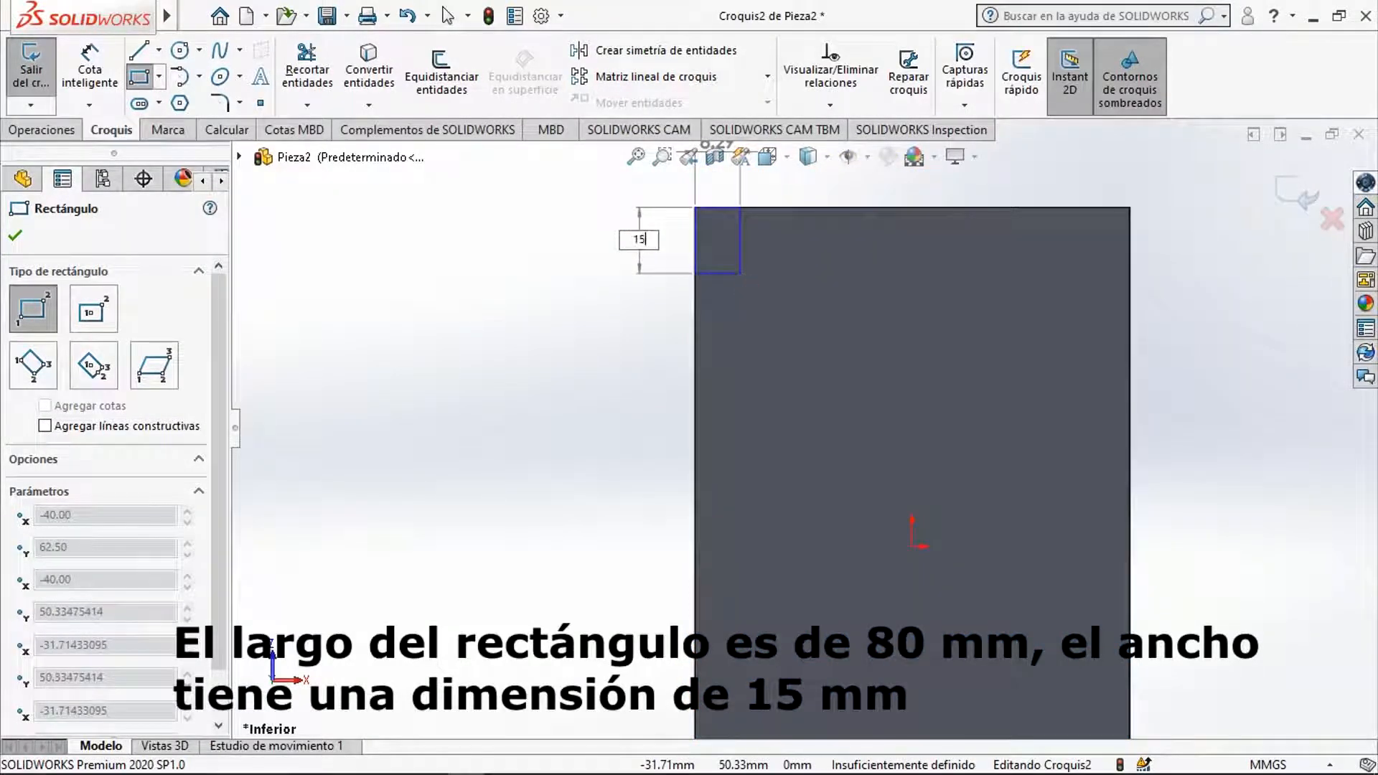
{"action": "key", "text": "Tab"}
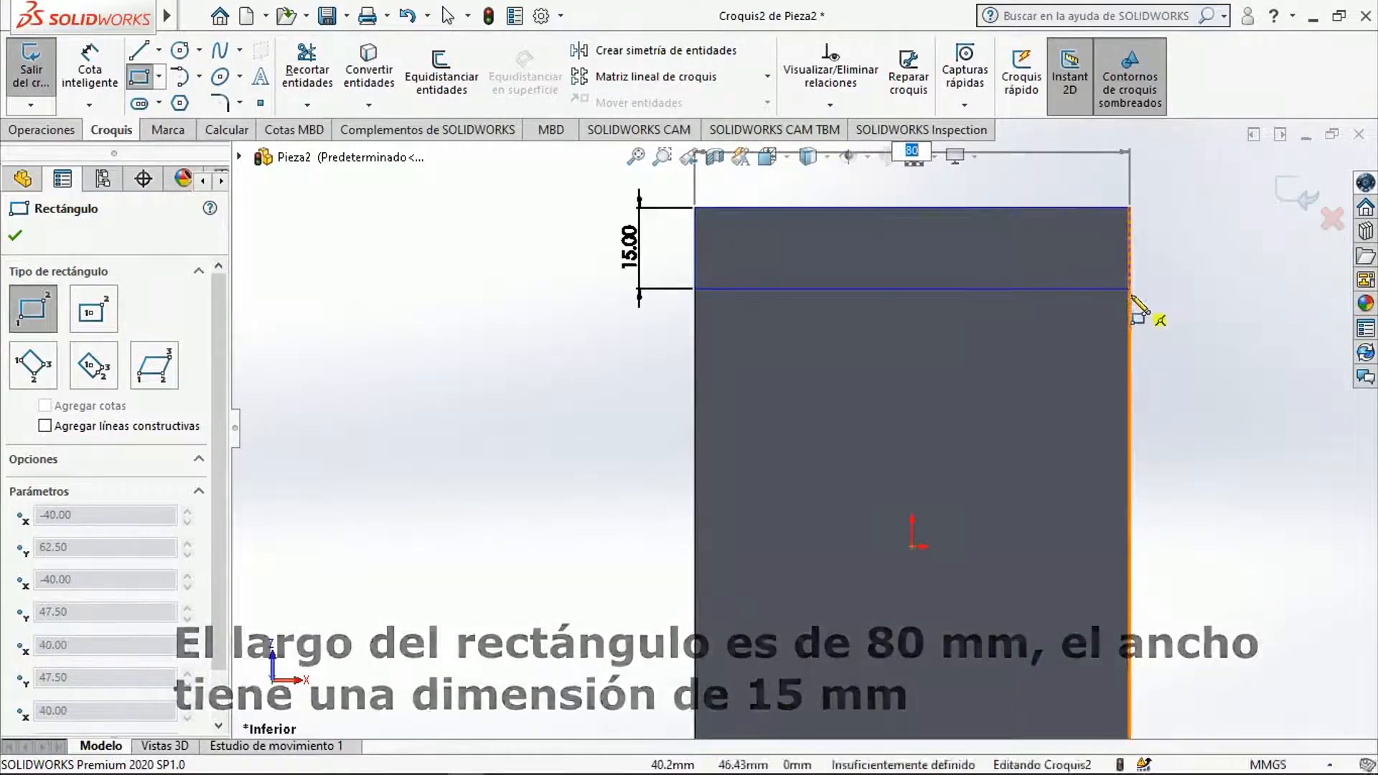
{"action": "left_click", "coordinate": [1130, 289]}
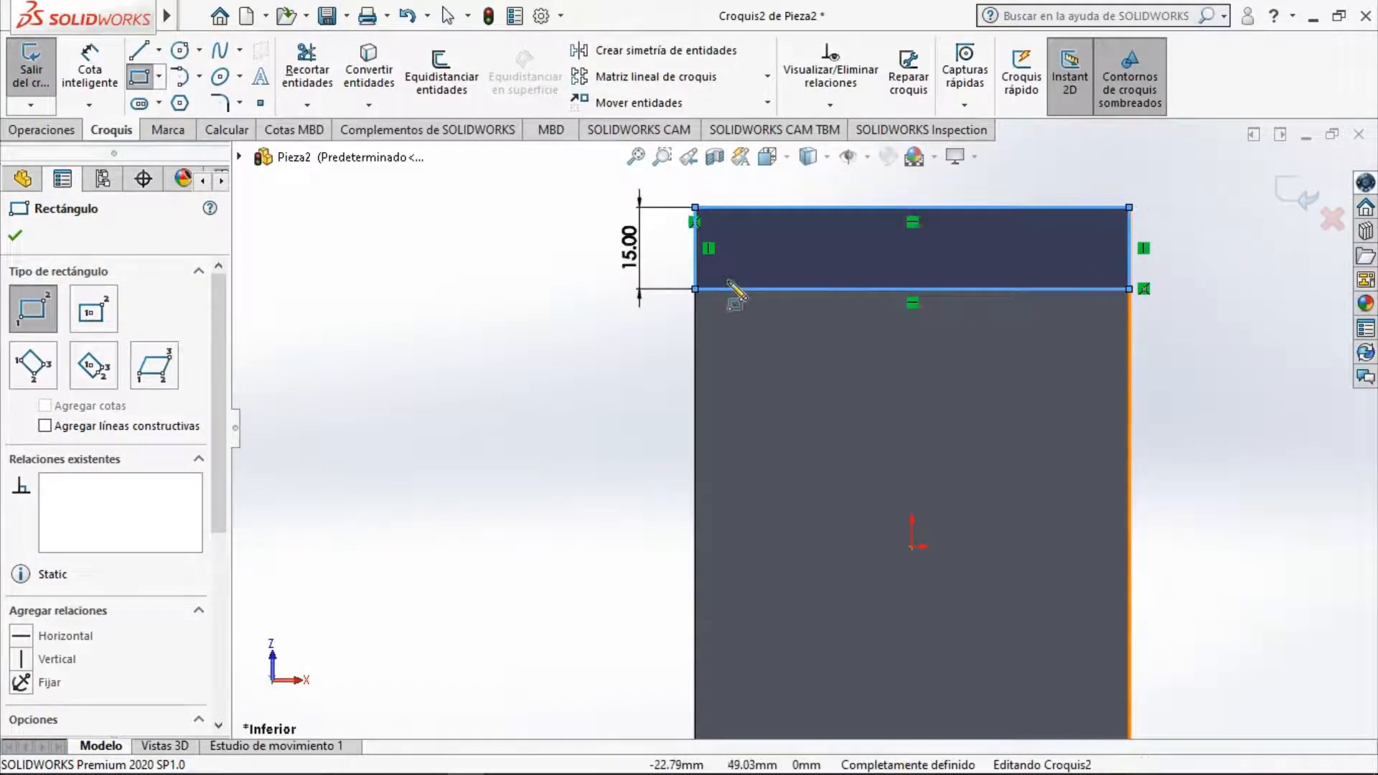
{"action": "key", "text": "Escape"}
Extrude the rectangle 65 mm downward from the plate's underside, merged with the plate, to form a vertical wall.
{"action": "middle_click_drag", "start_coordinate": [589, 379], "coordinate": [431, 581]}
{"action": "mouse_move", "coordinate": [574, 461]}
{"action": "middle_mouse_down"}
{"action": "mouse_move", "coordinate": [545, 477]}
{"action": "mouse_move", "coordinate": [532, 461]}
{"action": "mouse_move", "coordinate": [541, 444]}
{"action": "mouse_move", "coordinate": [544, 455]}
{"action": "middle_mouse_up"}
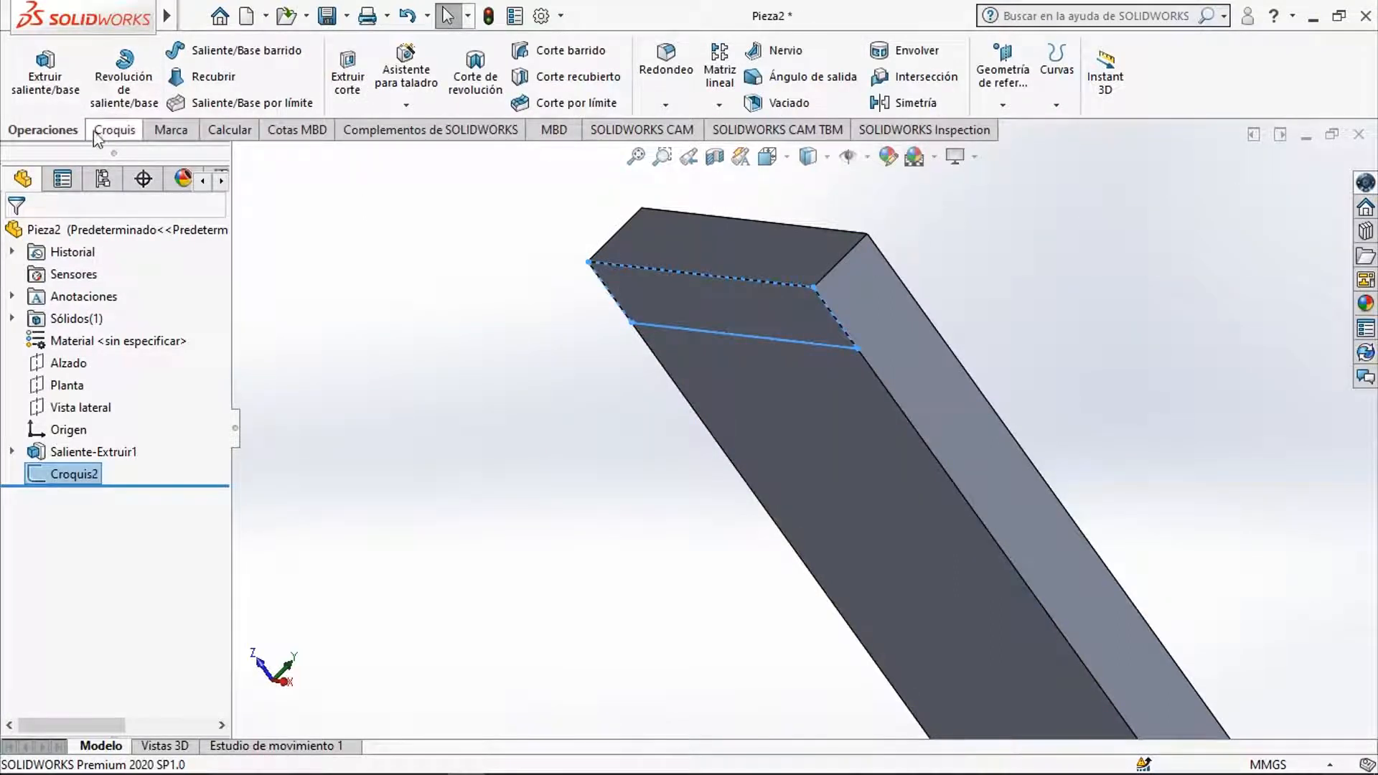
{"action": "left_click", "coordinate": [53, 91]}
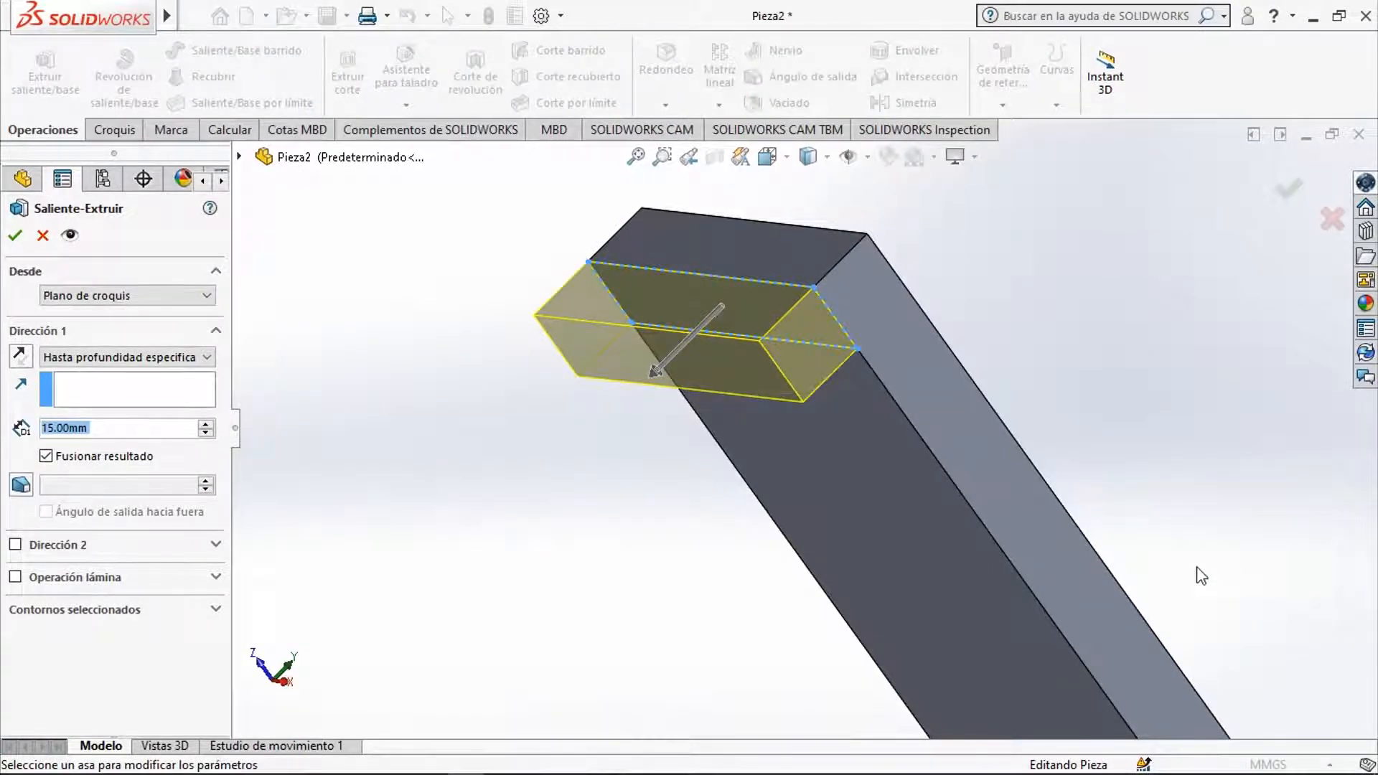
{"action": "right_click", "coordinate": [59, 436]}
{"action": "mouse_move", "coordinate": [178, 468]}
{"action": "key", "text": "BackSpace"}
{"action": "type", "text": "6"}
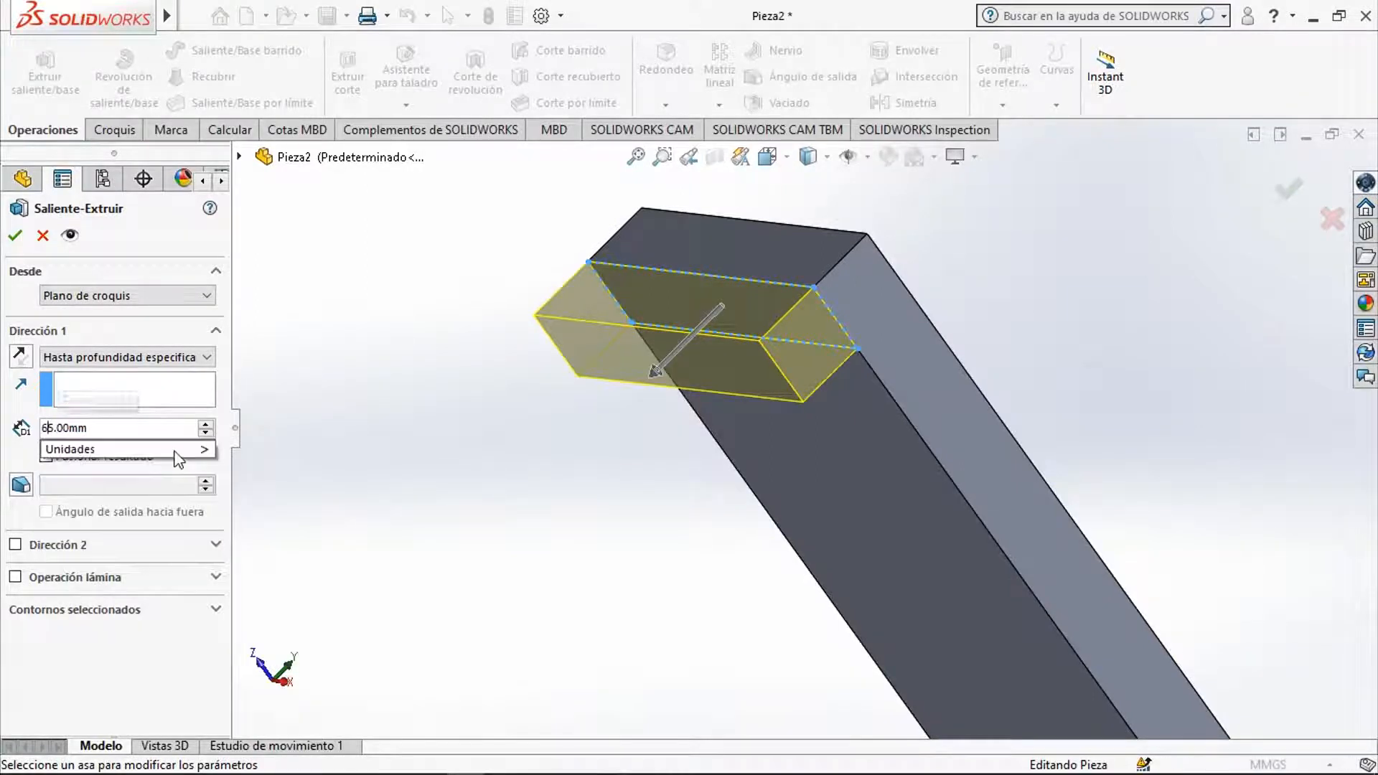
{"action": "left_click", "coordinate": [3, 441]}
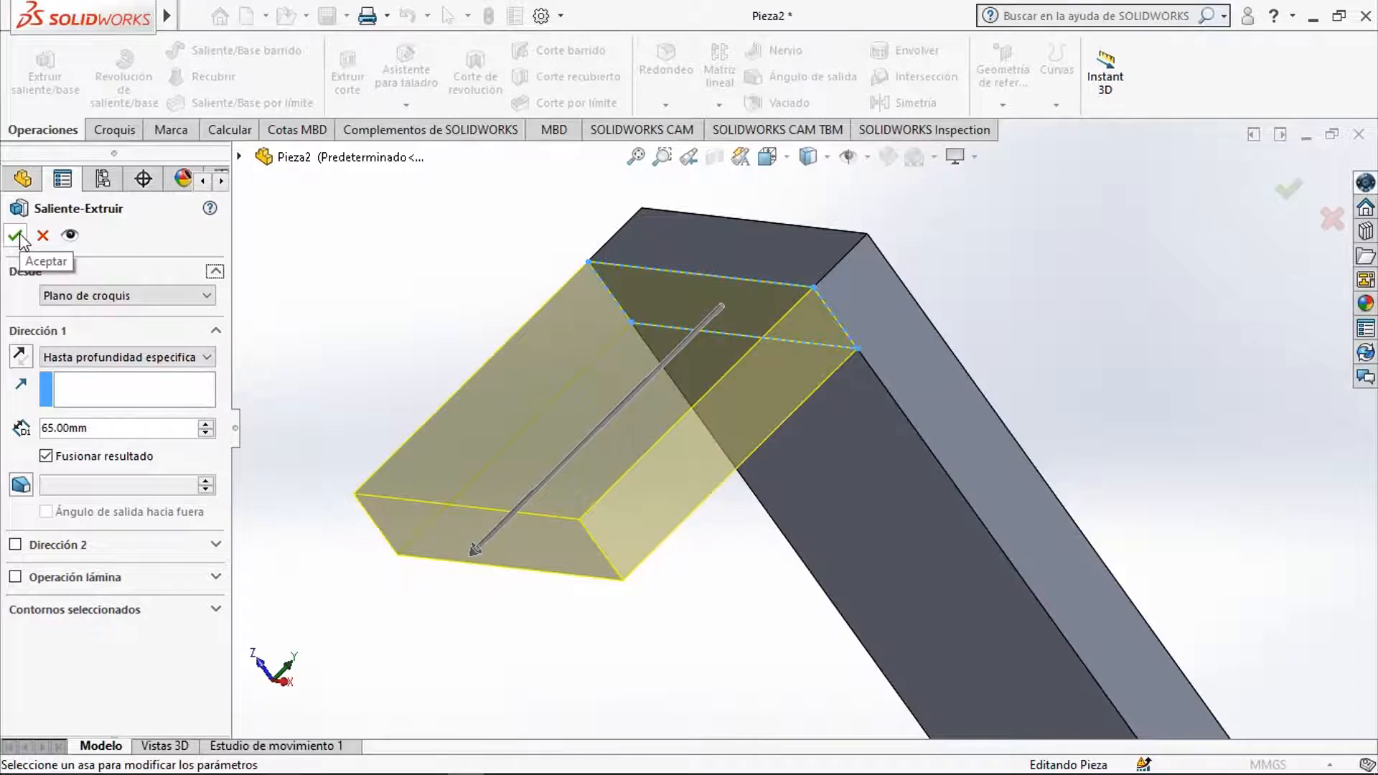
{"action": "left_click", "coordinate": [21, 356]}
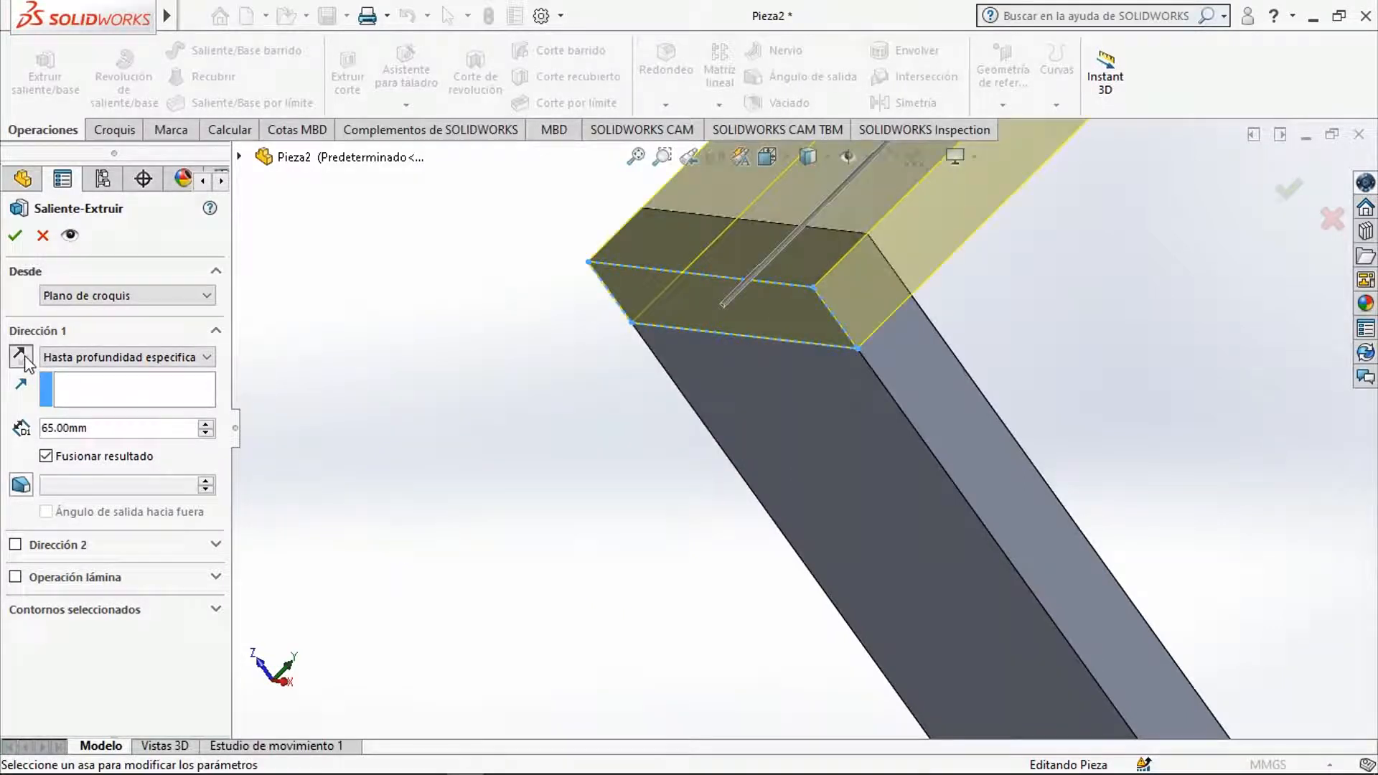
{"action": "left_click", "coordinate": [21, 357]}
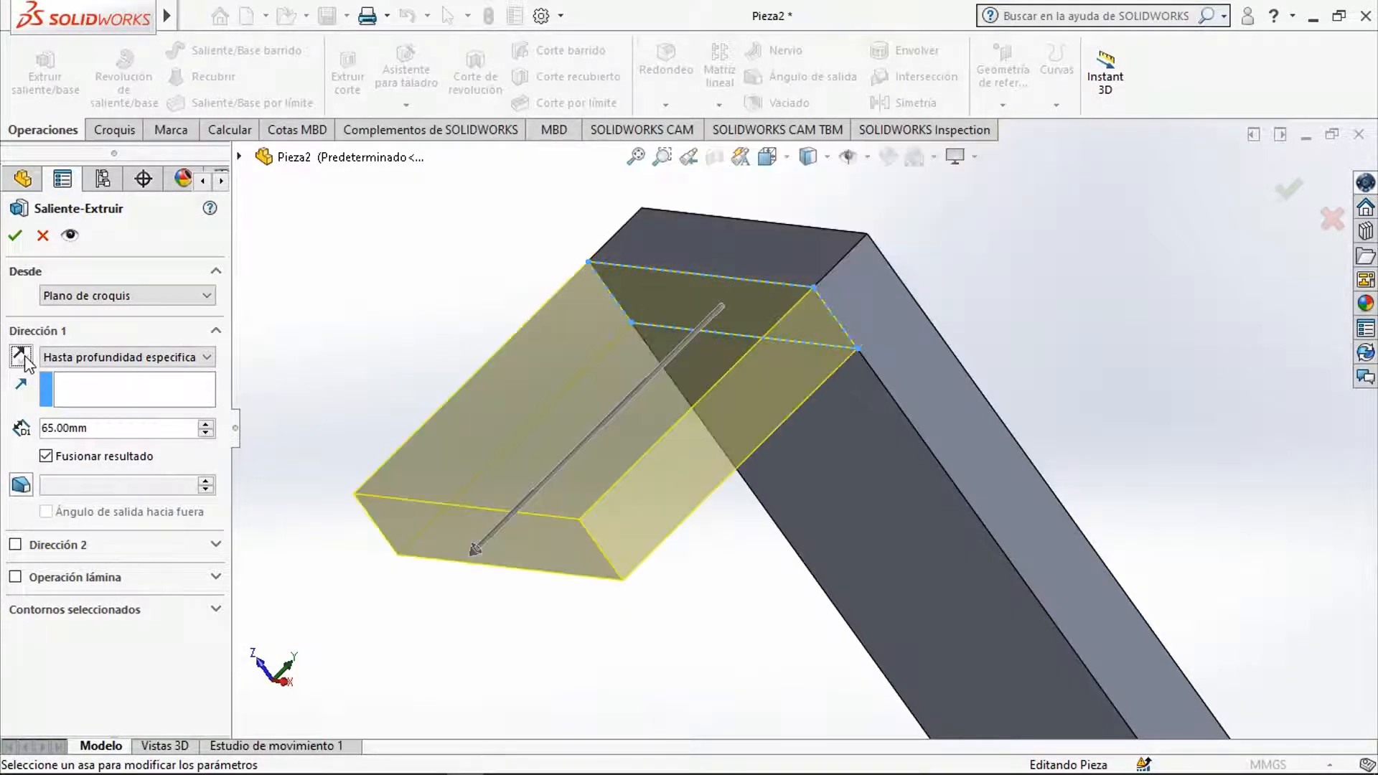
{"action": "left_click", "coordinate": [14, 237]}
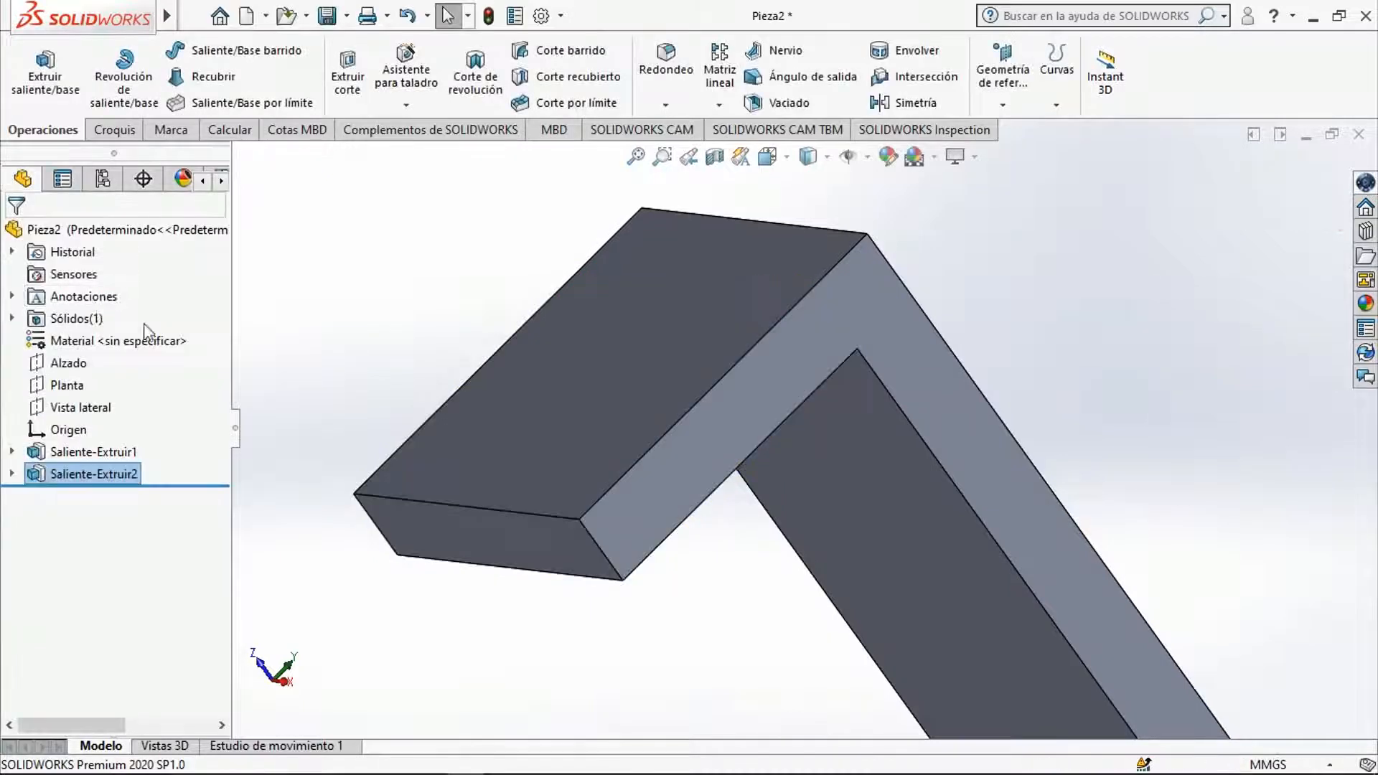
Start a sketch on the plate's top face and draw a 20 mm diameter circle concentric with the rounded end.
{"action": "key", "text": "ctrl+7"}
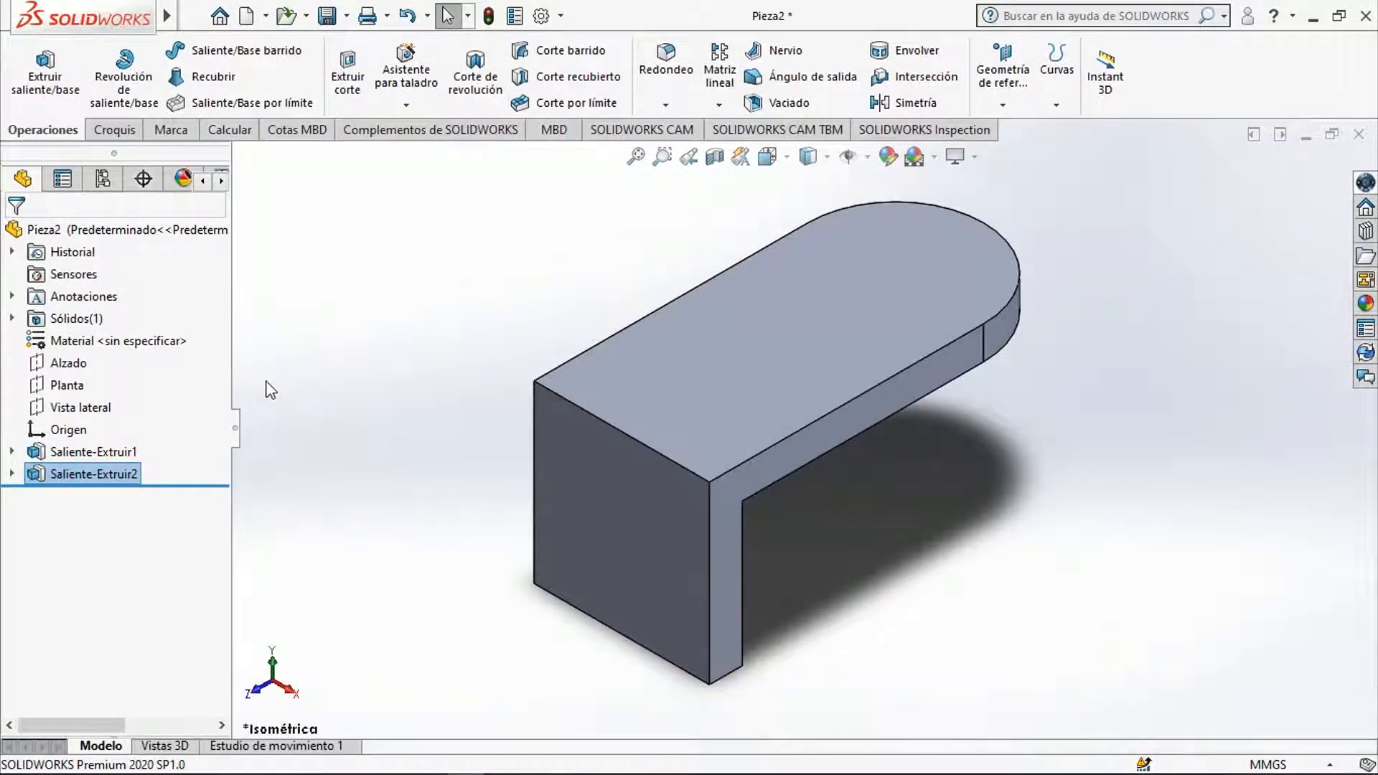
{"action": "left_click", "coordinate": [831, 289]}
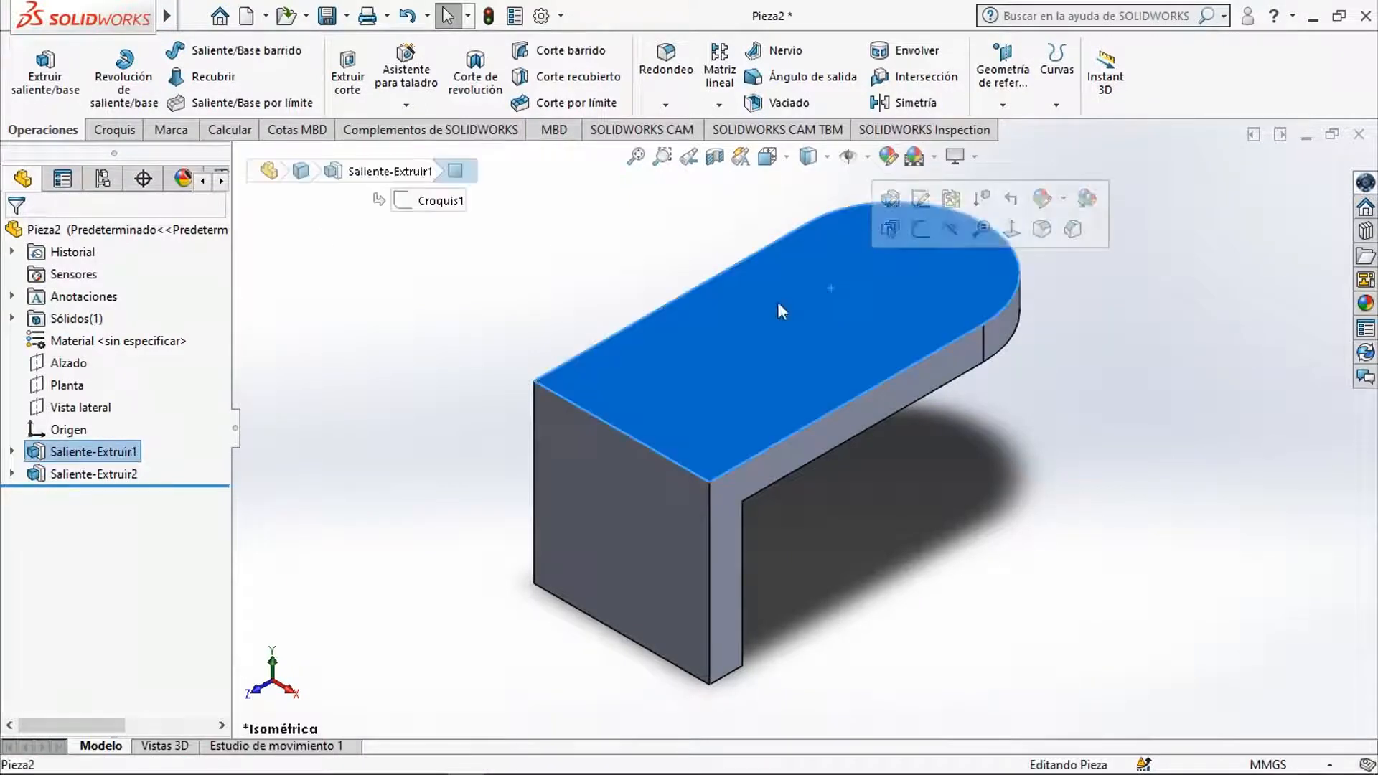
{"action": "left_click", "coordinate": [919, 231]}
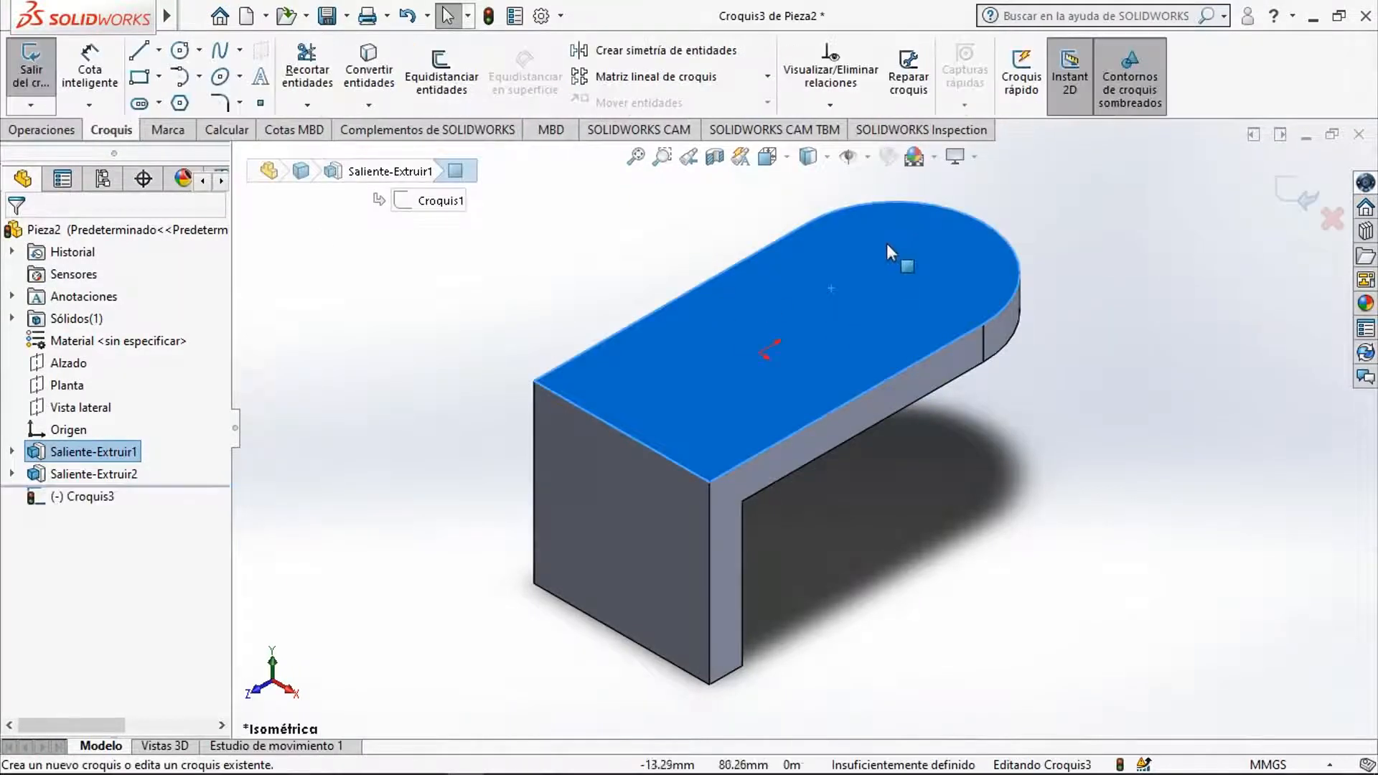
{"action": "key", "text": "ctrl+5"}
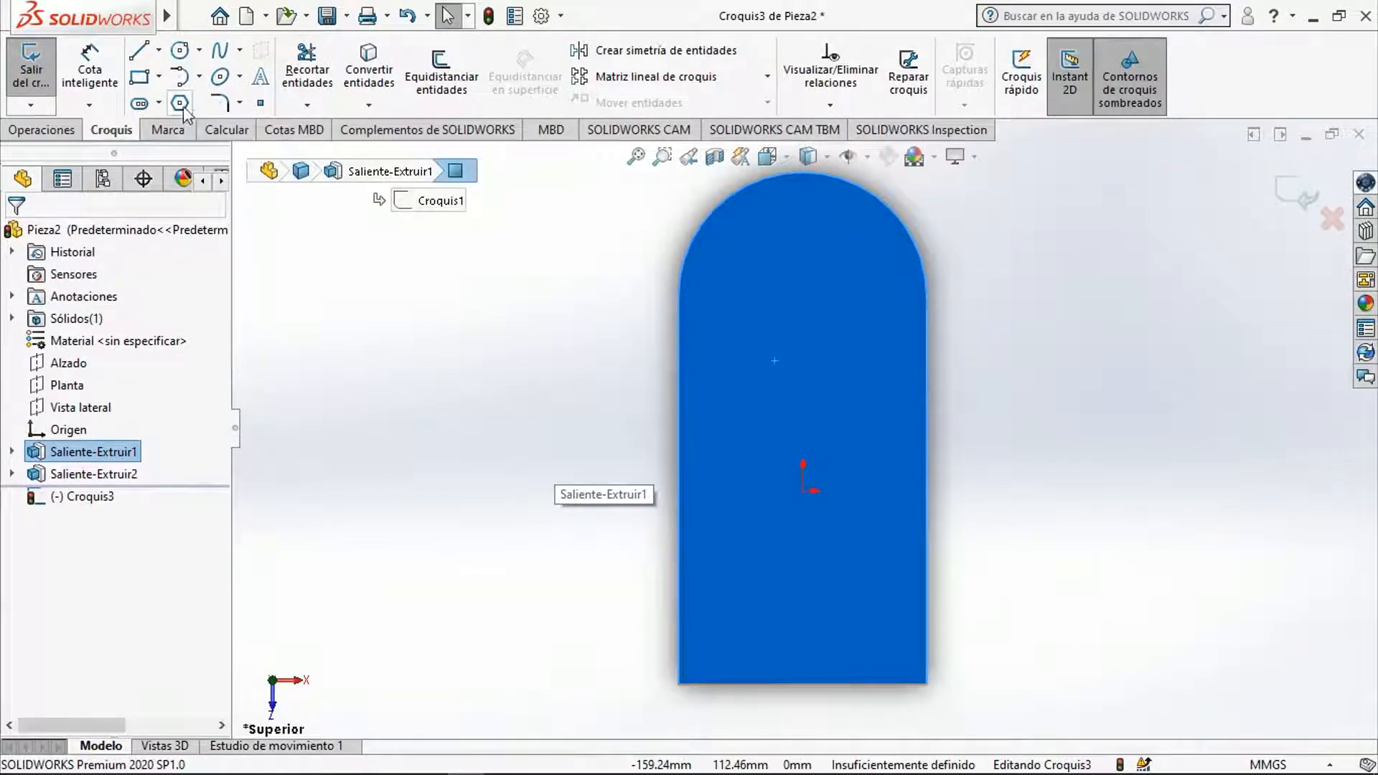
{"action": "left_click", "coordinate": [180, 50]}
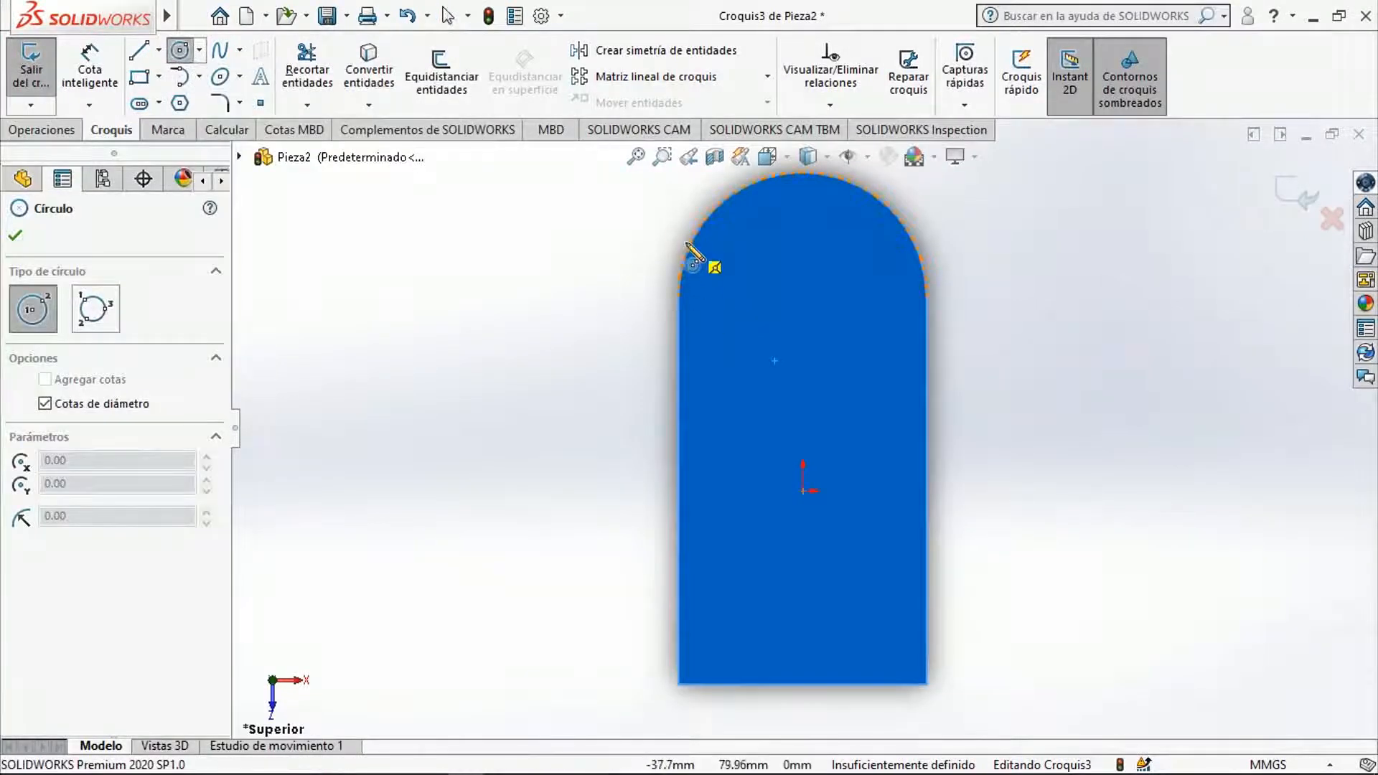
{"action": "left_click", "coordinate": [803, 295]}
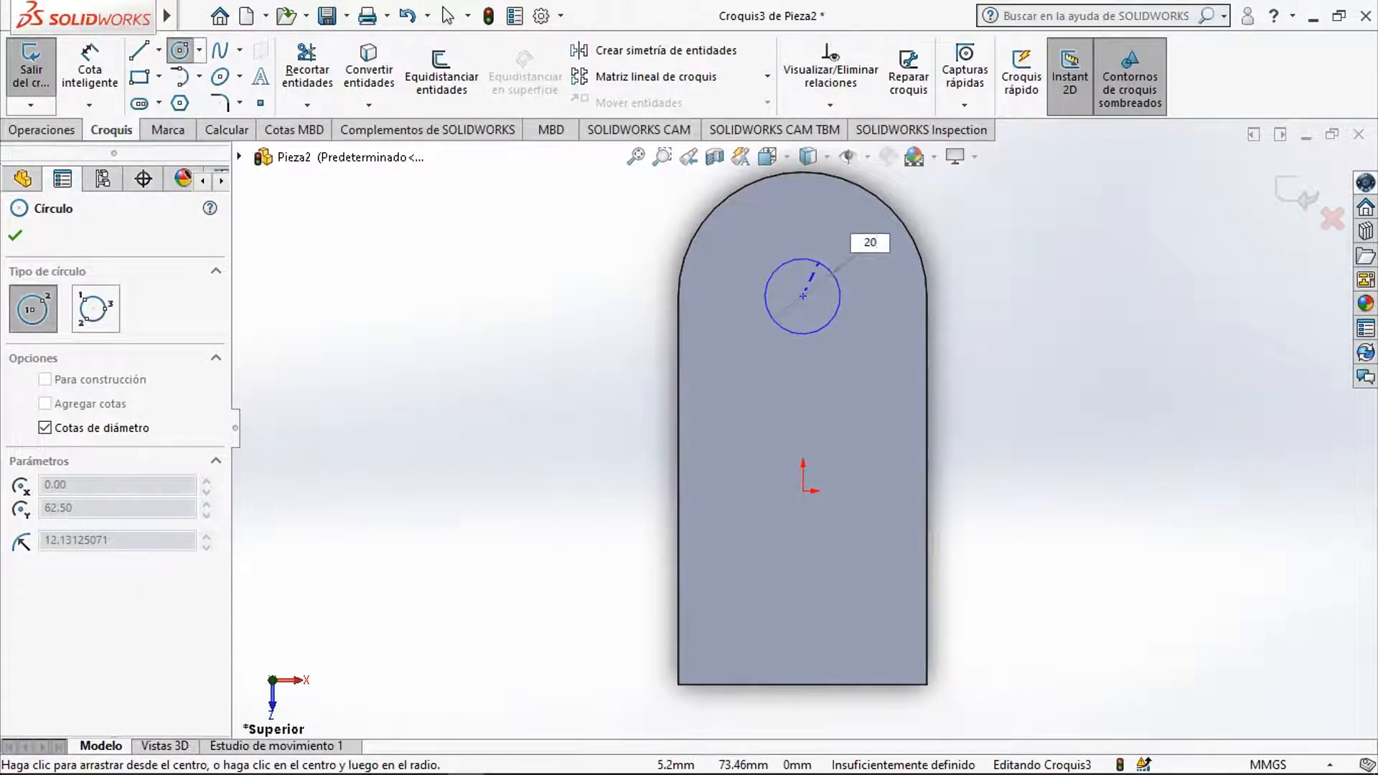
{"action": "key", "text": "Return"}
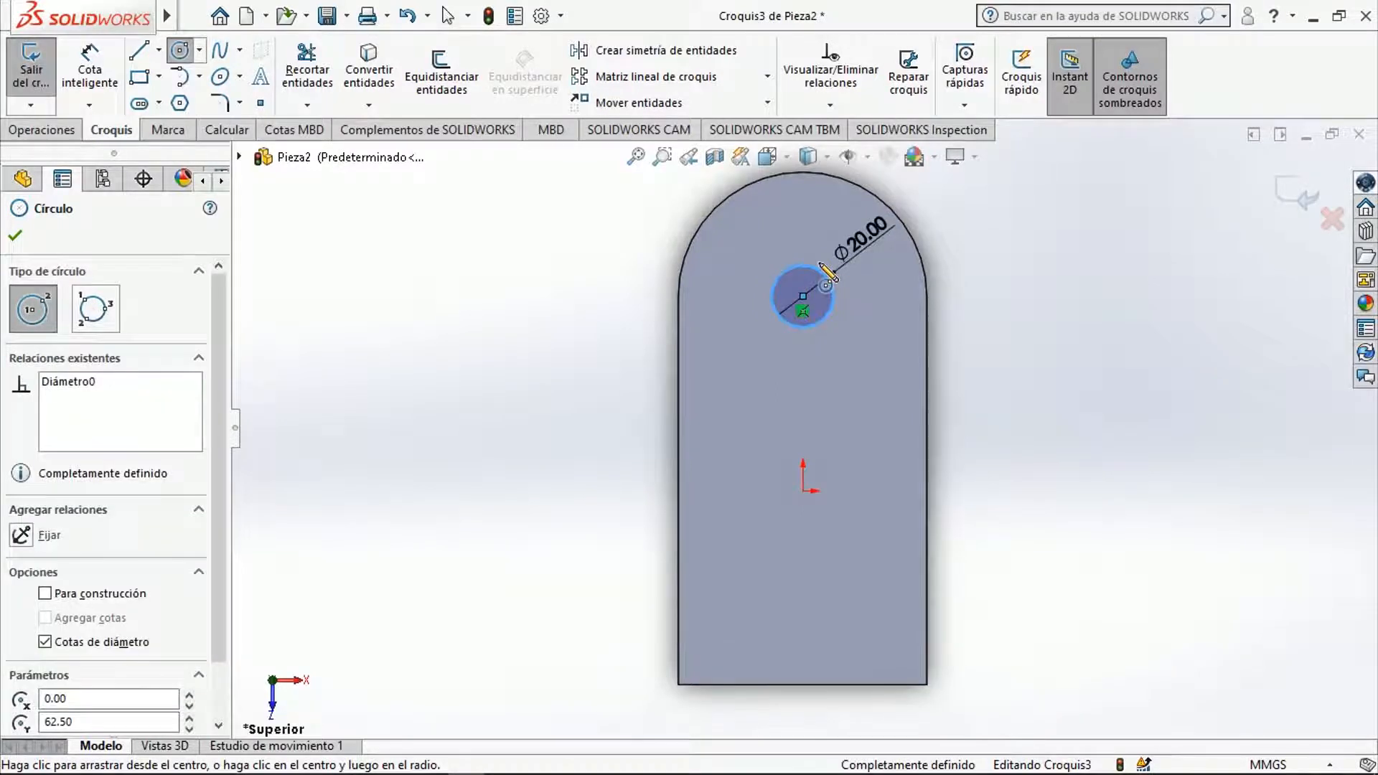
Draw a 40 mm diameter circle concentric with the 20 mm circle and finish the sketch.
{"action": "left_click", "coordinate": [803, 295]}
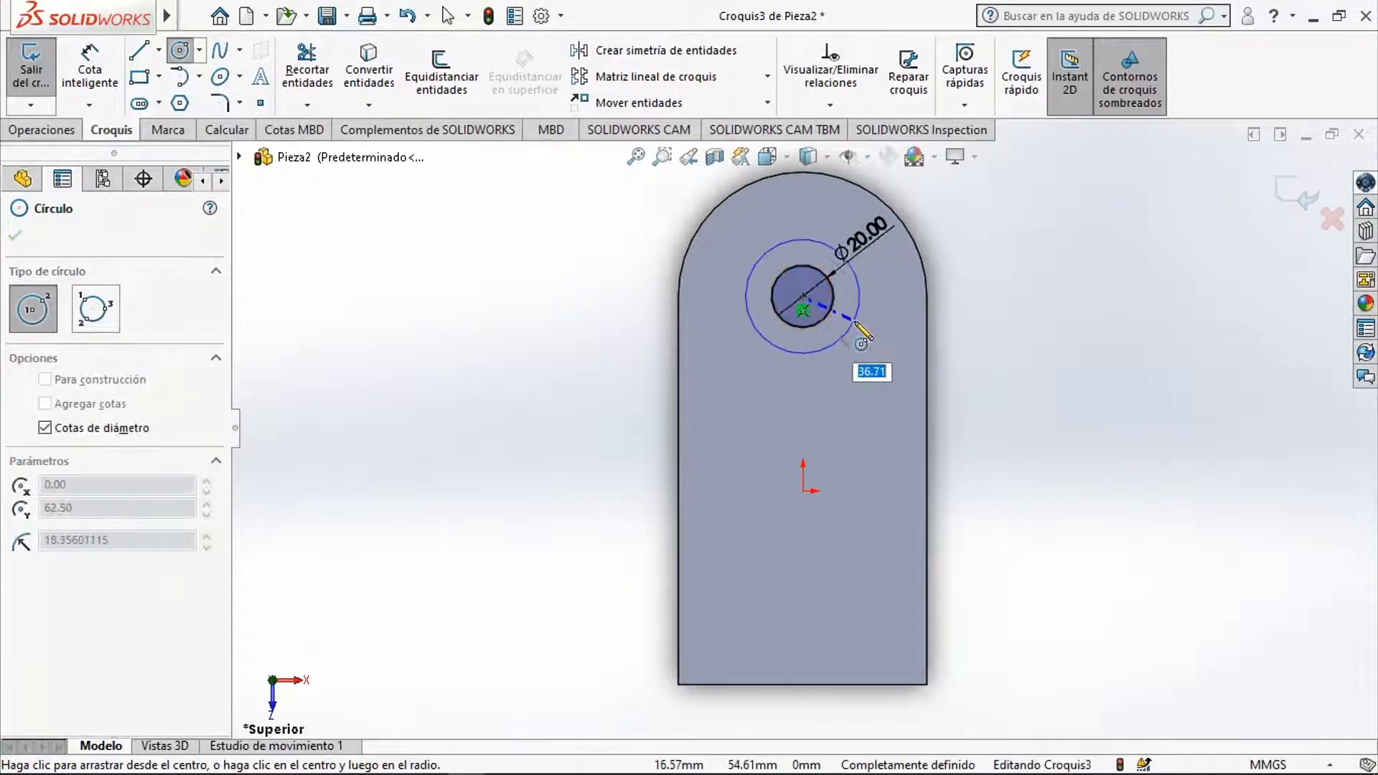
{"action": "type", "text": "40"}
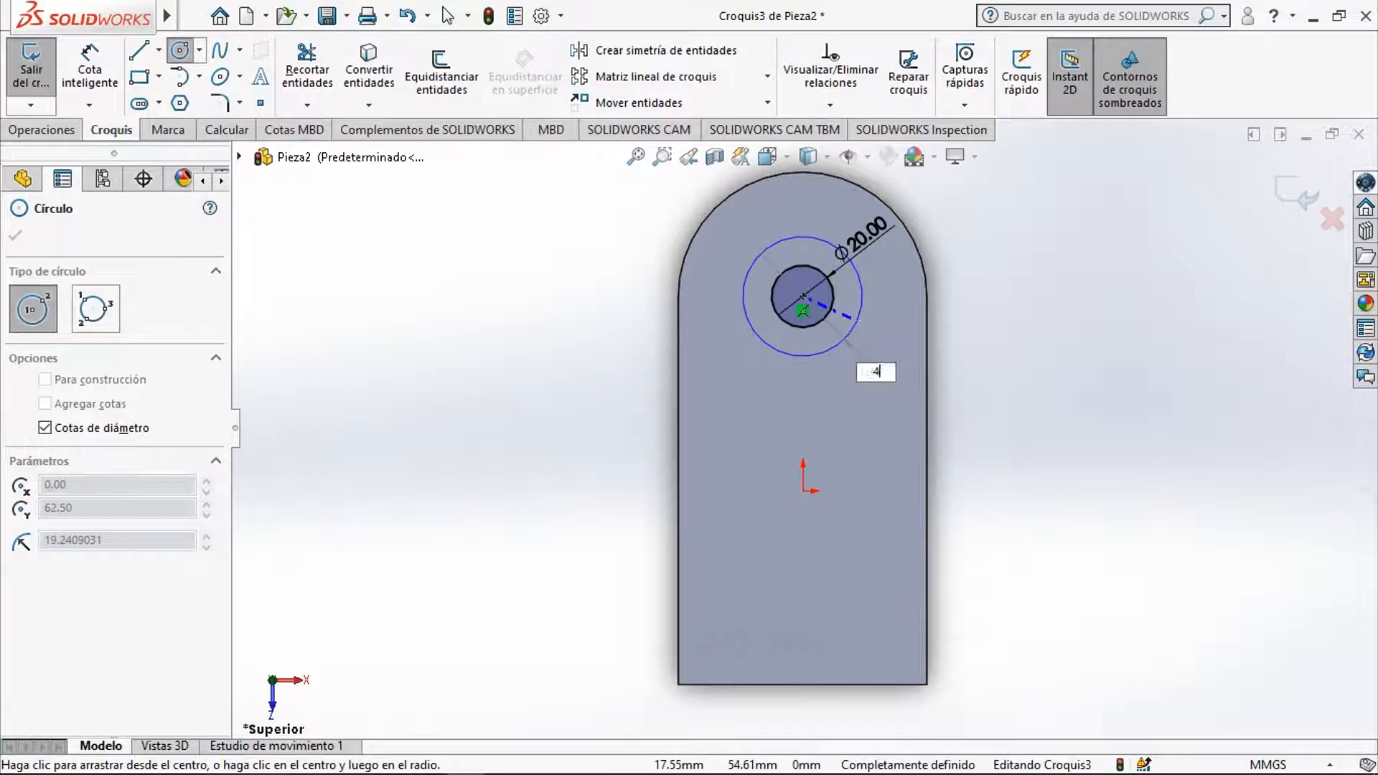
{"action": "key", "text": "Return"}
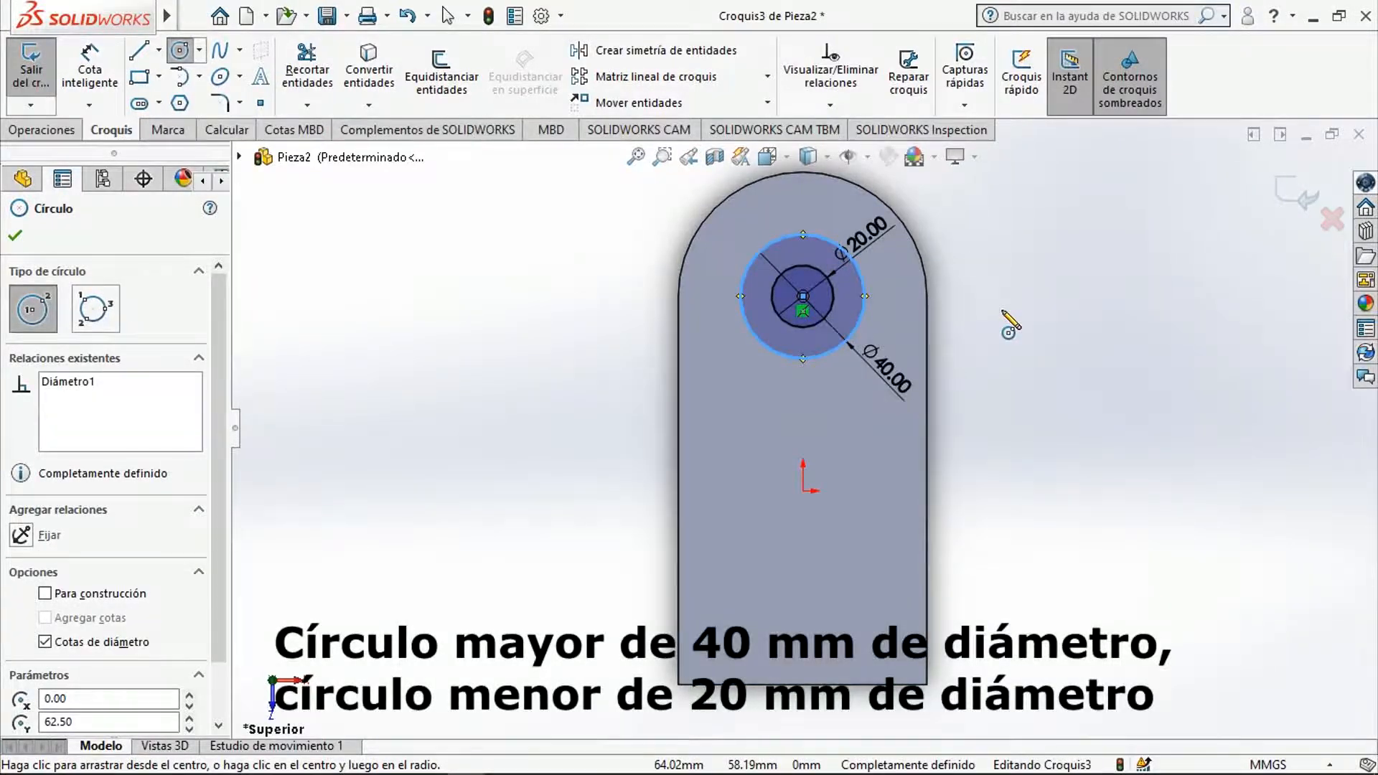
{"action": "key", "text": "ctrl+7"}
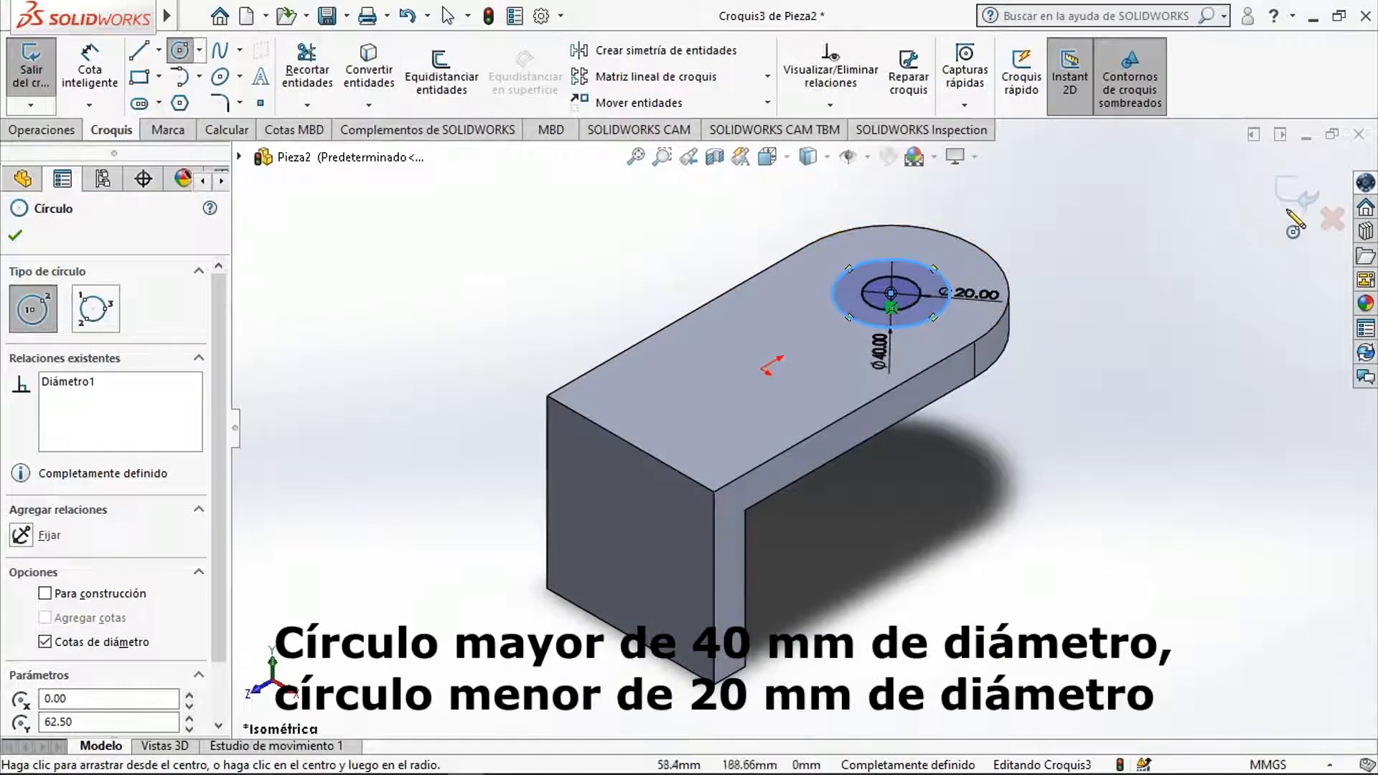
{"action": "left_click", "coordinate": [1298, 194]}
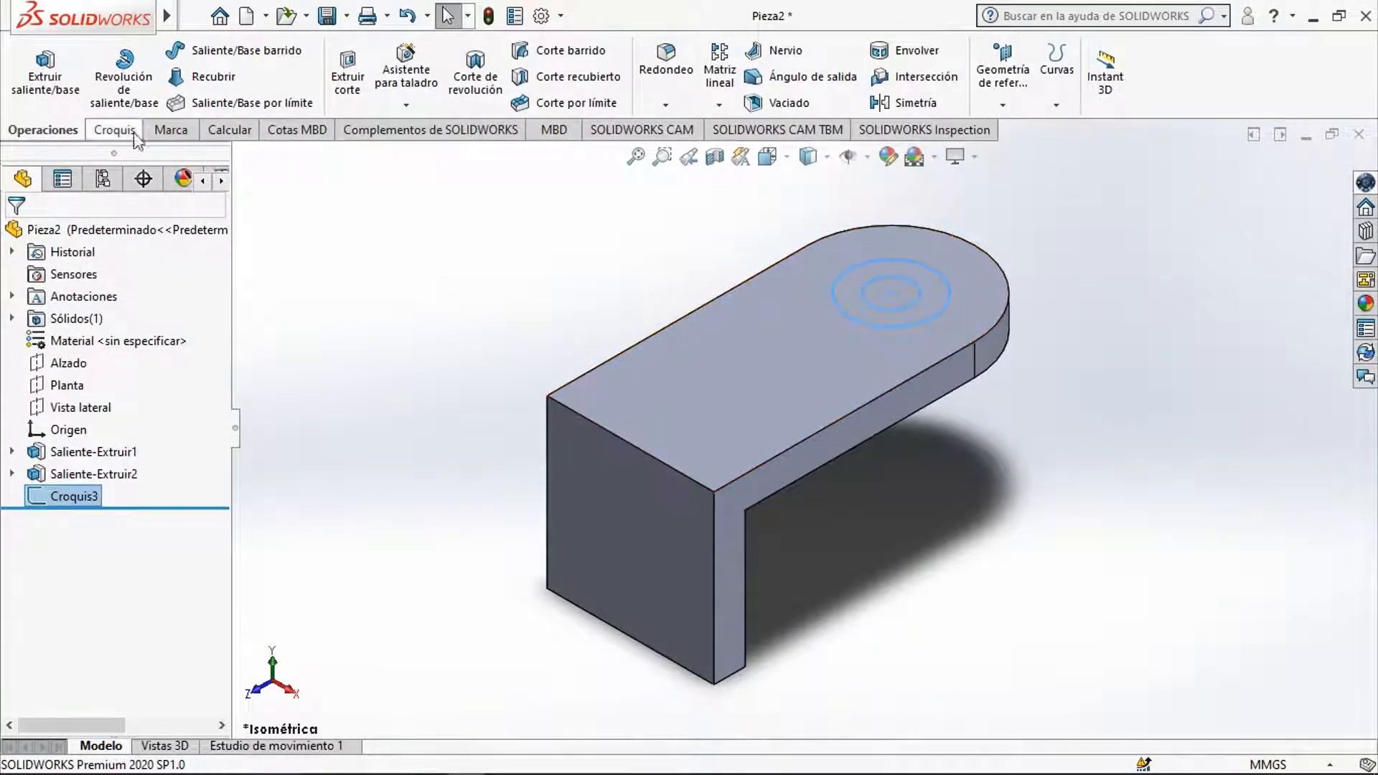
Extrude the two-circle profile 20 mm upward from the plate's top face as a hollow cylindrical boss, merged with the plate.
{"action": "left_click", "coordinate": [50, 78]}
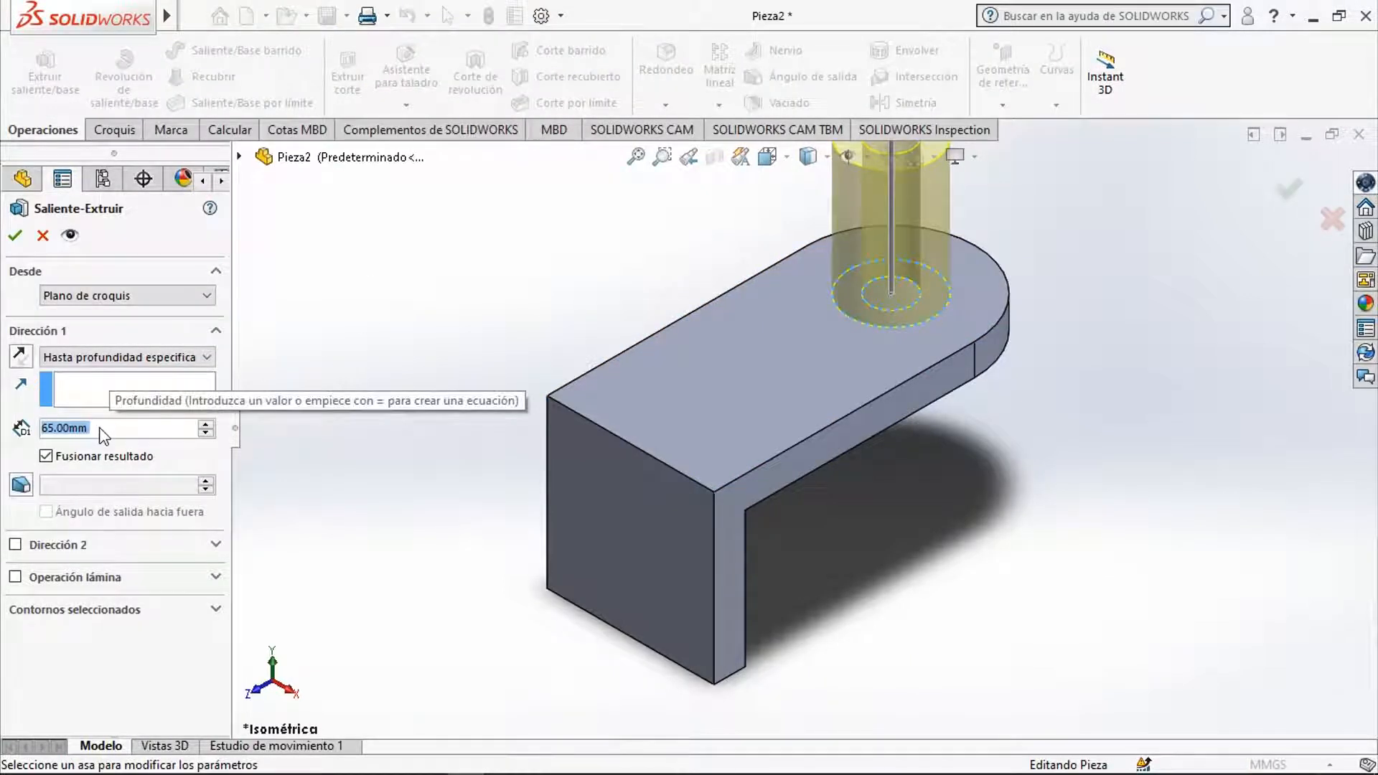
{"action": "left_click", "coordinate": [45, 428]}
{"action": "left_click", "coordinate": [53, 427]}
{"action": "key", "text": "BackSpace"}
{"action": "key", "text": "BackSpace"}
{"action": "type", "text": "20"}
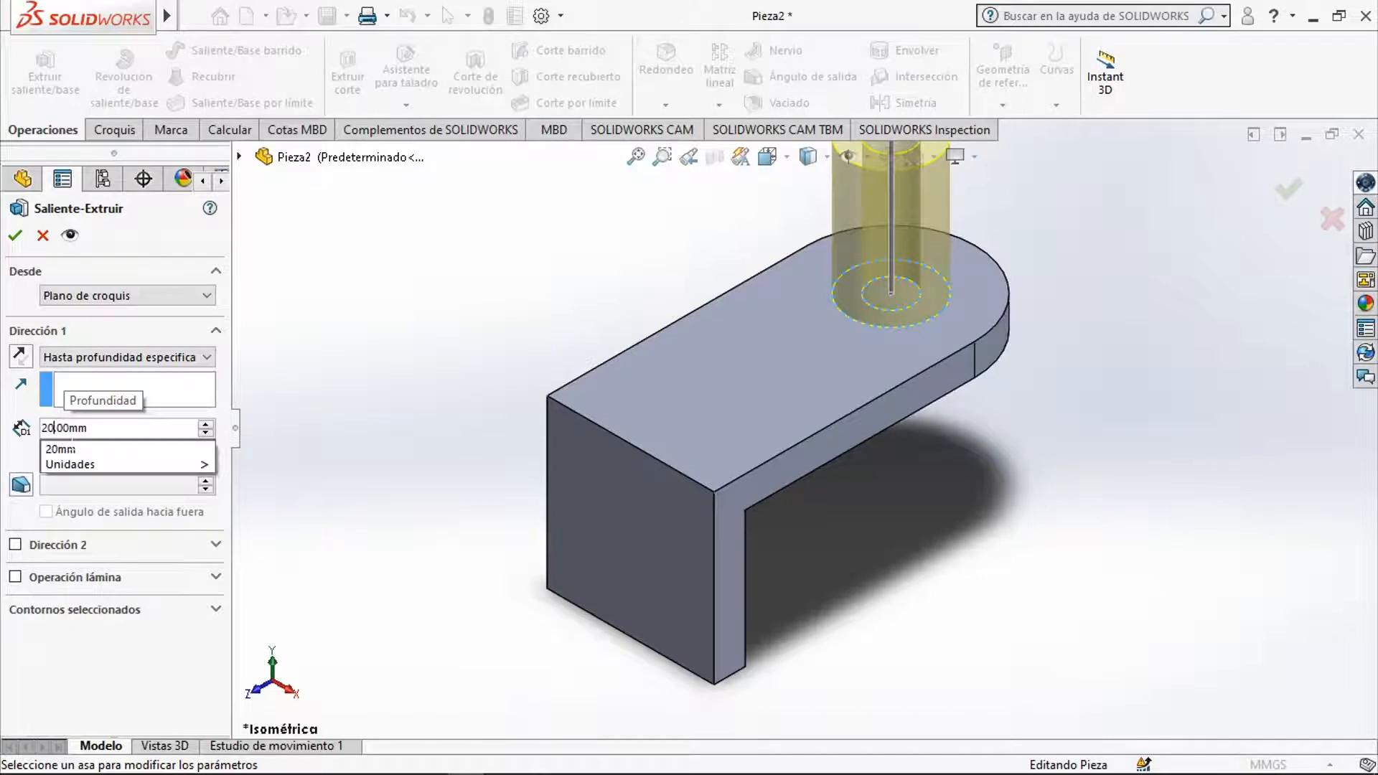
{"action": "left_click", "coordinate": [45, 452]}
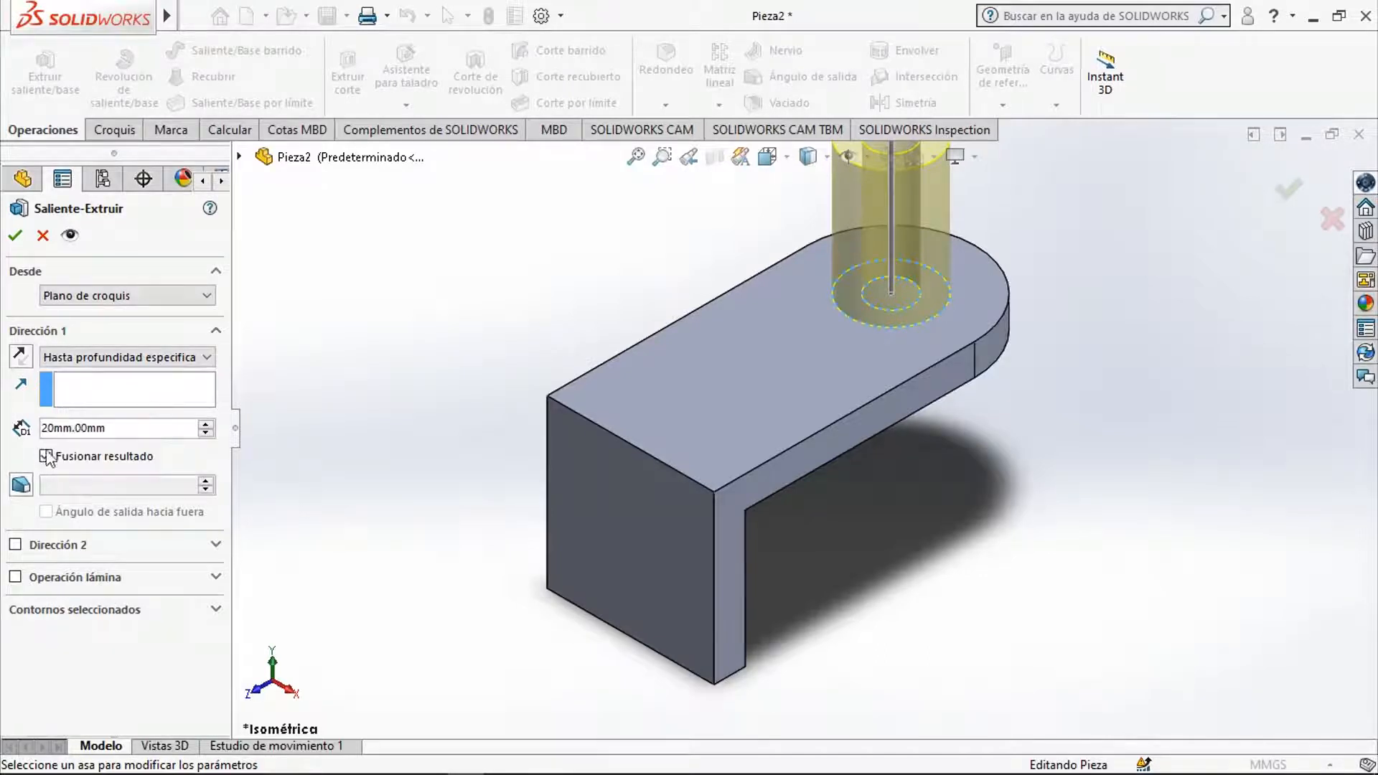
{"action": "left_click_drag", "start_coordinate": [96, 428], "coordinate": [81, 429]}
{"action": "key", "text": "BackSpace"}
{"action": "key", "text": "BackSpace"}
{"action": "key", "text": "BackSpace"}
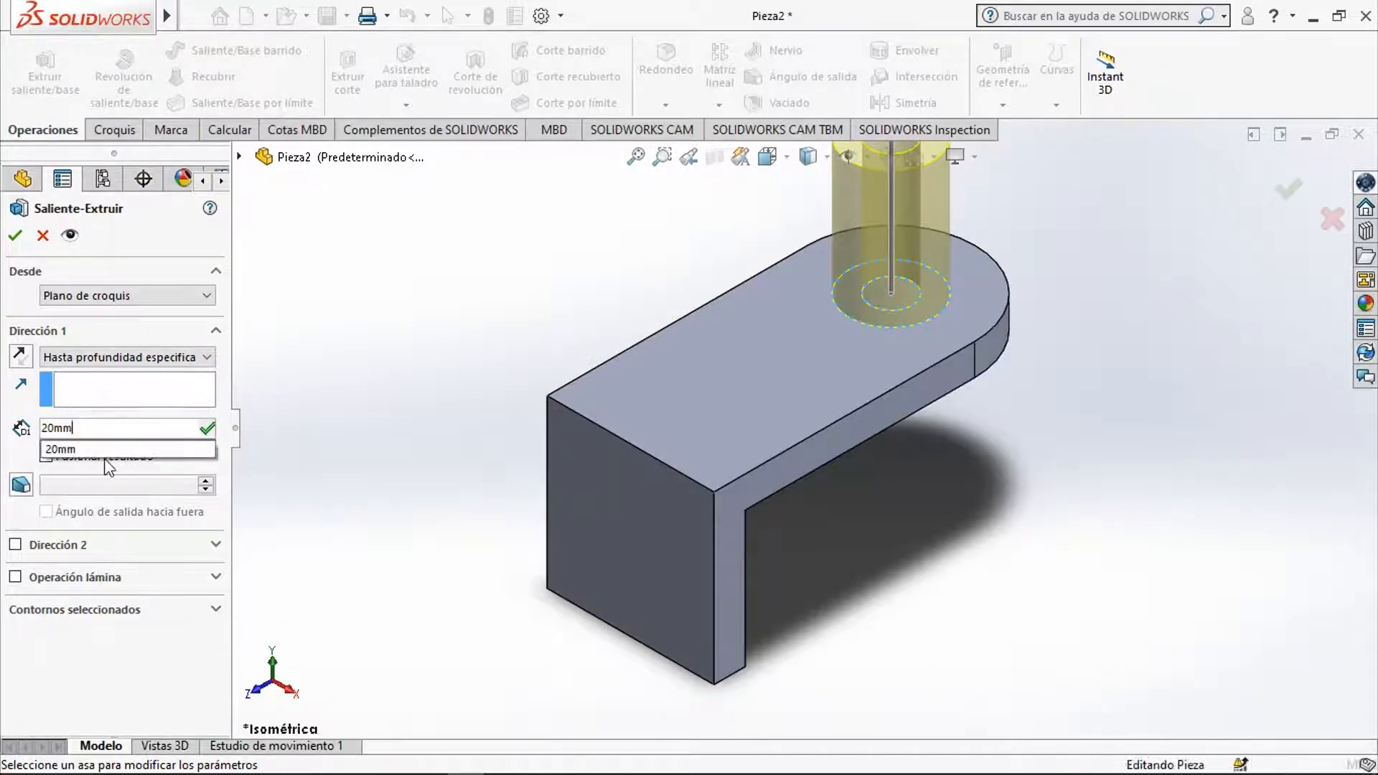
{"action": "left_click", "coordinate": [2, 396]}
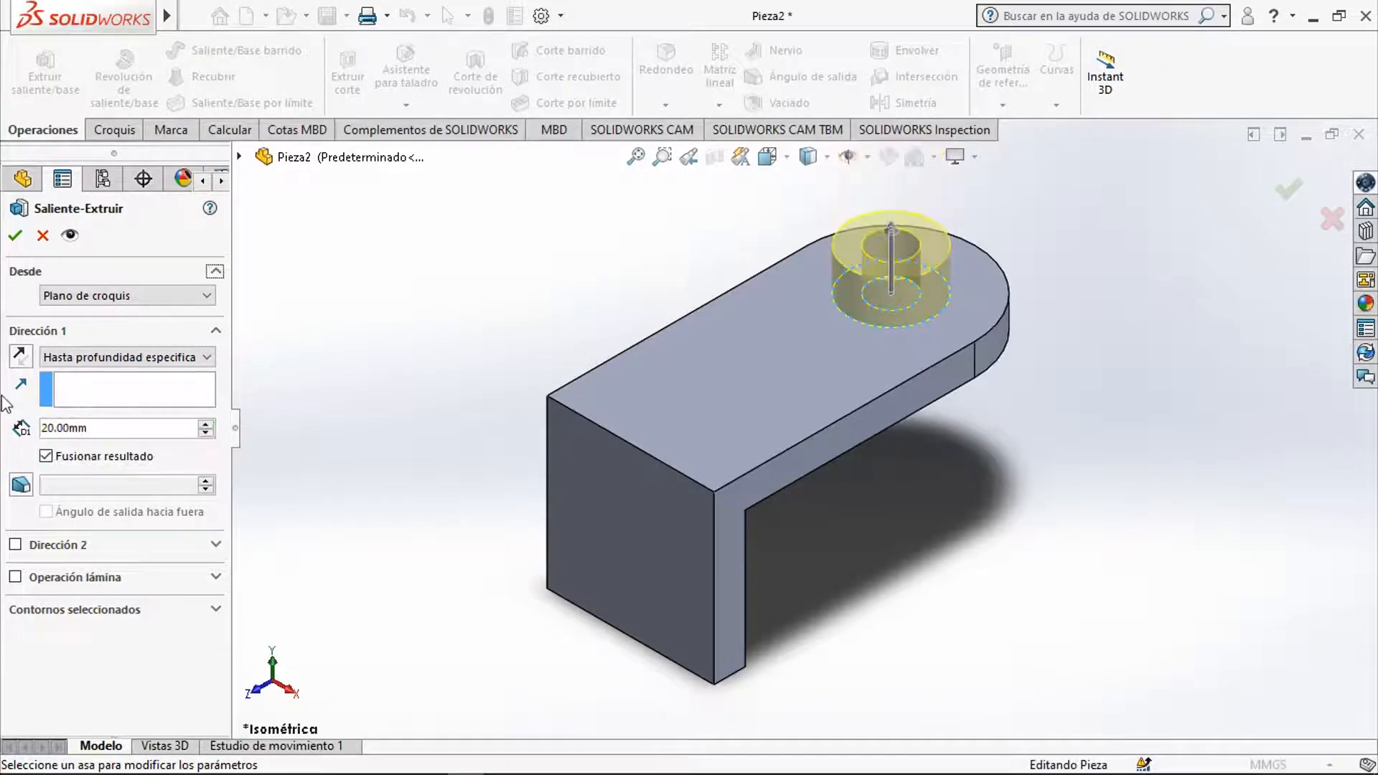
{"action": "left_click", "coordinate": [19, 359]}
{"action": "left_click", "coordinate": [21, 361]}
{"action": "left_click", "coordinate": [15, 234]}
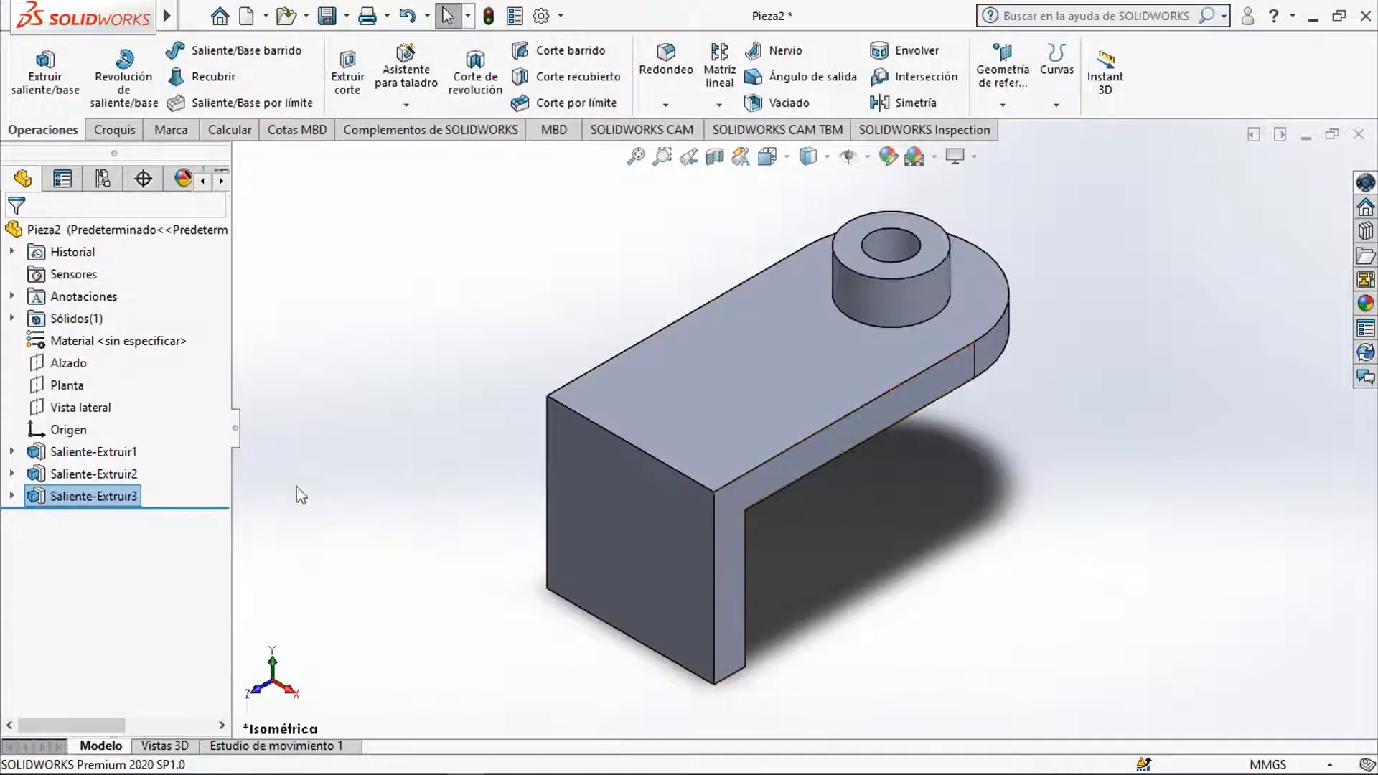
Sketch on the Vista lateral plane a slanted line from the boss's upper corner to the plate's top face, spanning about 33 mm horizontally.
{"action": "left_click", "coordinate": [81, 406]}
{"action": "left_click", "coordinate": [98, 374]}
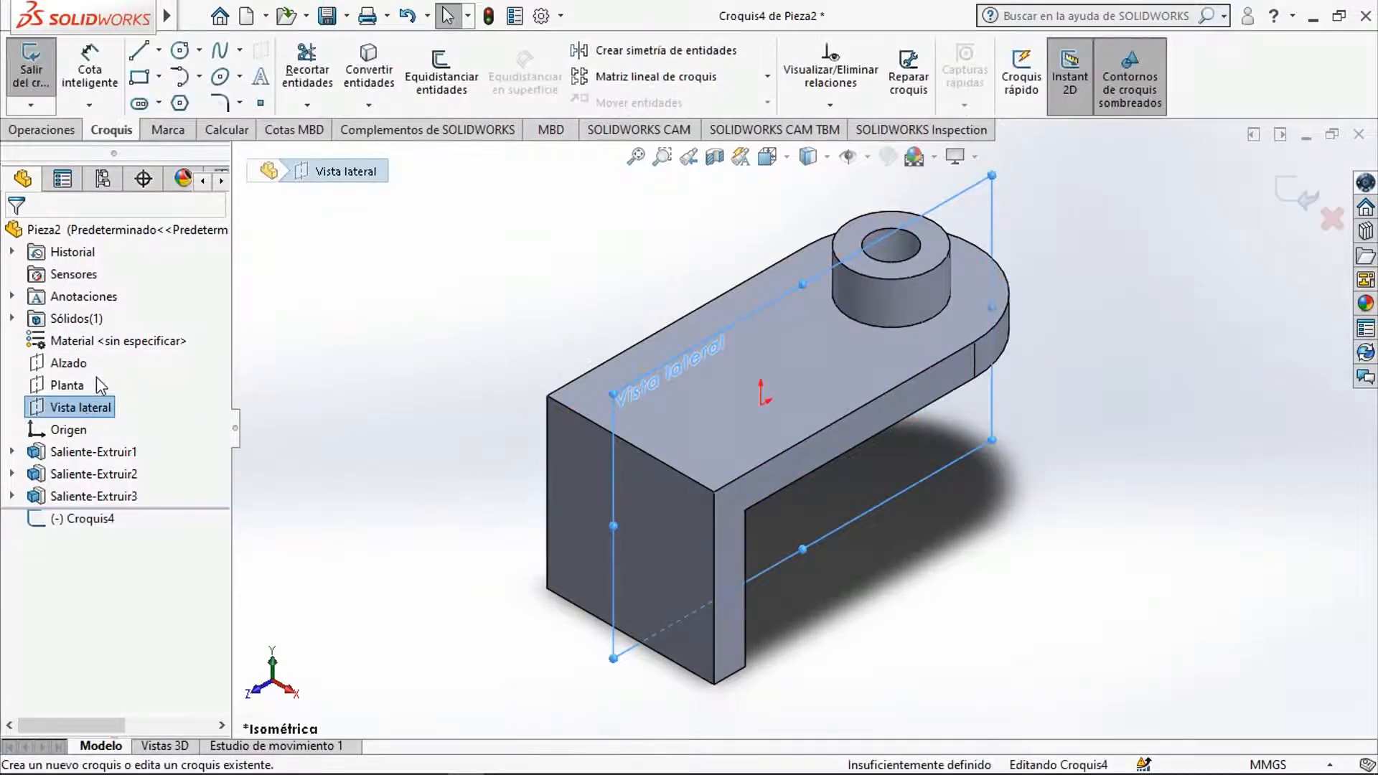
{"action": "key", "text": "ctrl+8"}
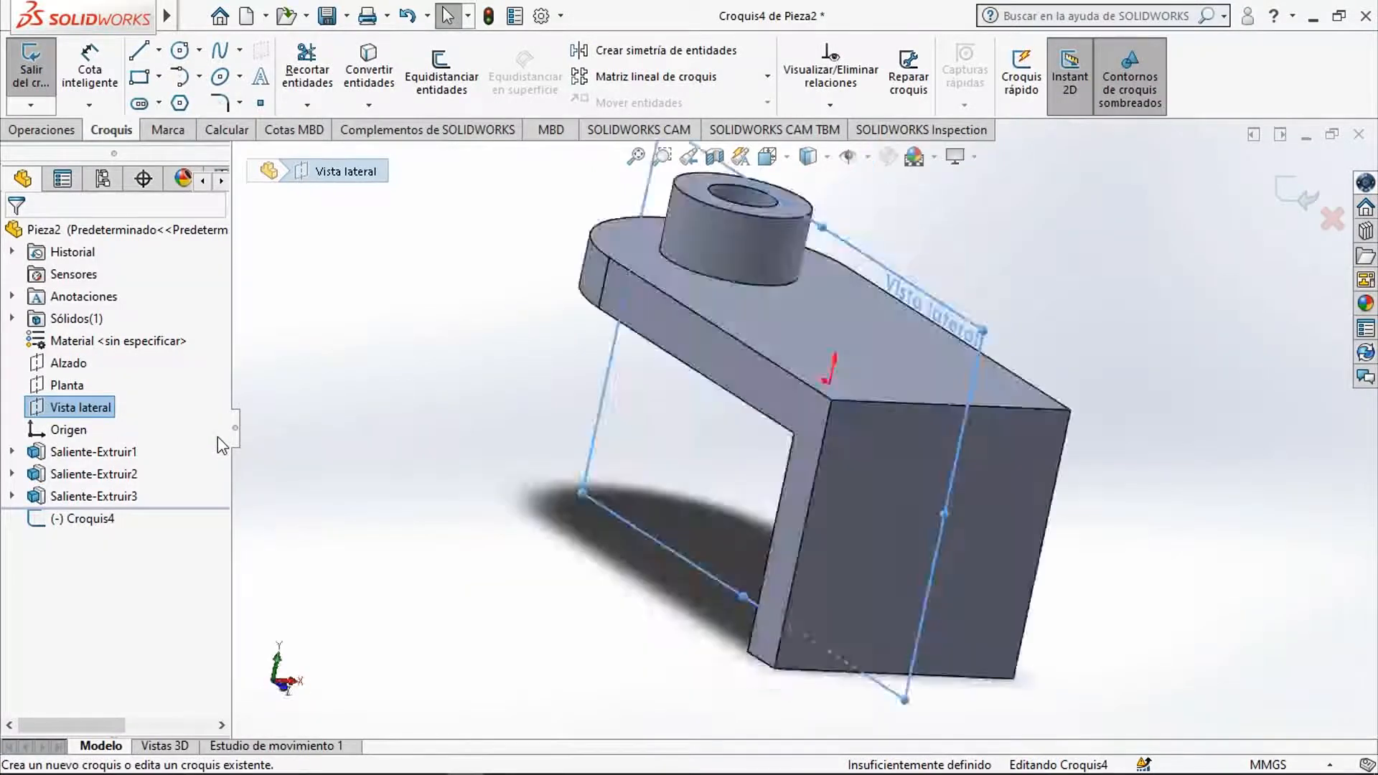
{"action": "key", "text": "ctrl+8"}
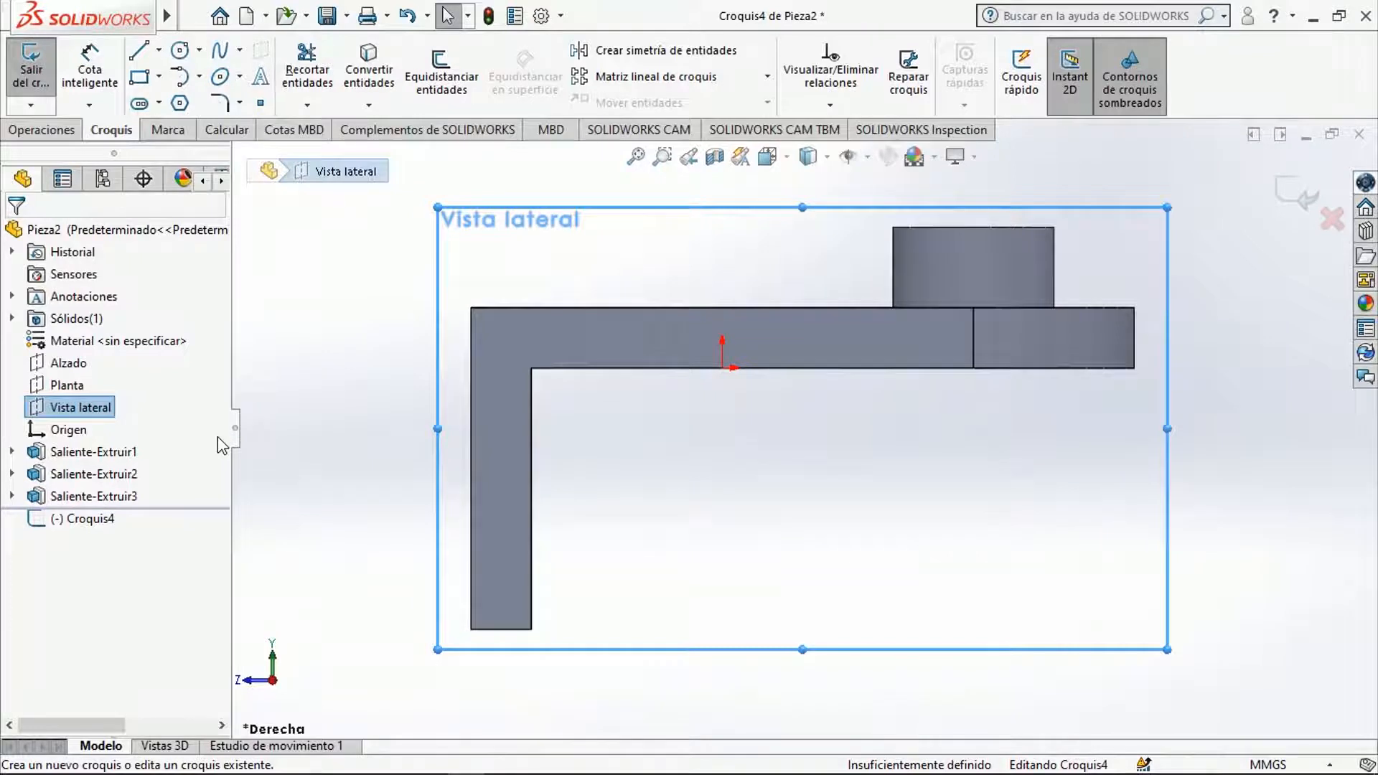
{"action": "left_click", "coordinate": [138, 55]}
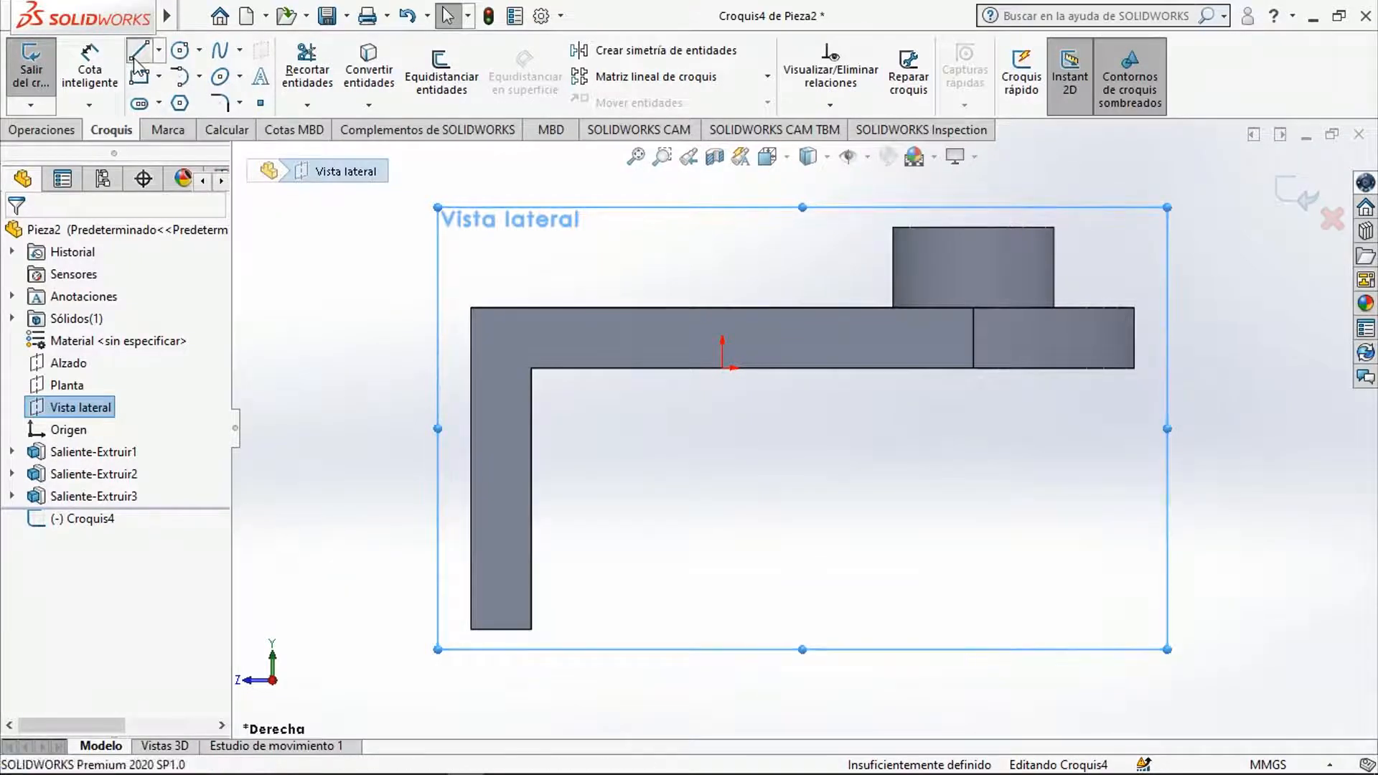
{"action": "left_click", "coordinate": [893, 228]}
{"action": "left_click", "coordinate": [762, 308]}
{"action": "key", "text": "Escape"}
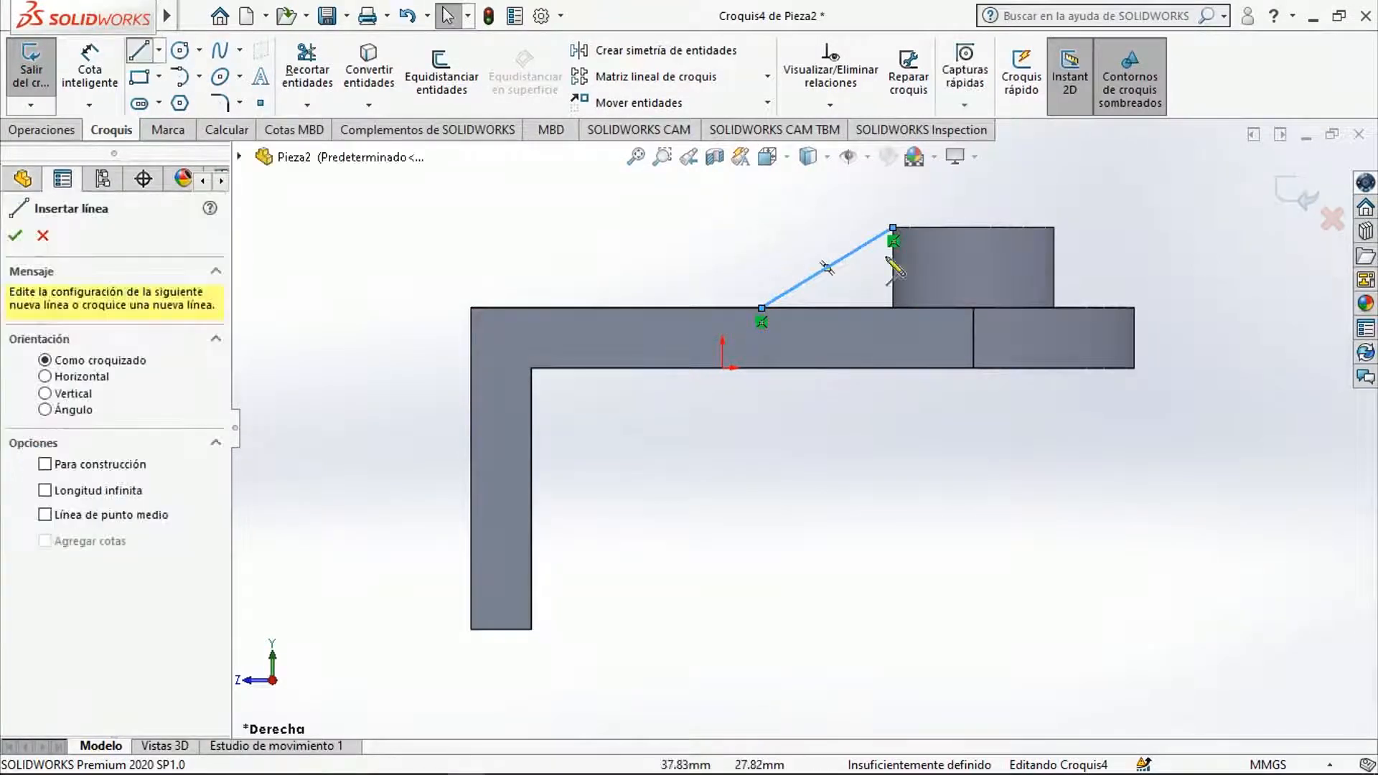
Add a horizontal line about 5 mm long from the slanted line's upper end along the boss's top edge.
{"action": "left_click", "coordinate": [894, 230]}
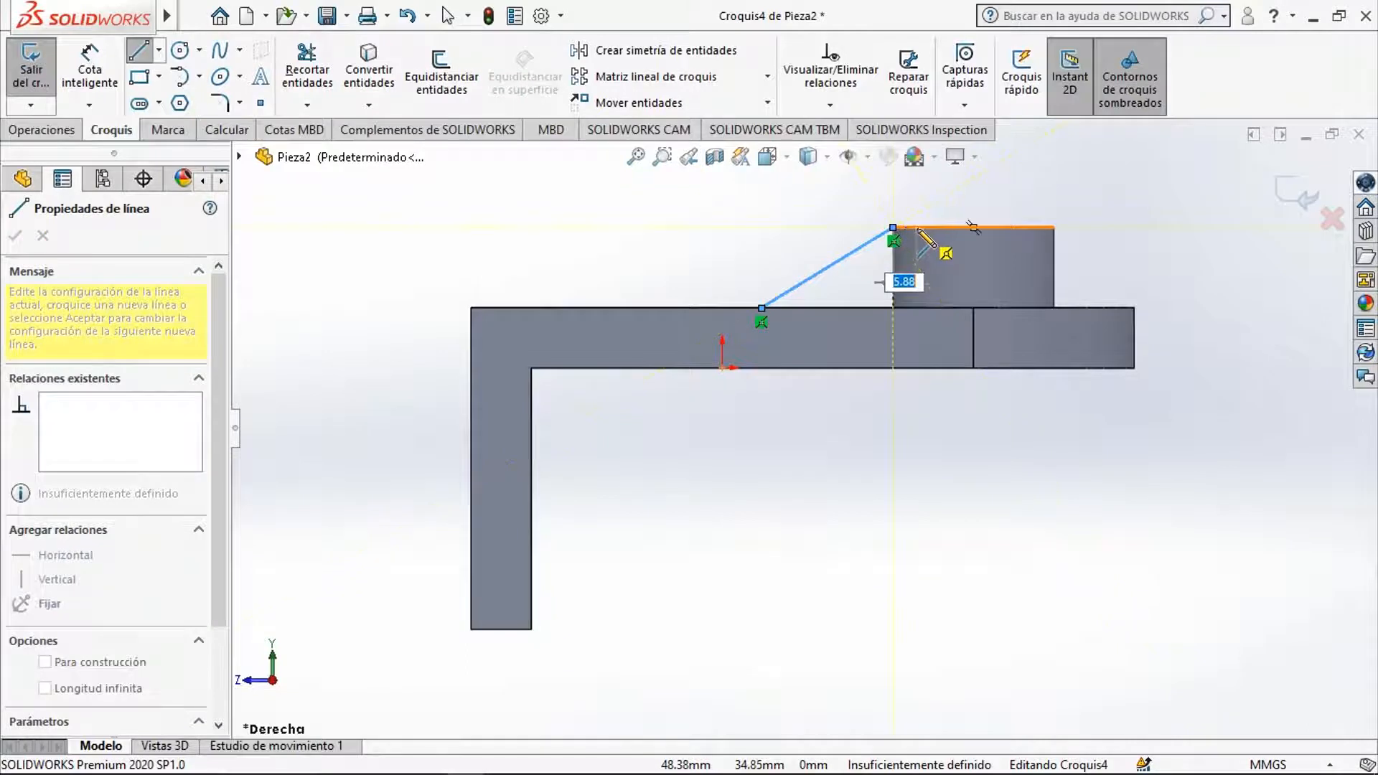
{"action": "left_click", "coordinate": [914, 228]}
{"action": "key", "text": "Escape"}
{"action": "key", "text": "Escape"}
{"action": "scroll", "coordinate": [889, 237], "scroll_direction": "down", "scroll_amount": 1}
{"action": "scroll", "coordinate": [892, 165], "scroll_direction": "up", "scroll_amount": 3}
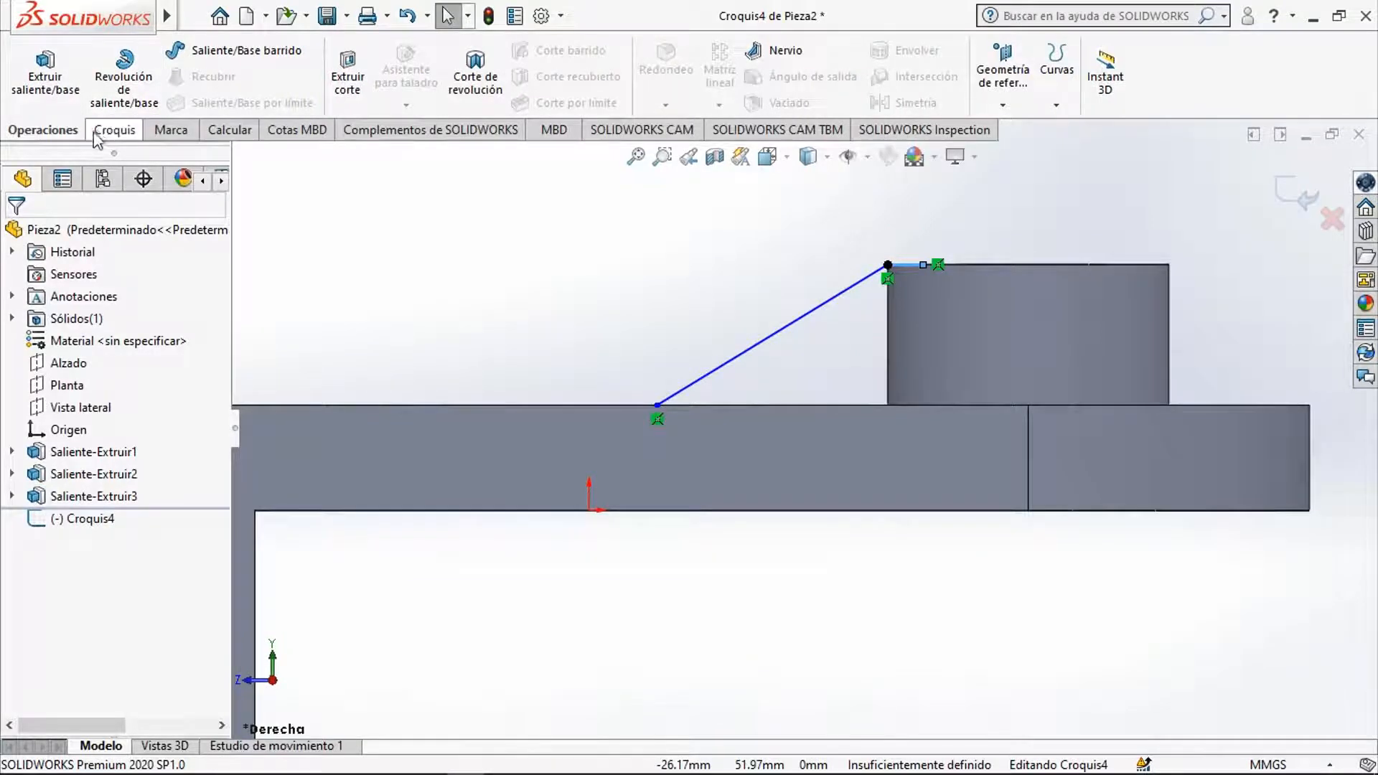
Dimension the short horizontal line on the boss's top edge to 2 mm.
{"action": "left_click", "coordinate": [113, 130]}
{"action": "left_click", "coordinate": [104, 72]}
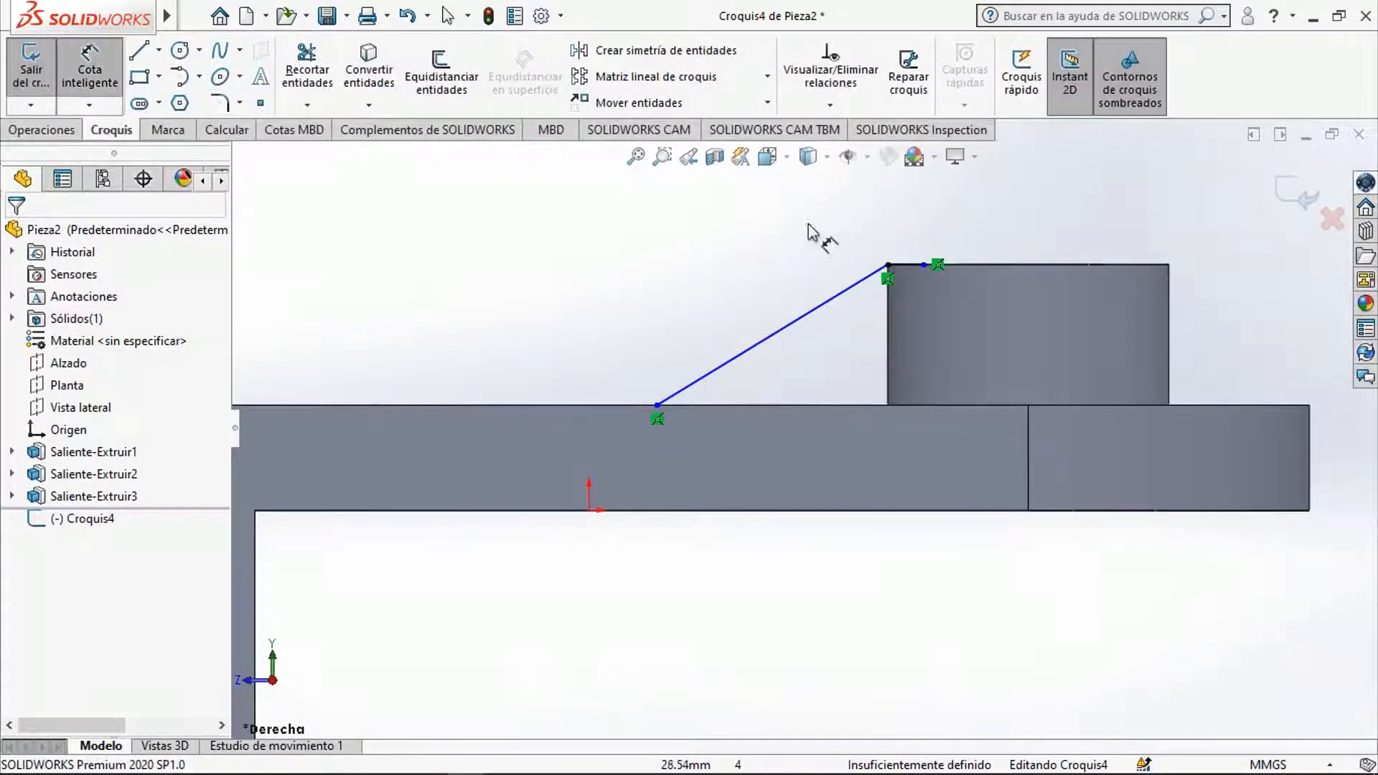
{"action": "left_click", "coordinate": [923, 264]}
{"action": "left_click", "coordinate": [924, 266]}
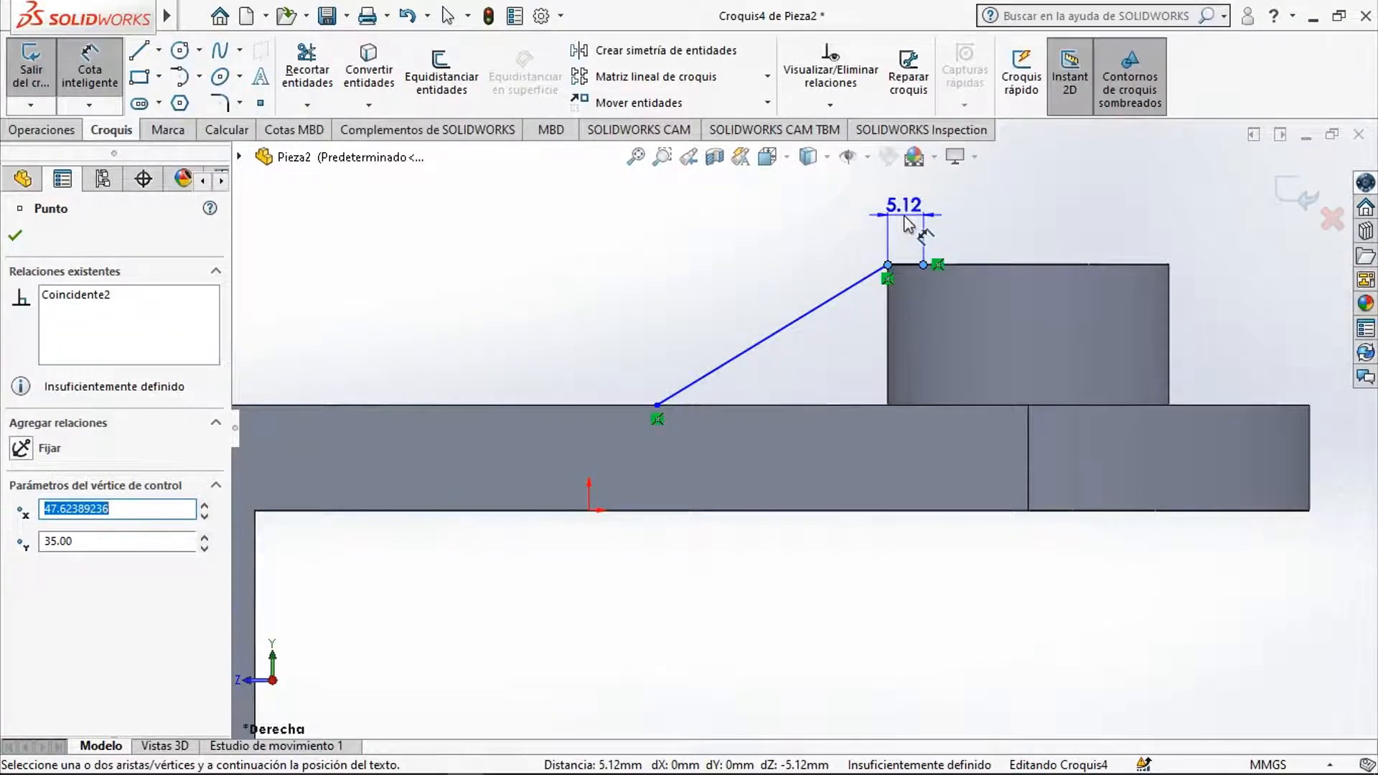
{"action": "left_click", "coordinate": [906, 224]}
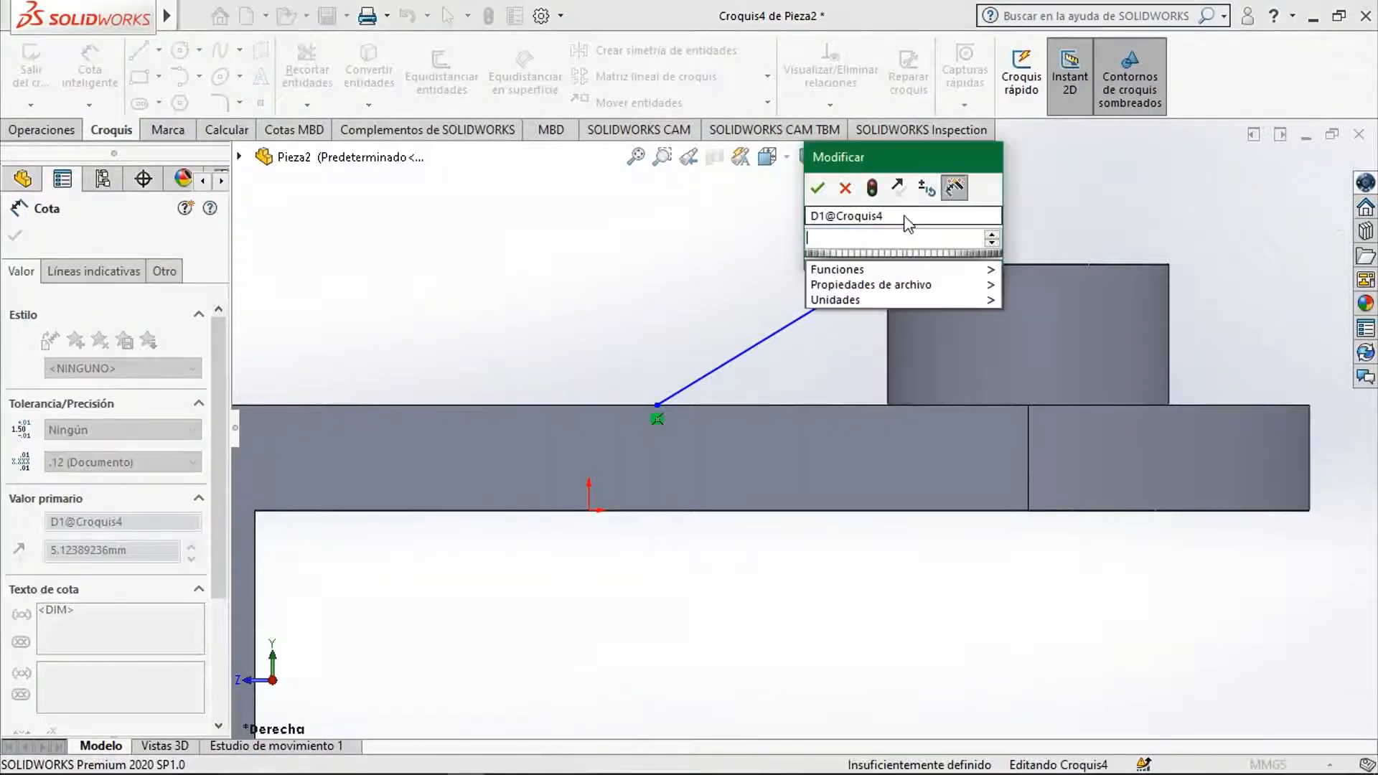
{"action": "left_click", "coordinate": [818, 188]}
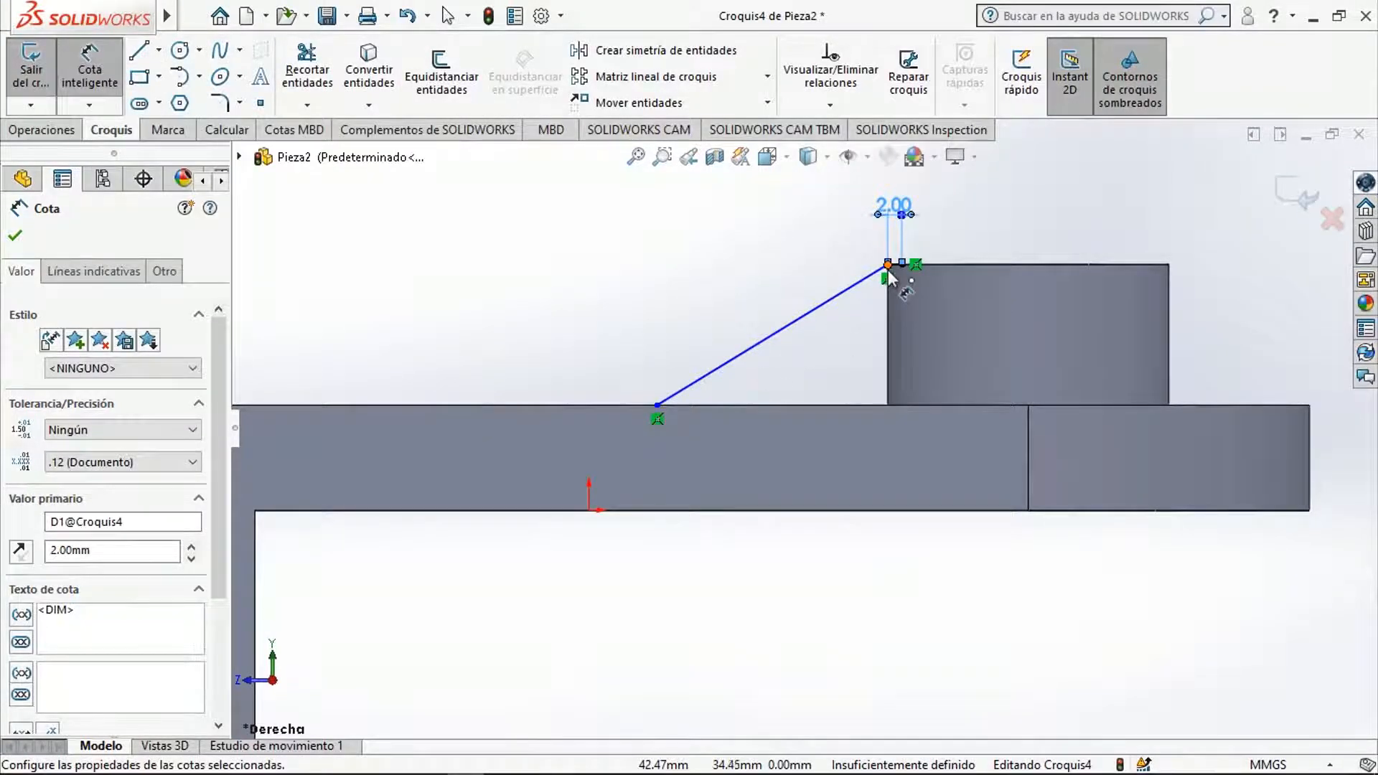
Dimension the slanted line's horizontal span to 35 mm, align that dimension with the 2 mm one, and finish the sketch.
{"action": "left_click", "coordinate": [656, 406]}
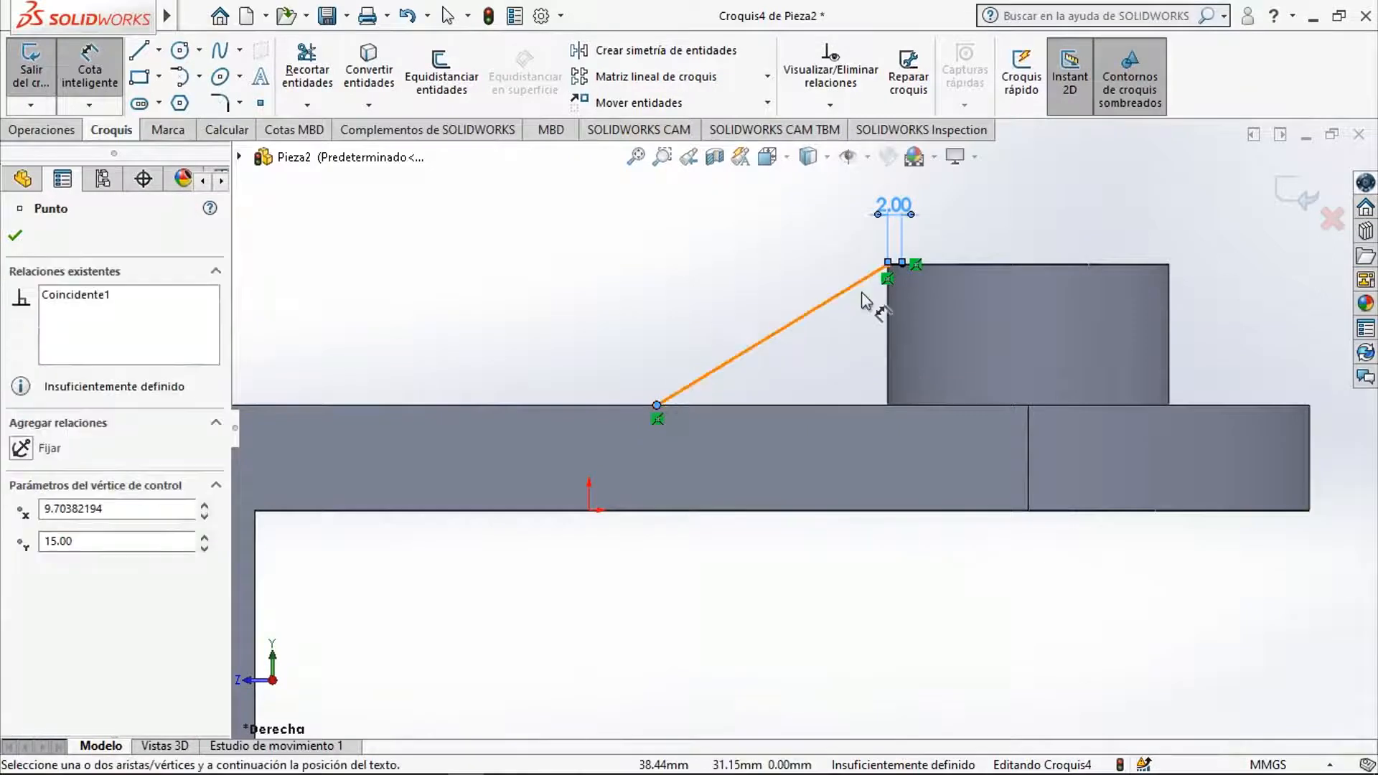
{"action": "left_click", "coordinate": [889, 265]}
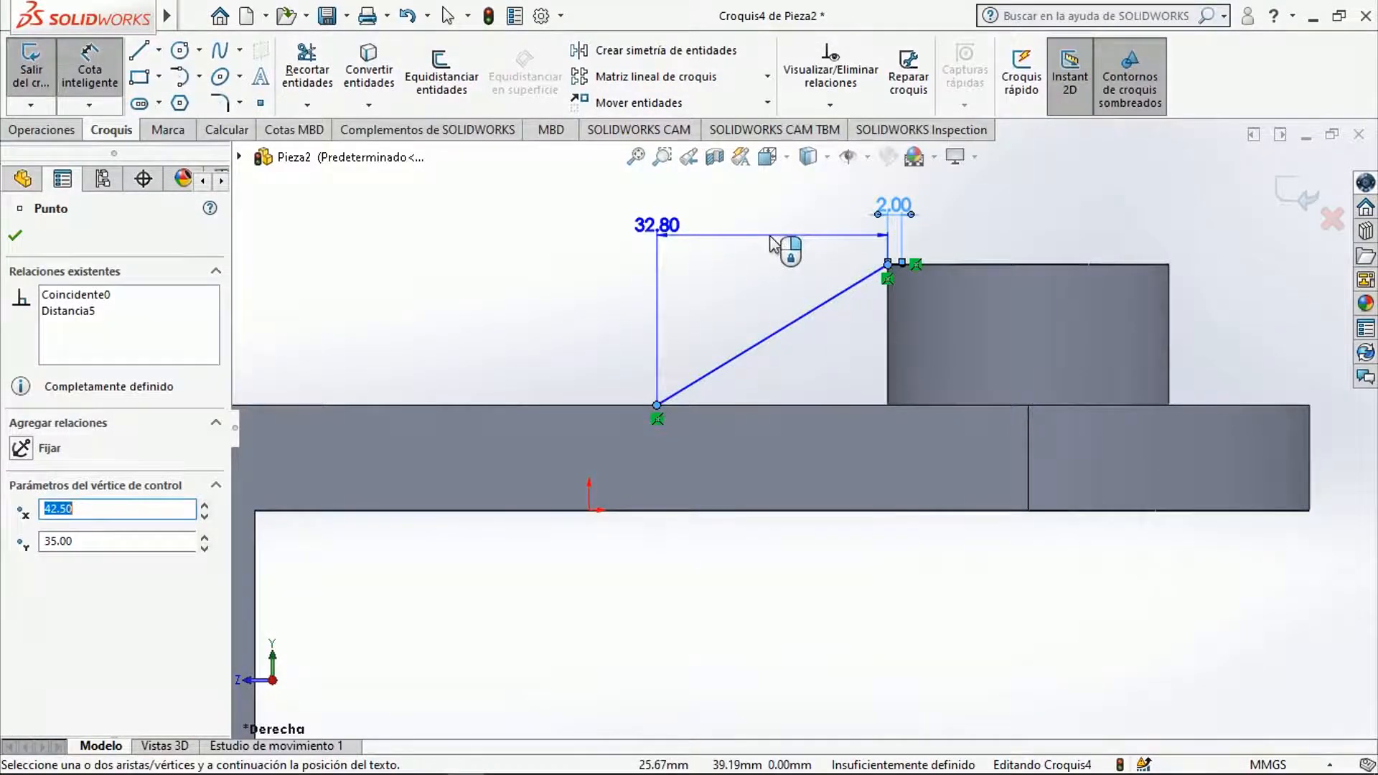
{"action": "left_click", "coordinate": [792, 249]}
{"action": "type", "text": "35"}
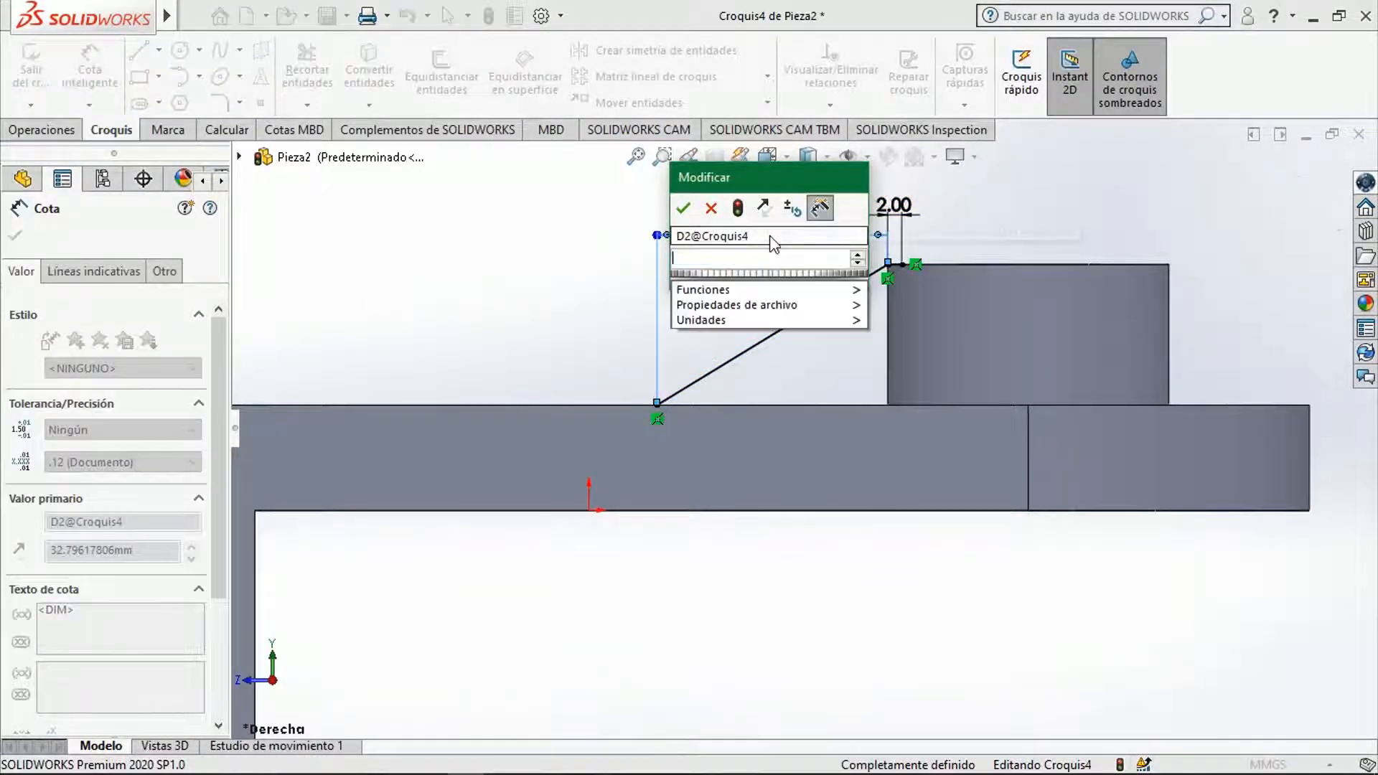
{"action": "left_click", "coordinate": [682, 208]}
{"action": "key", "text": "Escape"}
{"action": "left_click_drag", "start_coordinate": [796, 234], "coordinate": [794, 215]}
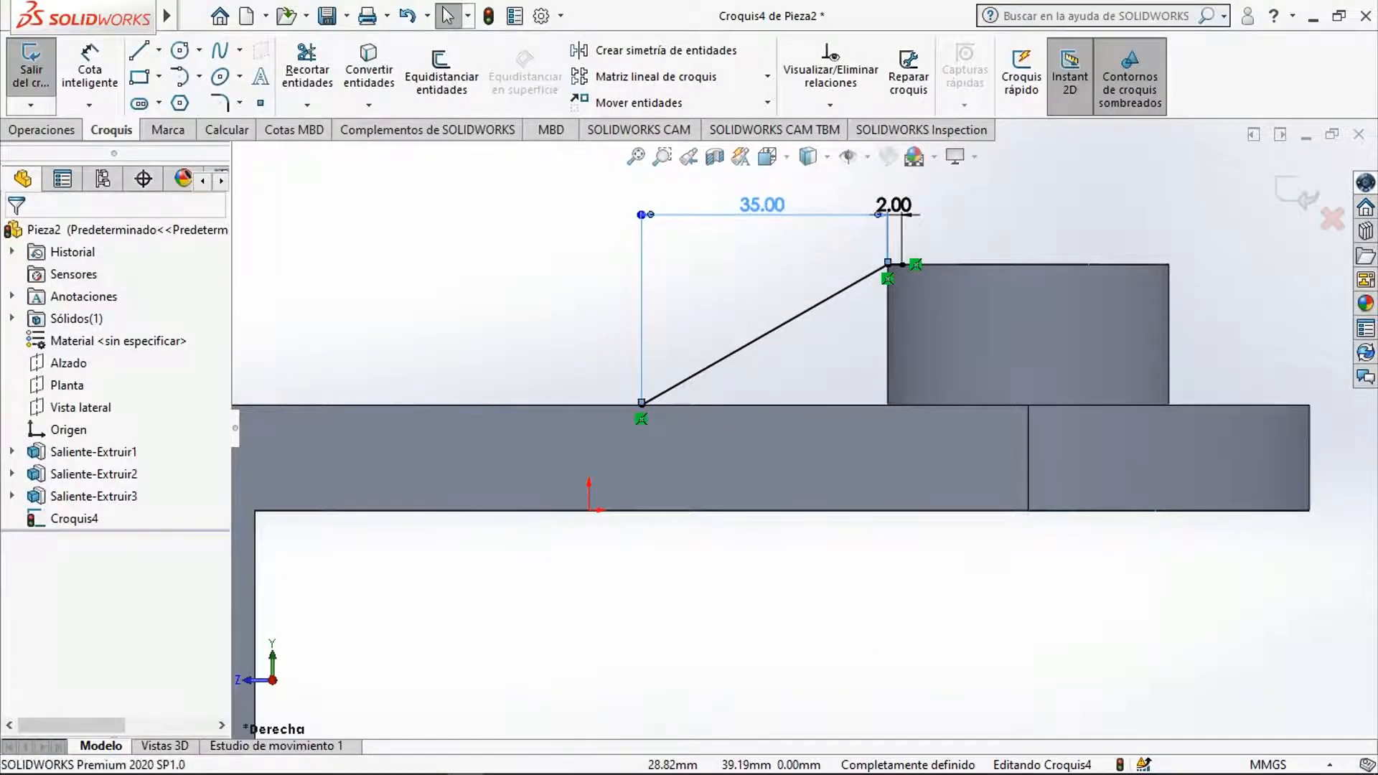
{"action": "left_click", "coordinate": [774, 259]}
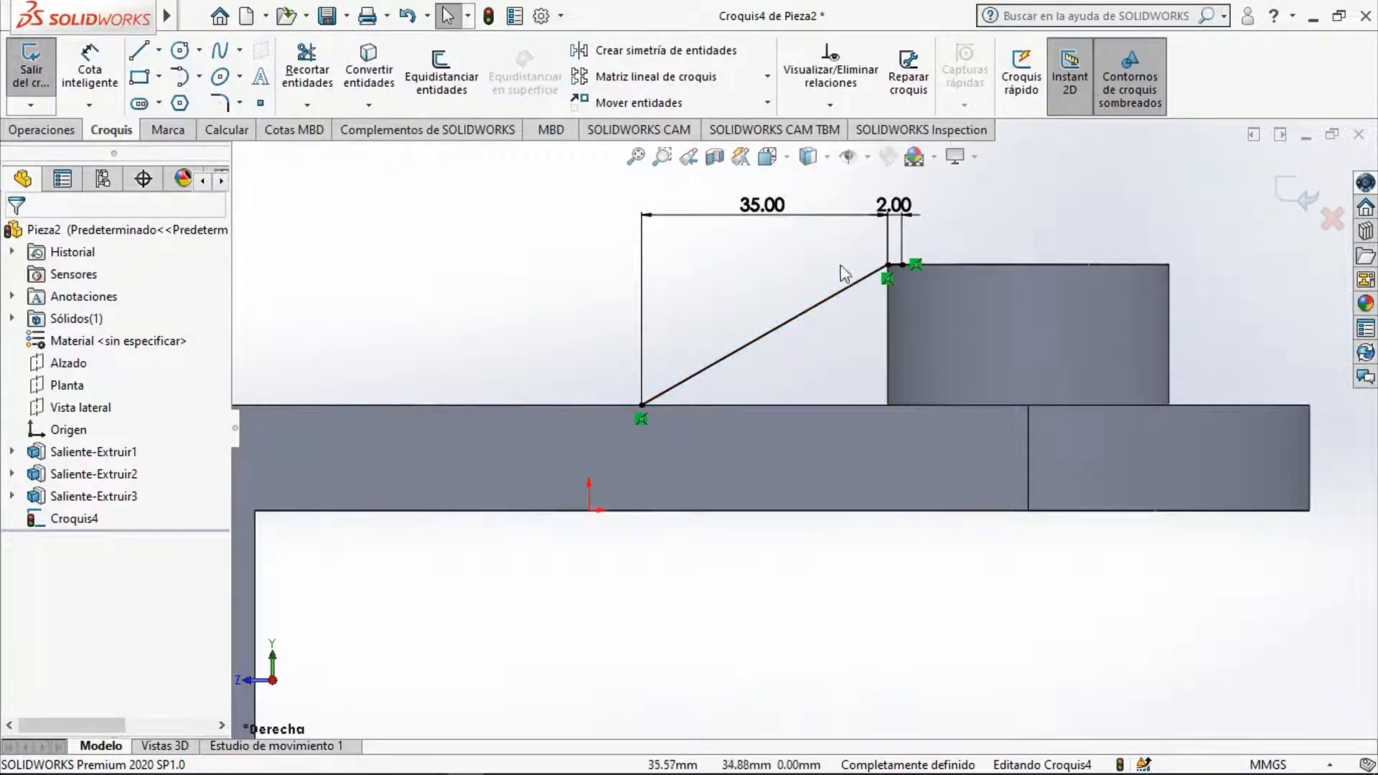
{"action": "left_click", "coordinate": [1307, 190]}
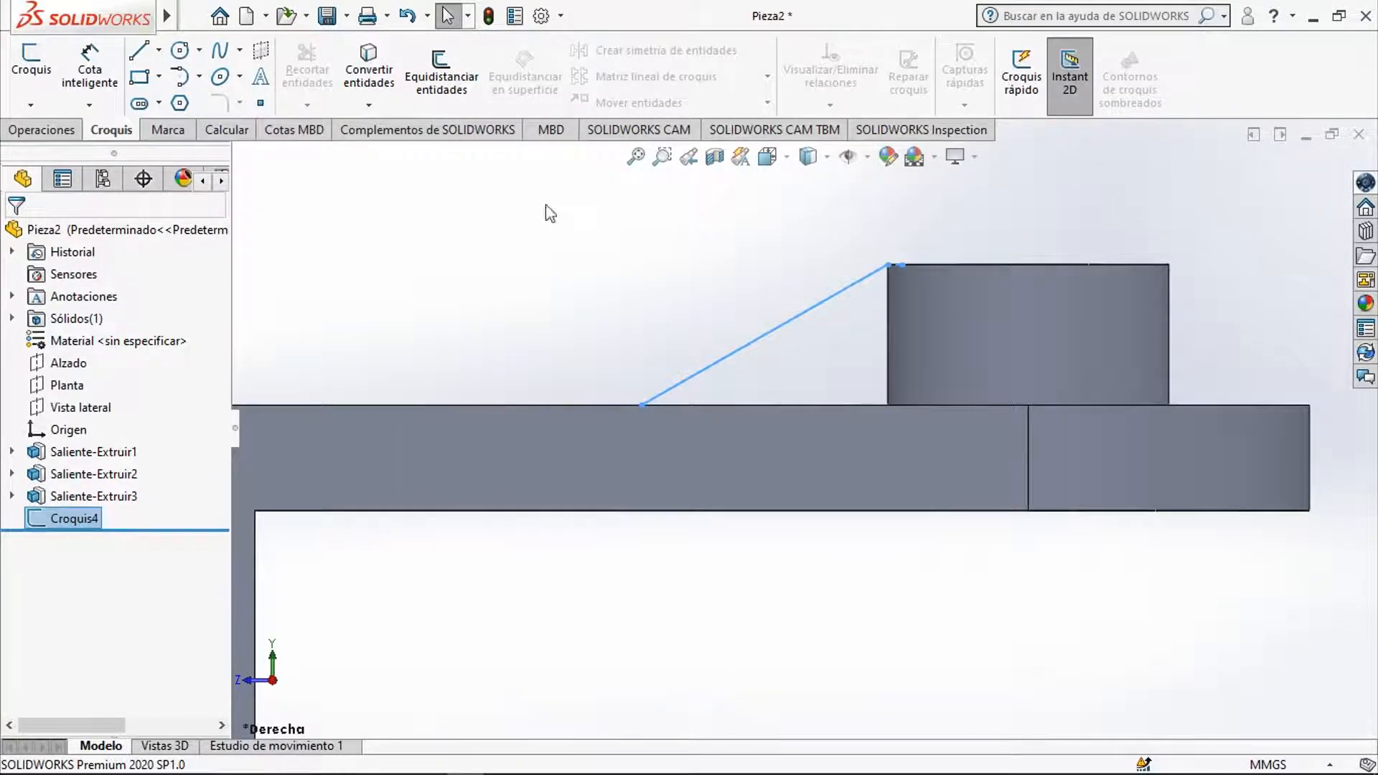
Start a Rib feature from the slanted-line sketch beside the boss and inspect its thickness preview in isometric view.
{"action": "left_click", "coordinate": [42, 130]}
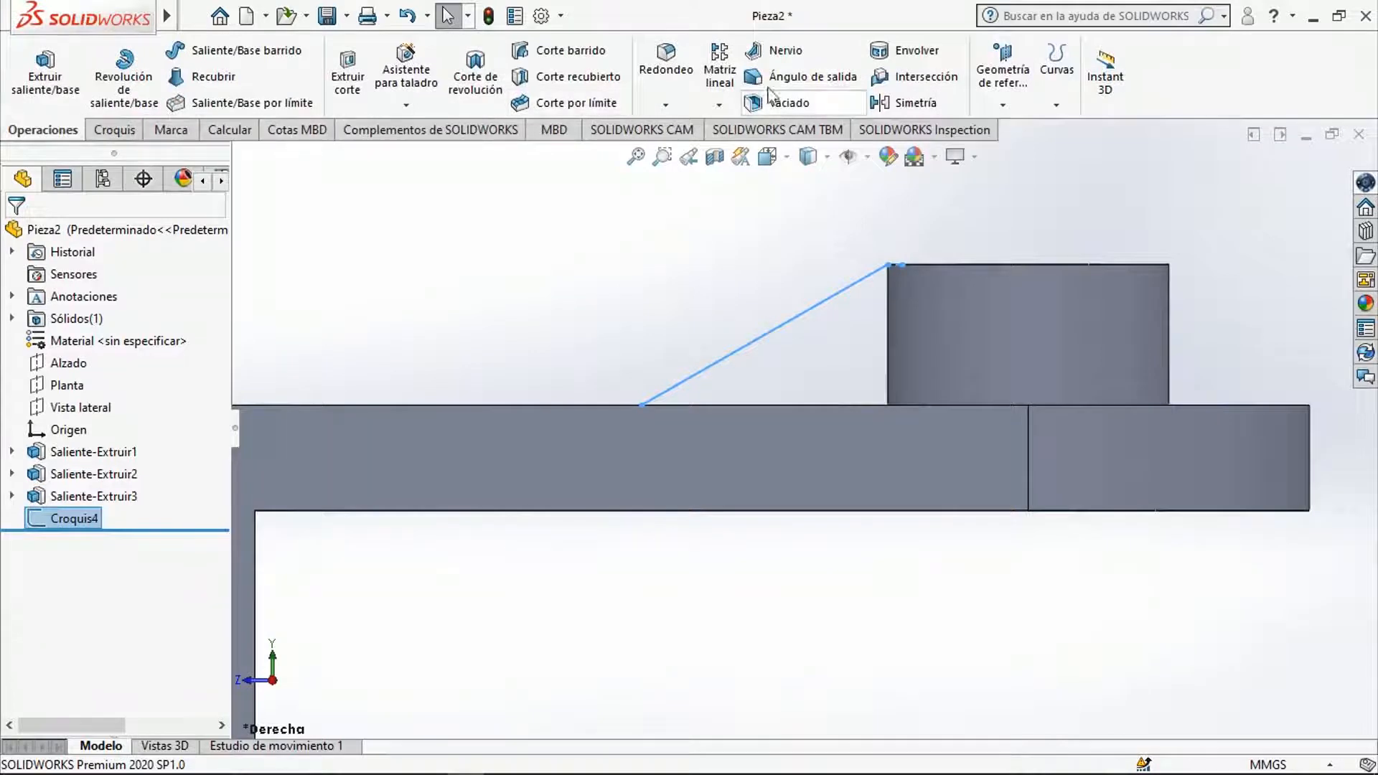
{"action": "left_click", "coordinate": [791, 57]}
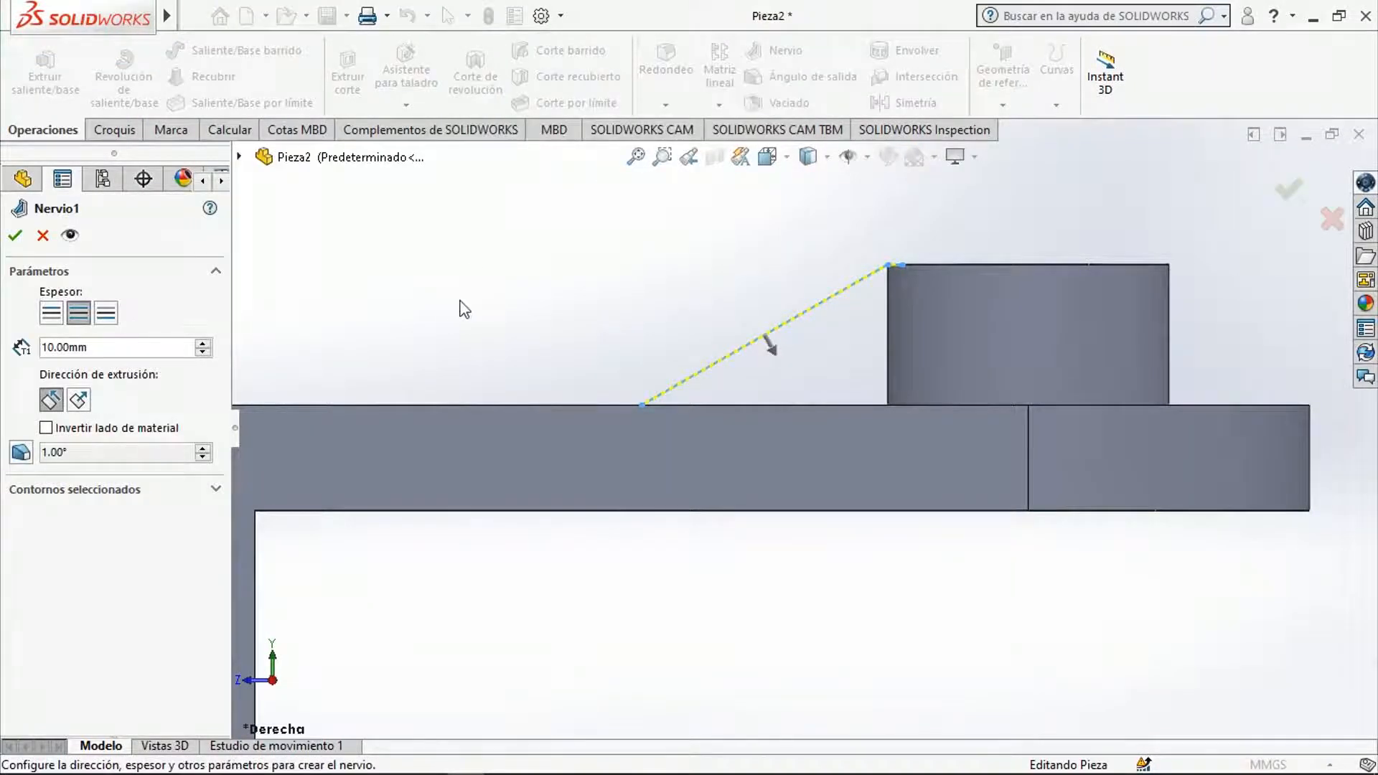
{"action": "key", "text": "ctrl+7"}
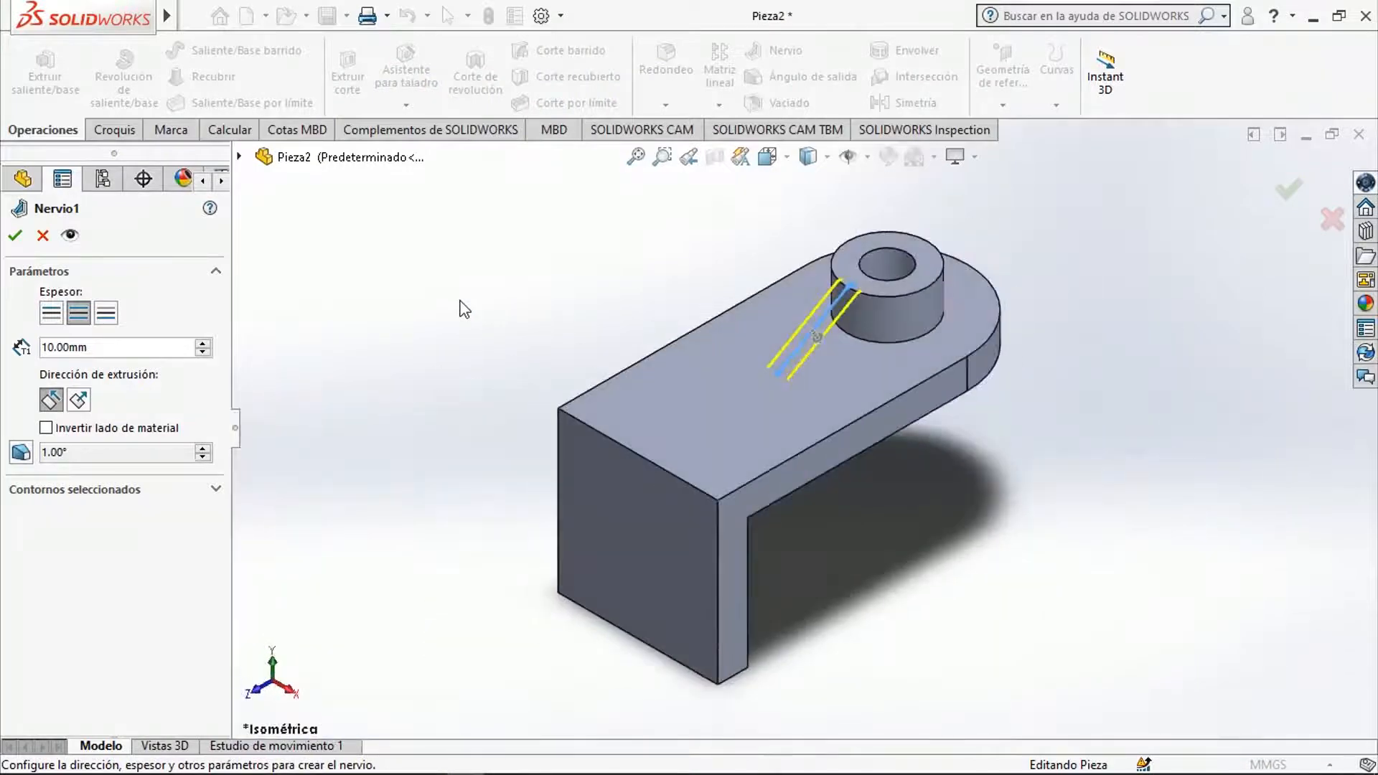
{"action": "scroll", "coordinate": [463, 307], "scroll_direction": "down", "scroll_amount": 1}
{"action": "scroll", "coordinate": [1123, 415], "scroll_direction": "down", "scroll_amount": 2}
{"action": "scroll", "coordinate": [1053, 367], "scroll_direction": "down", "scroll_amount": 4}
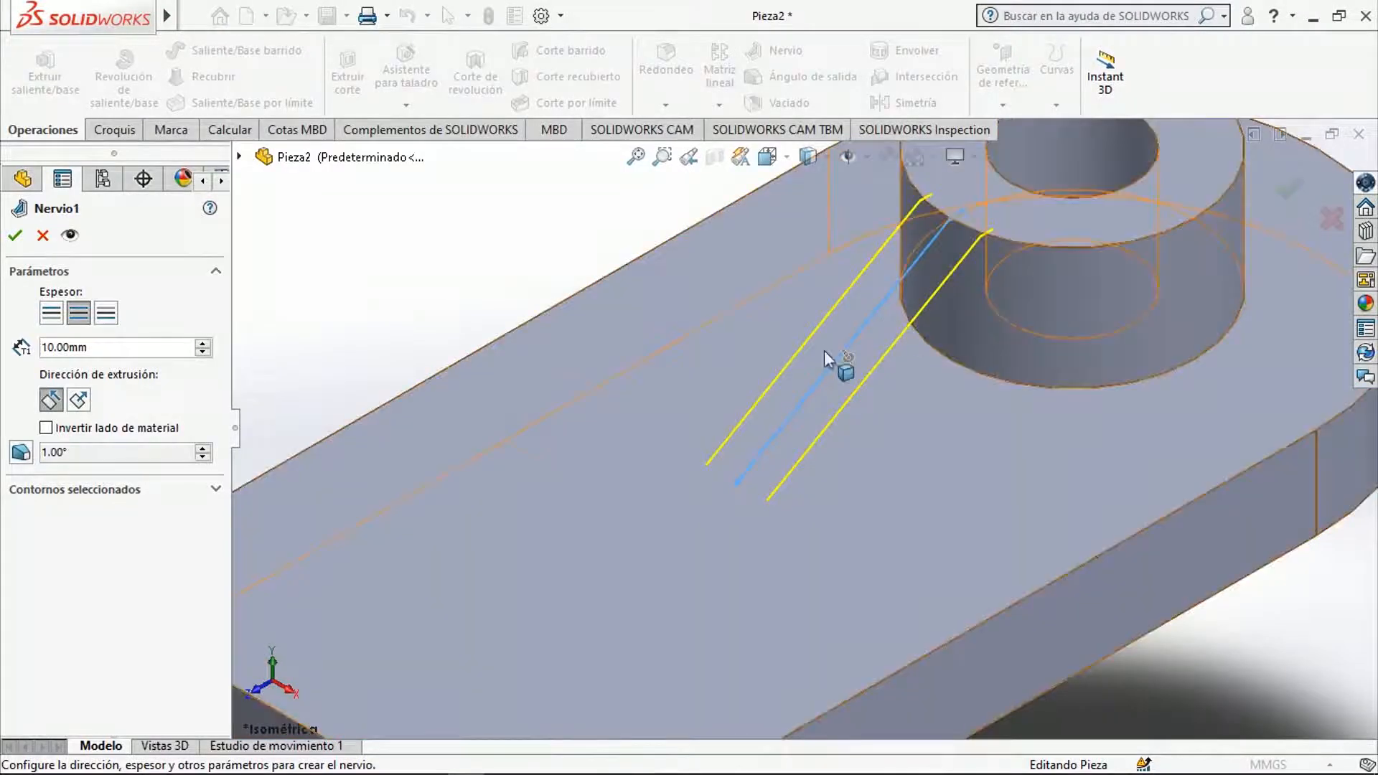
{"action": "scroll", "coordinate": [847, 355], "scroll_direction": "down", "scroll_amount": 4}
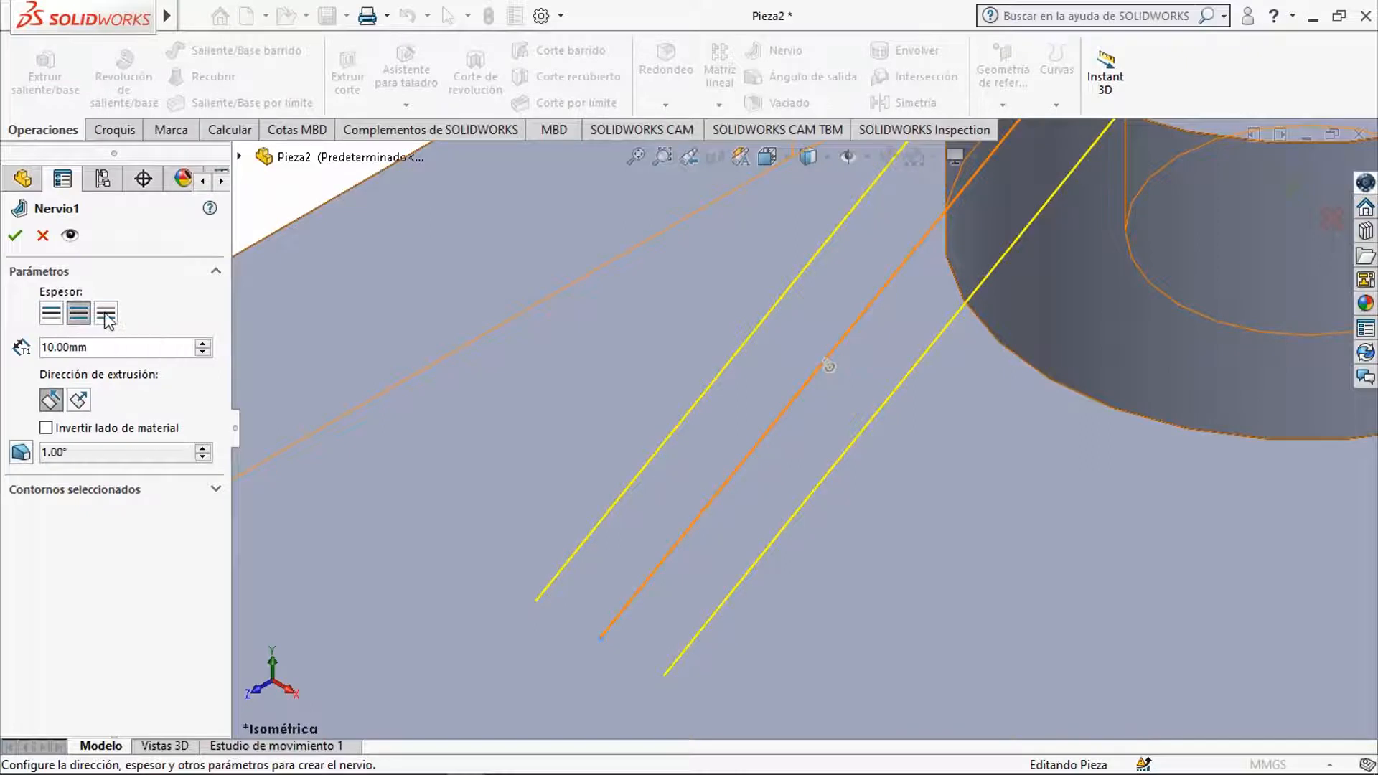
Try the rib thickness on the first side of the sketch line, and switch it to the second side.
{"action": "left_click", "coordinate": [52, 313]}
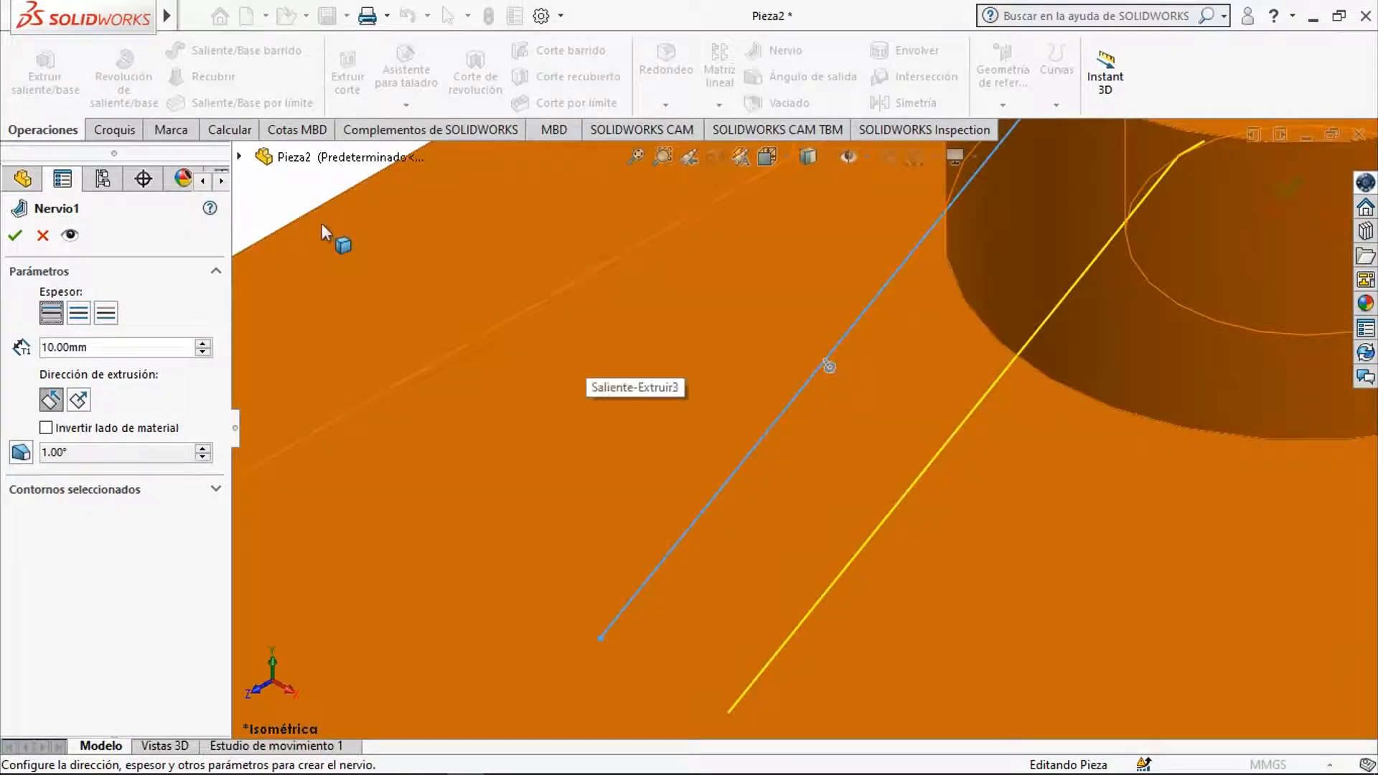
{"action": "scroll", "coordinate": [785, 383], "scroll_direction": "up", "scroll_amount": 3}
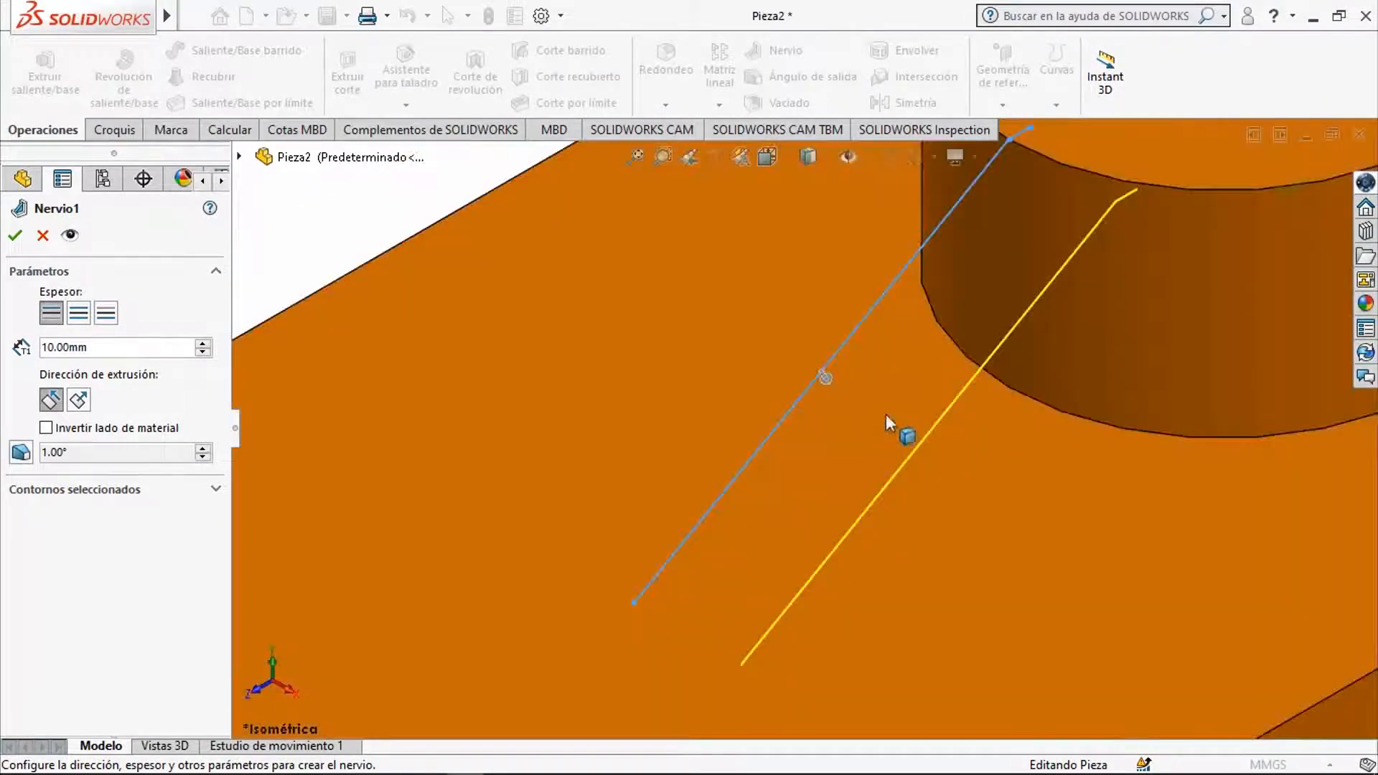
{"action": "left_click", "coordinate": [113, 316]}
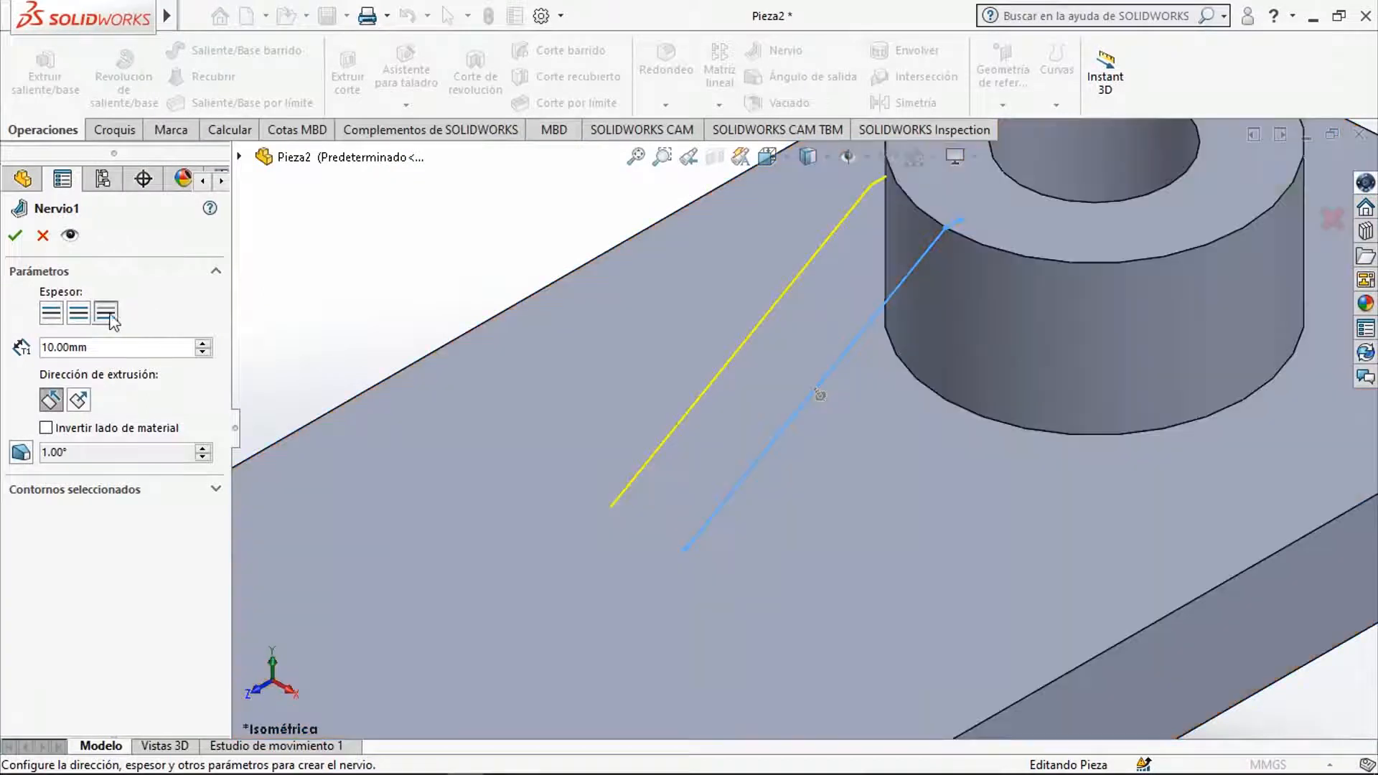
Apply the rib's 10 mm thickness to both sides of the sketch line.
{"action": "left_click", "coordinate": [87, 310]}
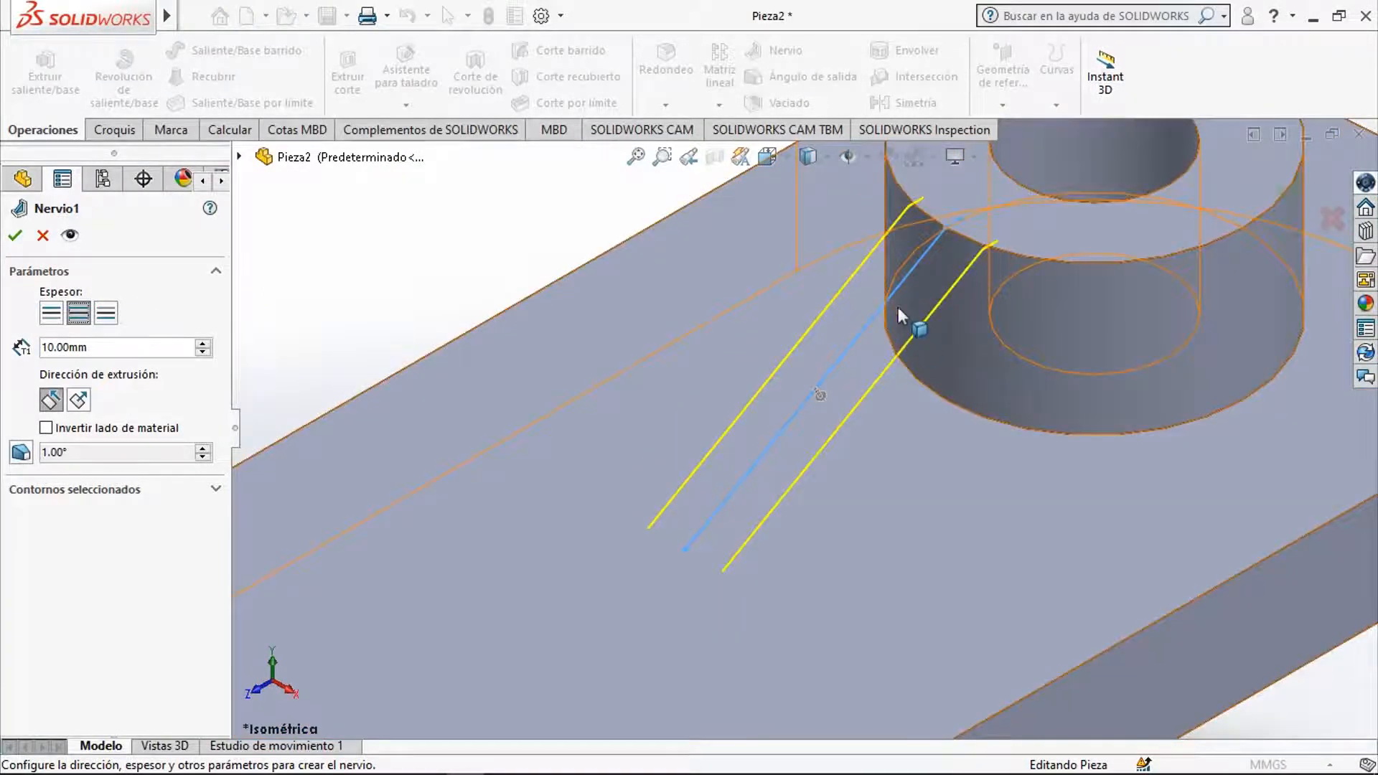
{"action": "left_click", "coordinate": [59, 348]}
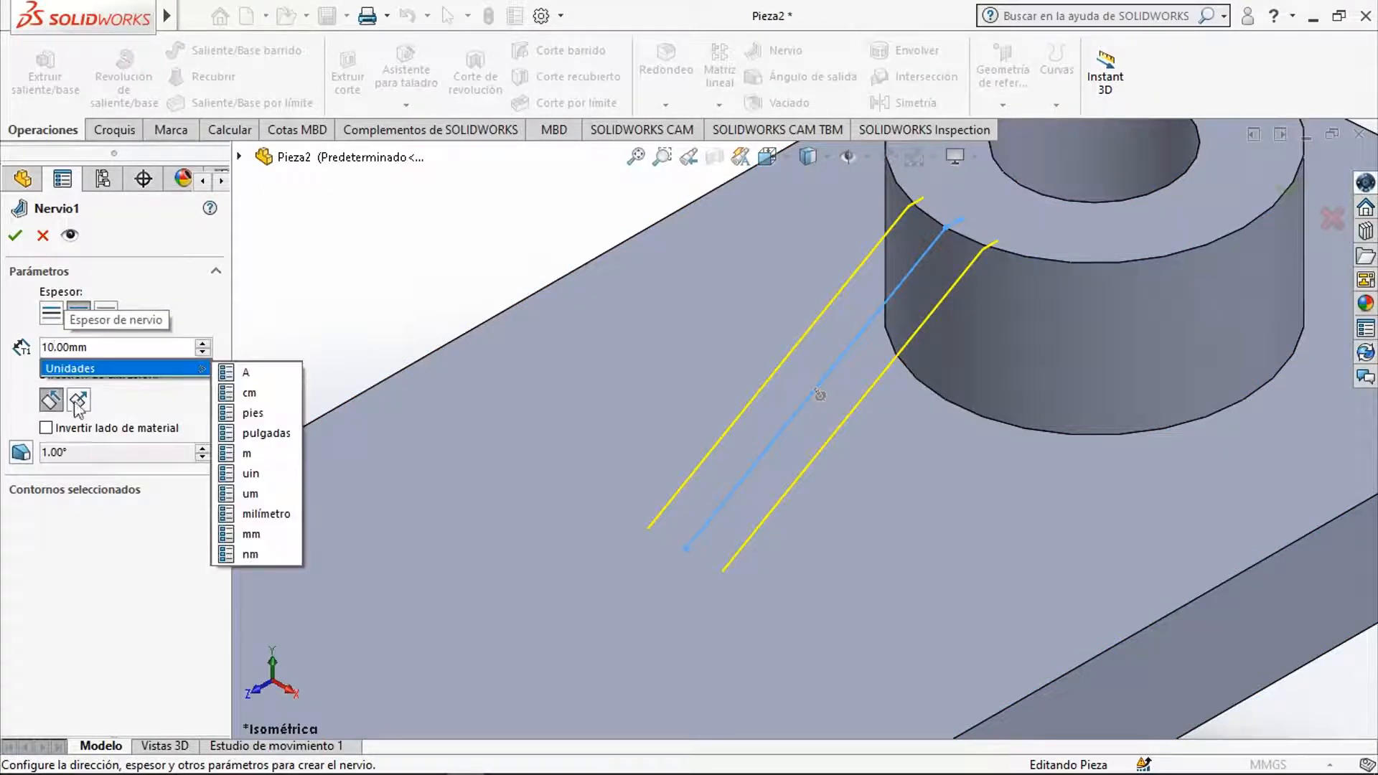
{"action": "scroll", "coordinate": [796, 402], "scroll_direction": "up", "scroll_amount": 5}
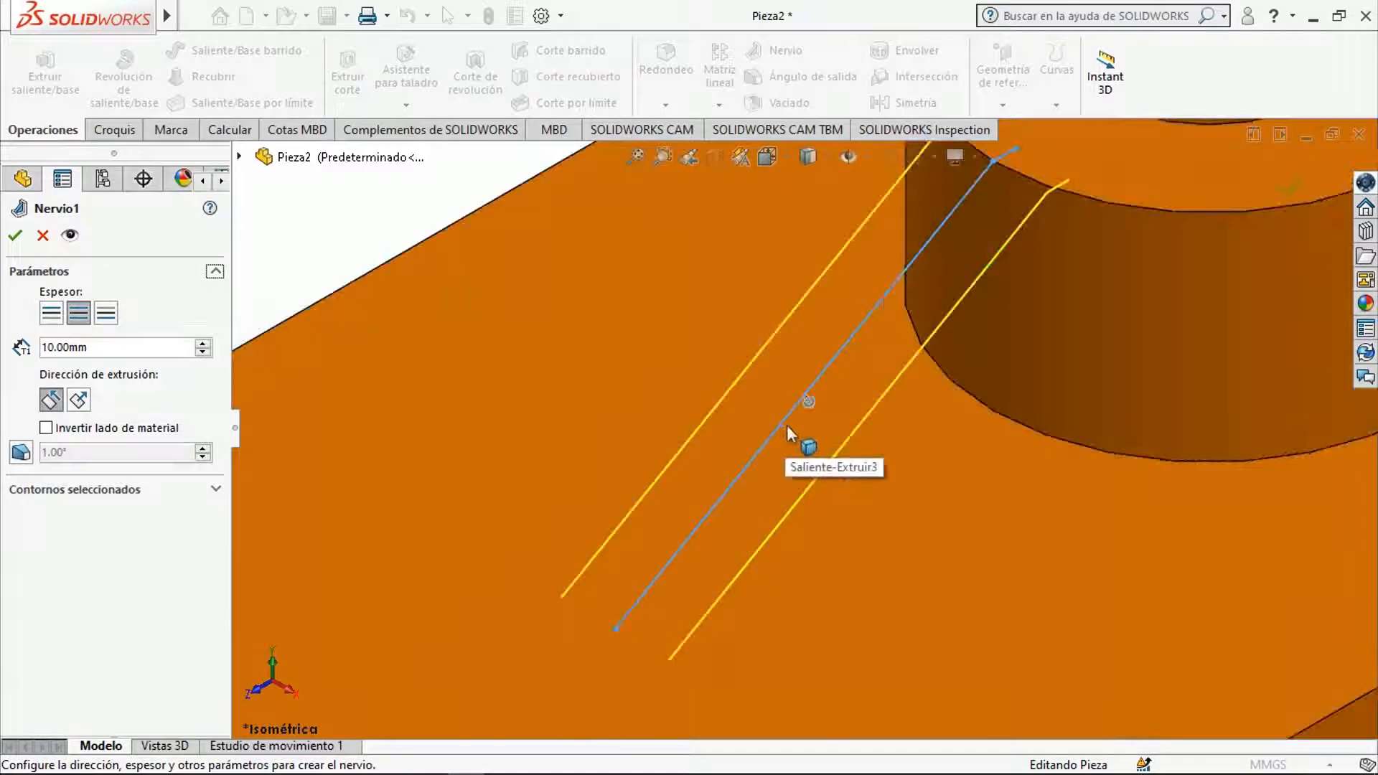
{"action": "middle_click_drag", "start_coordinate": [242, 290], "coordinate": [300, 276]}
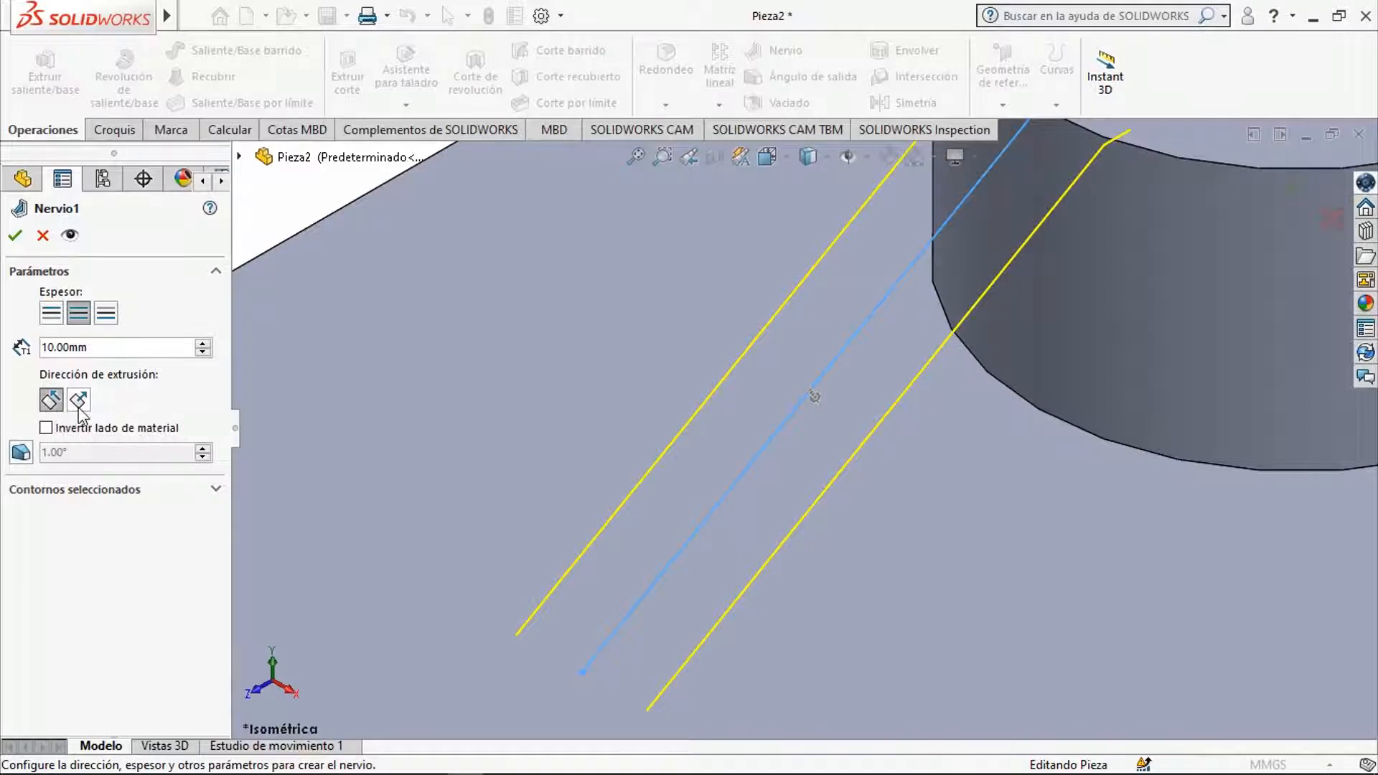
Try the rib's extrusion direction normal to the sketch and the flipped material side, comparing the previews.
{"action": "left_click", "coordinate": [79, 406]}
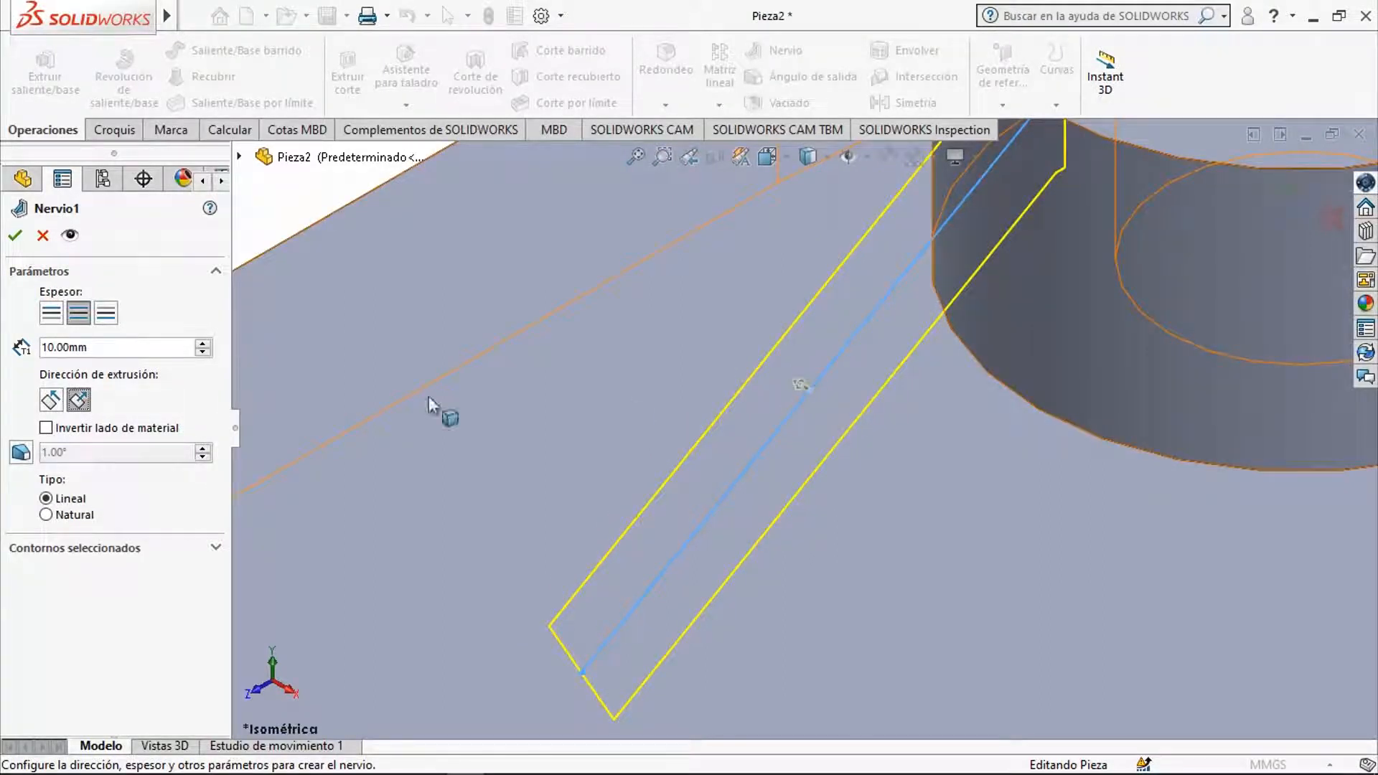
{"action": "left_click", "coordinate": [54, 402]}
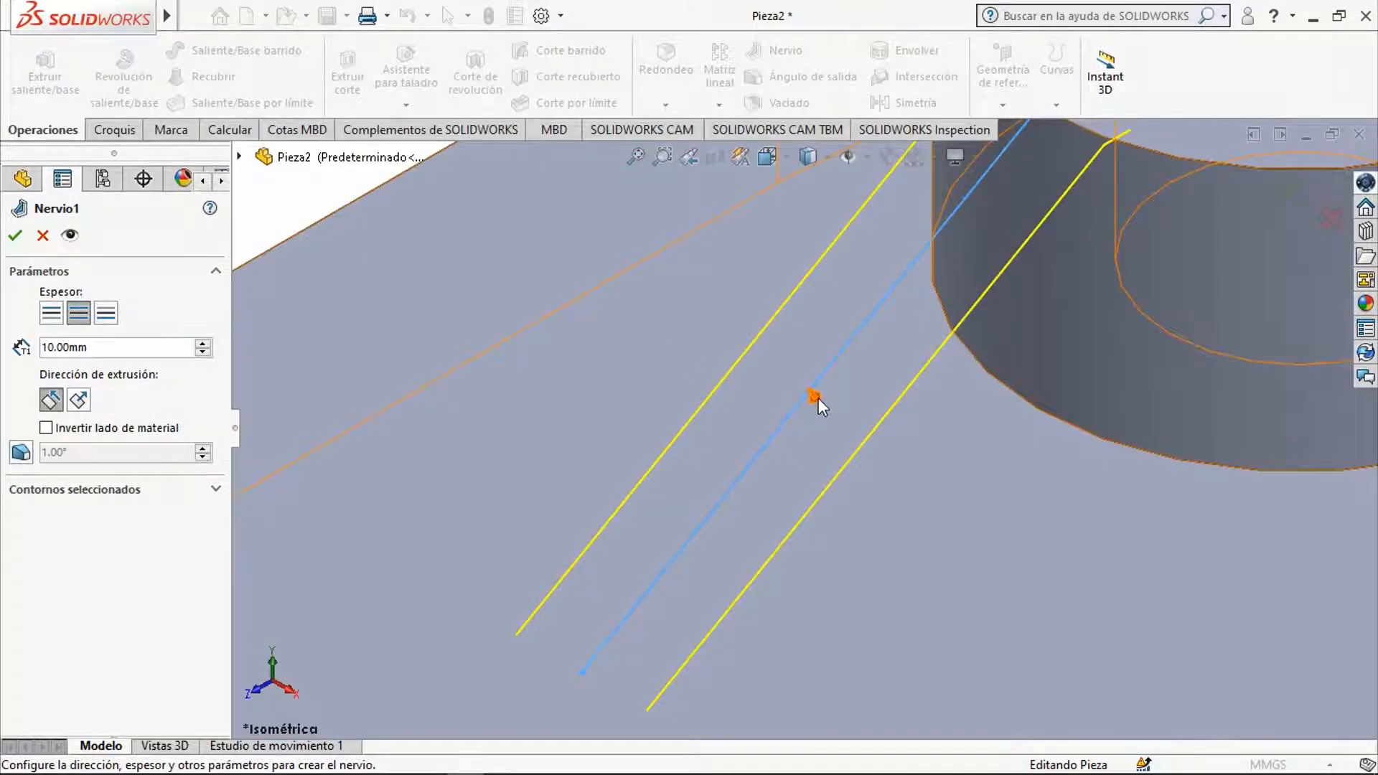
{"action": "left_click", "coordinate": [46, 428]}
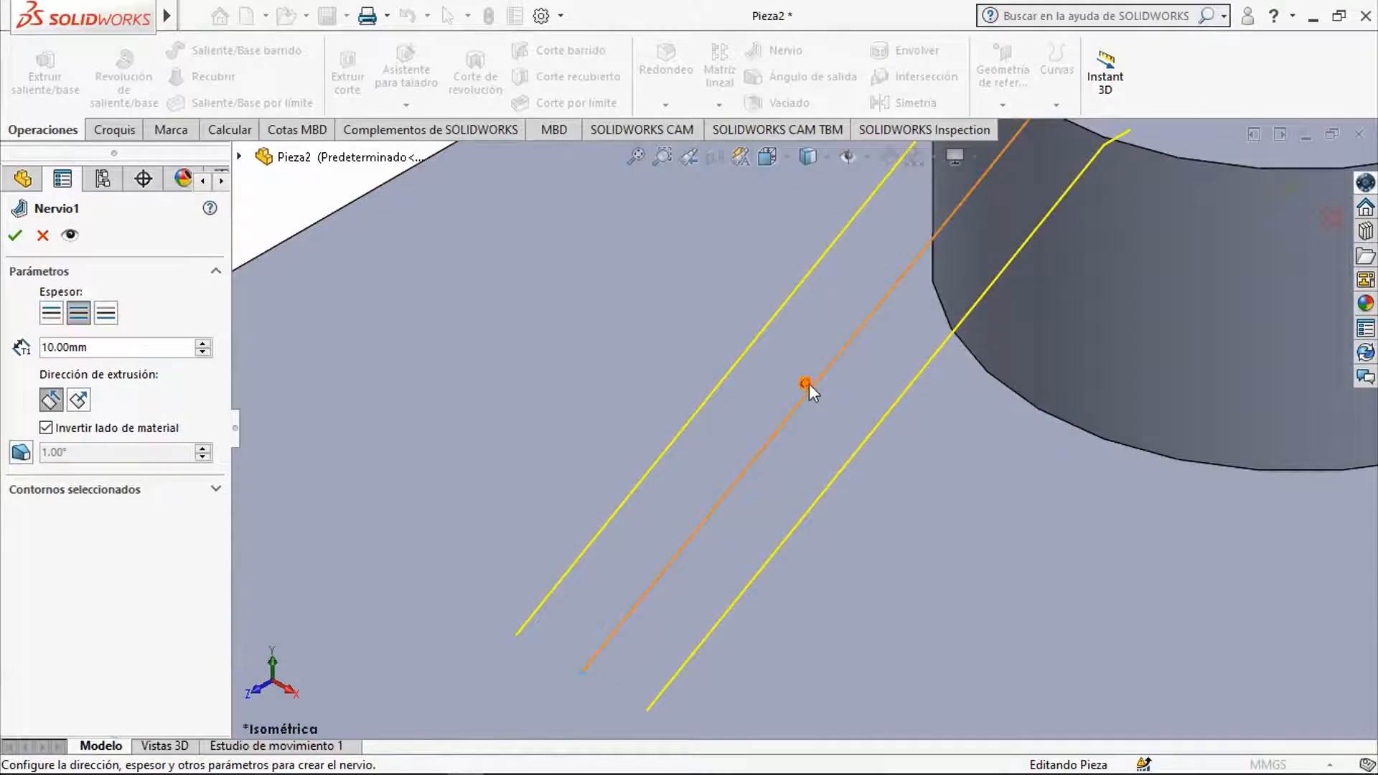
{"action": "left_click", "coordinate": [79, 400]}
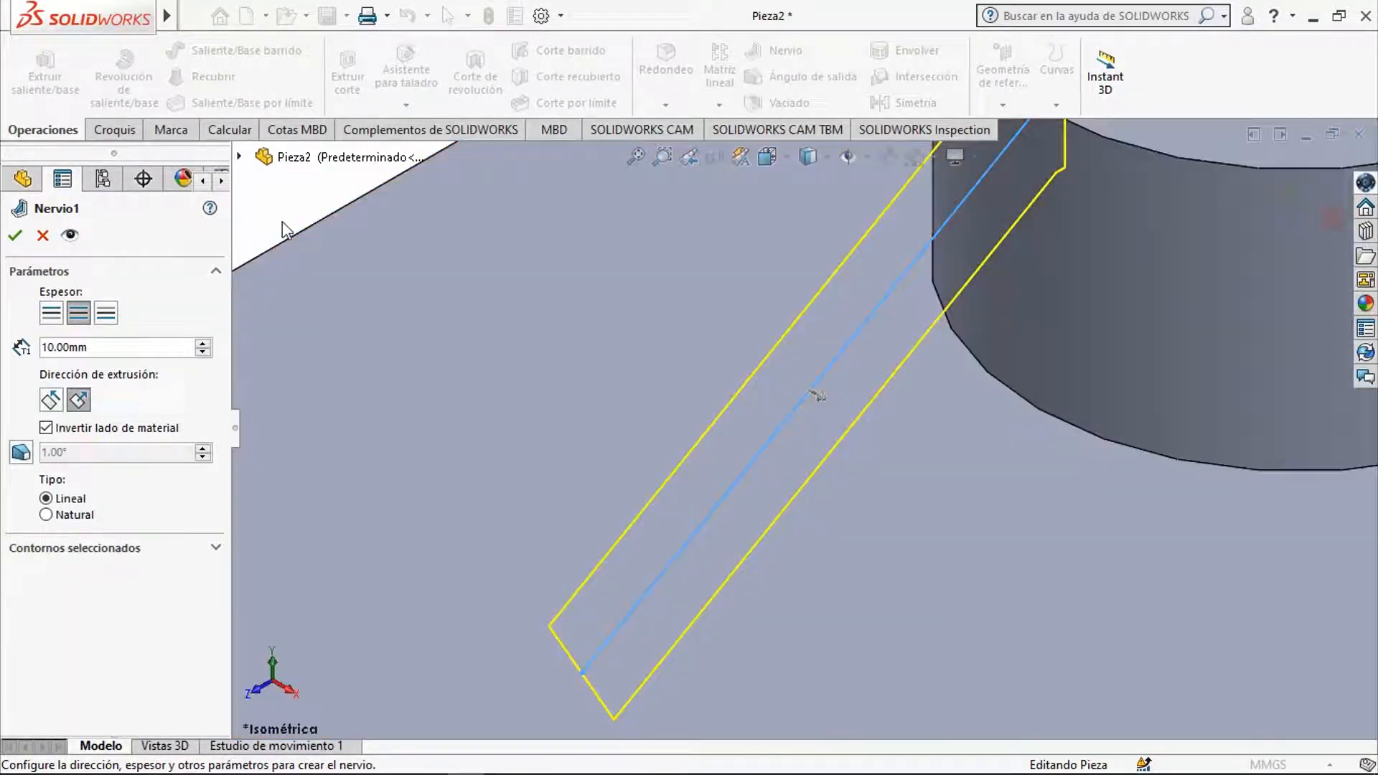
{"action": "key", "text": "ctrl+5"}
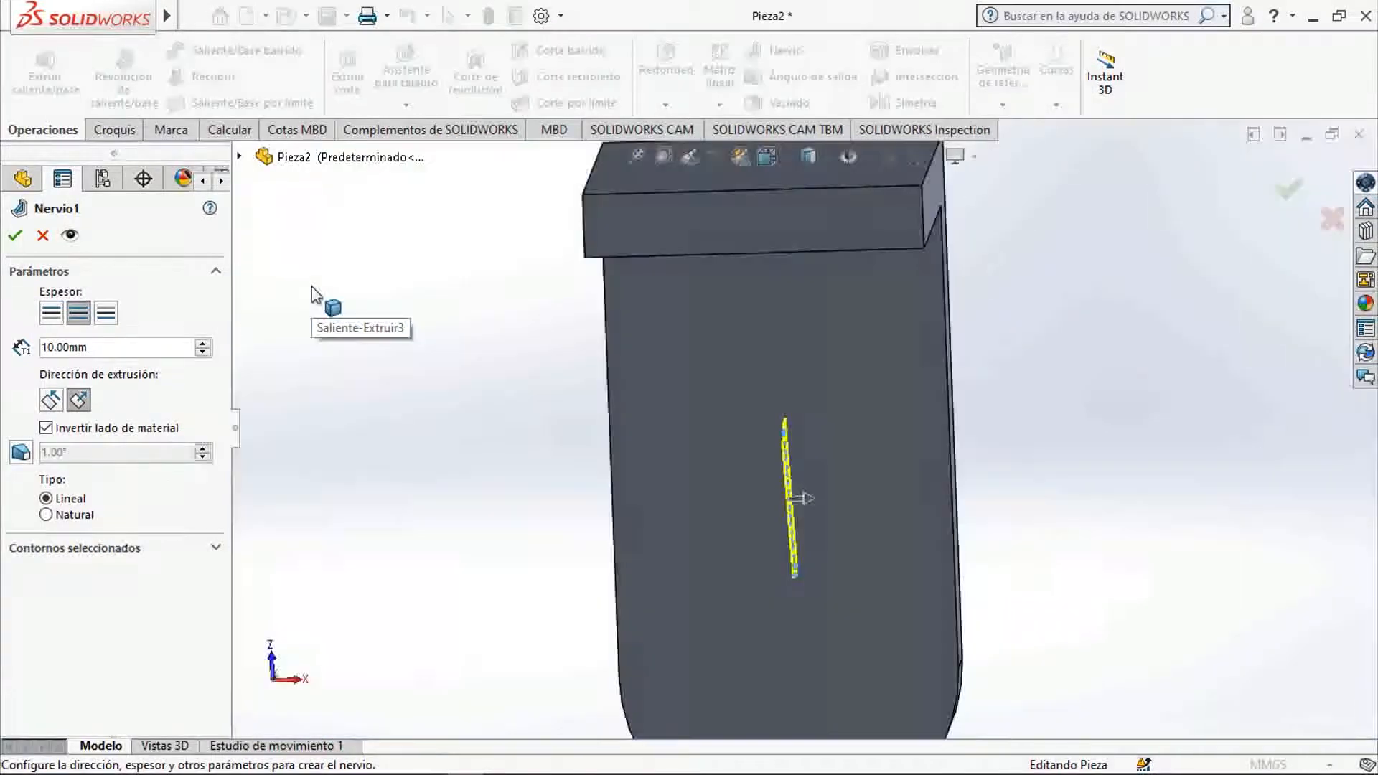
{"action": "key", "text": "ctrl+4"}
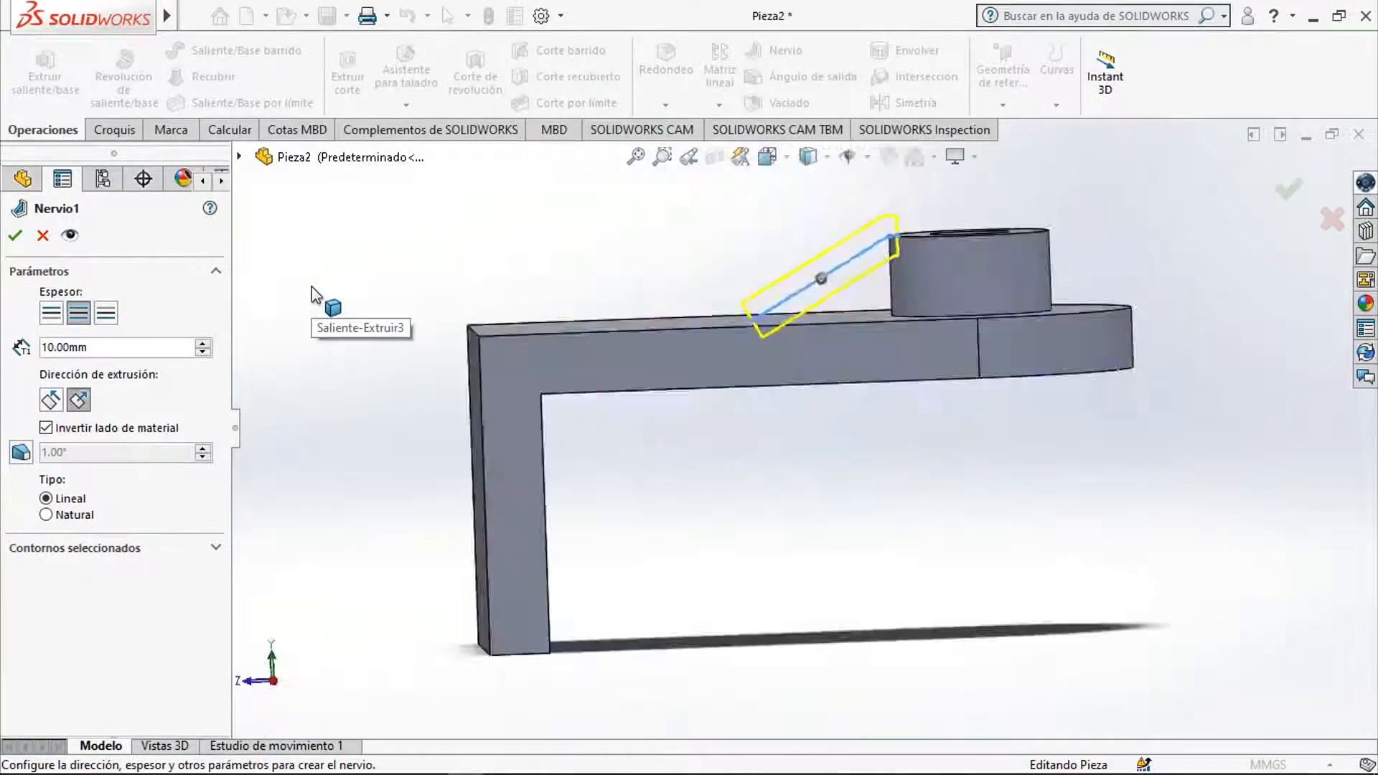
Create the rib between plate and boss, extruded parallel to the sketch with the material side facing the plate.
{"action": "left_click", "coordinate": [56, 400]}
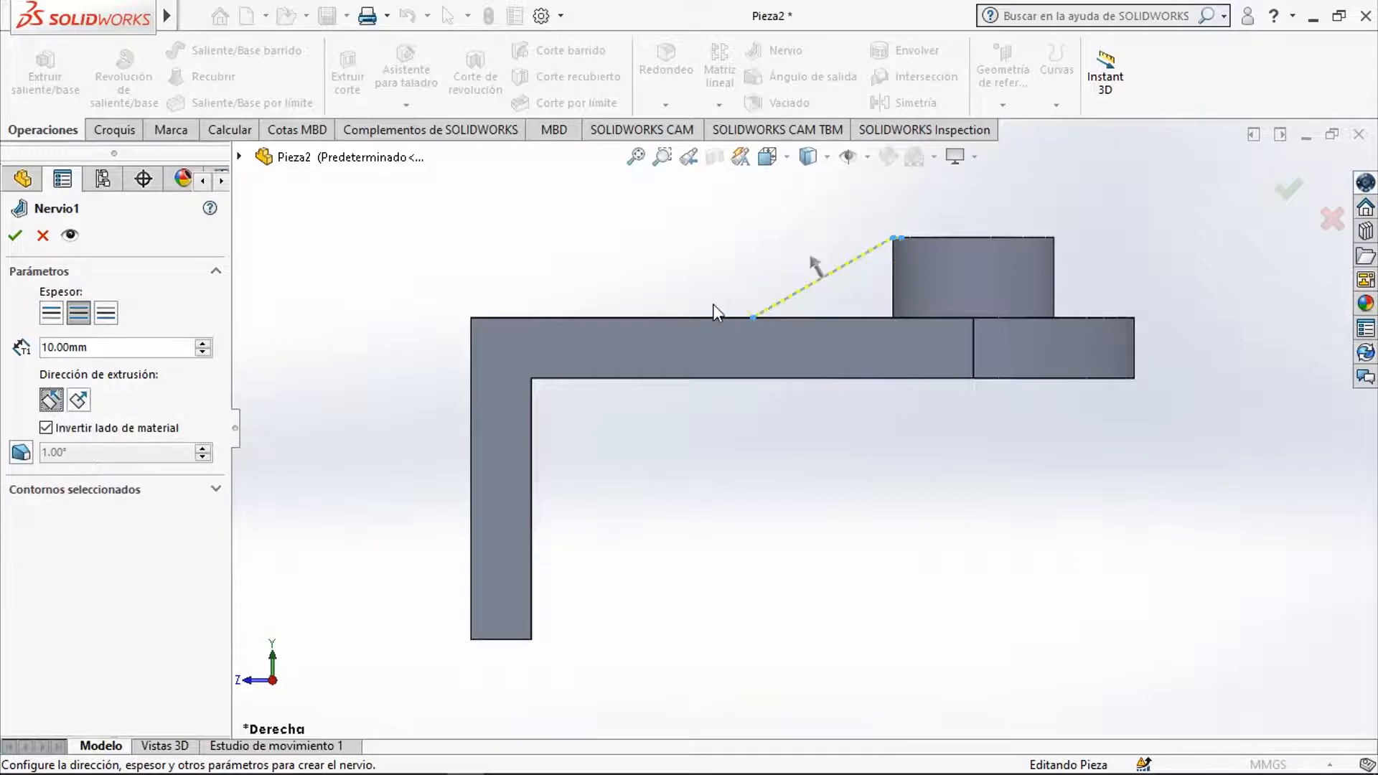
{"action": "scroll", "coordinate": [838, 302], "scroll_direction": "down", "scroll_amount": 5}
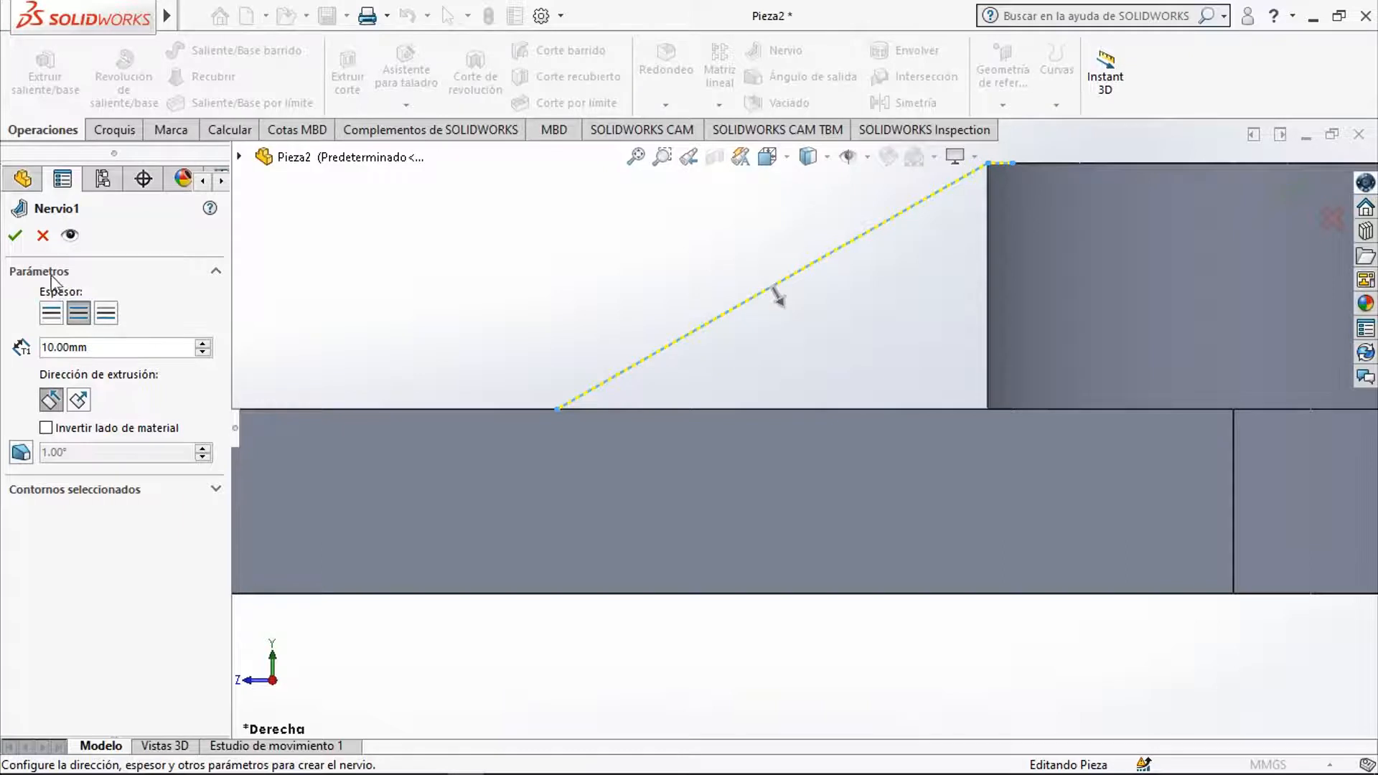
{"action": "left_click", "coordinate": [17, 235]}
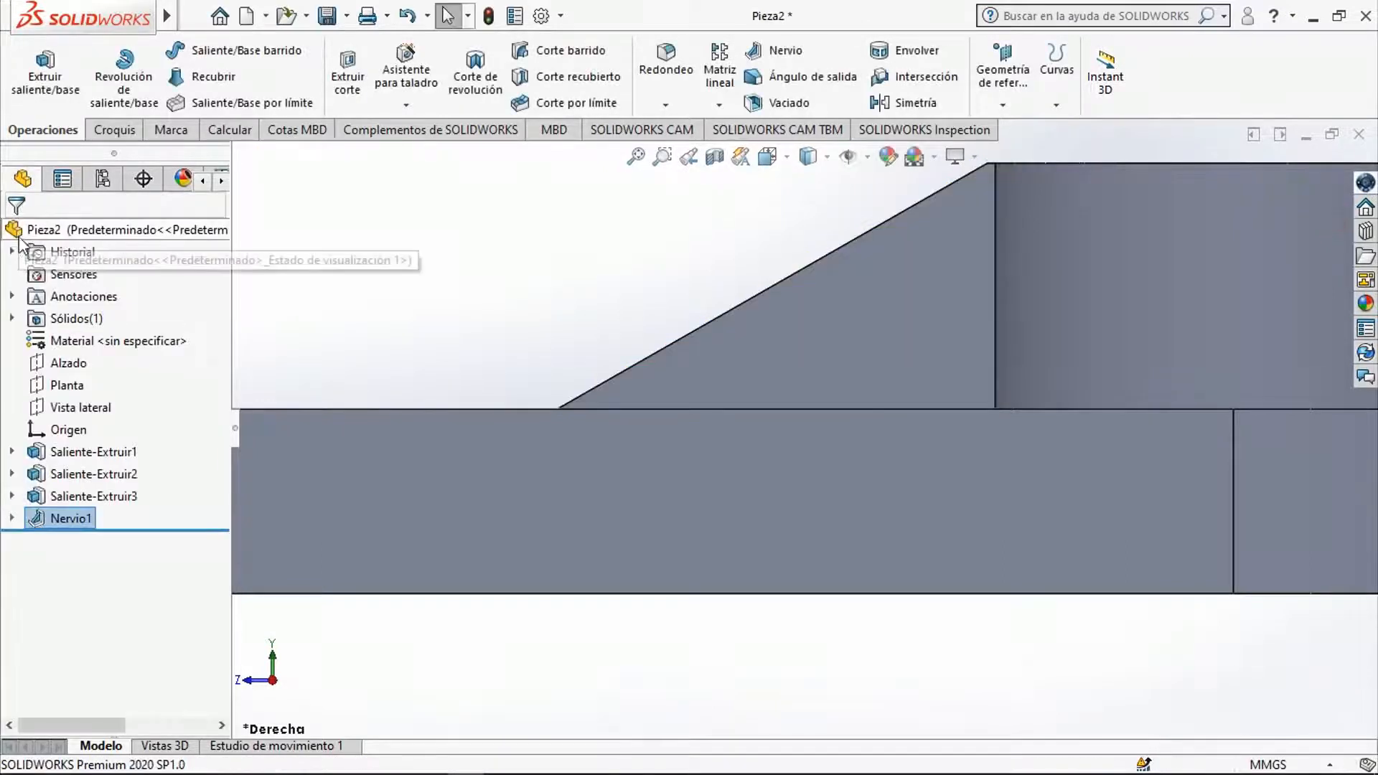
{"action": "key", "text": "ctrl+7"}
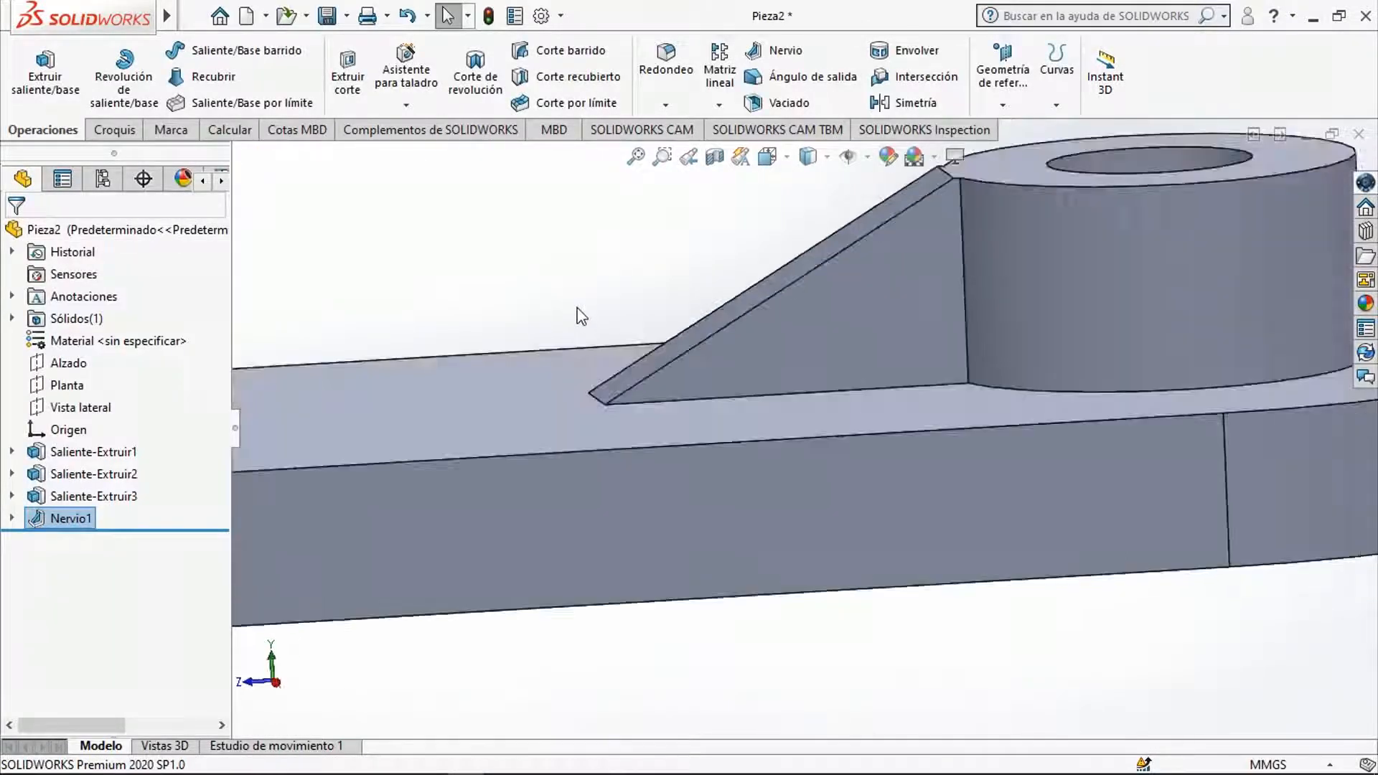
{"action": "scroll", "coordinate": [757, 359], "scroll_direction": "down", "scroll_amount": 3}
{"action": "scroll", "coordinate": [872, 344], "scroll_direction": "down", "scroll_amount": 3}
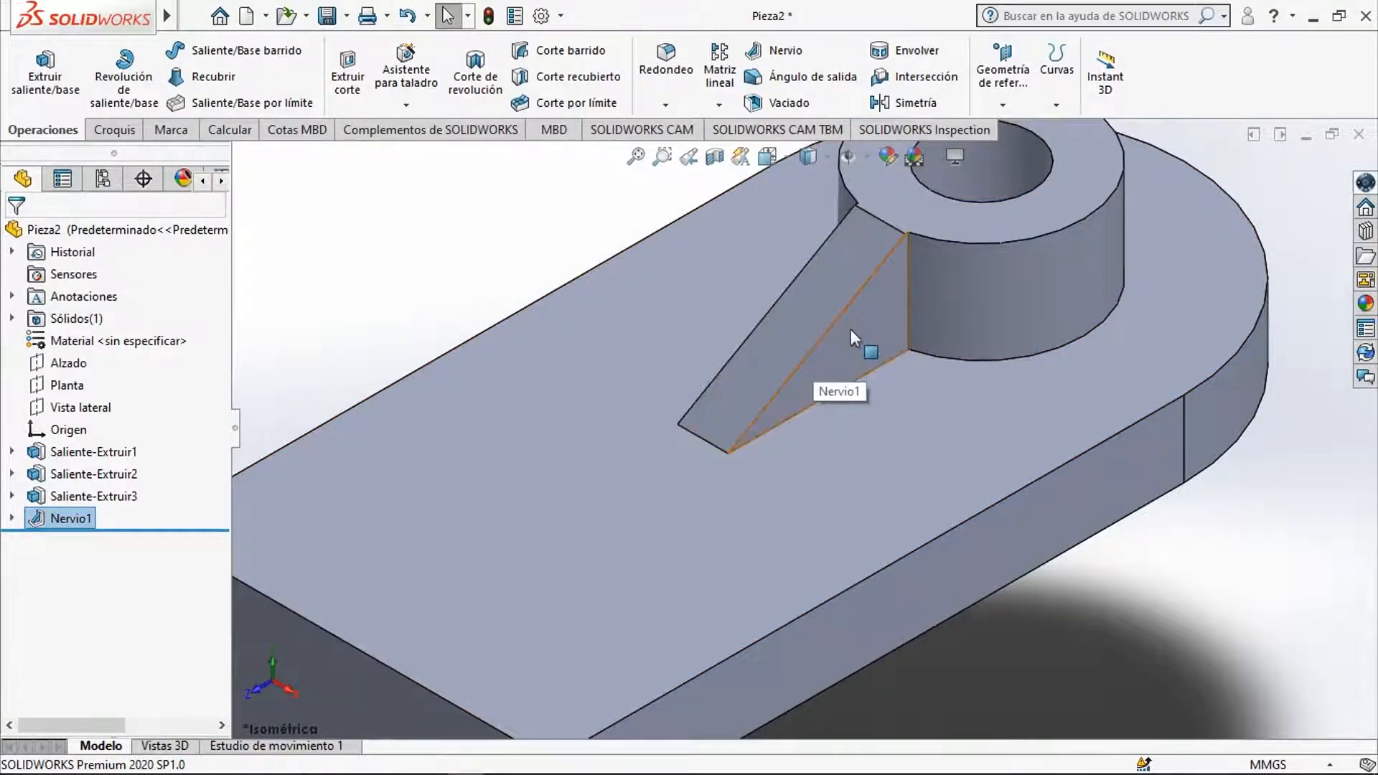
{"action": "scroll", "coordinate": [801, 429], "scroll_direction": "up", "scroll_amount": 3}
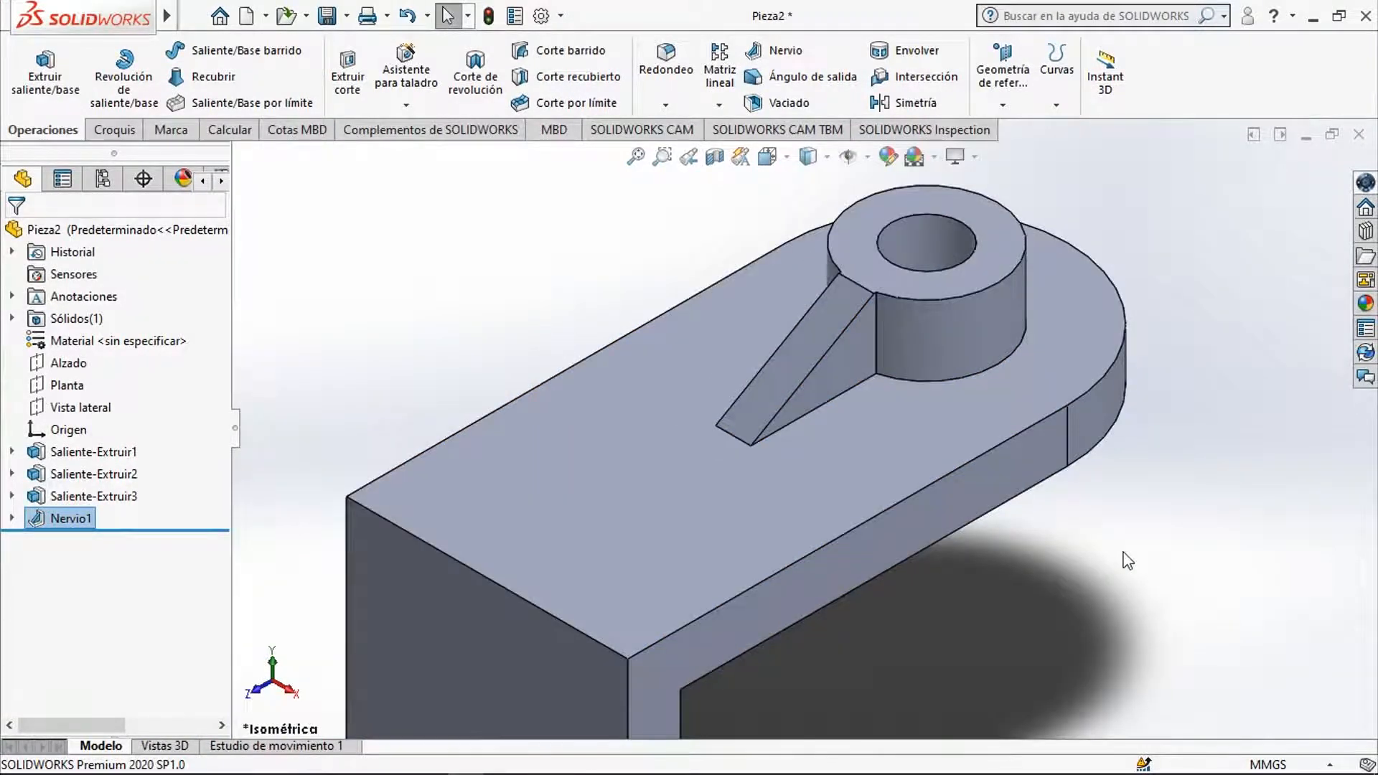
On the Vista lateral plane, sketch a diagonal line from the origin to the vertical leg's inner edge, ending about 31 mm below the plate.
{"action": "key", "text": "ctrl+4"}
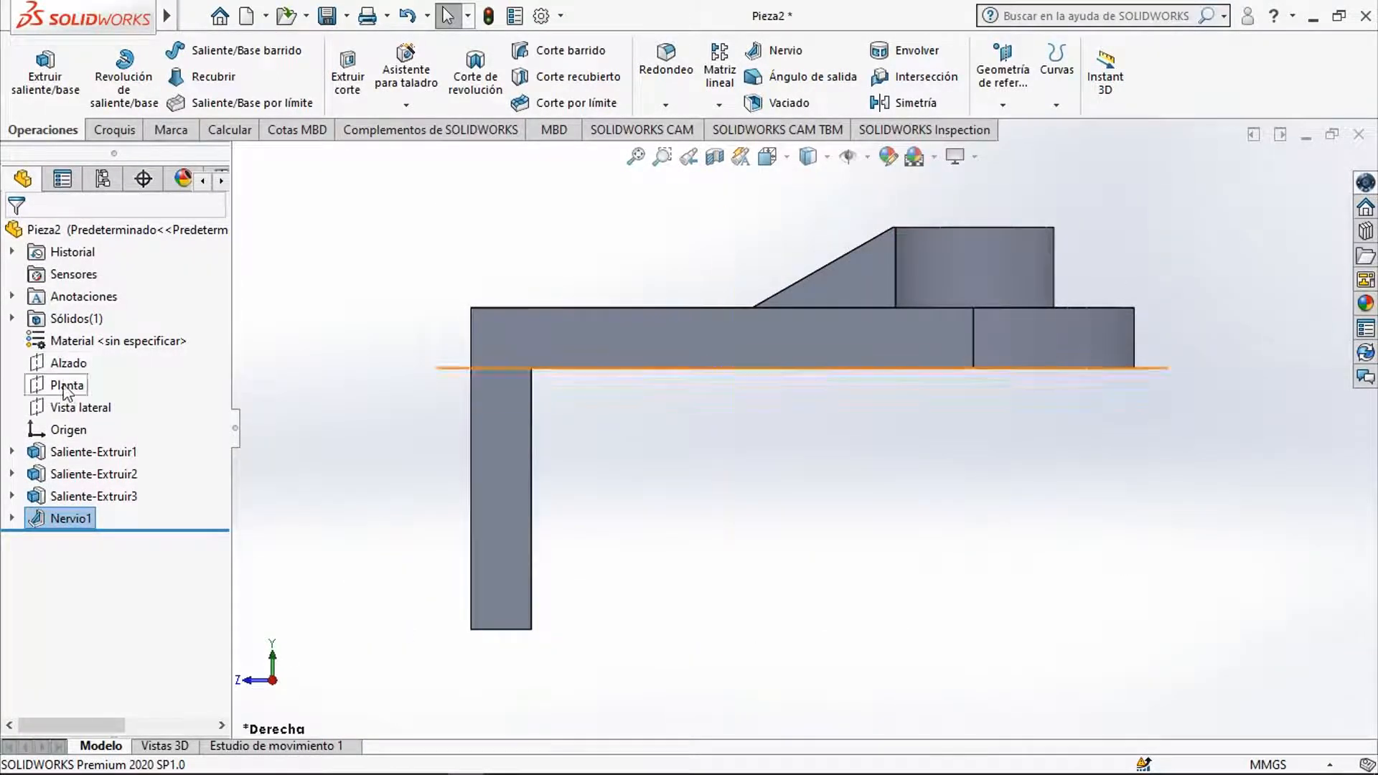
{"action": "left_click", "coordinate": [64, 409]}
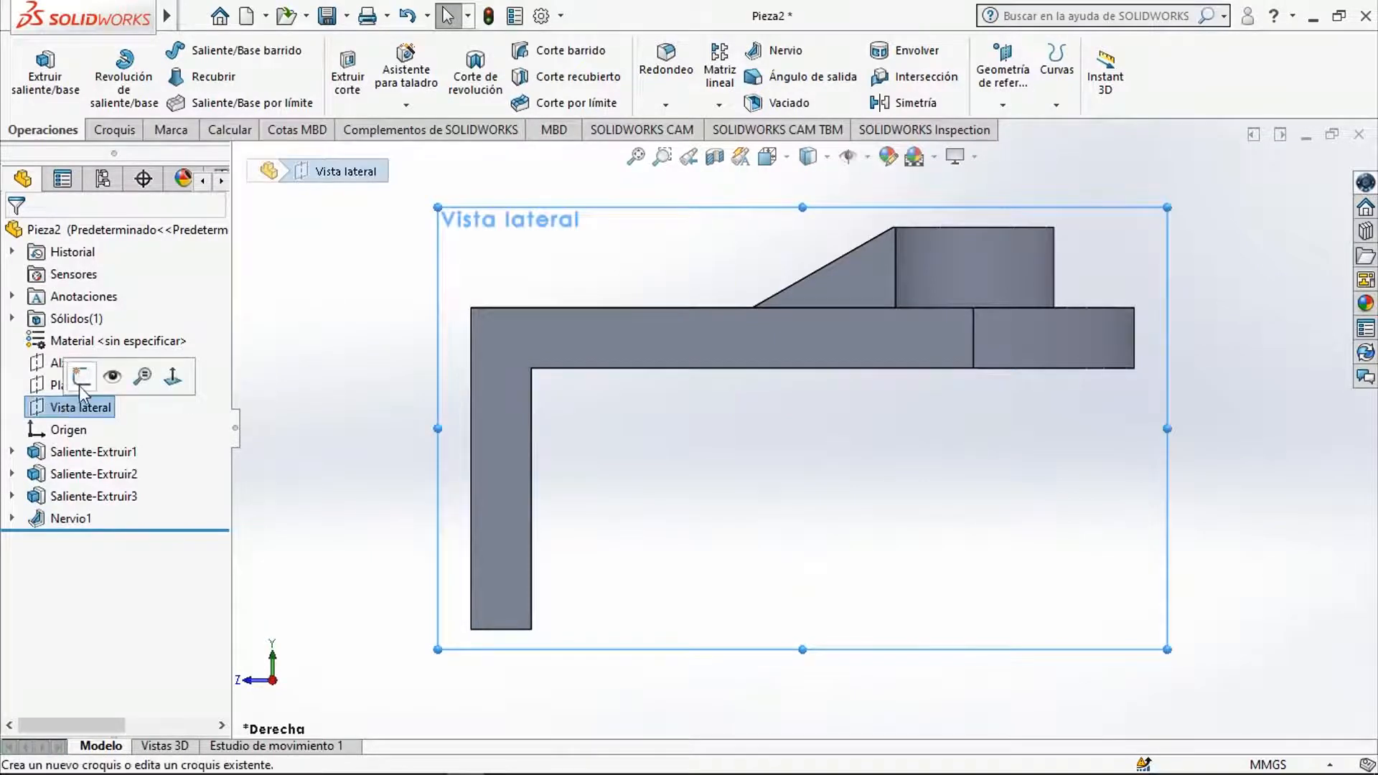
{"action": "left_click", "coordinate": [79, 384]}
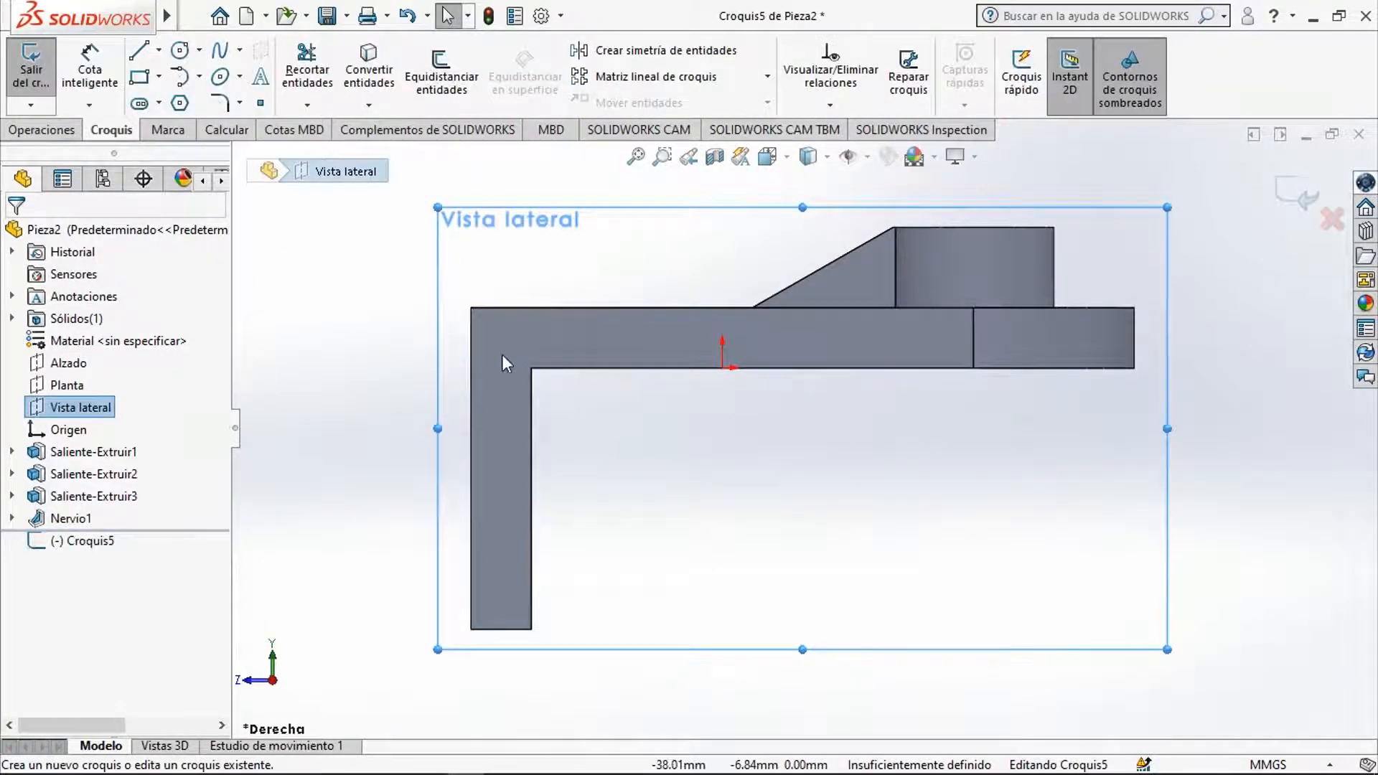
{"action": "left_click", "coordinate": [139, 51]}
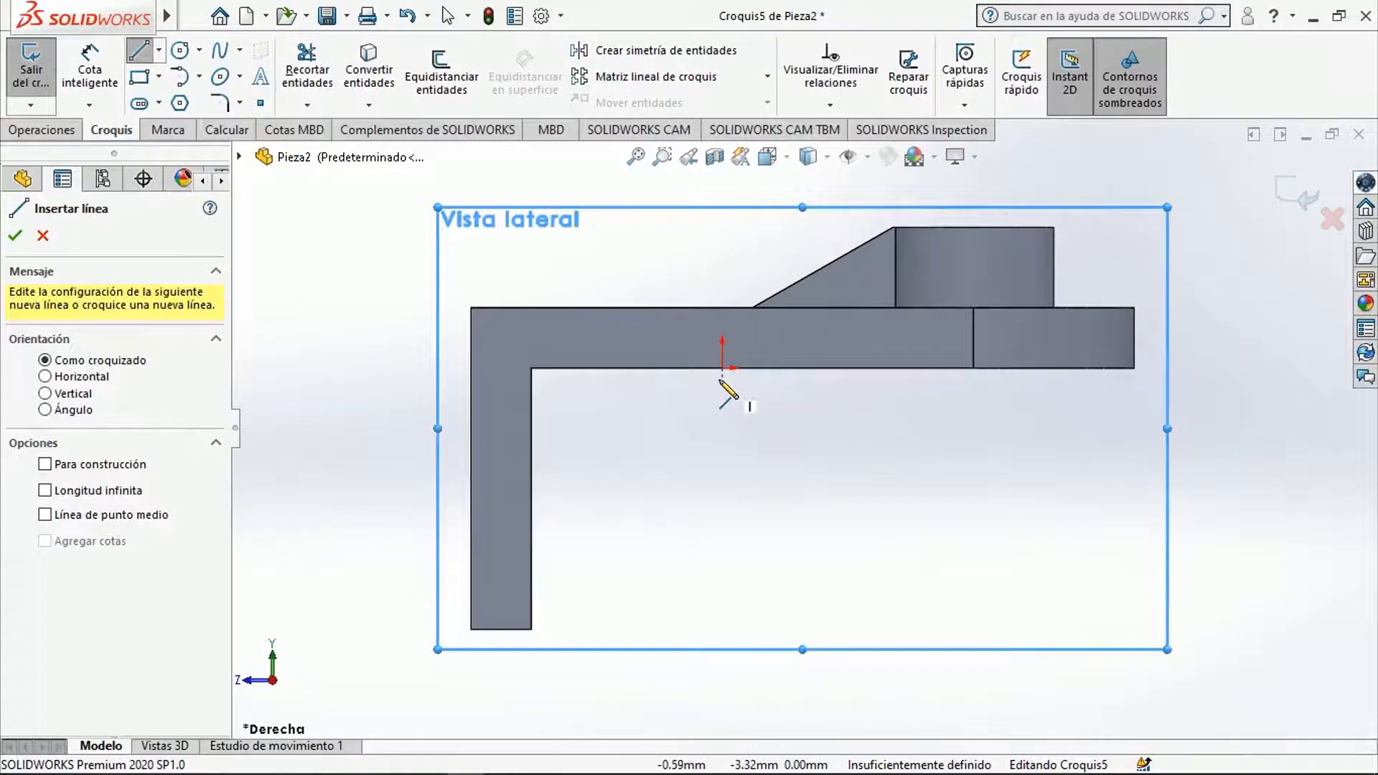
{"action": "scroll", "coordinate": [725, 377], "scroll_direction": "down", "scroll_amount": 4}
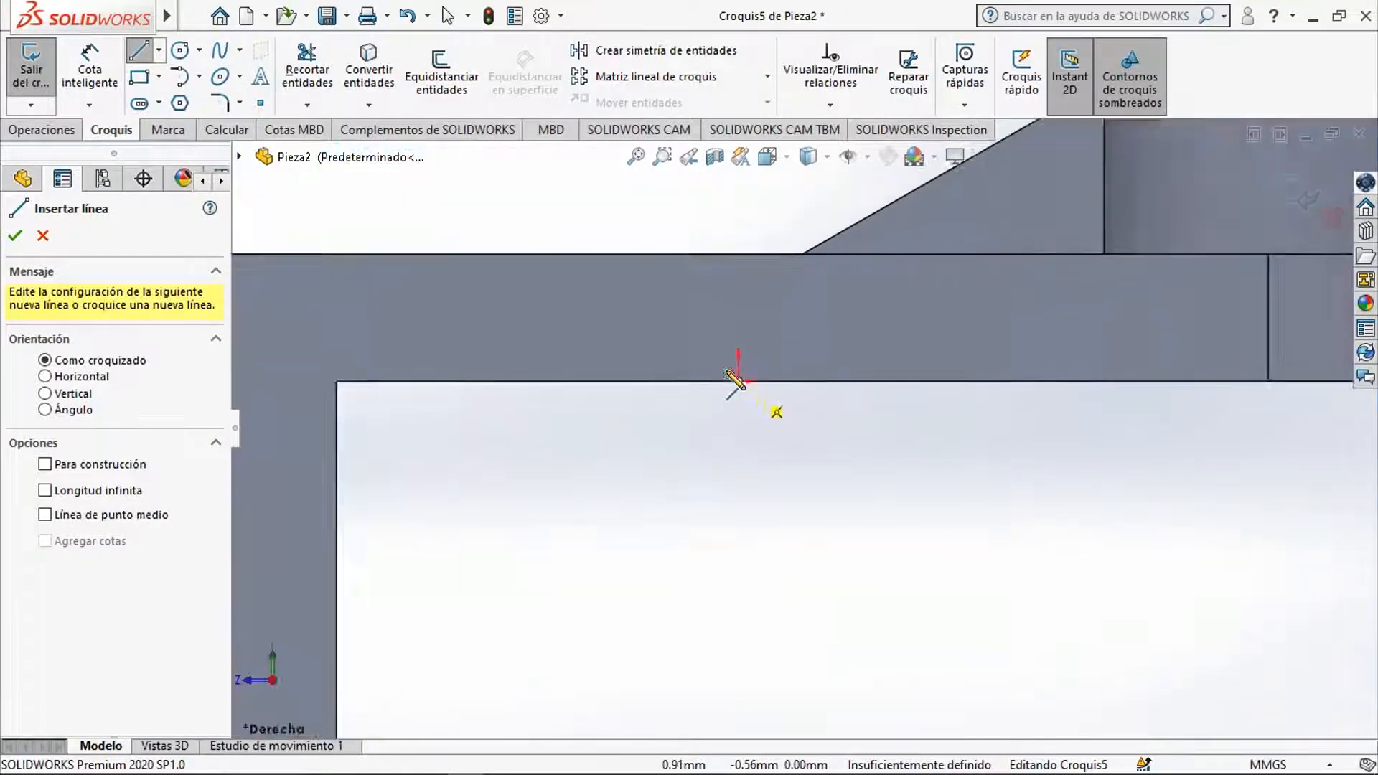
{"action": "scroll", "coordinate": [733, 378], "scroll_direction": "down", "scroll_amount": 1}
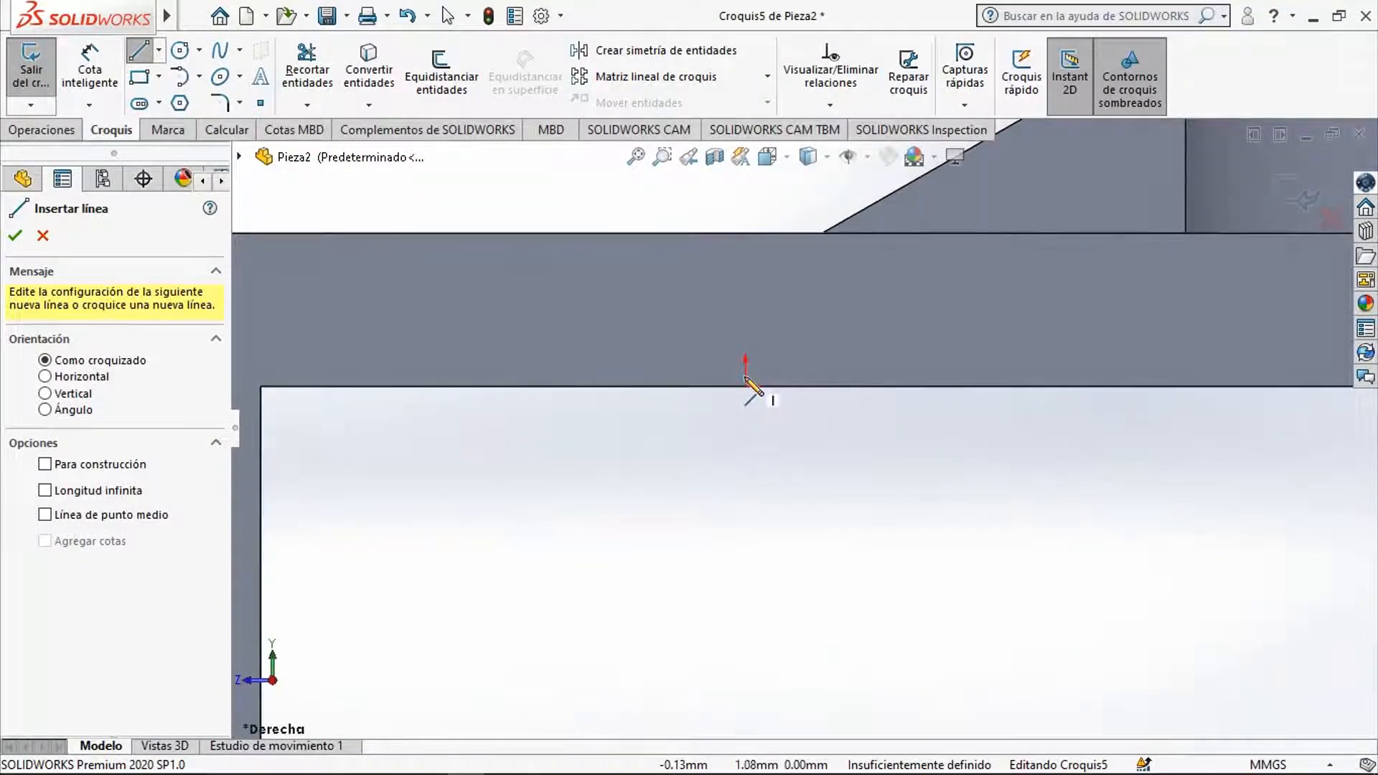
{"action": "left_click", "coordinate": [746, 386]}
{"action": "scroll", "coordinate": [579, 493], "scroll_direction": "up", "scroll_amount": 2}
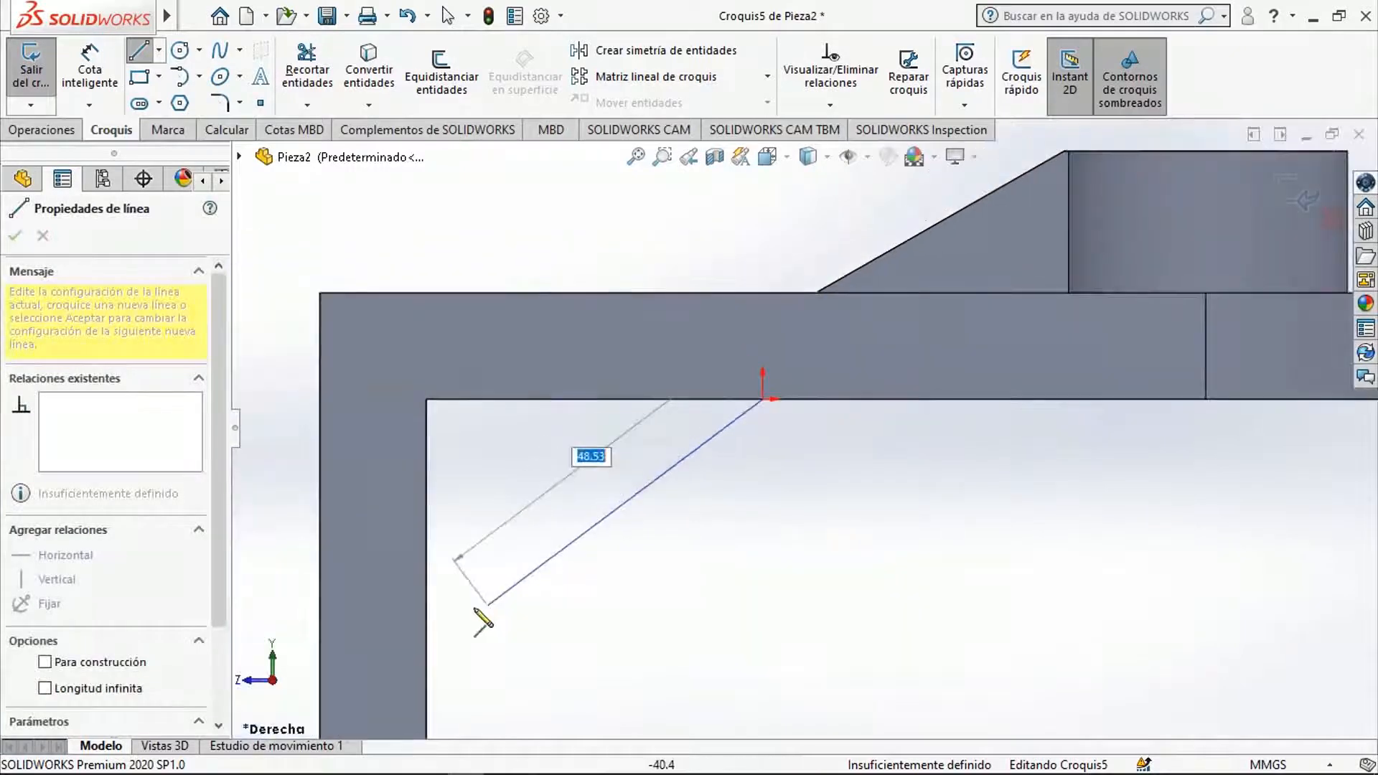
{"action": "left_click", "coordinate": [427, 615]}
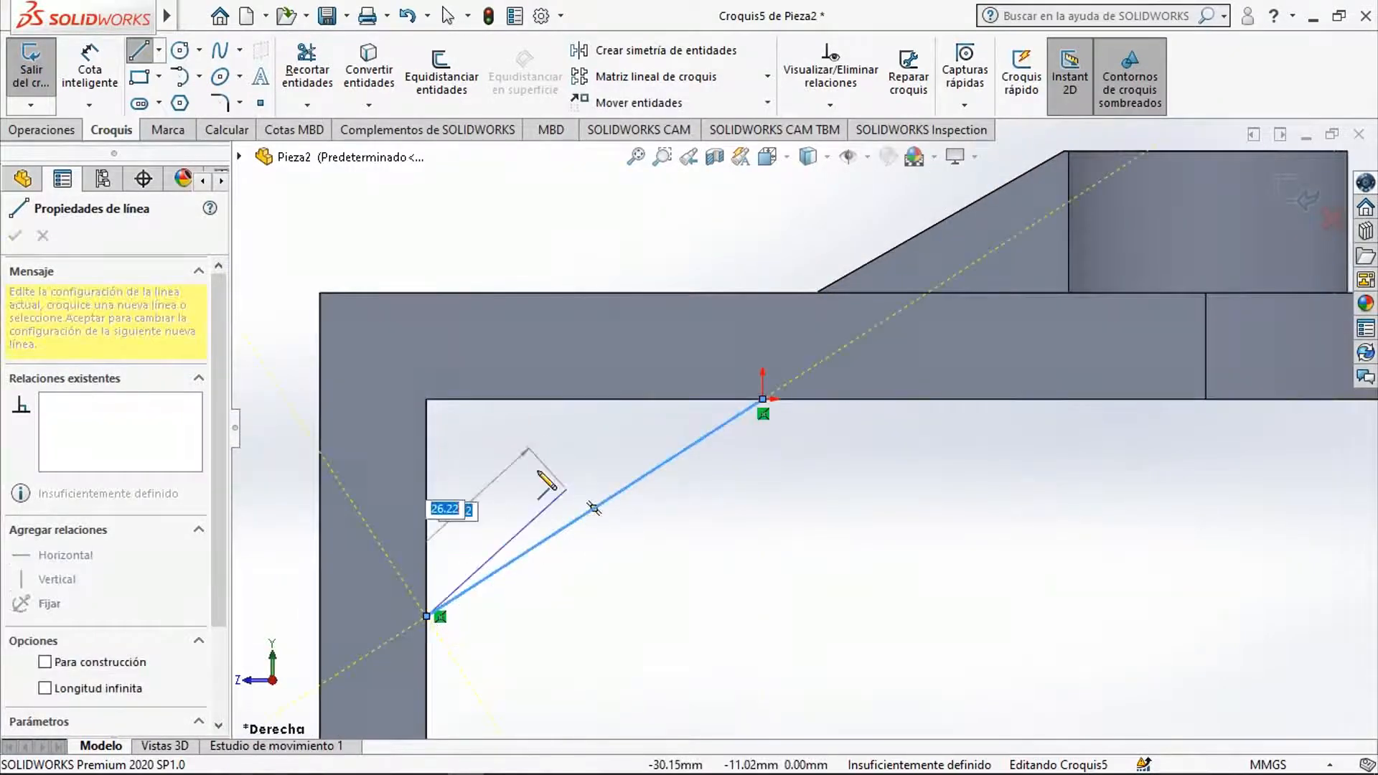
{"action": "key", "text": "Escape"}
Dimension the line's lower endpoint 40 mm below the plate's underside and exit the sketch.
{"action": "left_click", "coordinate": [106, 74]}
{"action": "left_click", "coordinate": [488, 399]}
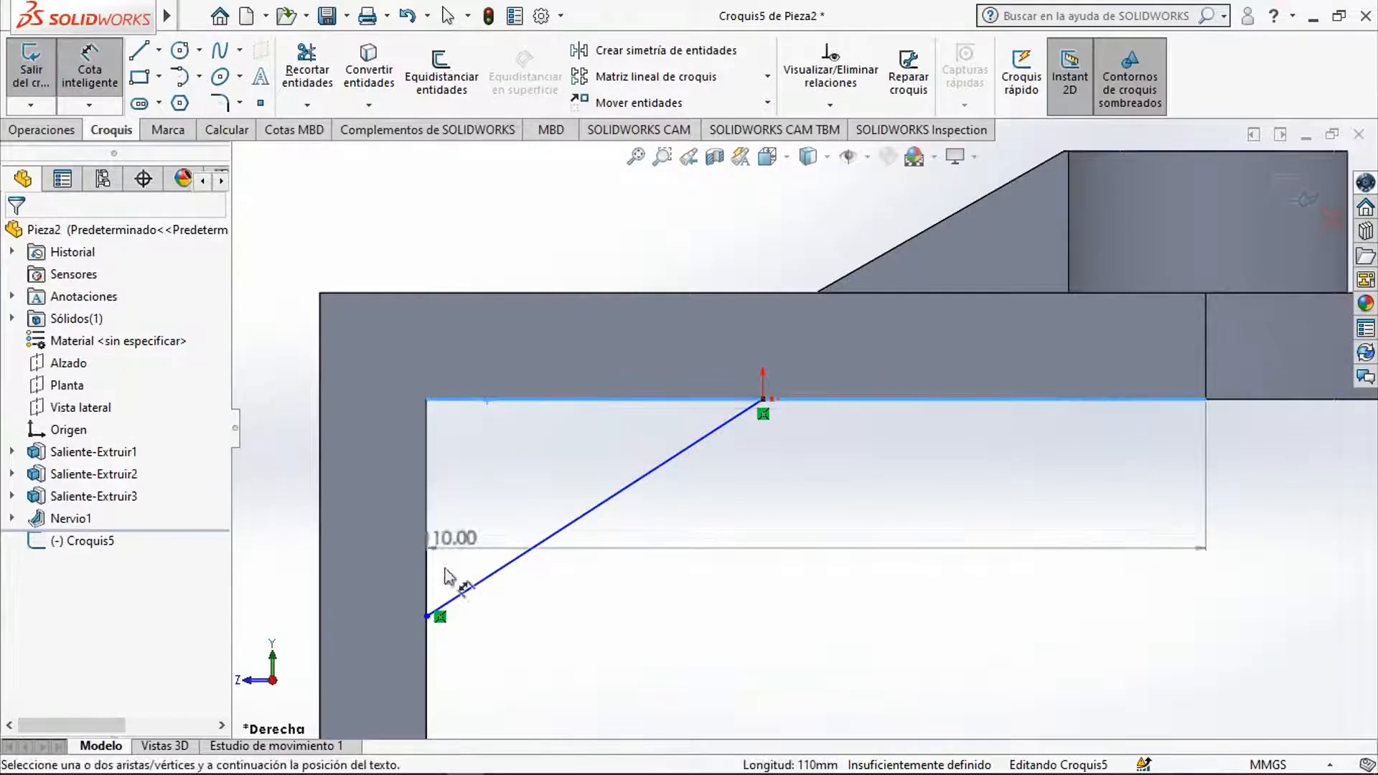
{"action": "left_click", "coordinate": [427, 616]}
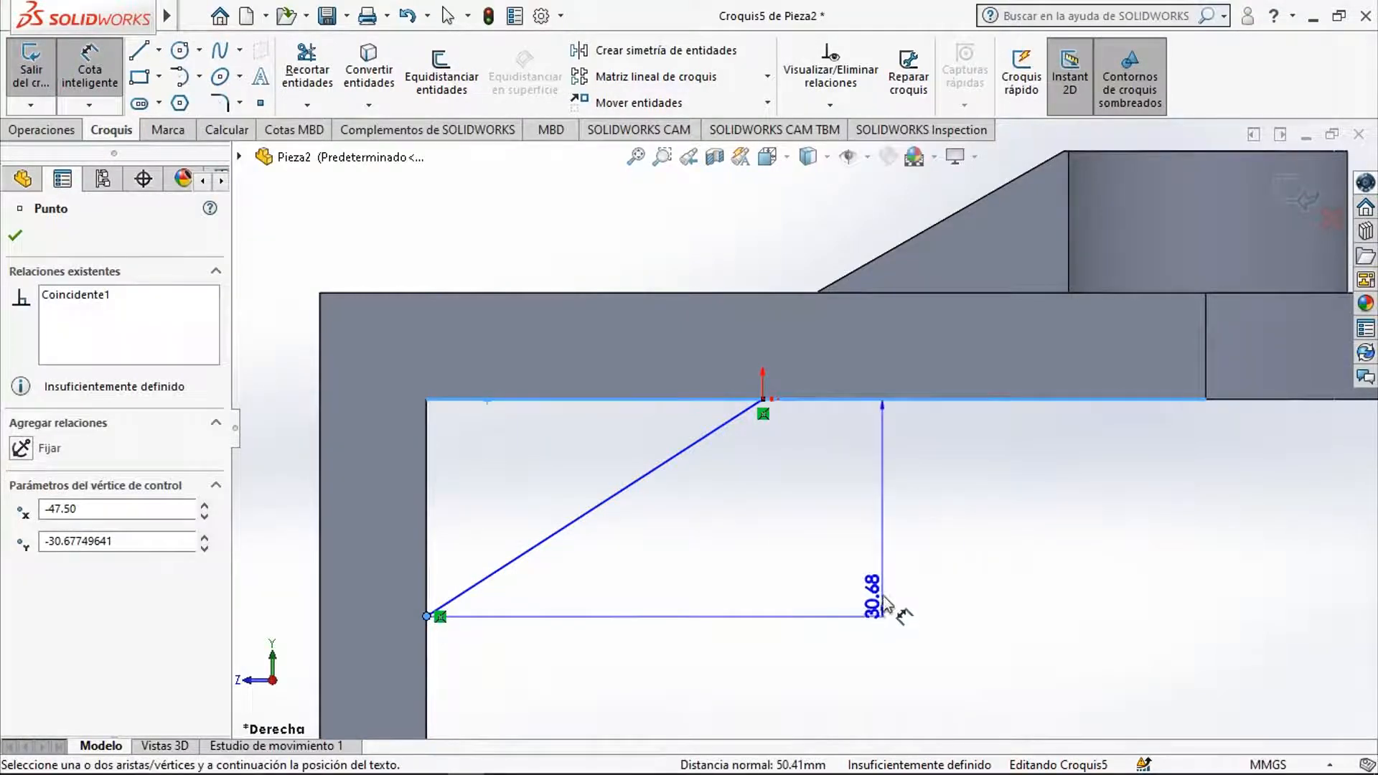
{"action": "left_click", "coordinate": [918, 531]}
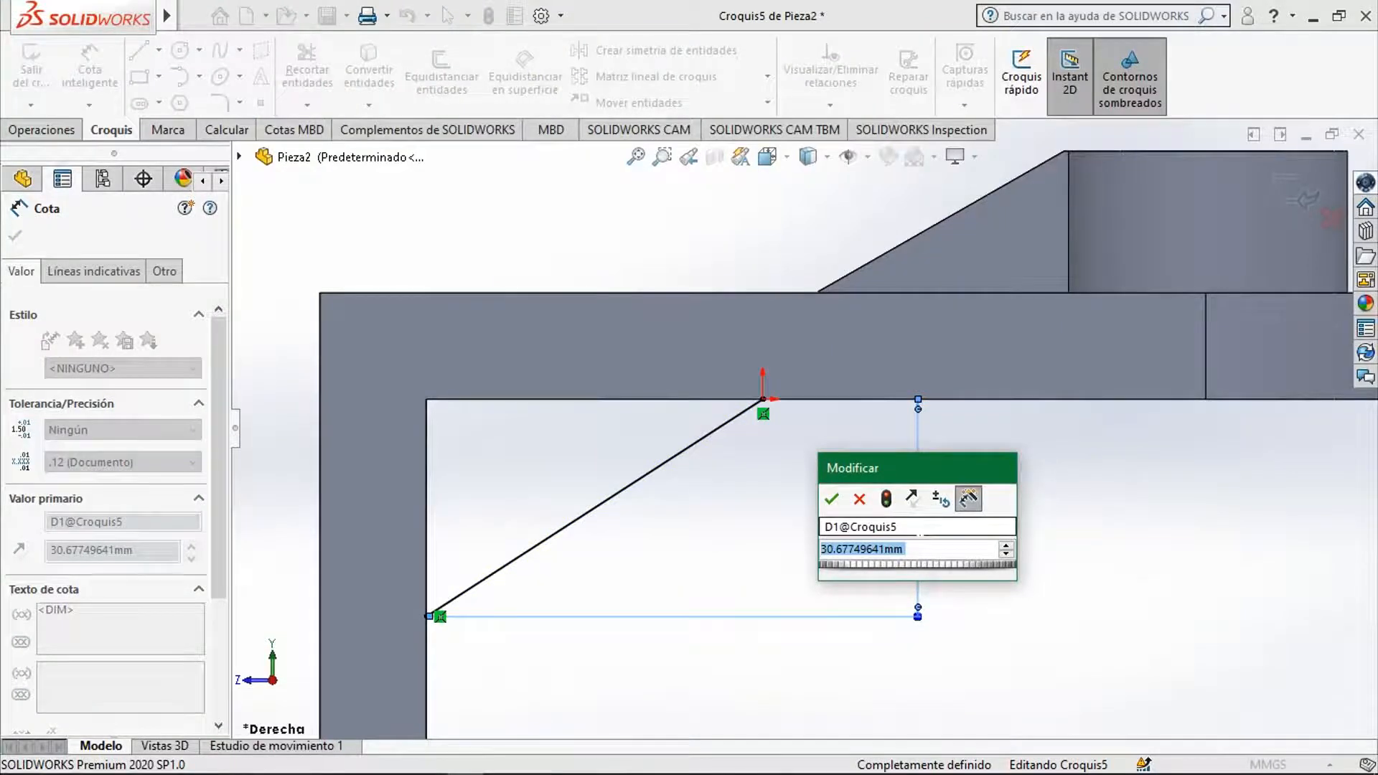
{"action": "type", "text": "40"}
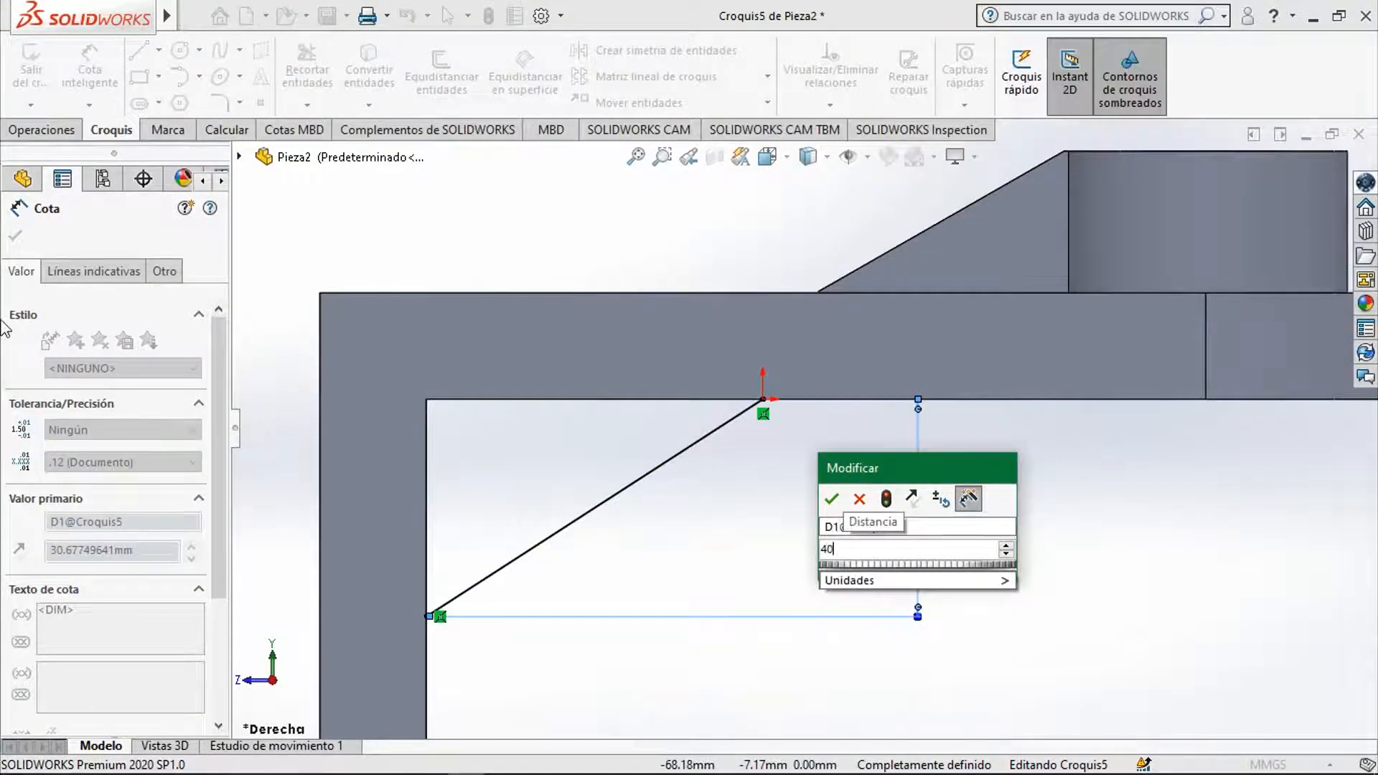
{"action": "left_click", "coordinate": [833, 500]}
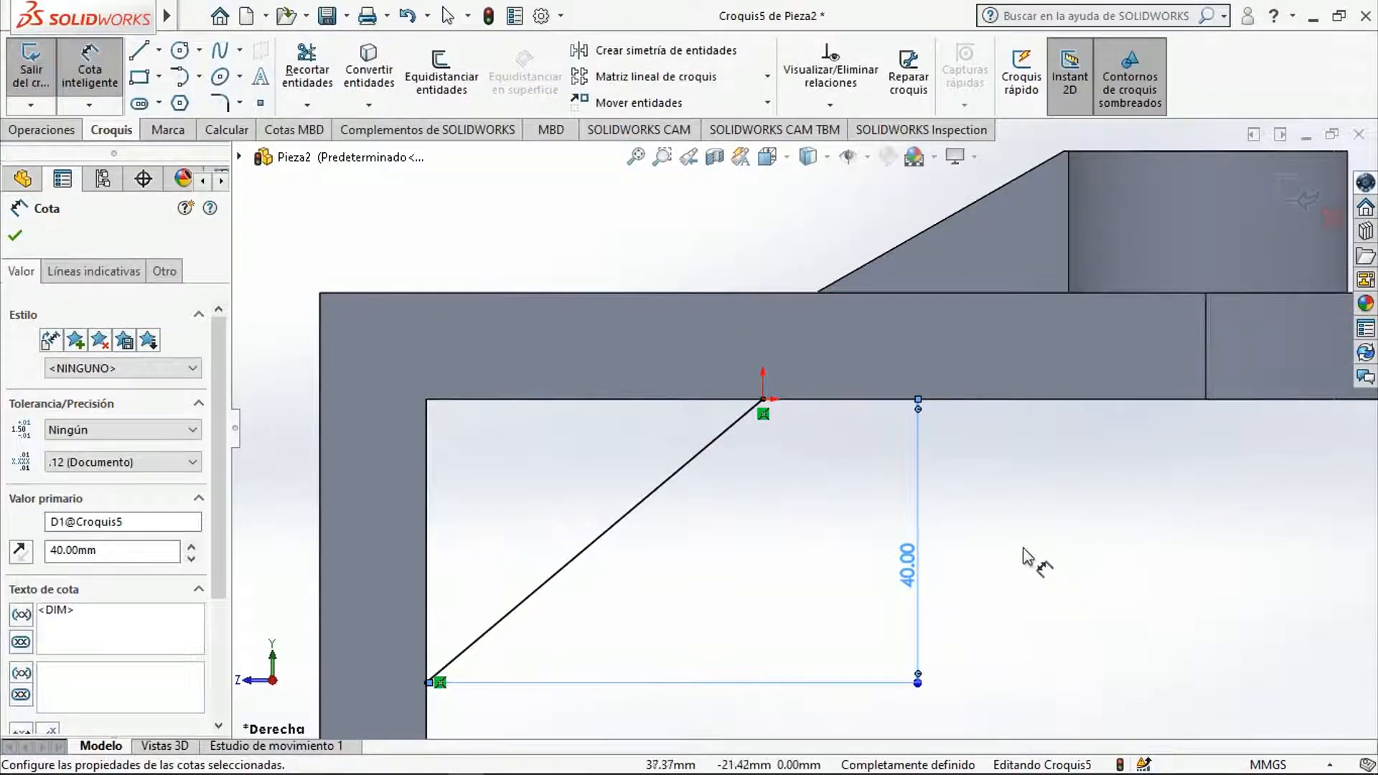
{"action": "left_click", "coordinate": [24, 239]}
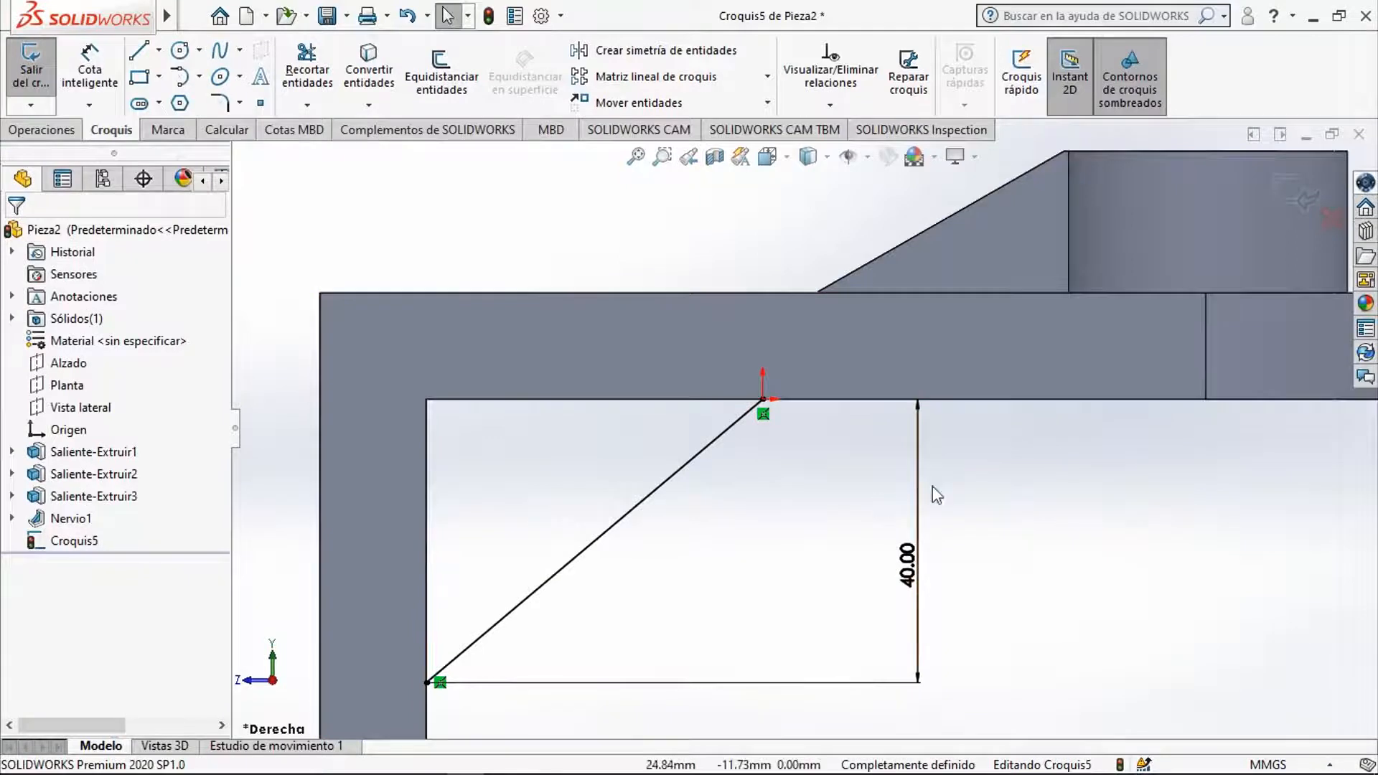
{"action": "left_click", "coordinate": [1307, 201]}
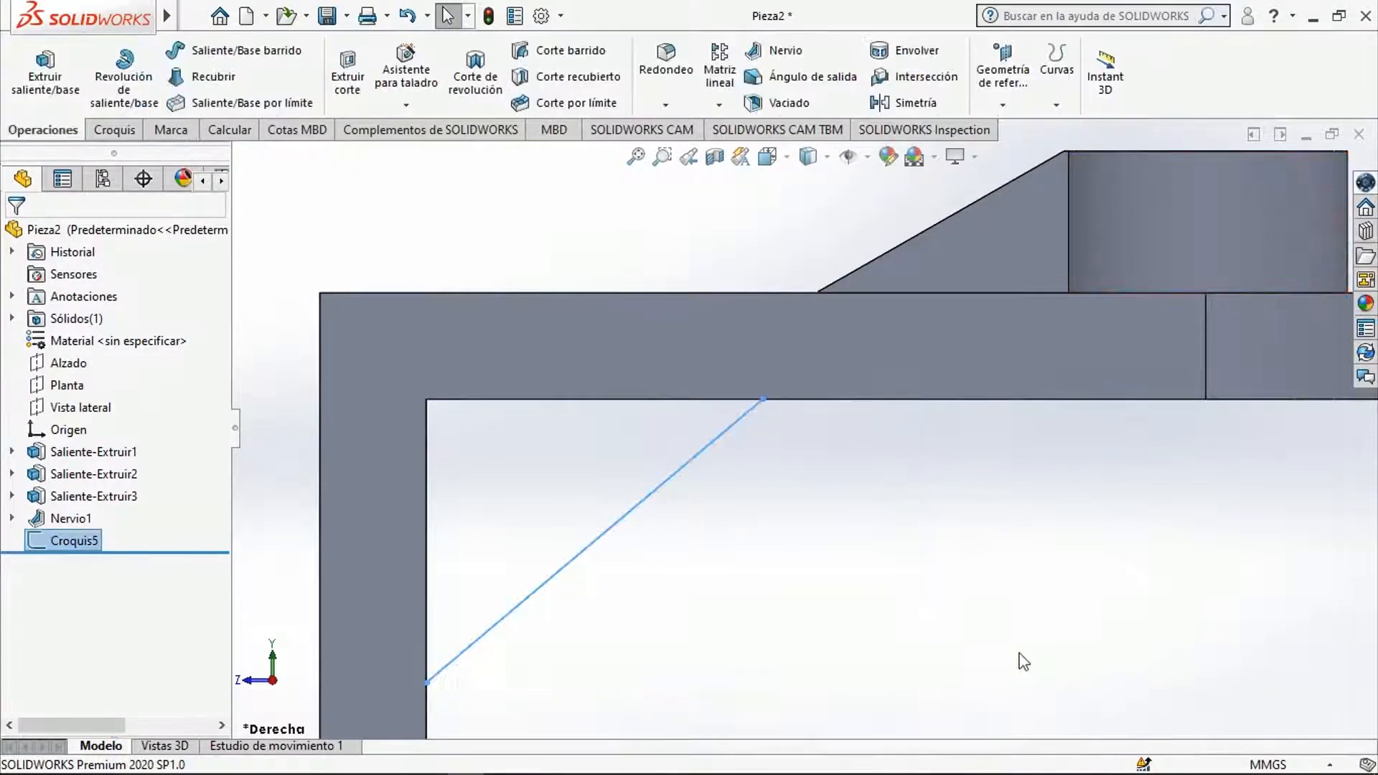
Create a 10 mm thick rib from the diagonal line at the inner corner, thickened on both sides and extruded parallel to the sketch.
{"action": "middle_click_drag", "start_coordinate": [897, 636], "coordinate": [799, 615]}
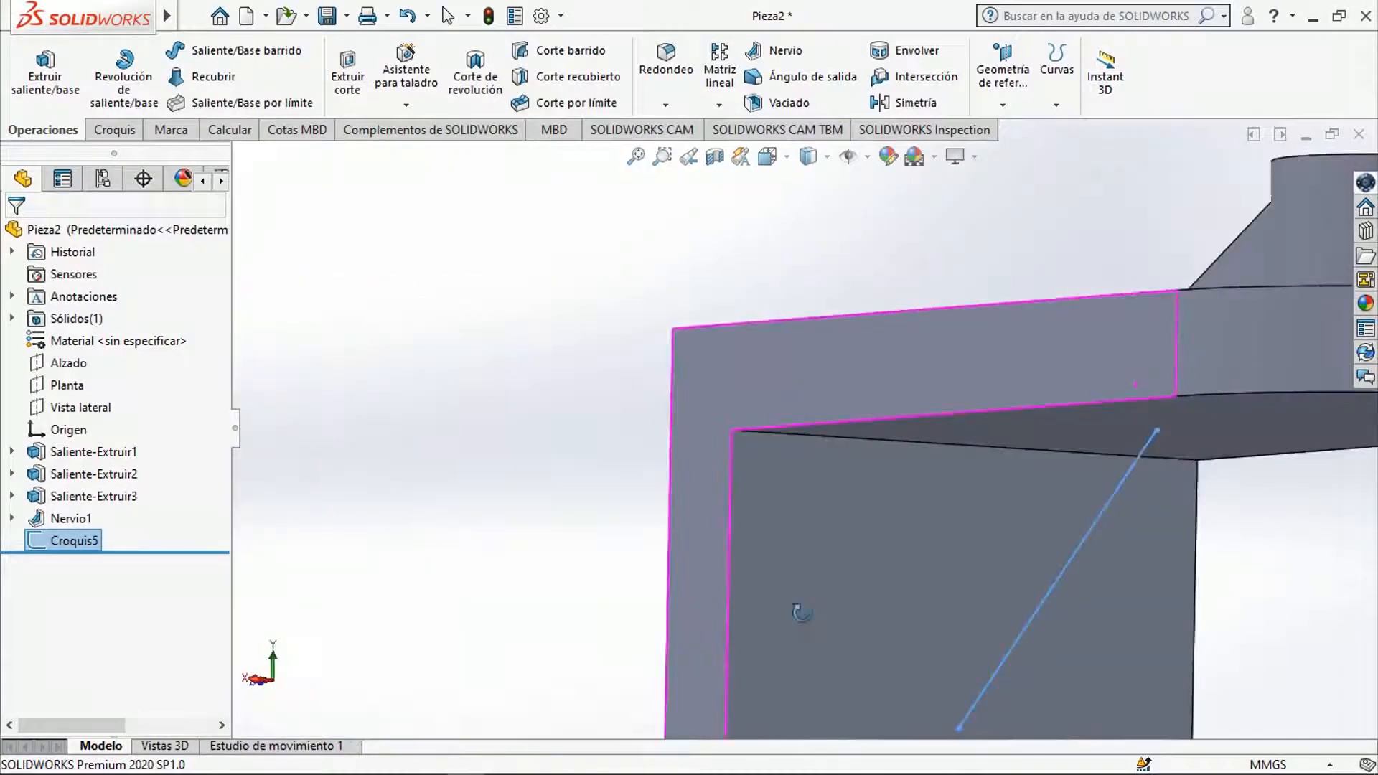
{"action": "scroll", "coordinate": [918, 634], "scroll_direction": "up", "scroll_amount": 3}
{"action": "scroll", "coordinate": [926, 625], "scroll_direction": "down", "scroll_amount": 3}
{"action": "scroll", "coordinate": [883, 460], "scroll_direction": "down", "scroll_amount": 1}
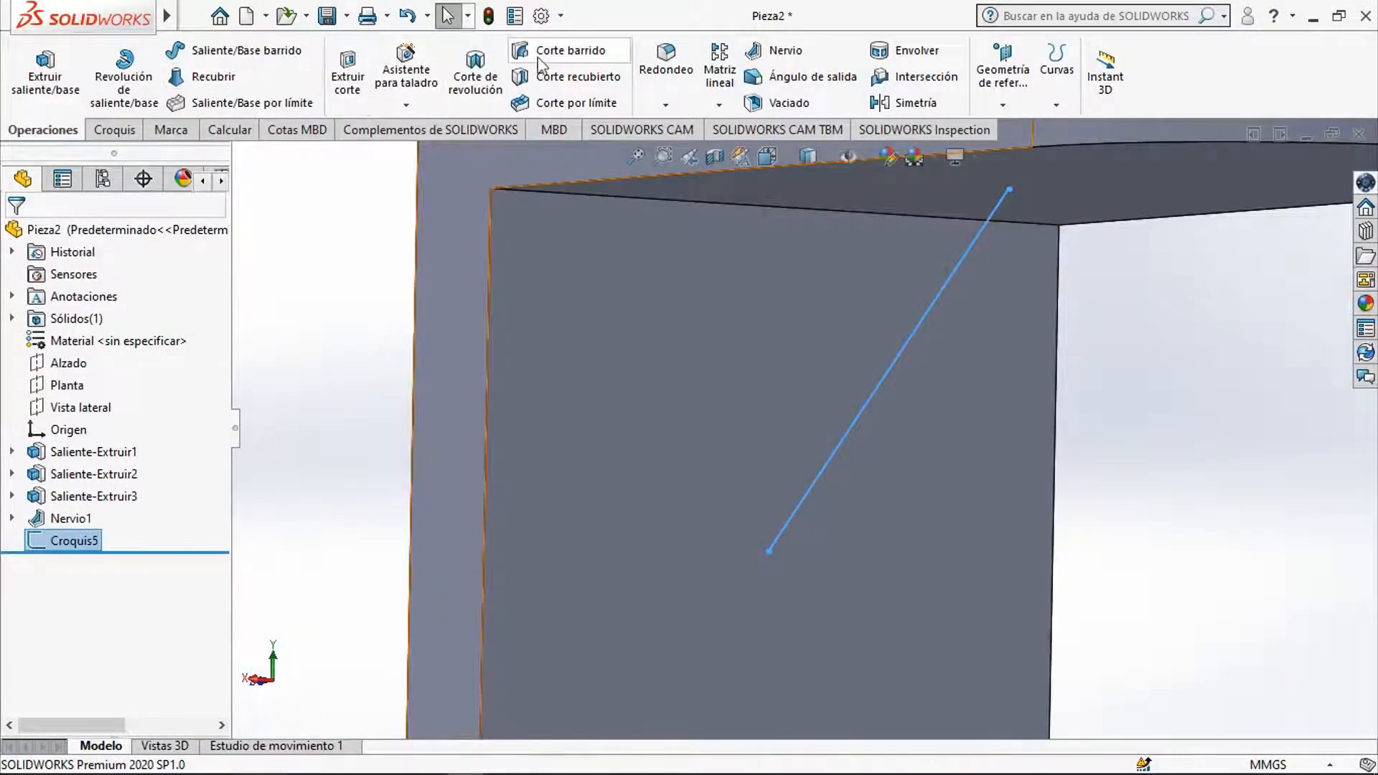
{"action": "left_click", "coordinate": [758, 56]}
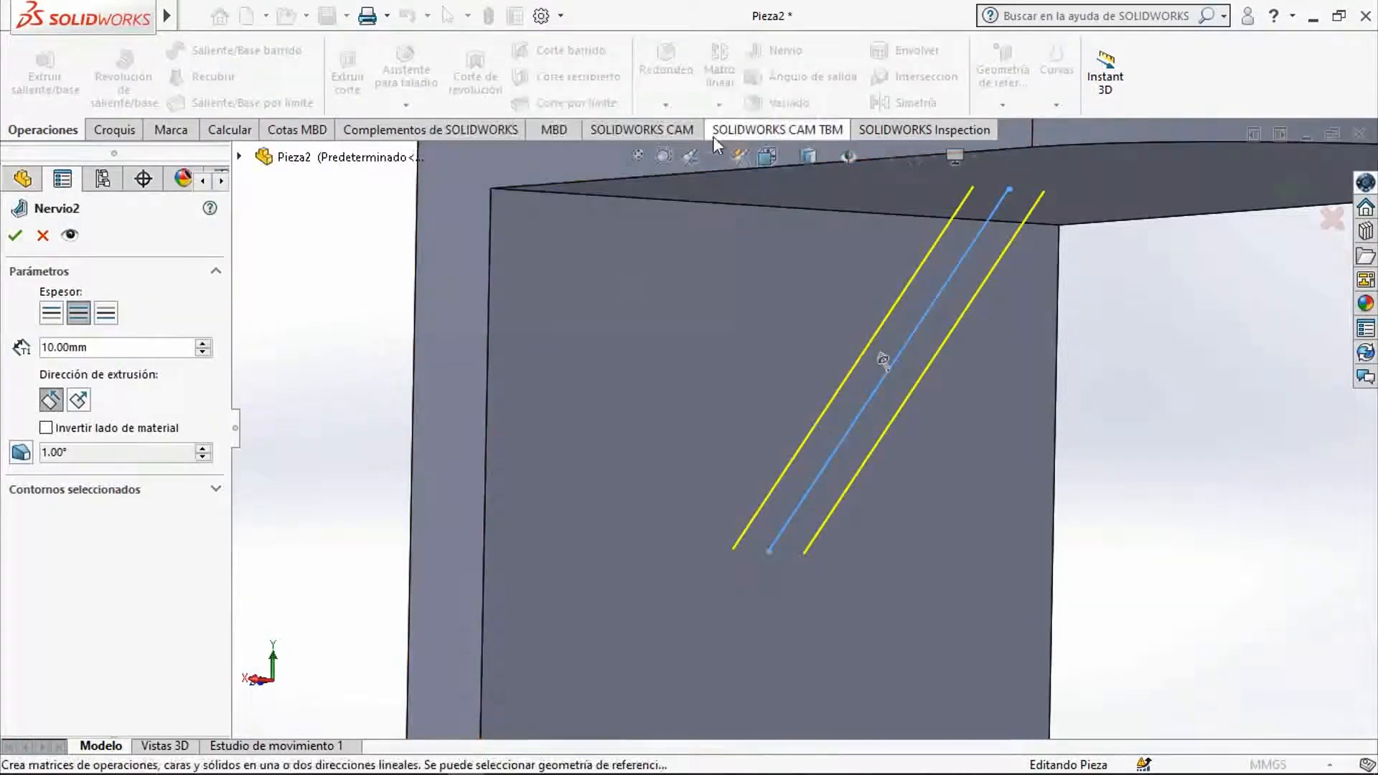
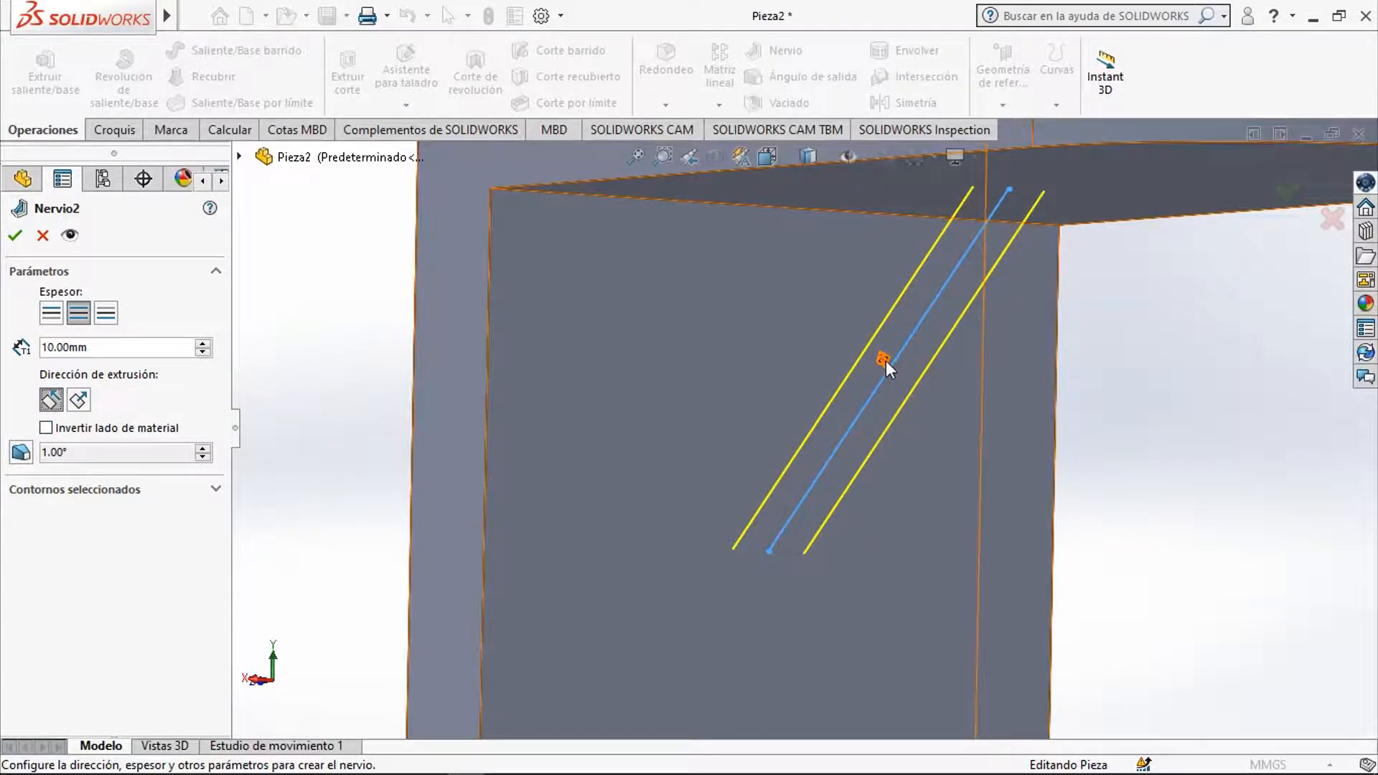
{"action": "mouse_move", "coordinate": [1157, 498]}
{"action": "middle_mouse_down"}
{"action": "mouse_move", "coordinate": [1225, 514]}
{"action": "mouse_move", "coordinate": [1096, 483]}
{"action": "mouse_move", "coordinate": [1189, 495]}
{"action": "mouse_move", "coordinate": [1196, 512]}
{"action": "middle_mouse_up"}
{"action": "scroll", "coordinate": [1194, 511], "scroll_direction": "up", "scroll_amount": 3}
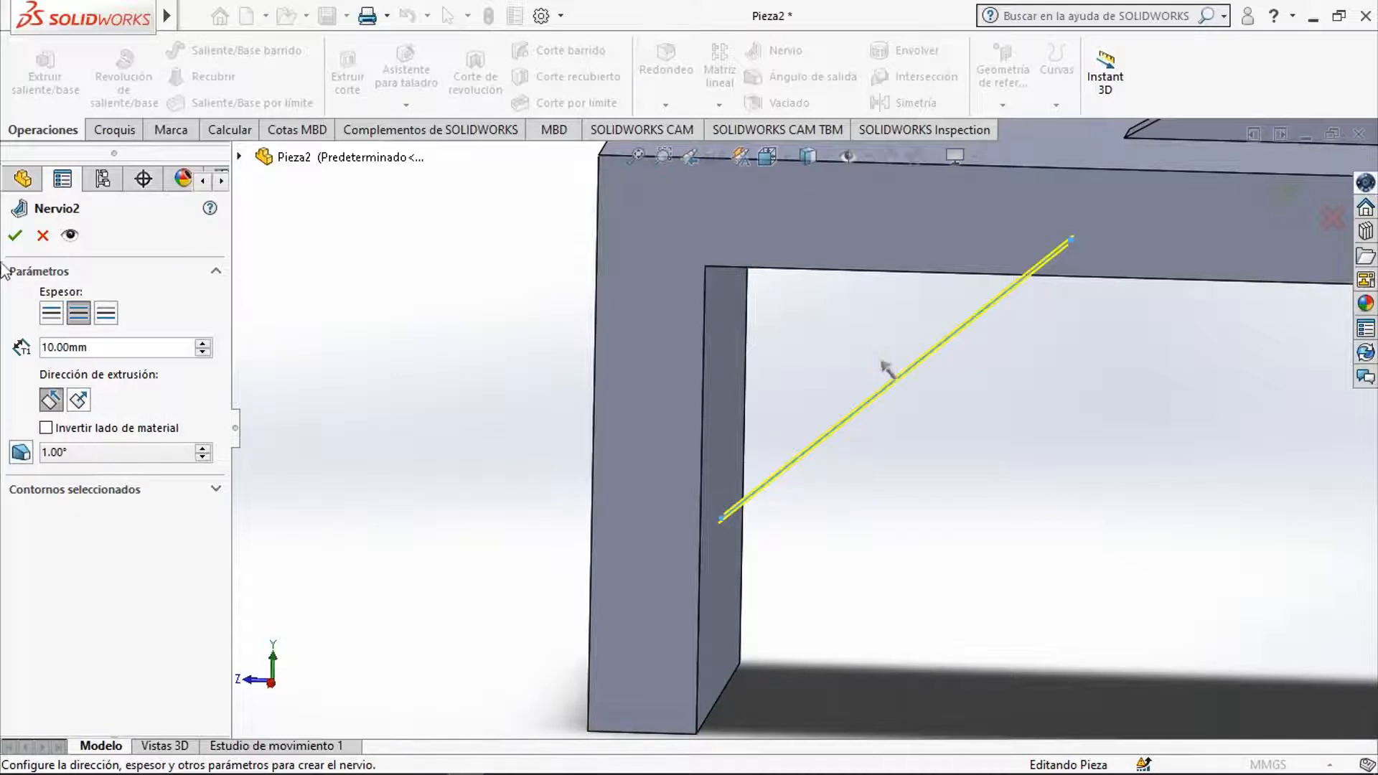
{"action": "left_click", "coordinate": [14, 236]}
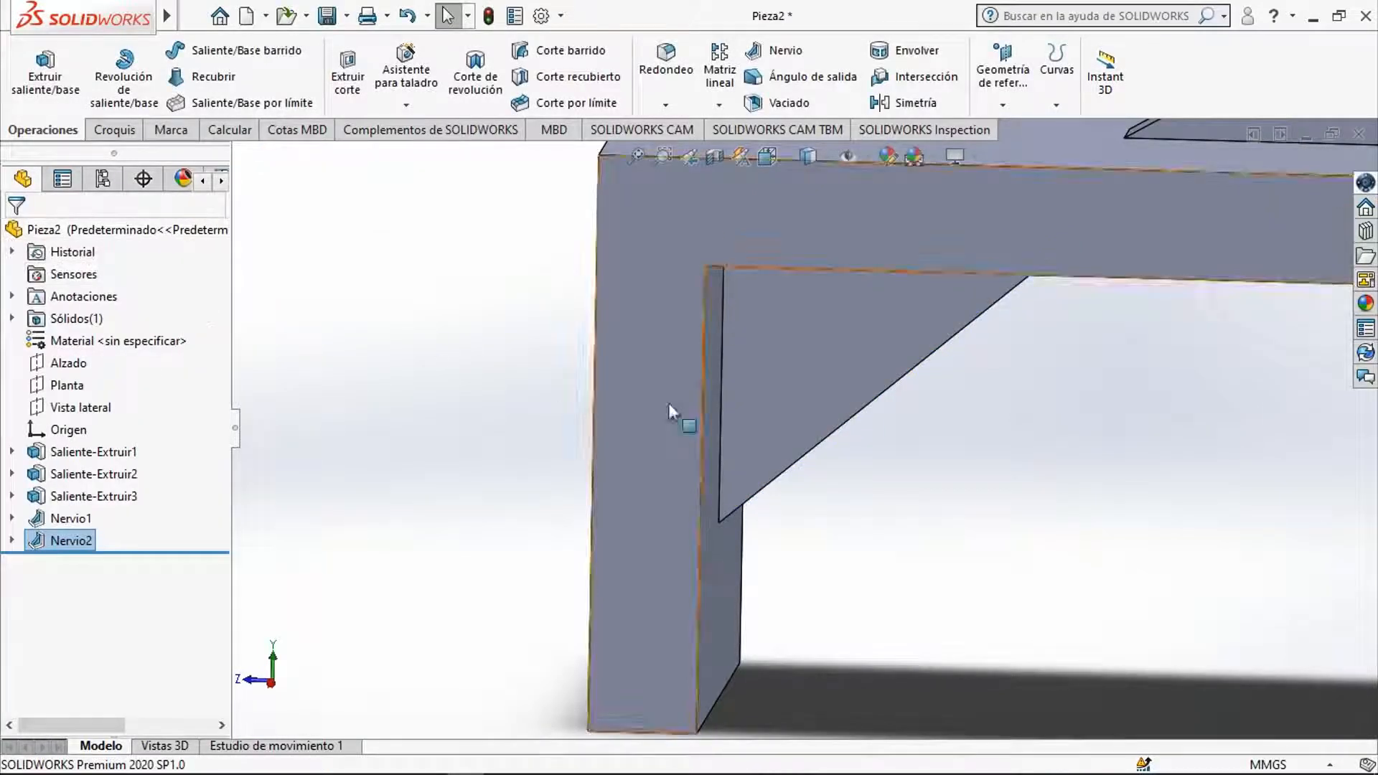
Examine the new inner-corner rib from below and from the opposite side of the bracket.
{"action": "middle_click_drag", "start_coordinate": [1065, 433], "coordinate": [1010, 377]}
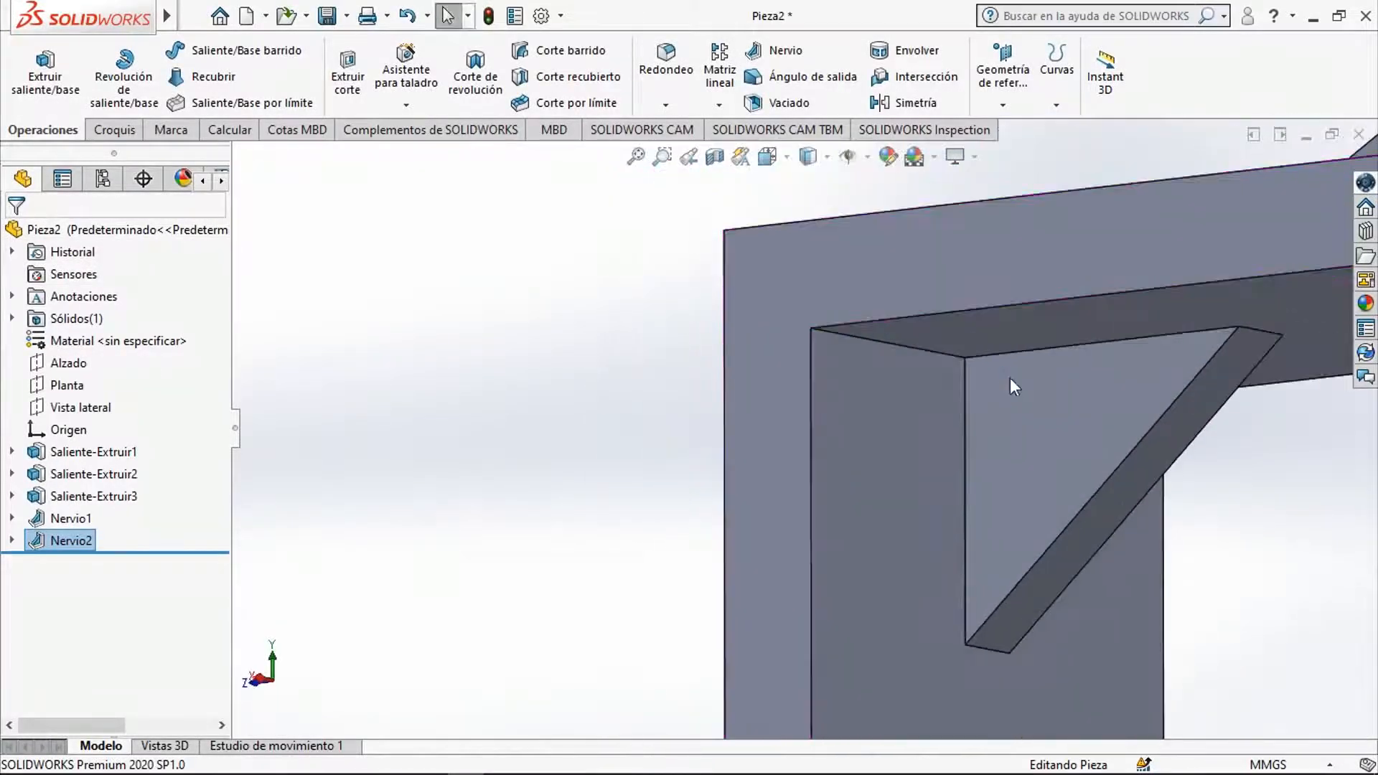
{"action": "key", "text": "ctrl+7"}
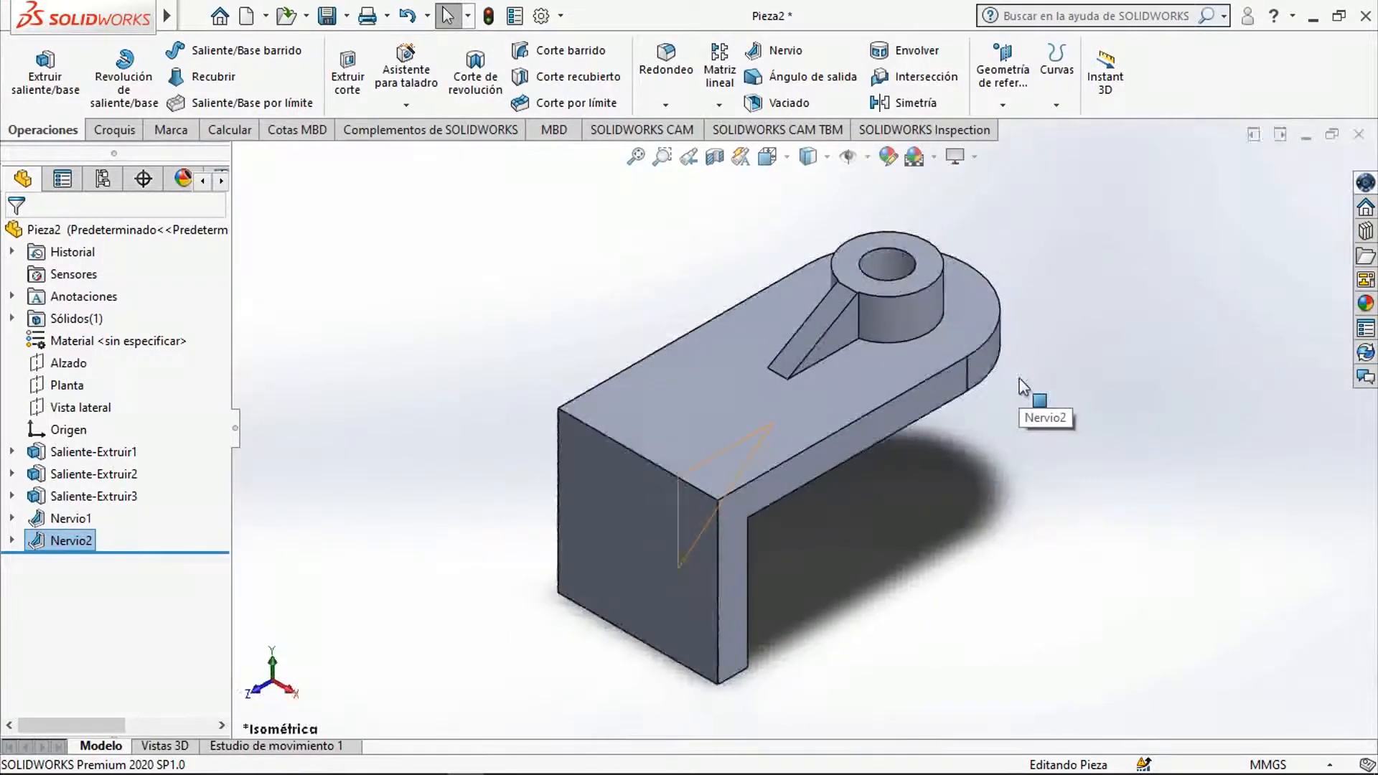
{"action": "scroll", "coordinate": [905, 486], "scroll_direction": "down", "scroll_amount": 6}
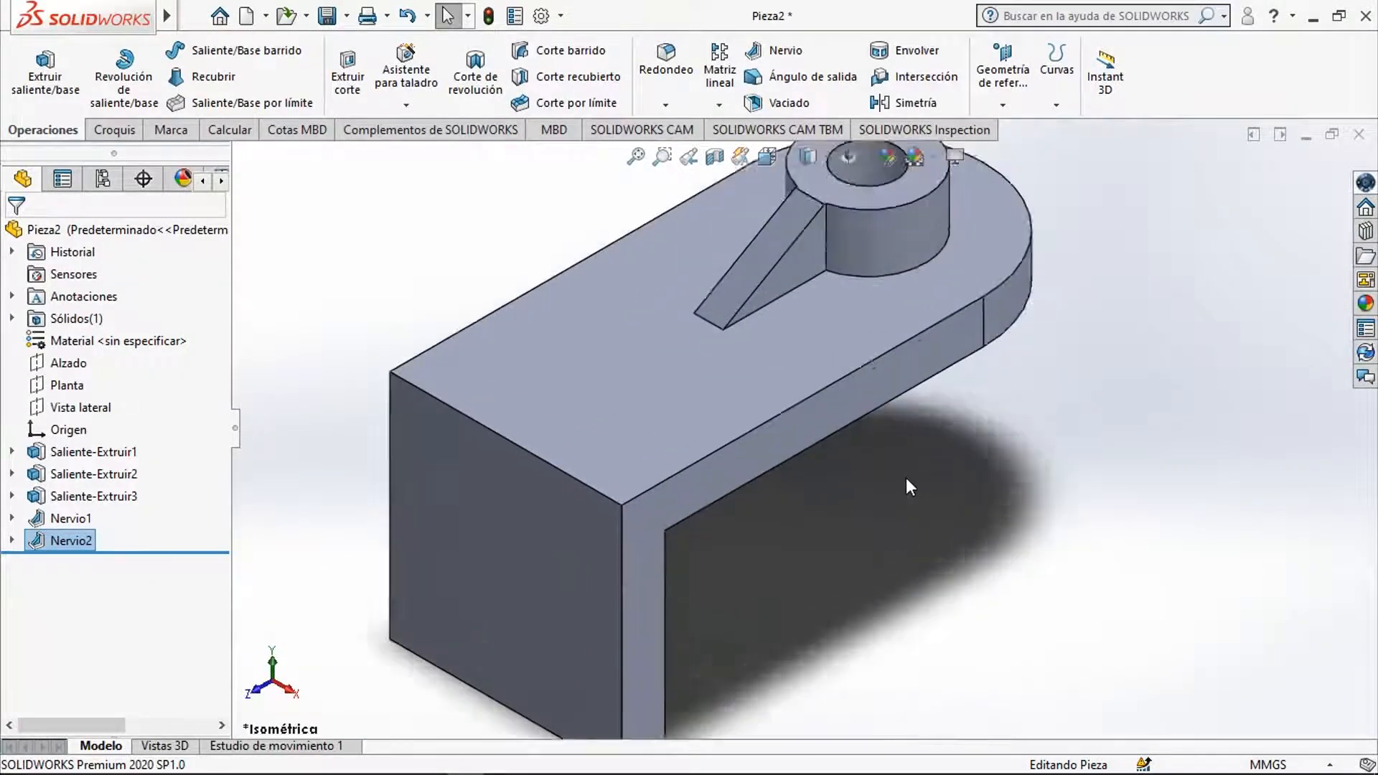
{"action": "middle_click_drag", "start_coordinate": [890, 520], "coordinate": [531, 534]}
{"action": "key", "text": "Escape"}
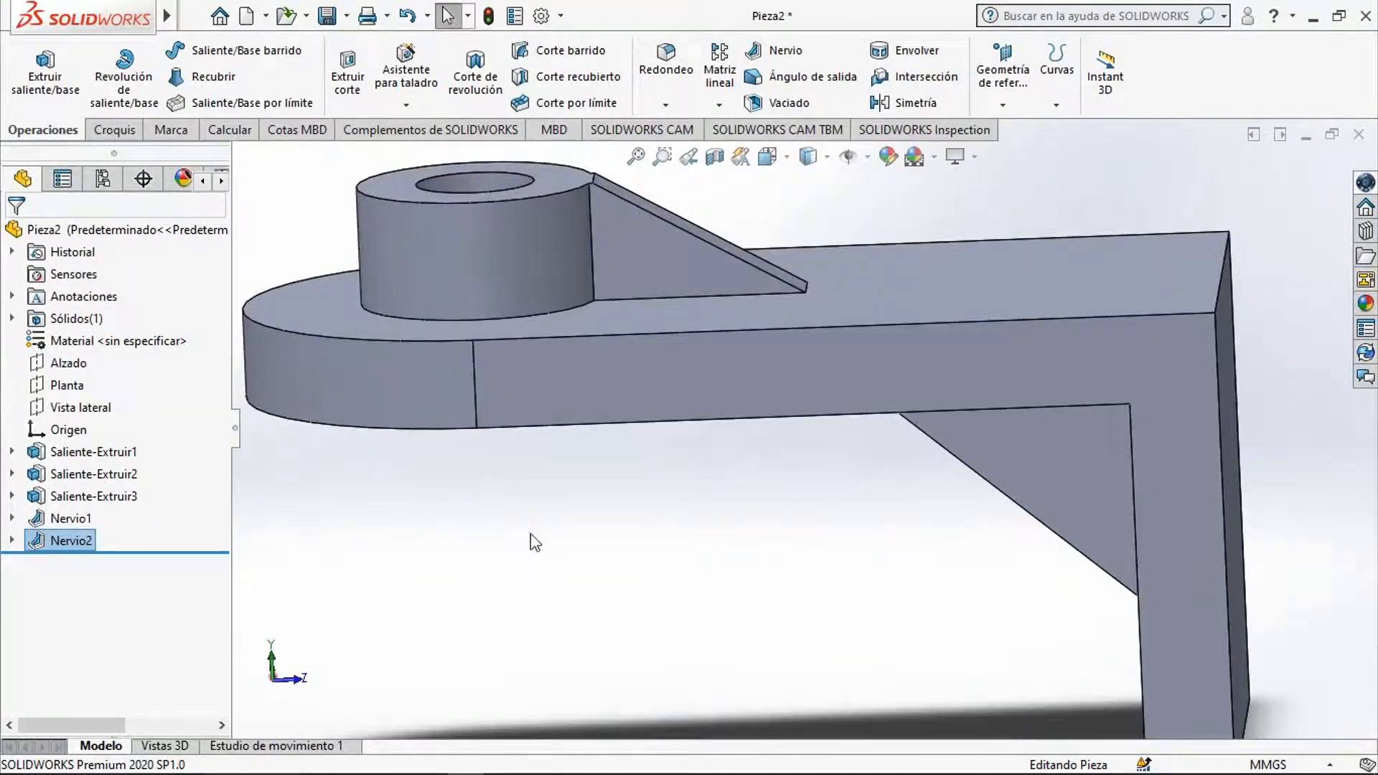
{"action": "key", "text": "ctrl+7"}
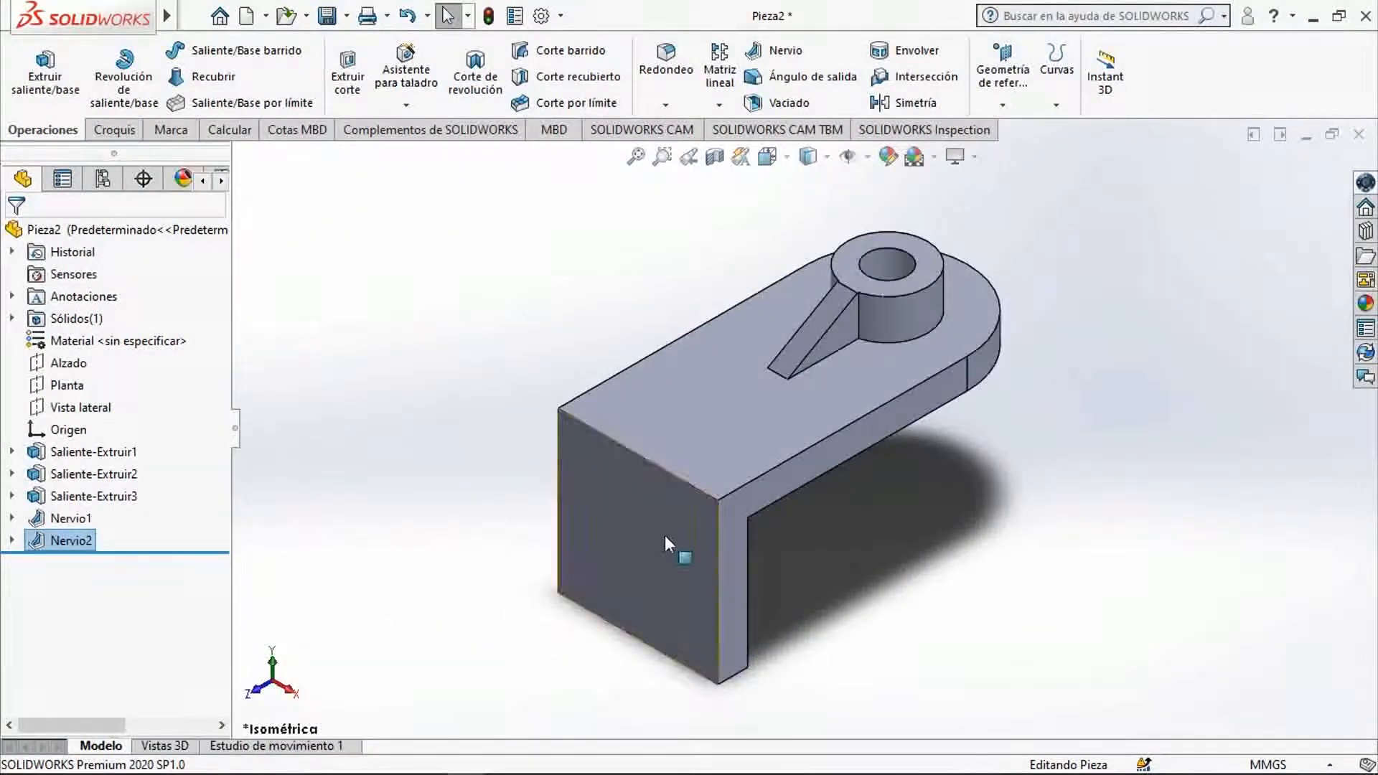
Start a sketch on the boss's top face and draw a horizontal line across the hole between its opposite quadrant points.
{"action": "scroll", "coordinate": [881, 259], "scroll_direction": "down", "scroll_amount": 5}
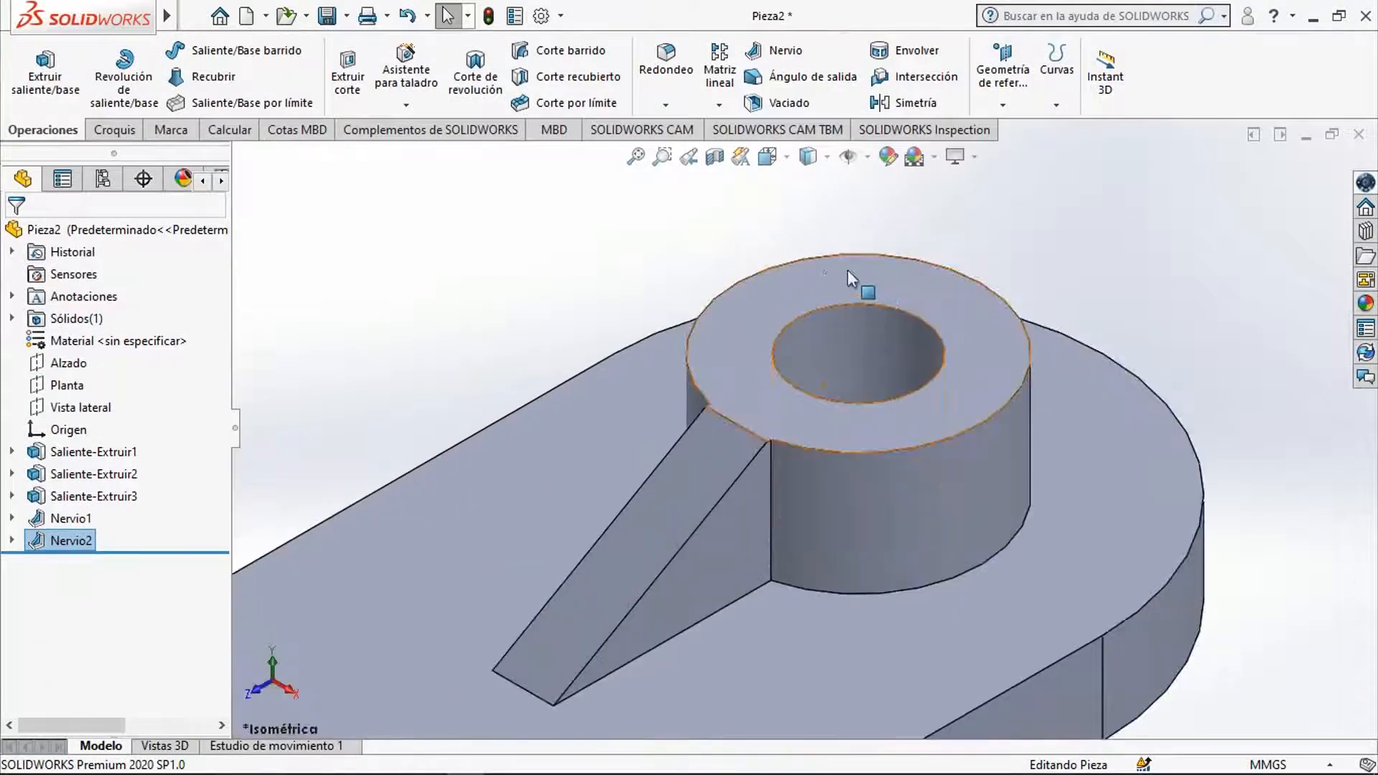
{"action": "left_click", "coordinate": [310, 438]}
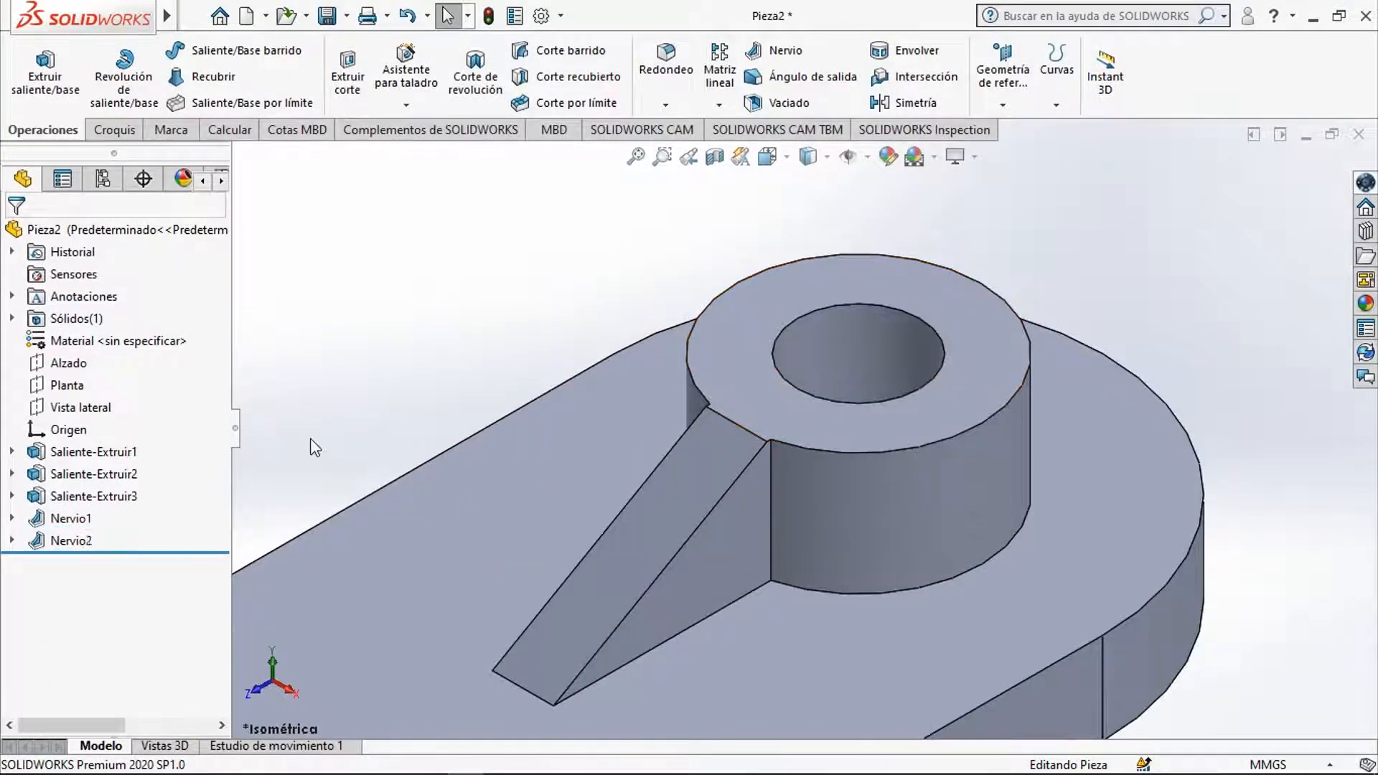
{"action": "left_click", "coordinate": [874, 273]}
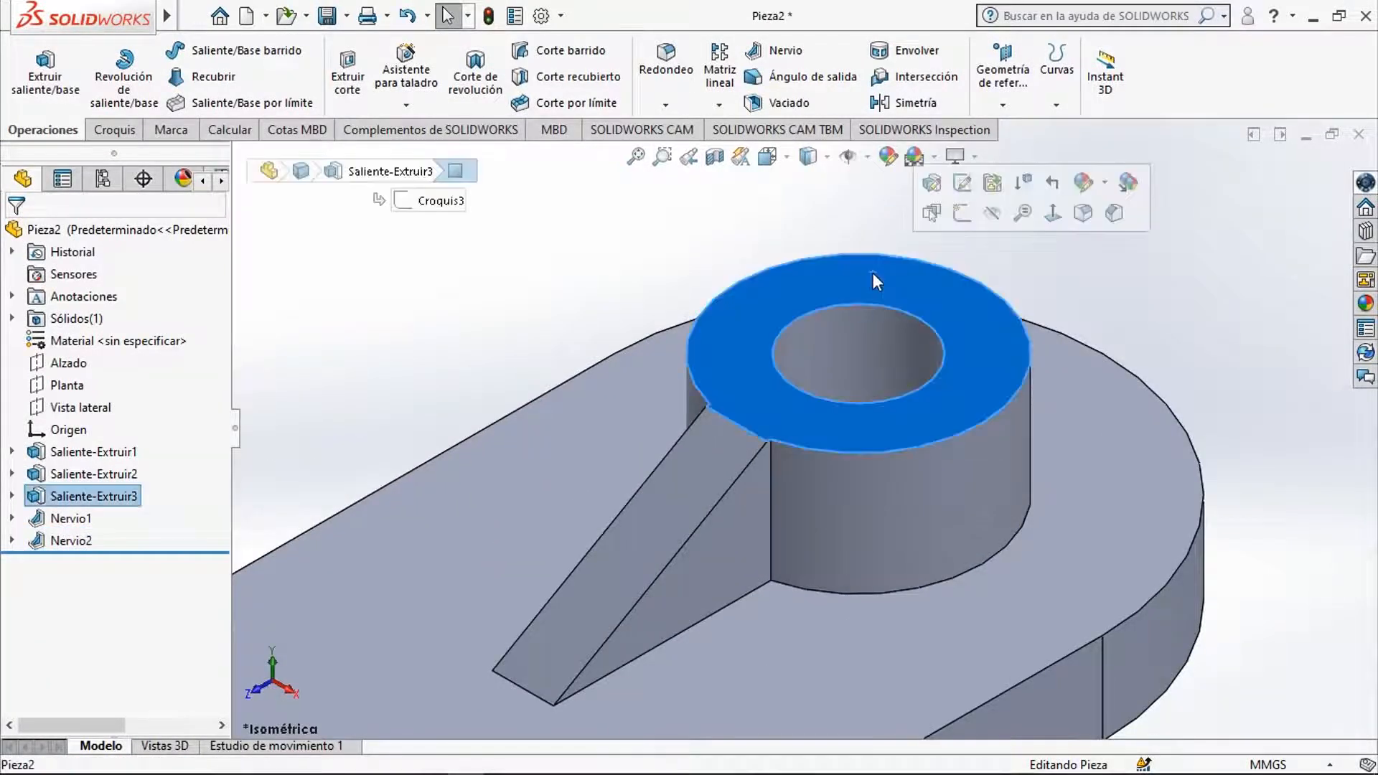
{"action": "left_click", "coordinate": [958, 213]}
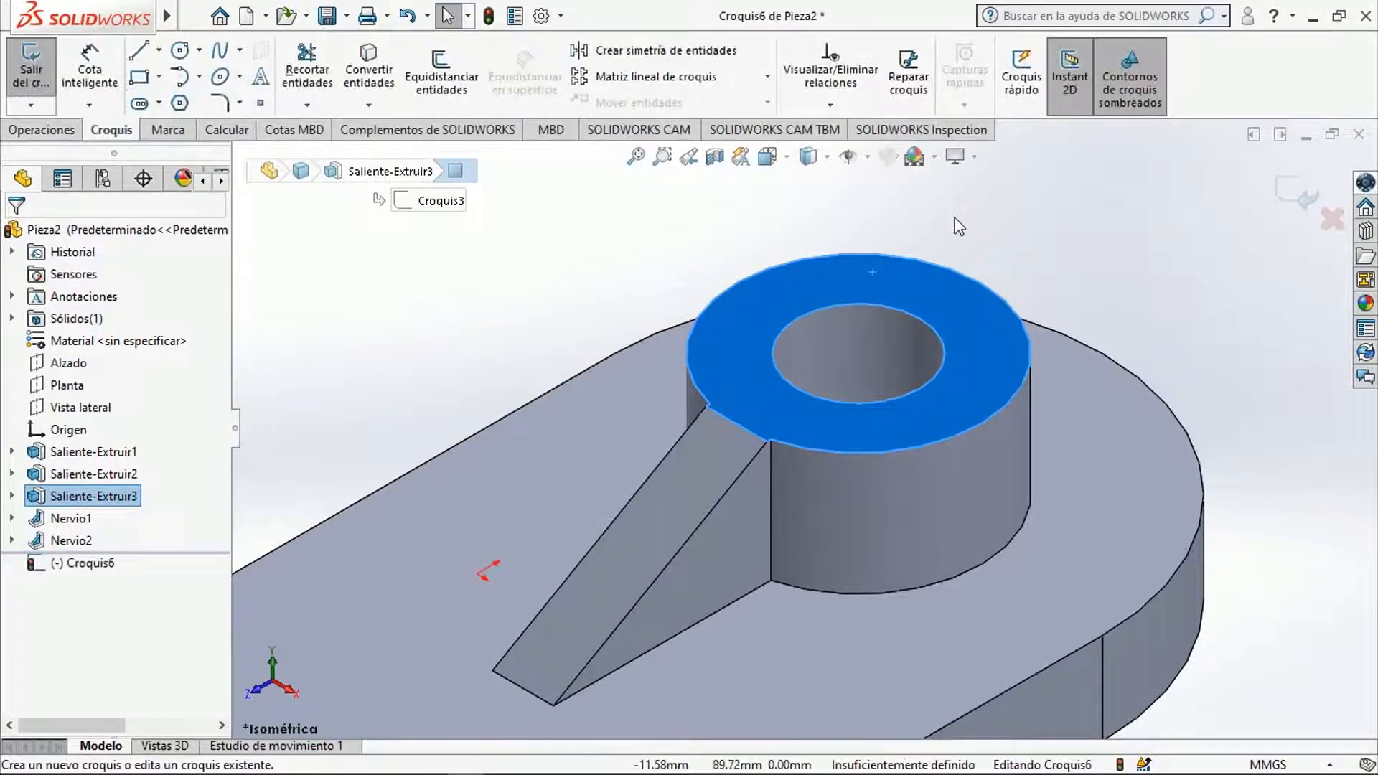
{"action": "key", "text": "ctrl+5"}
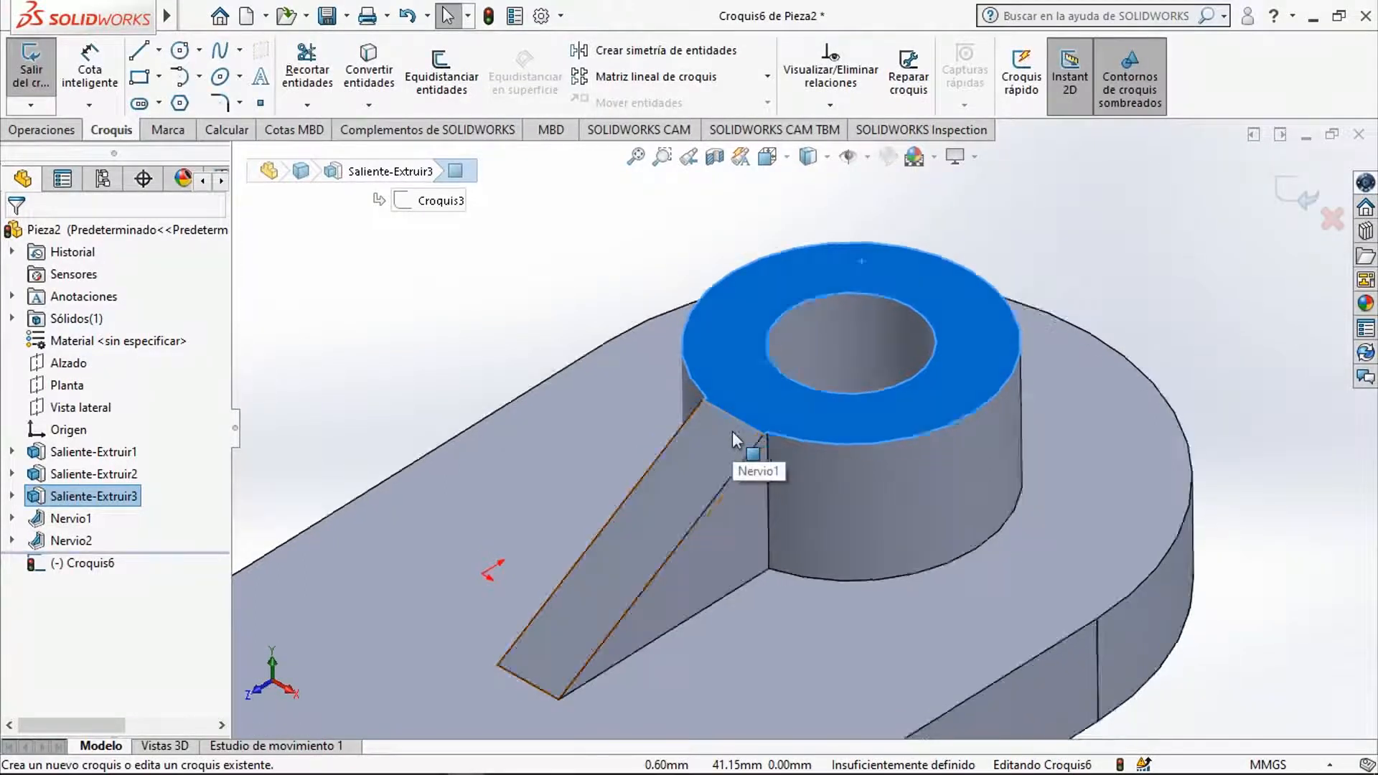
{"action": "scroll", "coordinate": [760, 394], "scroll_direction": "down", "scroll_amount": 3}
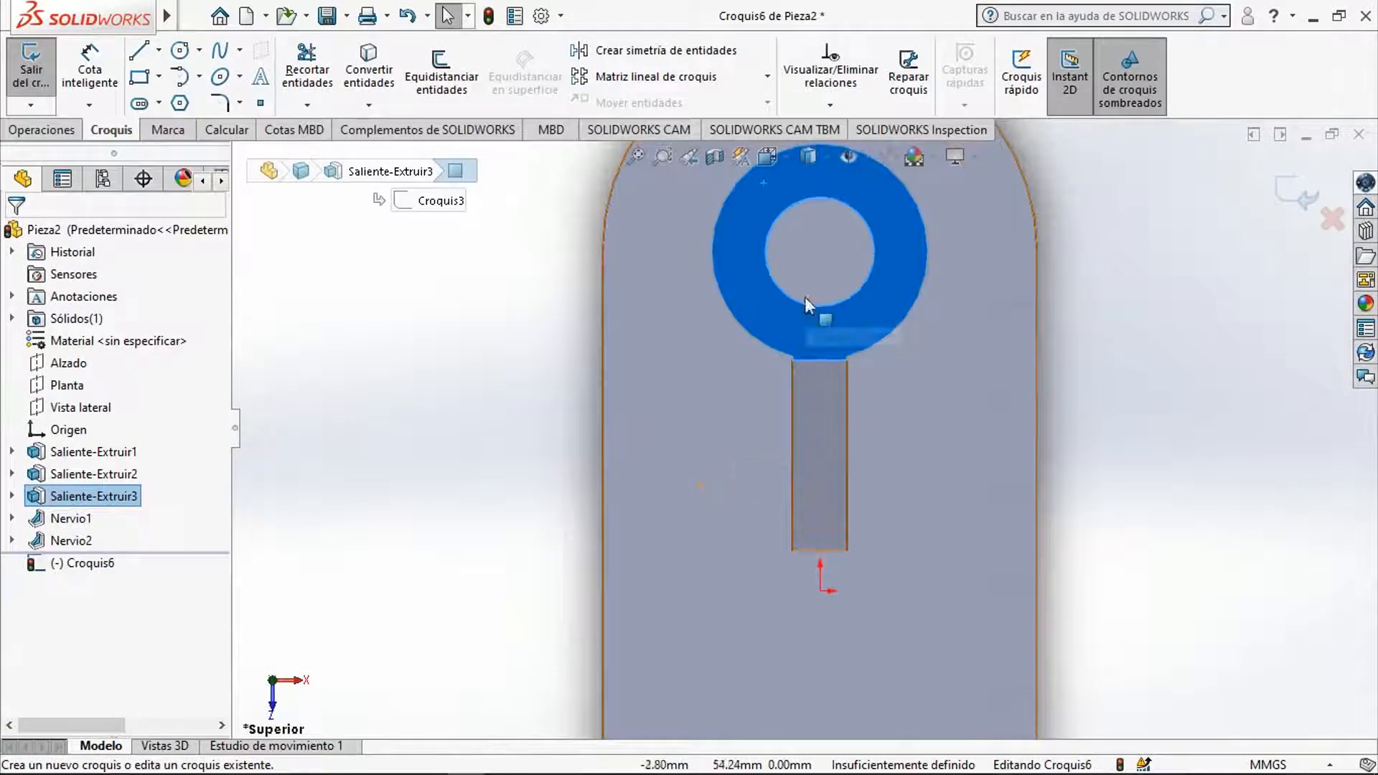
{"action": "left_click", "coordinate": [139, 50]}
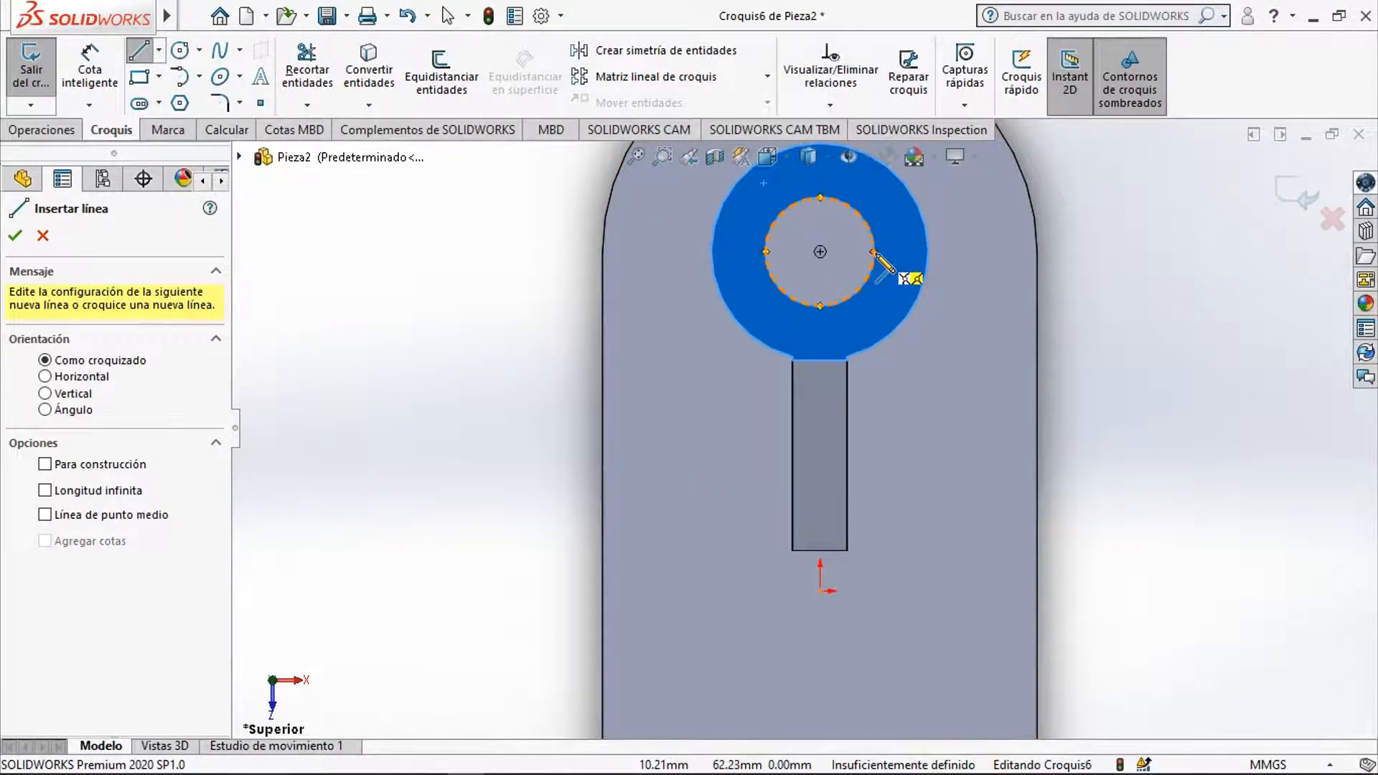
{"action": "scroll", "coordinate": [874, 253], "scroll_direction": "down", "scroll_amount": 5}
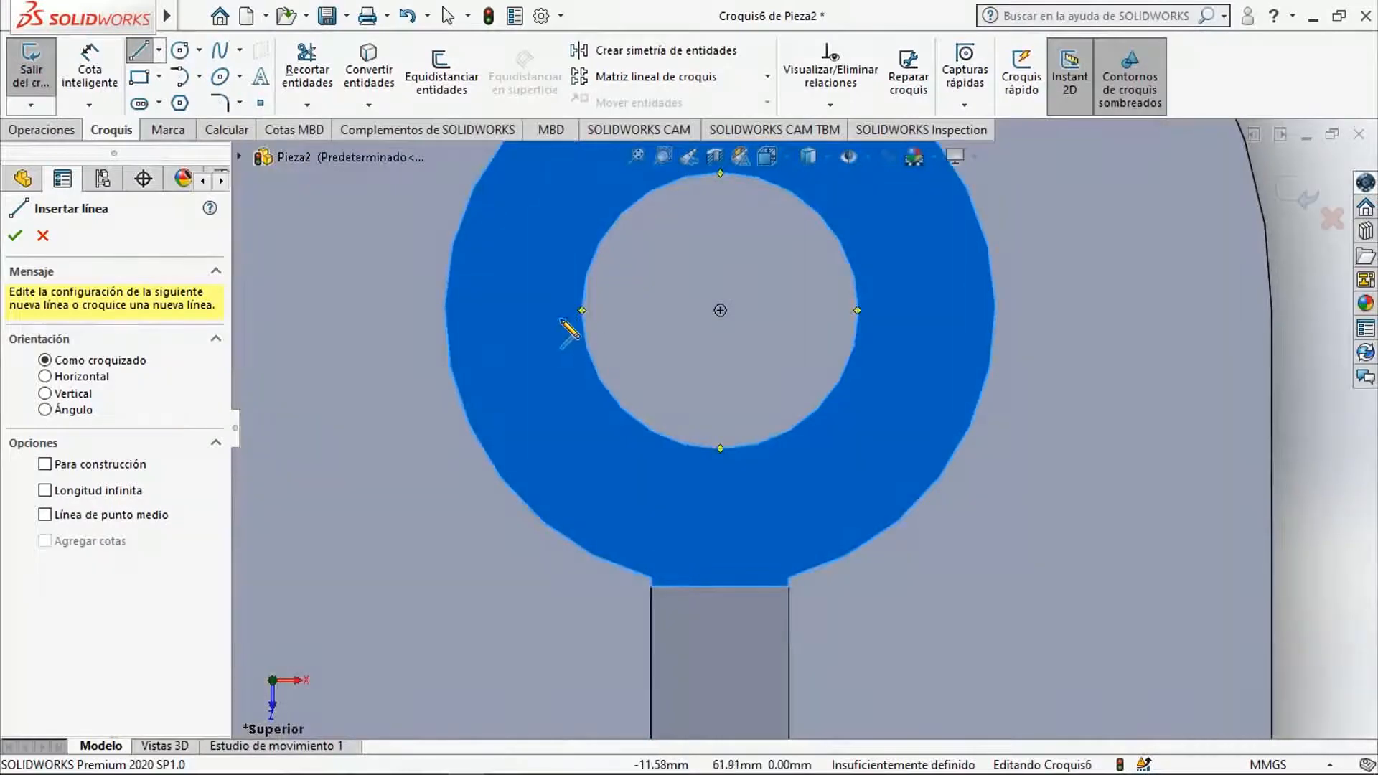
{"action": "left_click", "coordinate": [582, 311]}
{"action": "left_click", "coordinate": [858, 310]}
{"action": "key", "text": "Escape"}
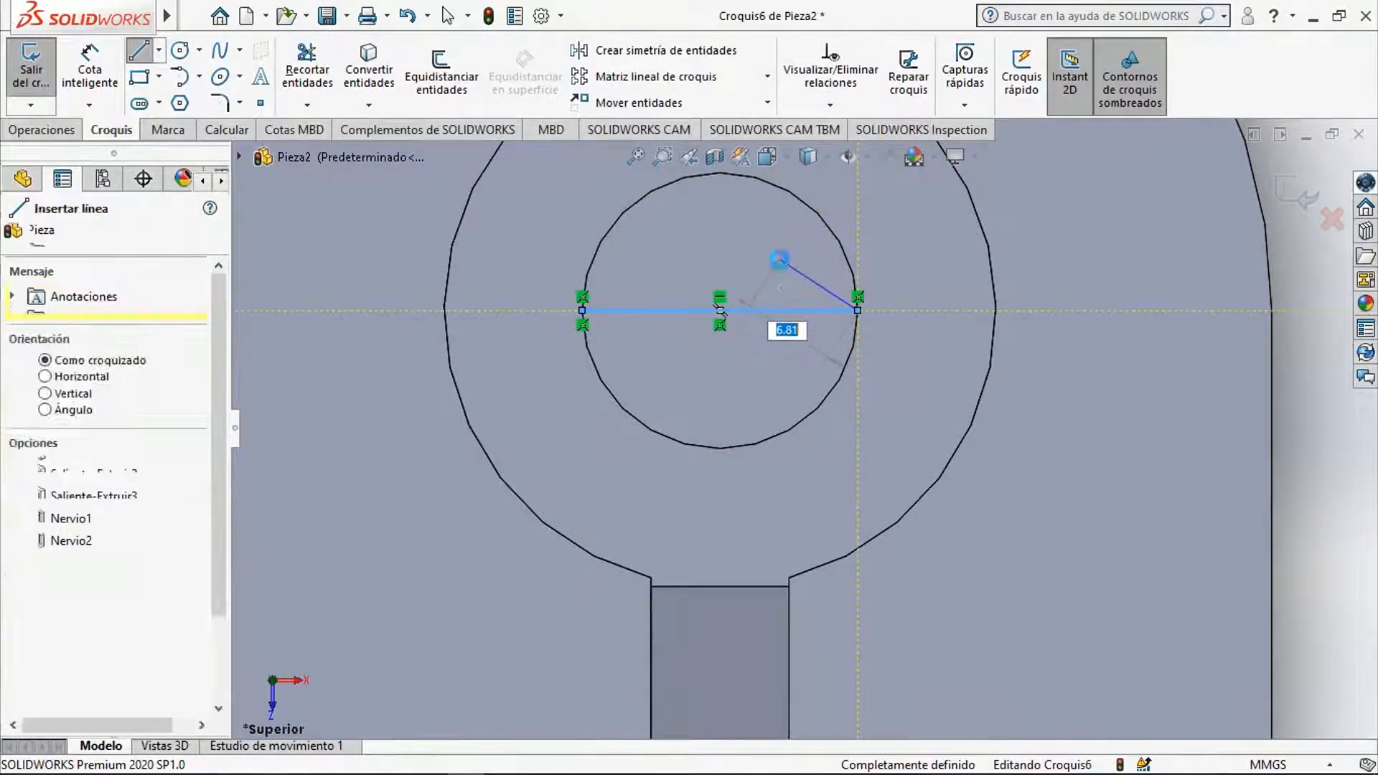
{"action": "key", "text": "Escape"}
Draw a vertical line through the hole's centre, joining its other two quadrant points.
{"action": "key", "text": "l"}
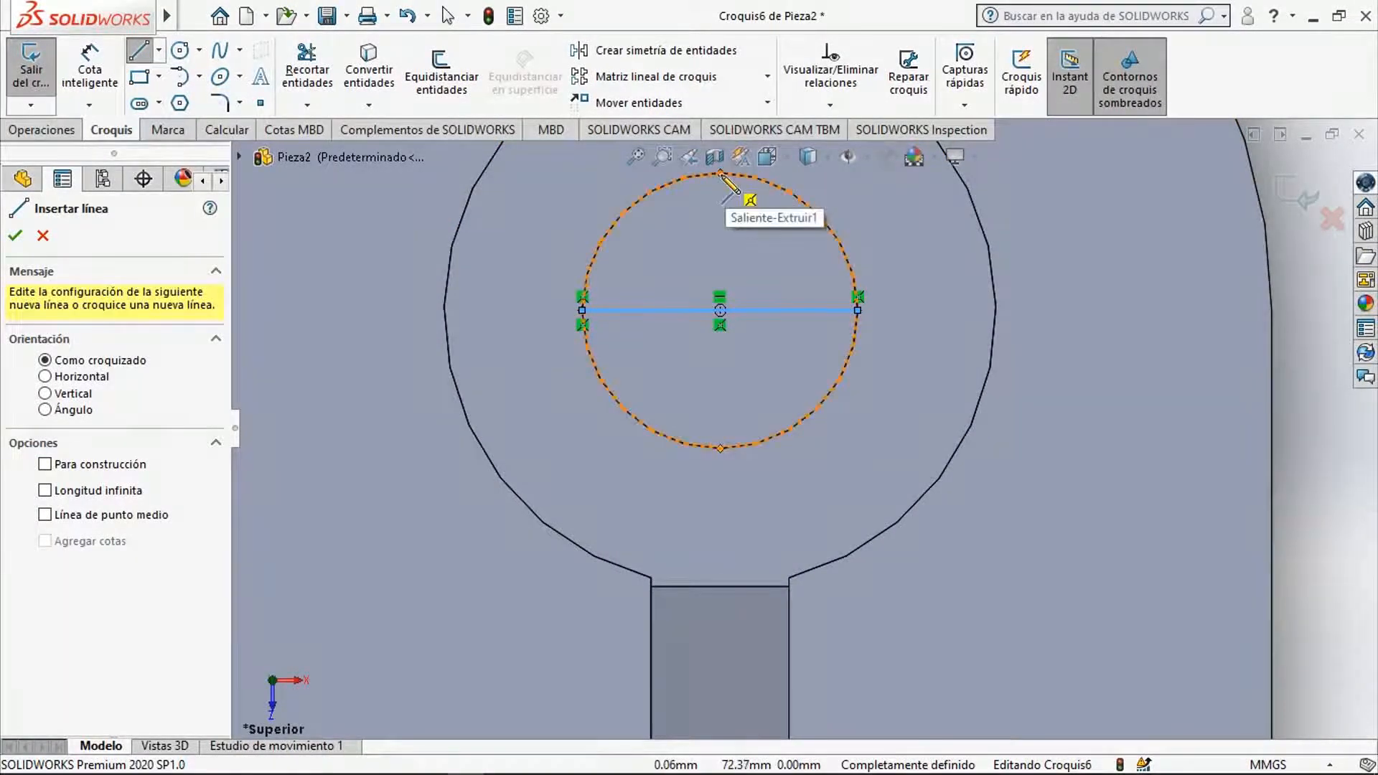
{"action": "left_click", "coordinate": [720, 173]}
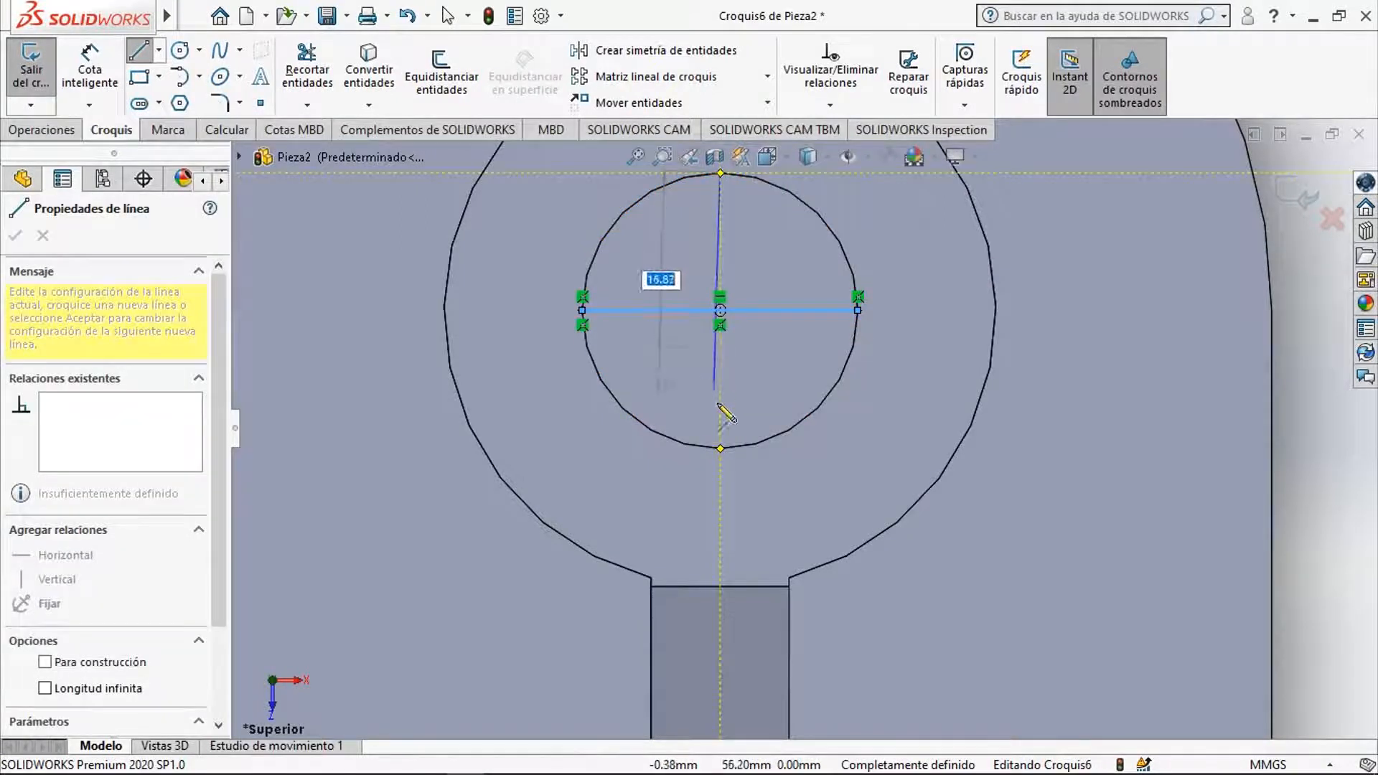
{"action": "left_click", "coordinate": [720, 446]}
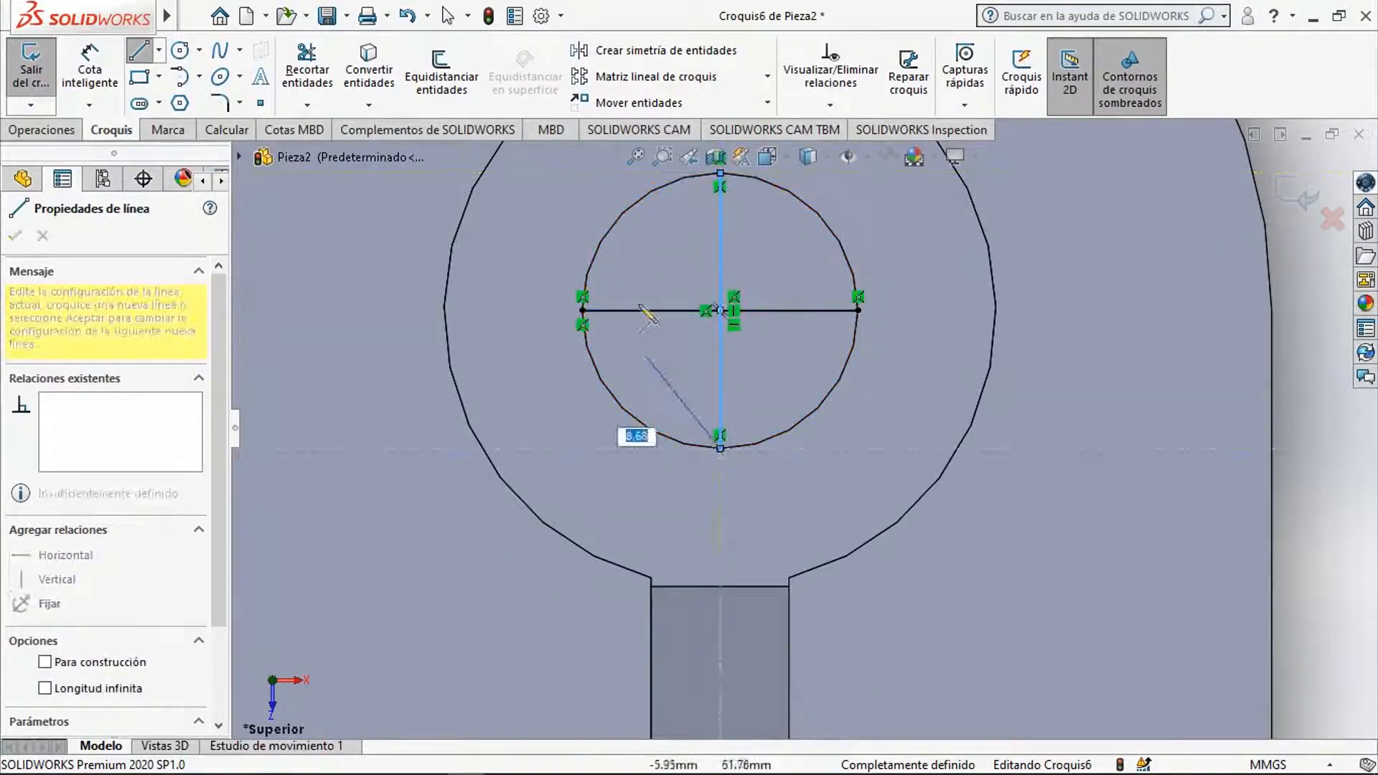
{"action": "key", "text": "Escape"}
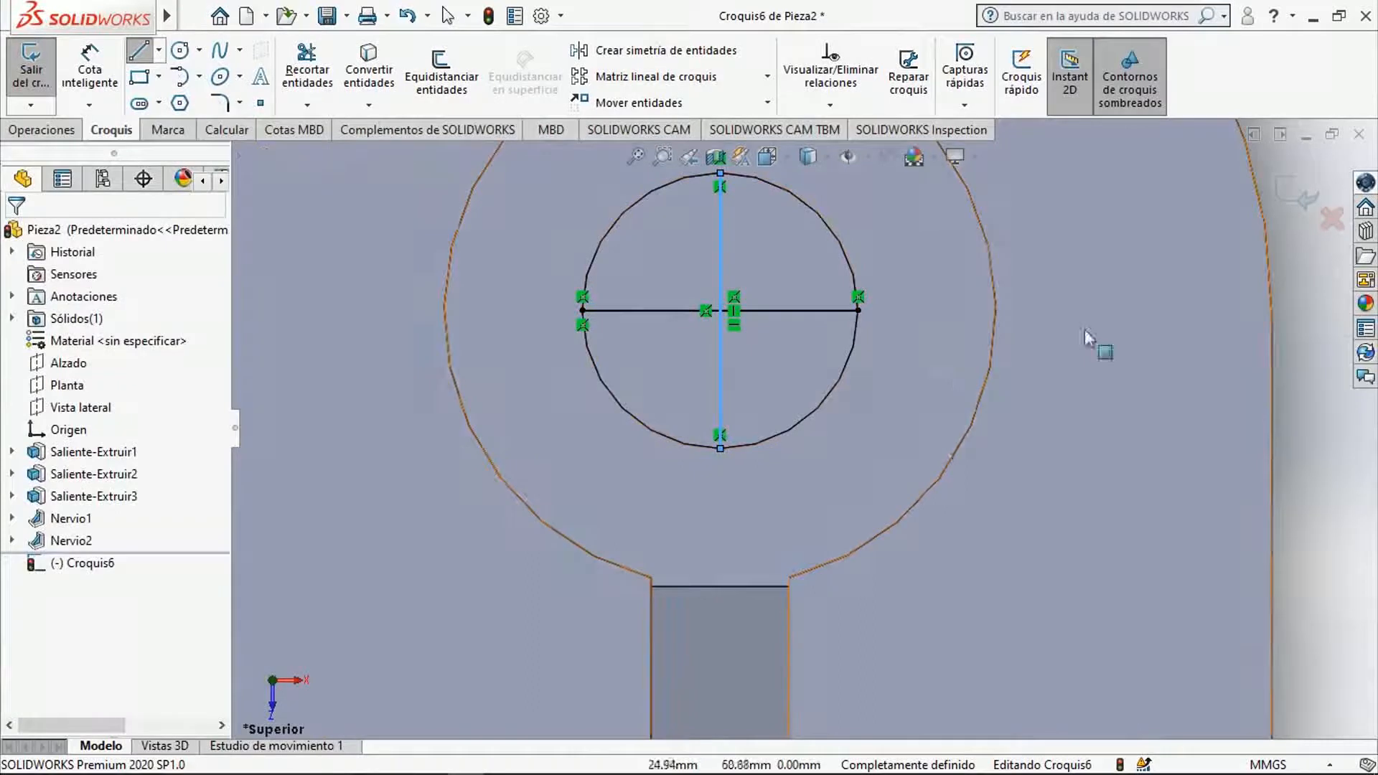
{"action": "left_click", "coordinate": [1290, 364]}
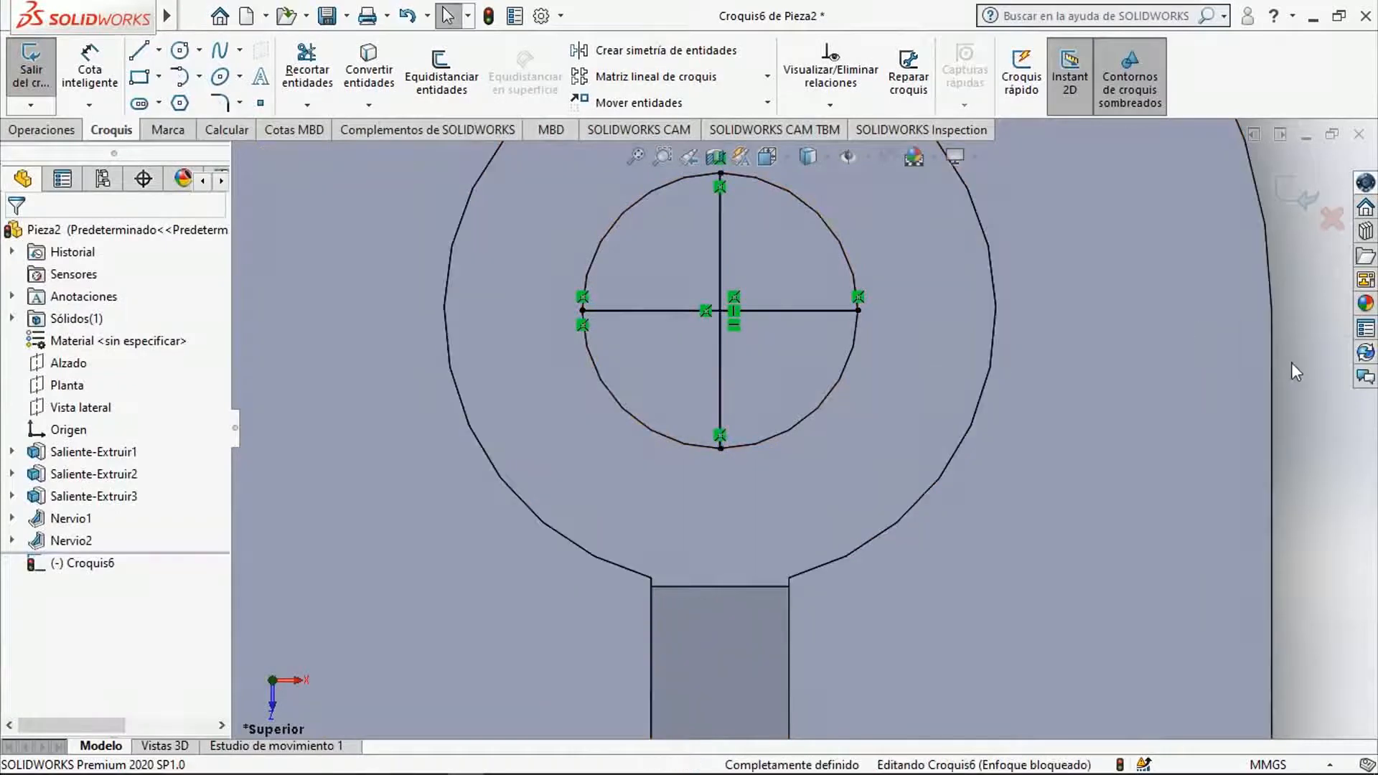
Sketch an 8 mm diameter circle centred where the two lines cross, and exit the sketch.
{"action": "left_click", "coordinate": [180, 53]}
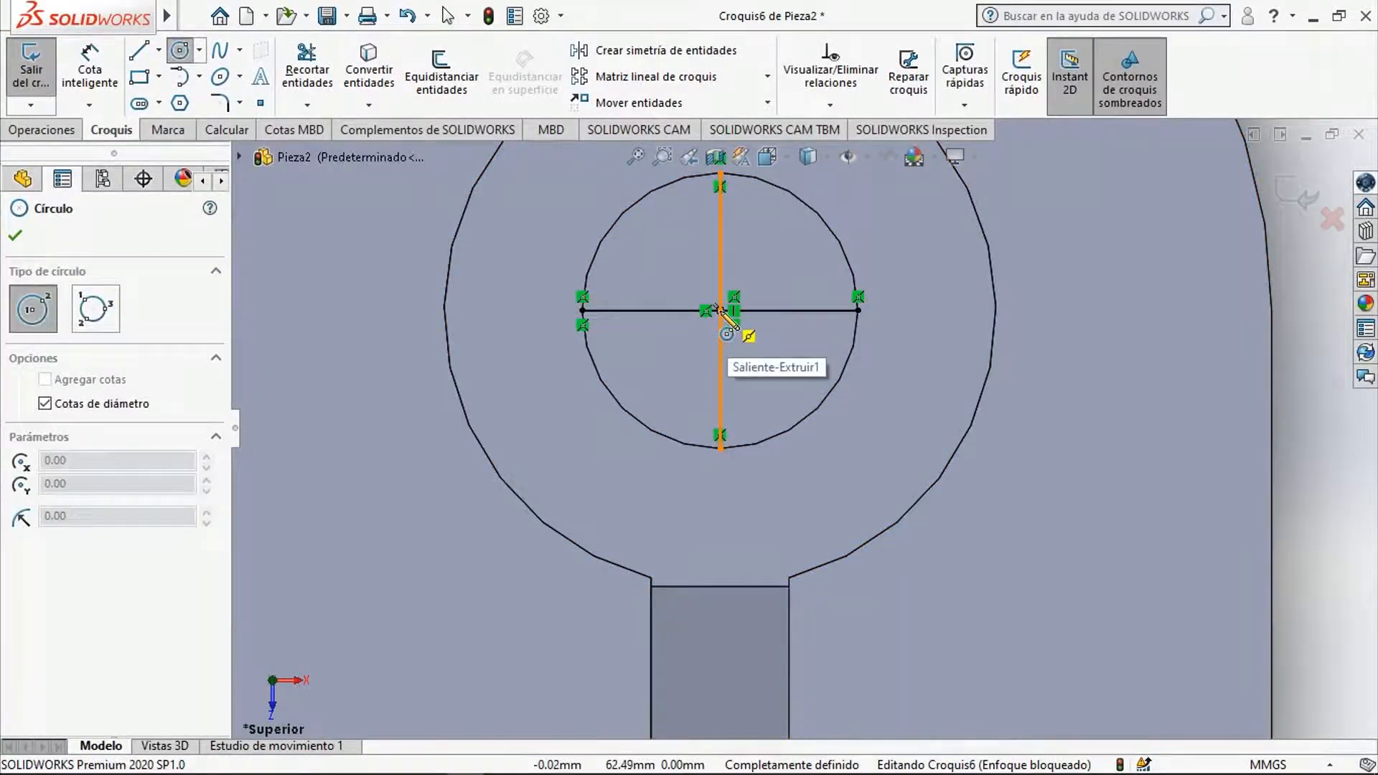
{"action": "left_click", "coordinate": [741, 319]}
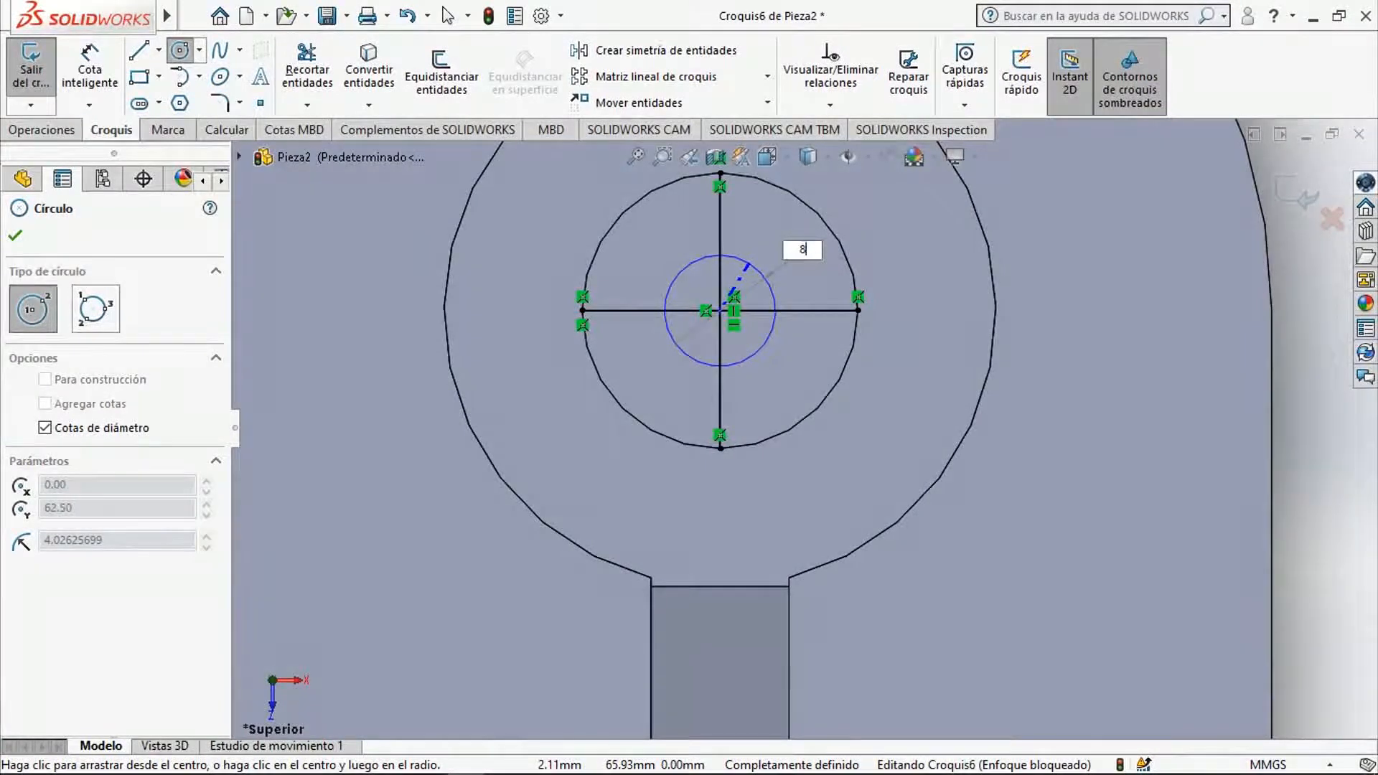
{"action": "key", "text": "Return"}
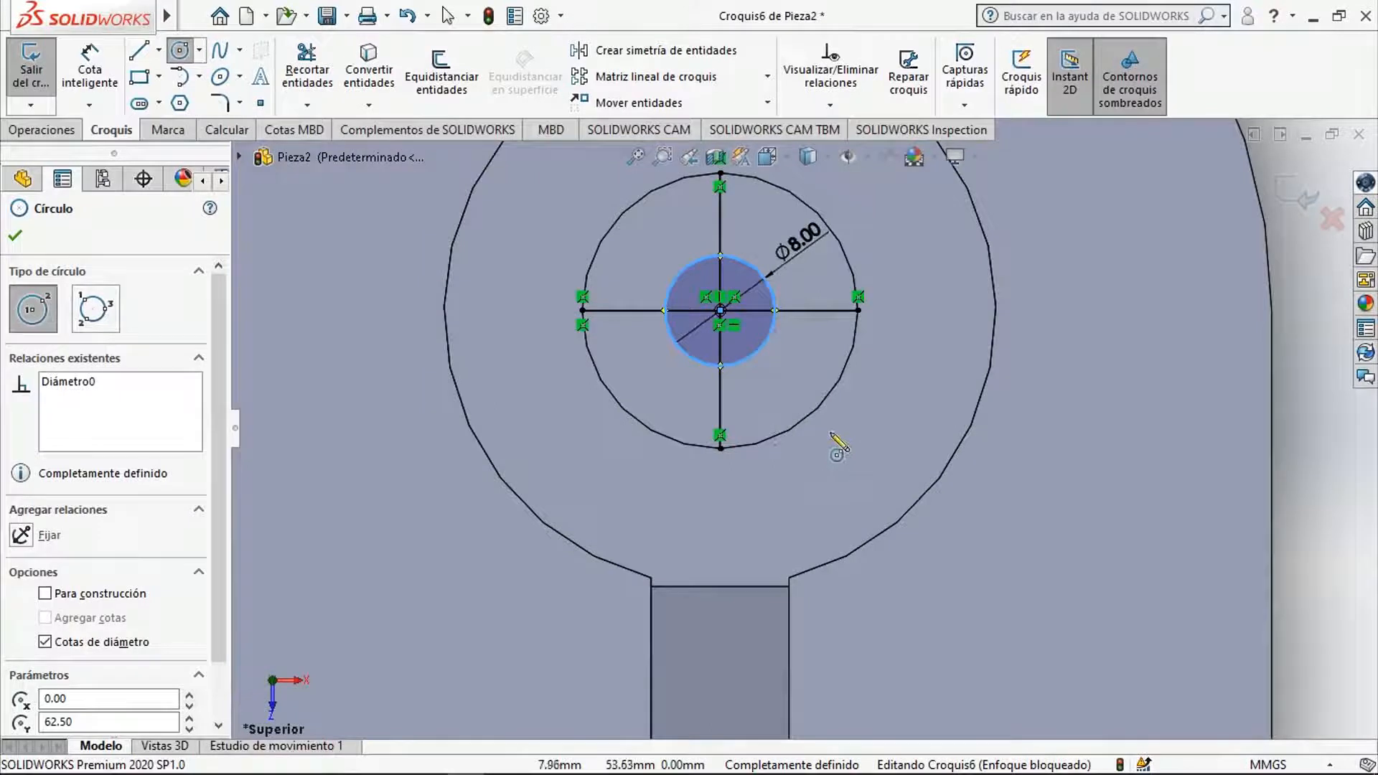
{"action": "key", "text": "Escape"}
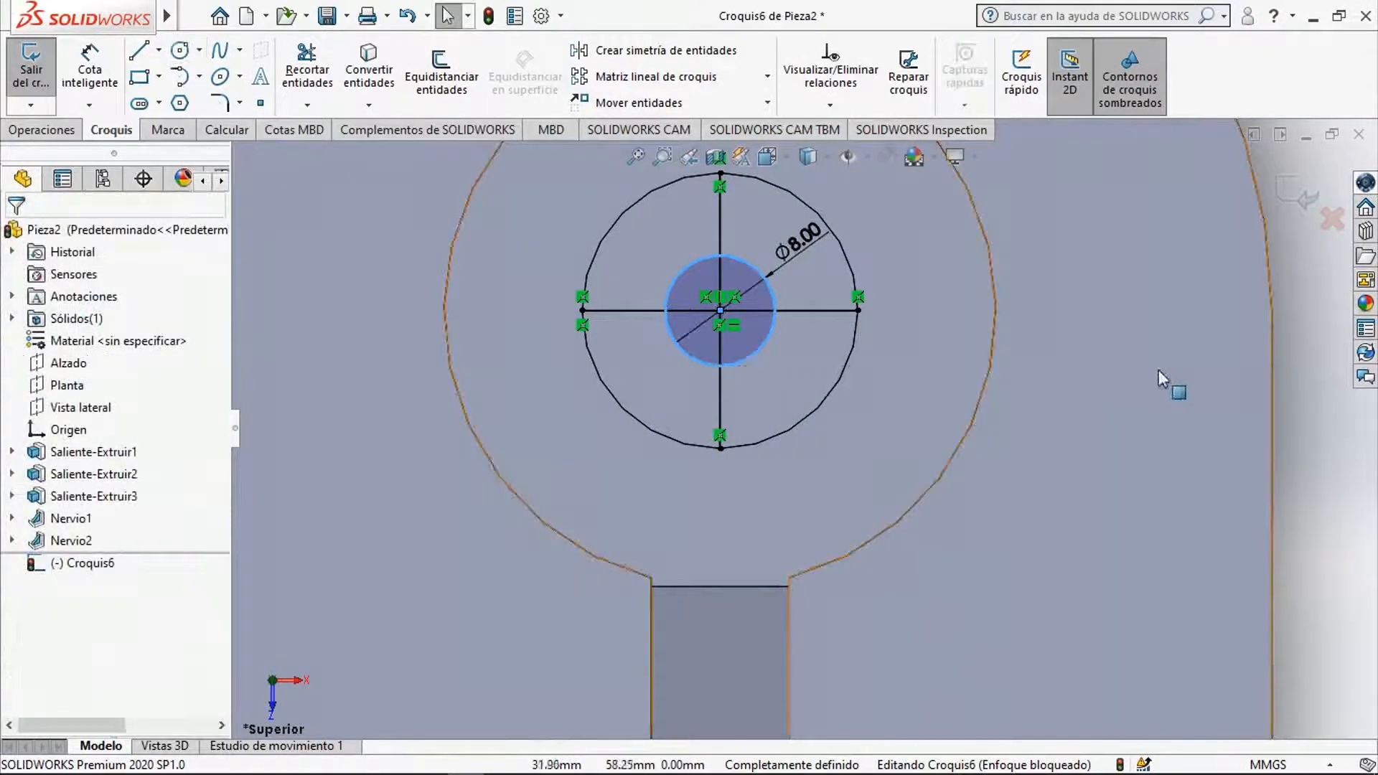
{"action": "left_click", "coordinate": [1321, 428]}
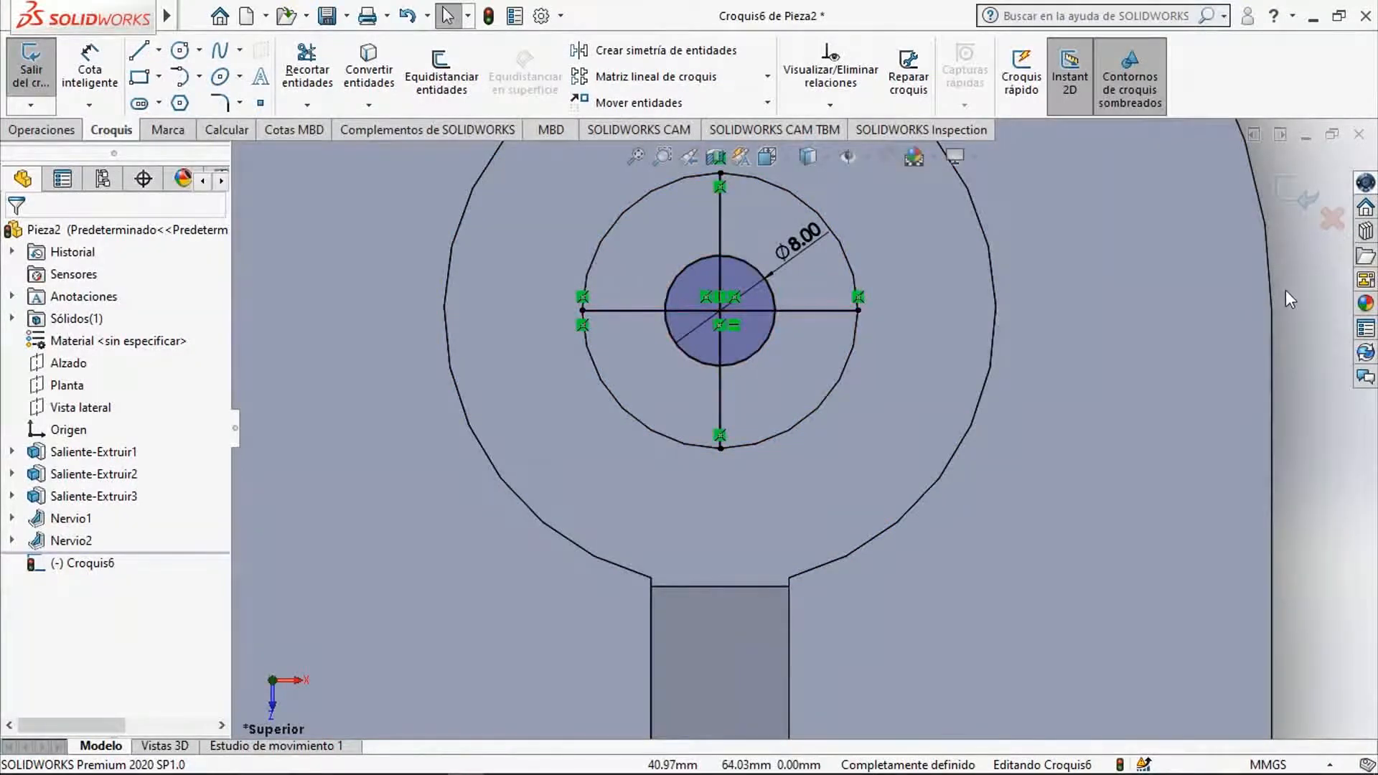
{"action": "key", "text": "ctrl+7"}
{"action": "scroll", "coordinate": [890, 273], "scroll_direction": "down", "scroll_amount": 10}
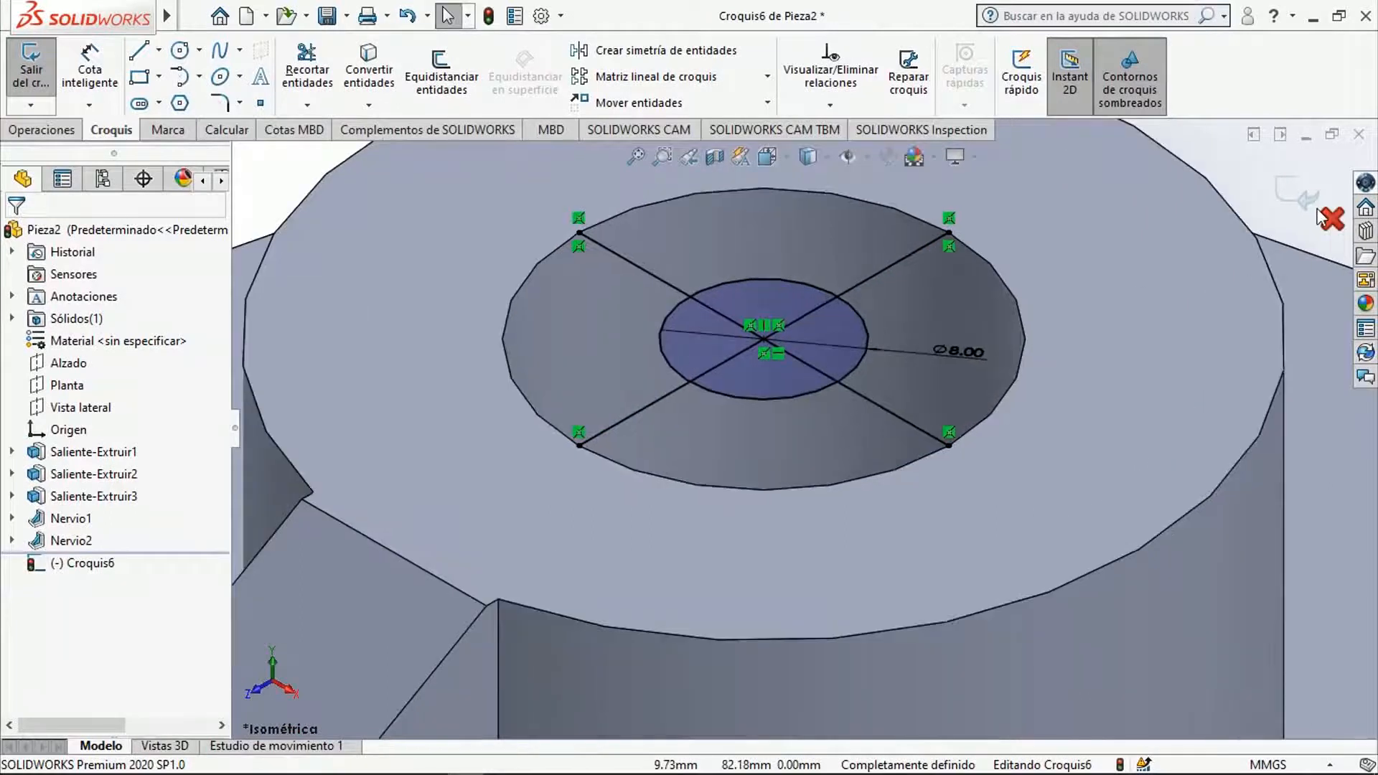
{"action": "left_click", "coordinate": [1300, 198]}
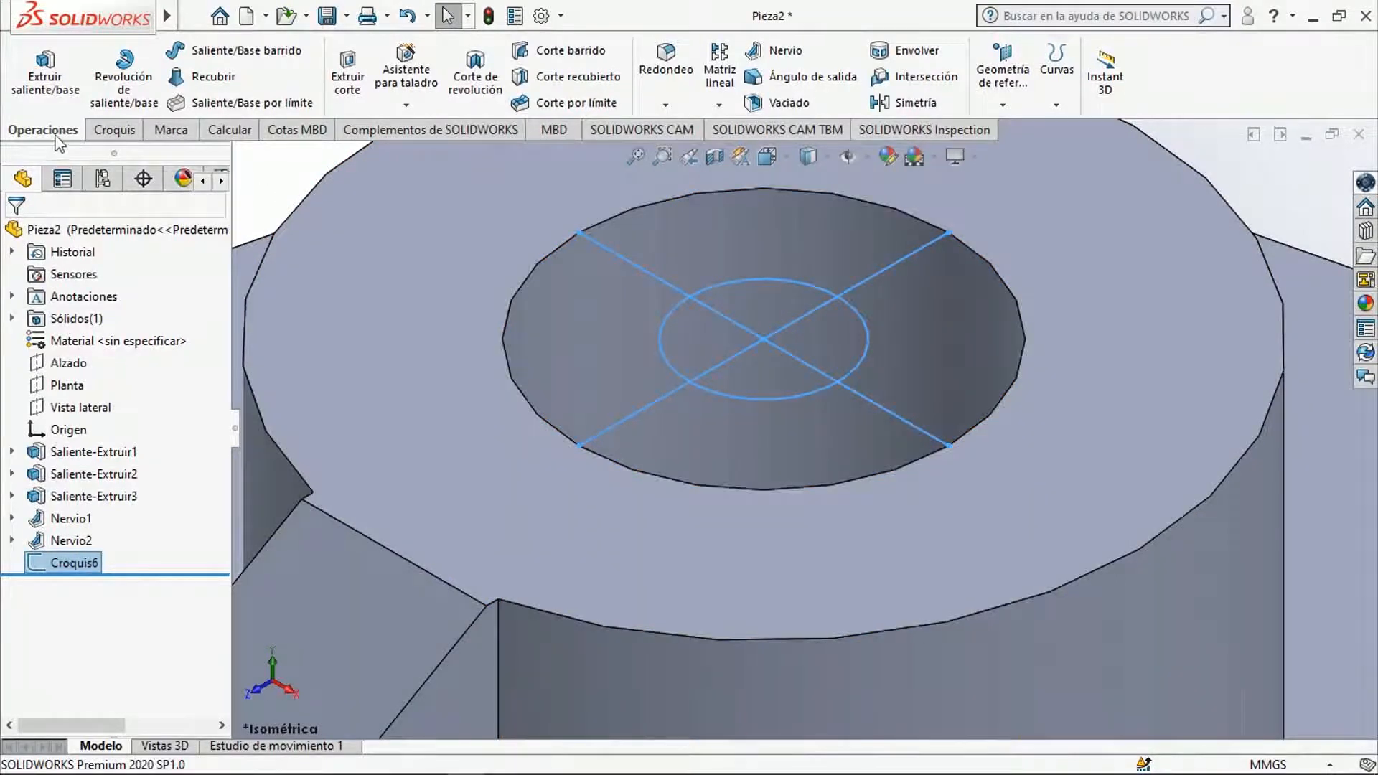
Start a rib from the cross-and-circle sketch in the boss hole, with thickness applied to both sides and set to 2 mm.
{"action": "left_click", "coordinate": [769, 61]}
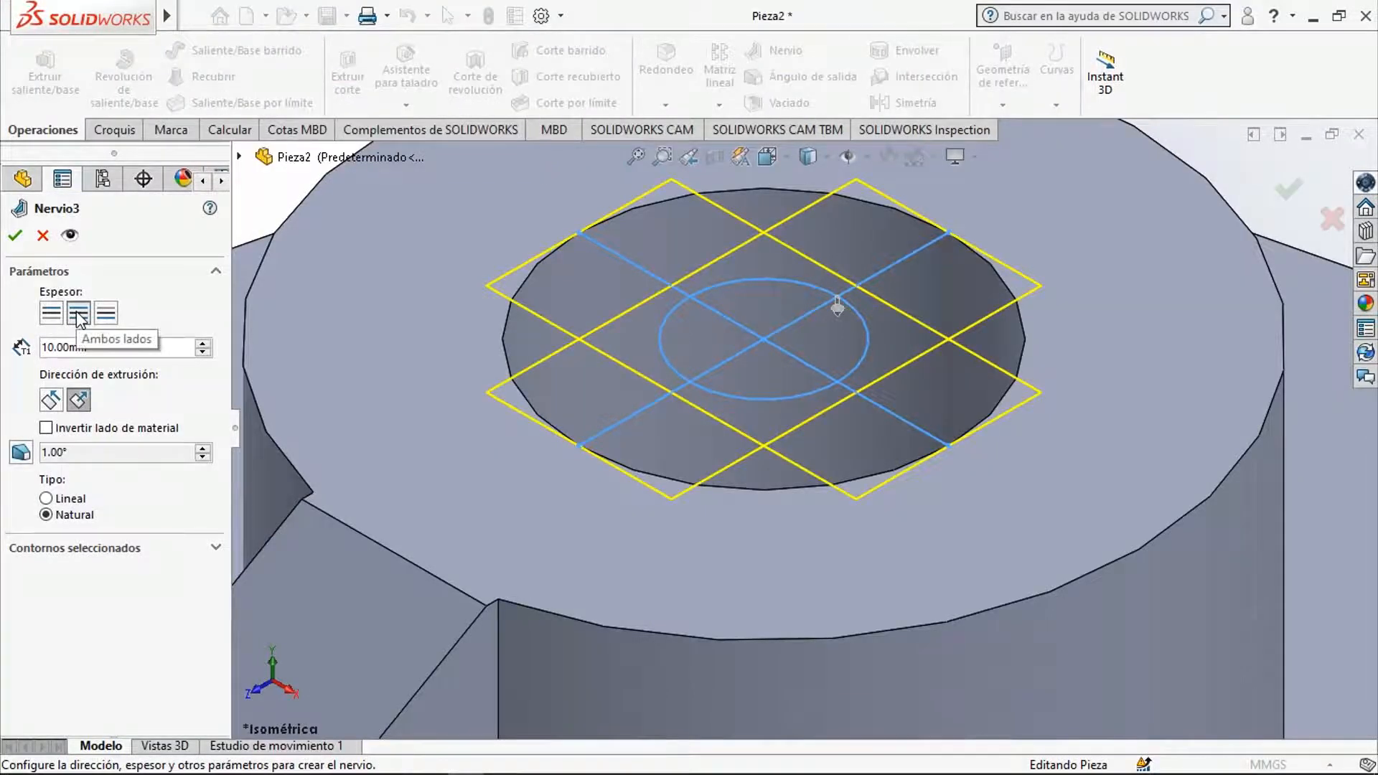
{"action": "left_click", "coordinate": [76, 312]}
{"action": "left_click", "coordinate": [44, 346]}
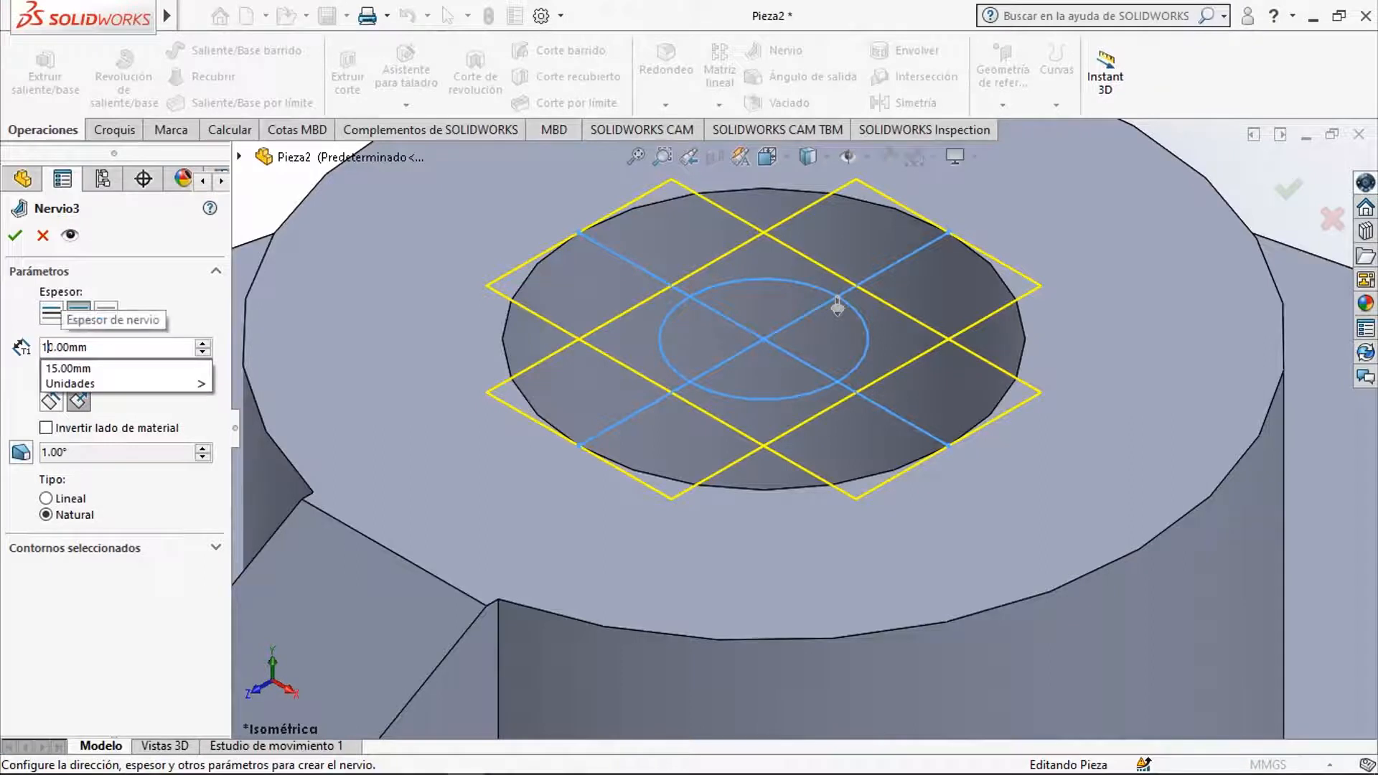
{"action": "left_click", "coordinate": [55, 348]}
{"action": "left_click", "coordinate": [55, 348]}
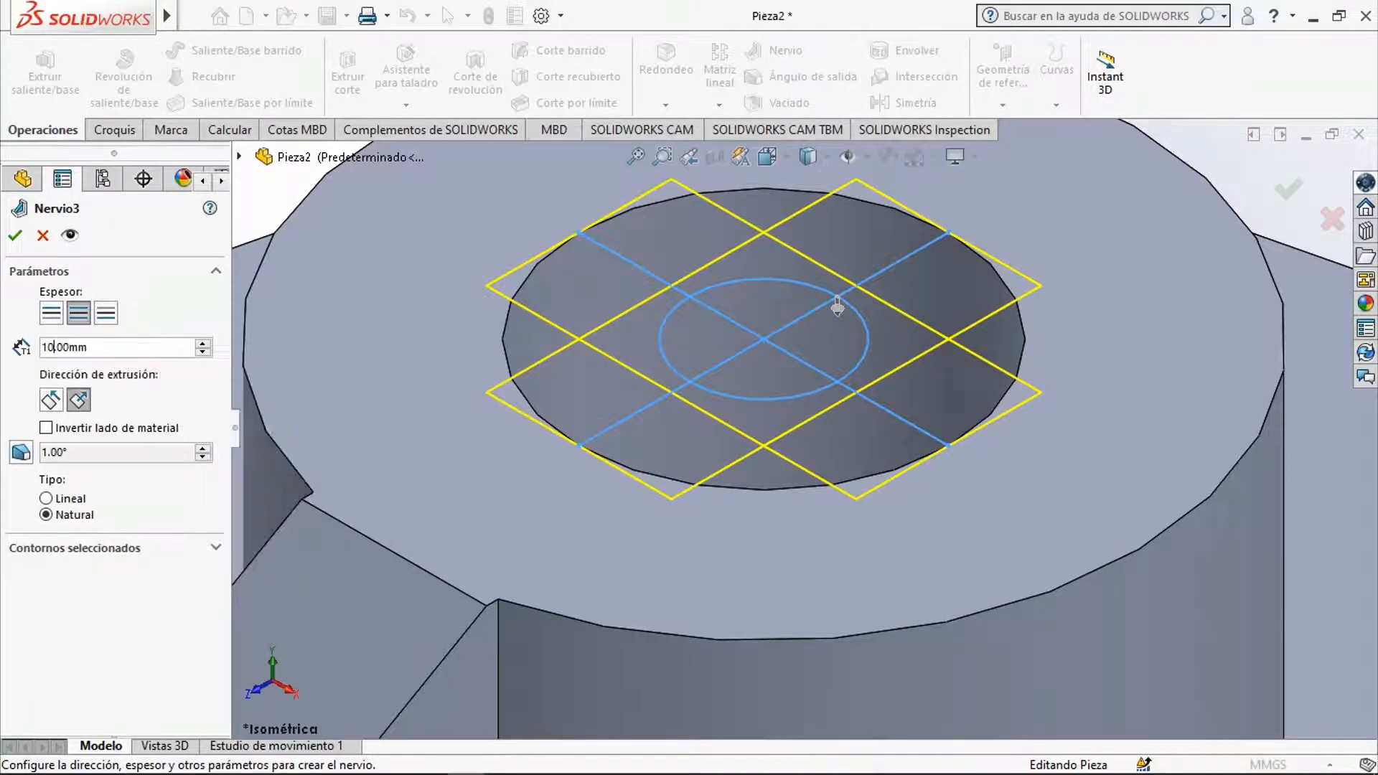
{"action": "key", "text": "BackSpace"}
{"action": "key", "text": "BackSpace"}
{"action": "type", "text": "2"}
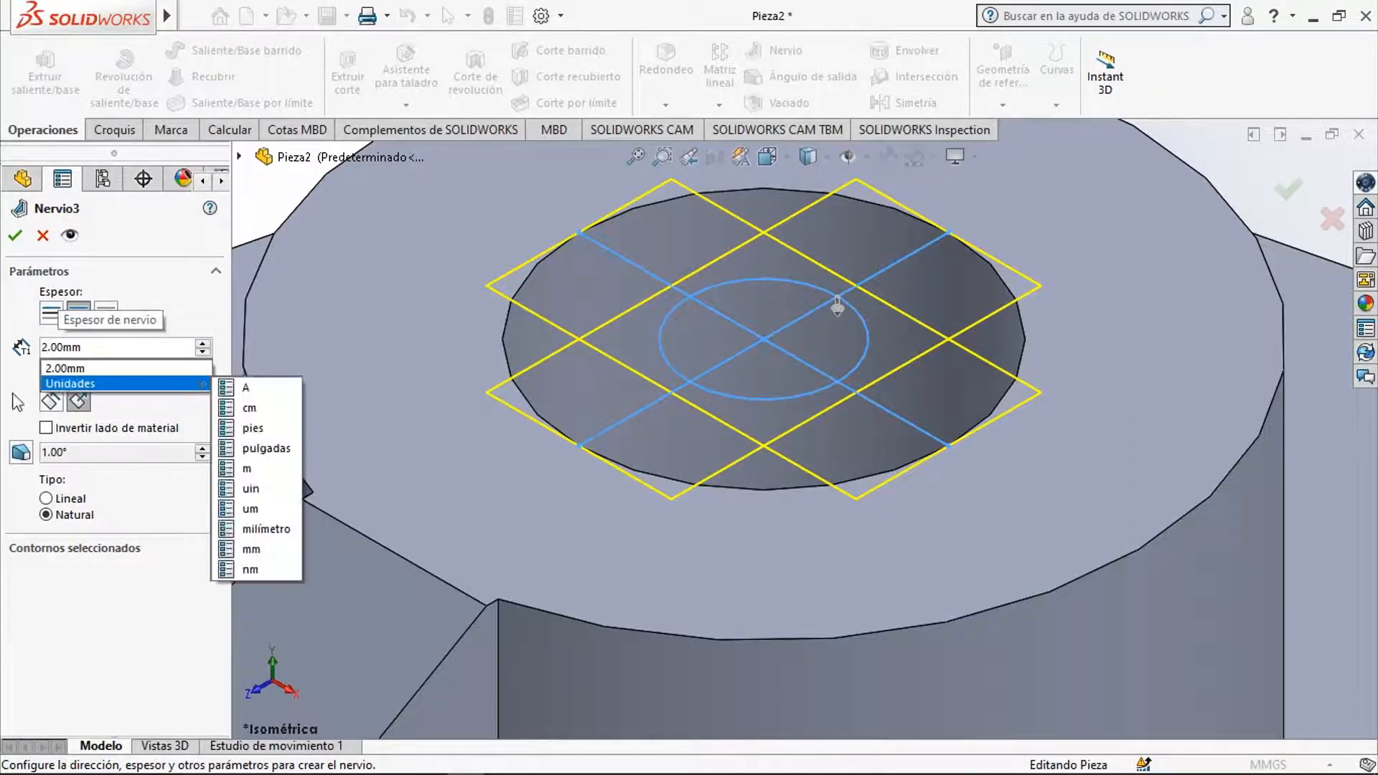
{"action": "left_click", "coordinate": [8, 394]}
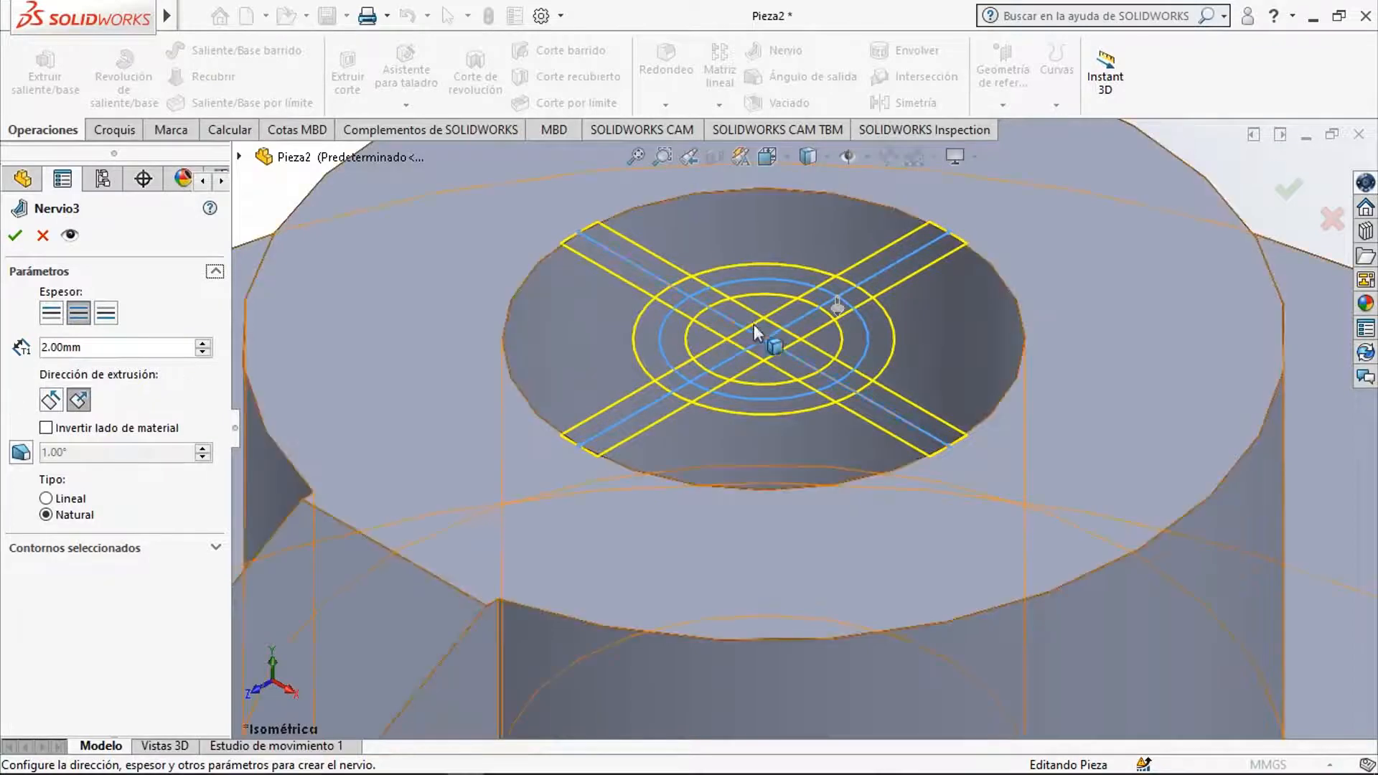
Check the rib preview and its extrusion direction into the boss hole, and create the rib.
{"action": "scroll", "coordinate": [845, 348], "scroll_direction": "down", "scroll_amount": 2}
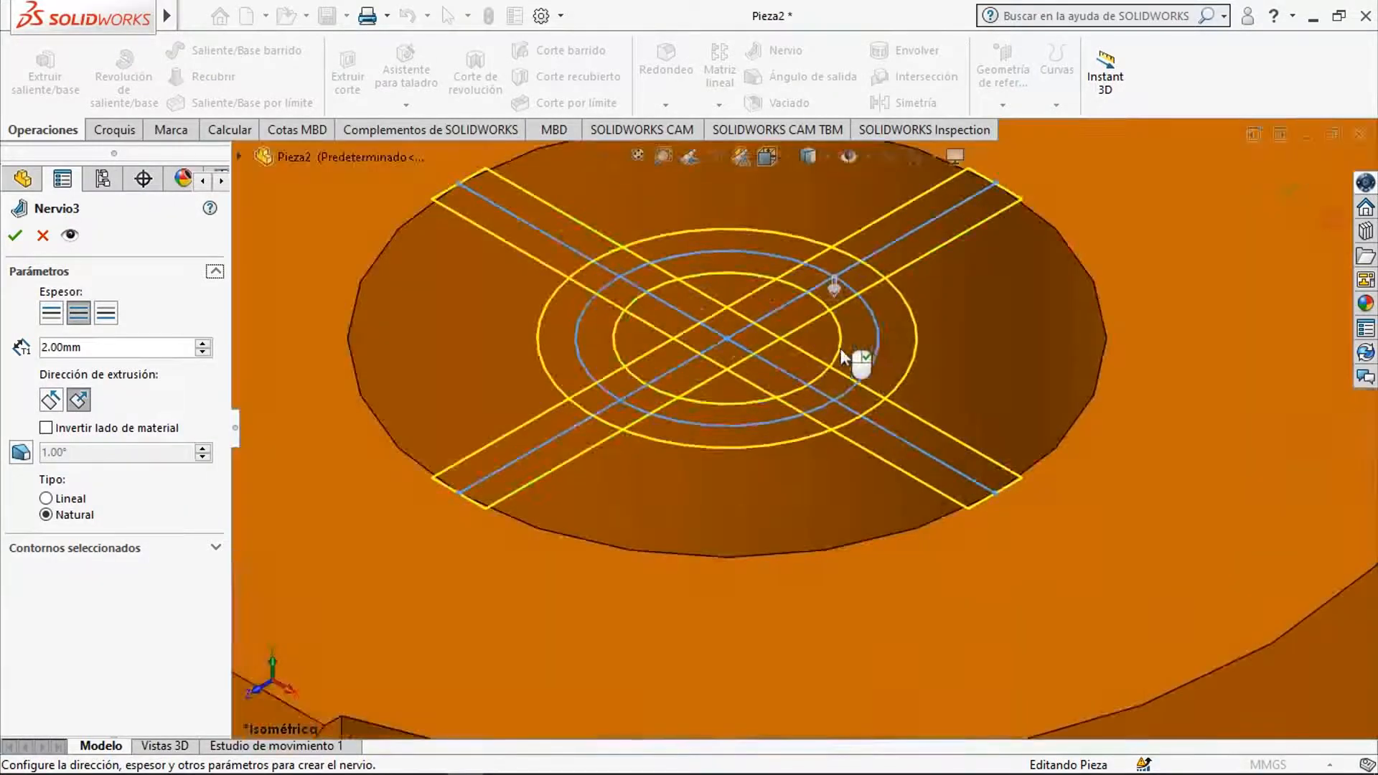
{"action": "middle_click_drag", "start_coordinate": [930, 341], "coordinate": [892, 282]}
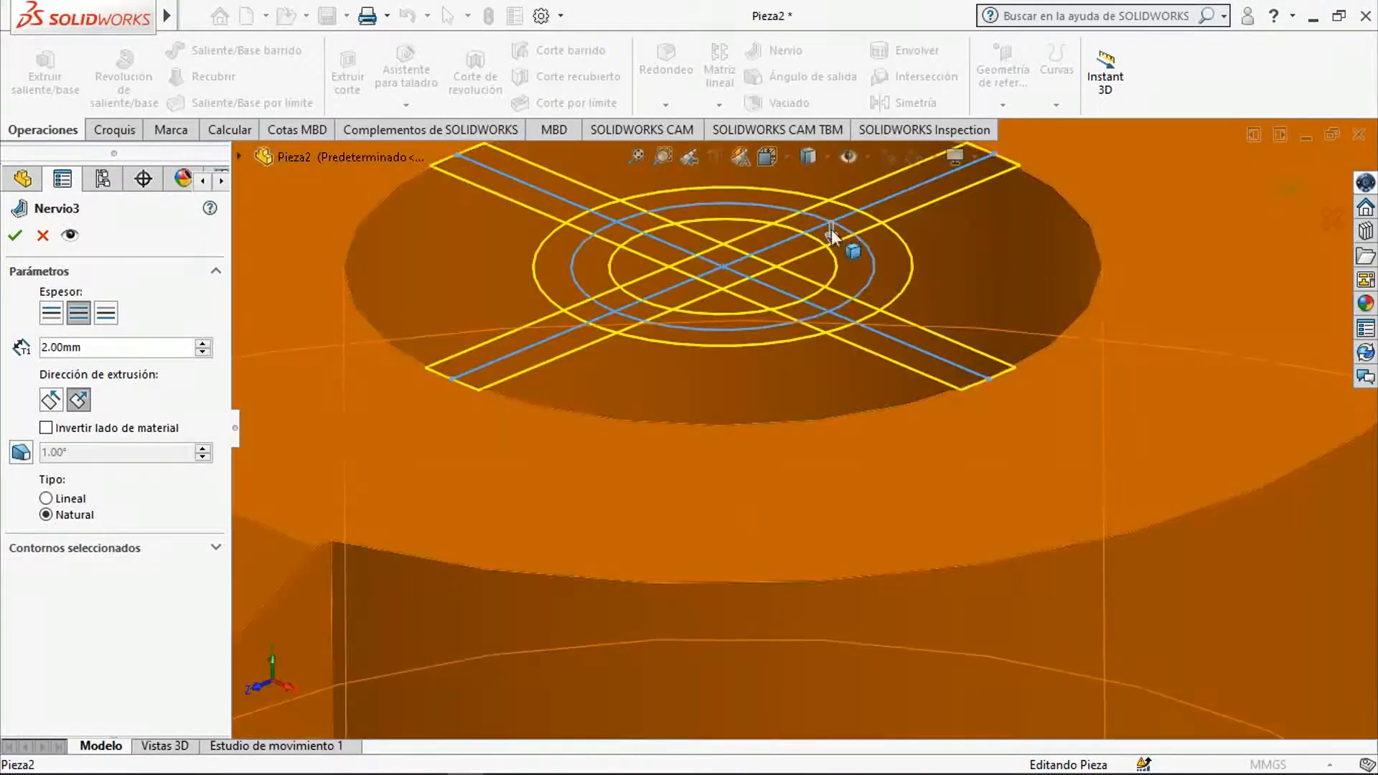
{"action": "left_click", "coordinate": [949, 264]}
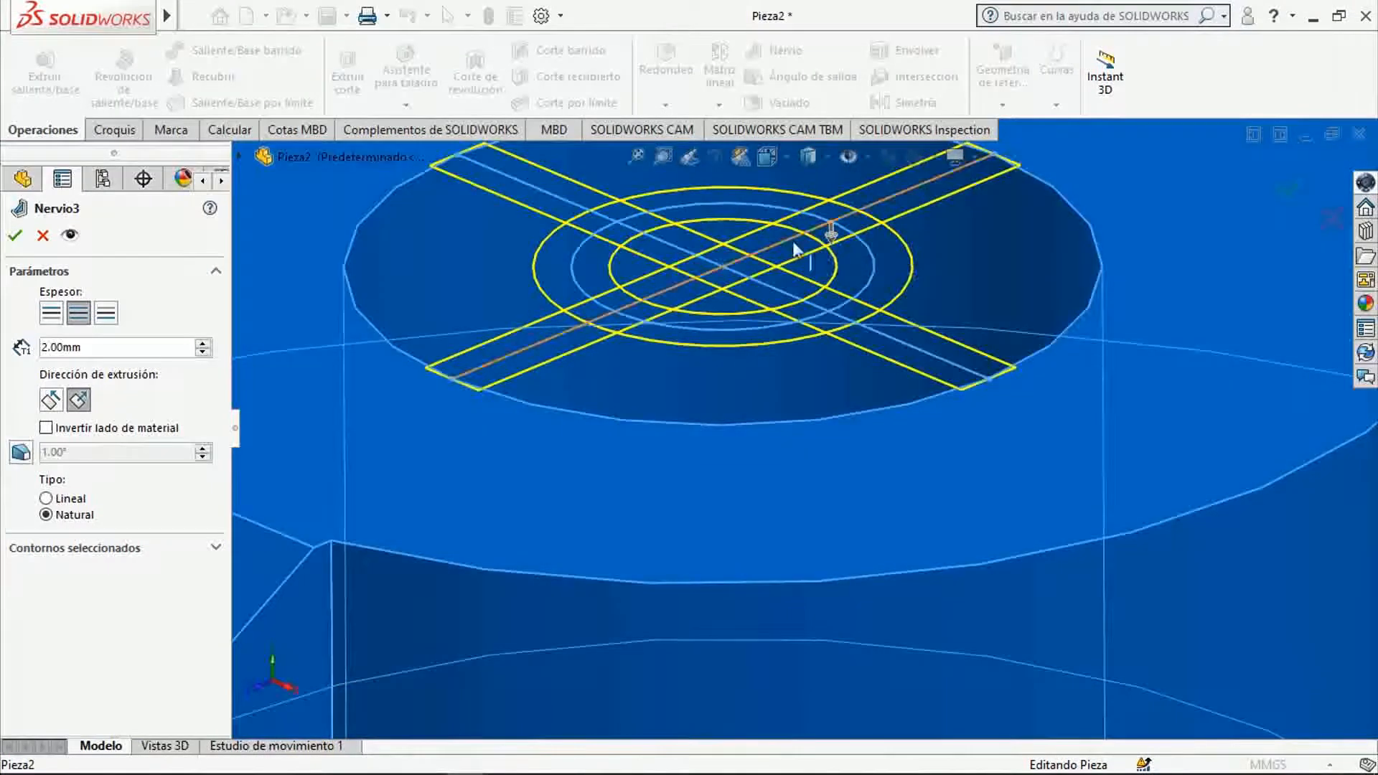
{"action": "scroll", "coordinate": [829, 248], "scroll_direction": "up", "scroll_amount": 2}
{"action": "scroll", "coordinate": [829, 247], "scroll_direction": "up", "scroll_amount": 1}
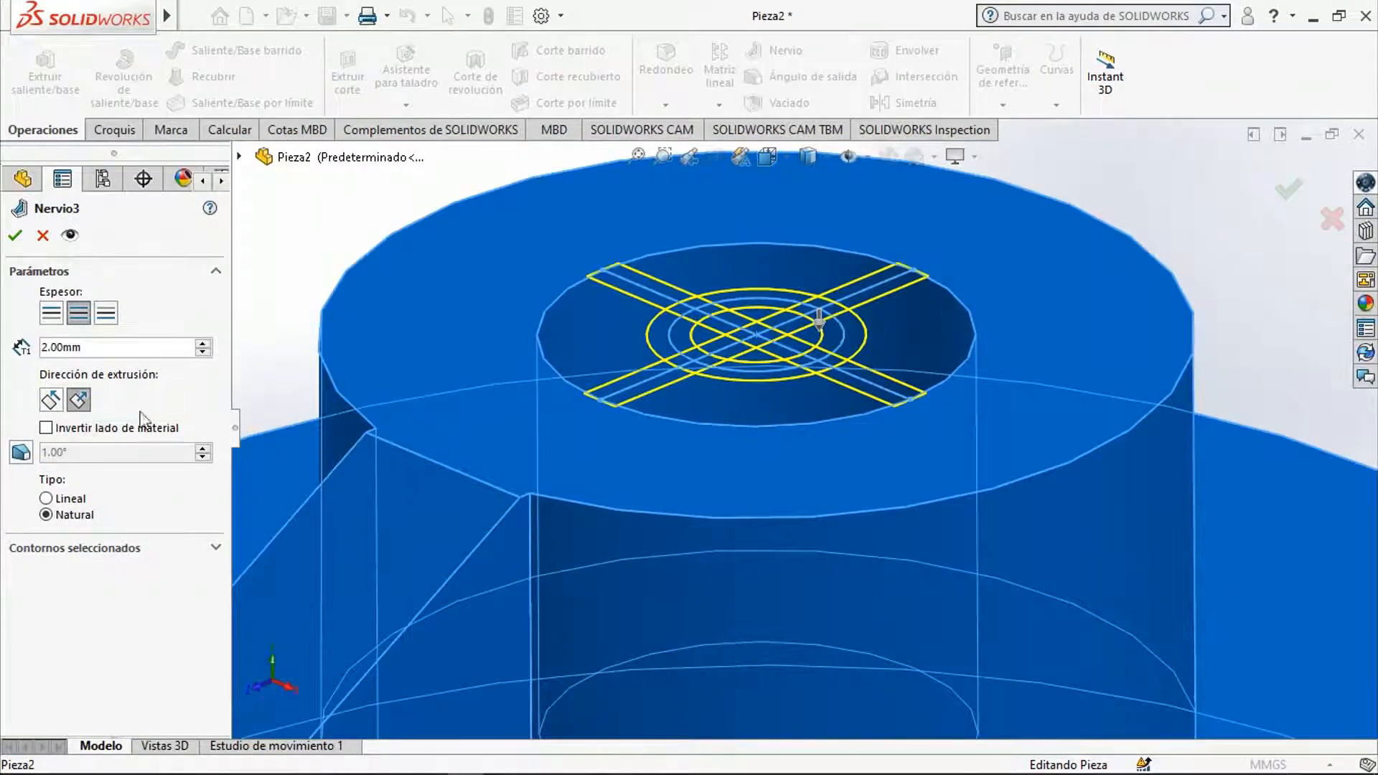
{"action": "scroll", "coordinate": [826, 359], "scroll_direction": "up", "scroll_amount": 2}
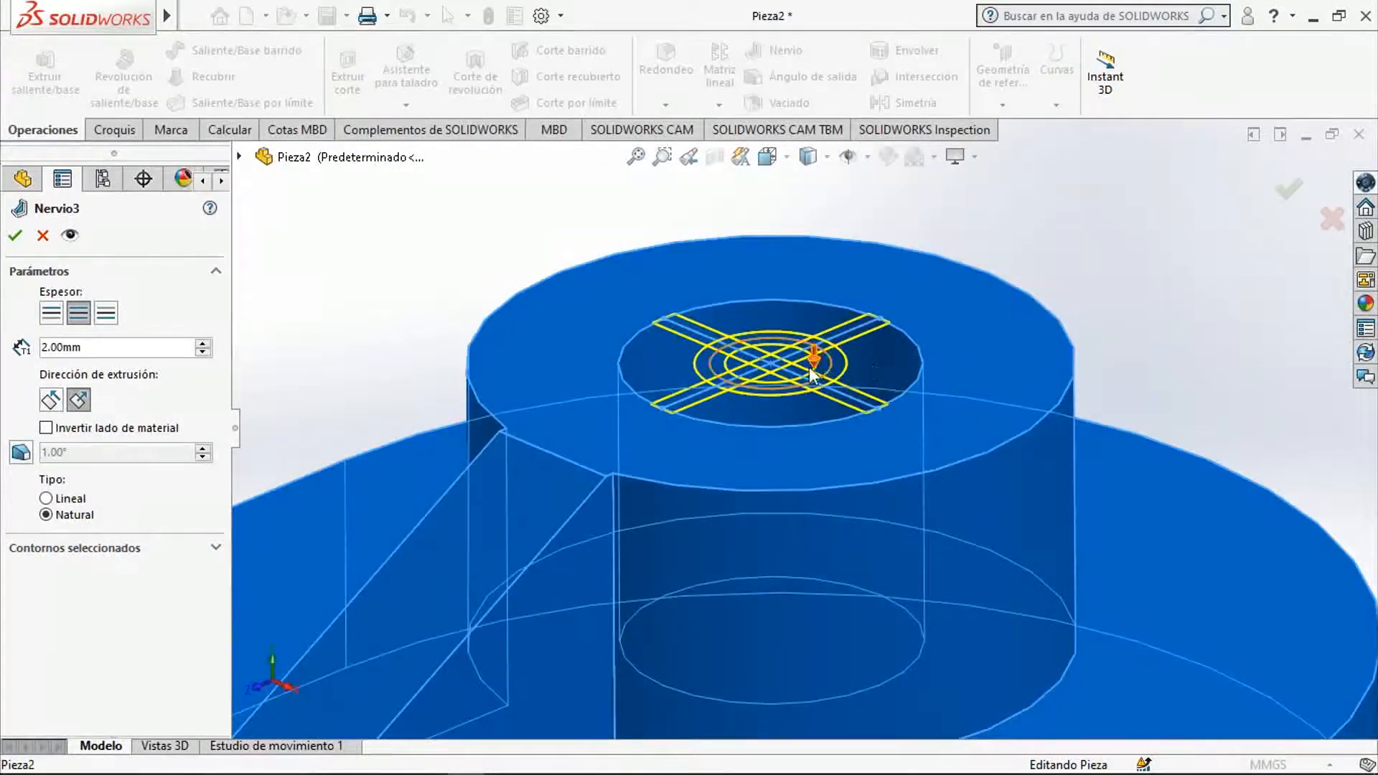
{"action": "scroll", "coordinate": [810, 366], "scroll_direction": "down", "scroll_amount": 5}
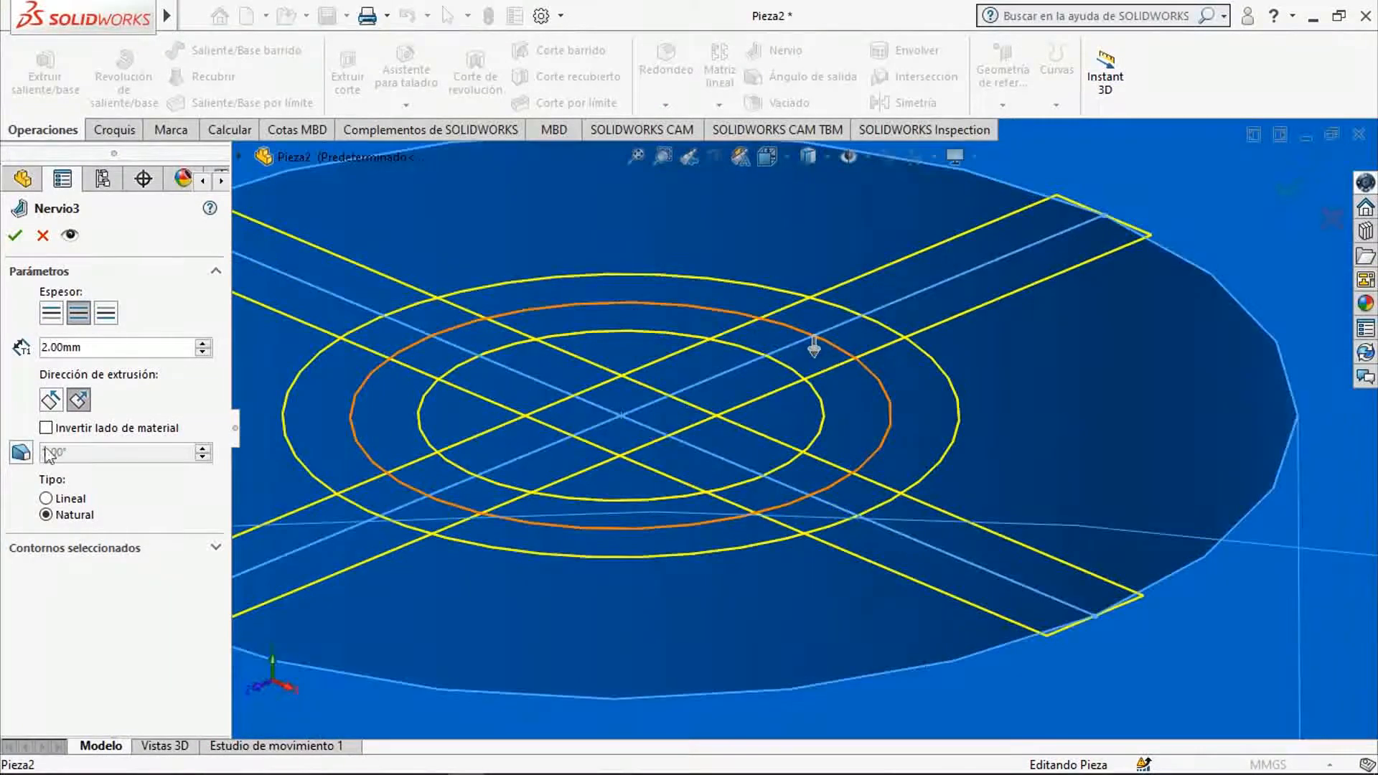
{"action": "left_click", "coordinate": [16, 235]}
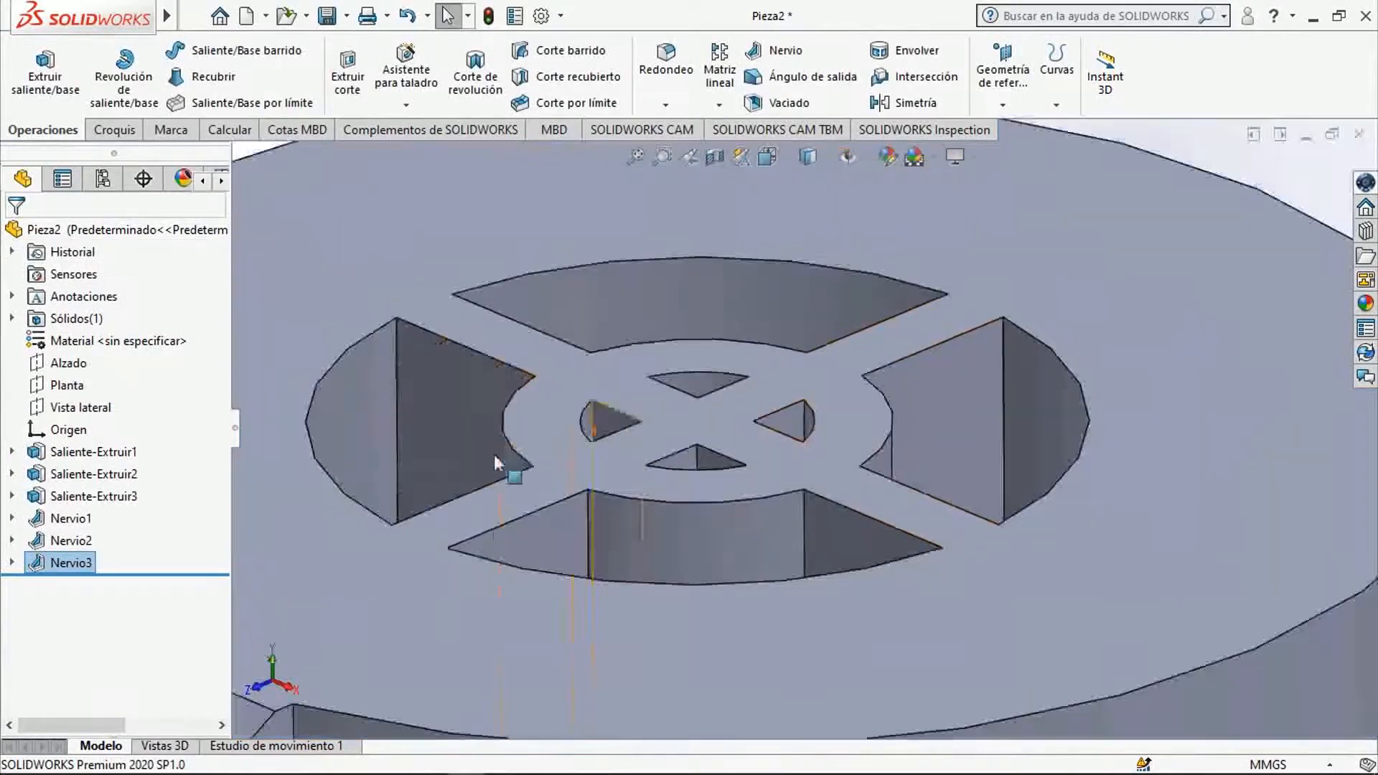
Examine the cross-and-circle rib up close and the whole bracket in the standard and isometric views.
{"action": "scroll", "coordinate": [718, 459], "scroll_direction": "up", "scroll_amount": 4}
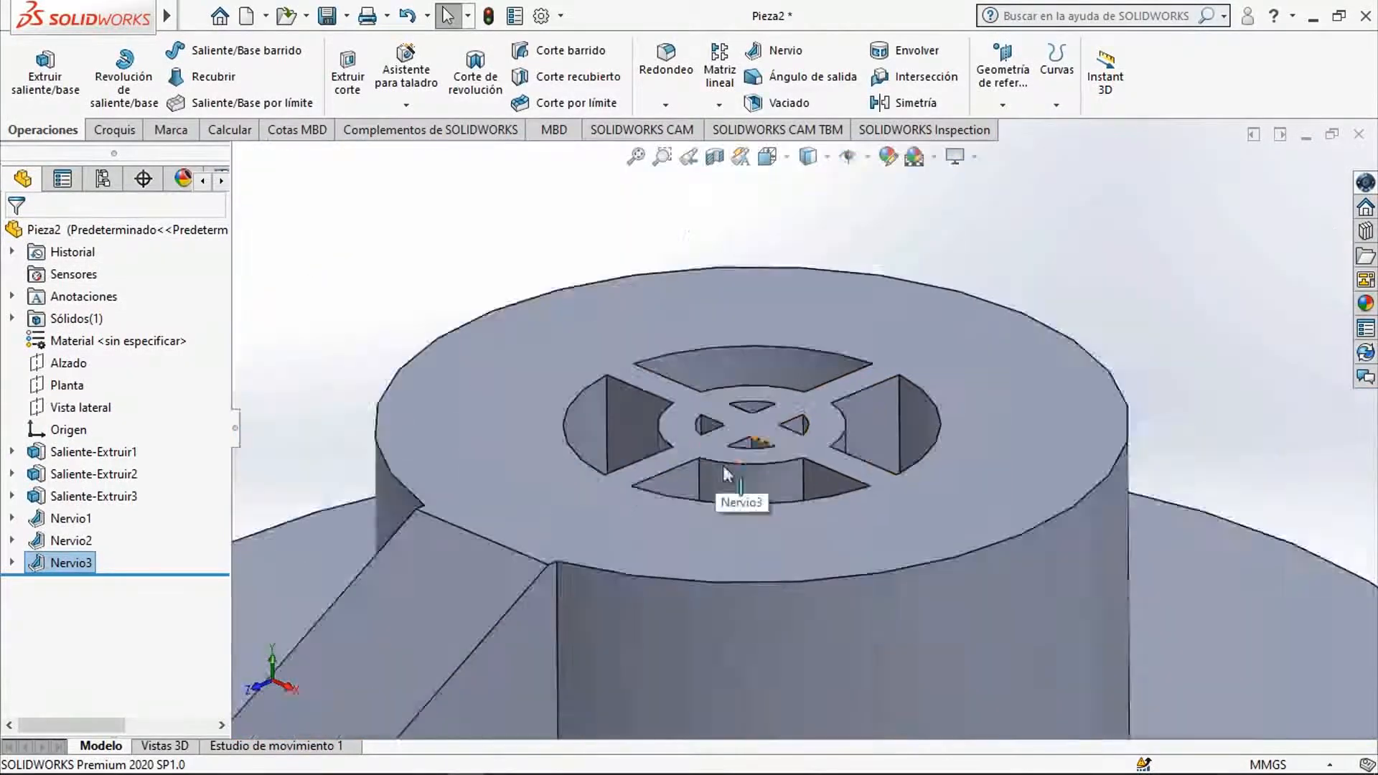
{"action": "key", "text": "ctrl+7"}
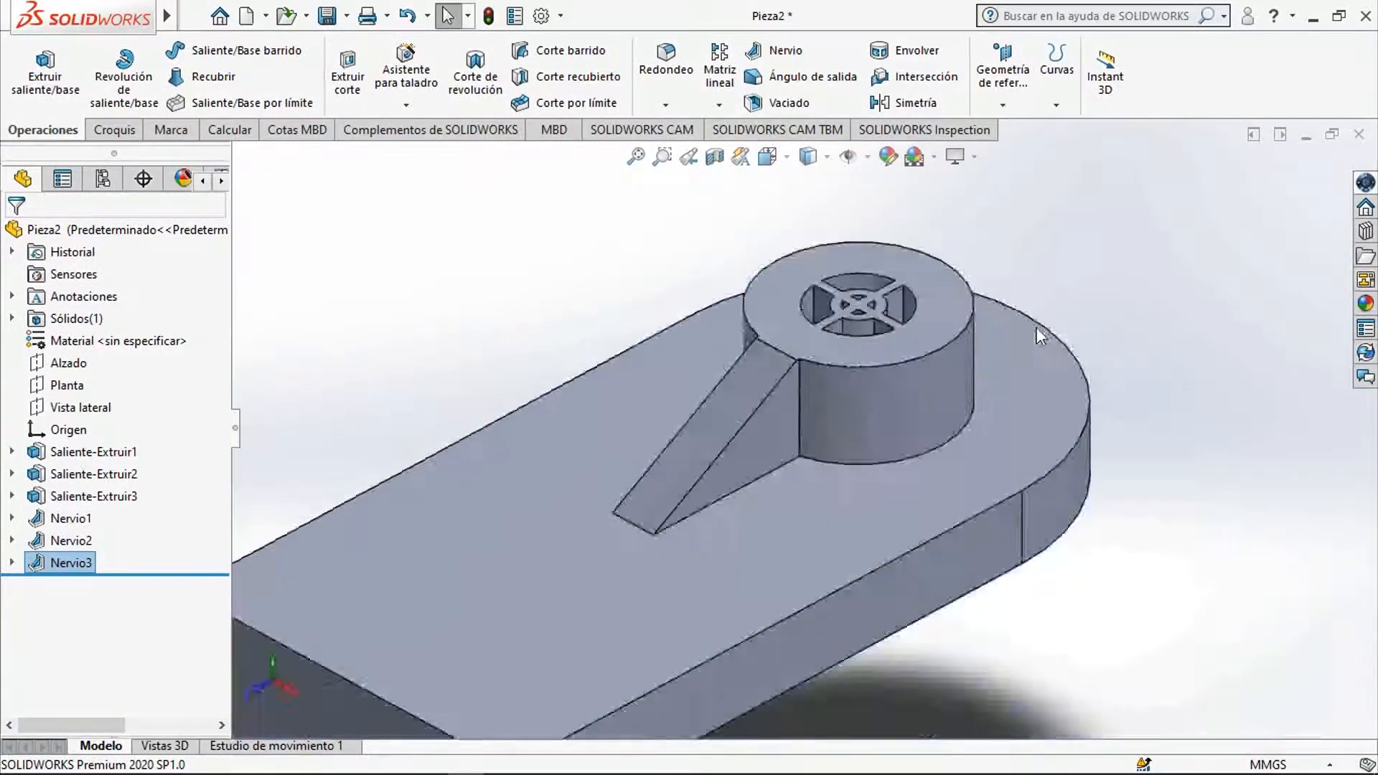
{"action": "scroll", "coordinate": [861, 256], "scroll_direction": "down", "scroll_amount": 5}
{"action": "scroll", "coordinate": [851, 356], "scroll_direction": "down", "scroll_amount": 4}
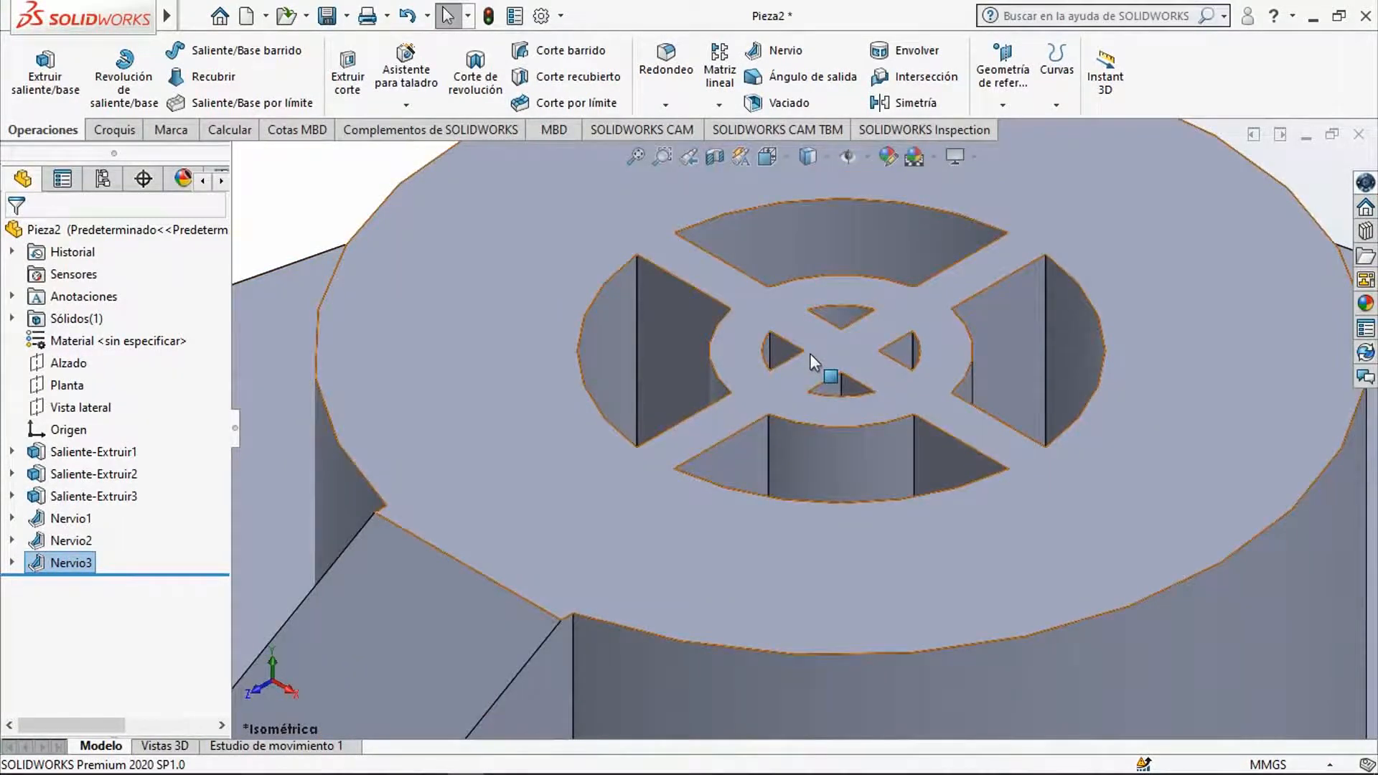
{"action": "key", "text": "ctrl+1"}
{"action": "key", "text": "ctrl+2"}
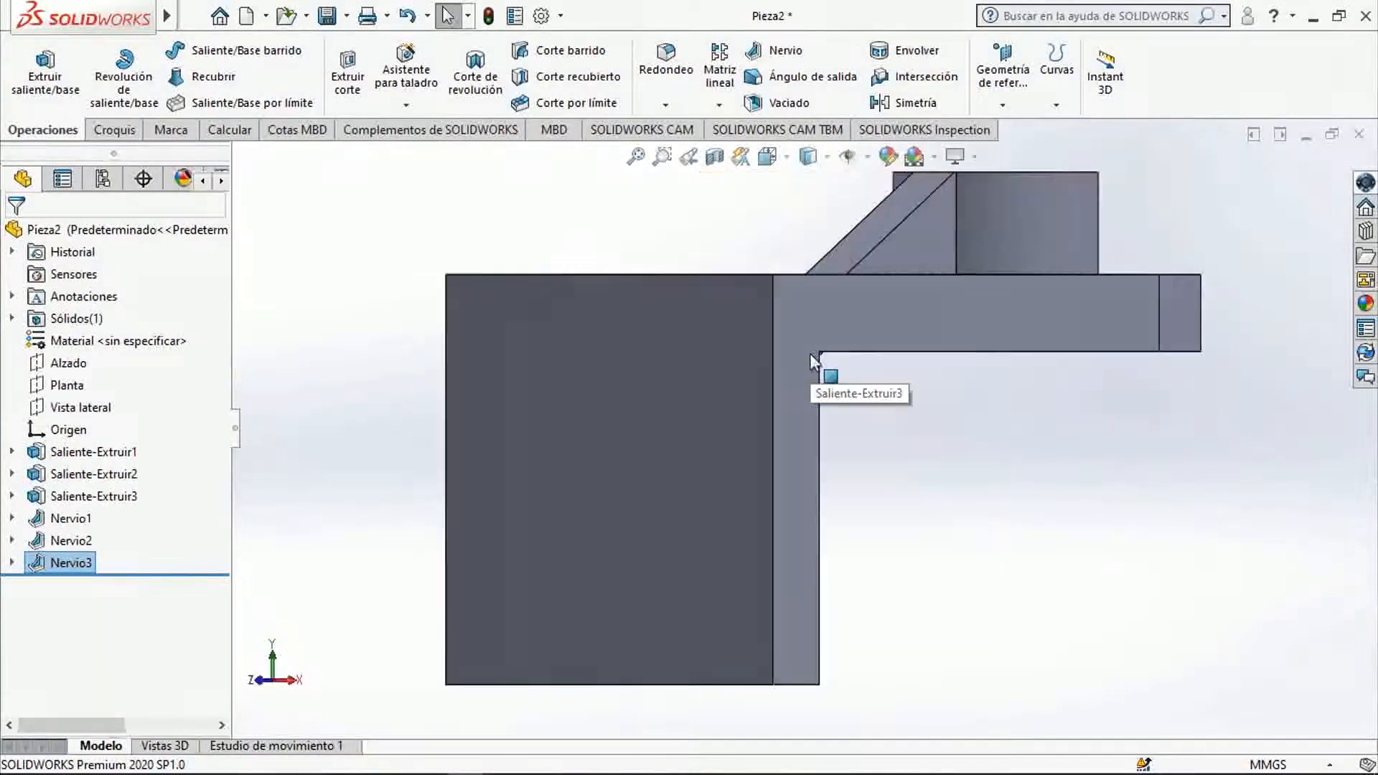
{"action": "key", "text": "ctrl+6"}
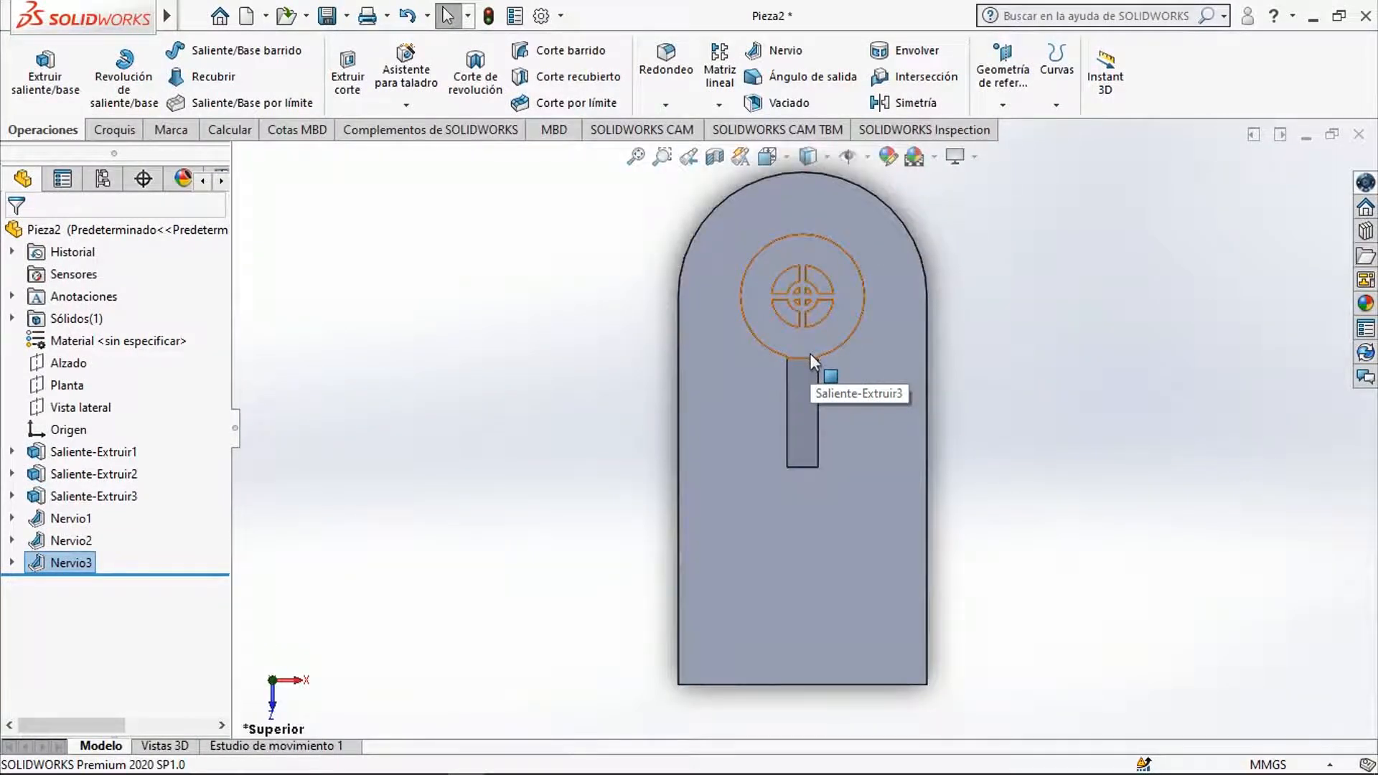
{"action": "key", "text": "ctrl+7"}
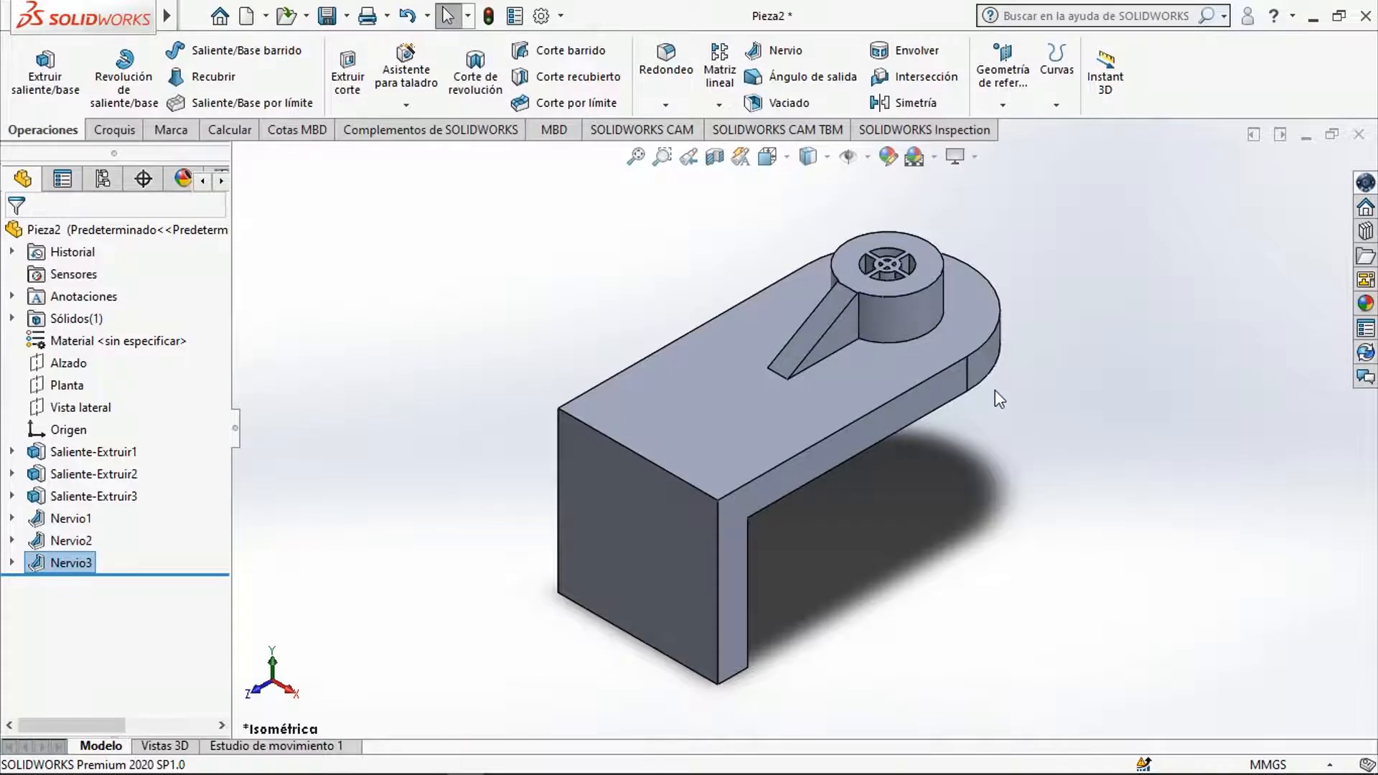
{"action": "left_click", "coordinate": [315, 458]}
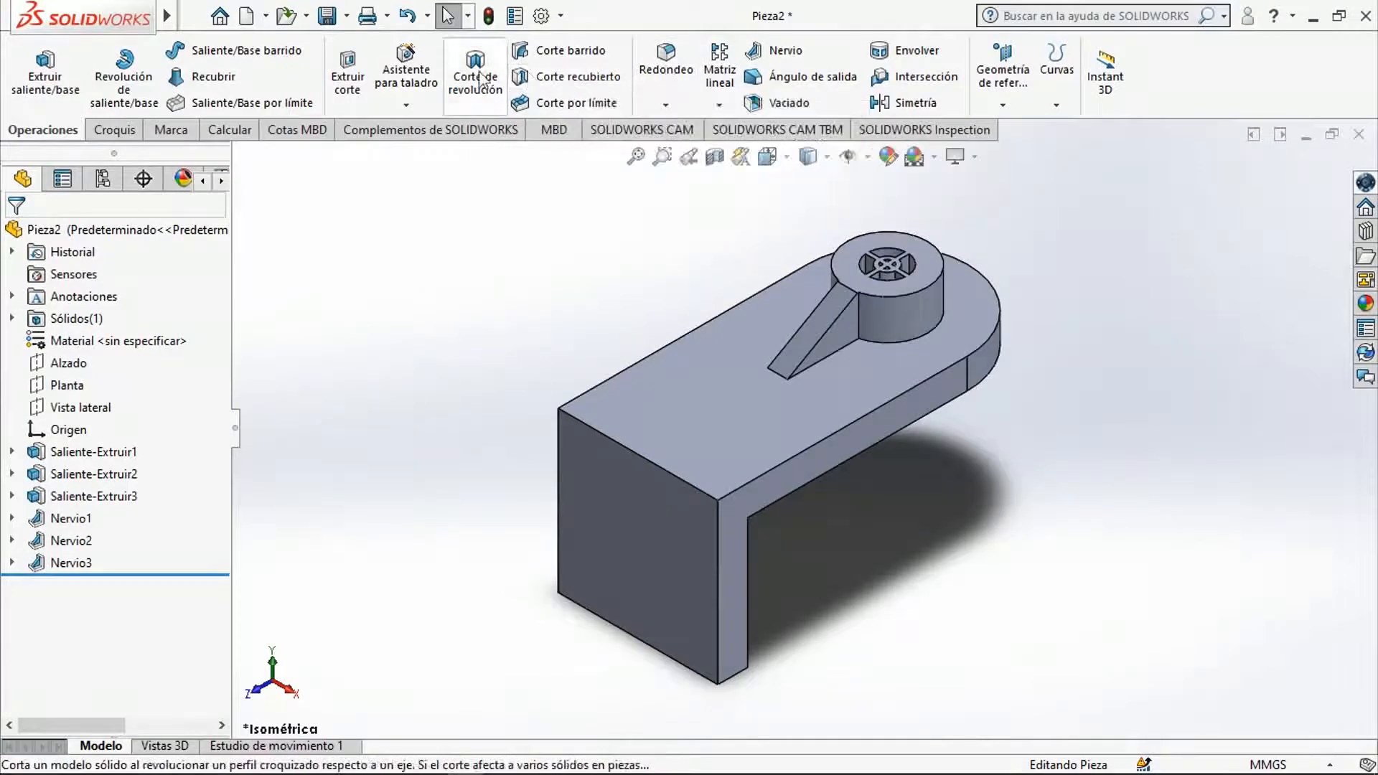
Start the Hole Wizard with a plain hole, the Ansi Metric standard and the drill sizes type (Tamaños de perforadores).
{"action": "left_click", "coordinate": [414, 70]}
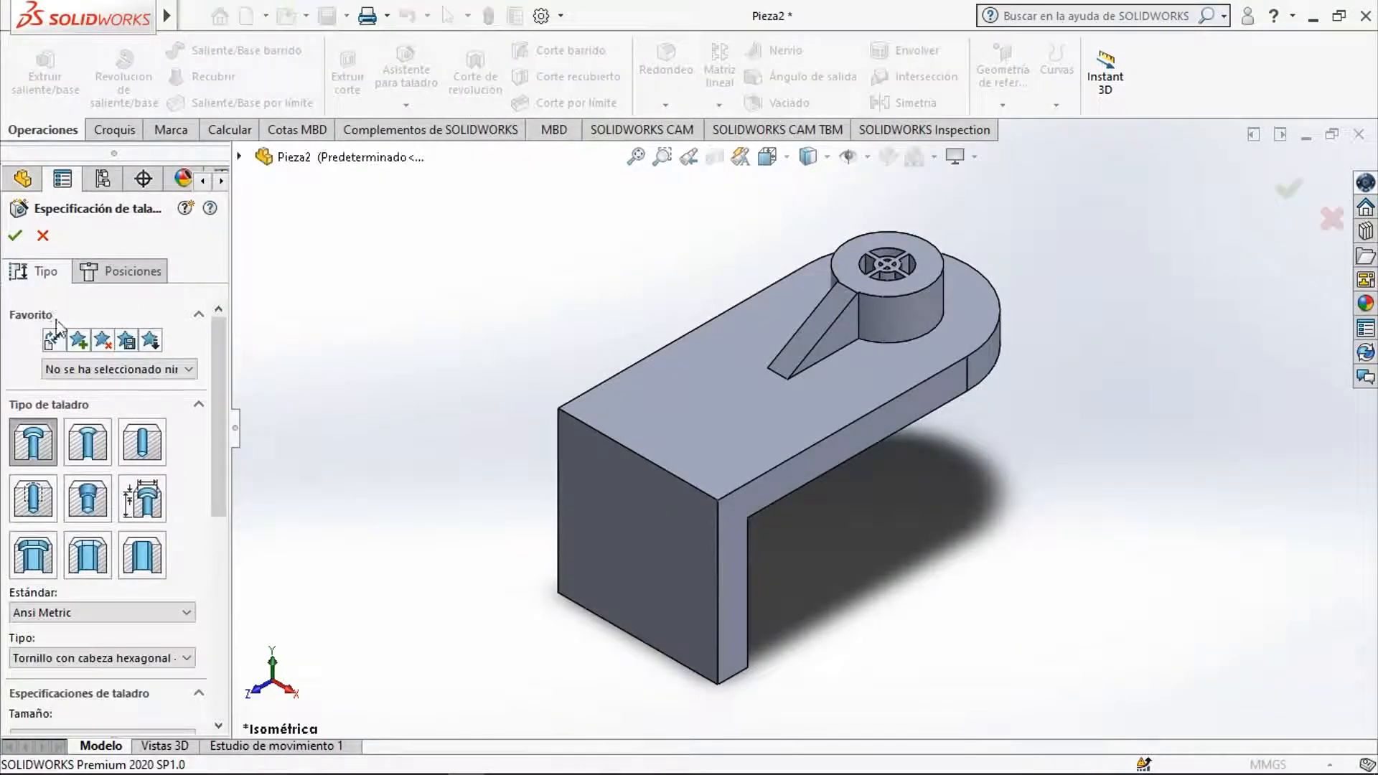
{"action": "left_click", "coordinate": [133, 460]}
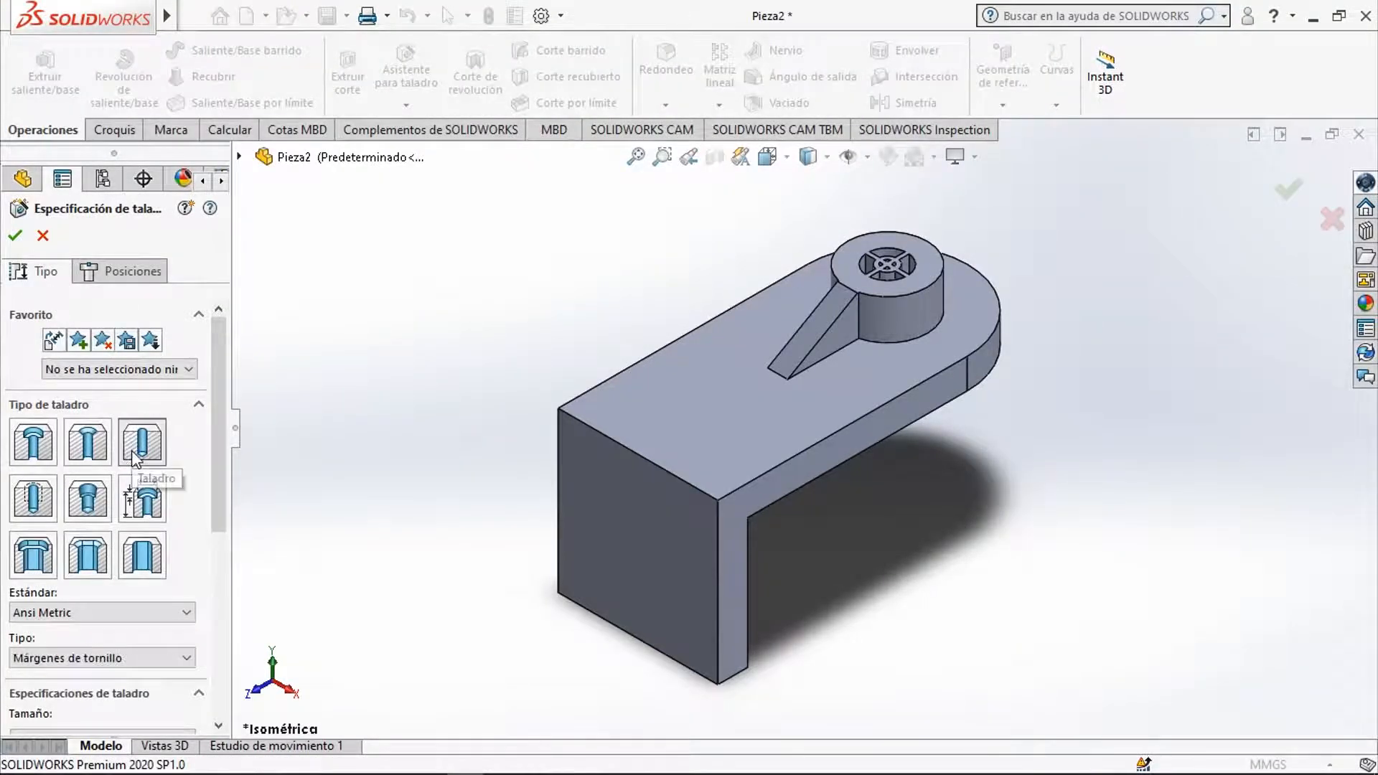
{"action": "scroll", "coordinate": [124, 617], "scroll_direction": "down", "scroll_amount": 1}
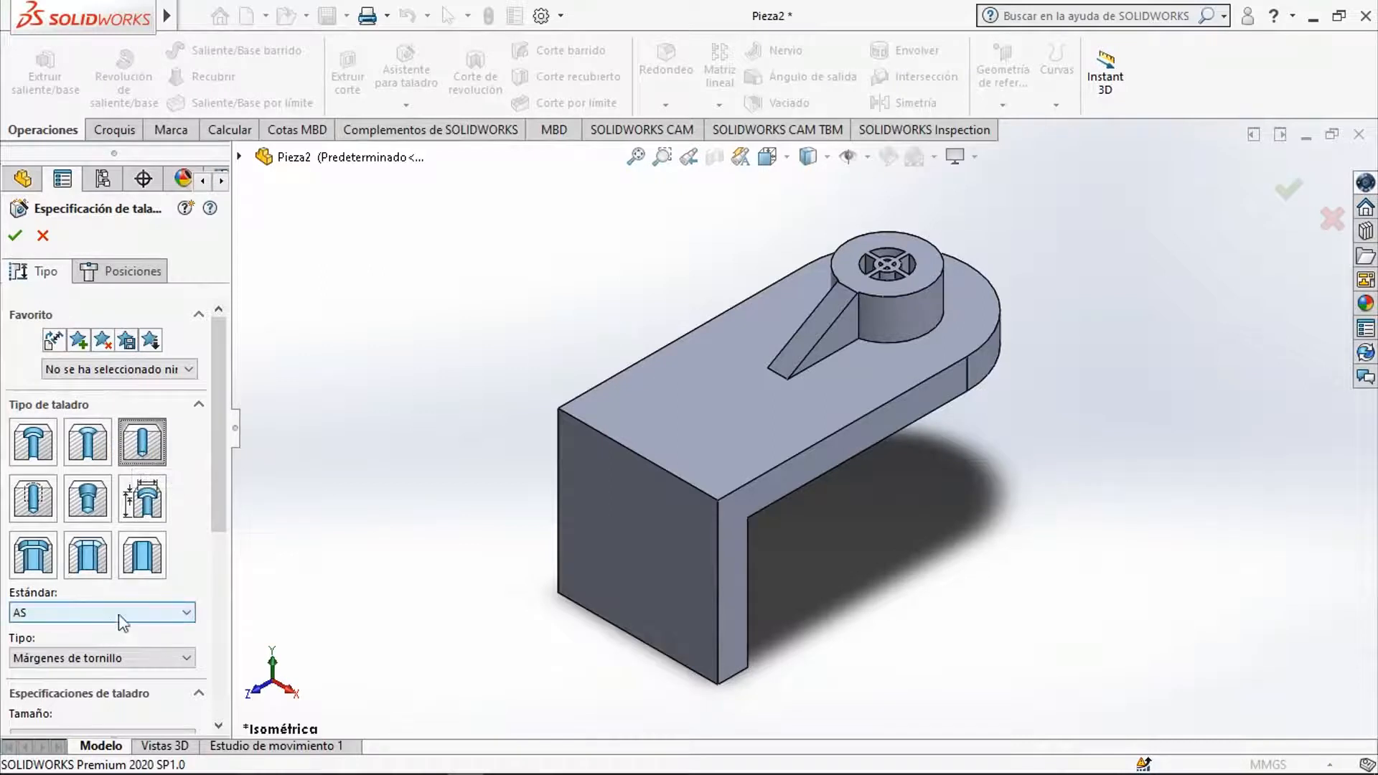
{"action": "left_click_drag", "start_coordinate": [215, 501], "coordinate": [209, 565]}
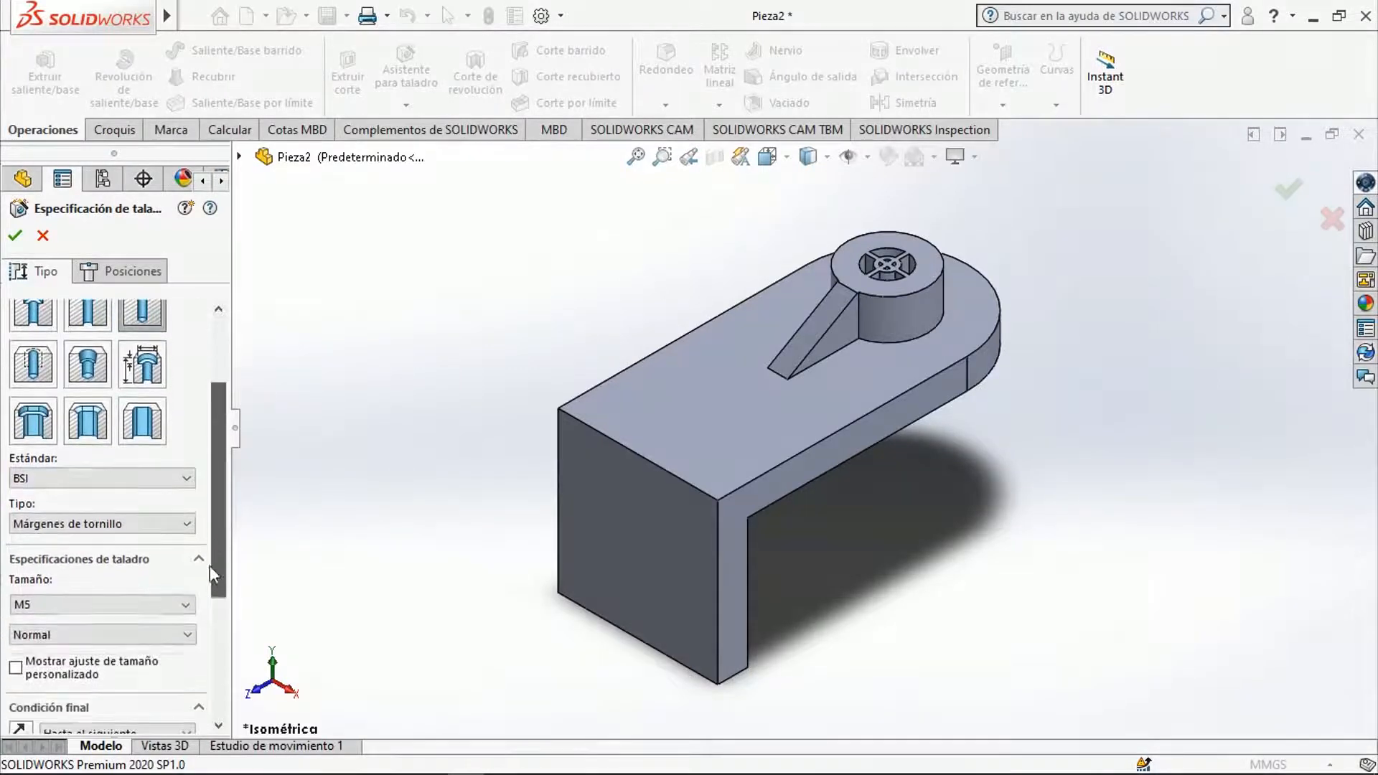
{"action": "left_click", "coordinate": [107, 478]}
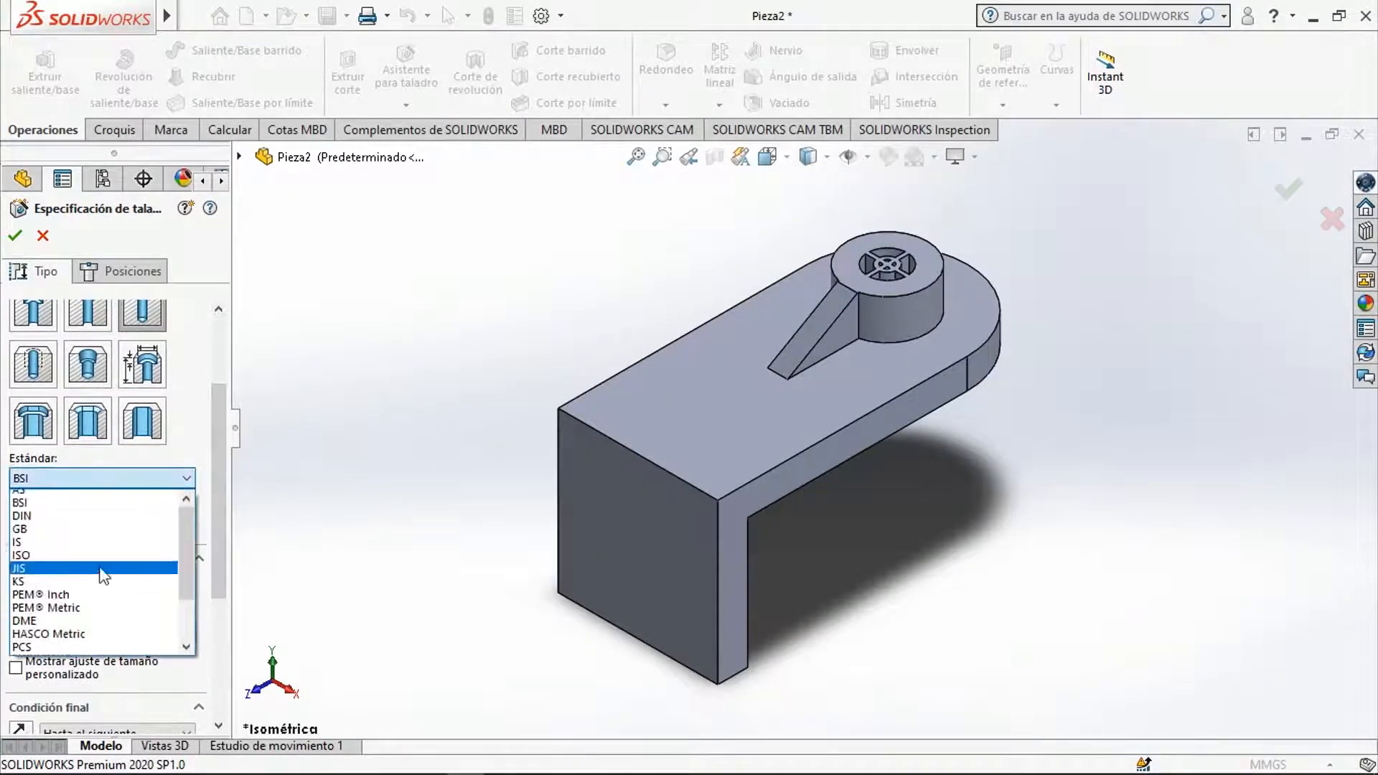
{"action": "left_click", "coordinate": [69, 510]}
{"action": "left_click", "coordinate": [108, 523]}
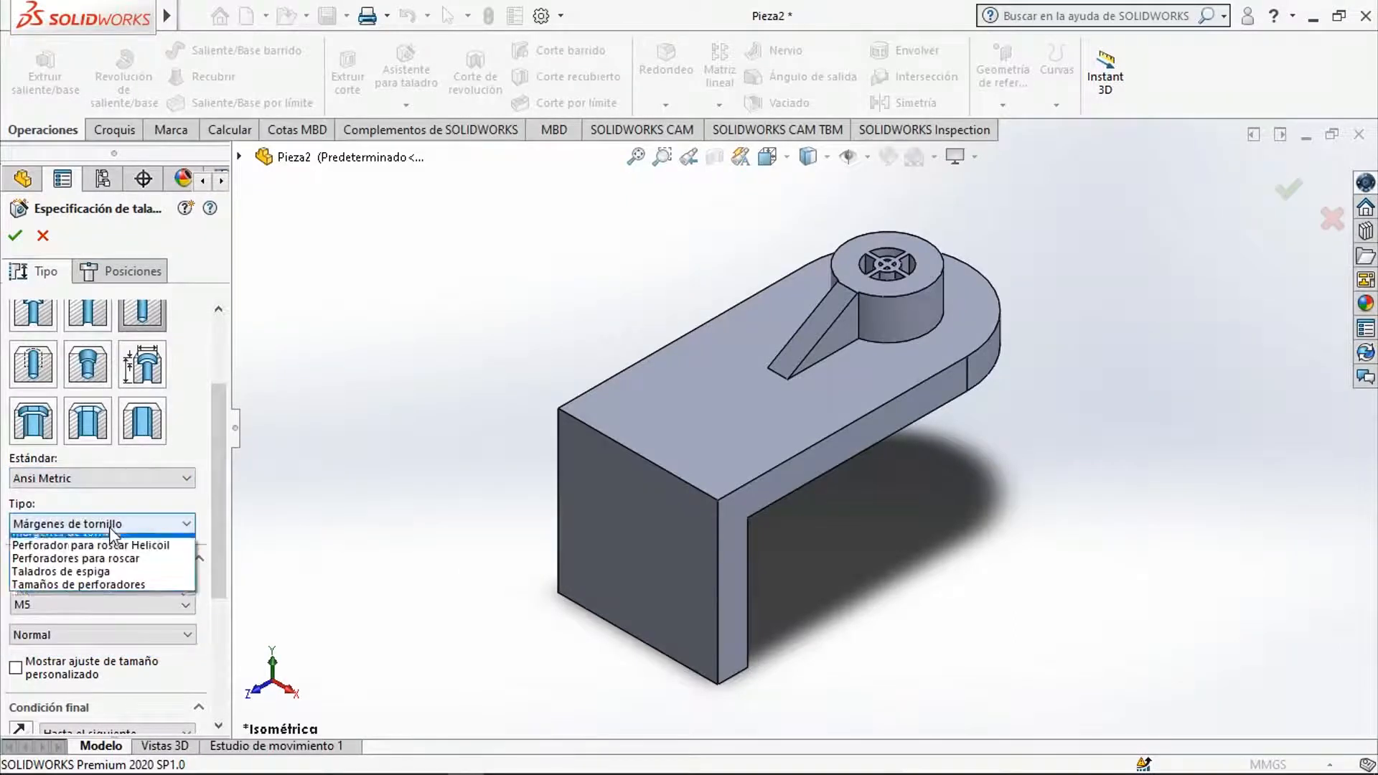
{"action": "left_click", "coordinate": [106, 593]}
Set the hole size to Ø7.0.
{"action": "left_click", "coordinate": [79, 606]}
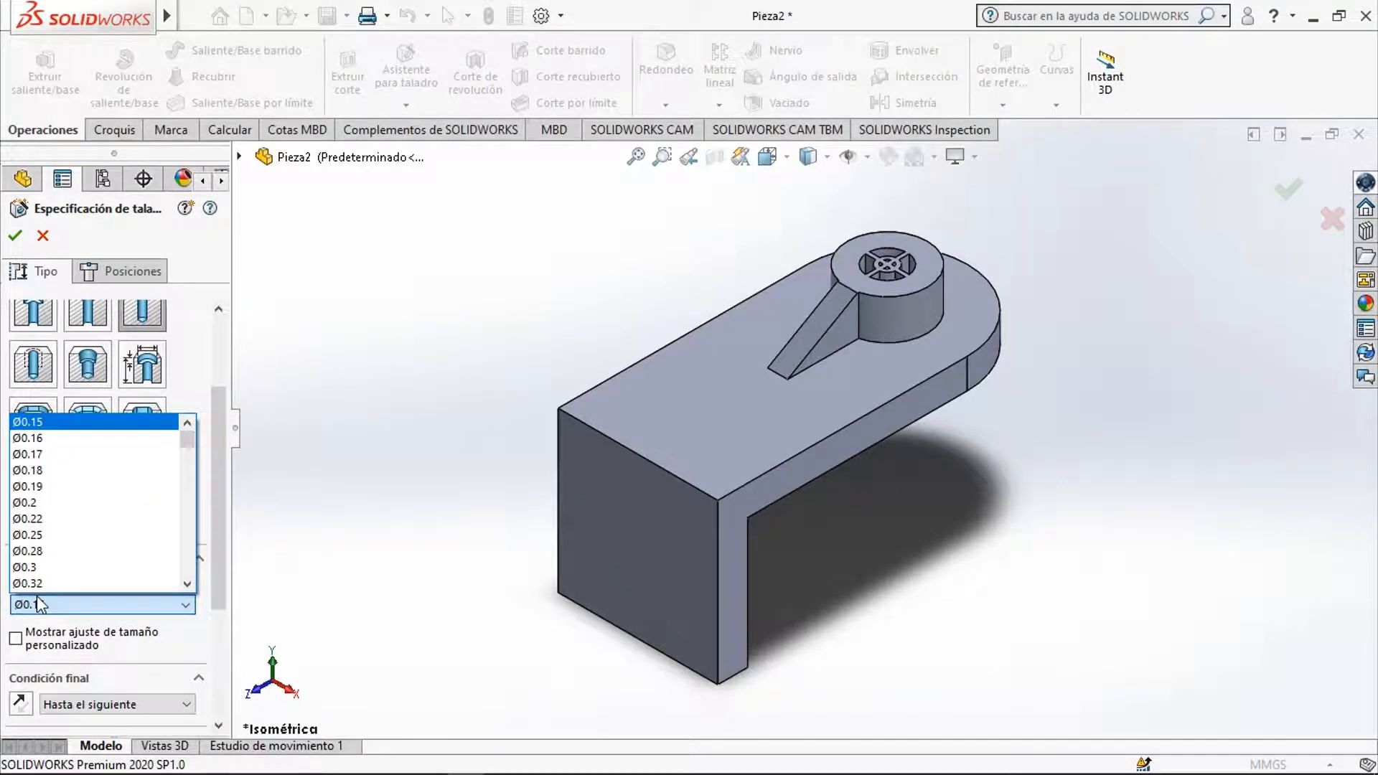
{"action": "scroll", "coordinate": [37, 596], "scroll_direction": "down", "scroll_amount": 5}
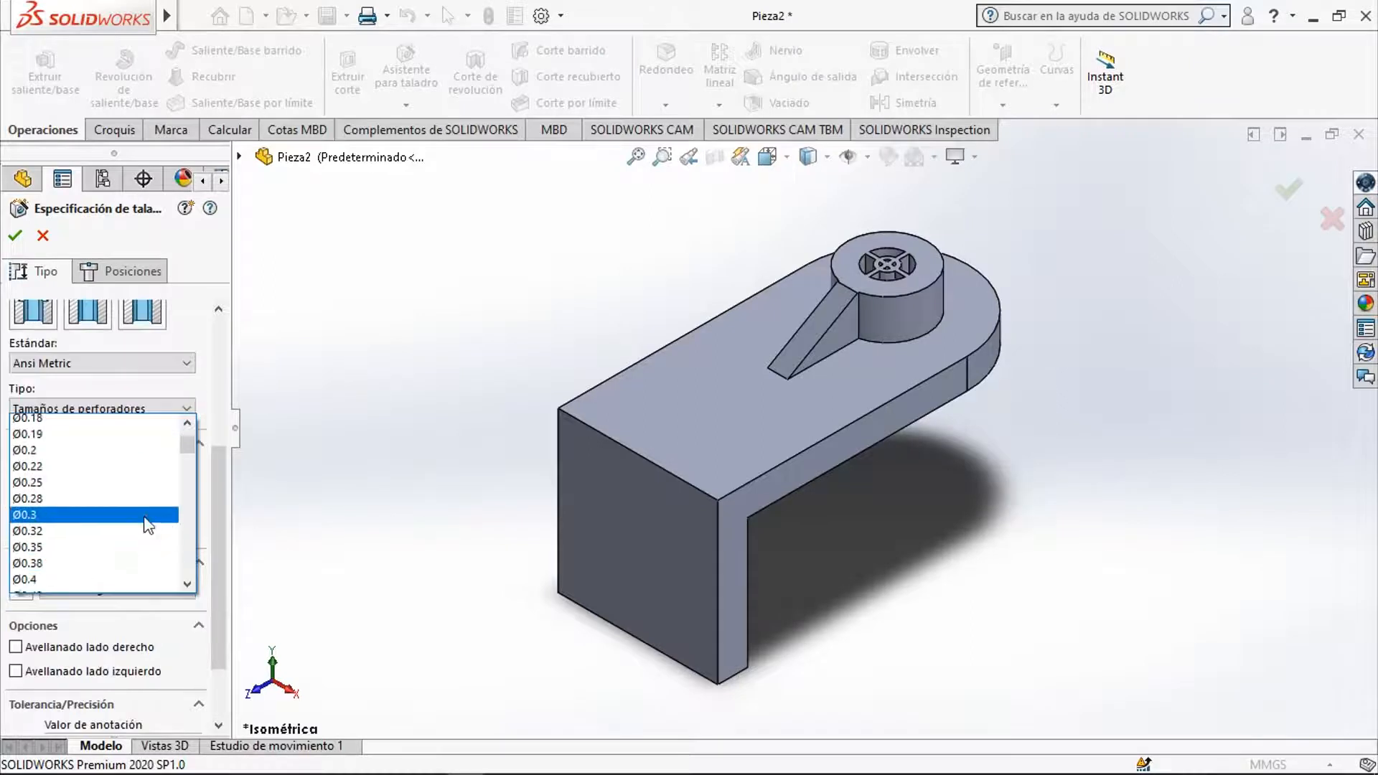
{"action": "scroll", "coordinate": [127, 518], "scroll_direction": "down", "scroll_amount": 15}
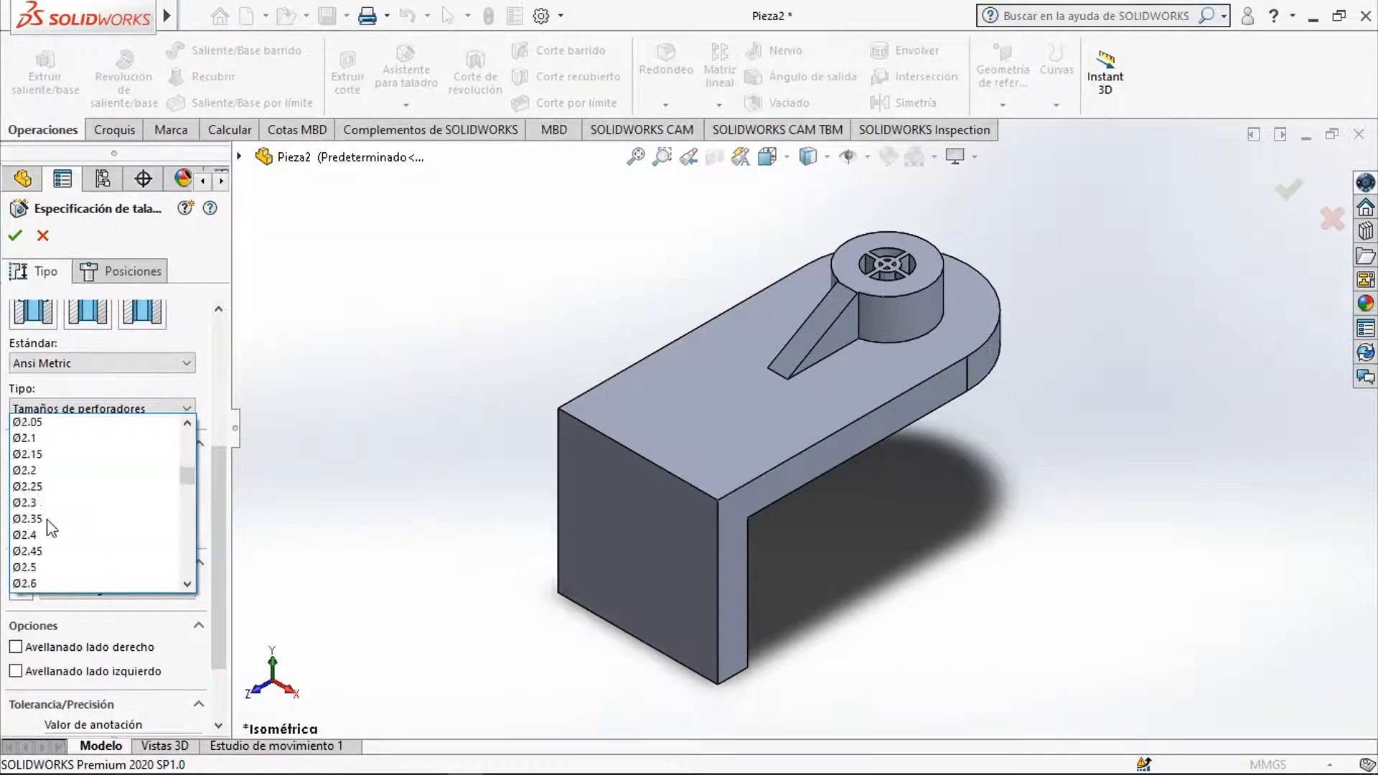
{"action": "scroll", "coordinate": [45, 534], "scroll_direction": "down", "scroll_amount": 8}
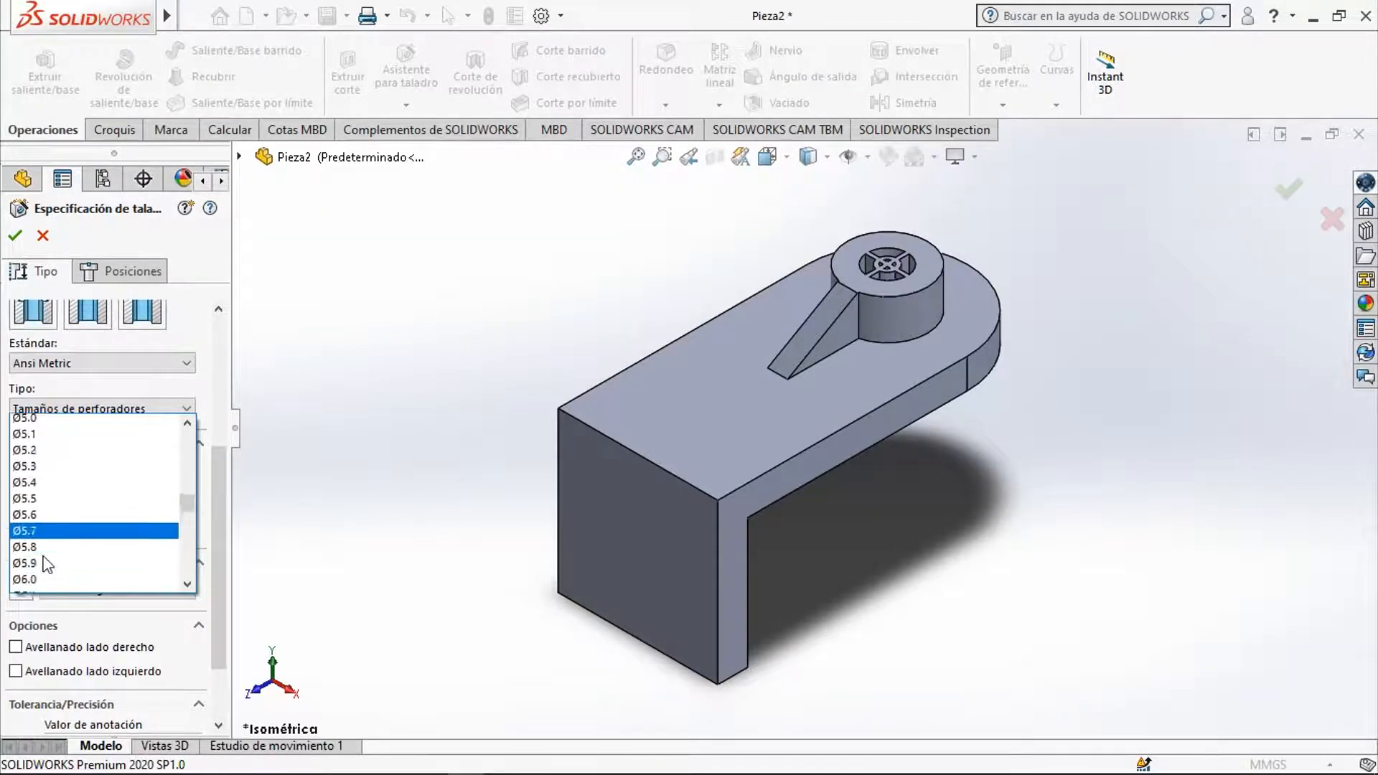
{"action": "scroll", "coordinate": [47, 562], "scroll_direction": "down", "scroll_amount": 3}
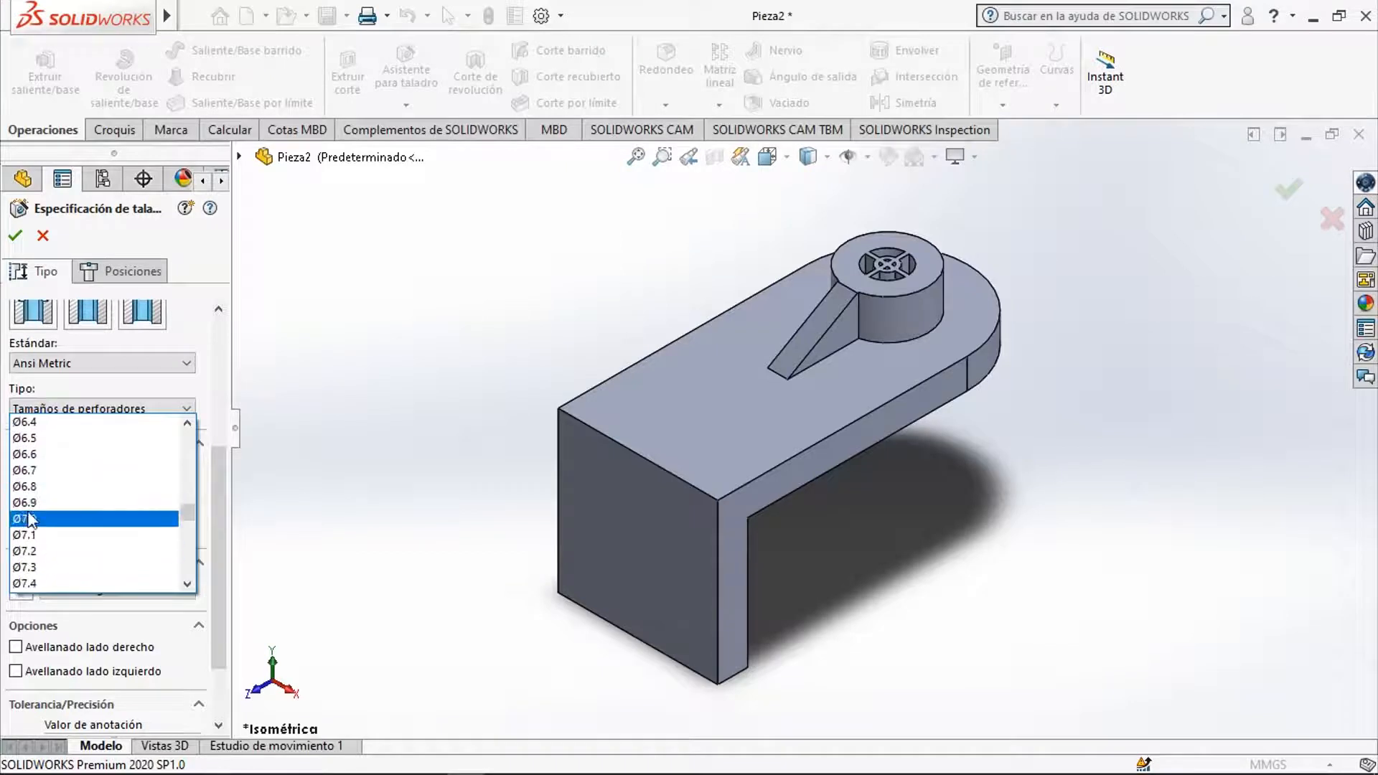
{"action": "left_click", "coordinate": [37, 519]}
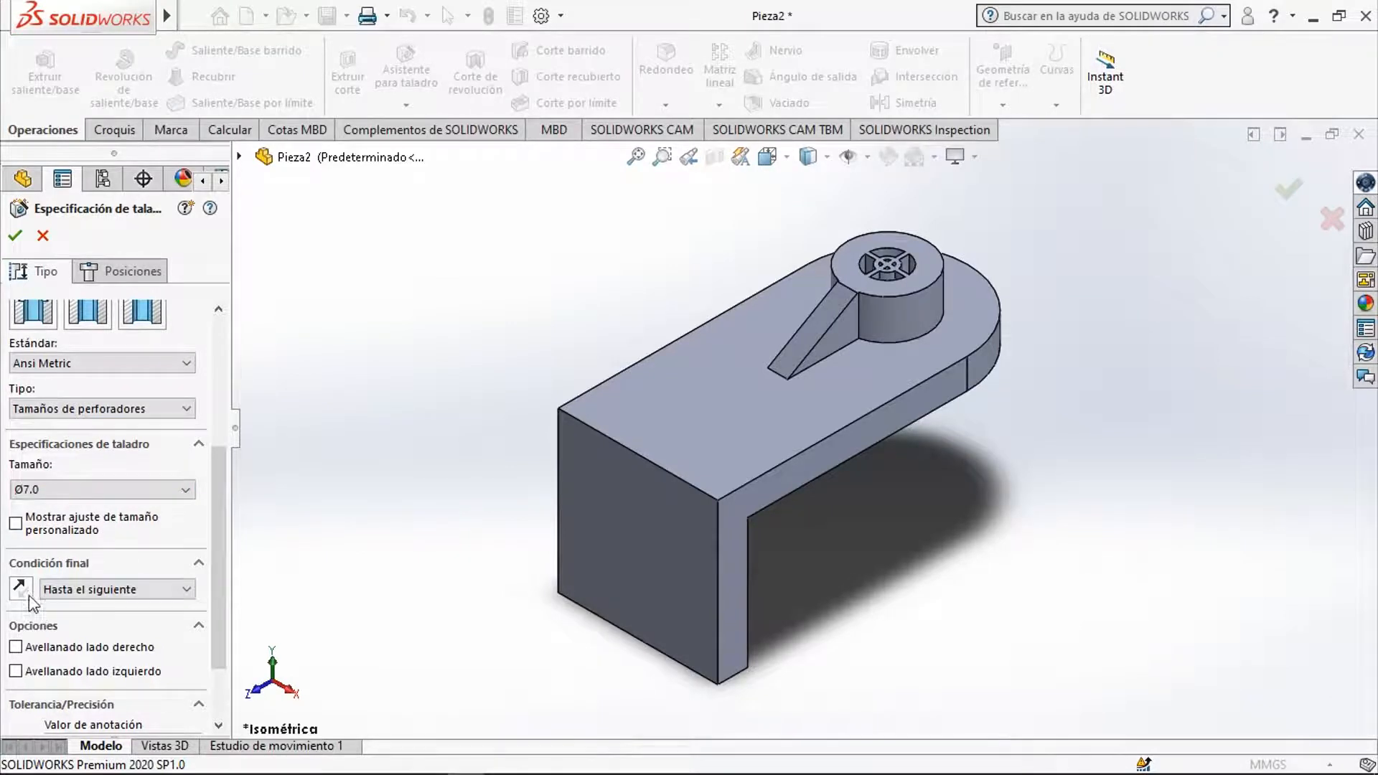
Place six holes on the bracket's top face in two roughly parallel columns of three, between the straight end and the boss rib.
{"action": "left_click", "coordinate": [134, 272]}
{"action": "left_click", "coordinate": [722, 361]}
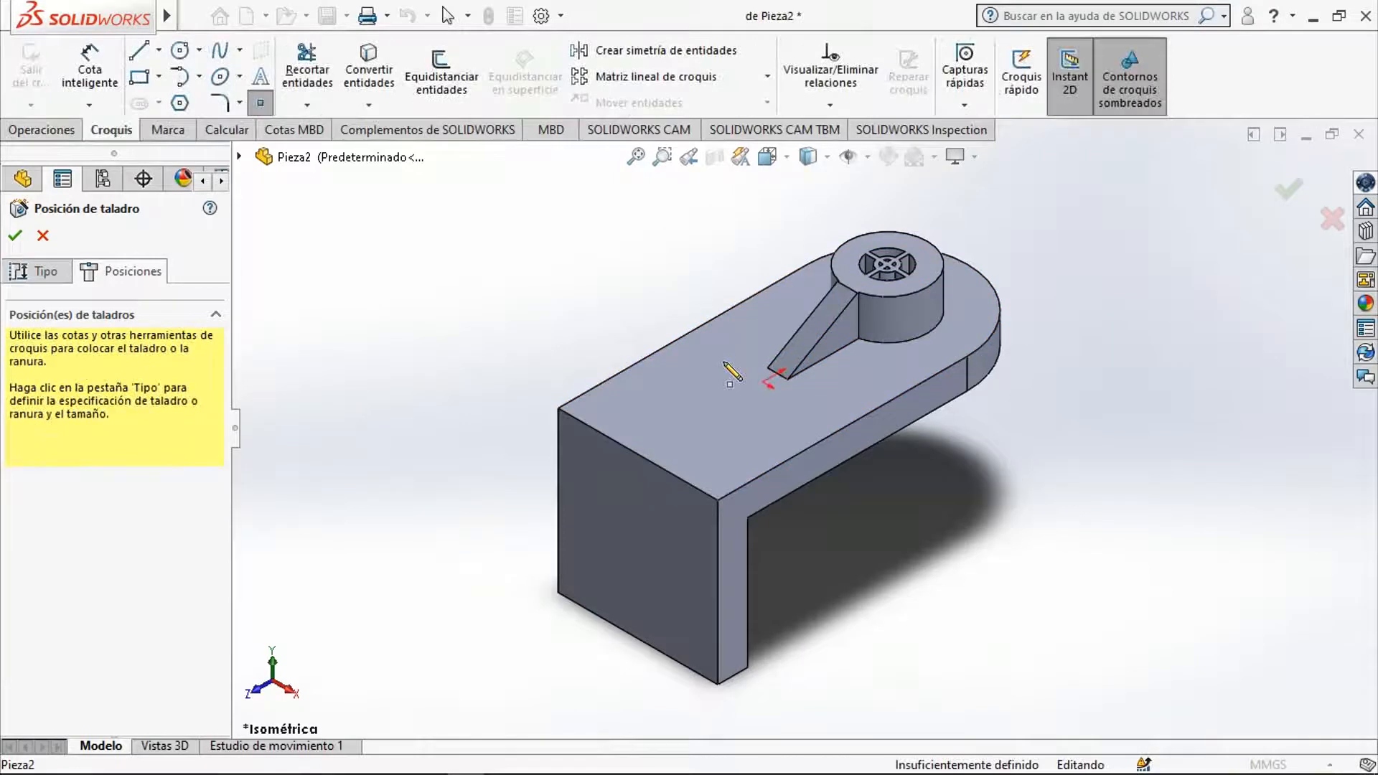
{"action": "left_click", "coordinate": [685, 379]}
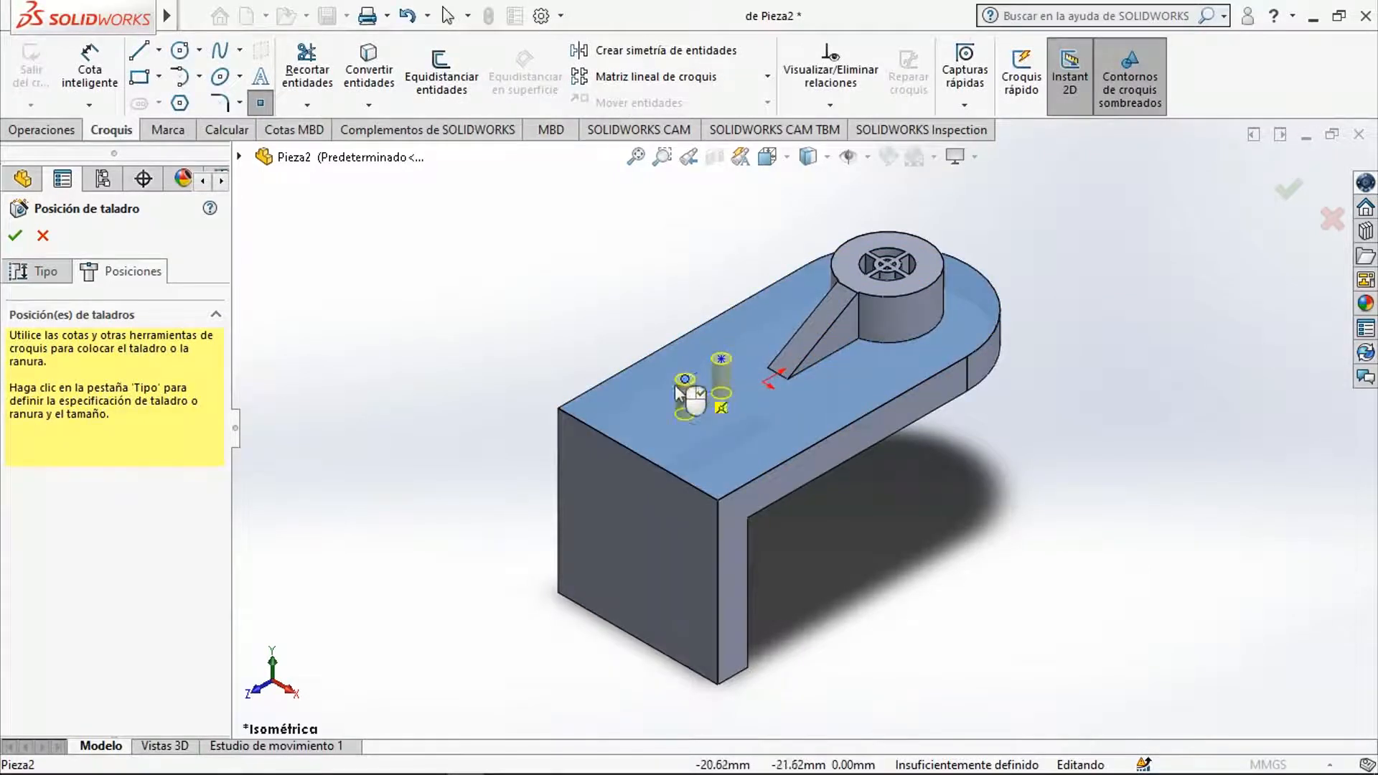
{"action": "left_click", "coordinate": [665, 420]}
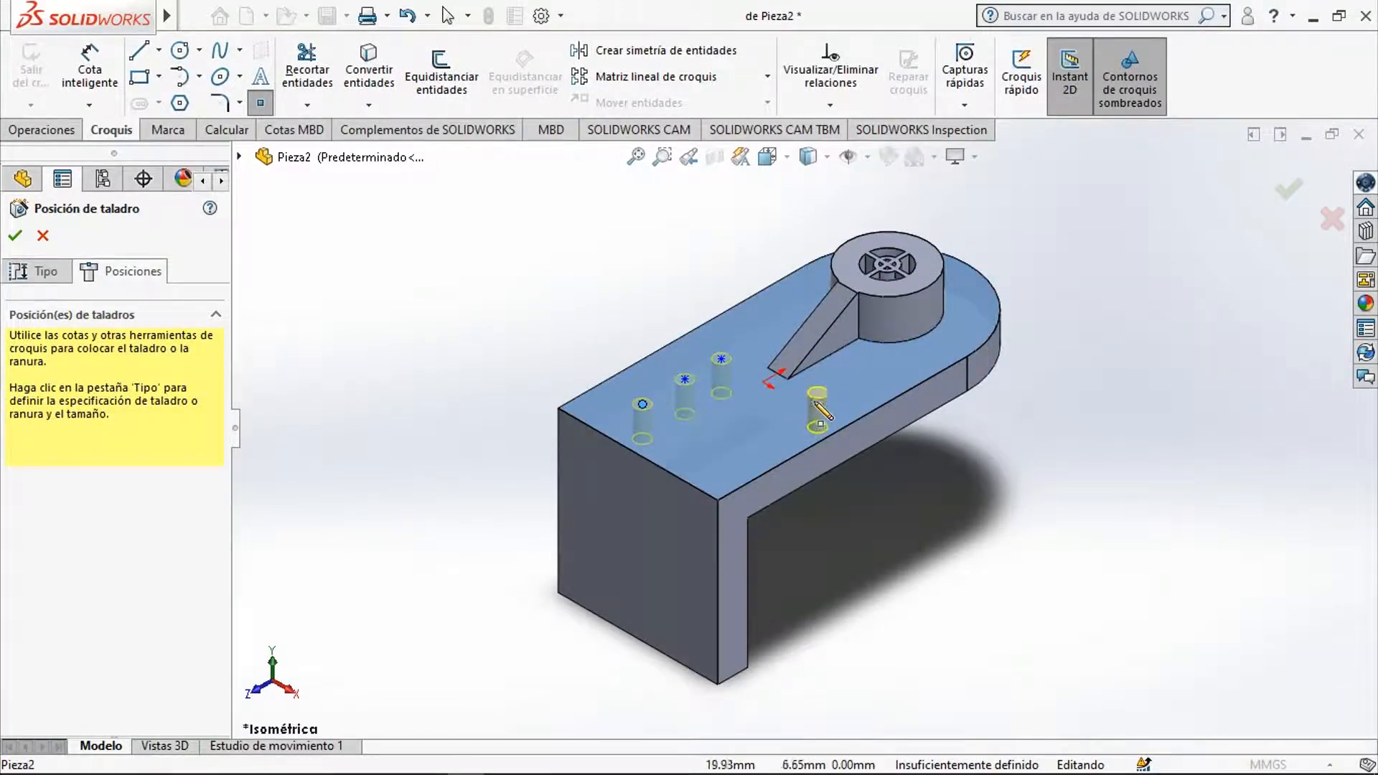
{"action": "left_click", "coordinate": [761, 433]}
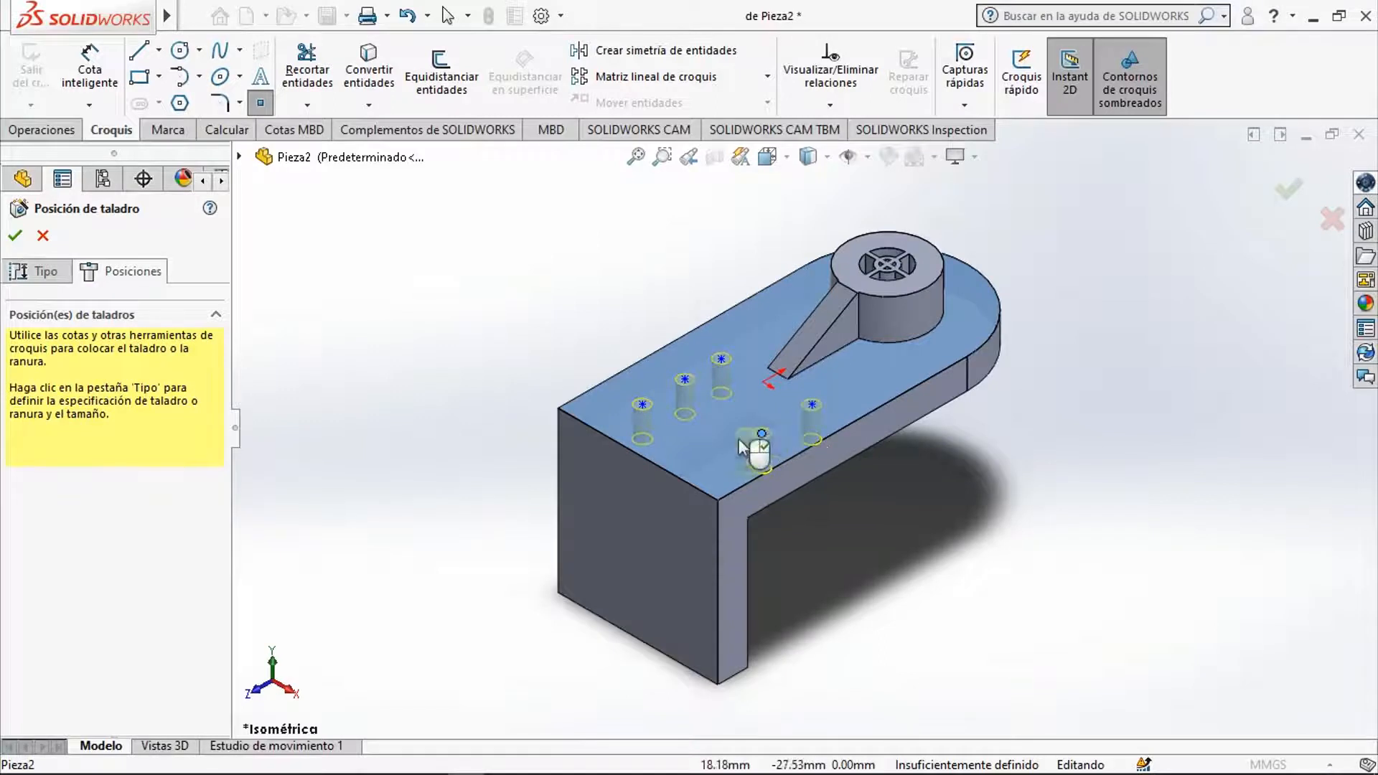
{"action": "left_click", "coordinate": [716, 459]}
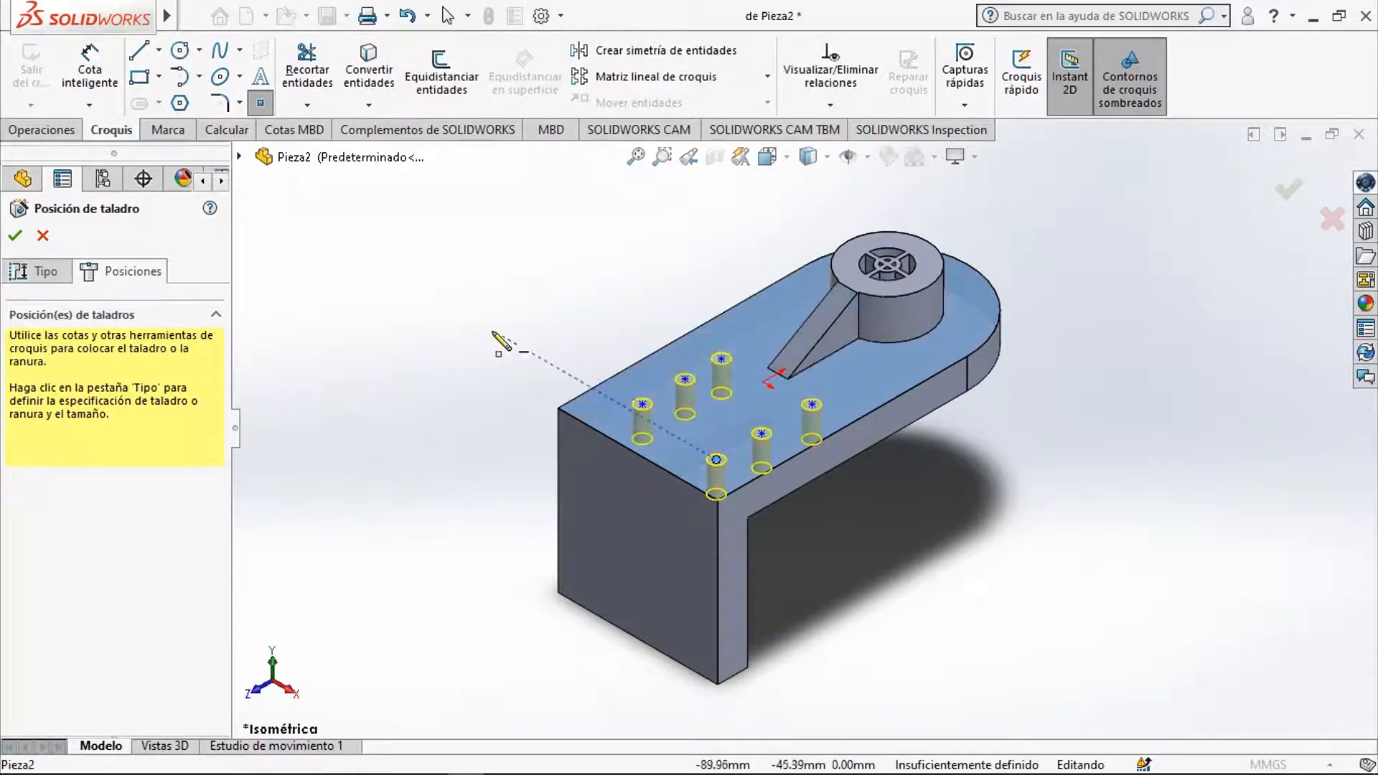
{"action": "key", "text": "Escape"}
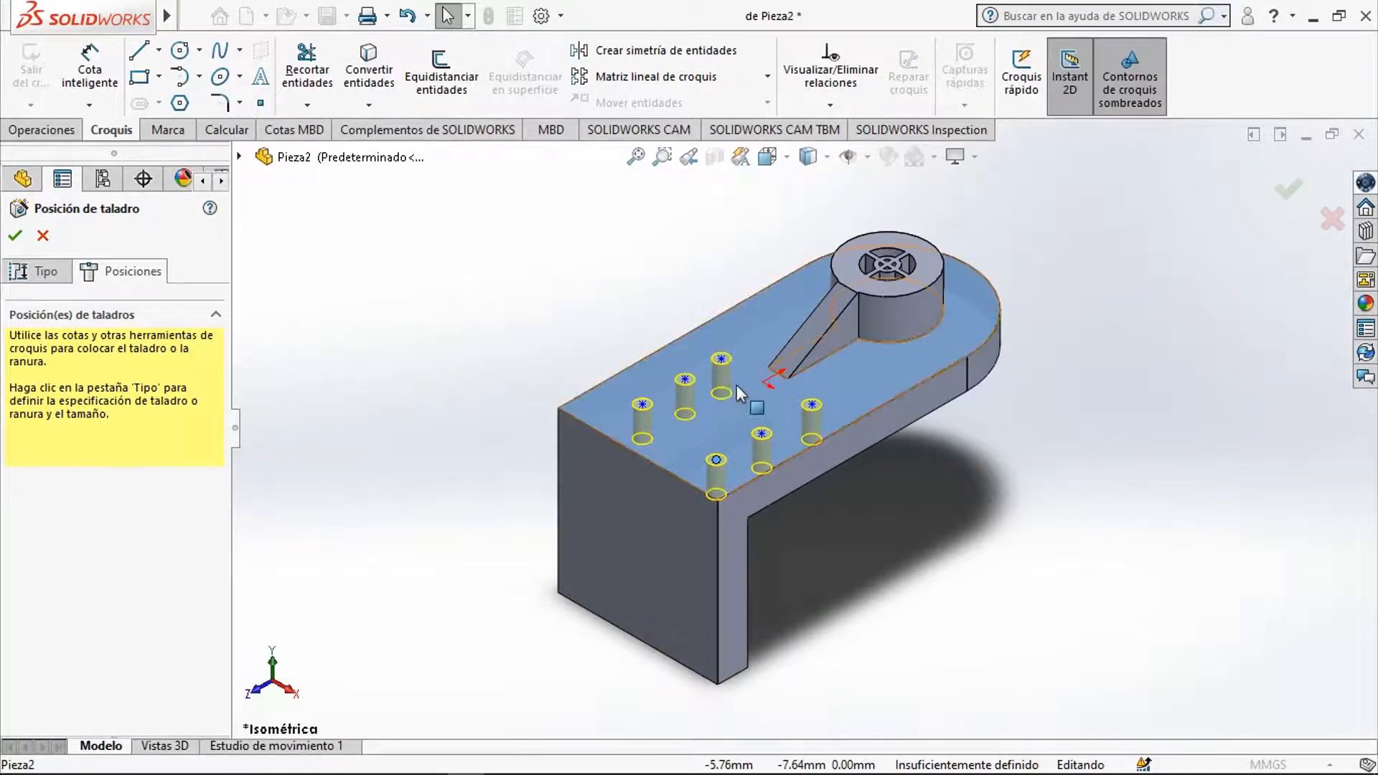
In the top view, dimension the lower-left hole 20 mm horizontally from the plate's left side edge.
{"action": "key", "text": "ctrl+5"}
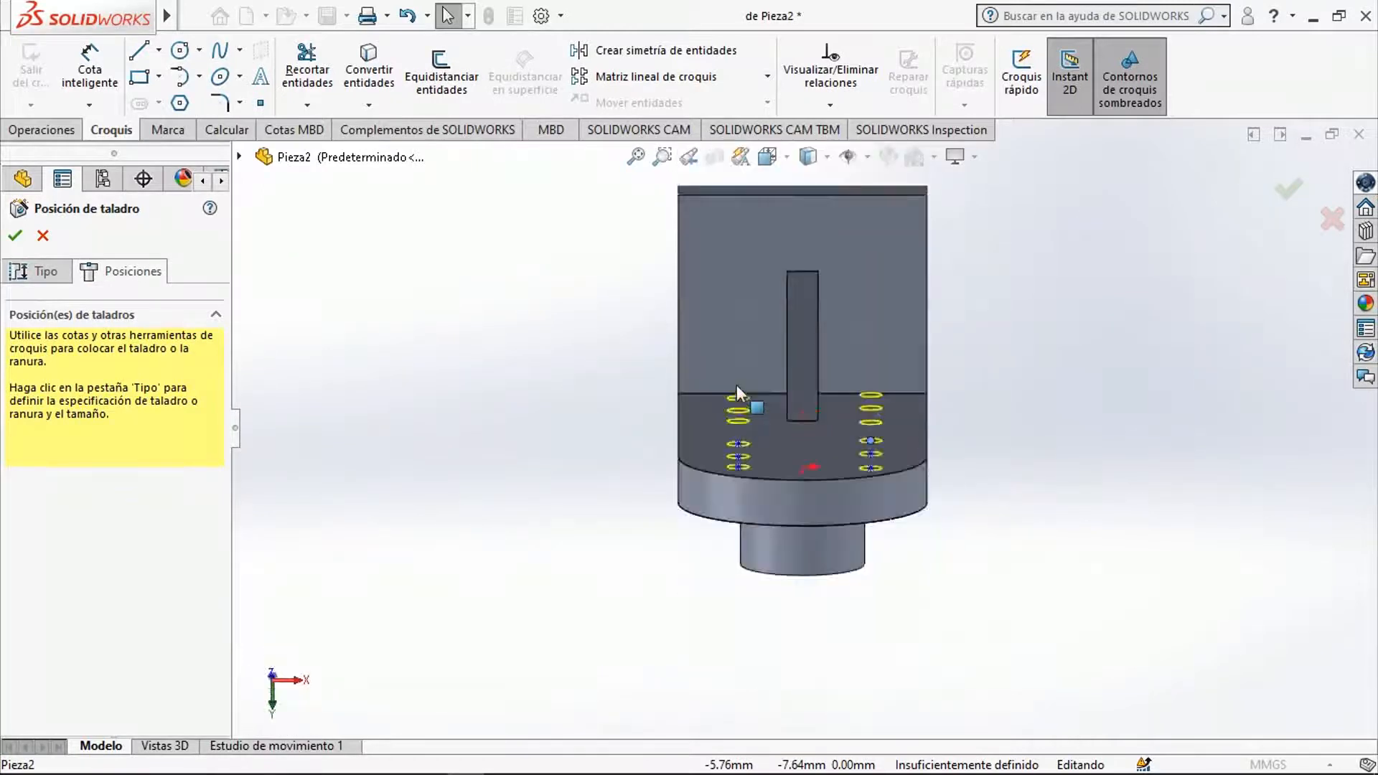
{"action": "scroll", "coordinate": [854, 545], "scroll_direction": "down", "scroll_amount": 2}
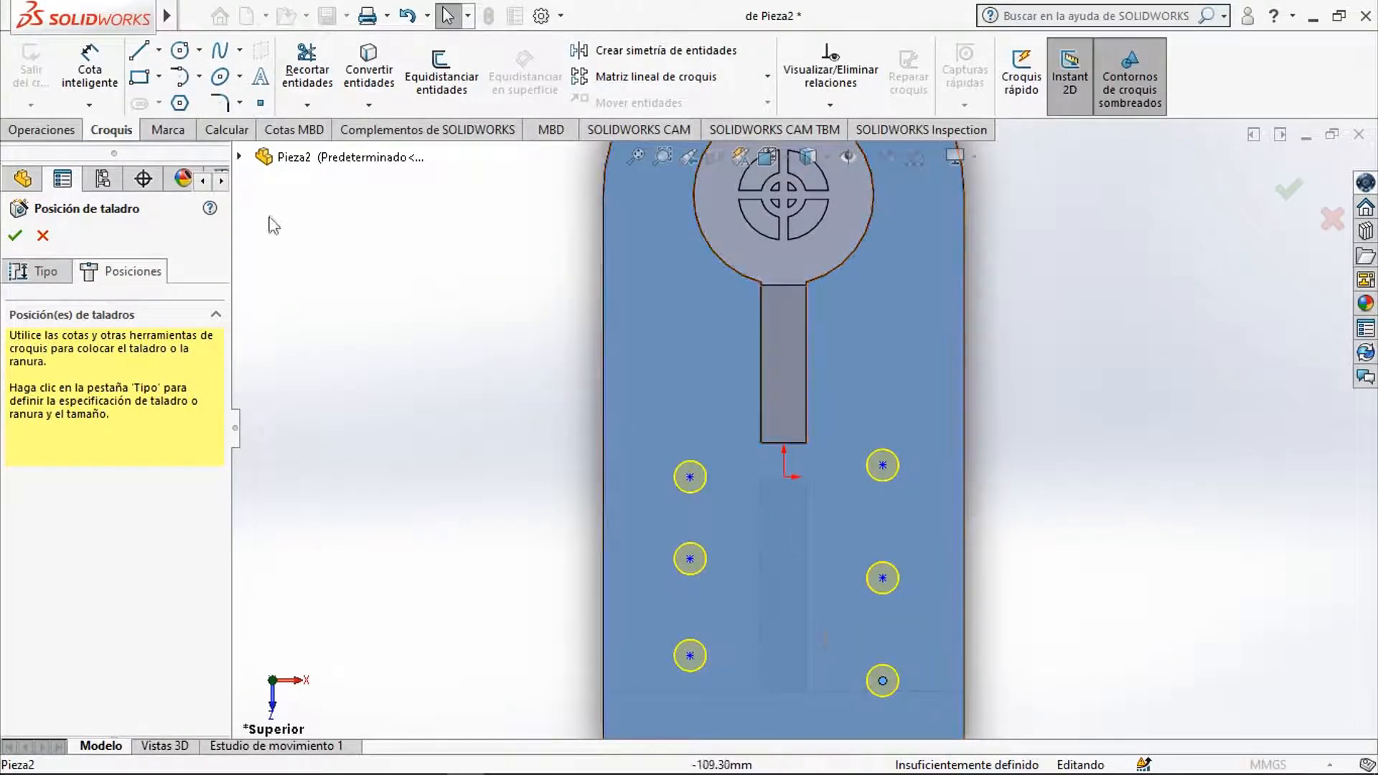
{"action": "left_click", "coordinate": [100, 65]}
{"action": "scroll", "coordinate": [698, 671], "scroll_direction": "up", "scroll_amount": 1}
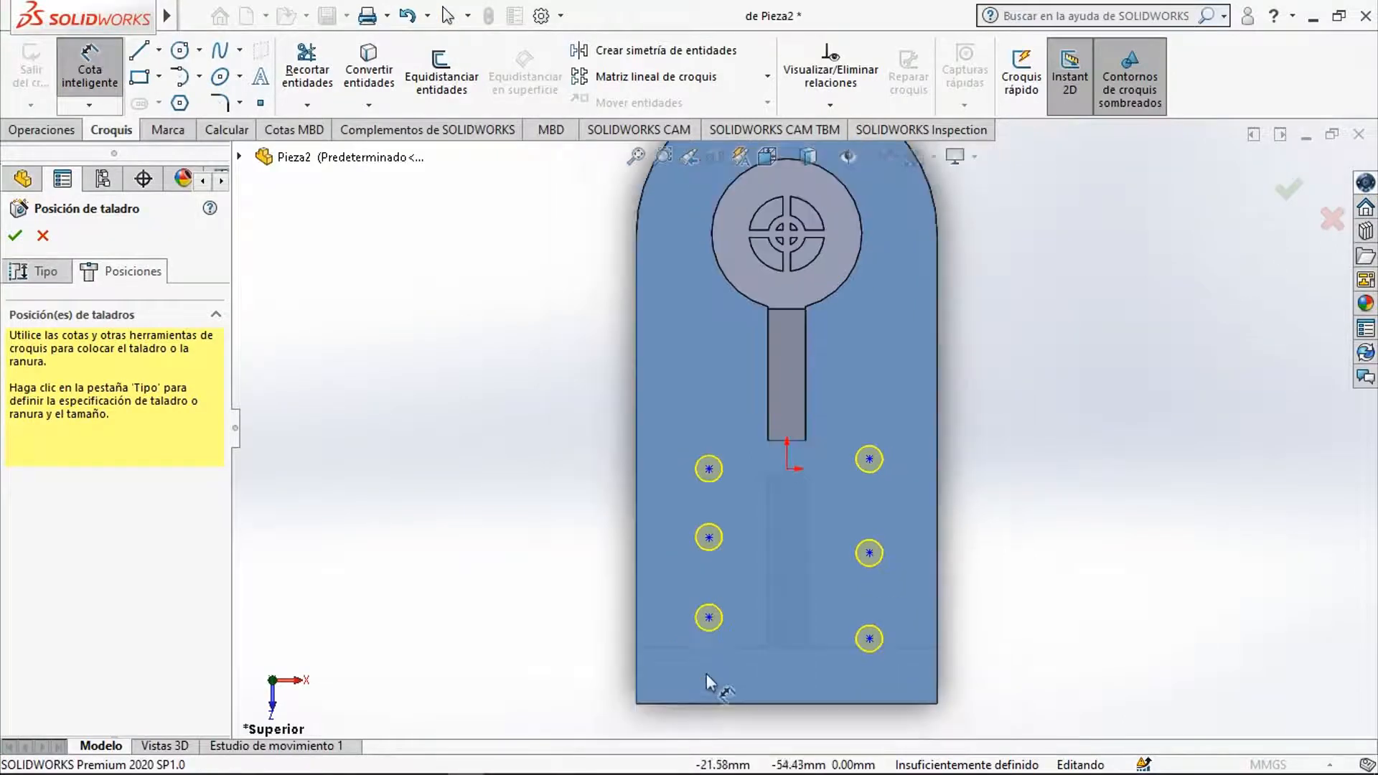
{"action": "scroll", "coordinate": [712, 688], "scroll_direction": "down", "scroll_amount": 1}
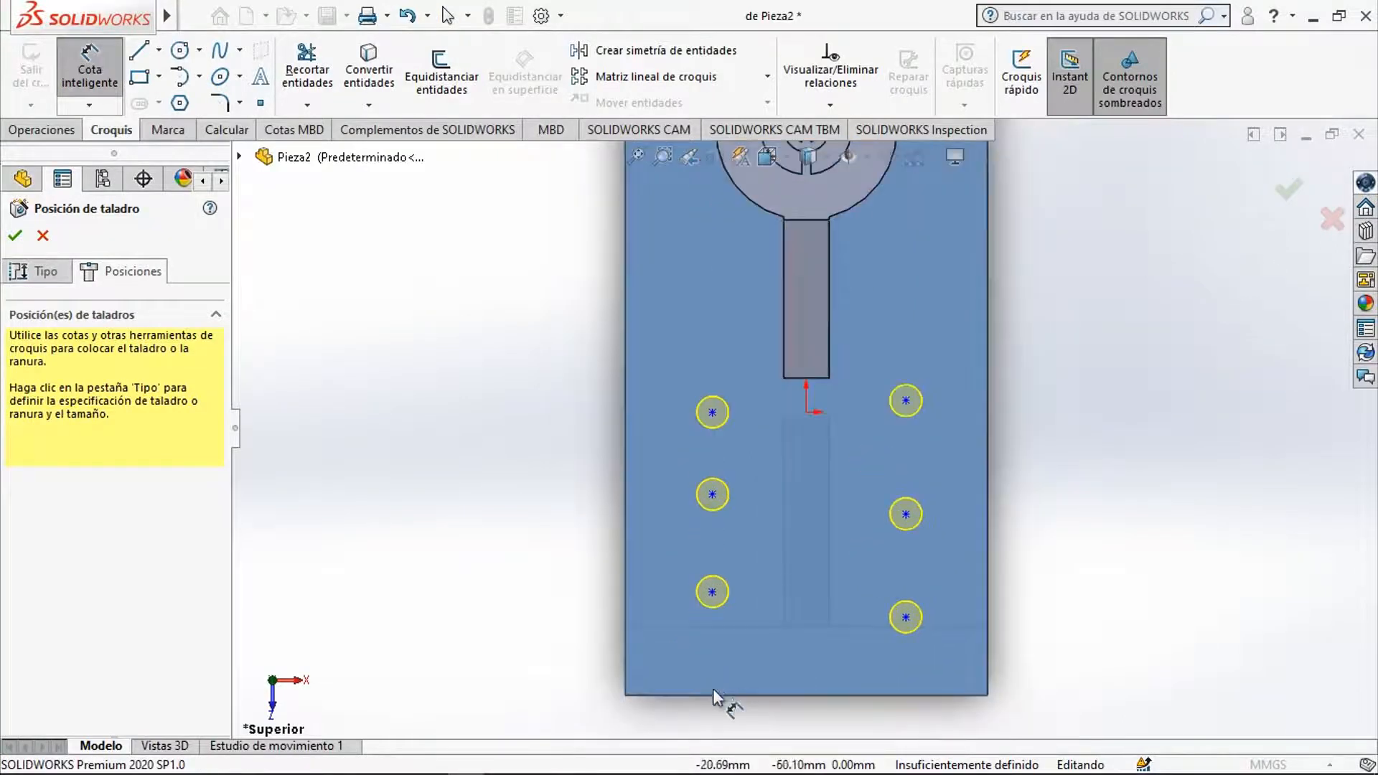
{"action": "left_click", "coordinate": [712, 592]}
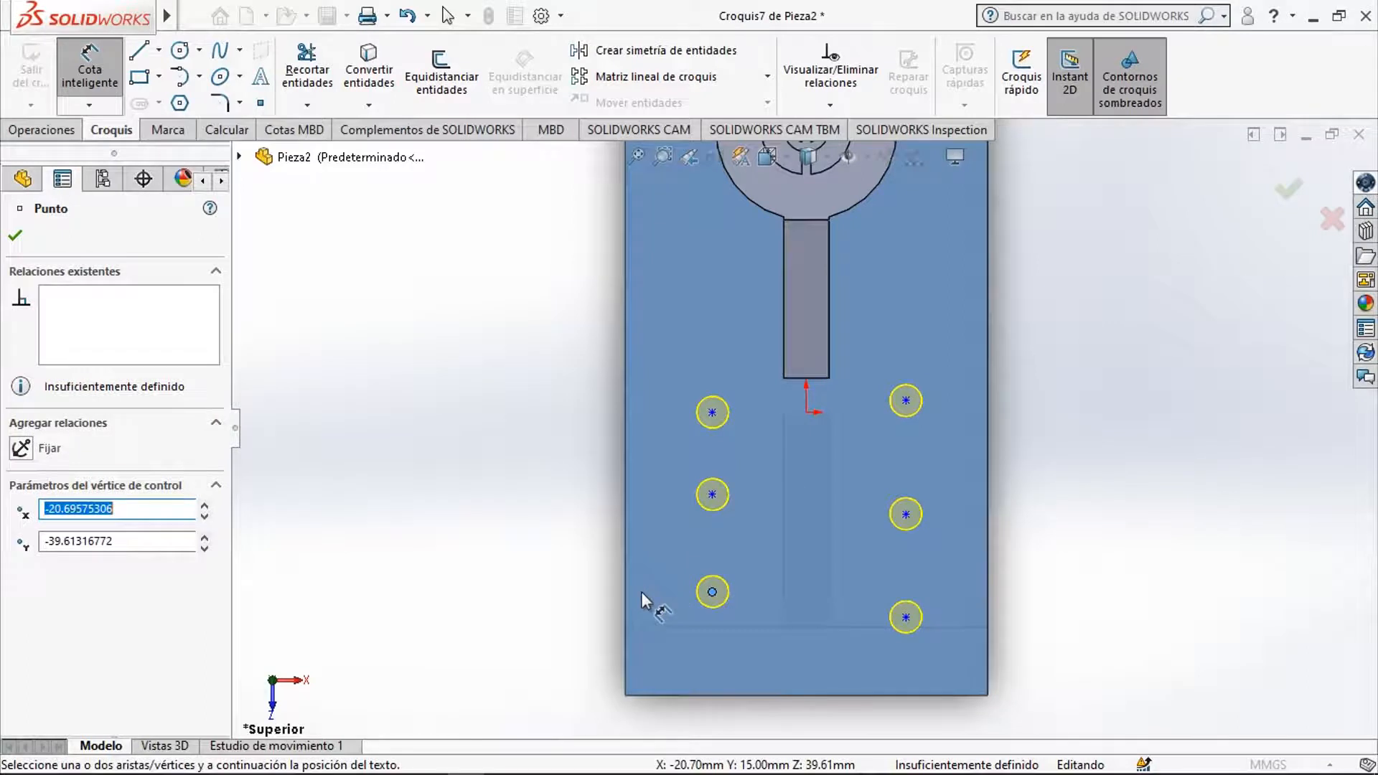
{"action": "left_click", "coordinate": [624, 588]}
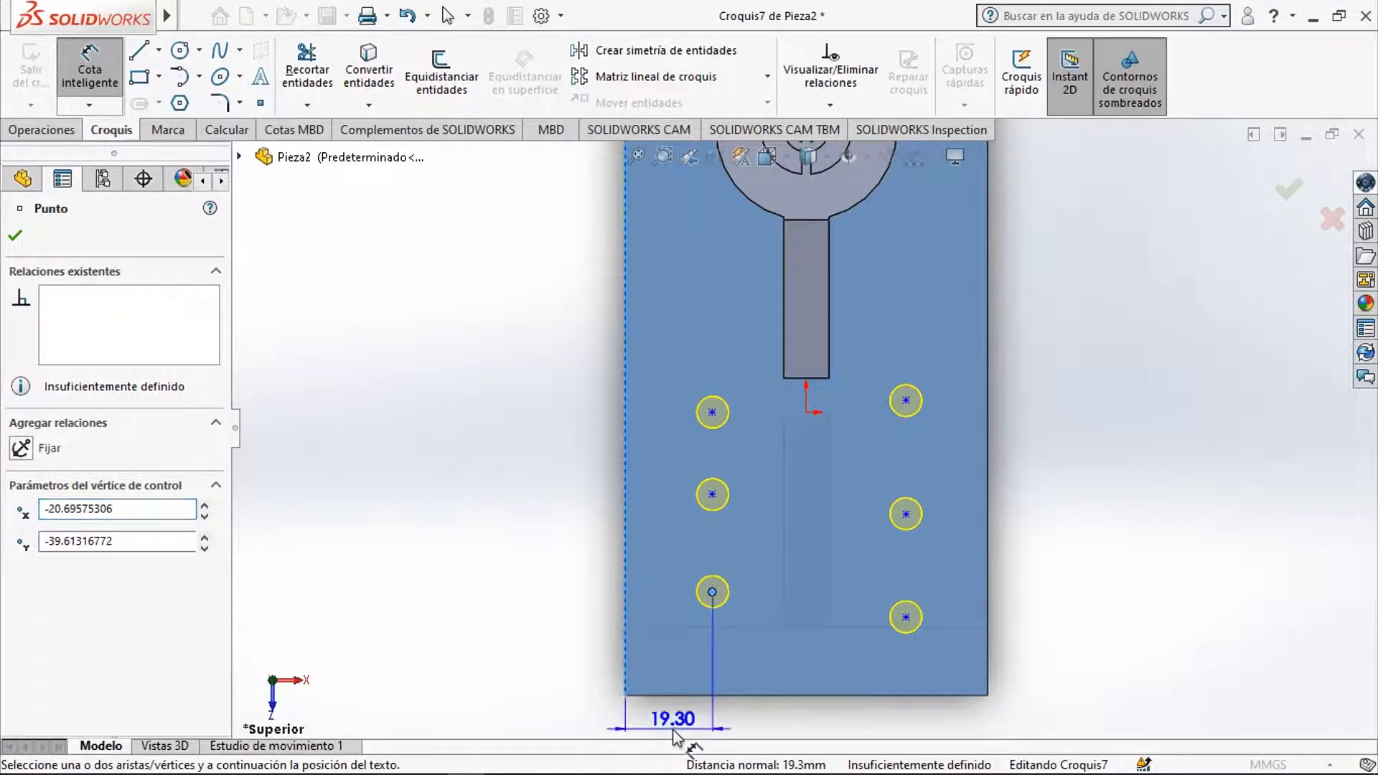
{"action": "key", "text": "z"}
{"action": "left_click", "coordinate": [683, 688]}
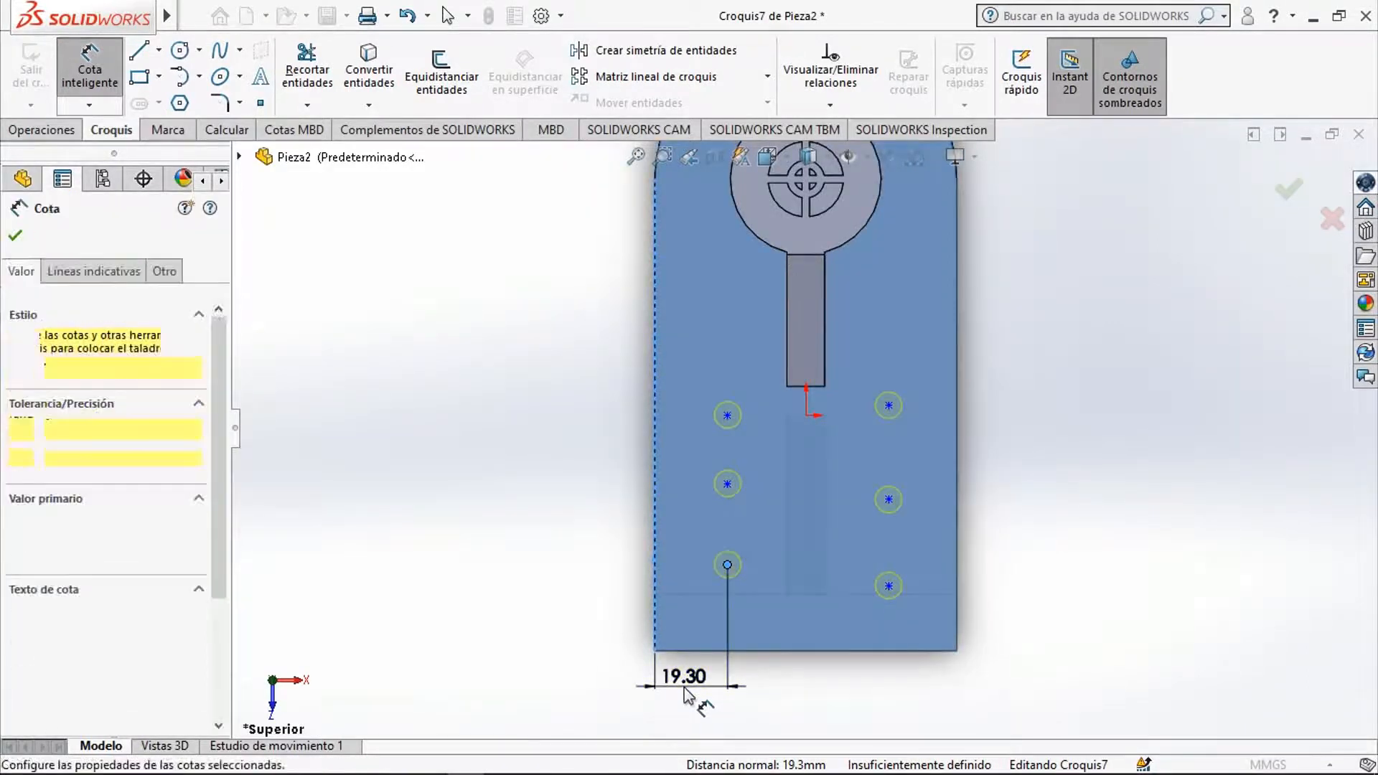
{"action": "type", "text": "25"}
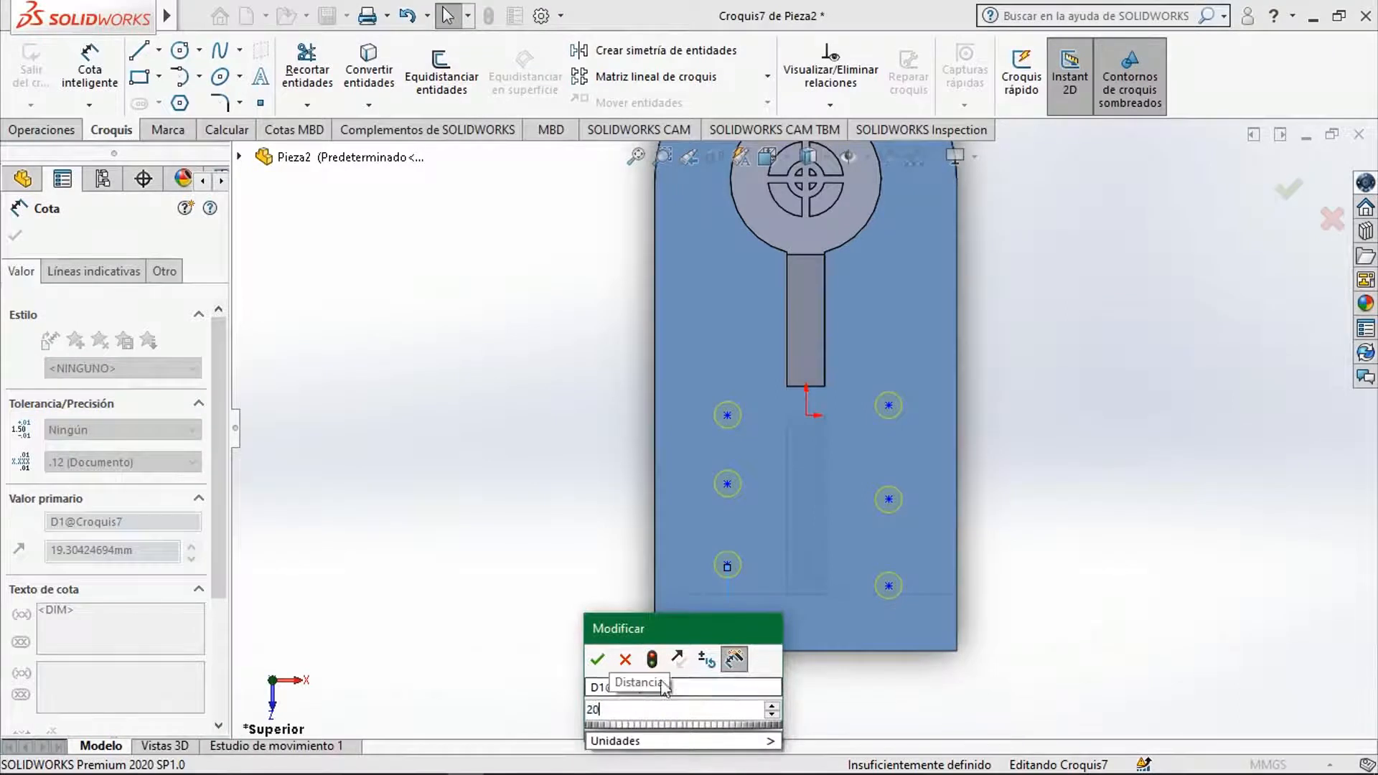
{"action": "key", "text": "Escape"}
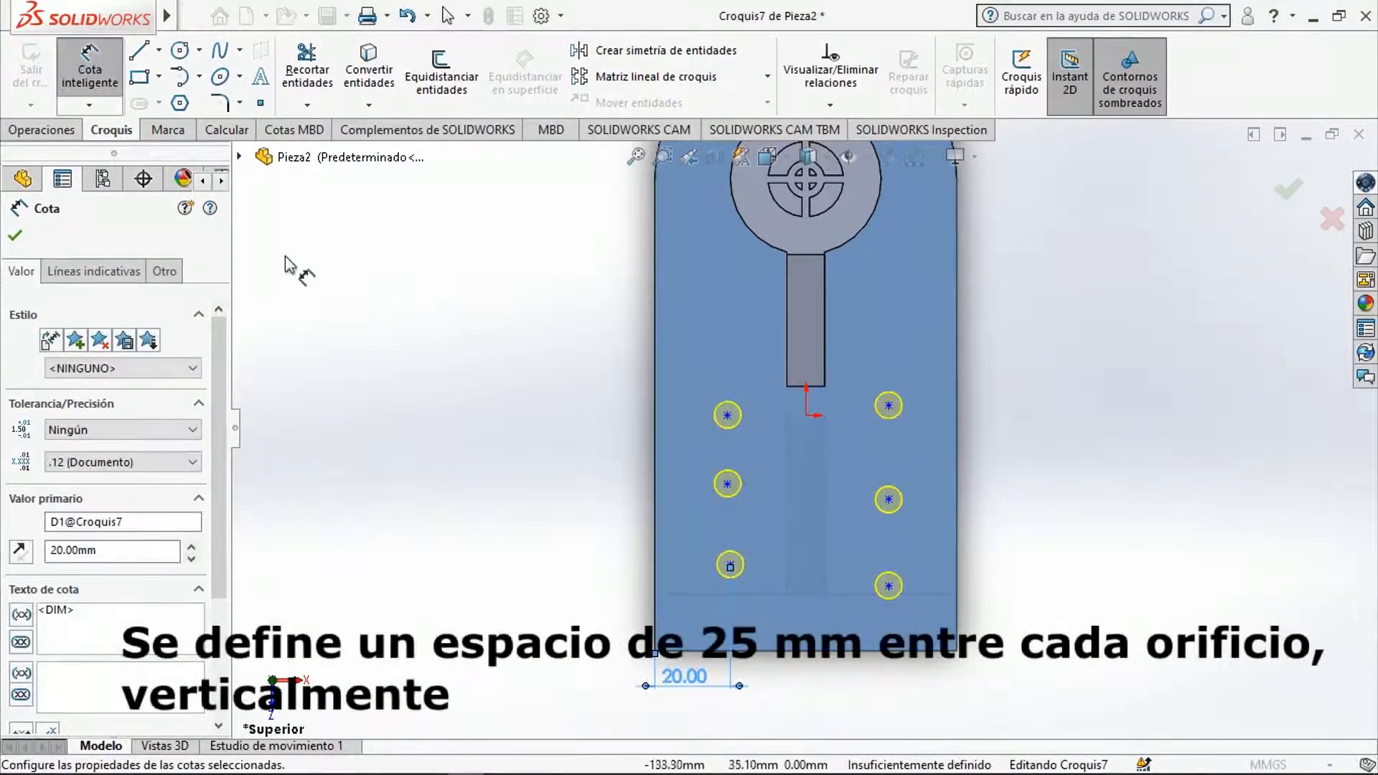
{"action": "left_click", "coordinate": [94, 60]}
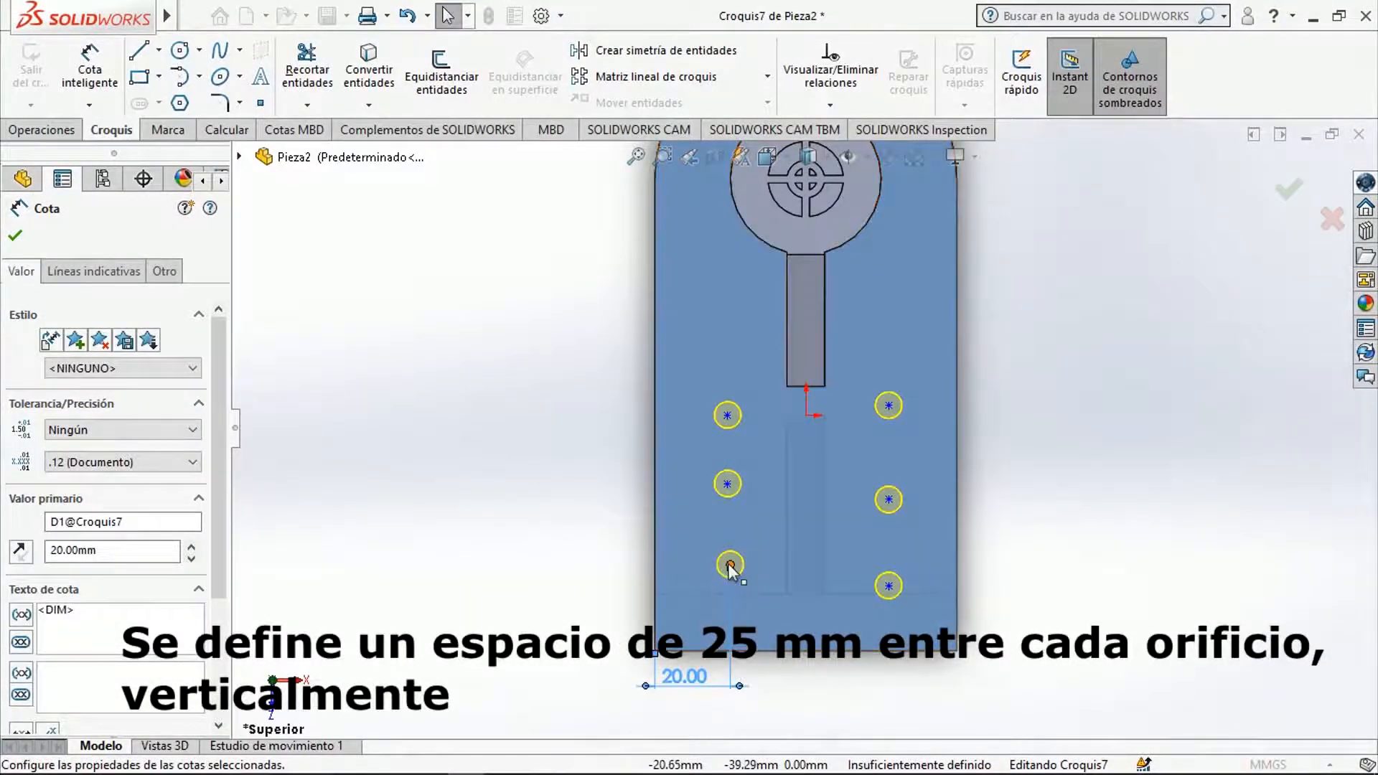
{"action": "left_click", "coordinate": [730, 565]}
{"action": "left_click", "coordinate": [609, 623]}
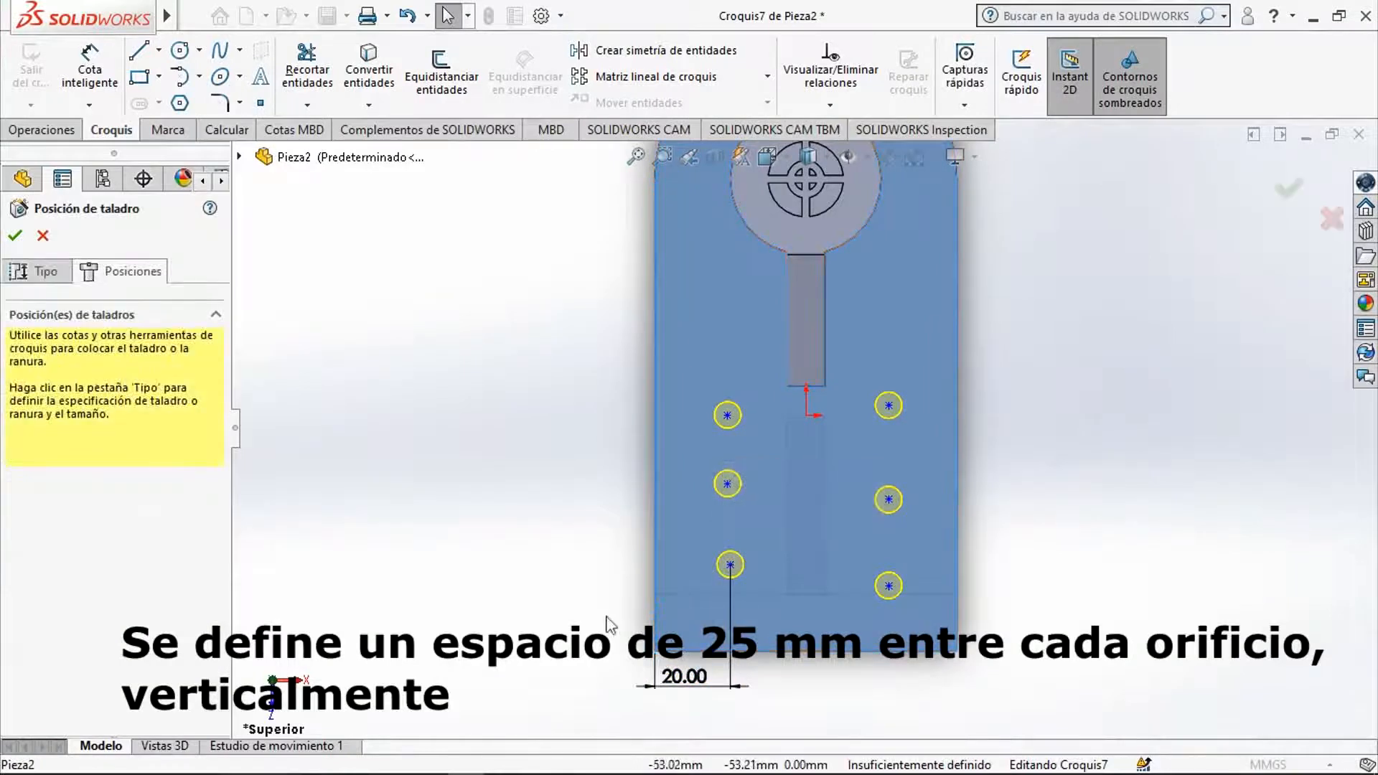
Dimension the lower-left hole 25 mm vertically from the plate's straight end edge.
{"action": "left_click", "coordinate": [79, 72]}
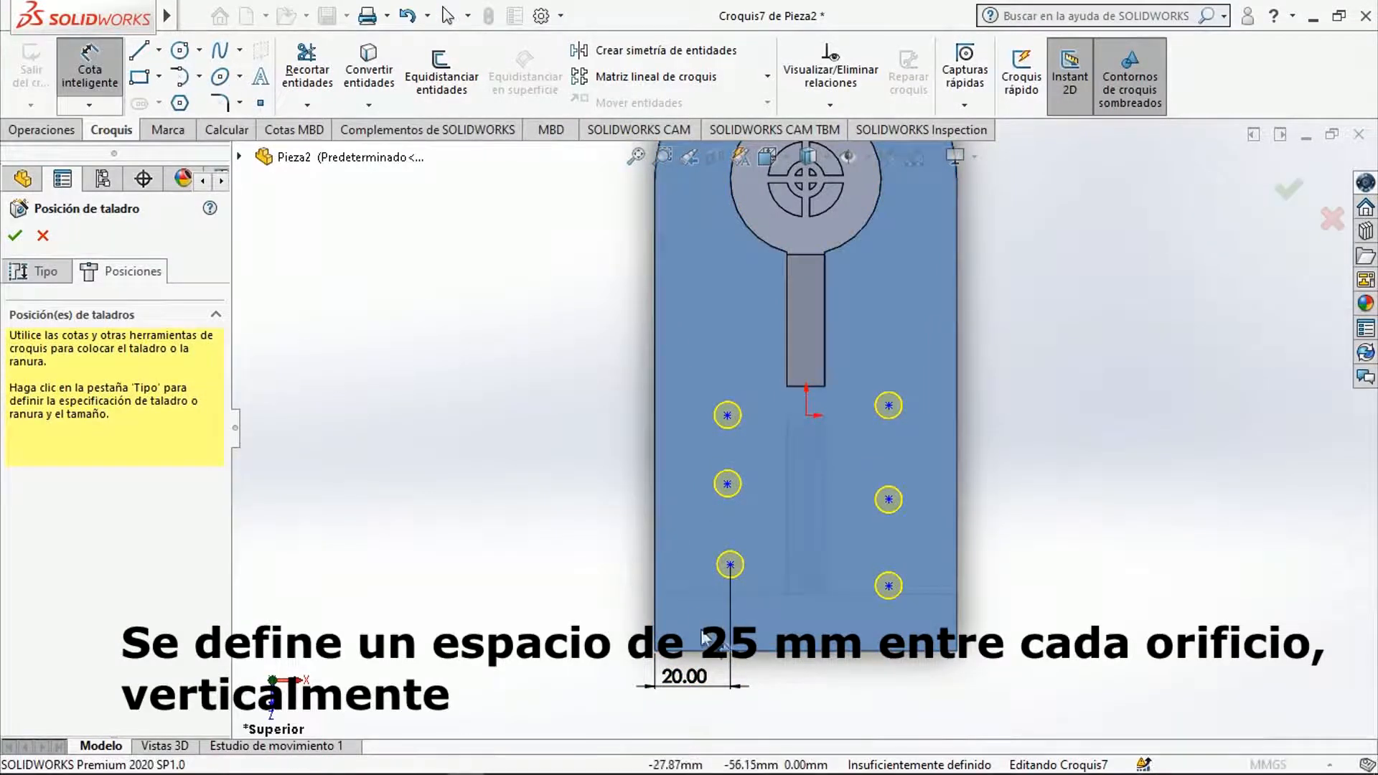
{"action": "left_click", "coordinate": [707, 653]}
{"action": "left_click", "coordinate": [730, 565]}
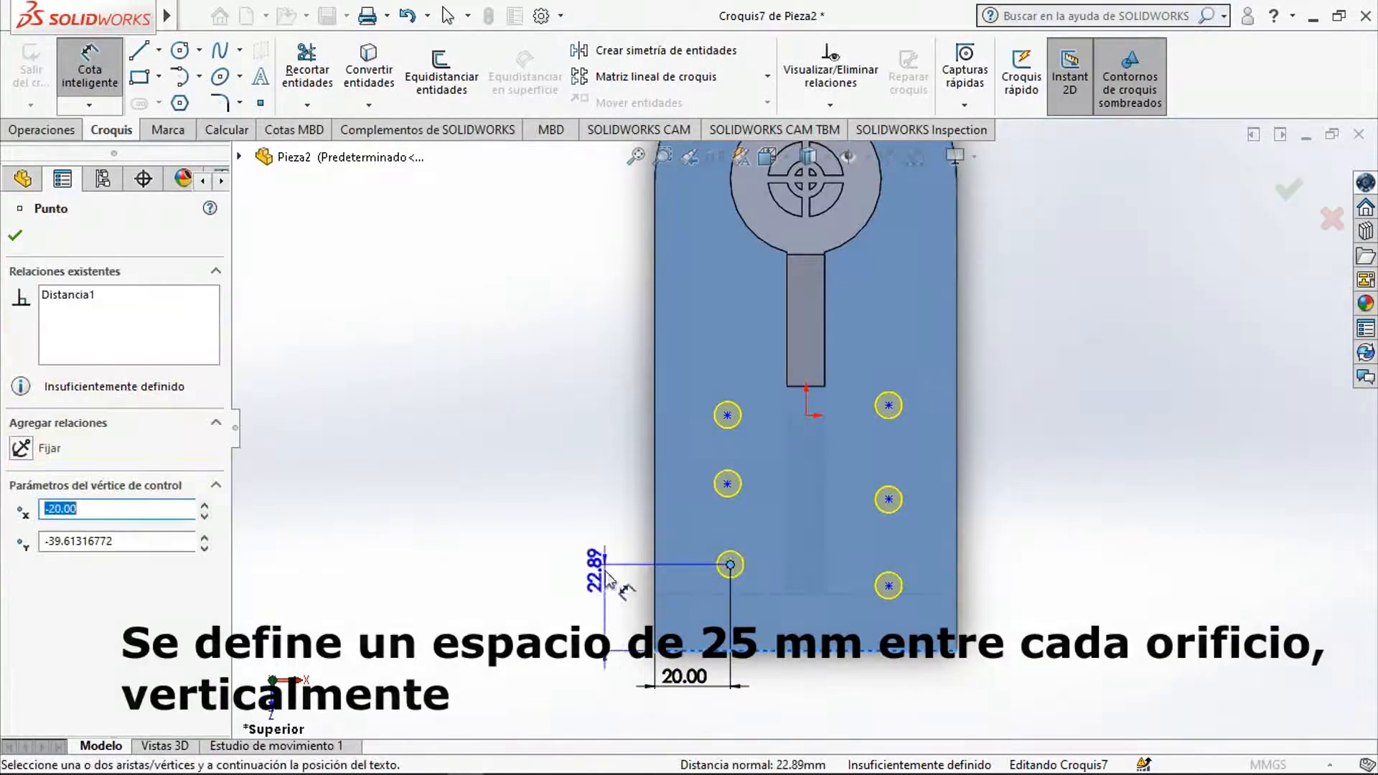
{"action": "left_click", "coordinate": [567, 613]}
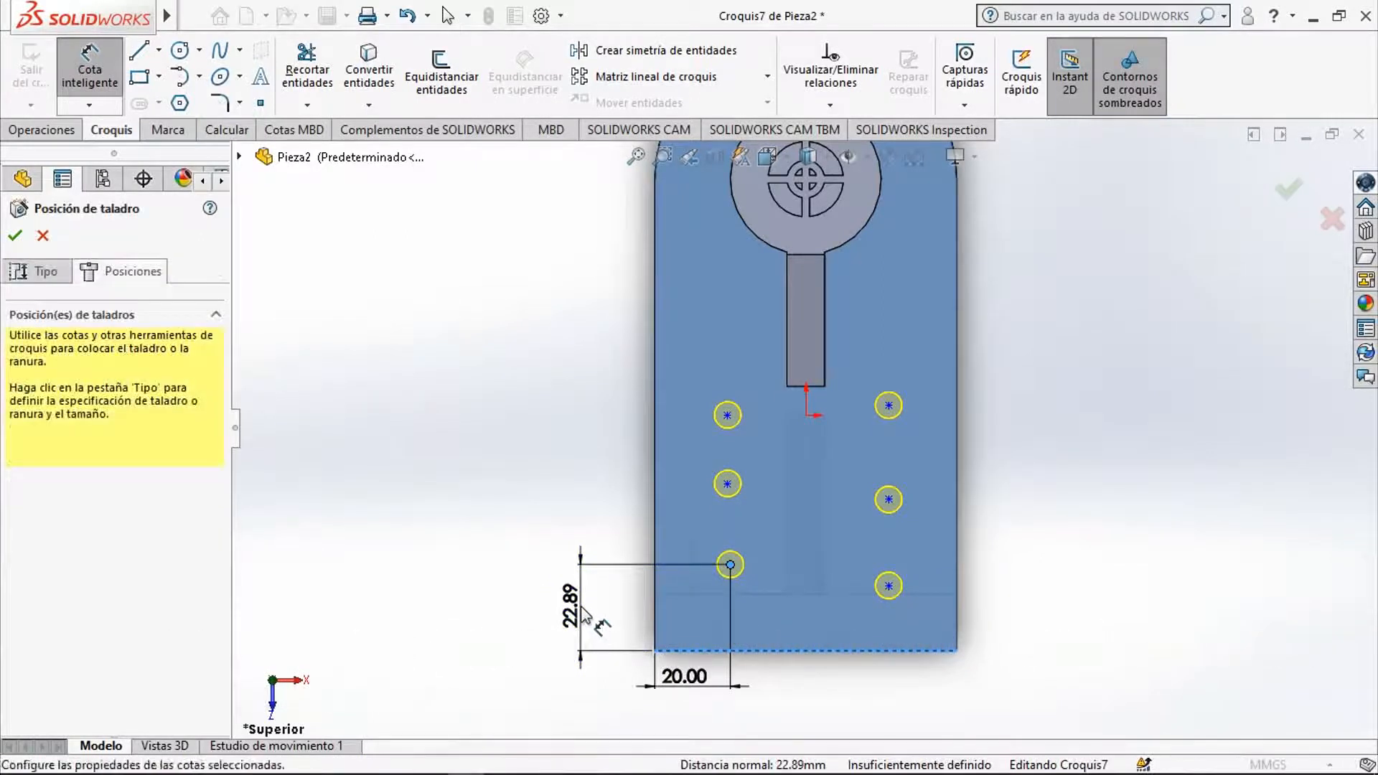
{"action": "type", "text": "25"}
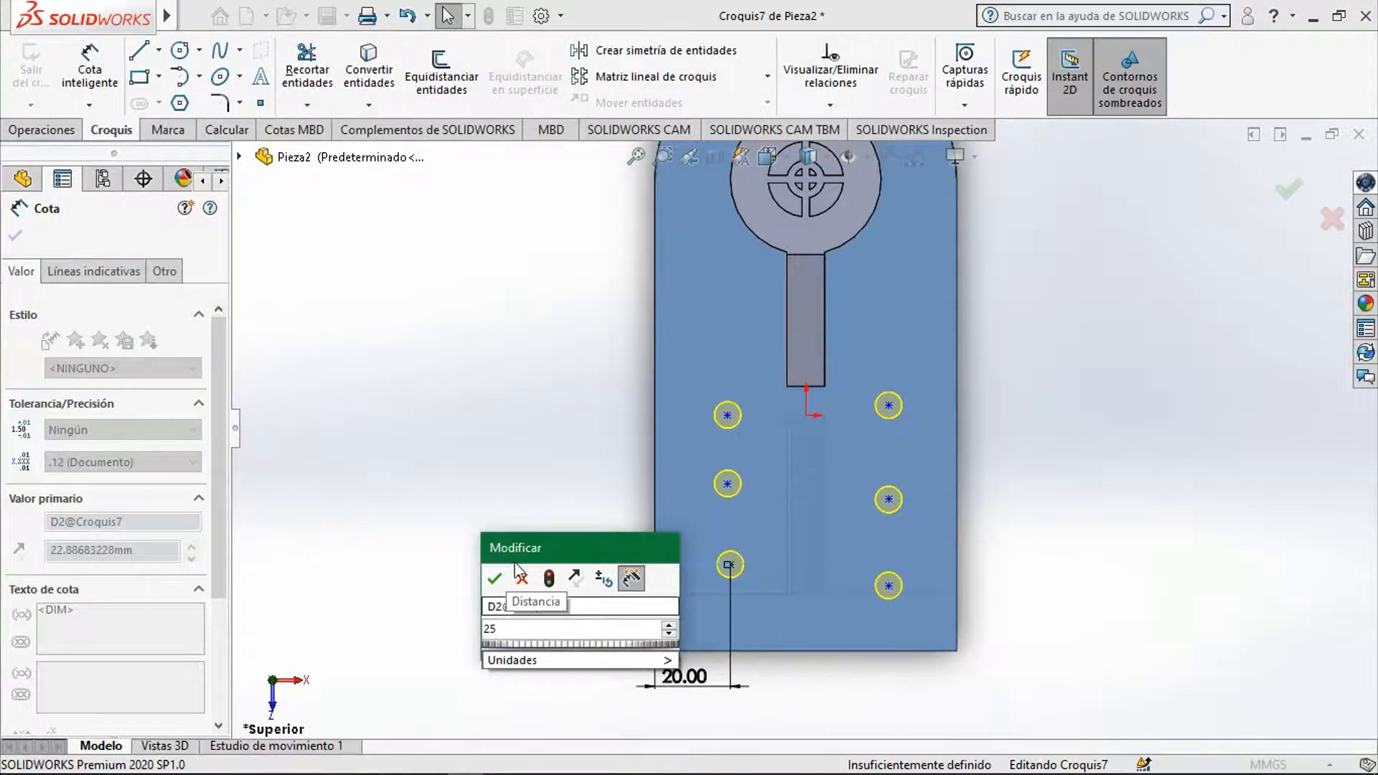
{"action": "left_click", "coordinate": [494, 579]}
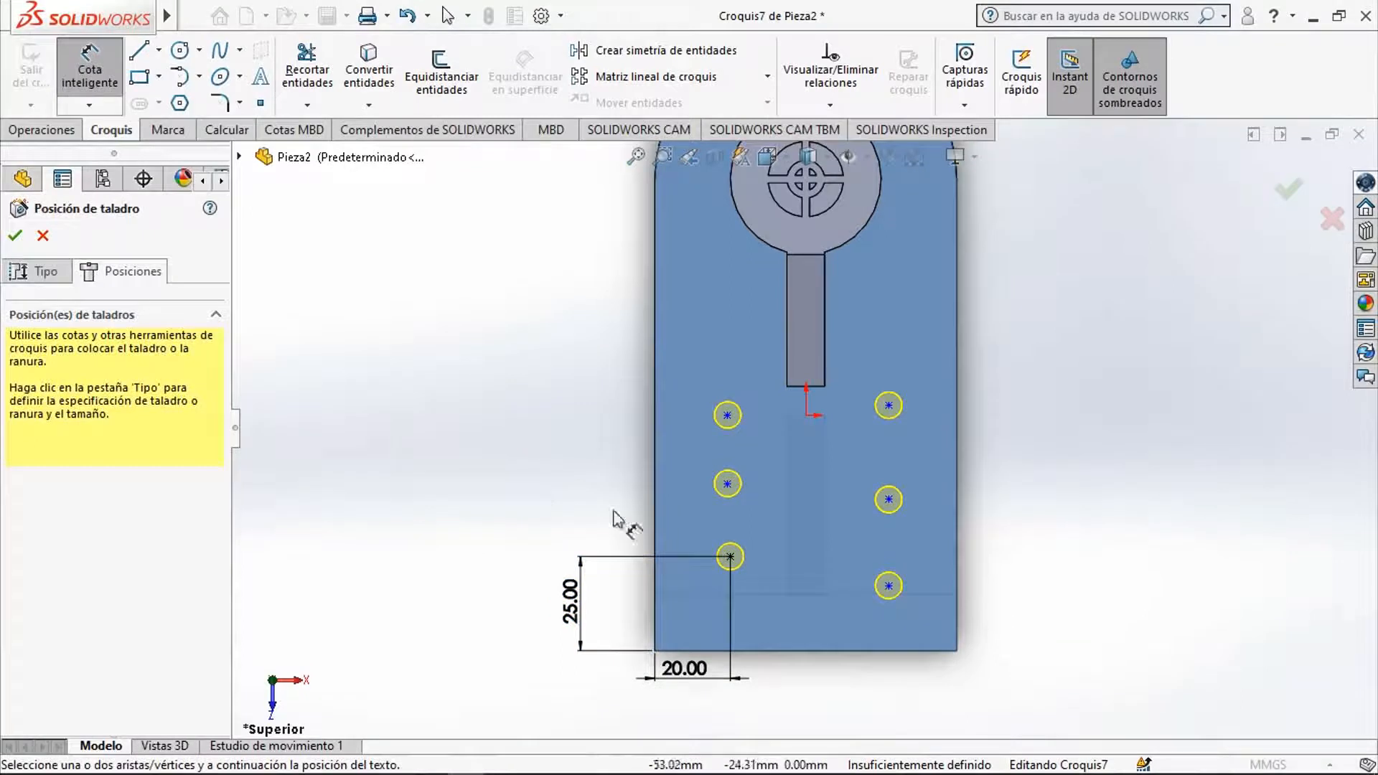
{"action": "left_click", "coordinate": [87, 57]}
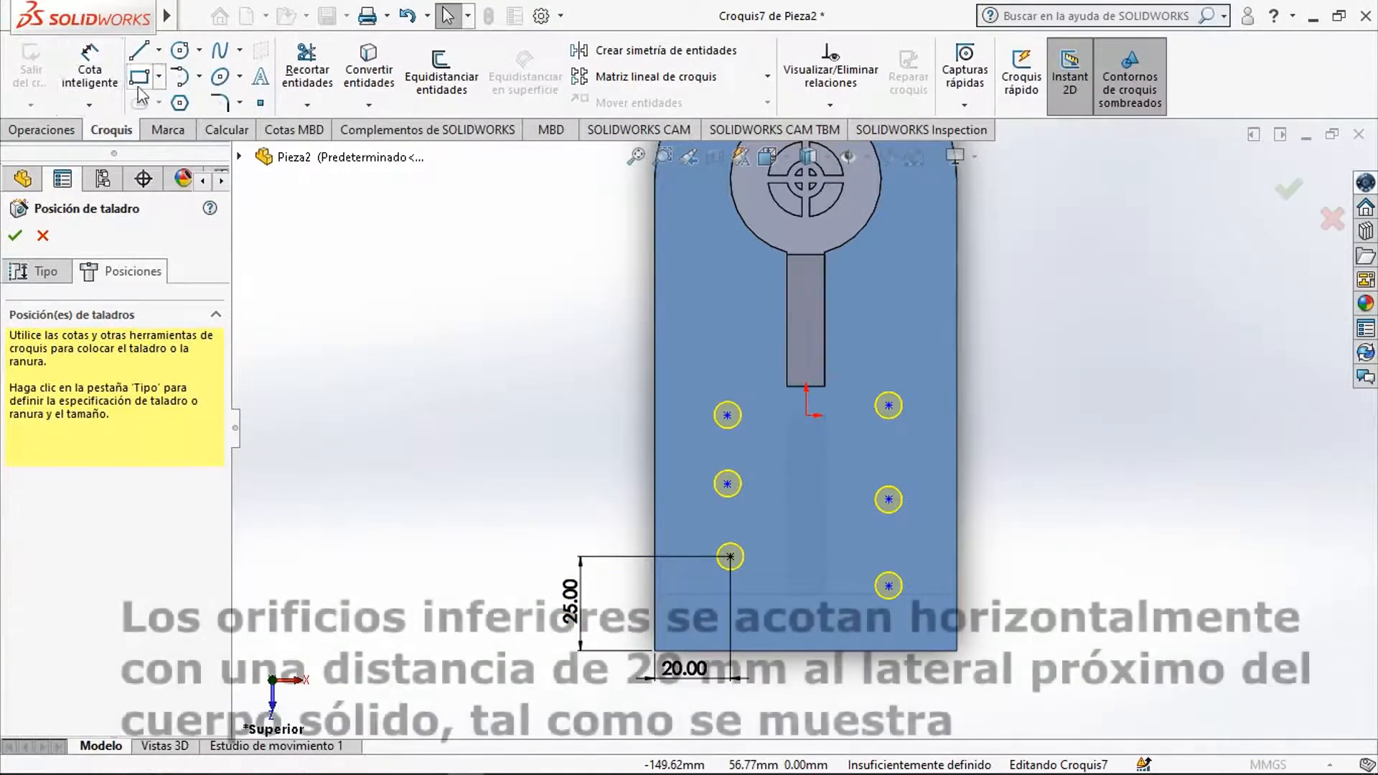
{"action": "left_click", "coordinate": [87, 58]}
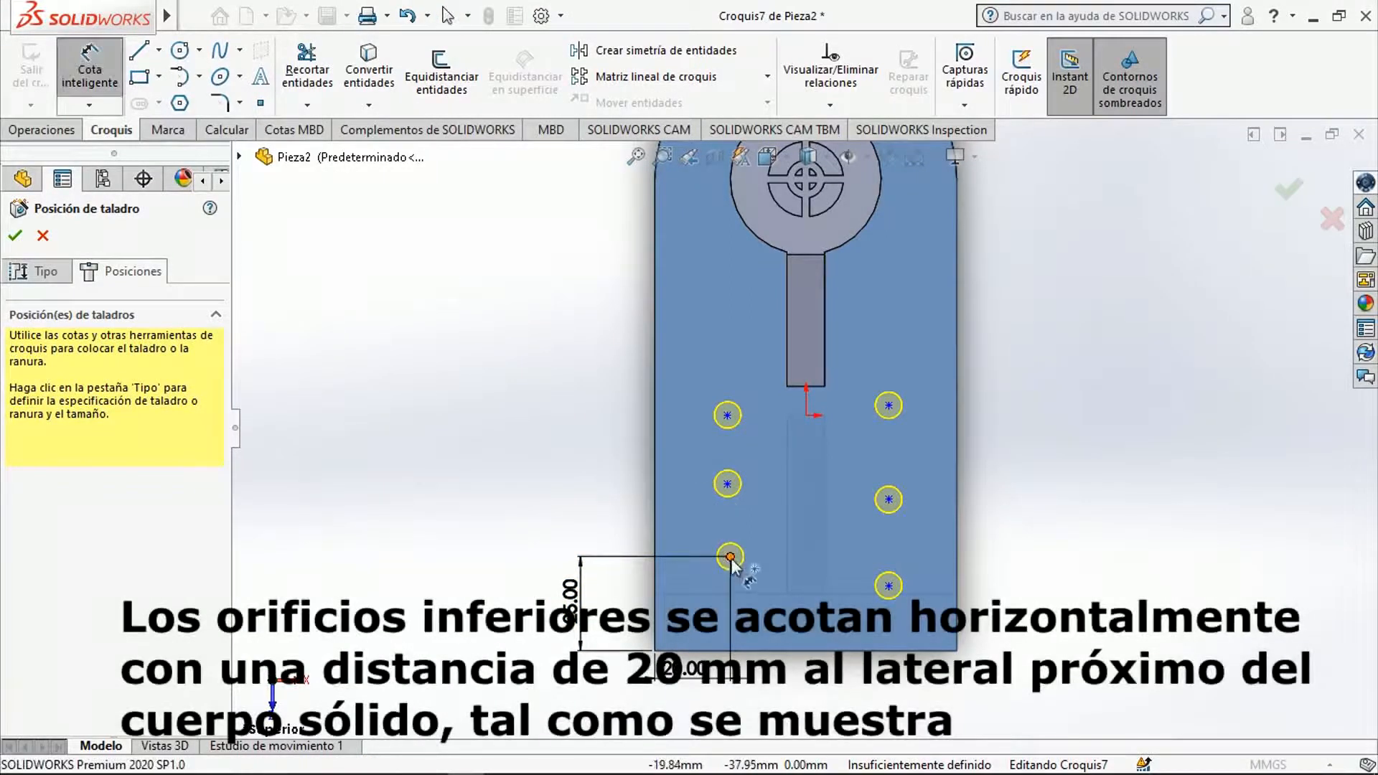
{"action": "left_click", "coordinate": [727, 488]}
{"action": "left_click", "coordinate": [730, 556]}
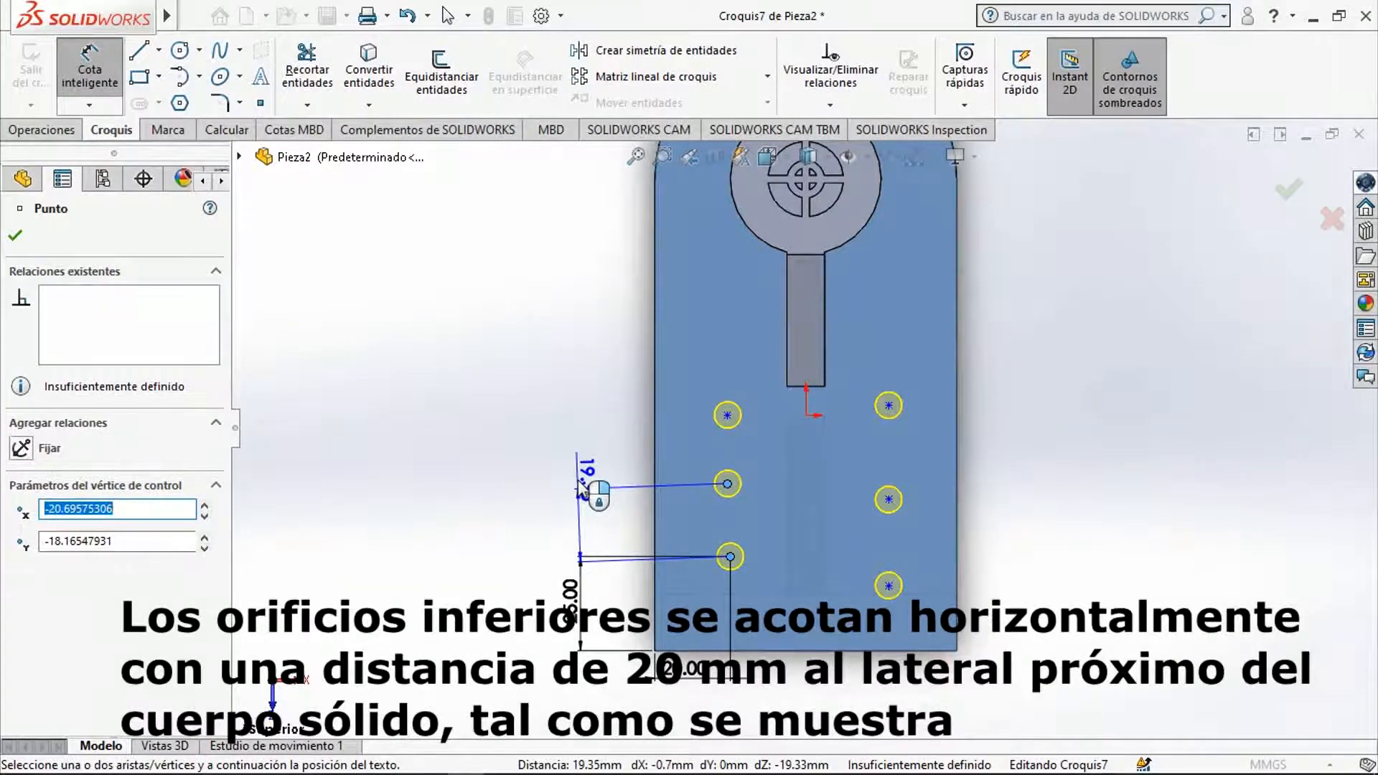
{"action": "key", "text": "Escape"}
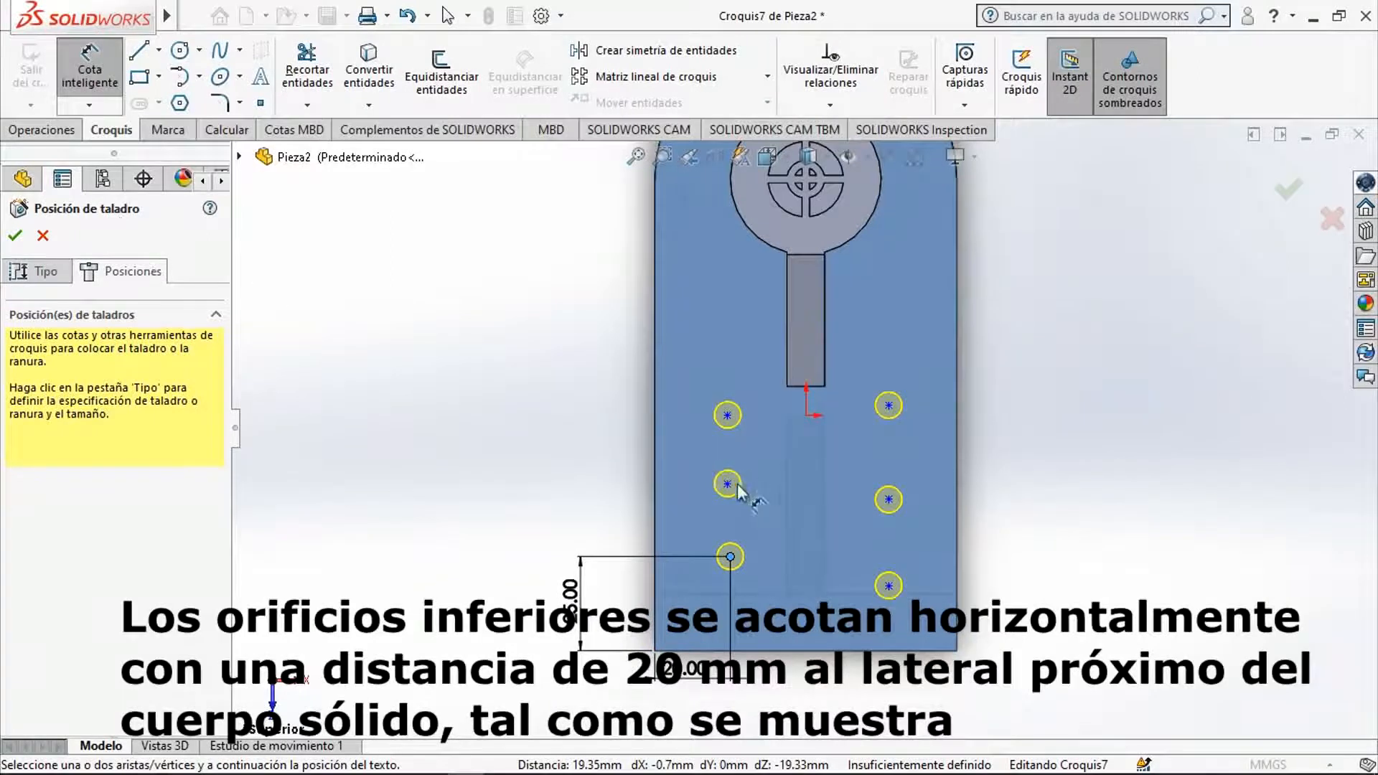
{"action": "left_click", "coordinate": [90, 71]}
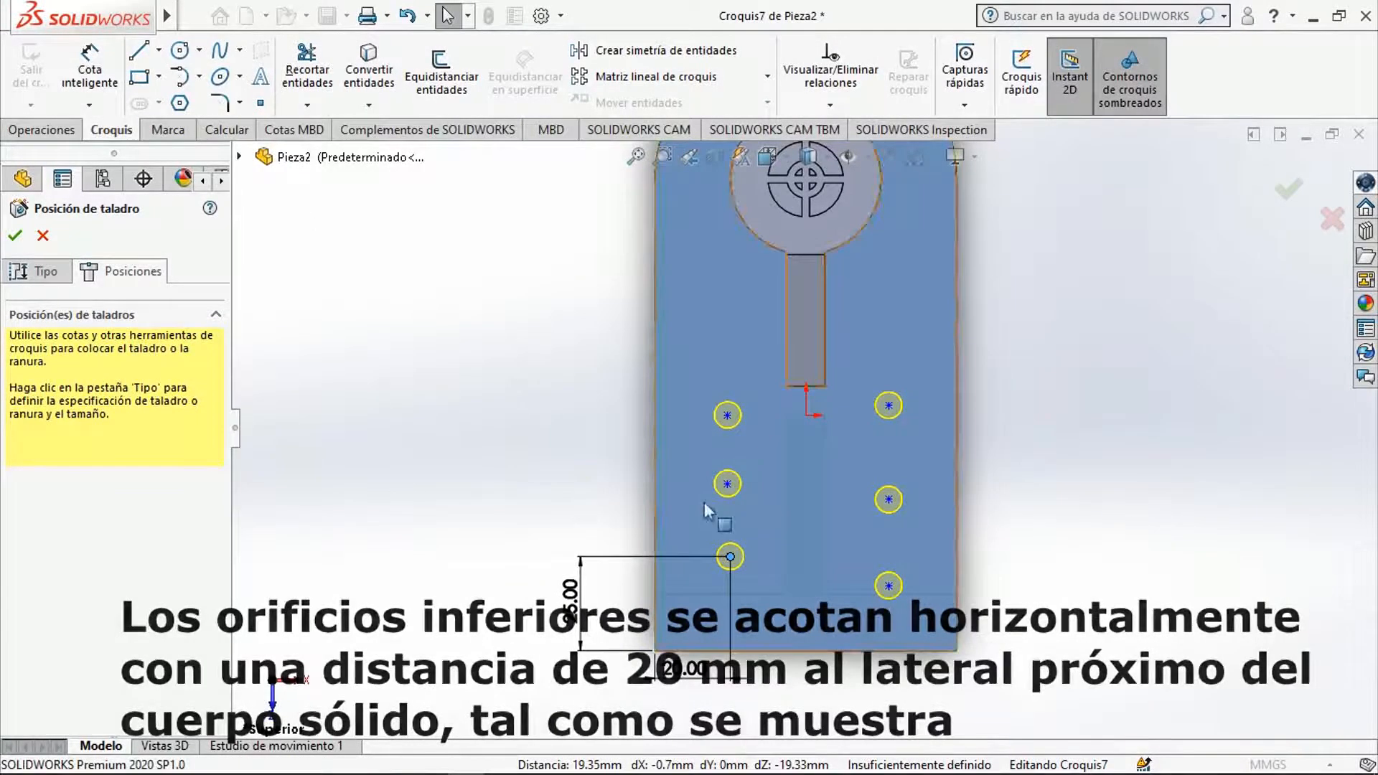
Align the three hole points of the left column with a Vertical relation.
{"action": "left_click", "coordinate": [727, 484]}
{"action": "left_click", "coordinate": [727, 415], "text": "ctrl"}
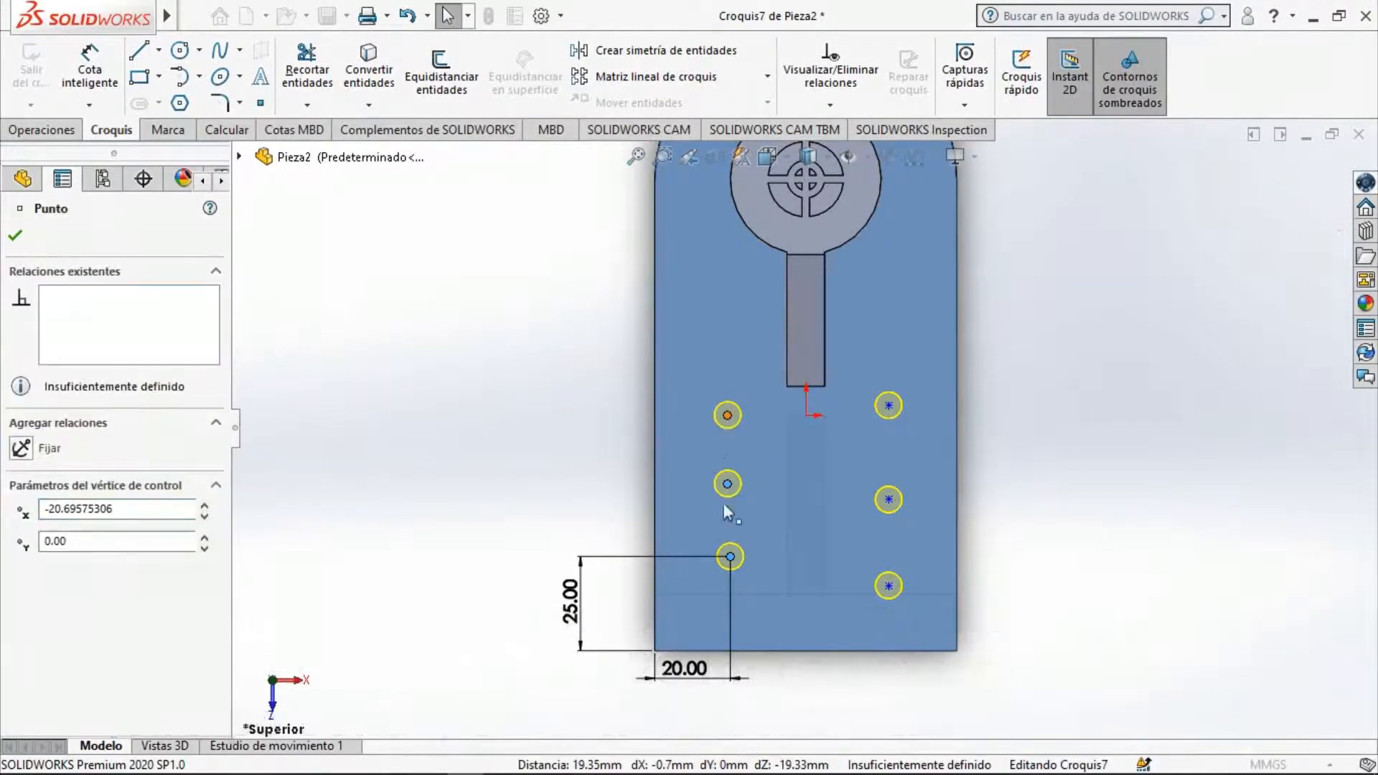
{"action": "left_click", "coordinate": [730, 558], "text": "ctrl"}
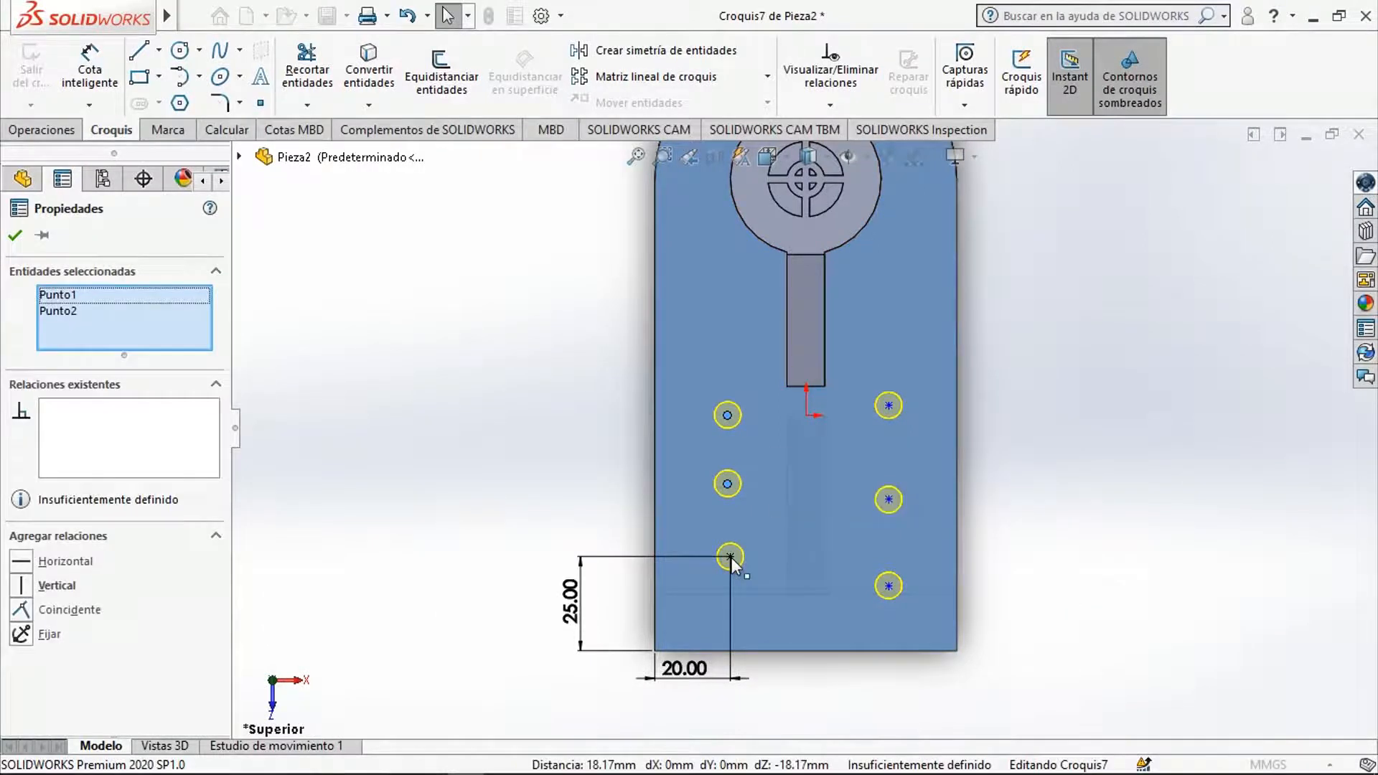
{"action": "left_click", "coordinate": [731, 558], "text": "ctrl"}
{"action": "left_click", "coordinate": [21, 585]}
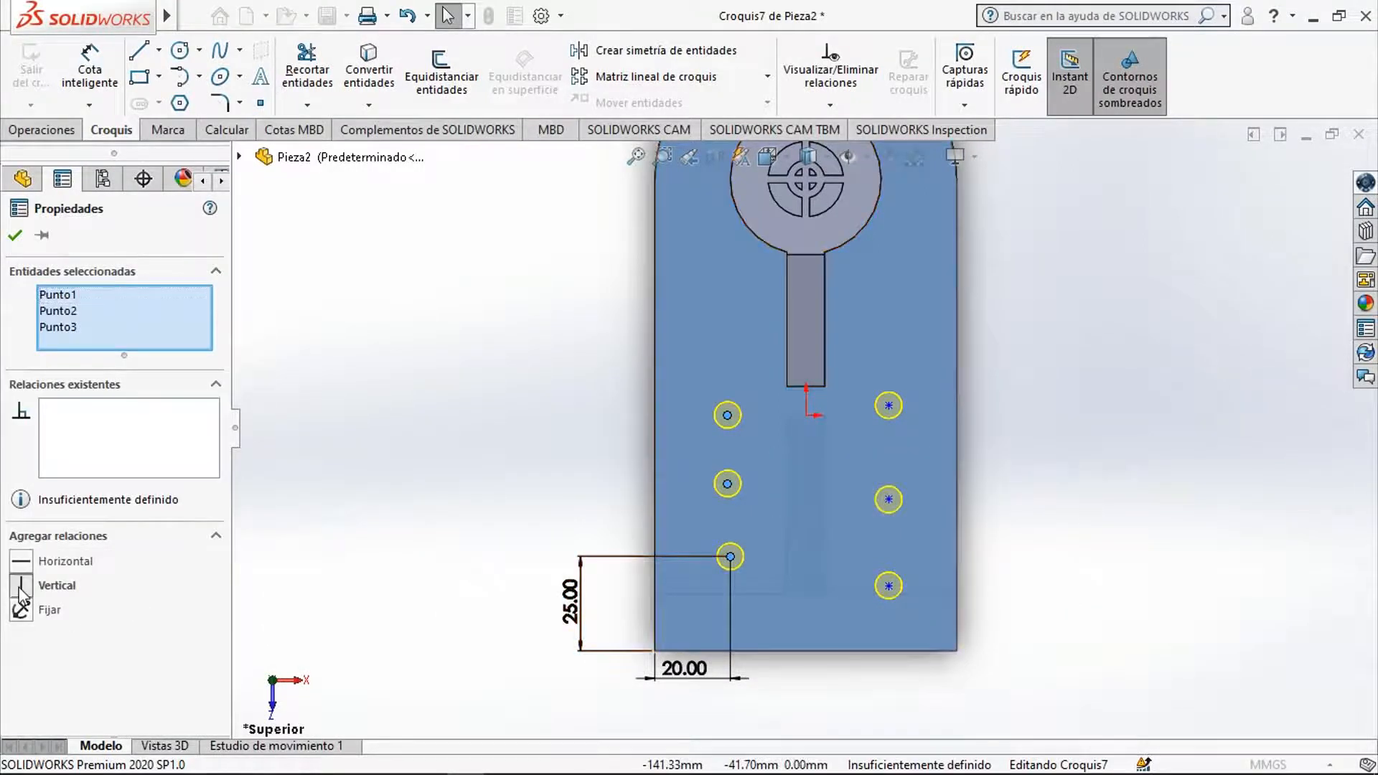
{"action": "left_click", "coordinate": [350, 477]}
Dimension the vertical spacing between the lower and middle holes of the left column at 25 mm.
{"action": "left_click", "coordinate": [91, 70]}
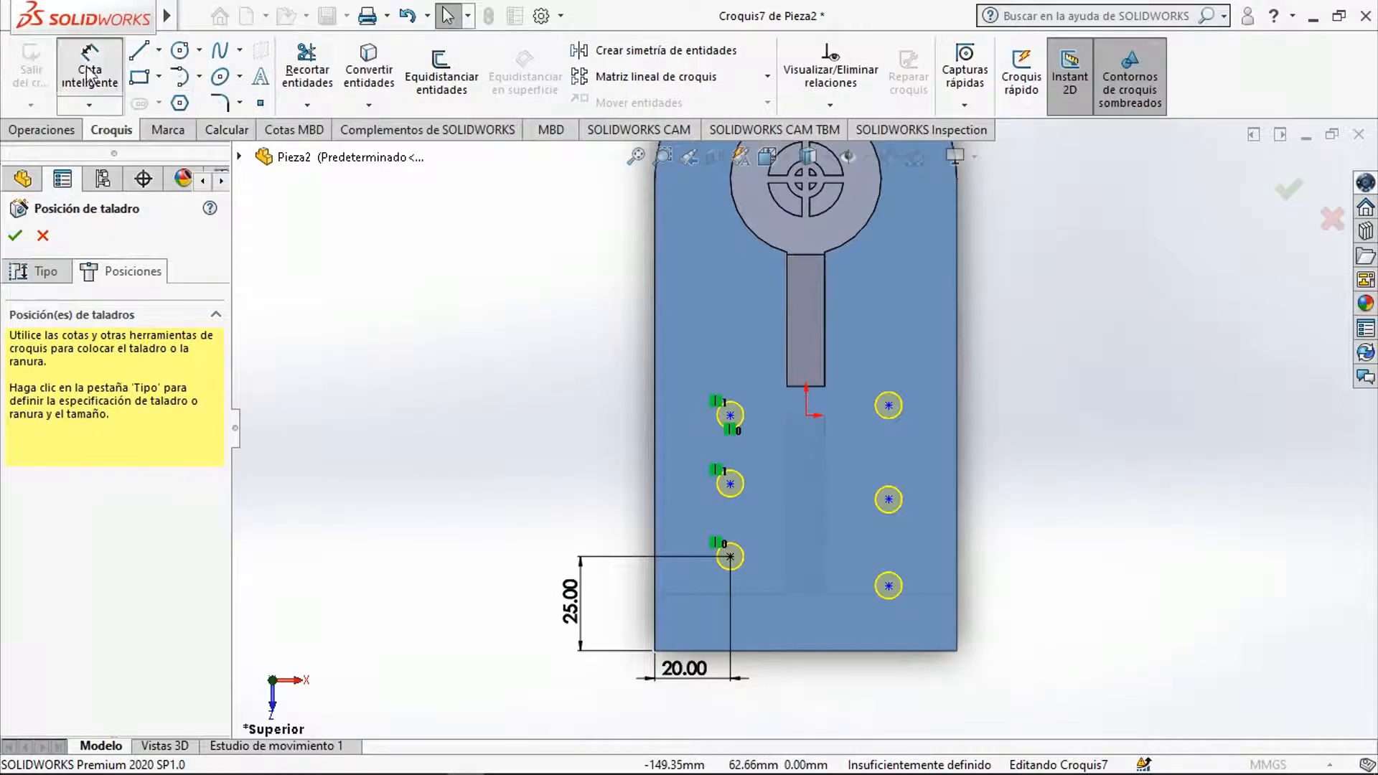
{"action": "left_click", "coordinate": [730, 557]}
{"action": "left_click", "coordinate": [732, 484]}
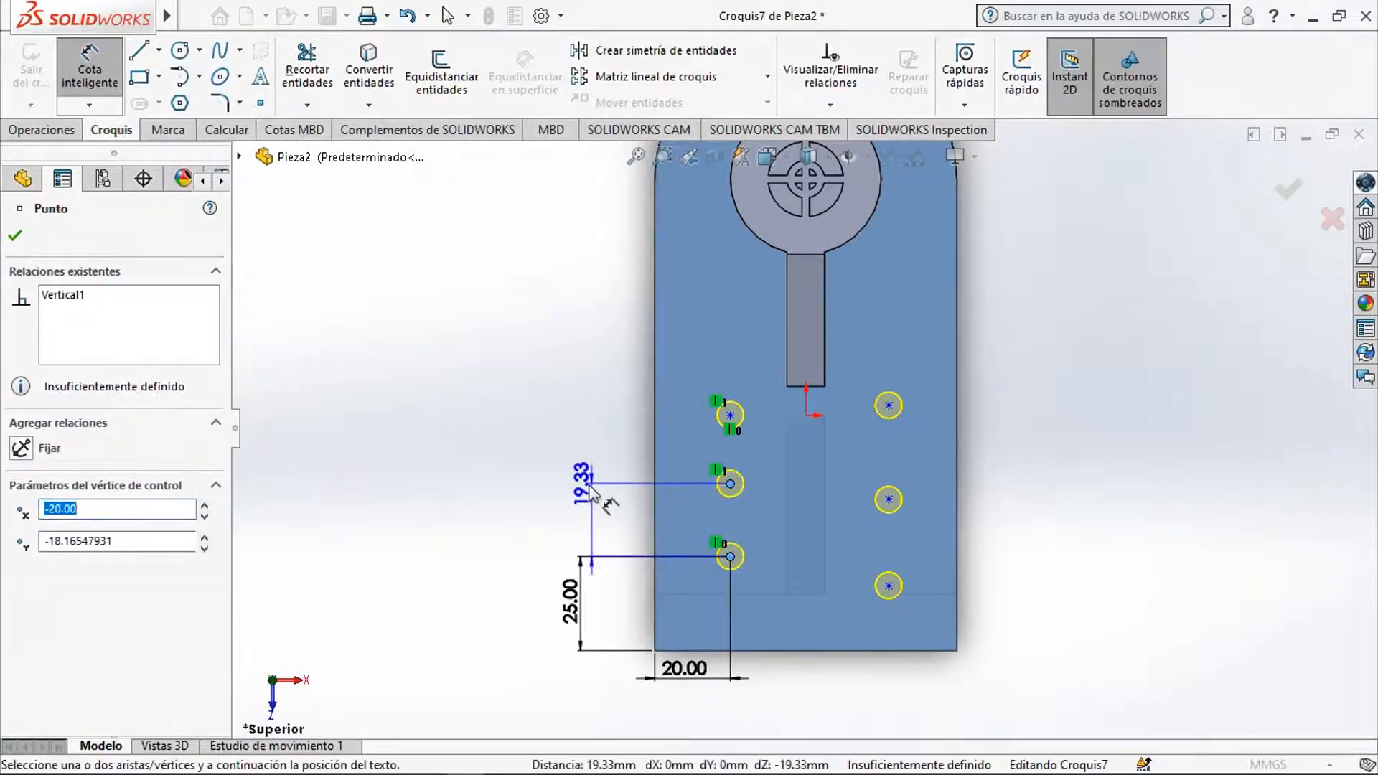
{"action": "left_click", "coordinate": [582, 492]}
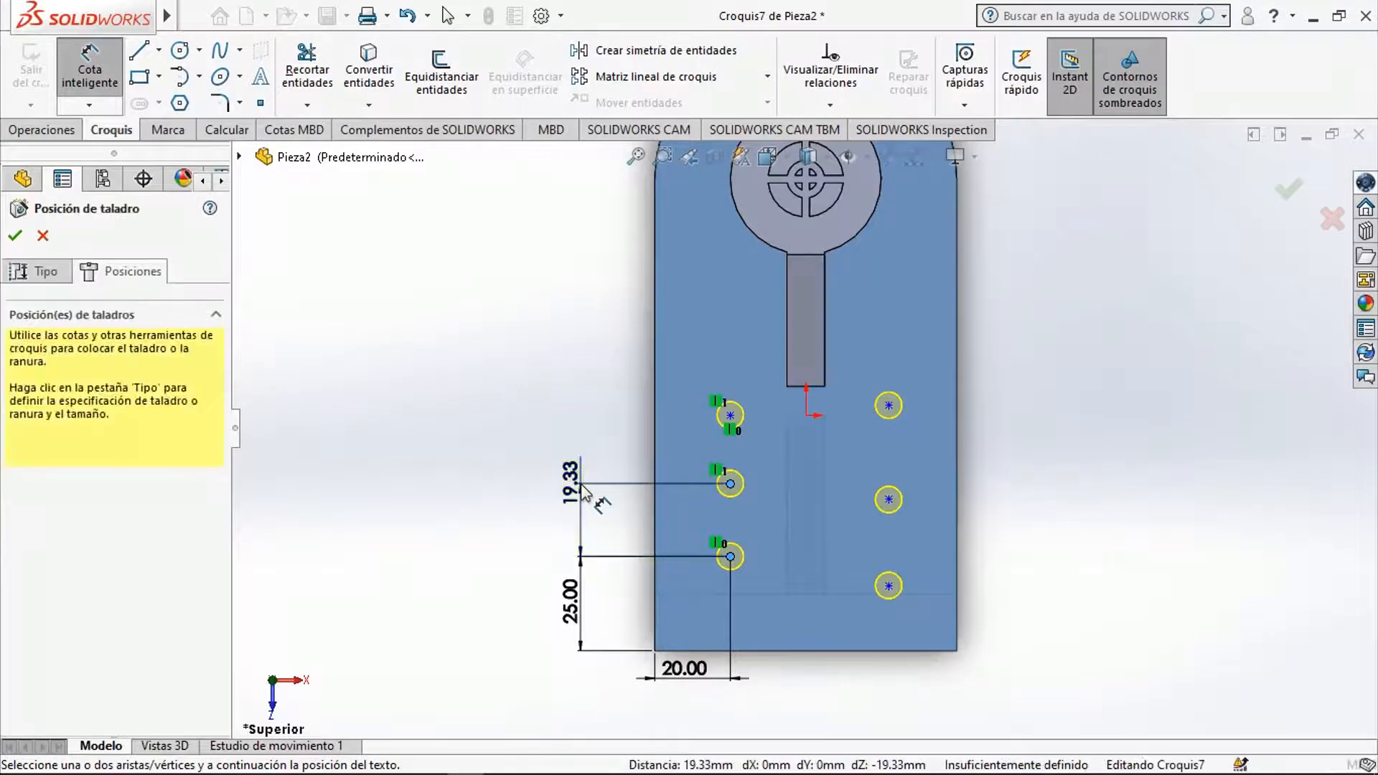
{"action": "type", "text": "25"}
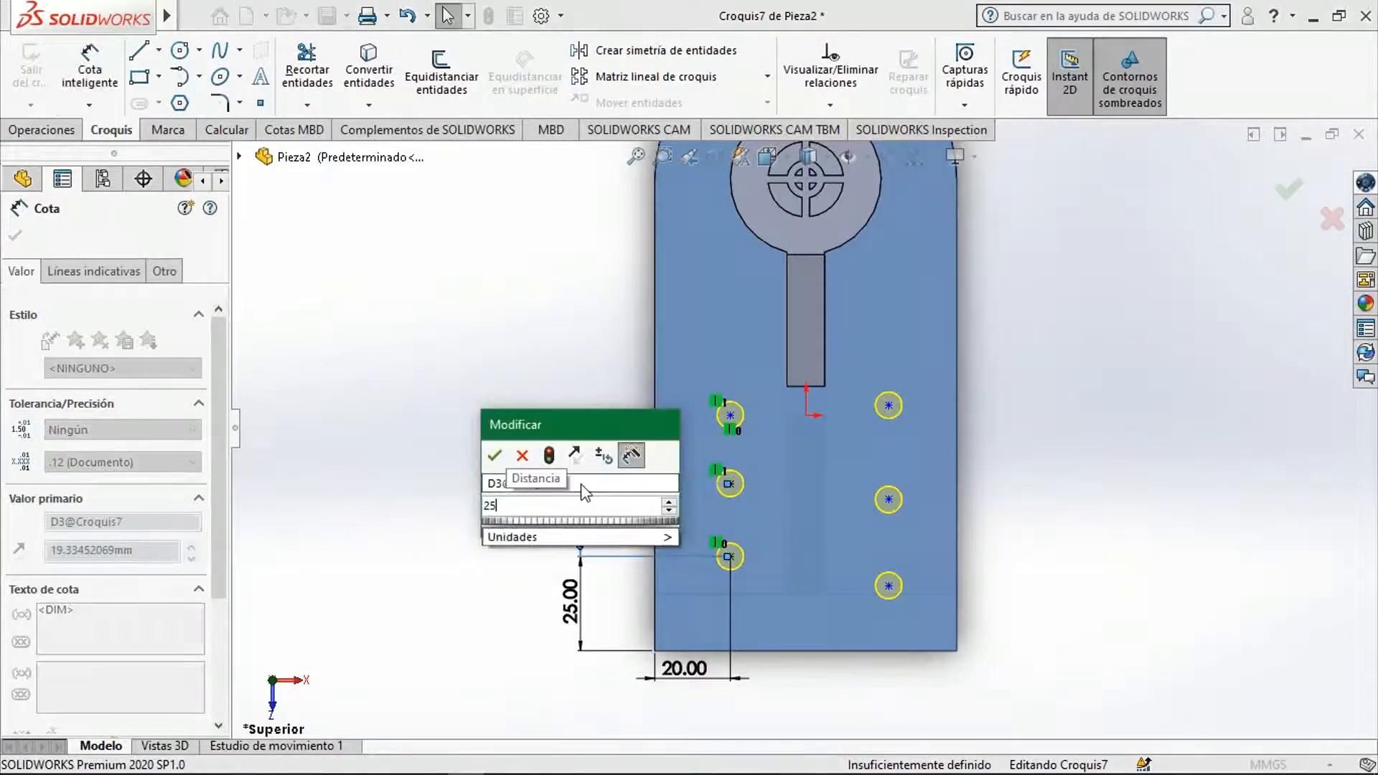
{"action": "left_click", "coordinate": [494, 456]}
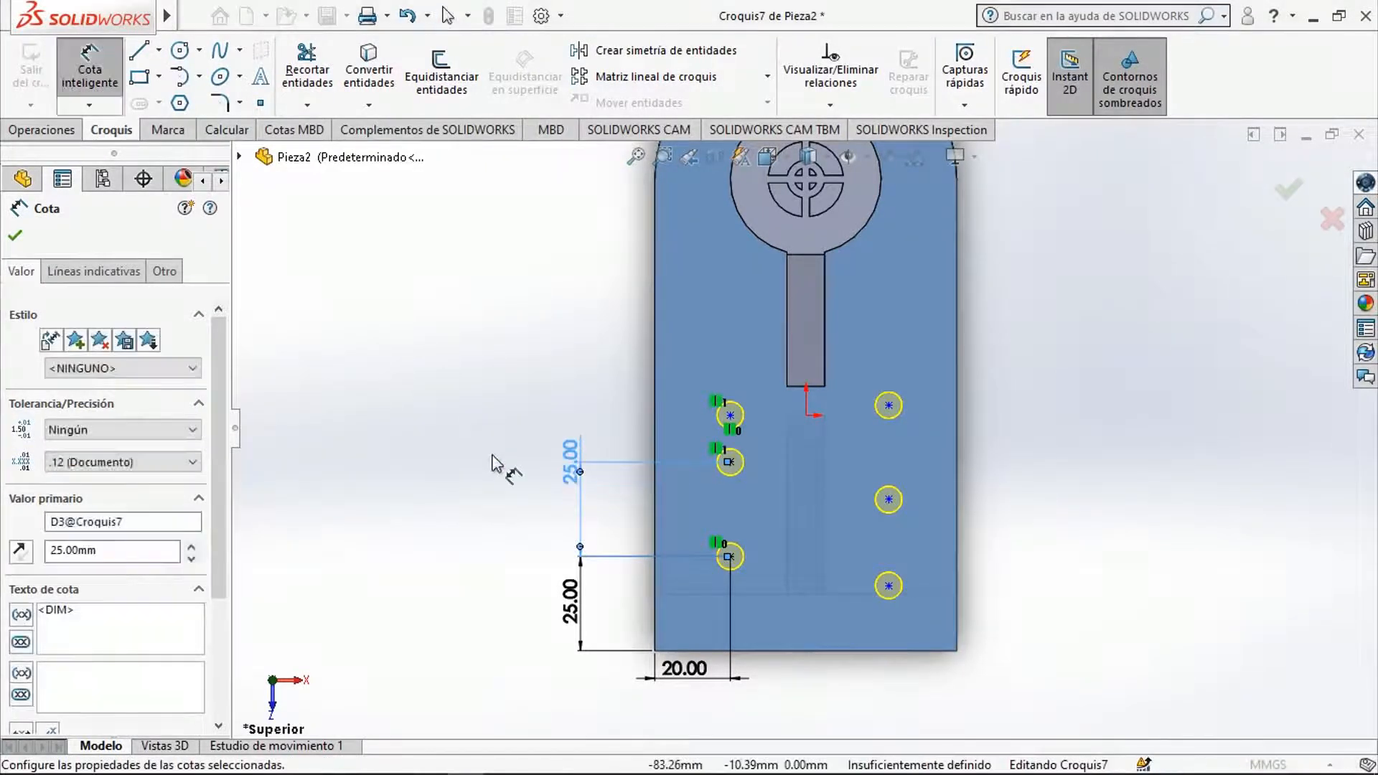
Dimension the vertical spacing between the middle and upper left holes at 25 mm and center the two spacing dimension texts between their extension lines.
{"action": "left_click", "coordinate": [593, 415]}
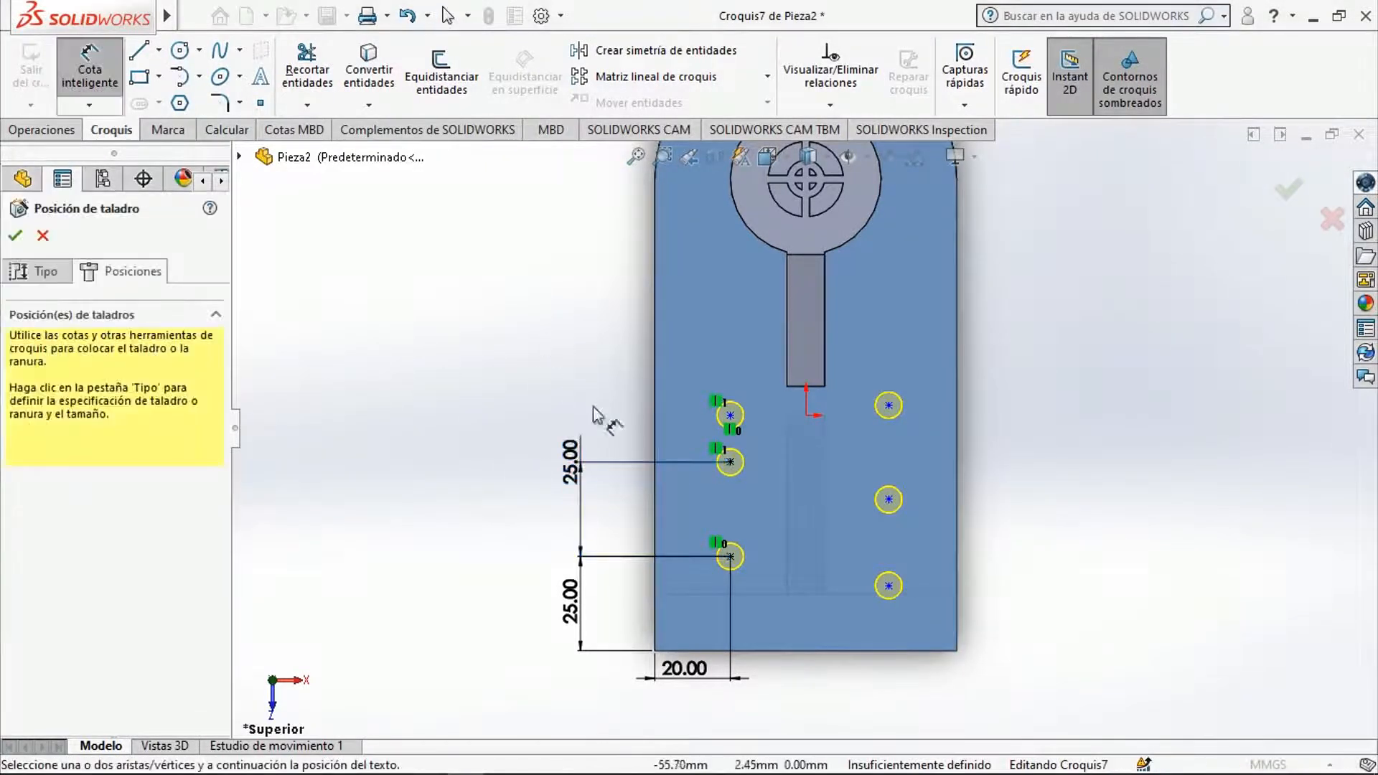
{"action": "left_click", "coordinate": [731, 463]}
{"action": "left_click", "coordinate": [730, 415]}
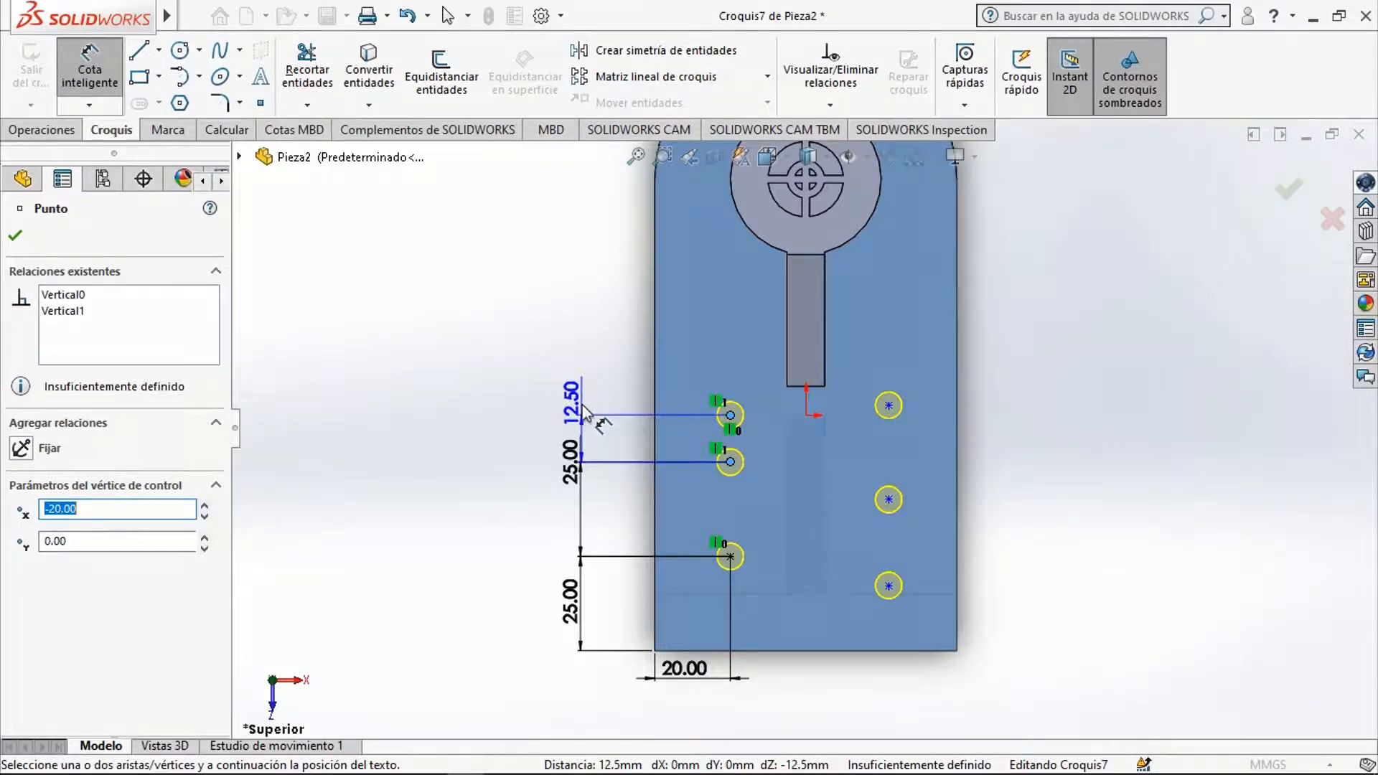
{"action": "left_click", "coordinate": [583, 413]}
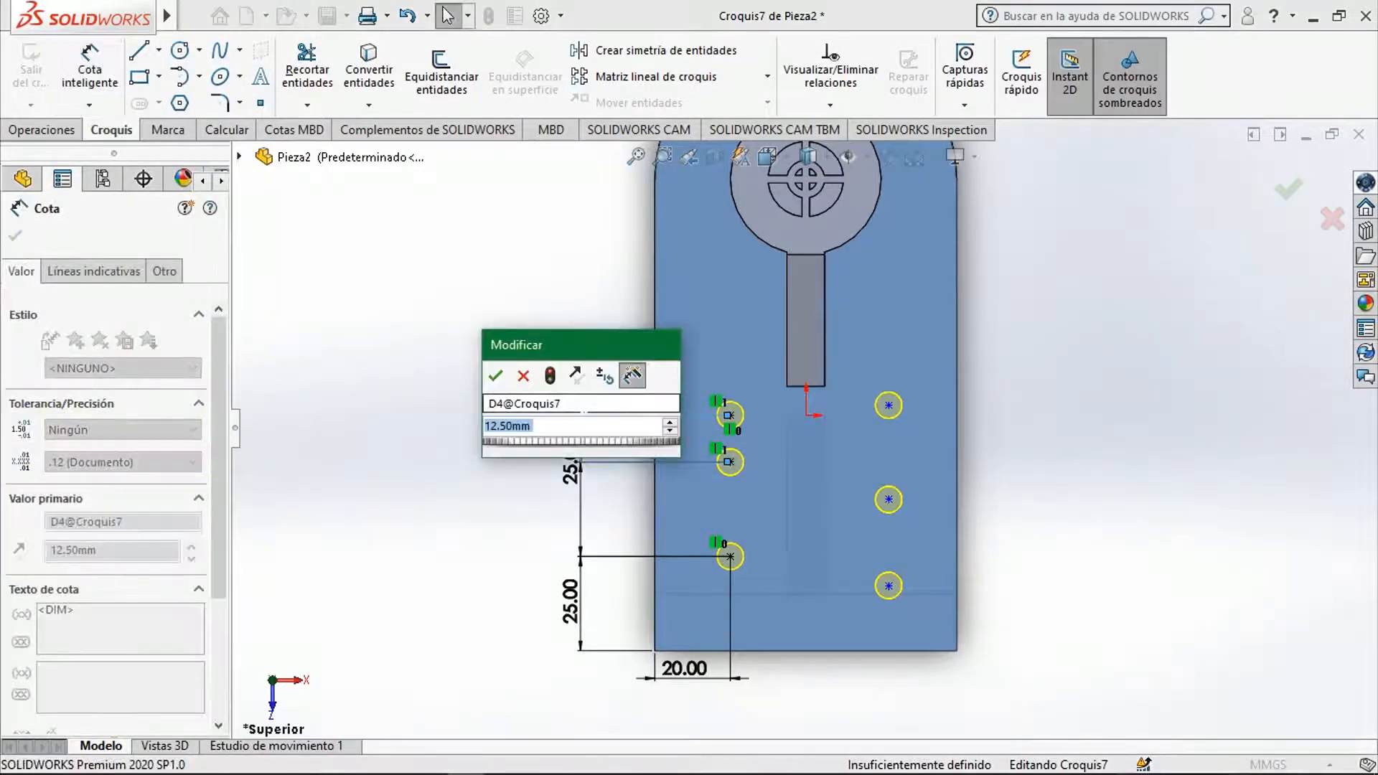
{"action": "type", "text": "25"}
{"action": "left_click", "coordinate": [495, 376]}
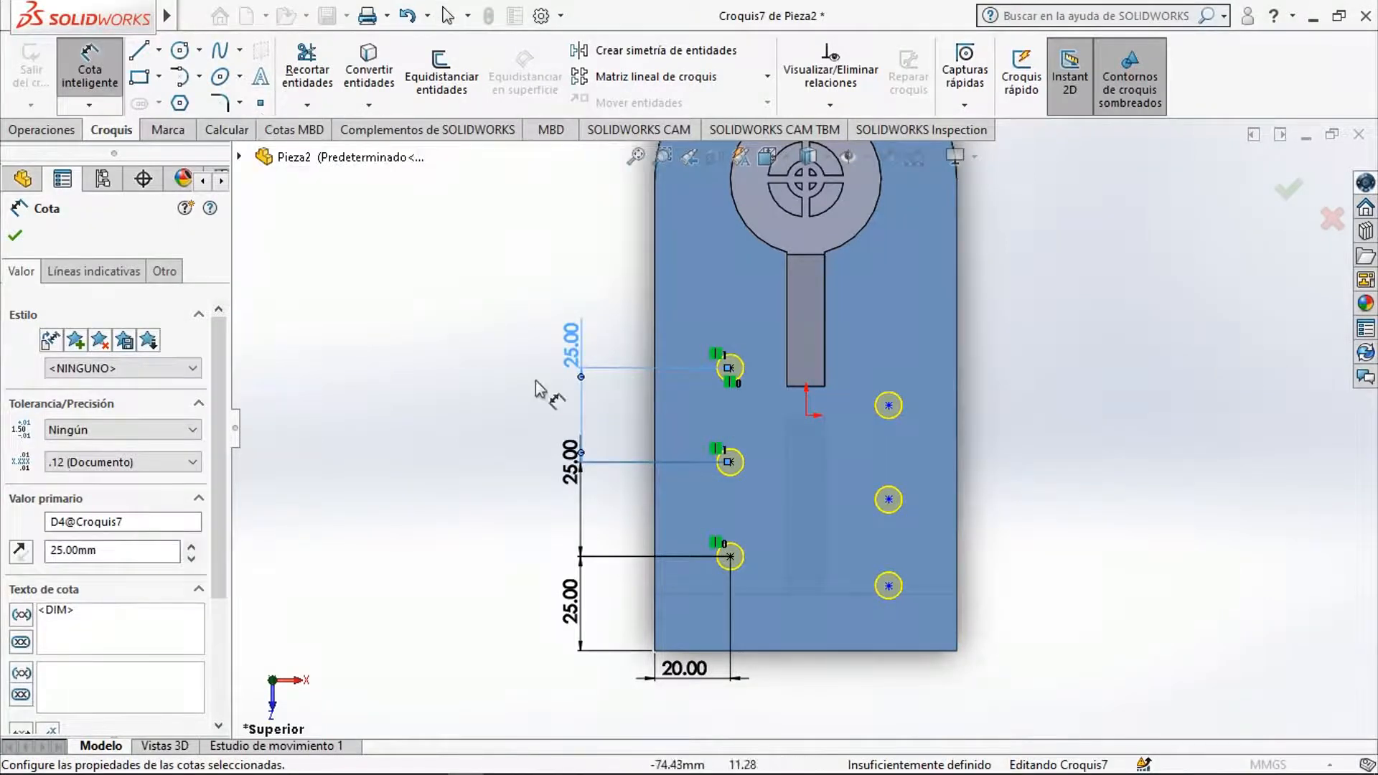
{"action": "left_click", "coordinate": [13, 234]}
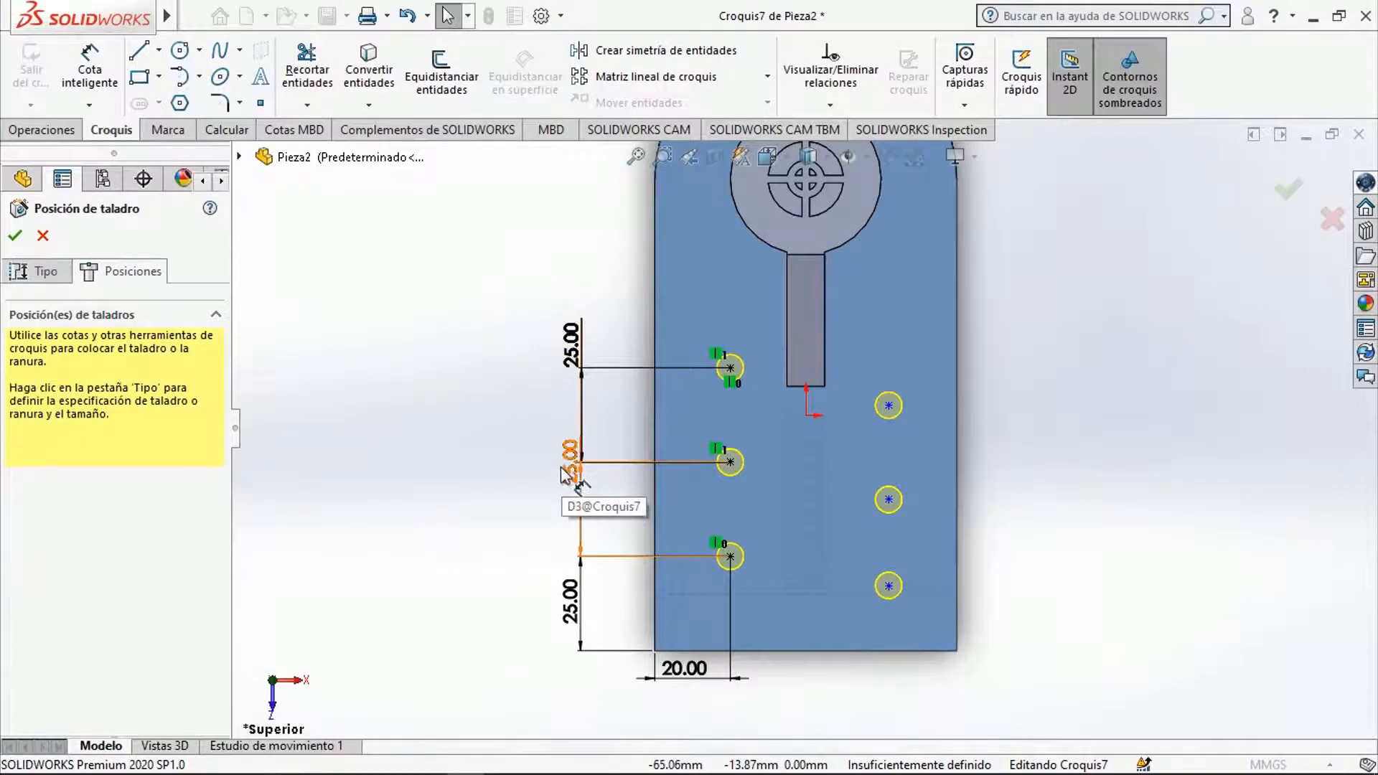
{"action": "left_click_drag", "start_coordinate": [563, 470], "coordinate": [567, 511]}
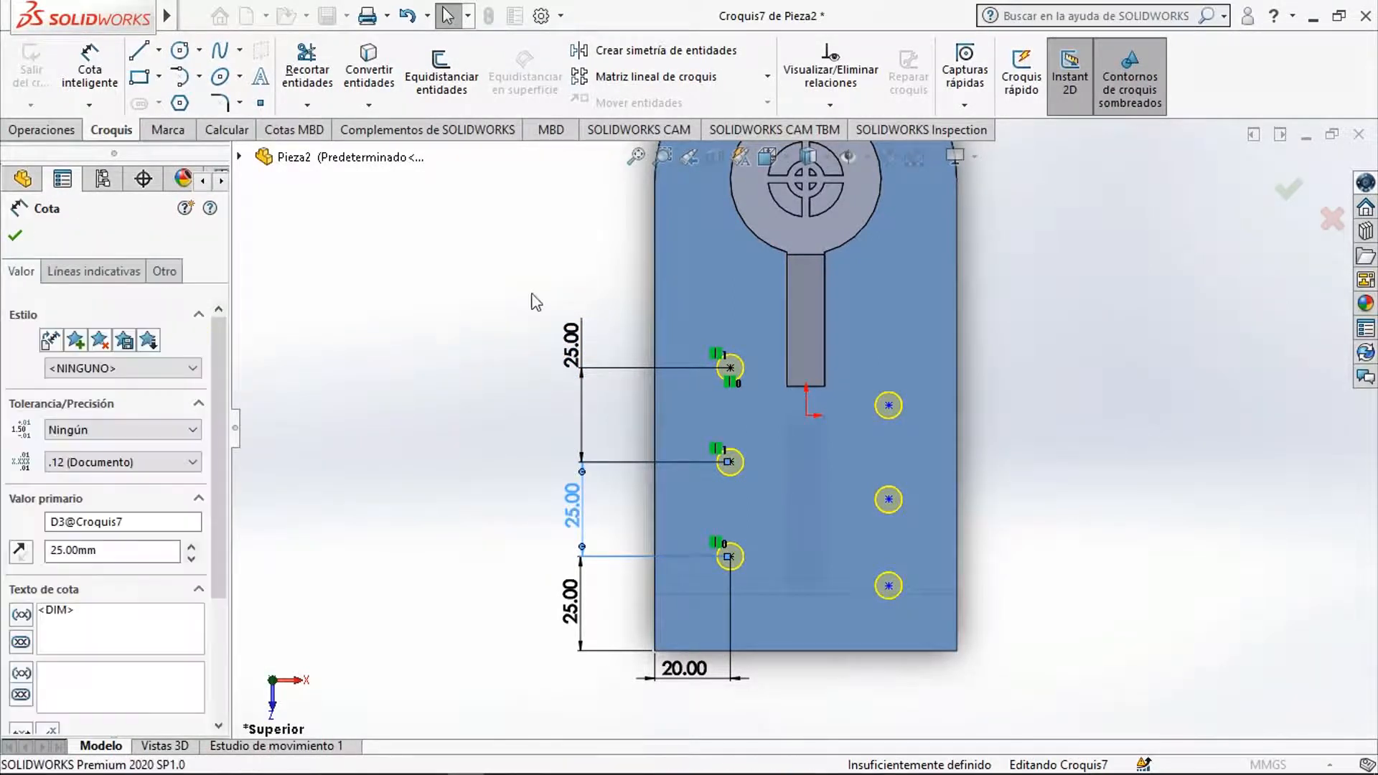
{"action": "left_click_drag", "start_coordinate": [569, 346], "coordinate": [571, 415]}
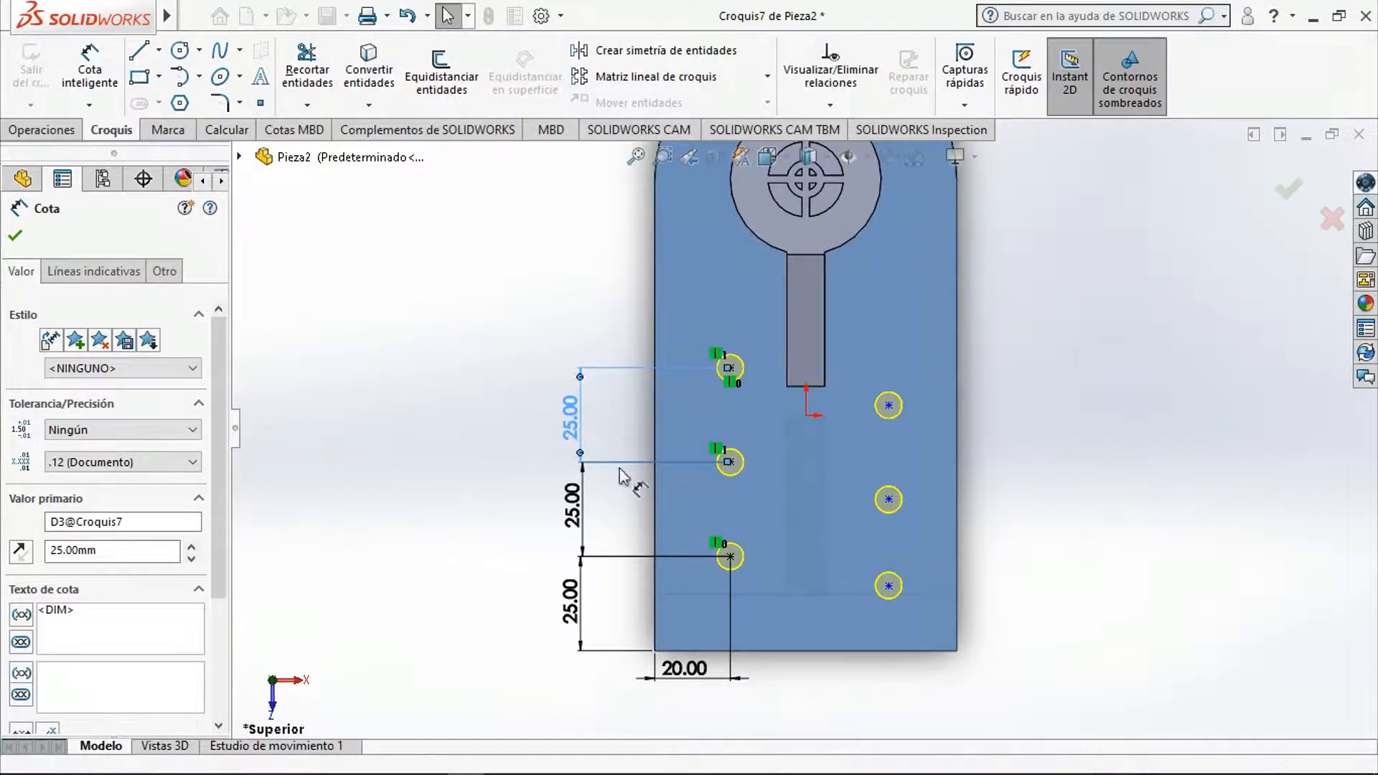
Dimension the lower-right hole 20 mm horizontally from the plate's right side edge.
{"action": "left_click", "coordinate": [106, 78]}
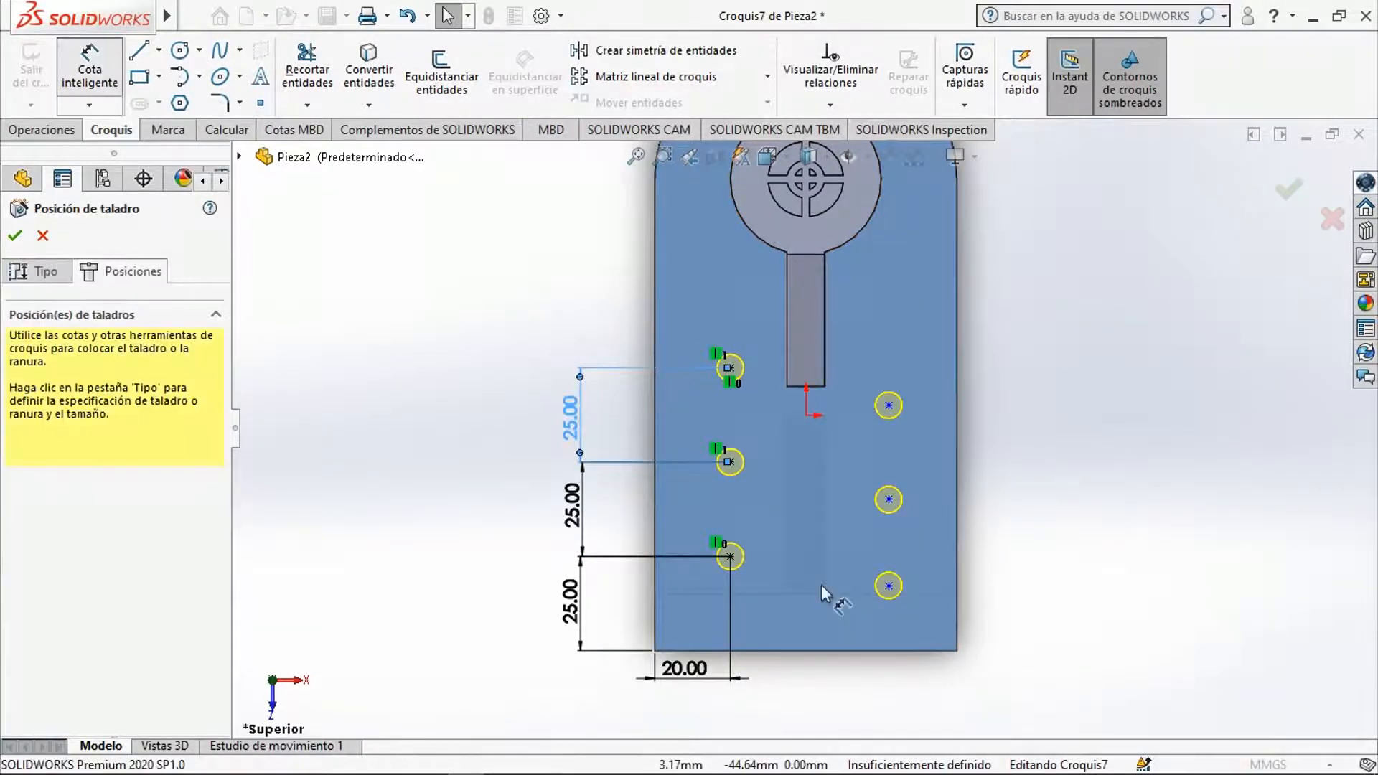
{"action": "left_click", "coordinate": [894, 587]}
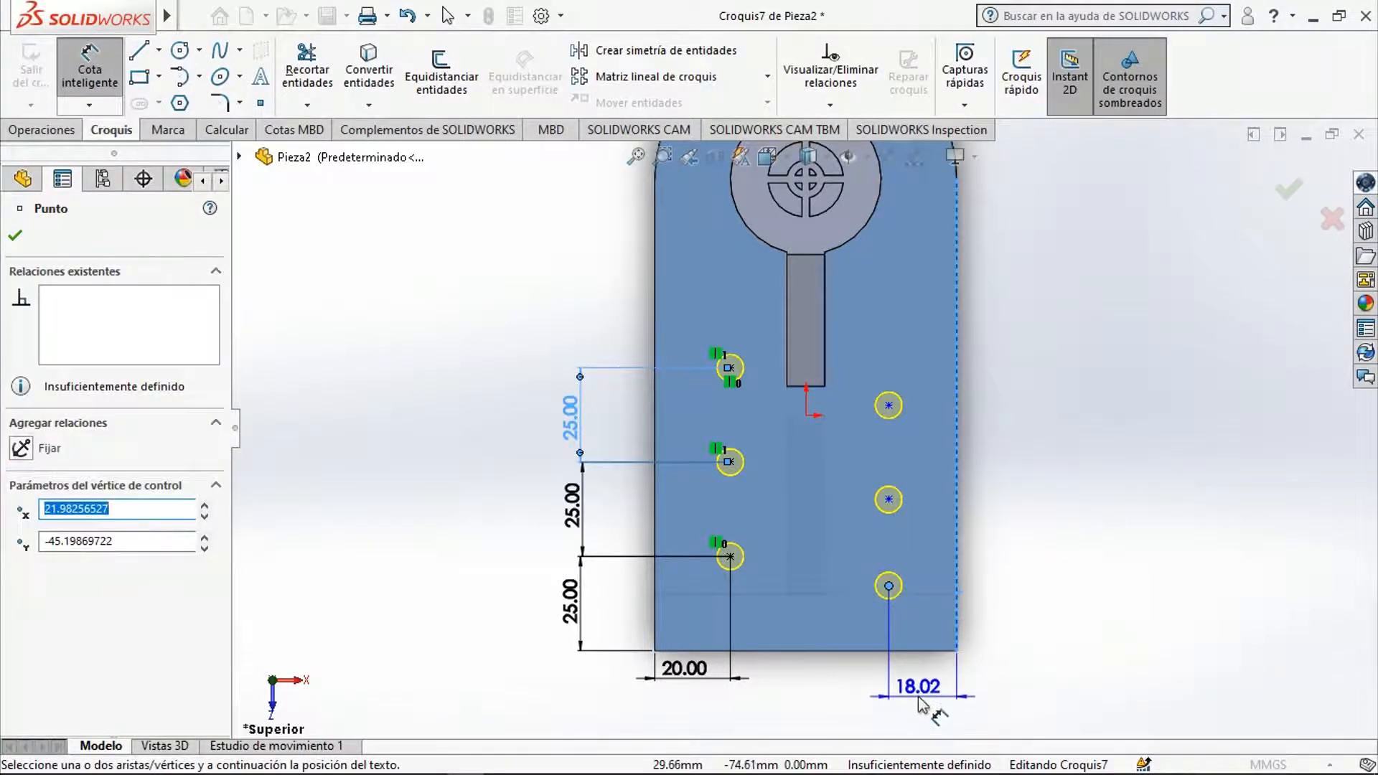
{"action": "left_click", "coordinate": [923, 690]}
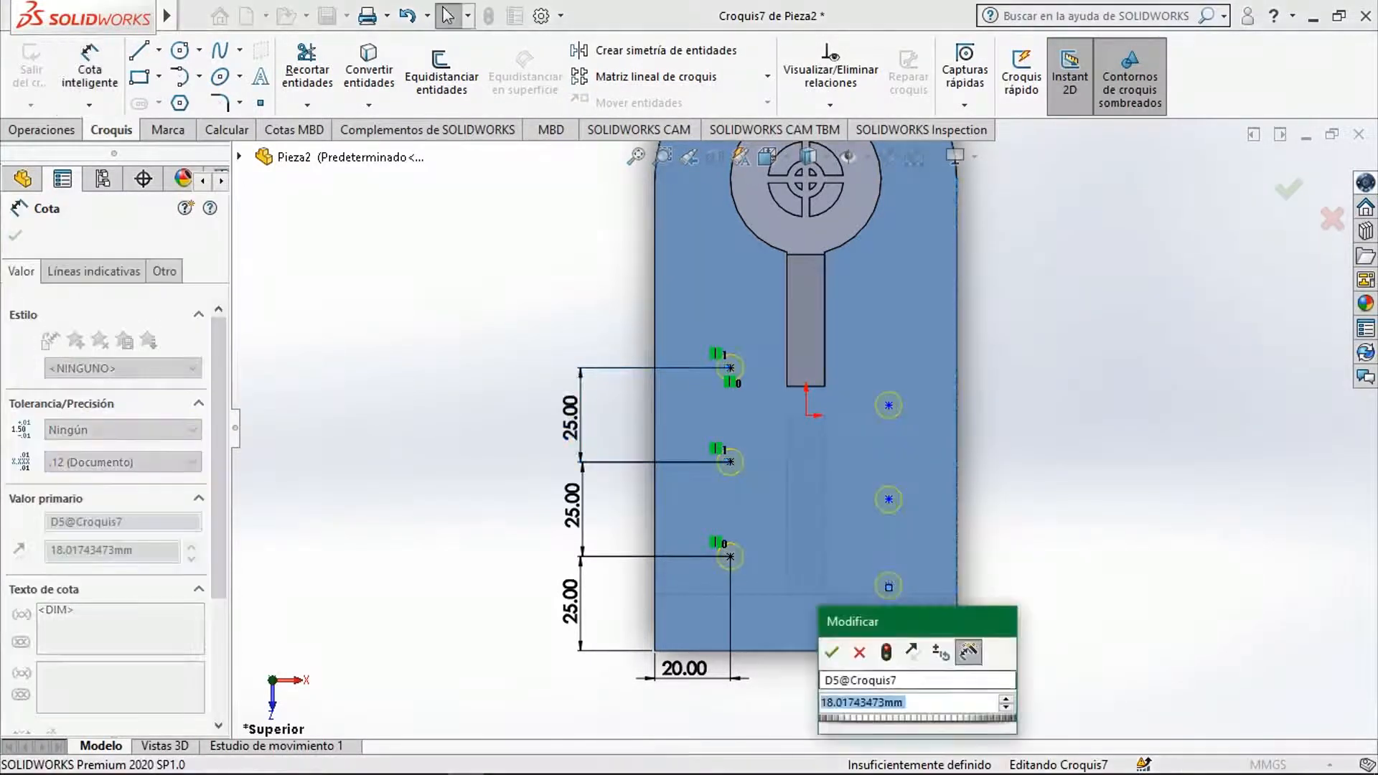
{"action": "type", "text": "20"}
{"action": "left_click", "coordinate": [831, 653]}
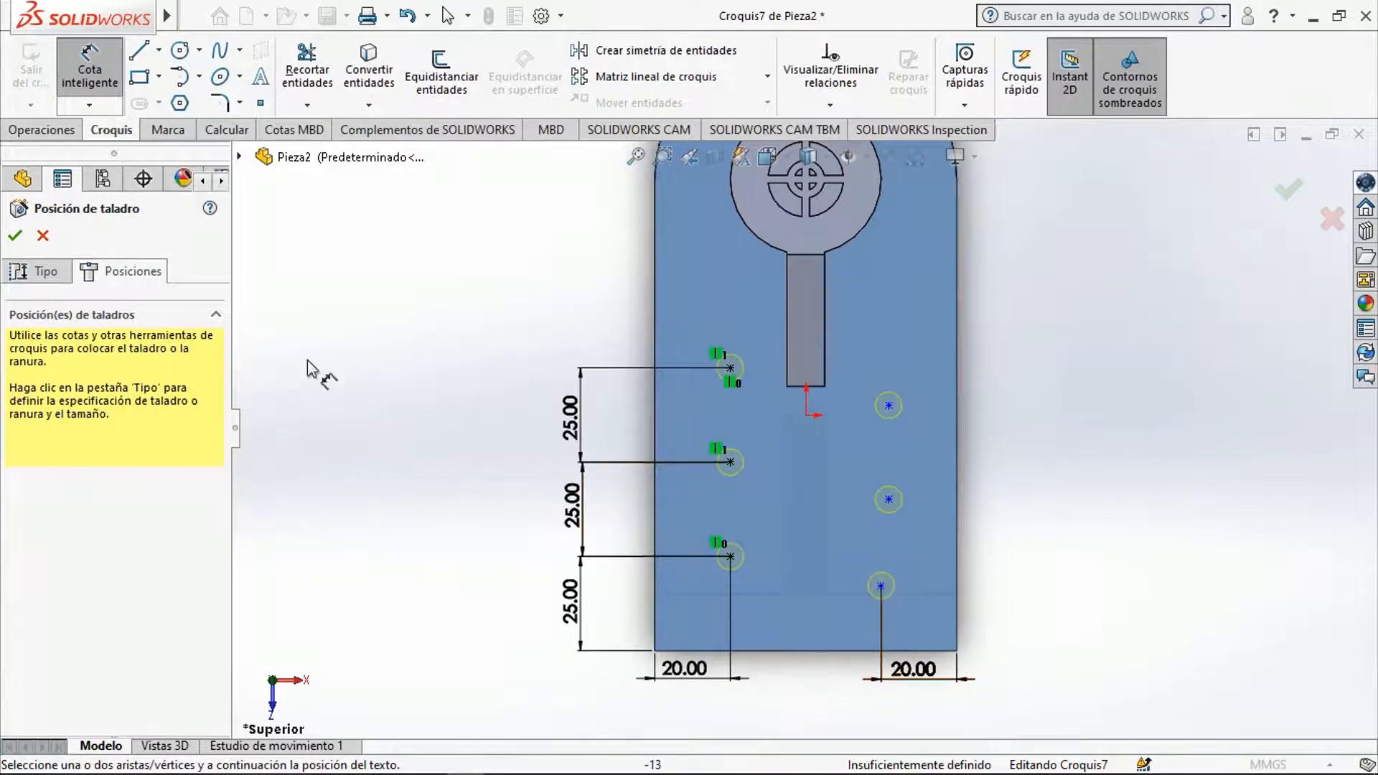
{"action": "key", "text": "Escape"}
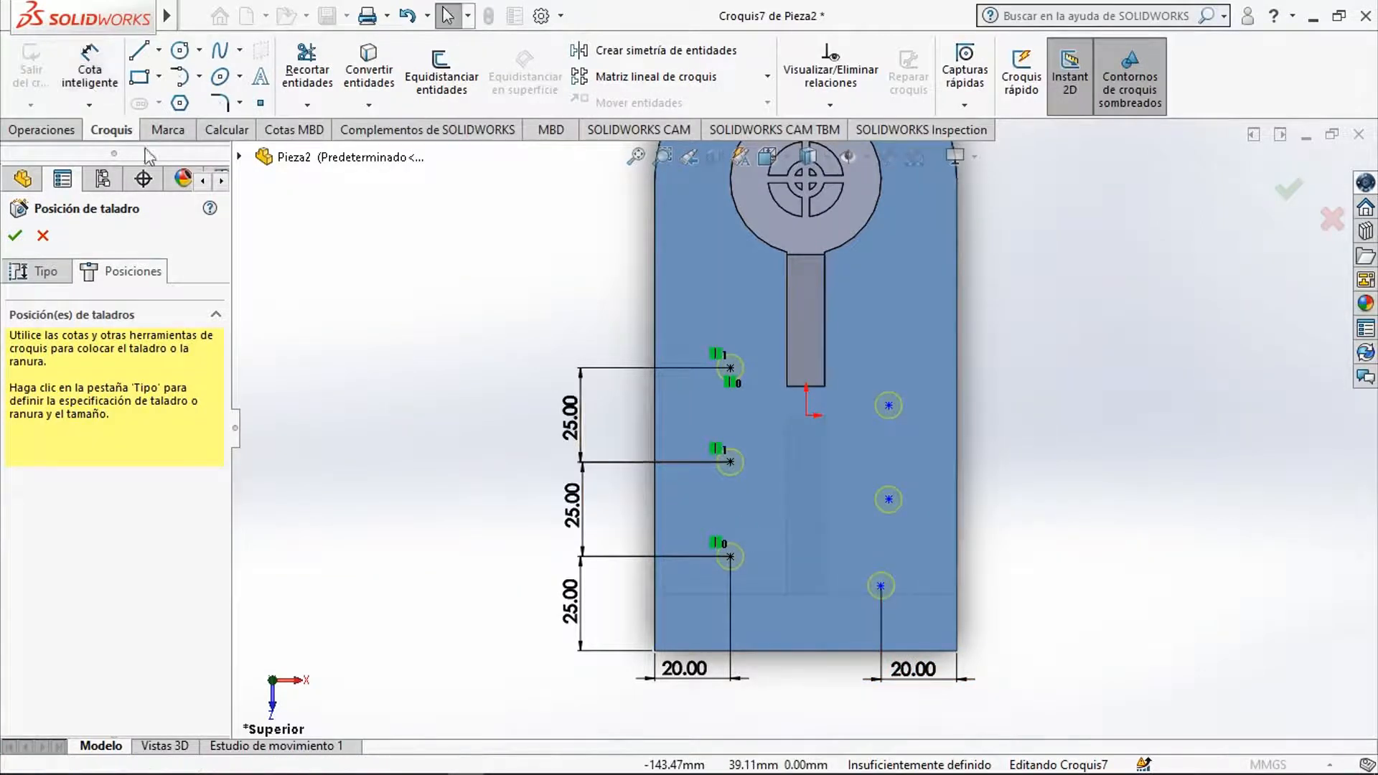
Align the three hole points of the right column with a Vertical relation.
{"action": "left_click", "coordinate": [881, 587]}
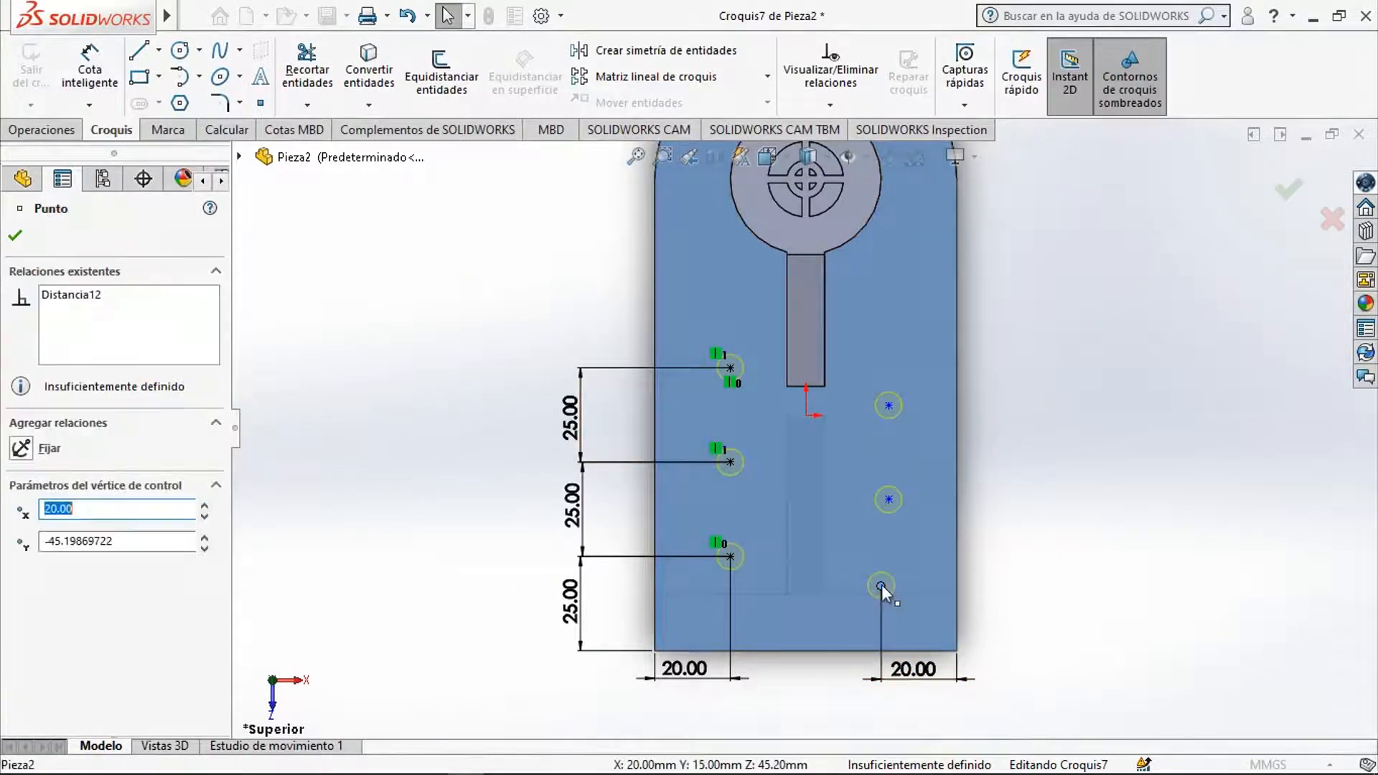
{"action": "left_click", "coordinate": [889, 499], "text": "ctrl"}
{"action": "left_click", "coordinate": [888, 406], "text": "ctrl"}
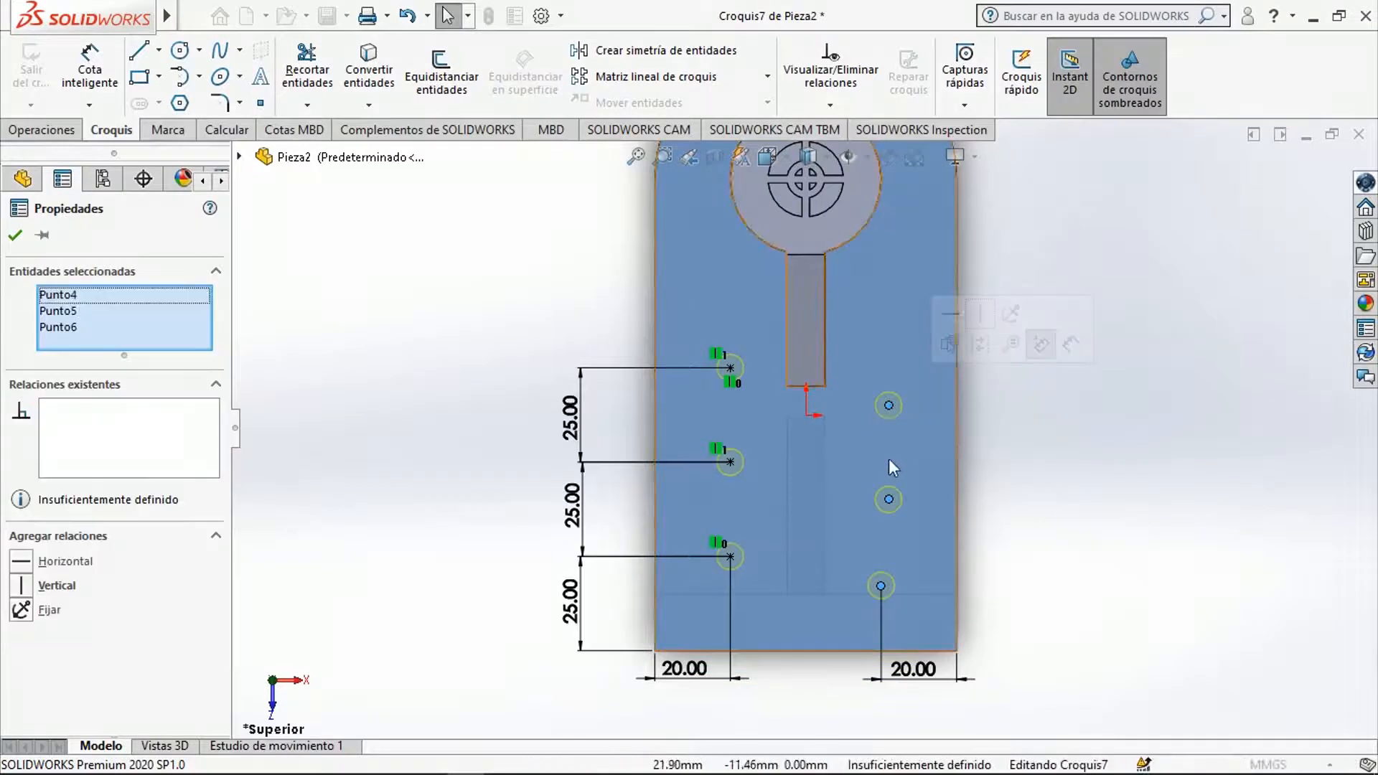
{"action": "left_click", "coordinate": [22, 587]}
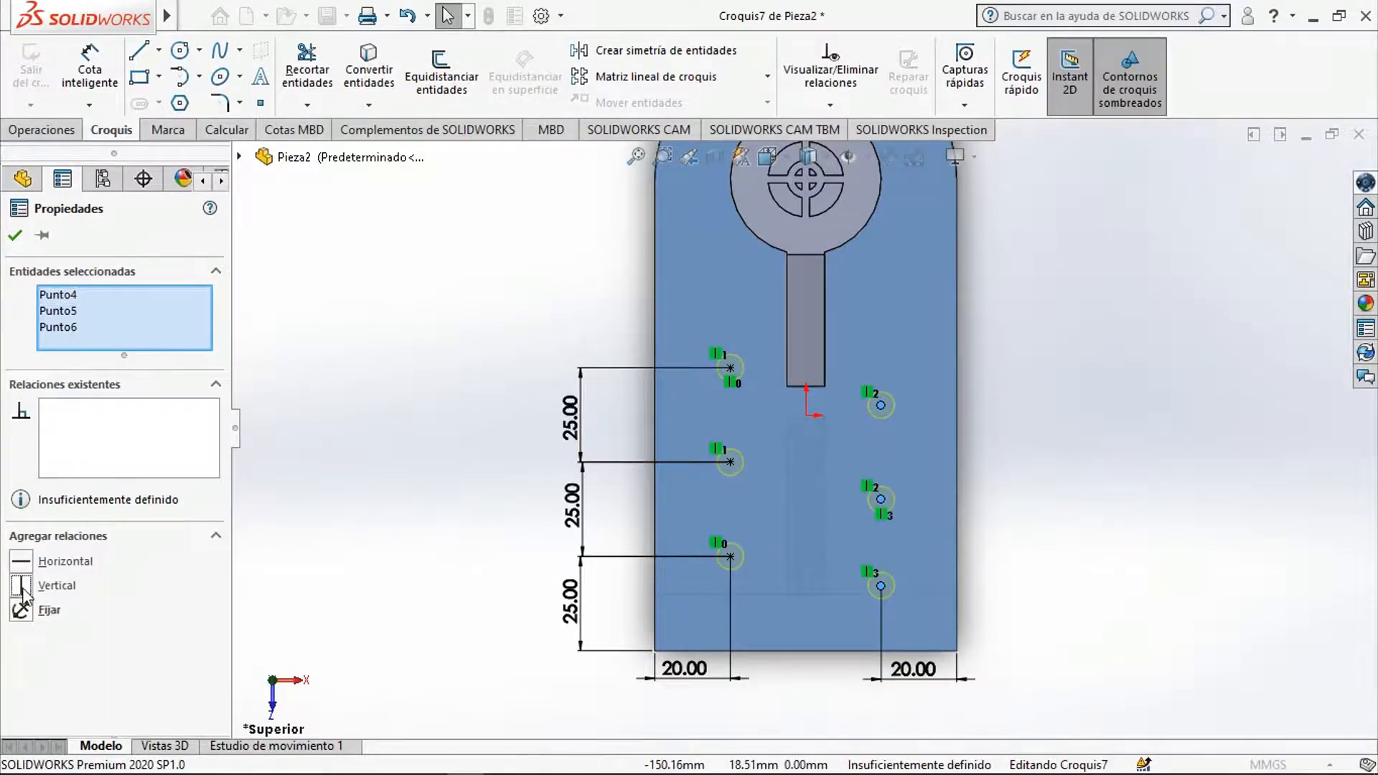
{"action": "left_click", "coordinate": [1082, 471]}
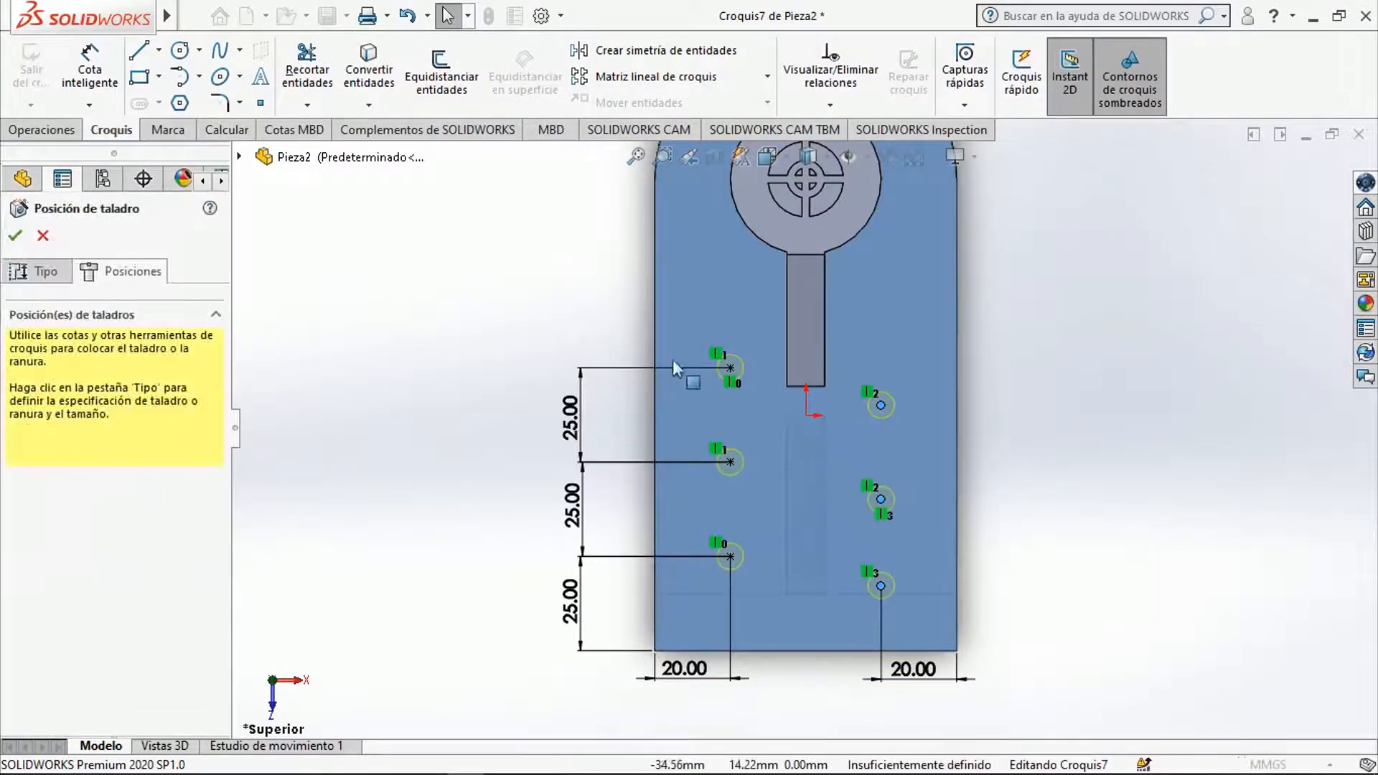
Align the upper left and upper right hole points with a Horizontal relation.
{"action": "left_click", "coordinate": [730, 368]}
{"action": "left_click", "coordinate": [882, 406], "text": "ctrl"}
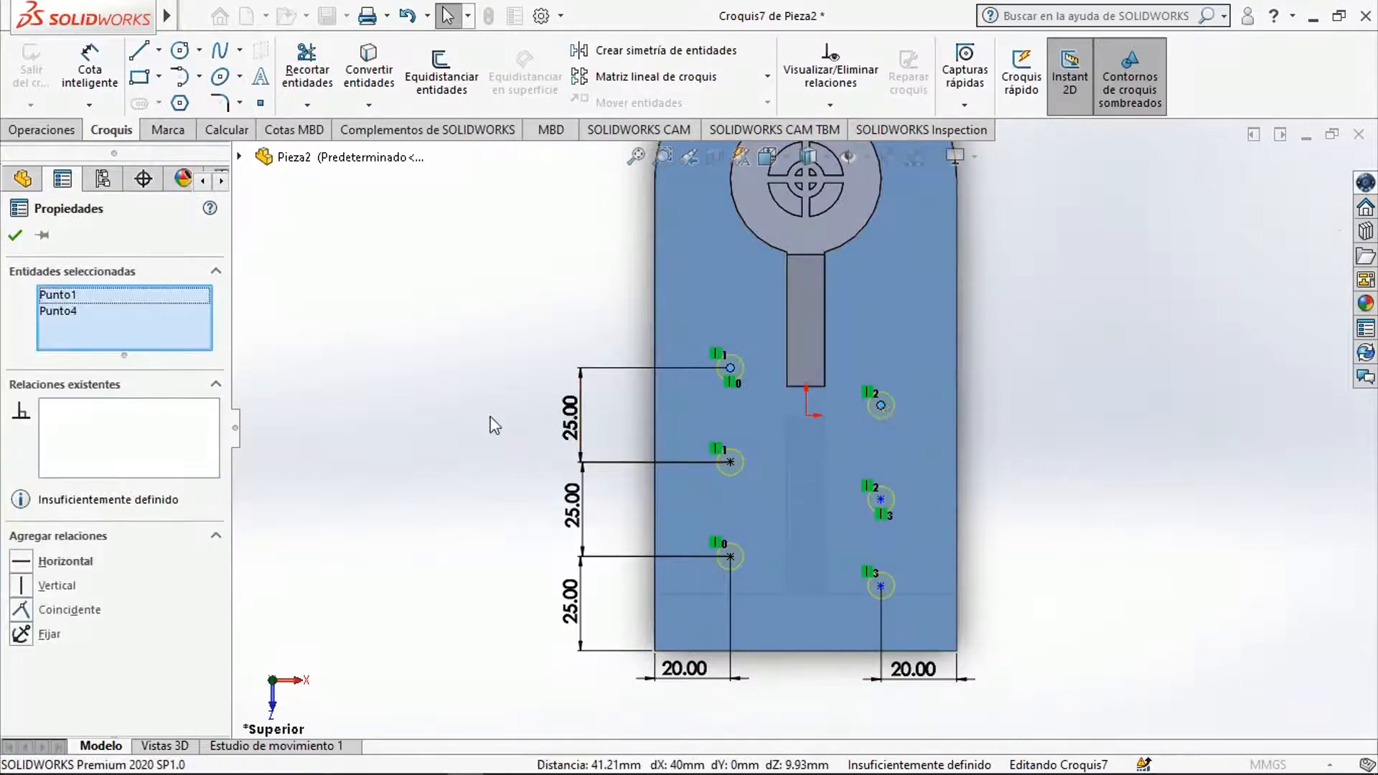
{"action": "left_click", "coordinate": [44, 561]}
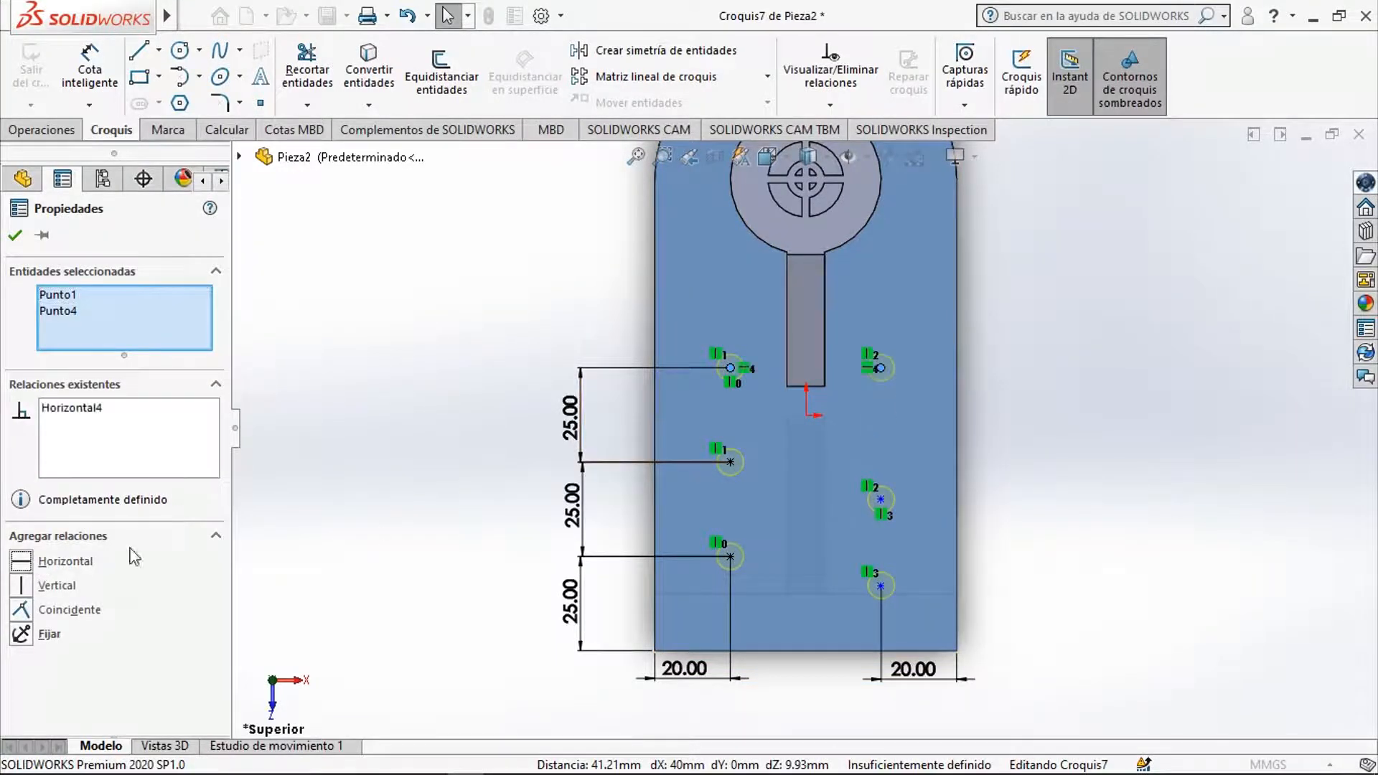
{"action": "left_click", "coordinate": [967, 489]}
Align the middle left and middle right hole points with a Horizontal relation.
{"action": "left_click", "coordinate": [880, 499]}
{"action": "left_click", "coordinate": [730, 461]}
{"action": "left_click", "coordinate": [728, 460], "text": "ctrl"}
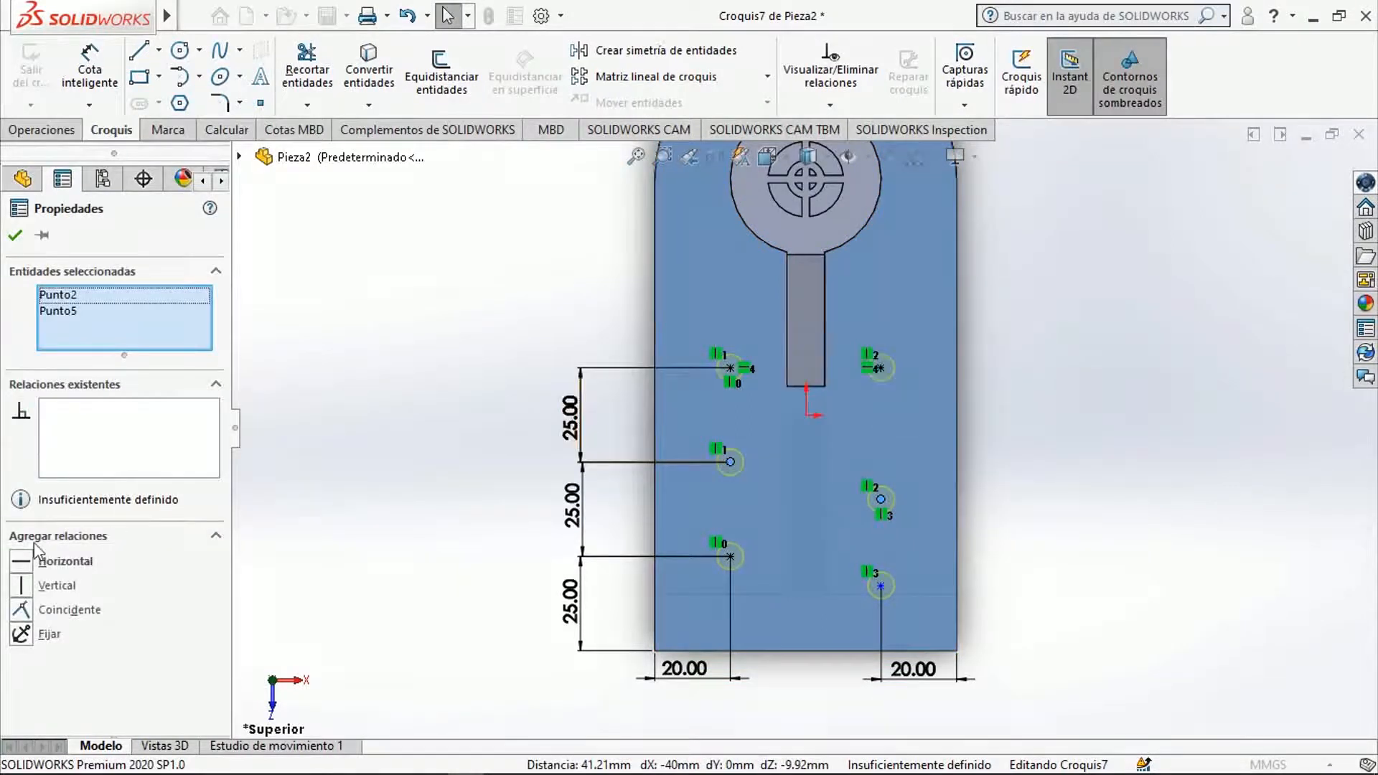
{"action": "left_click", "coordinate": [21, 561]}
{"action": "left_click", "coordinate": [880, 585], "text": "ctrl"}
{"action": "left_click", "coordinate": [729, 553], "text": "ctrl"}
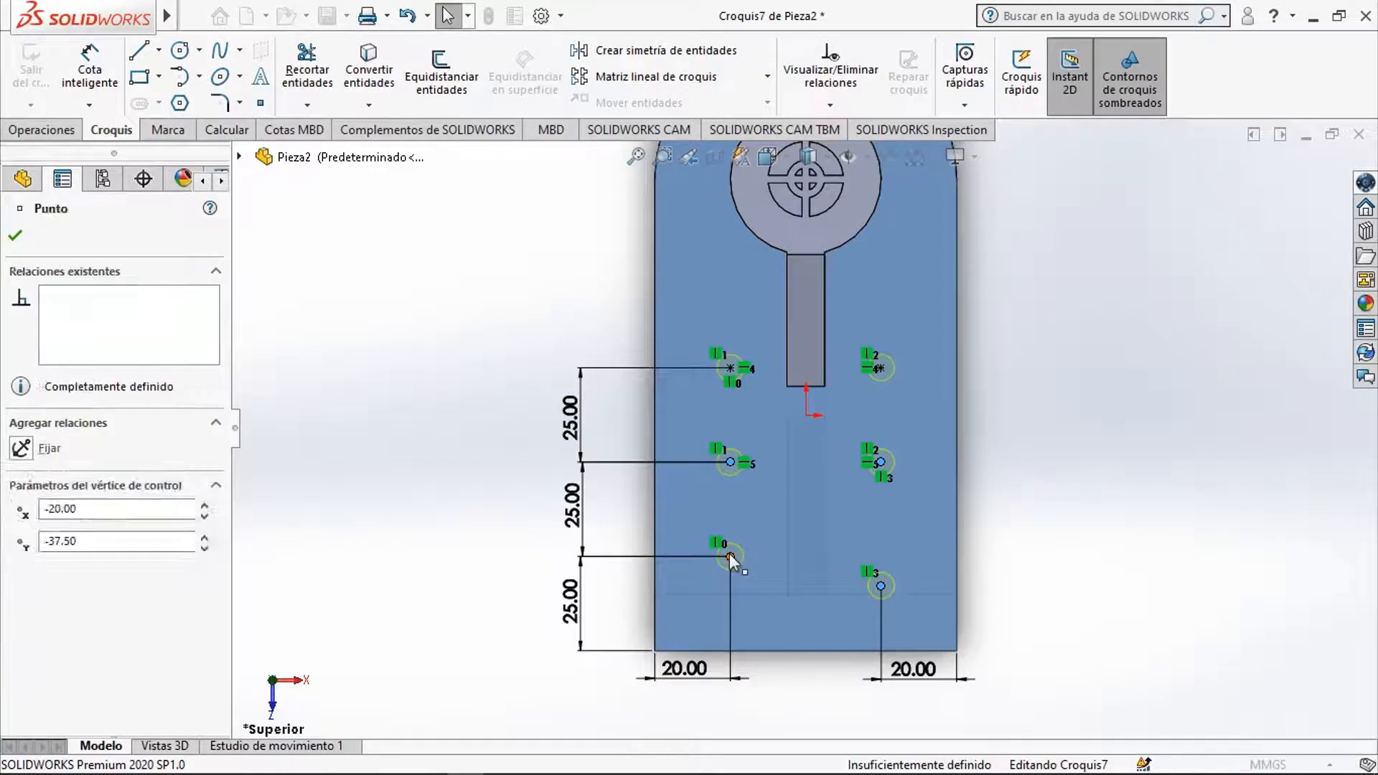
{"action": "left_click", "coordinate": [41, 570]}
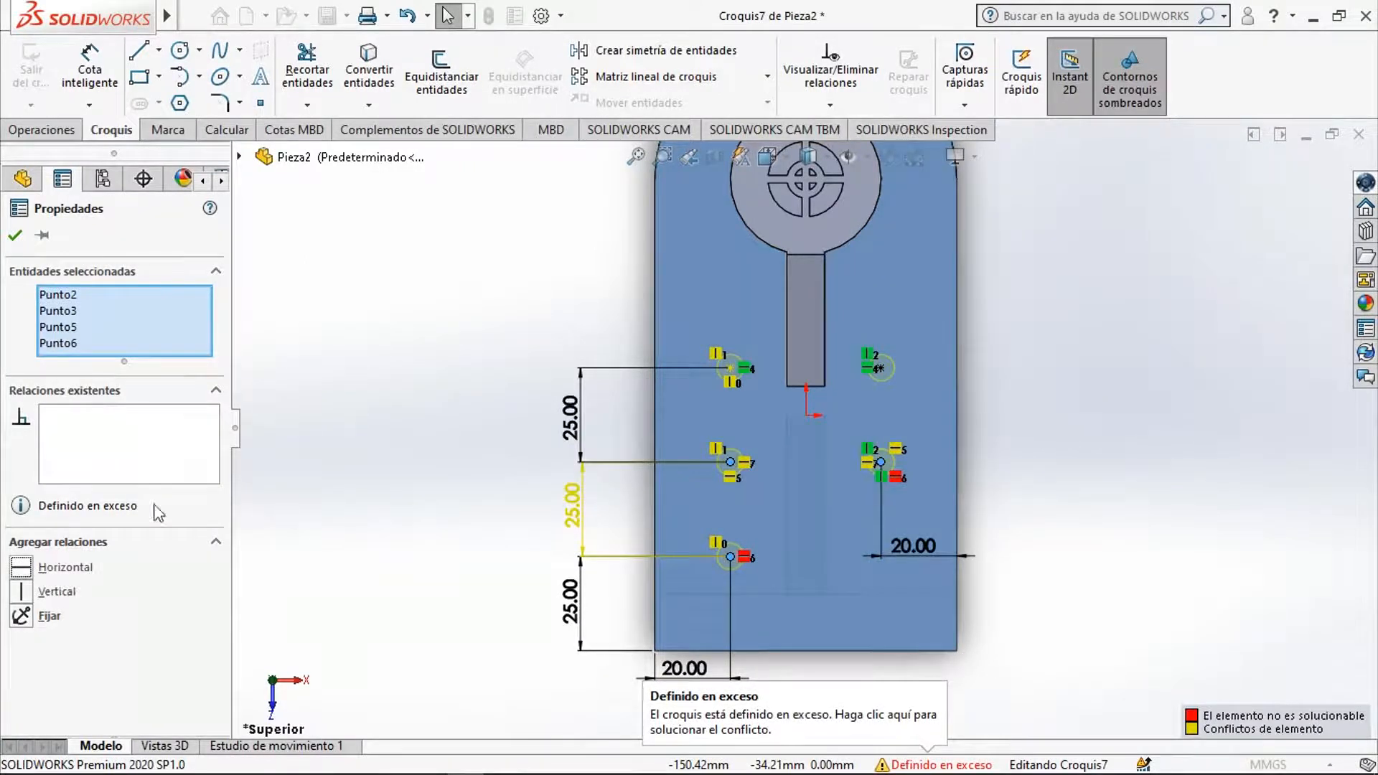
{"action": "left_click", "coordinate": [408, 15]}
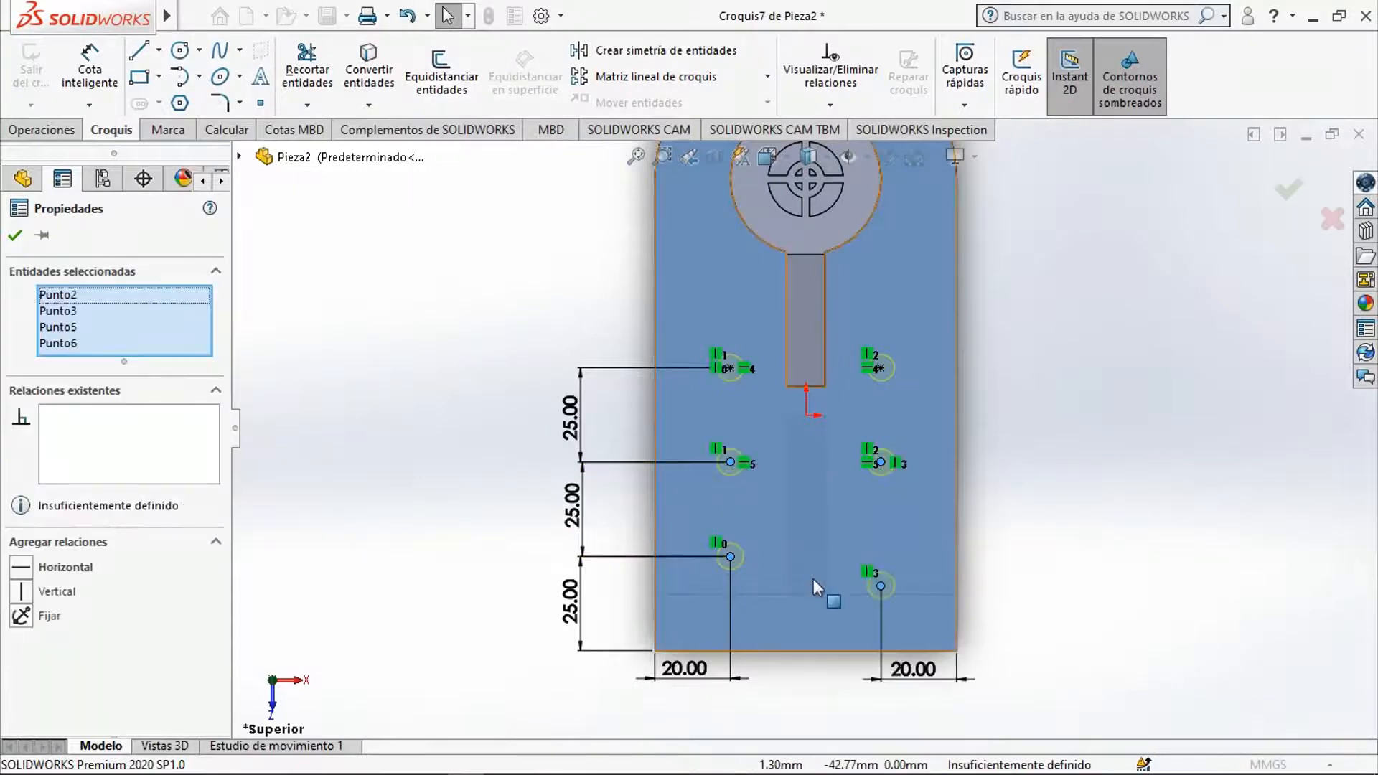
{"action": "left_click", "coordinate": [1103, 563]}
Align the lower left and lower right hole points with a Horizontal relation.
{"action": "left_click", "coordinate": [880, 587]}
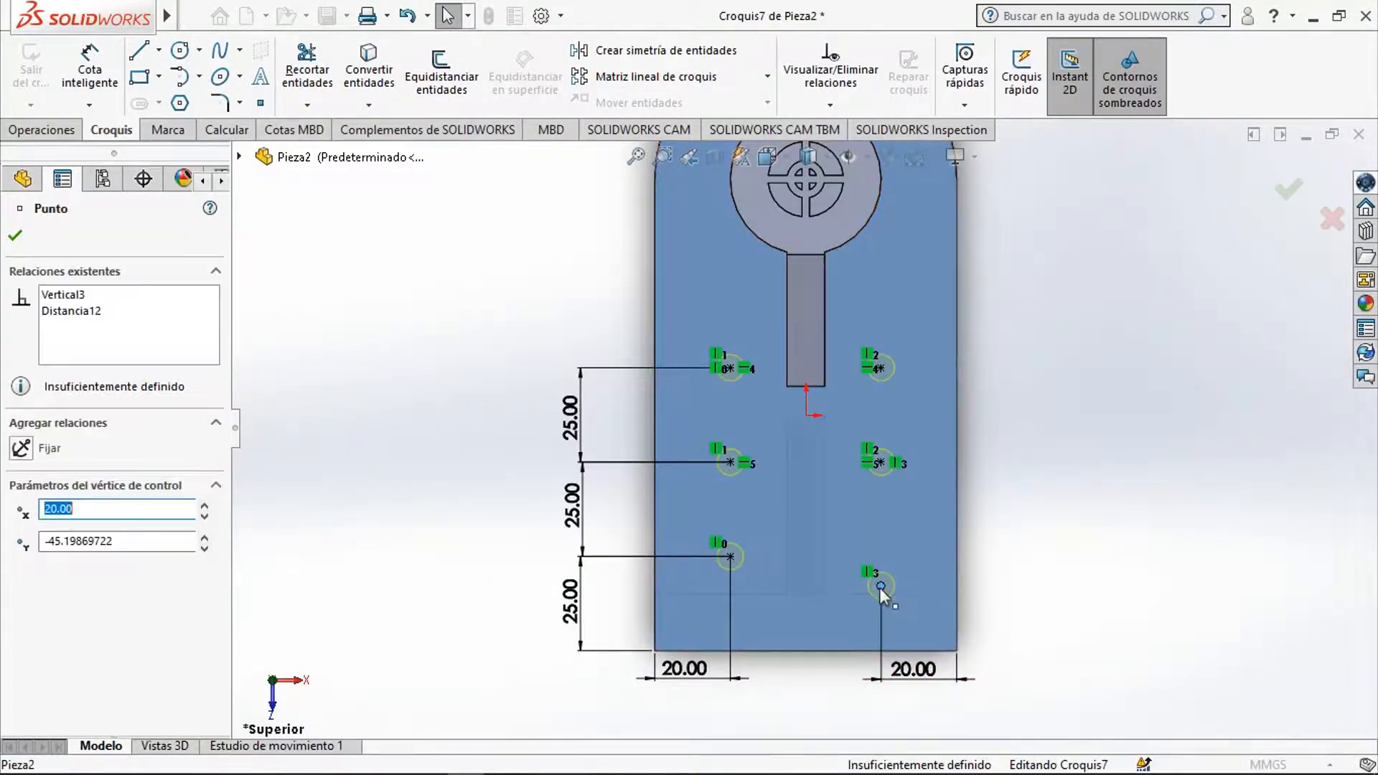
{"action": "left_click", "coordinate": [729, 558]}
{"action": "left_click", "coordinate": [728, 558], "text": "ctrl"}
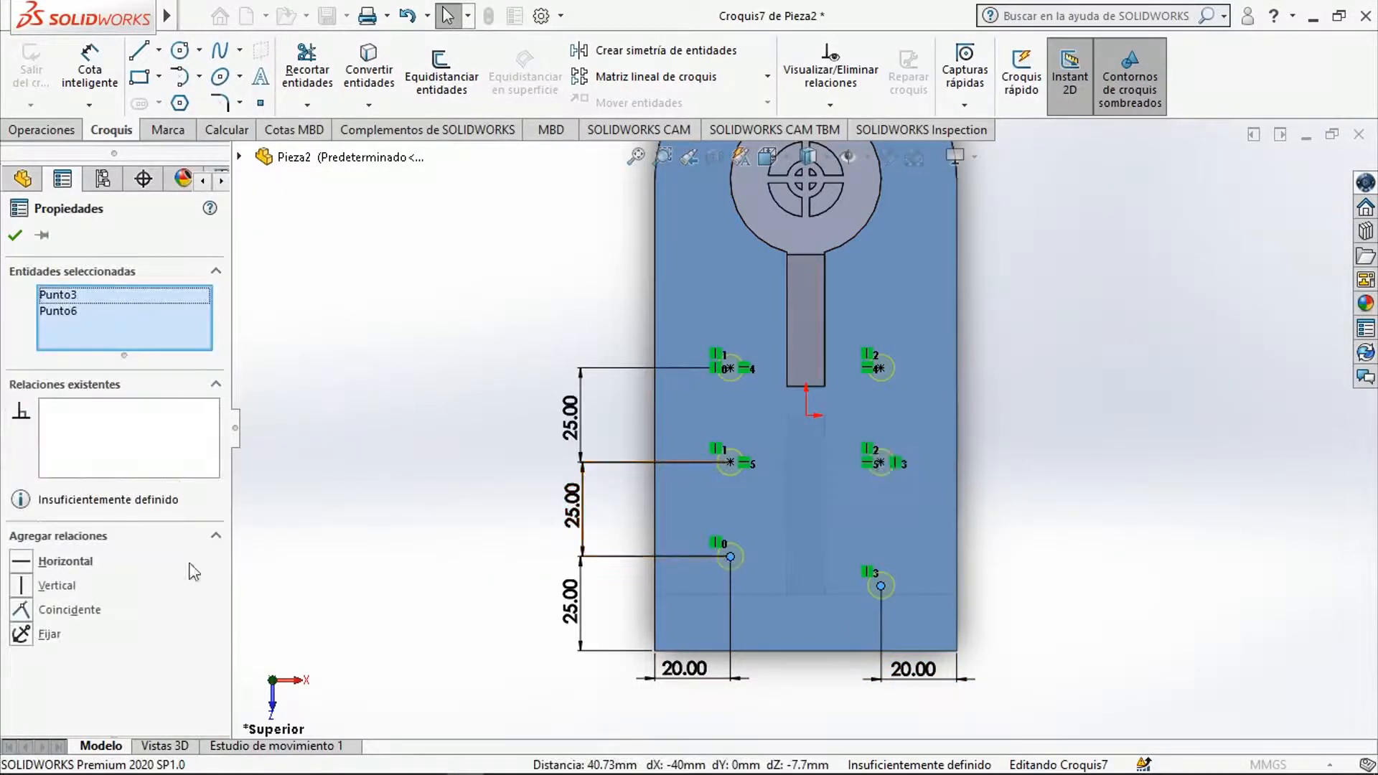
{"action": "left_click", "coordinate": [22, 562]}
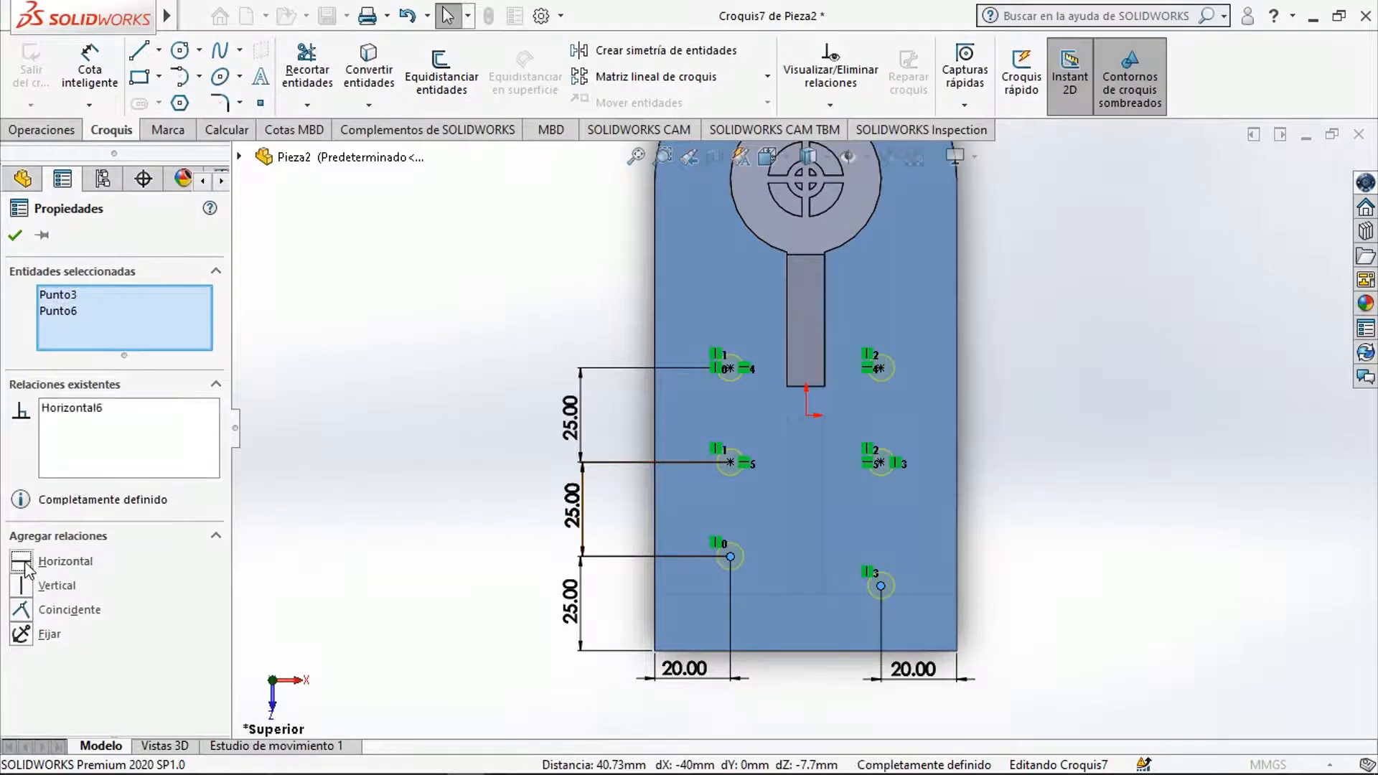
{"action": "left_click", "coordinate": [1107, 558]}
Move the lower-right hole's 20 mm dimension below the plate's end edge and finish the six-hole Hole Wizard feature.
{"action": "middle_click_drag", "start_coordinate": [1119, 544], "coordinate": [1075, 460]}
{"action": "key", "text": "ctrl+8"}
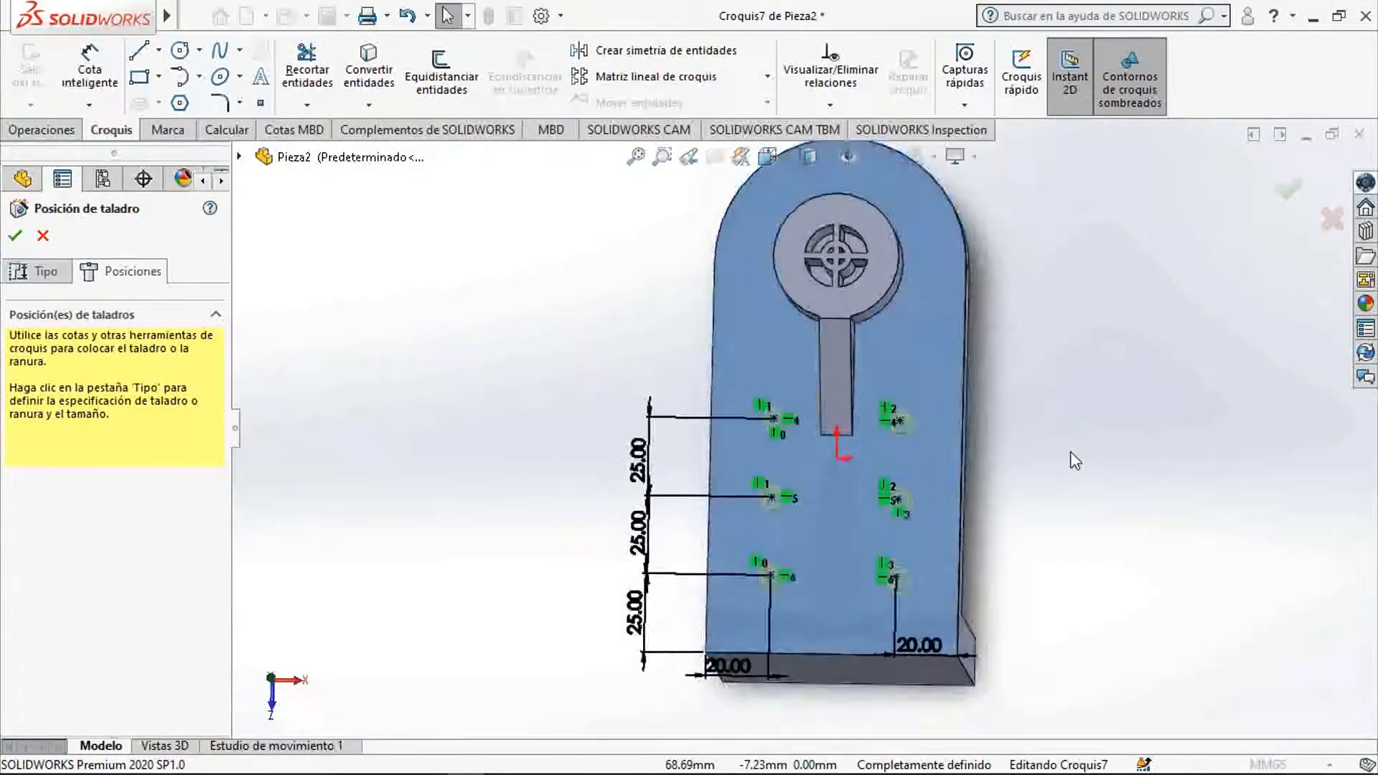
{"action": "scroll", "coordinate": [1034, 495], "scroll_direction": "down", "scroll_amount": 2}
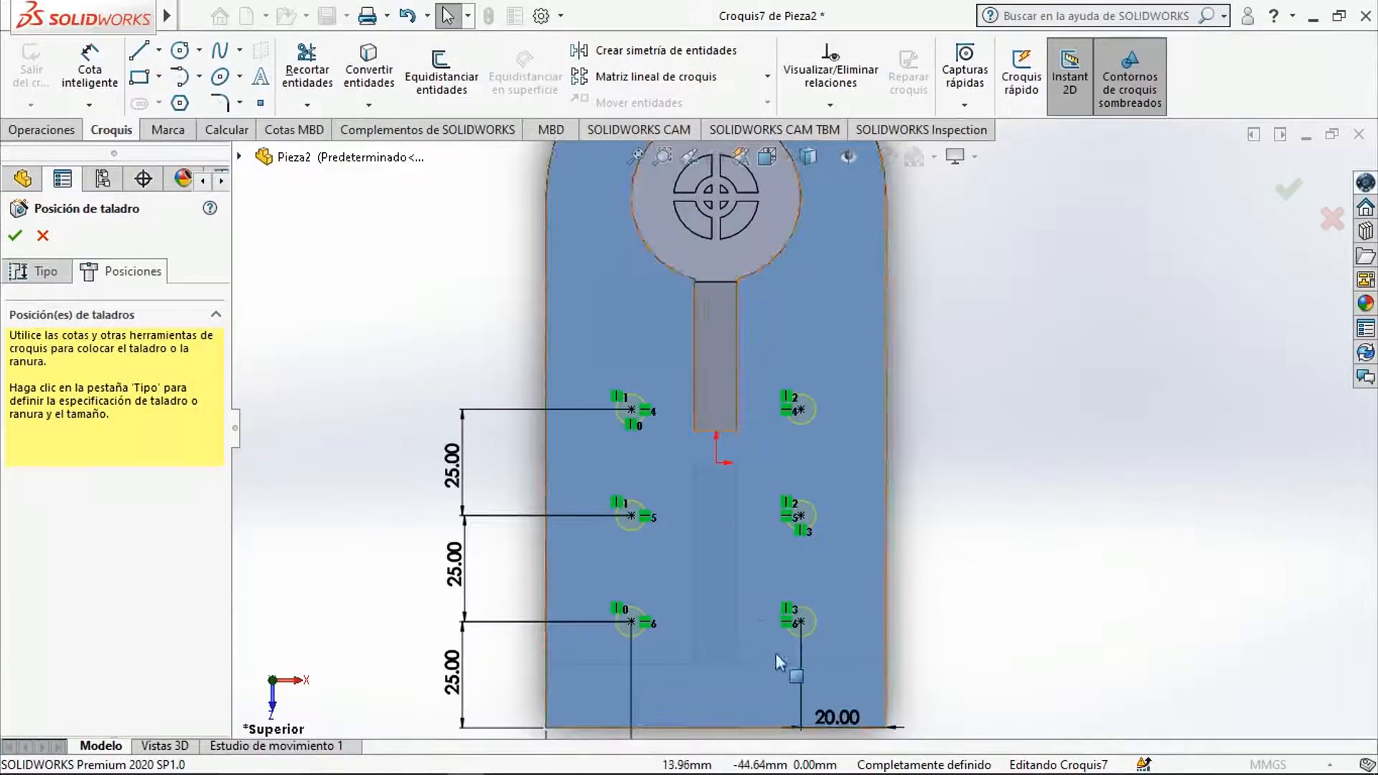
{"action": "scroll", "coordinate": [768, 657], "scroll_direction": "up", "scroll_amount": 2}
{"action": "scroll", "coordinate": [708, 671], "scroll_direction": "down", "scroll_amount": 1}
{"action": "left_click_drag", "start_coordinate": [866, 616], "coordinate": [865, 646]}
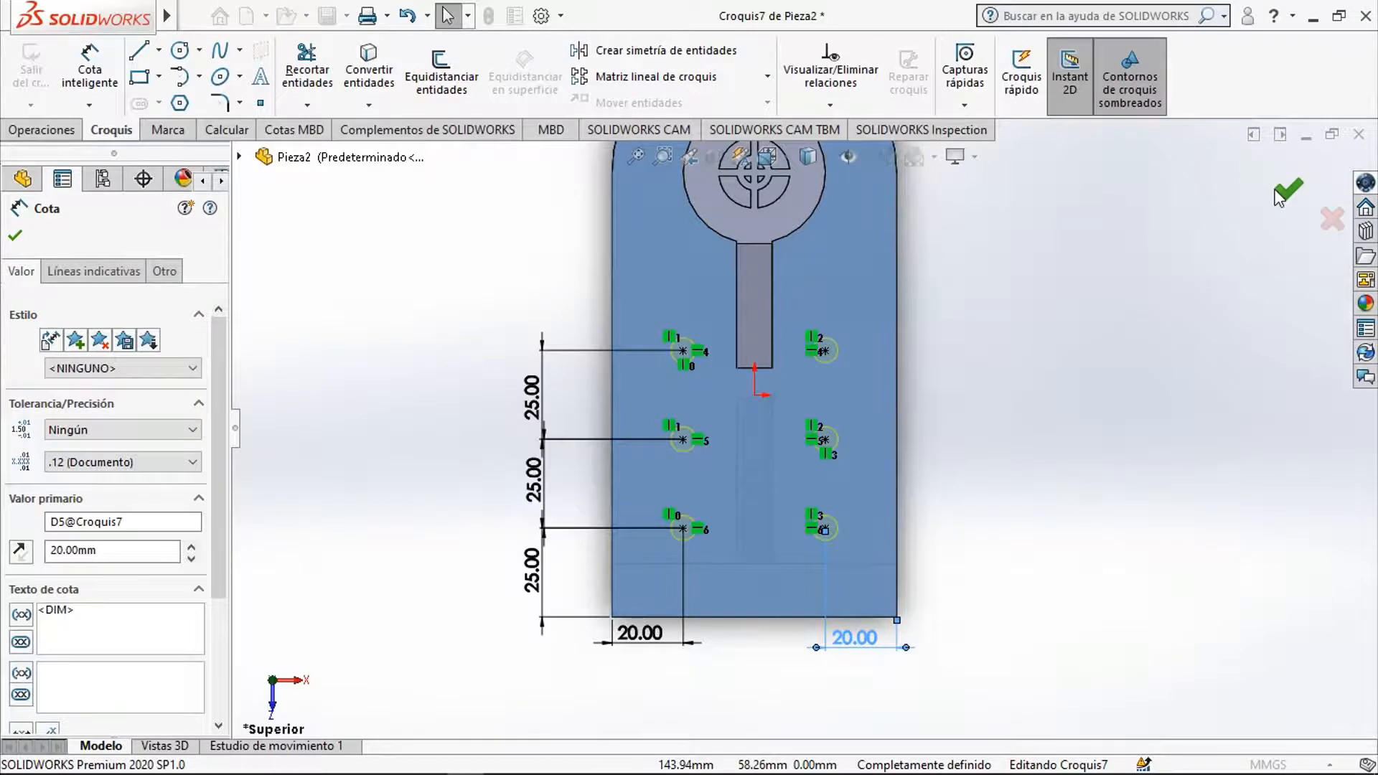
{"action": "left_click", "coordinate": [16, 237]}
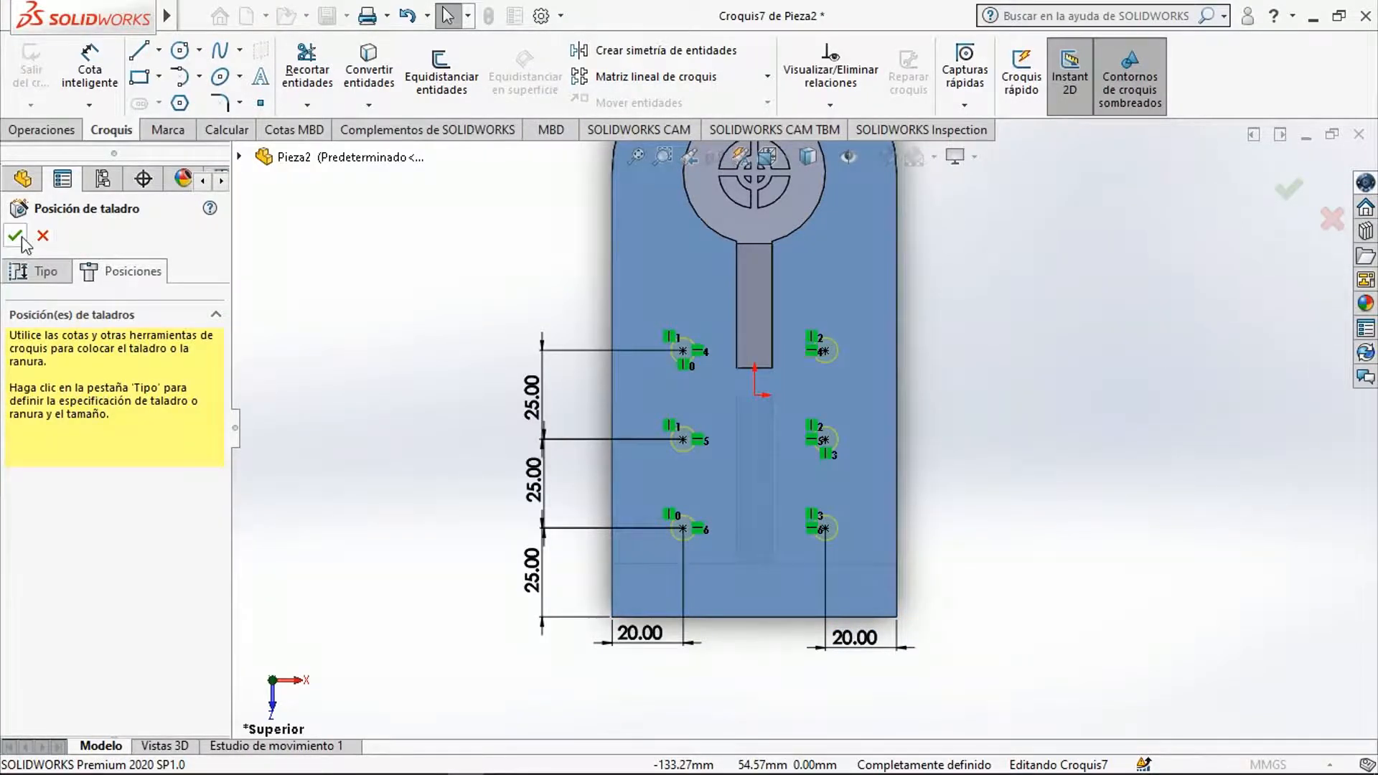
{"action": "left_click", "coordinate": [21, 240]}
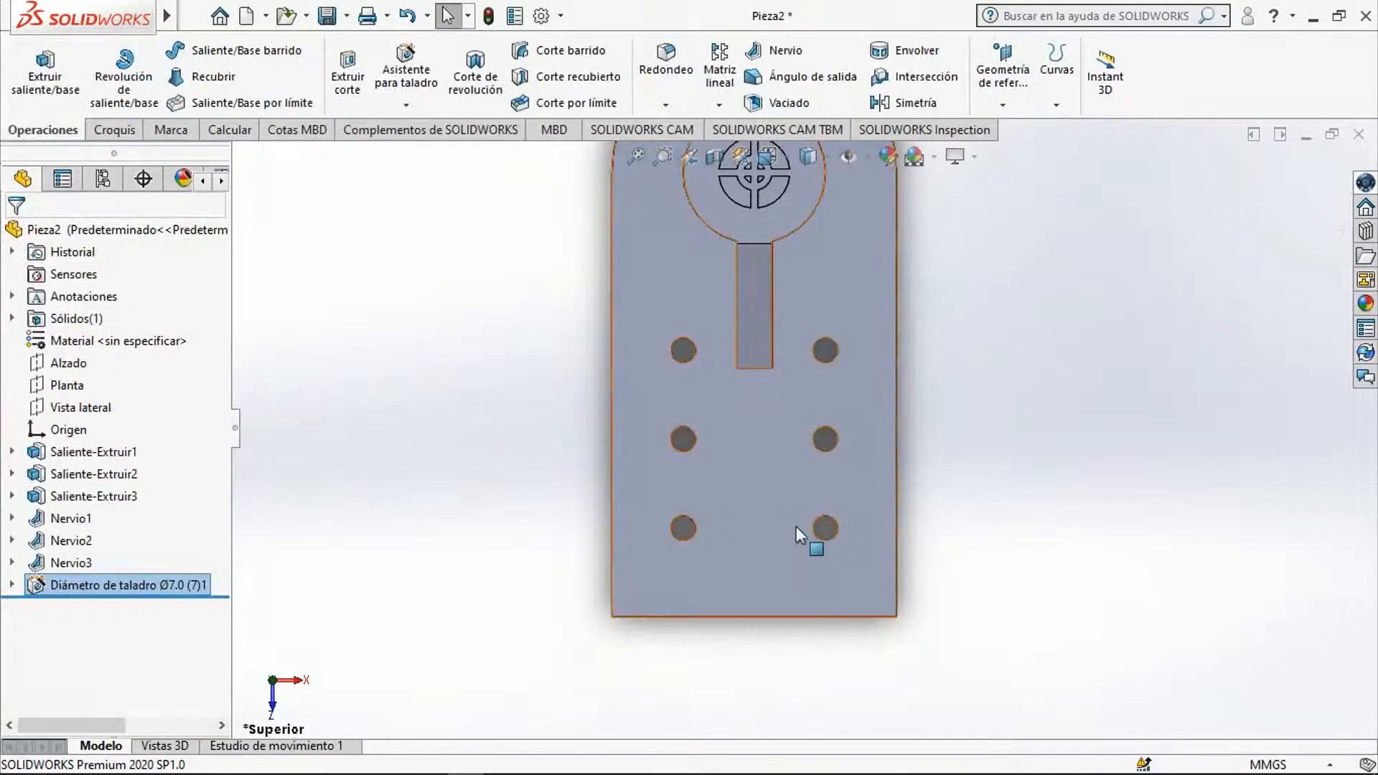
Examine the drilled bracket from an angle and in the front, left, right, top and bottom standard views.
{"action": "middle_click_drag", "start_coordinate": [894, 514], "coordinate": [913, 438]}
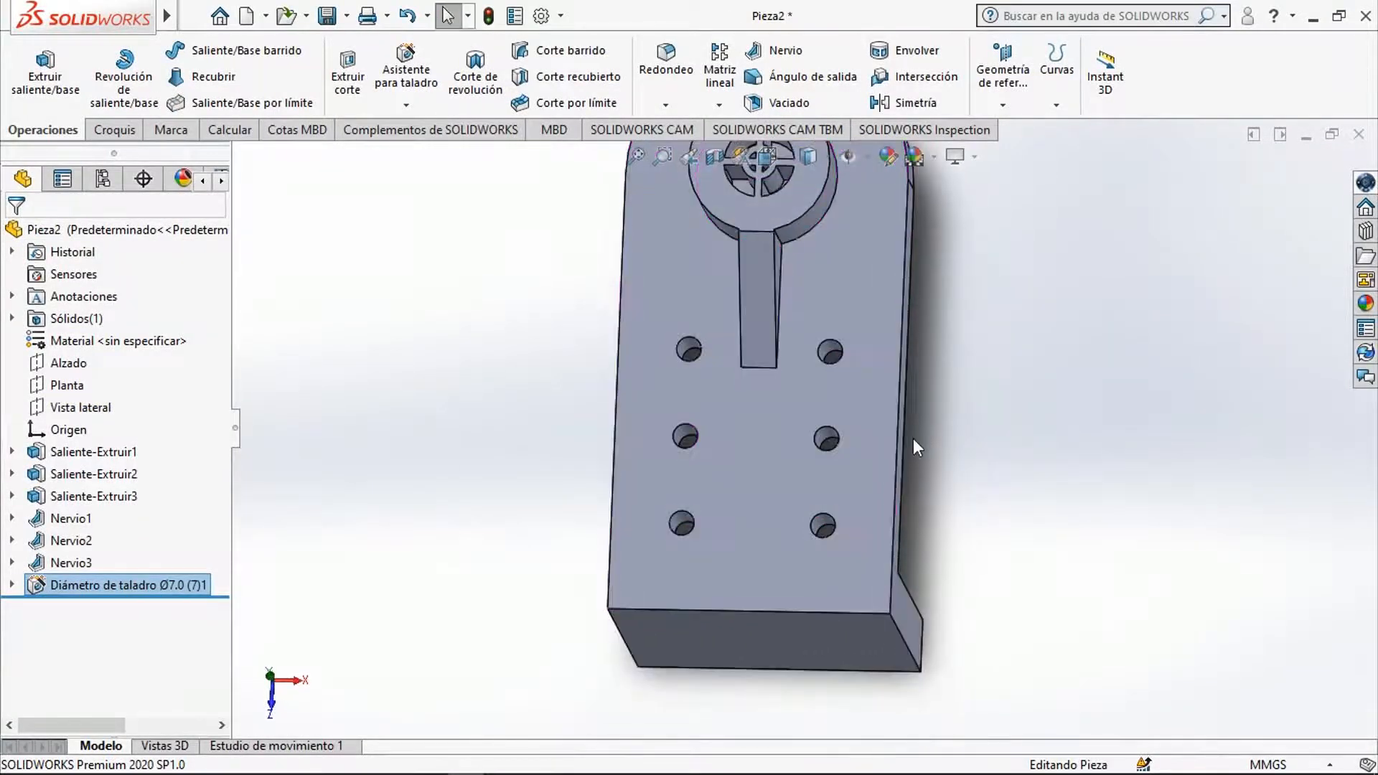
{"action": "key", "text": "ctrl+1"}
{"action": "key", "text": "ctrl+3"}
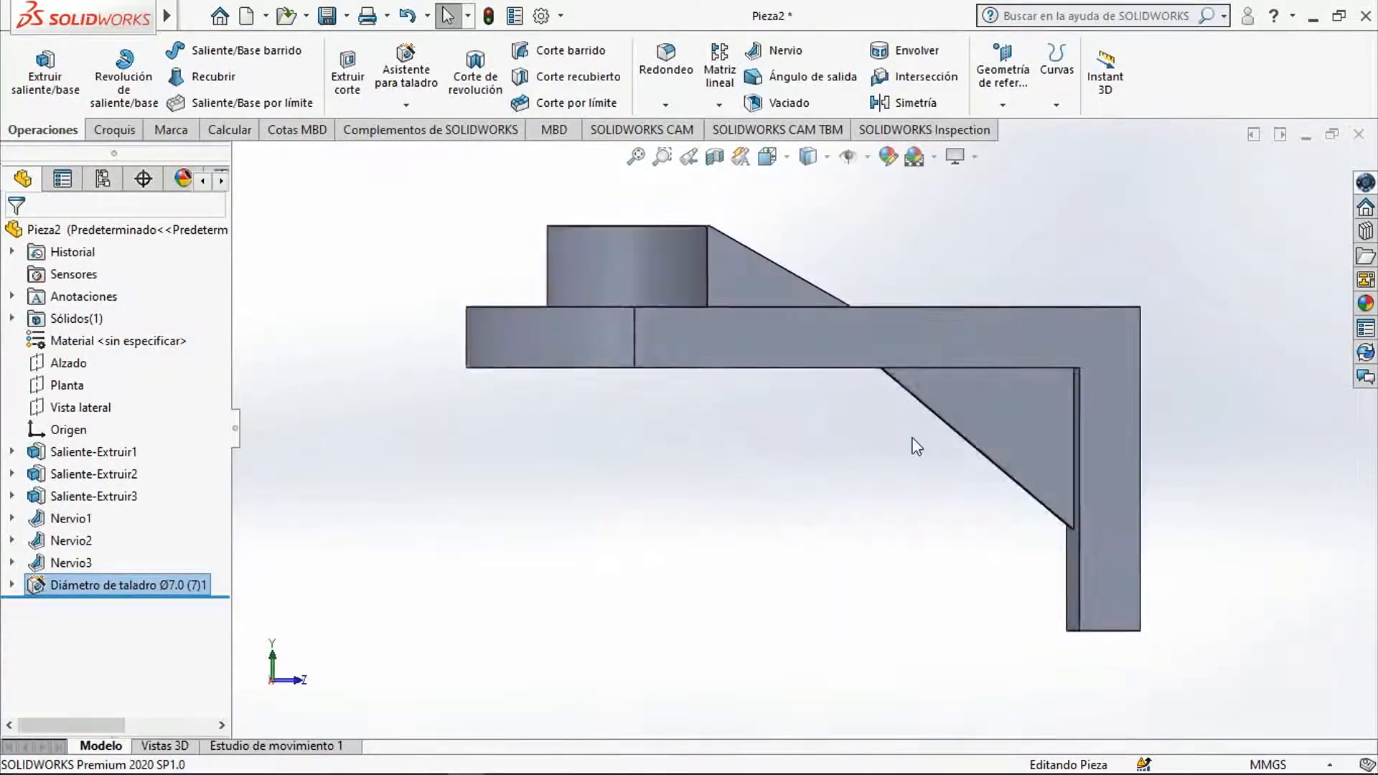
{"action": "key", "text": "ctrl+4"}
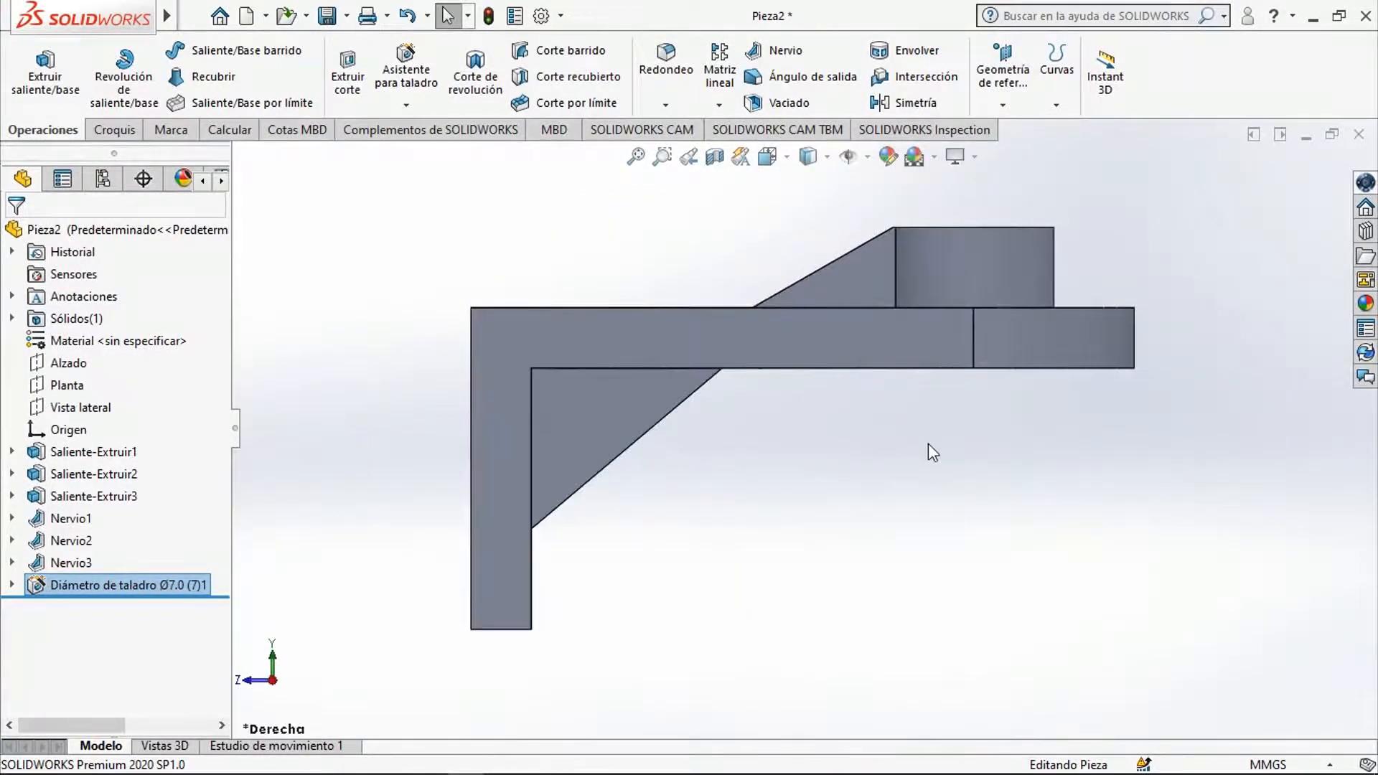
{"action": "key", "text": "ctrl+5"}
{"action": "key", "text": "ctrl+6"}
{"action": "key", "text": "ctrl+5"}
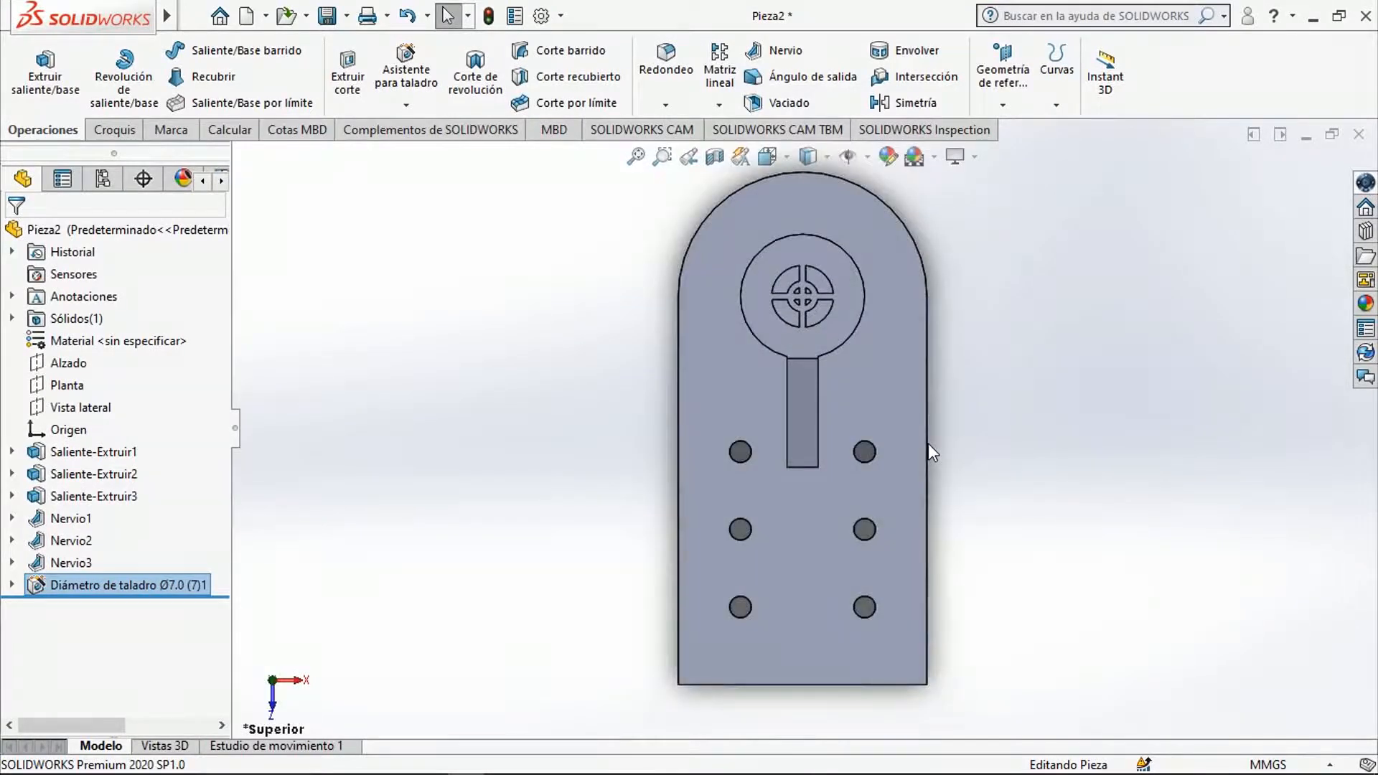
{"action": "key", "text": "ctrl+1"}
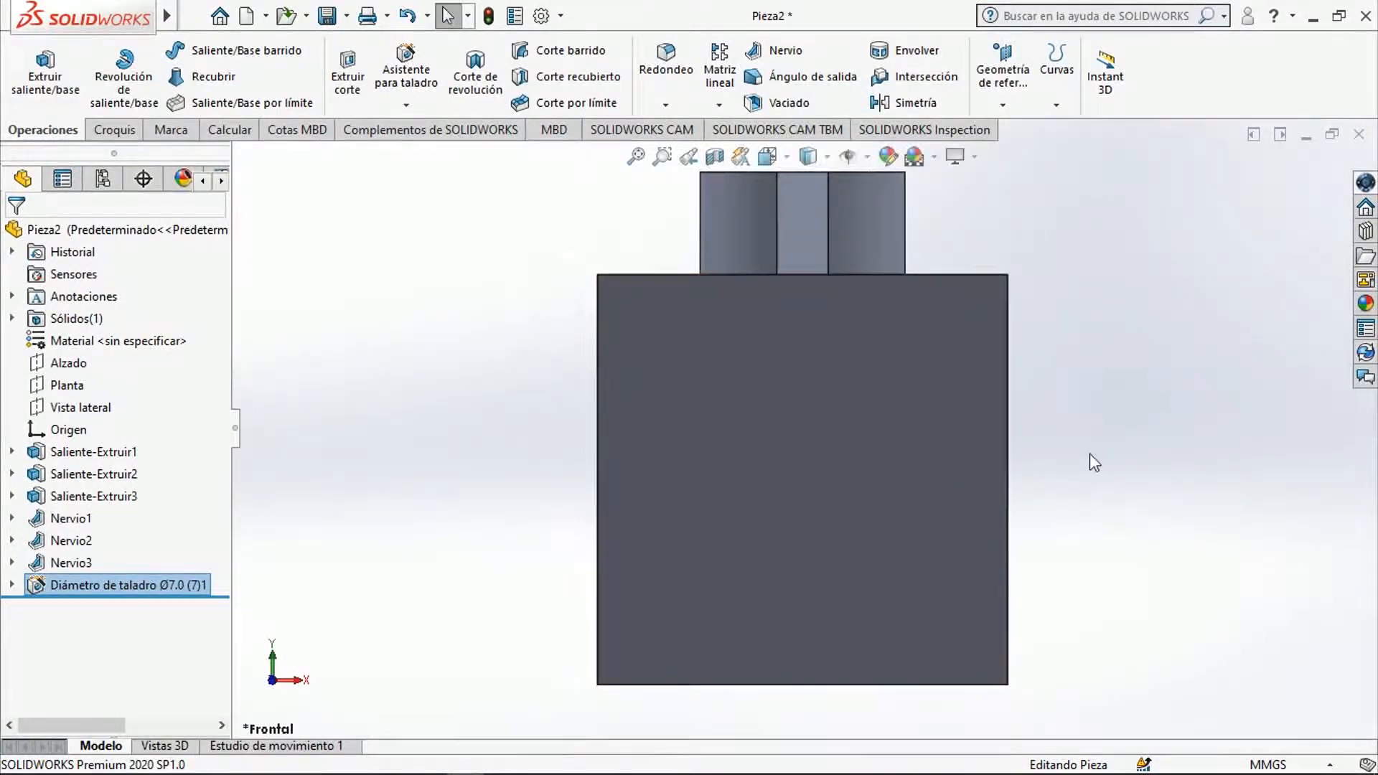
Start a Hole Wizard counterbore hole in the Ansi Metric standard and set its size to M5.
{"action": "key", "text": "ctrl+7"}
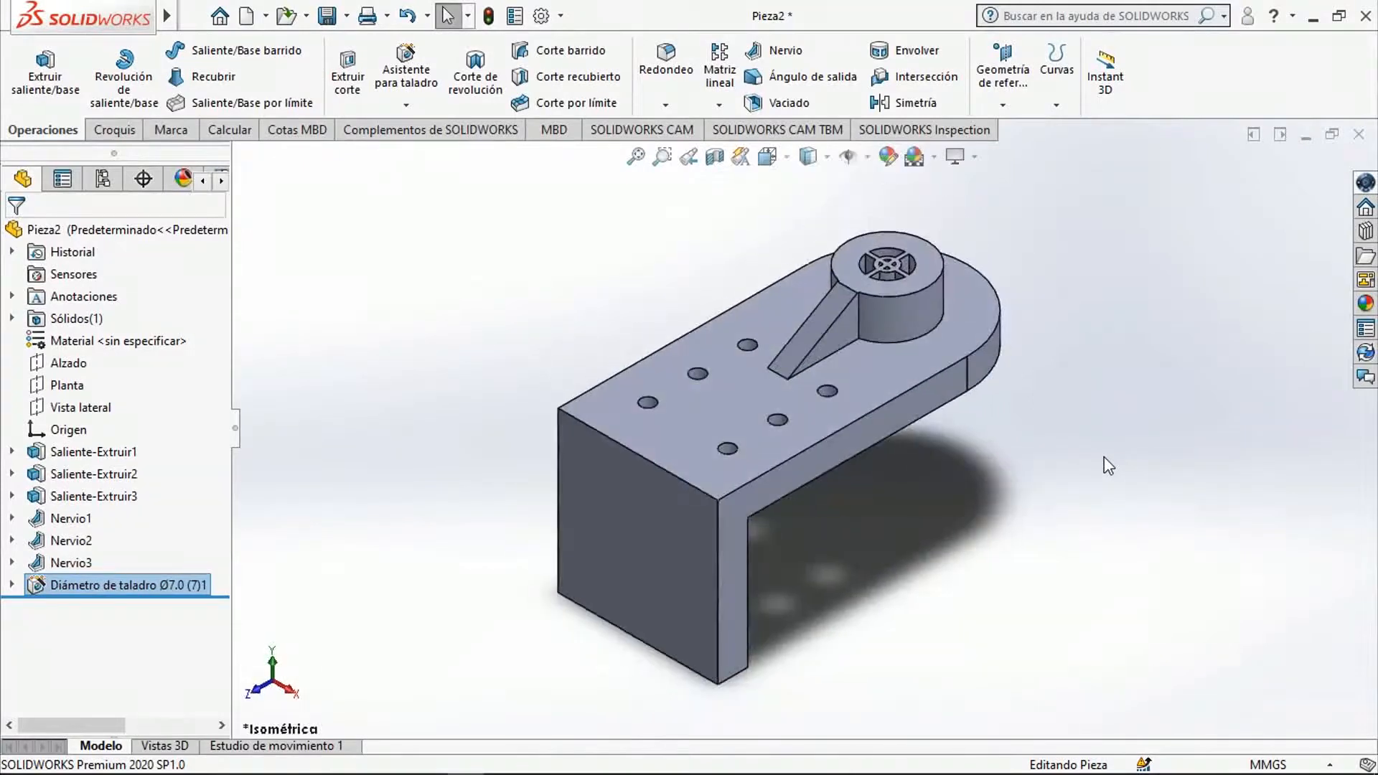
{"action": "left_click", "coordinate": [374, 597]}
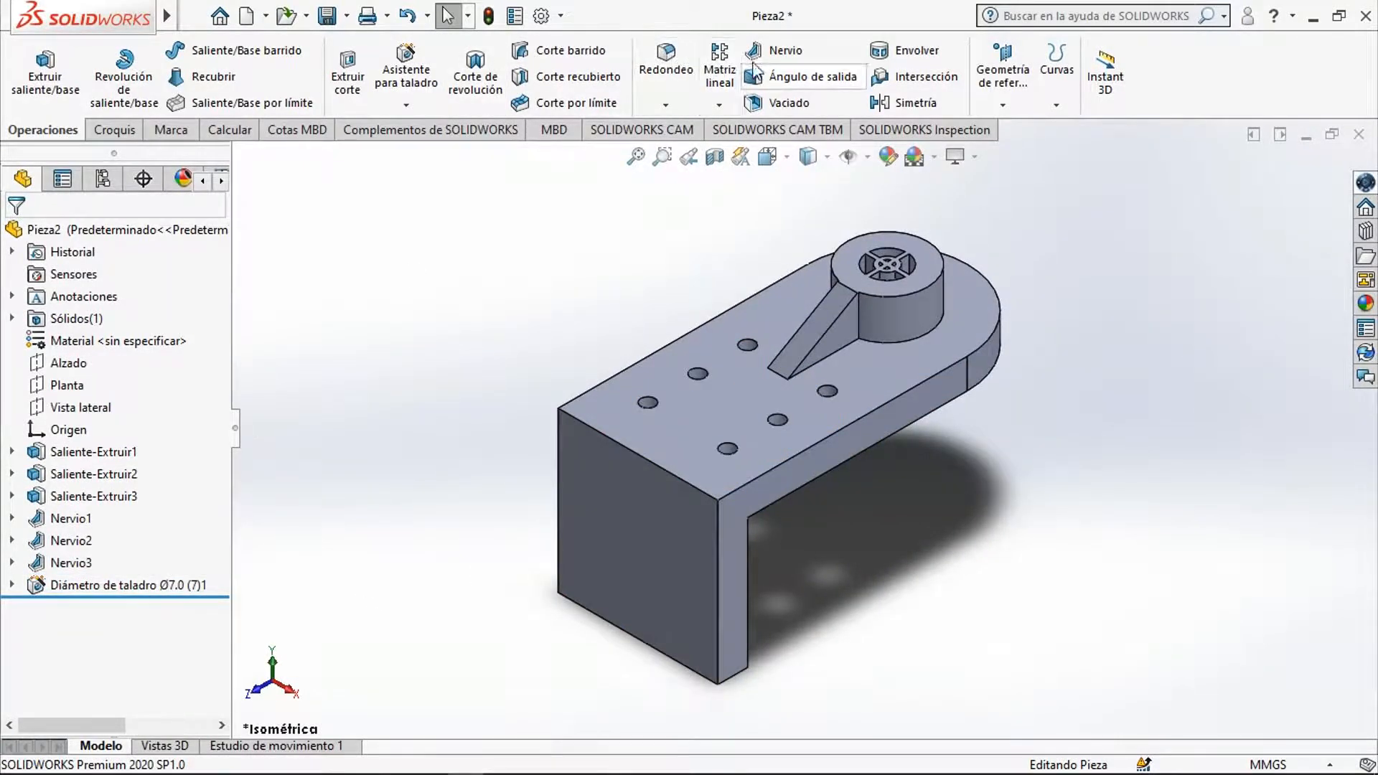
{"action": "left_click", "coordinate": [404, 58]}
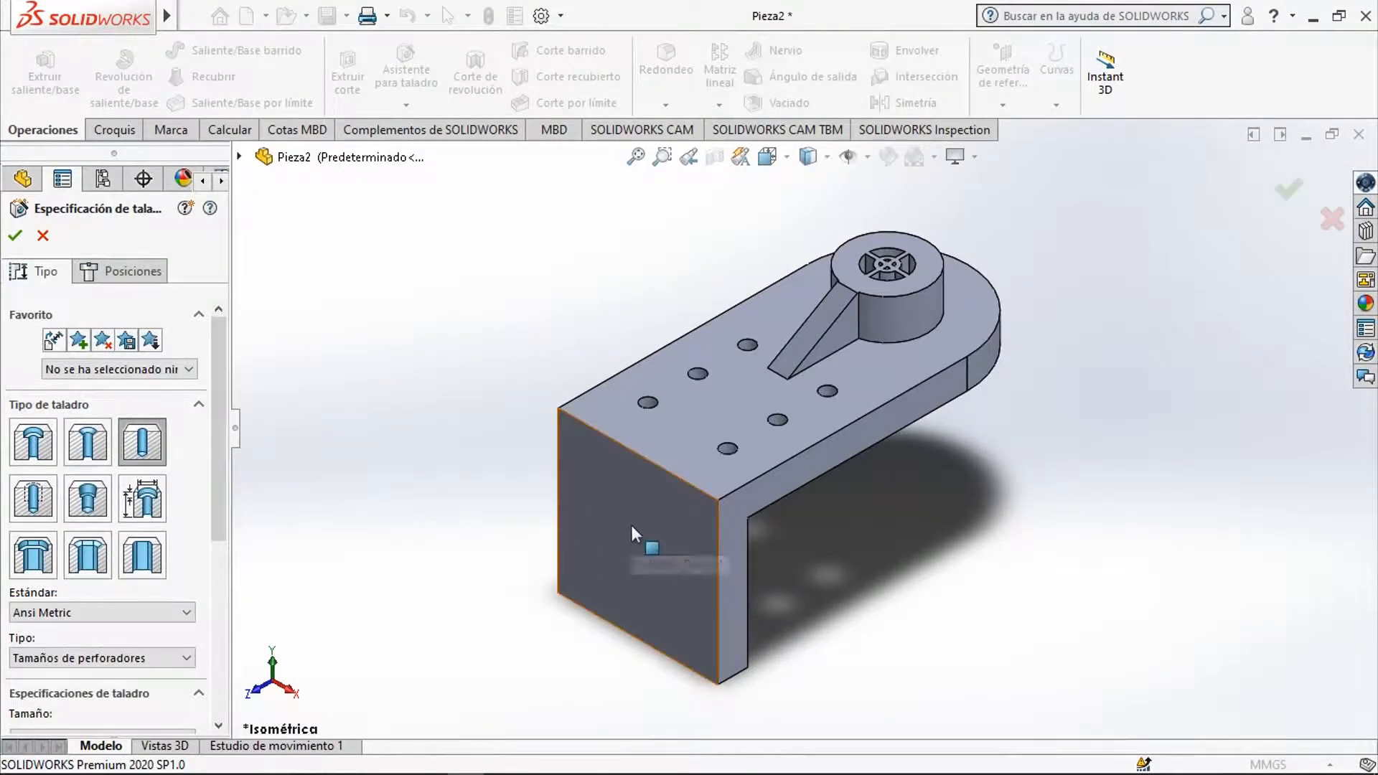
{"action": "left_click", "coordinate": [45, 450]}
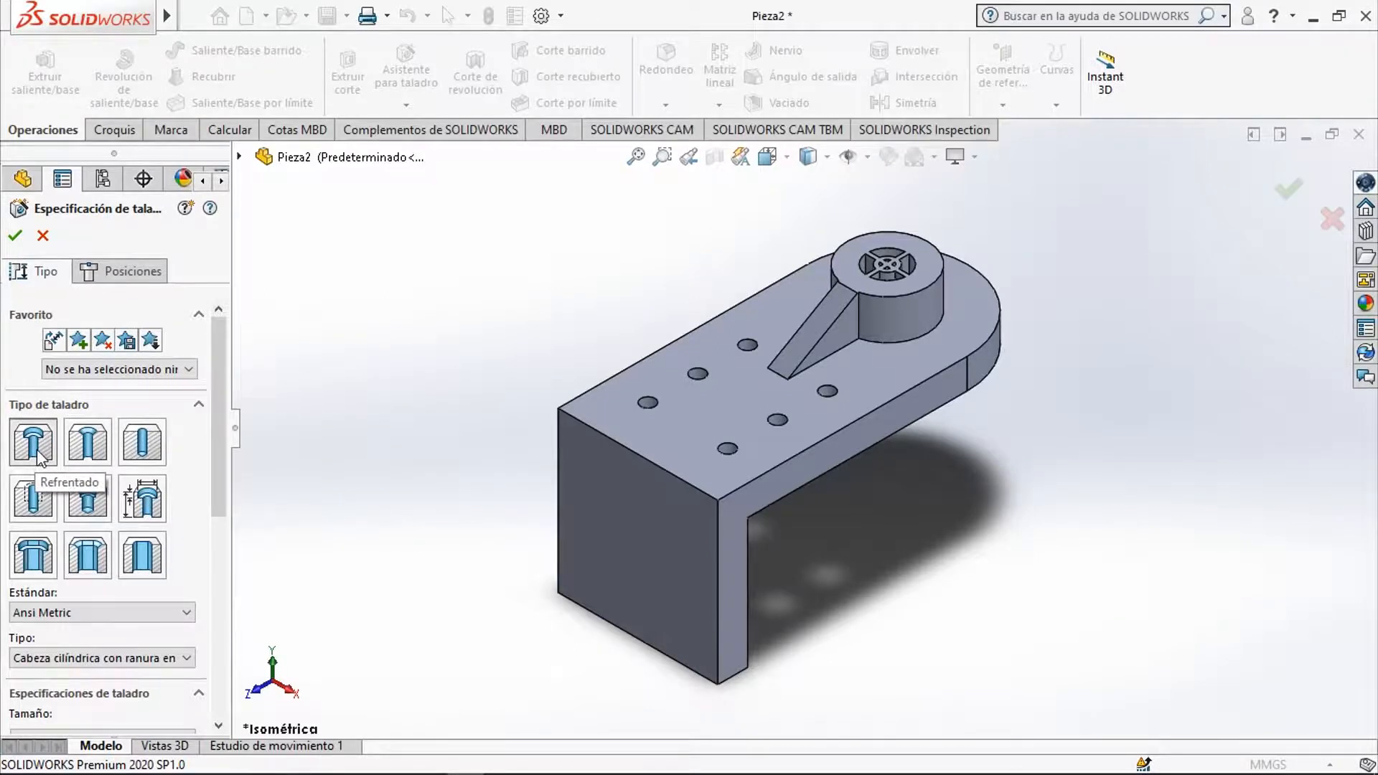
{"action": "left_click", "coordinate": [107, 614]}
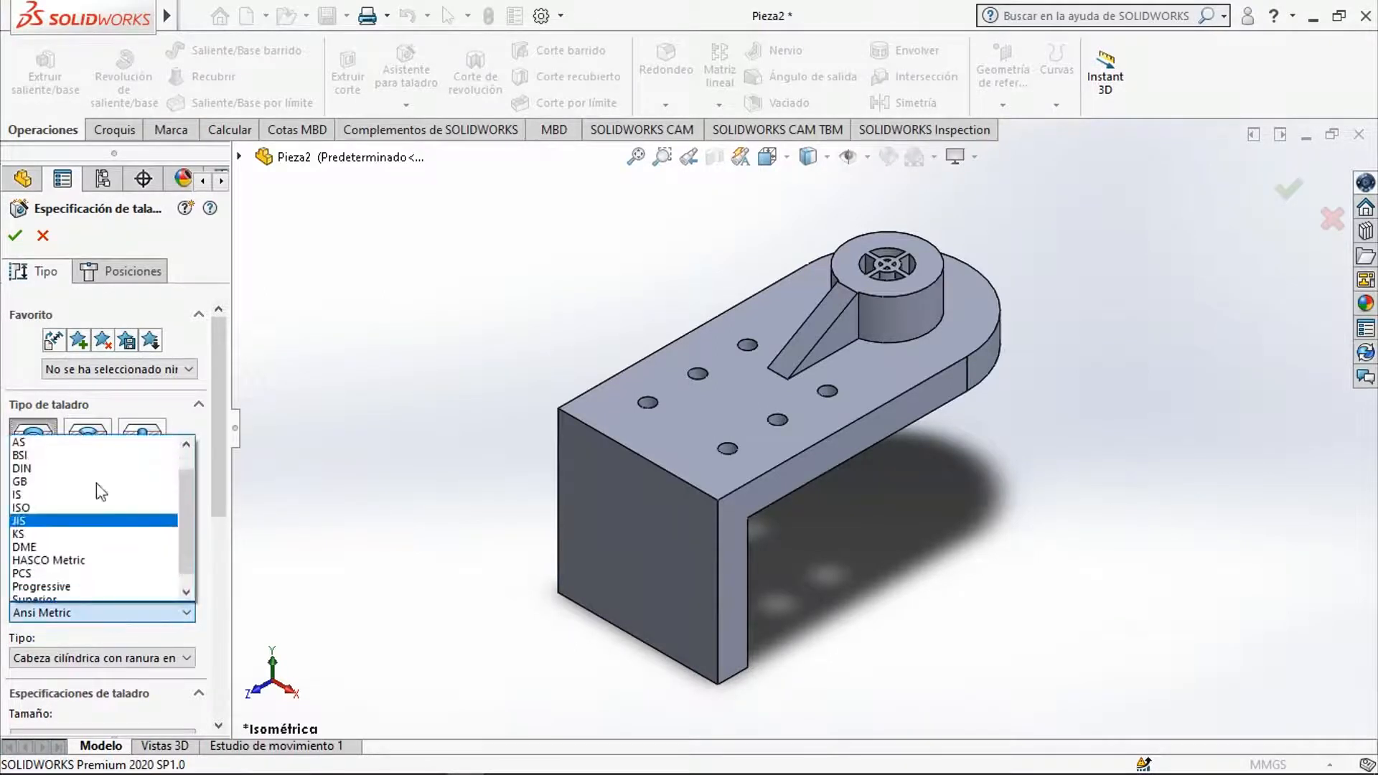
{"action": "left_click", "coordinate": [52, 457]}
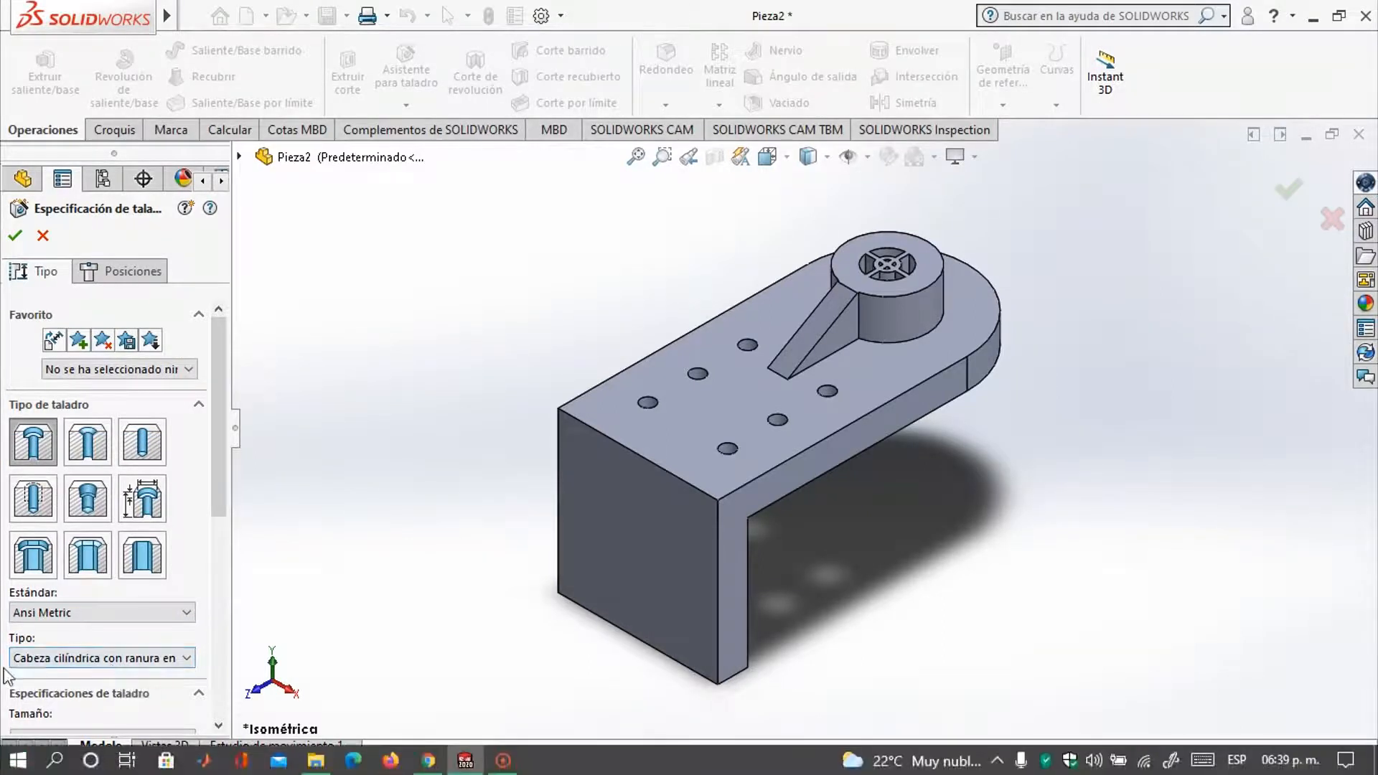
{"action": "scroll", "coordinate": [81, 632], "scroll_direction": "down", "scroll_amount": 3}
{"action": "left_click", "coordinate": [81, 624]}
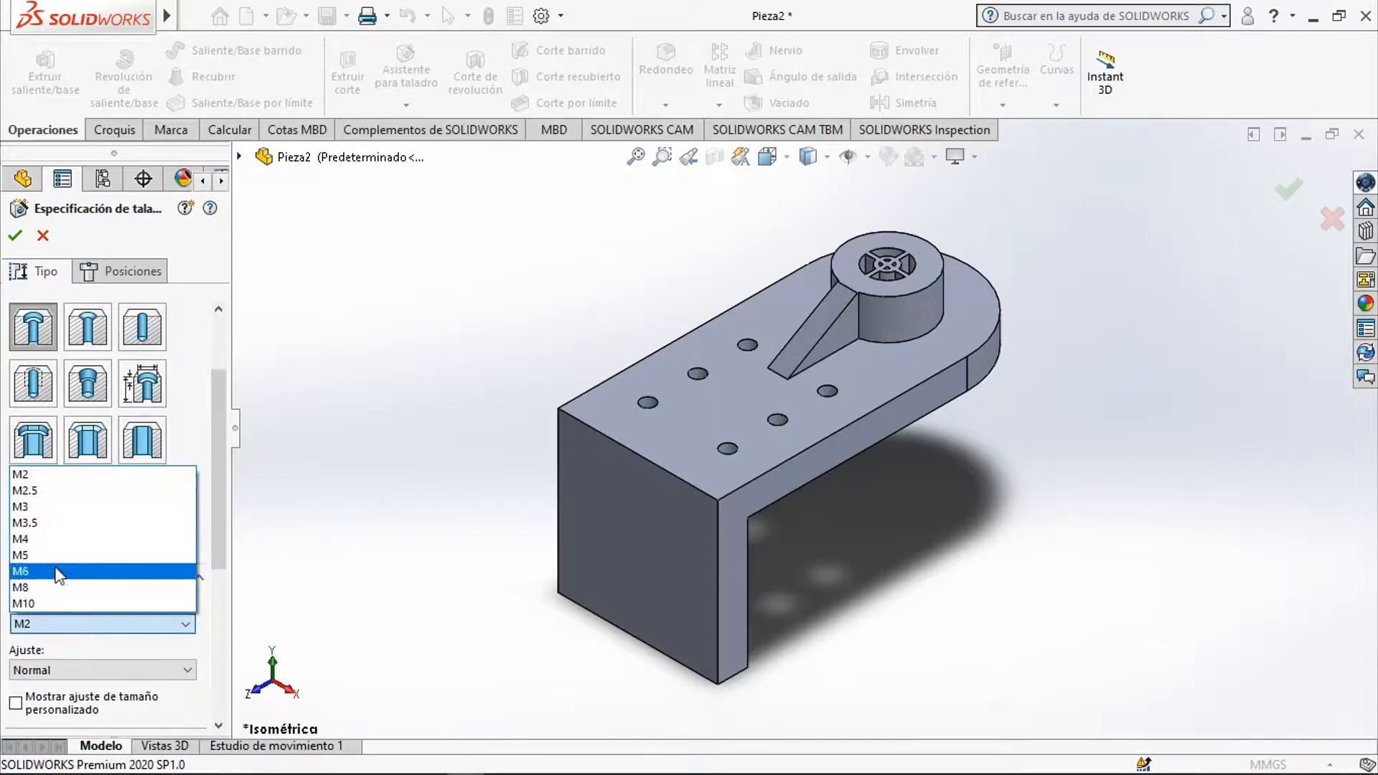
{"action": "left_click", "coordinate": [38, 556]}
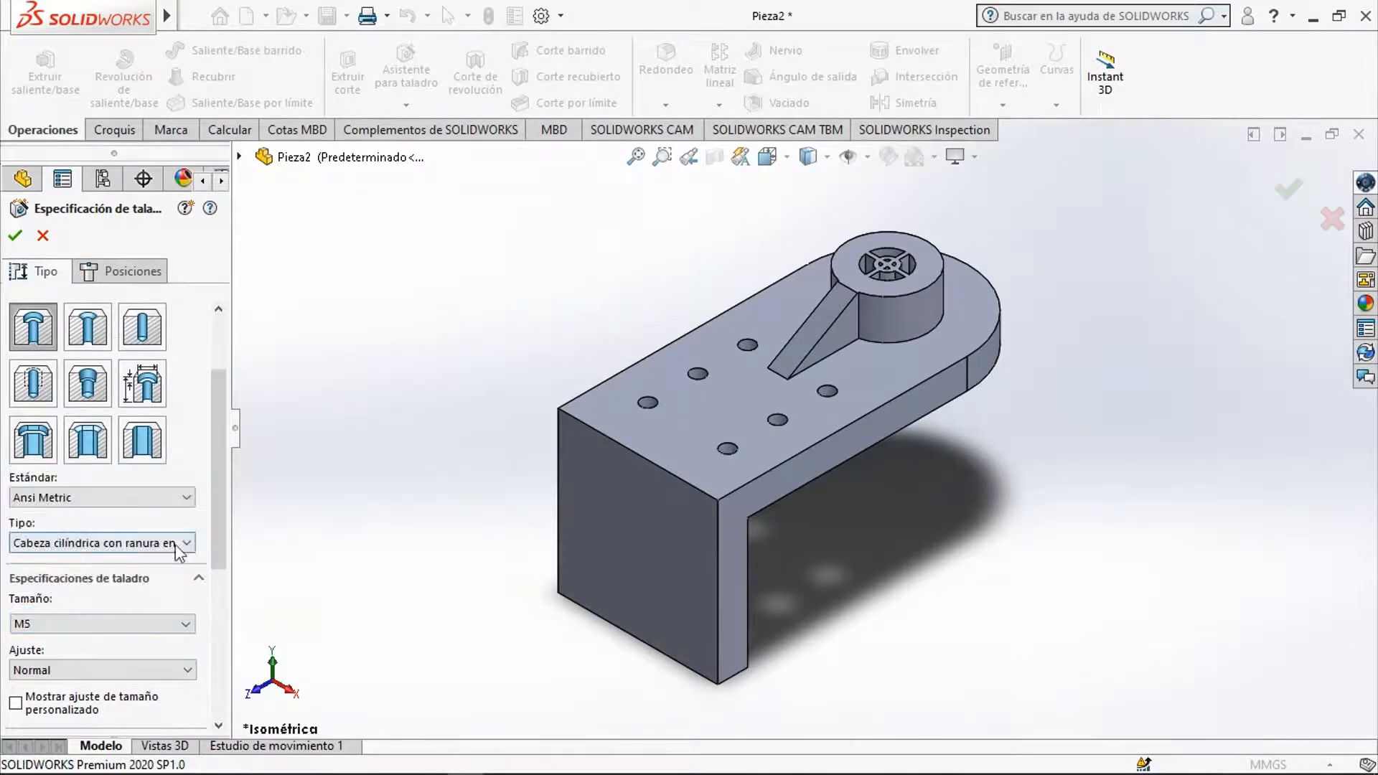
{"action": "left_click_drag", "start_coordinate": [213, 542], "coordinate": [203, 606]}
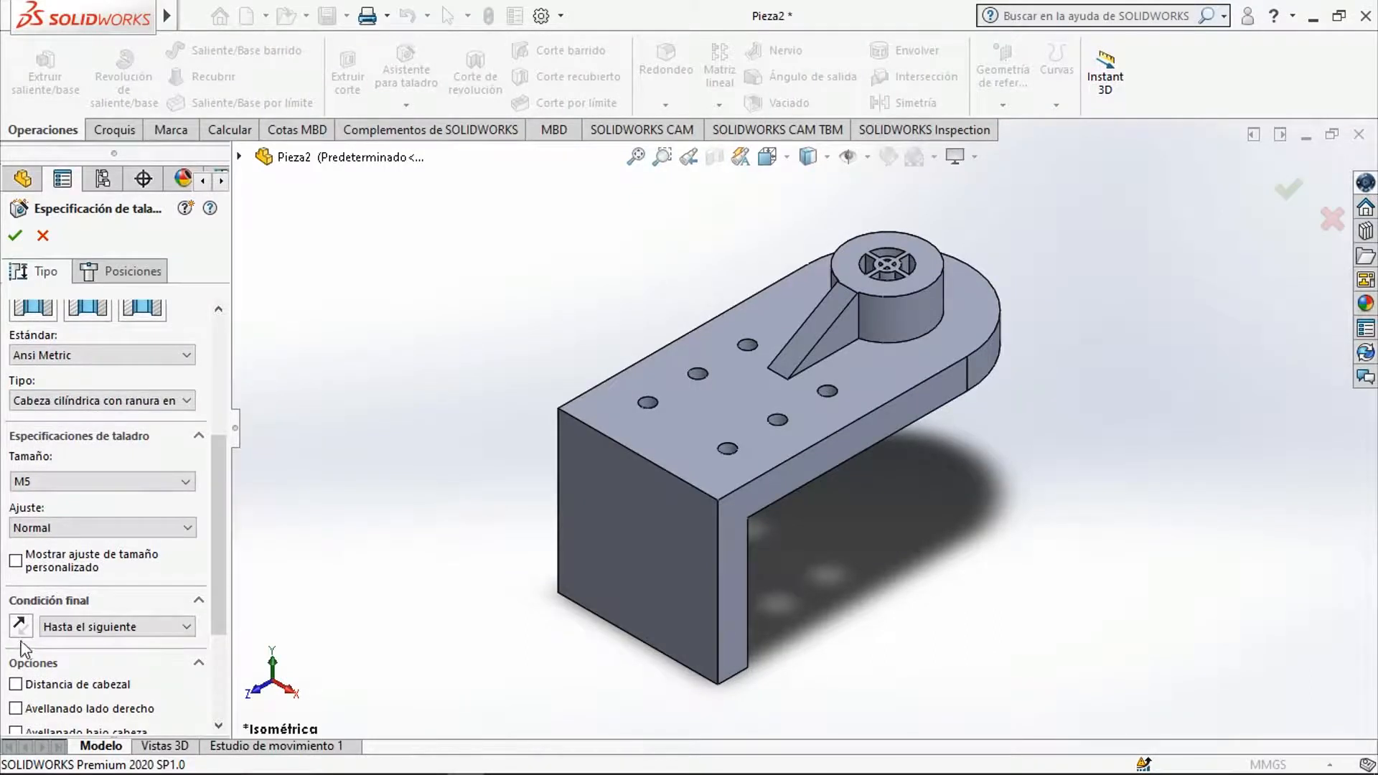
{"action": "scroll", "coordinate": [65, 675], "scroll_direction": "down", "scroll_amount": 5}
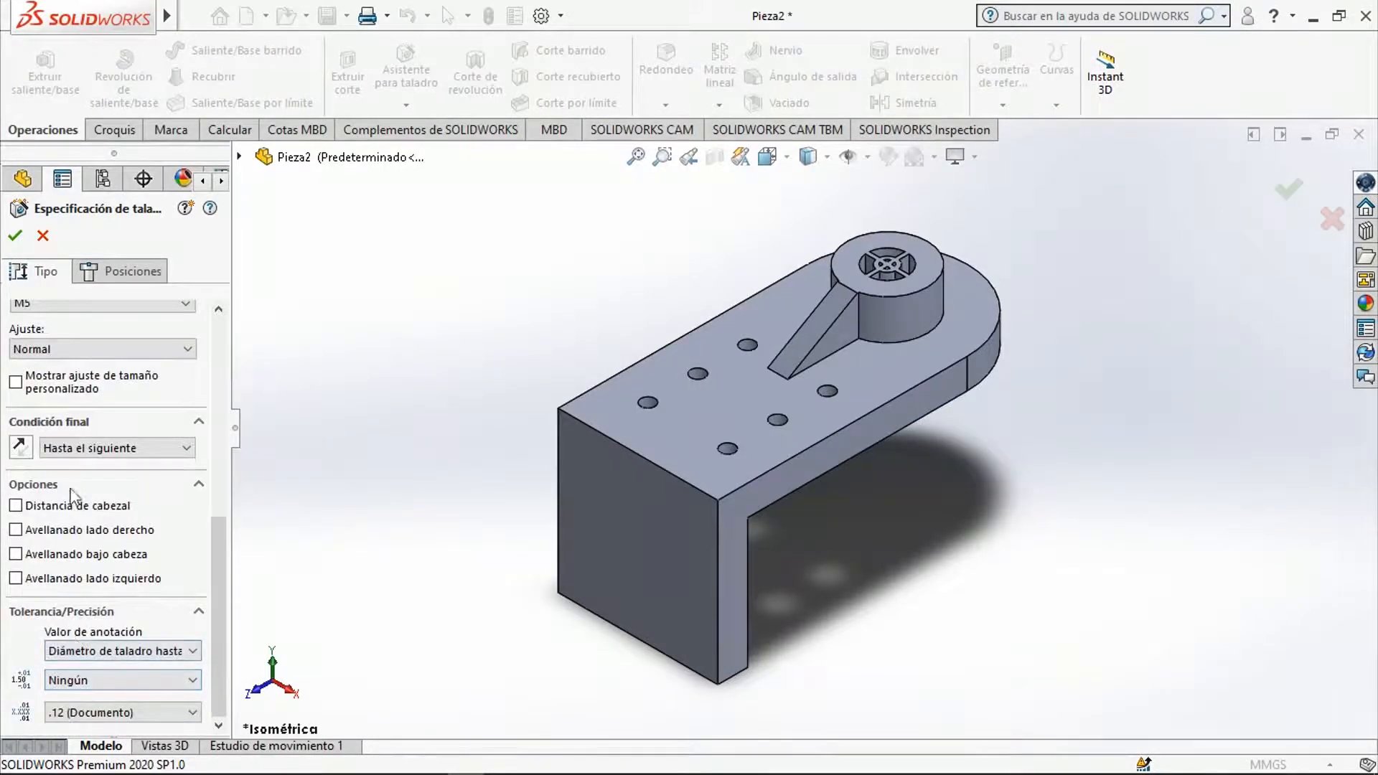
Place four counterbore hole points in a rough rectangle on the outer face of the bracket's vertical plate.
{"action": "left_click", "coordinate": [126, 271]}
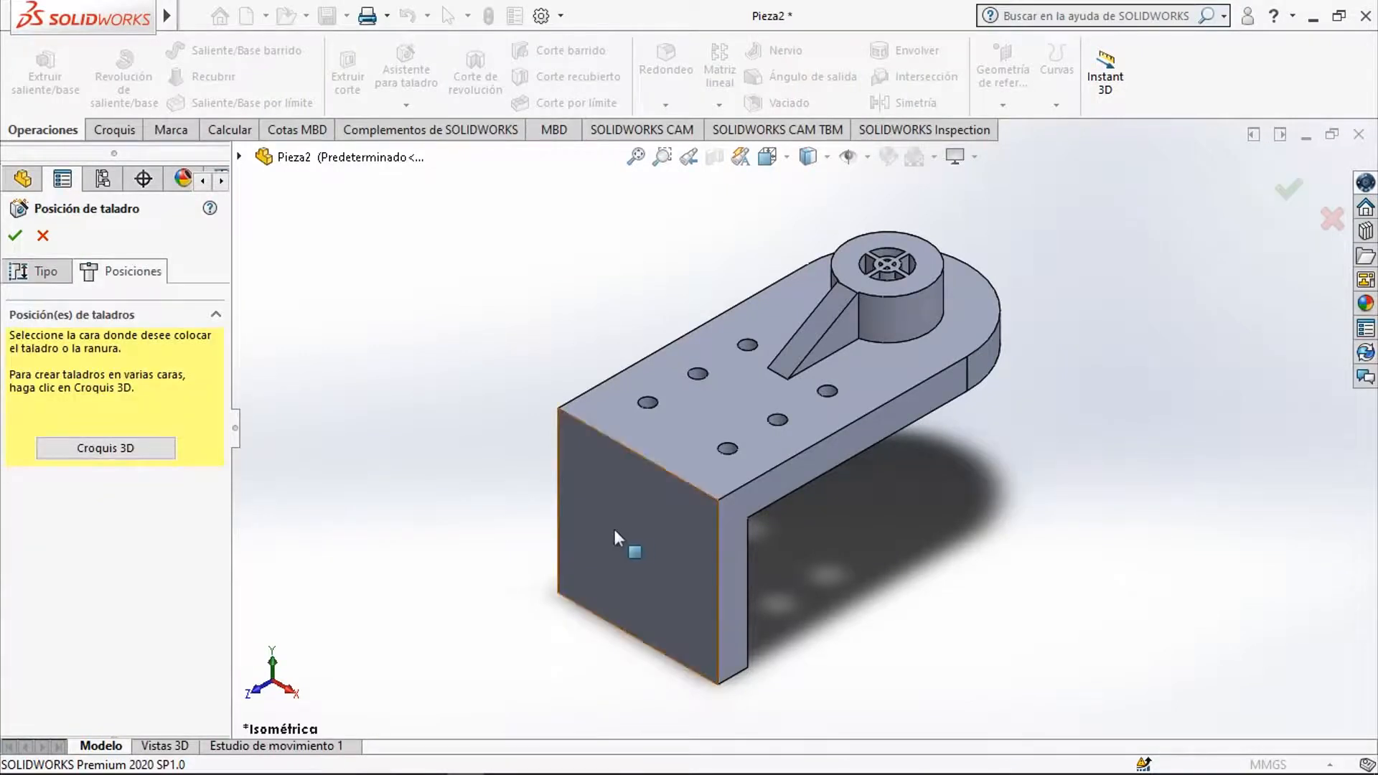
{"action": "left_click", "coordinate": [597, 497]}
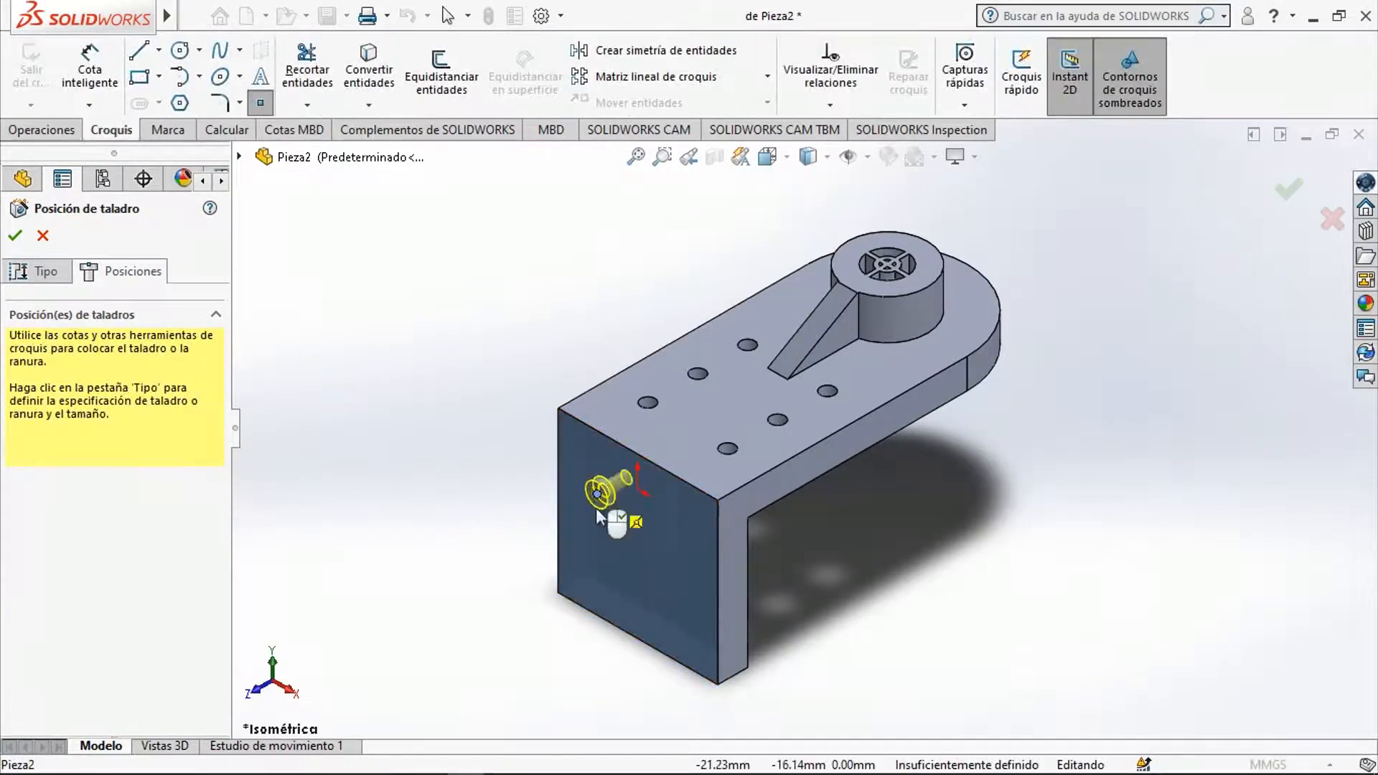
{"action": "left_click", "coordinate": [592, 561]}
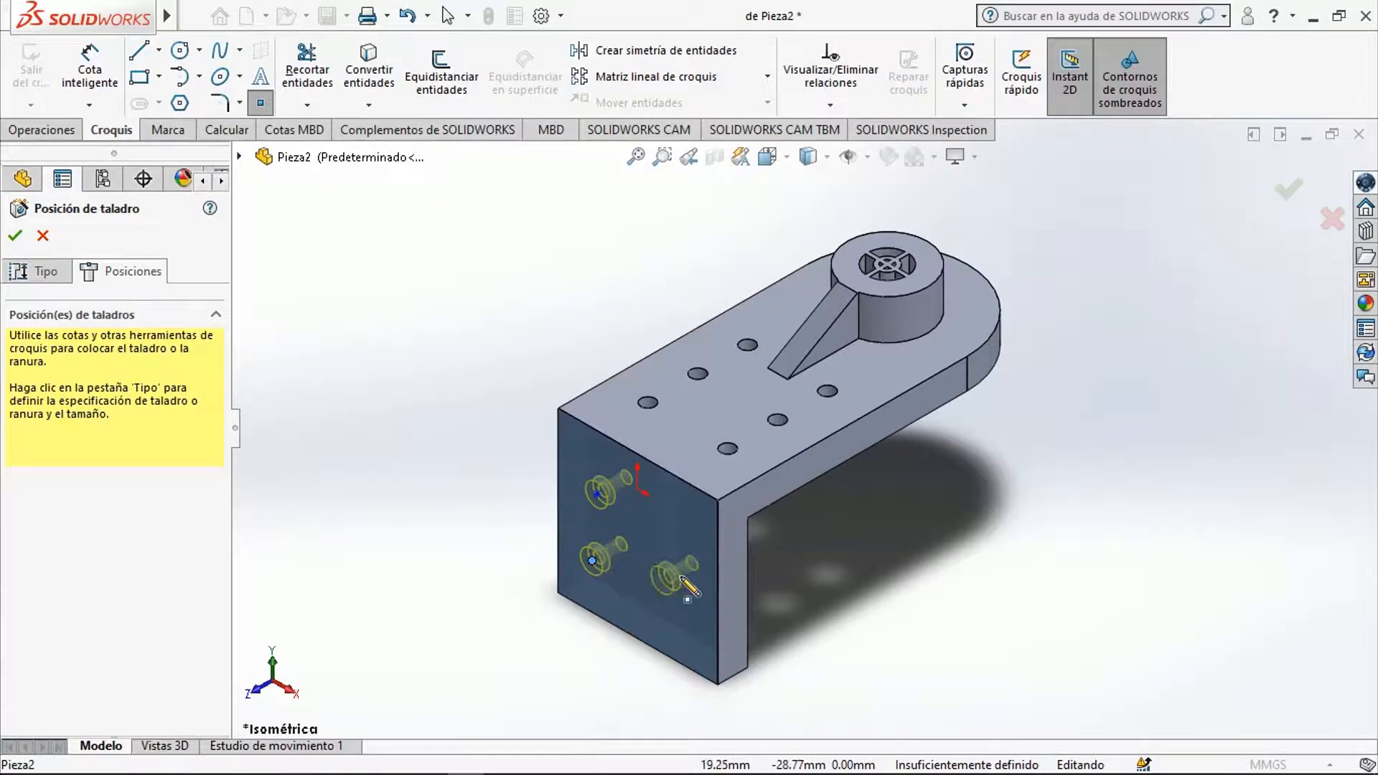
{"action": "left_click", "coordinate": [673, 607]}
{"action": "left_click", "coordinate": [673, 528]}
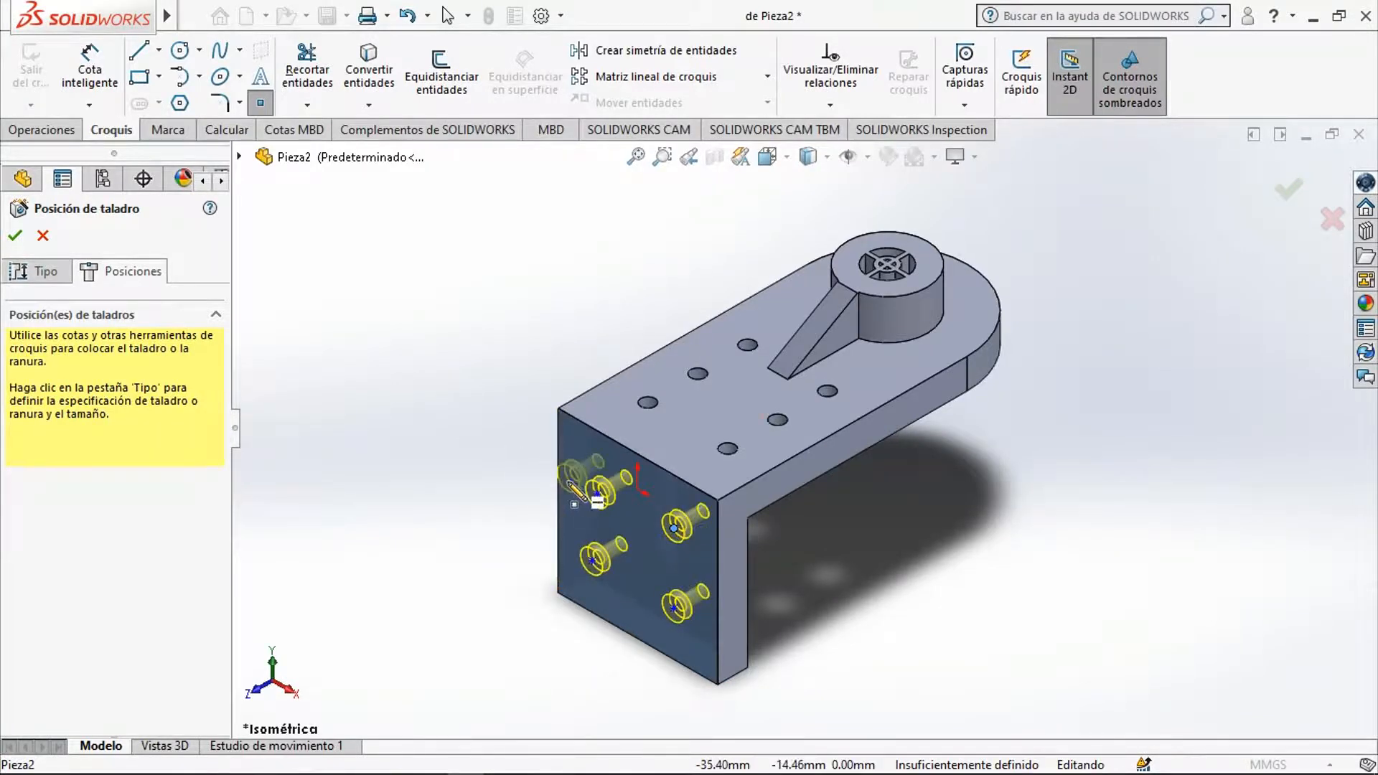
{"action": "key", "text": "Escape"}
Dimension the lower-left hole point vertically at 15 mm from the vertical plate's bottom edge.
{"action": "key", "text": "ctrl+1"}
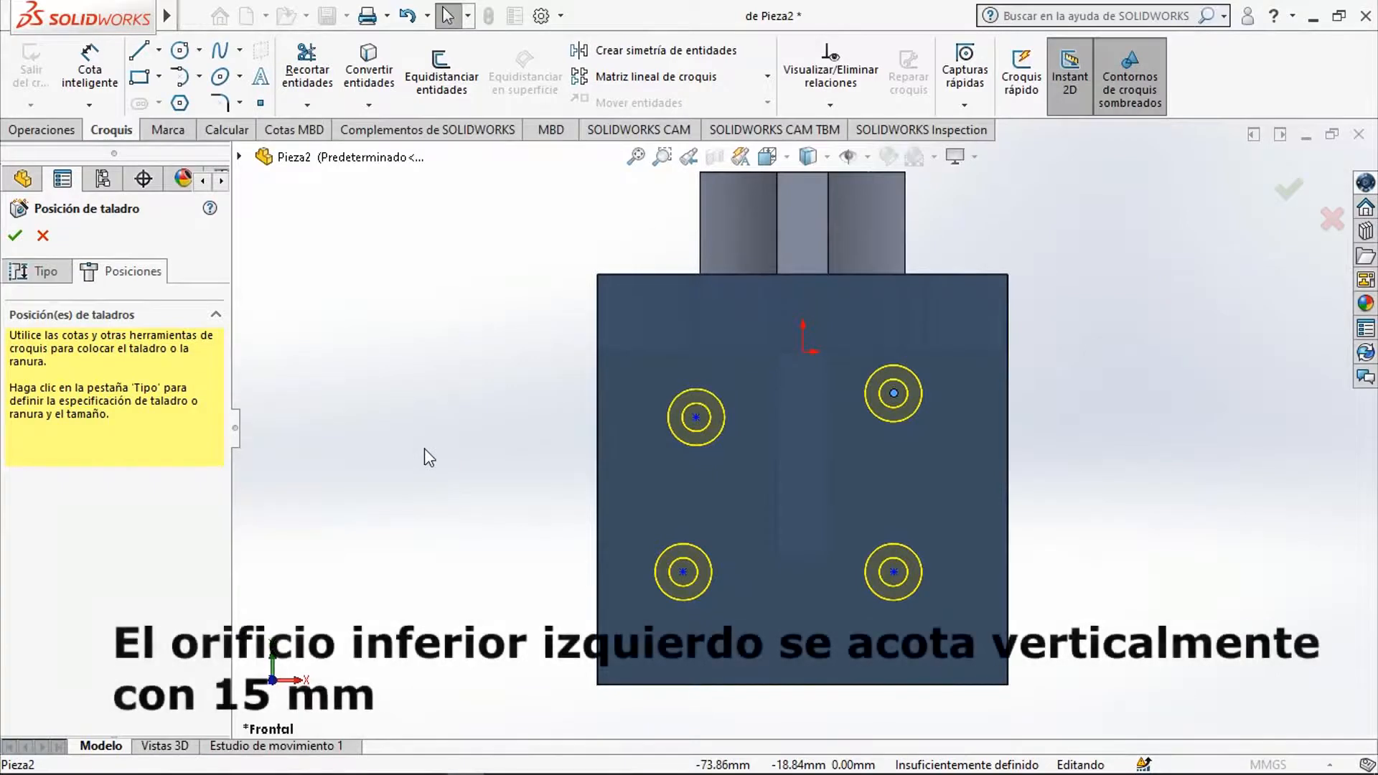
{"action": "left_click", "coordinate": [90, 69]}
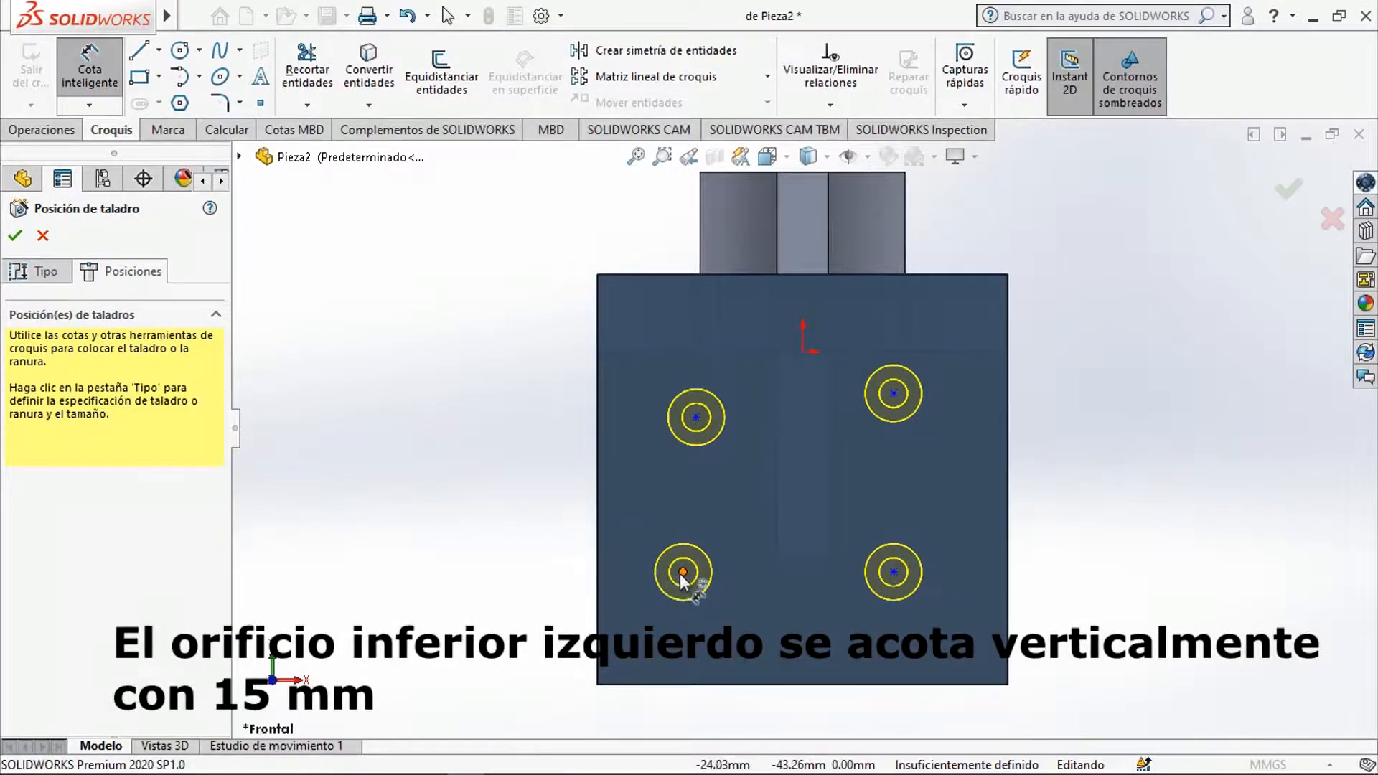
{"action": "left_click", "coordinate": [682, 573]}
{"action": "left_click", "coordinate": [652, 660]}
{"action": "left_click", "coordinate": [518, 635]}
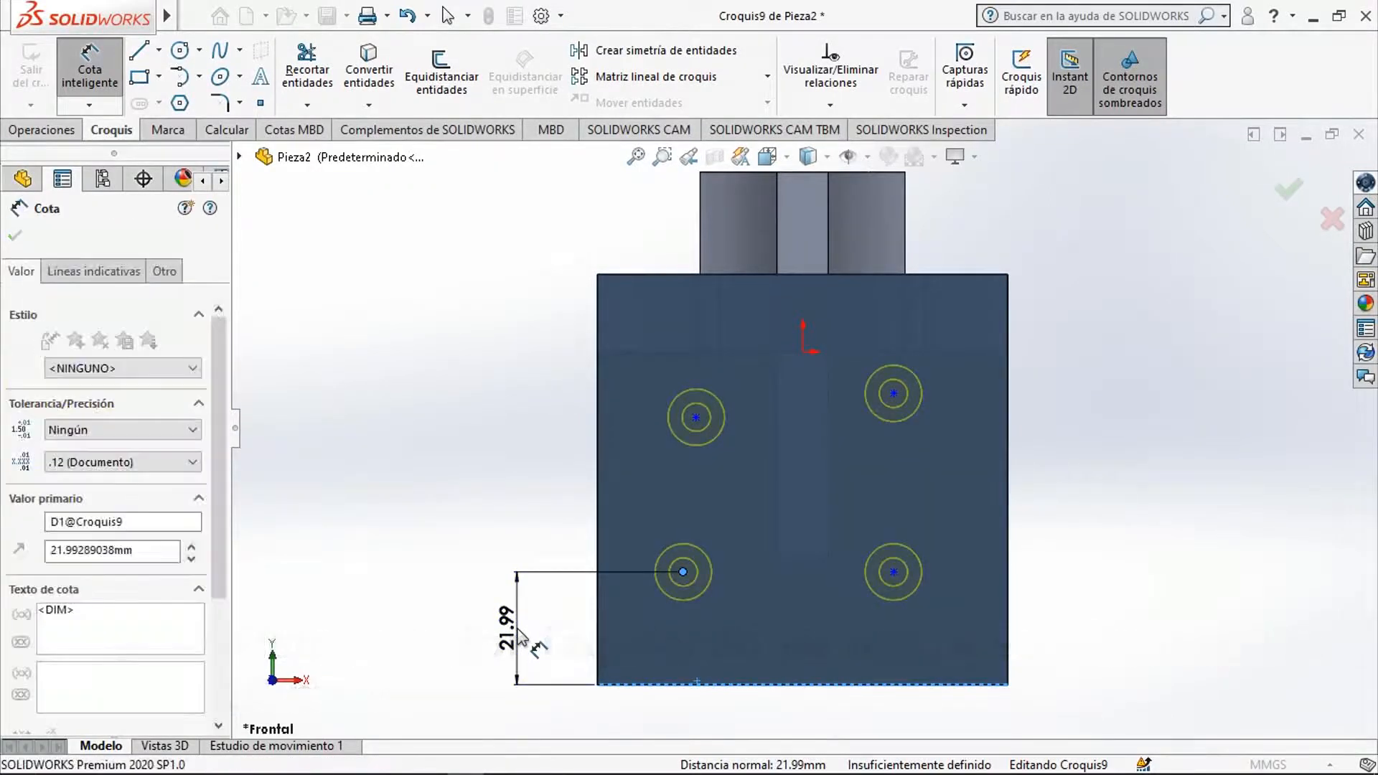
{"action": "type", "text": "15"}
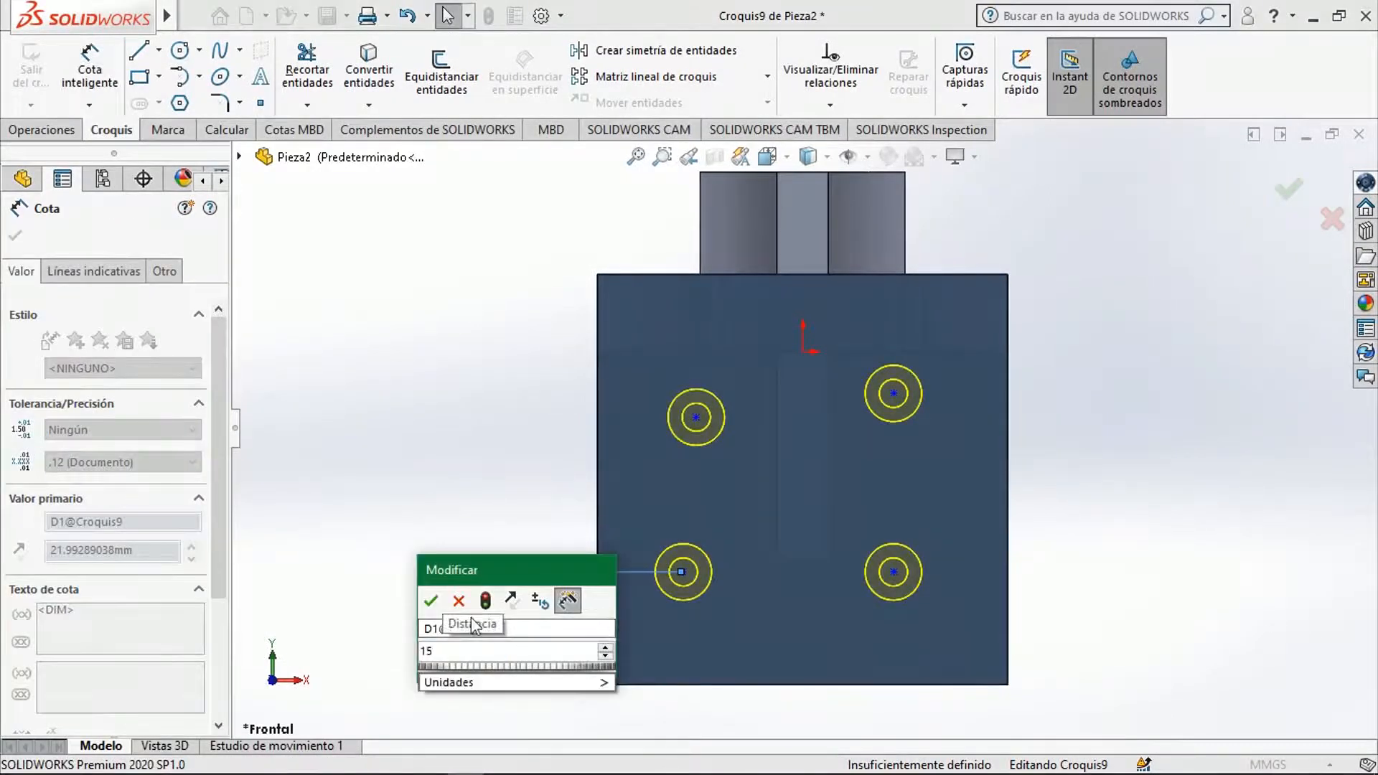
{"action": "key", "text": "Return"}
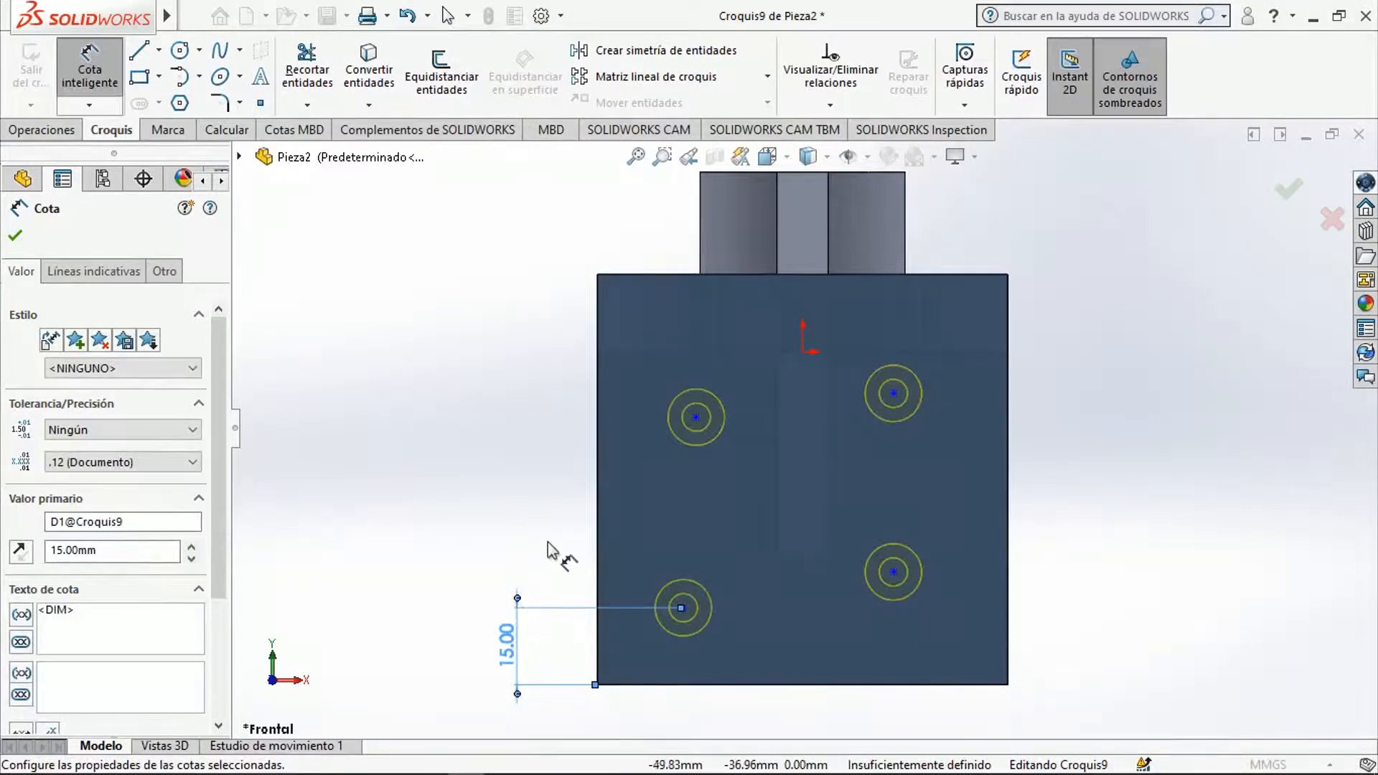
Dimension the upper-left hole point horizontally at 15 mm from the vertical plate's left edge.
{"action": "left_click", "coordinate": [89, 64]}
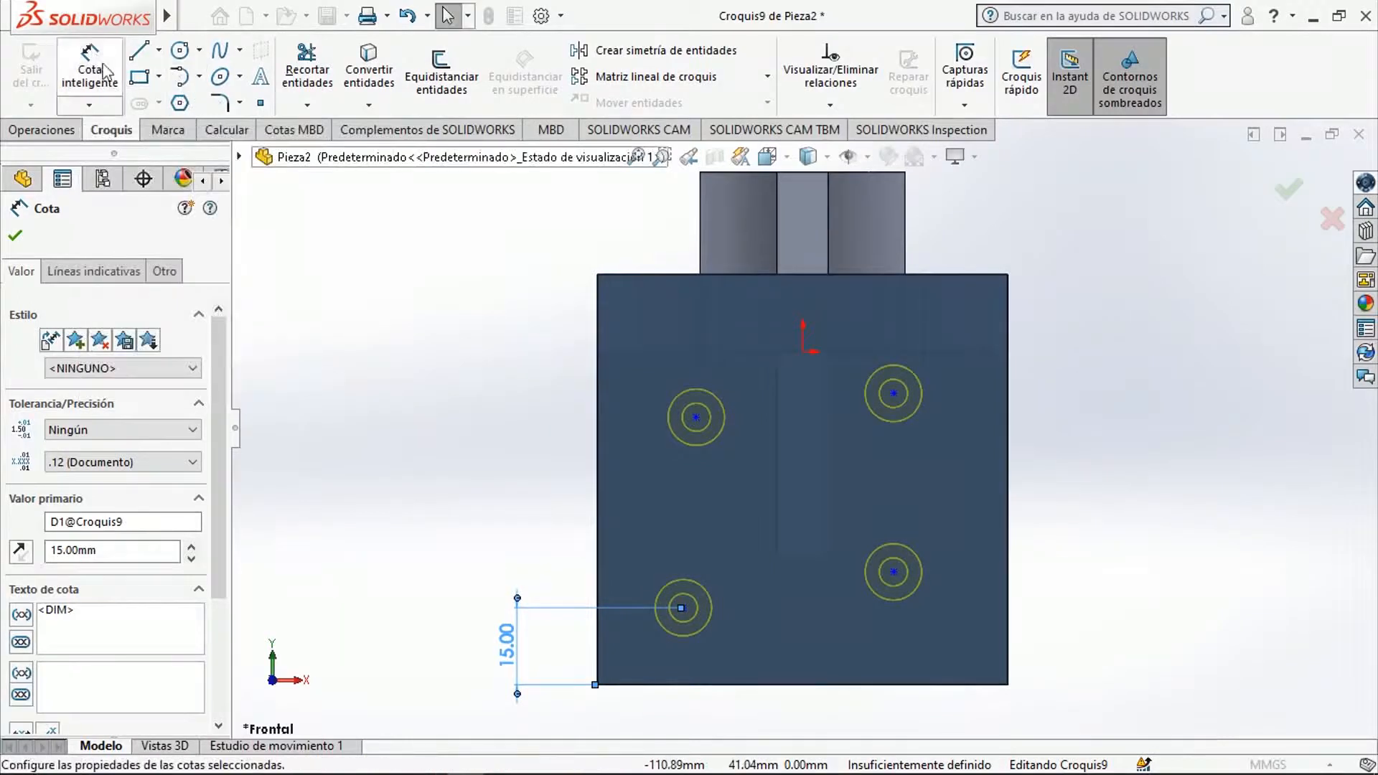
{"action": "left_click", "coordinate": [696, 418]}
{"action": "left_click", "coordinate": [599, 407]}
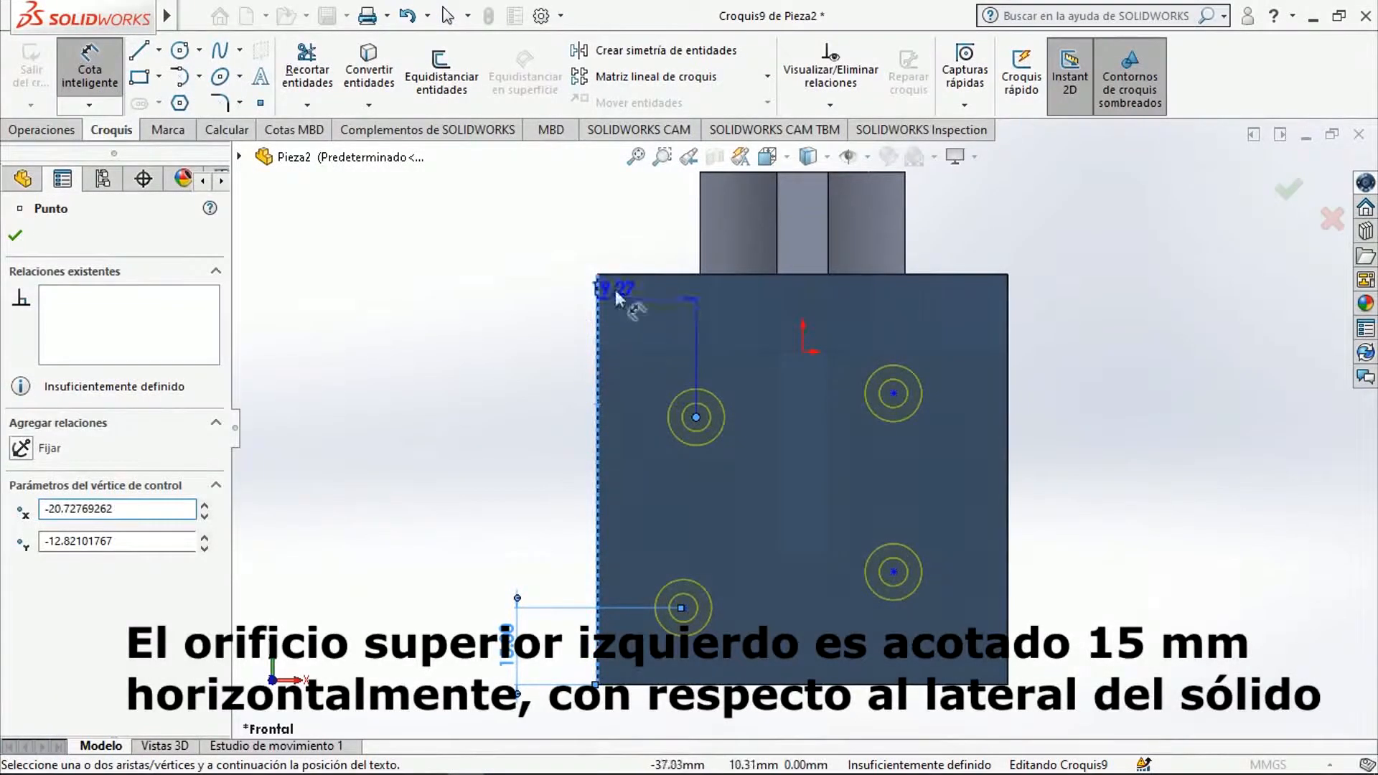
{"action": "left_click", "coordinate": [648, 242]}
{"action": "type", "text": "15"}
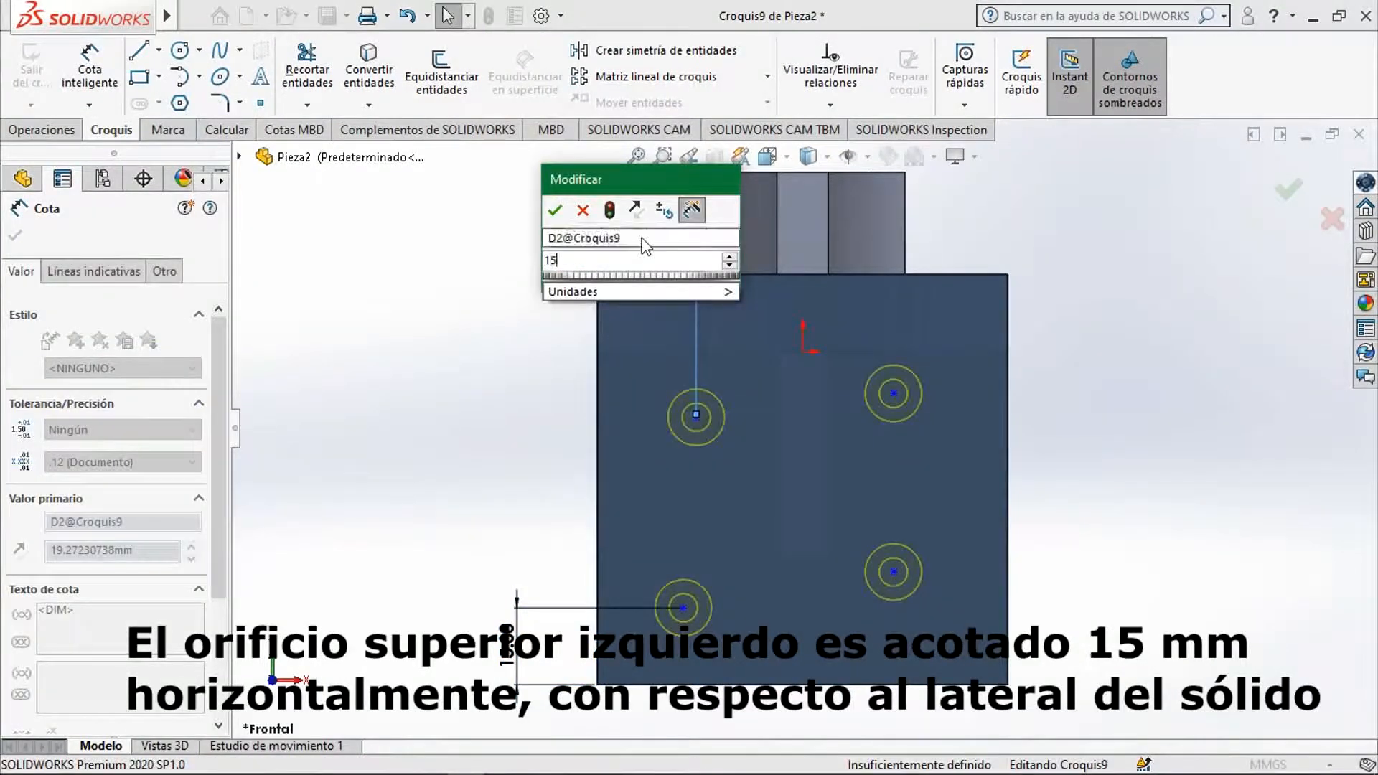
{"action": "left_click", "coordinate": [556, 211]}
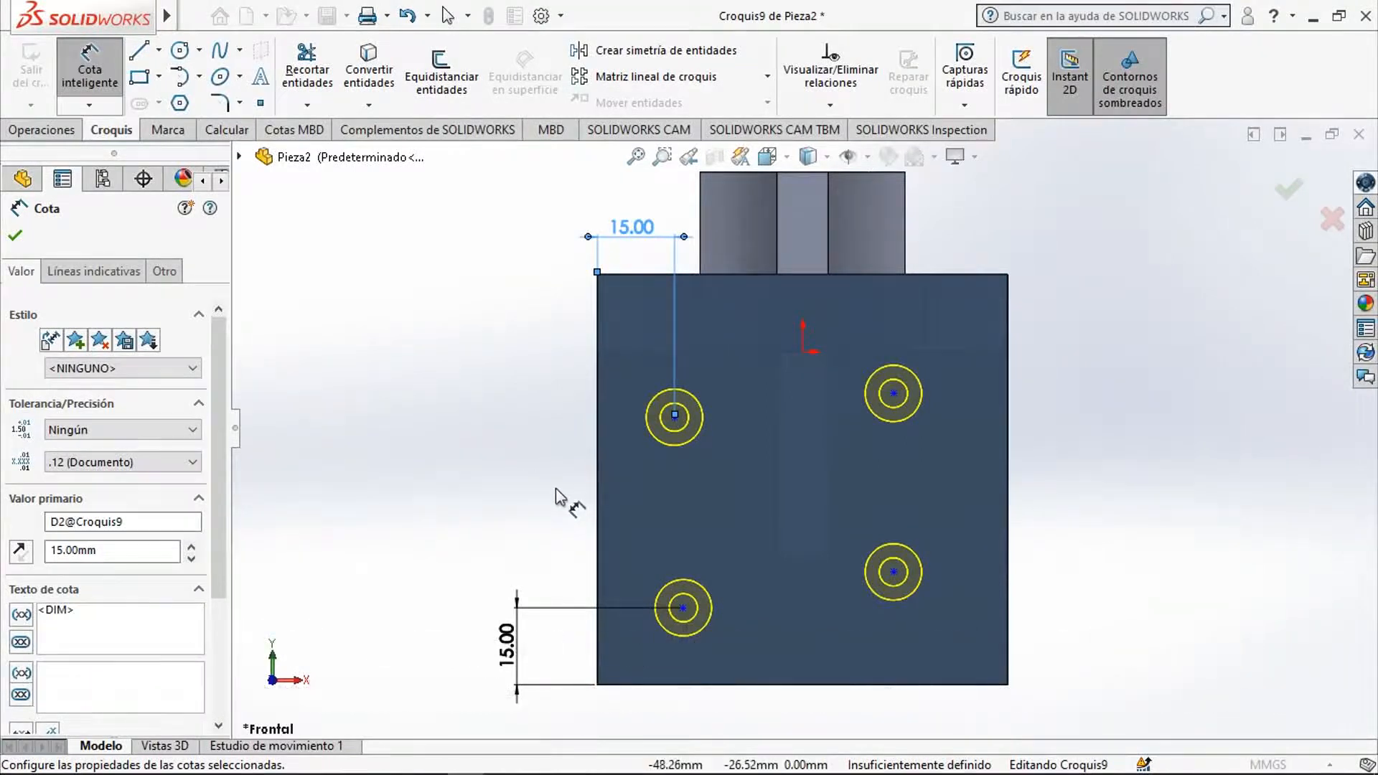
{"action": "left_click", "coordinate": [90, 66]}
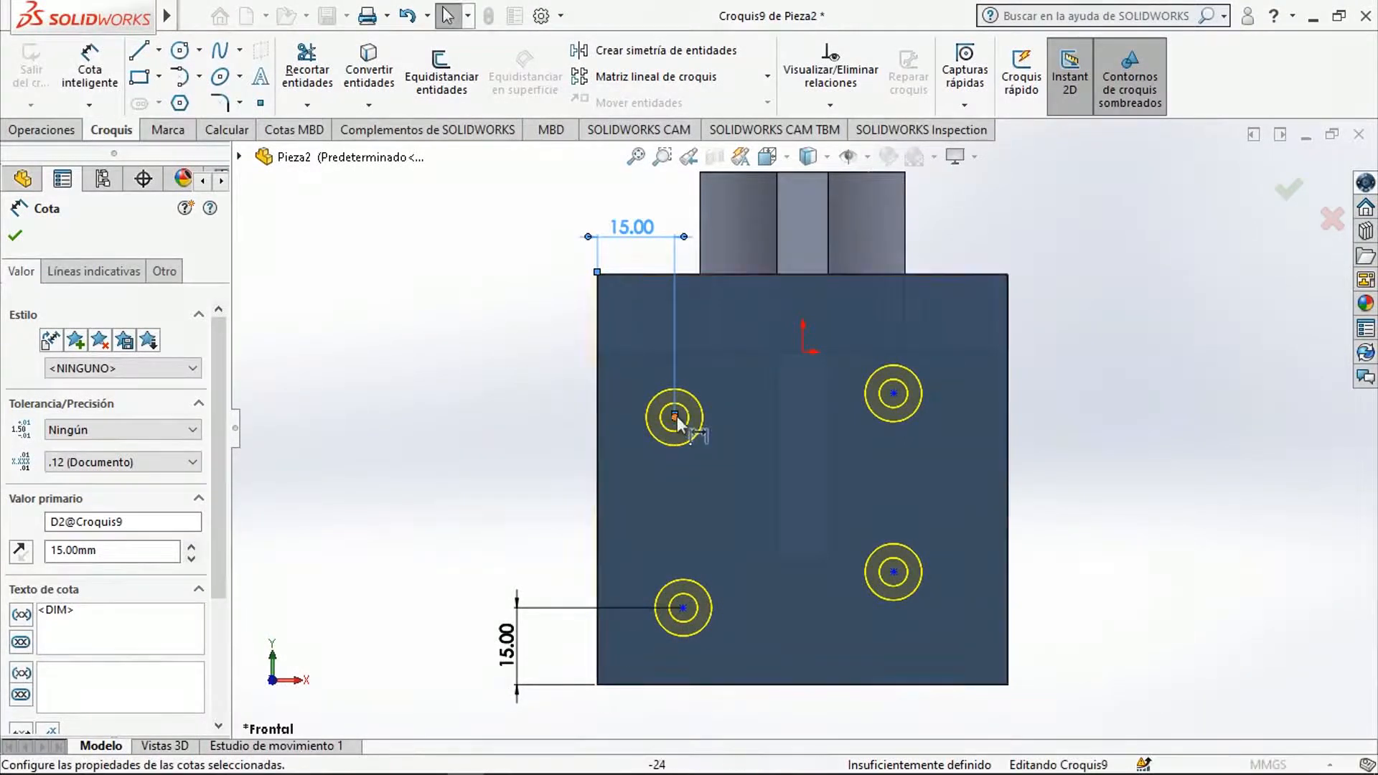
Align the upper-left and lower-left hole points with a Vertical relation.
{"action": "left_click_drag", "start_coordinate": [677, 416], "coordinate": [641, 386]}
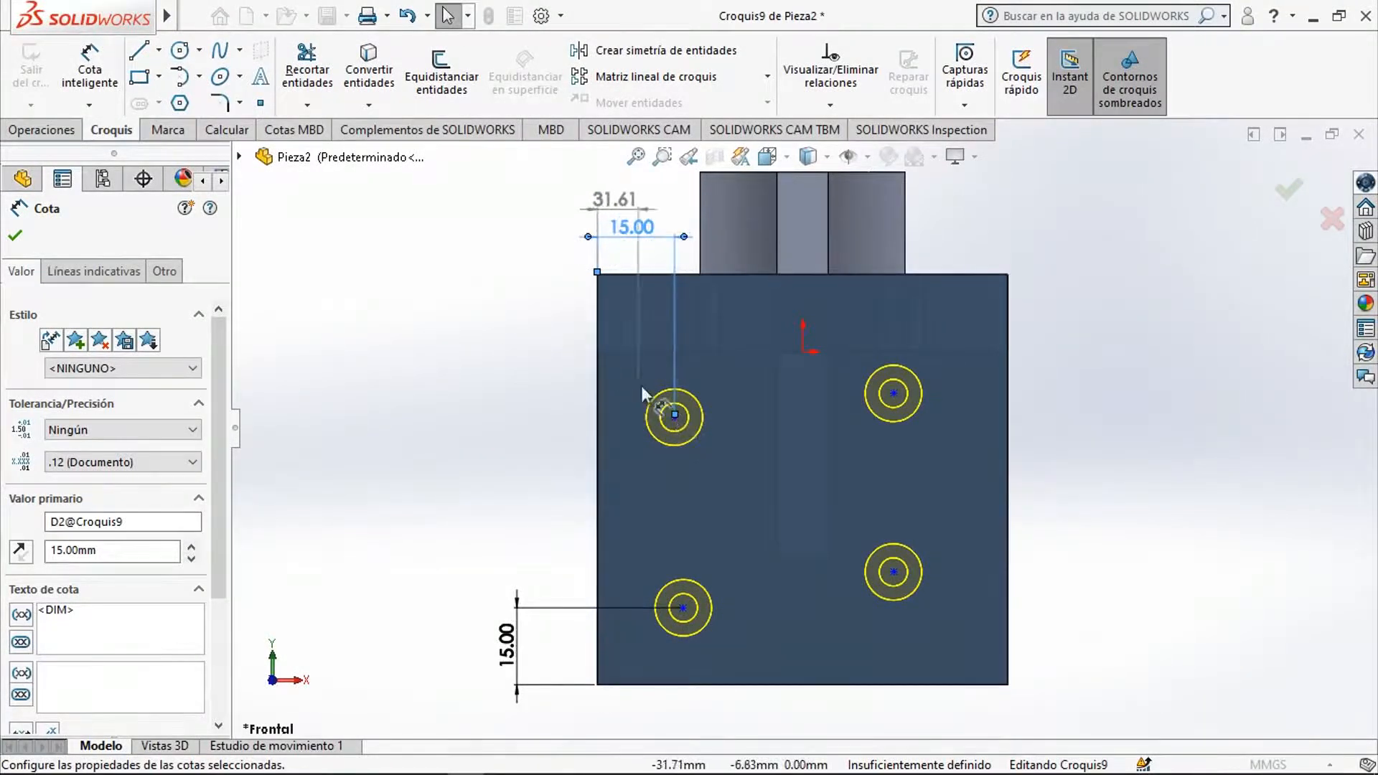
{"action": "left_click", "coordinate": [525, 353]}
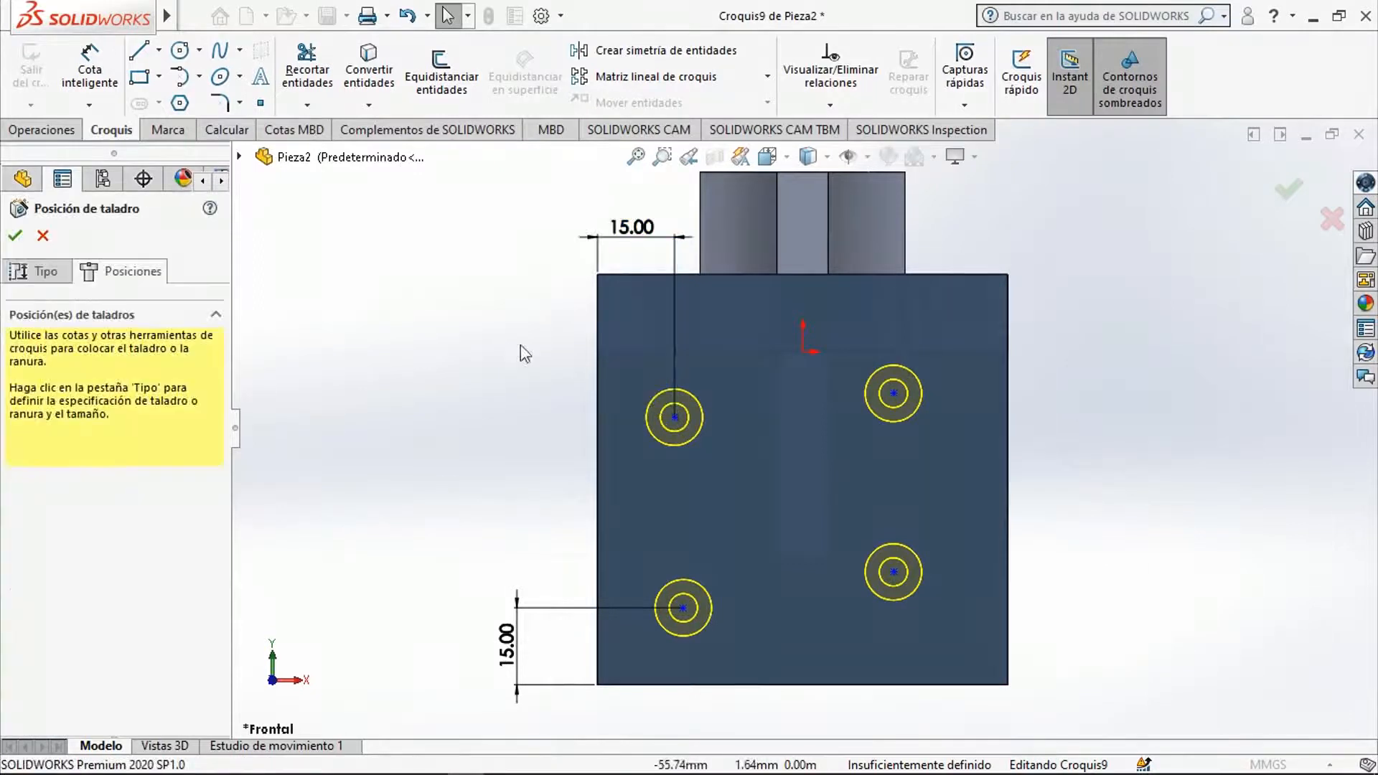
{"action": "left_click", "coordinate": [674, 417]}
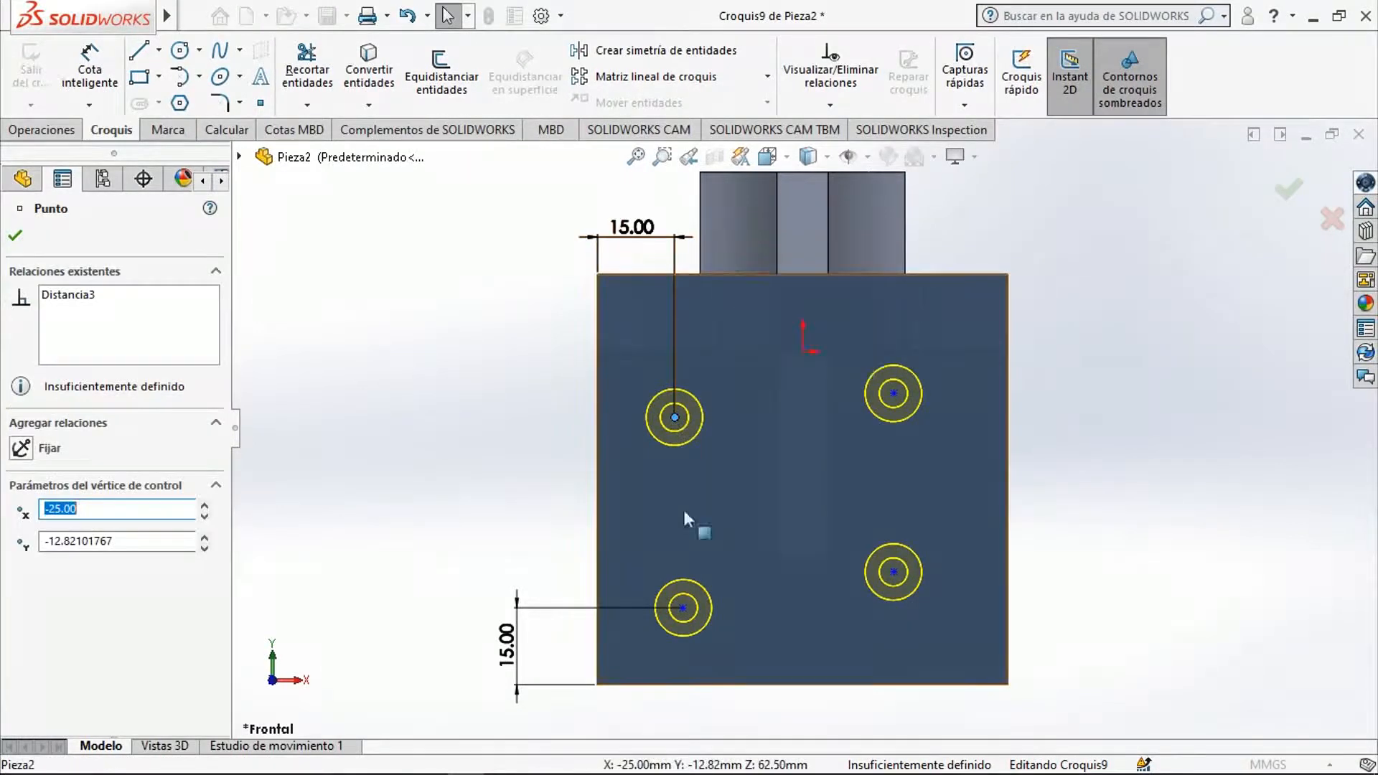
{"action": "left_click", "coordinate": [683, 609], "text": "ctrl"}
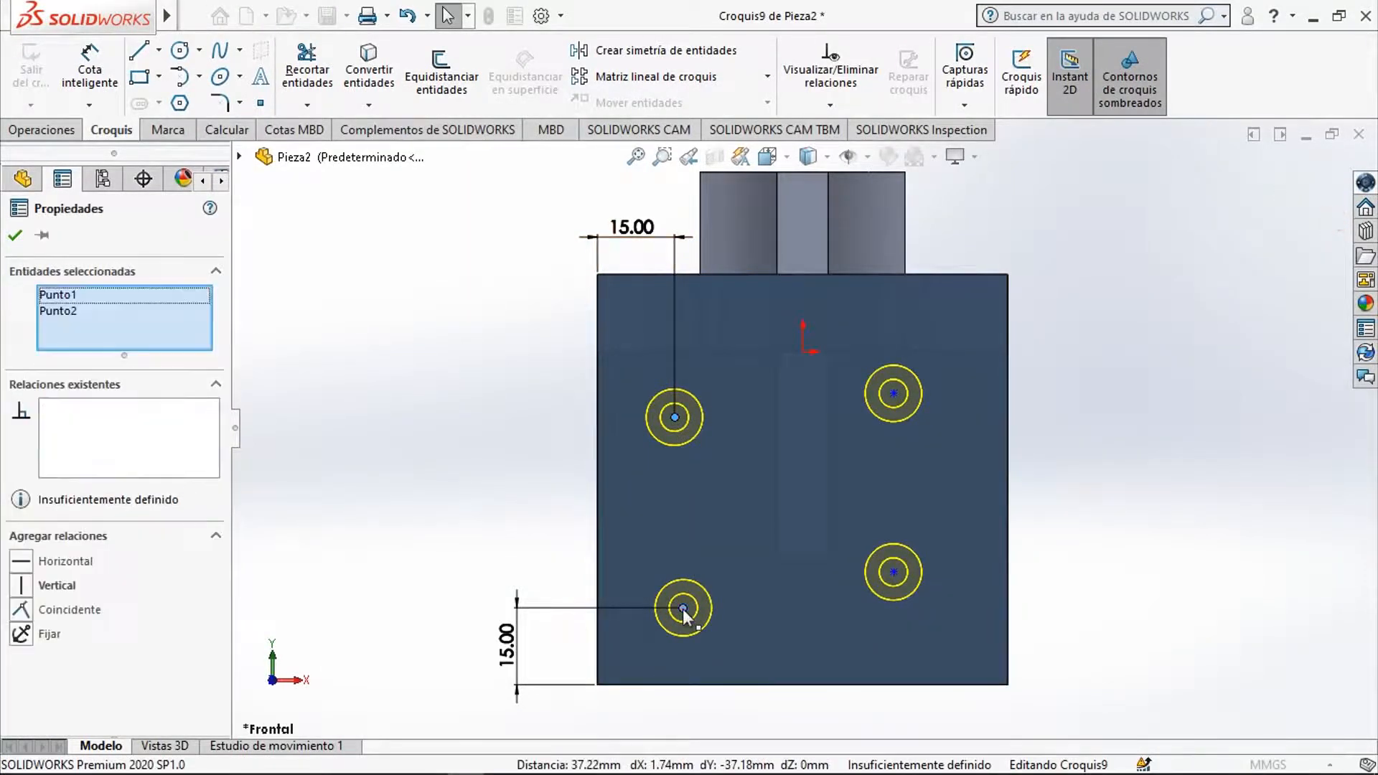
{"action": "left_click", "coordinate": [21, 585]}
{"action": "left_click", "coordinate": [415, 454]}
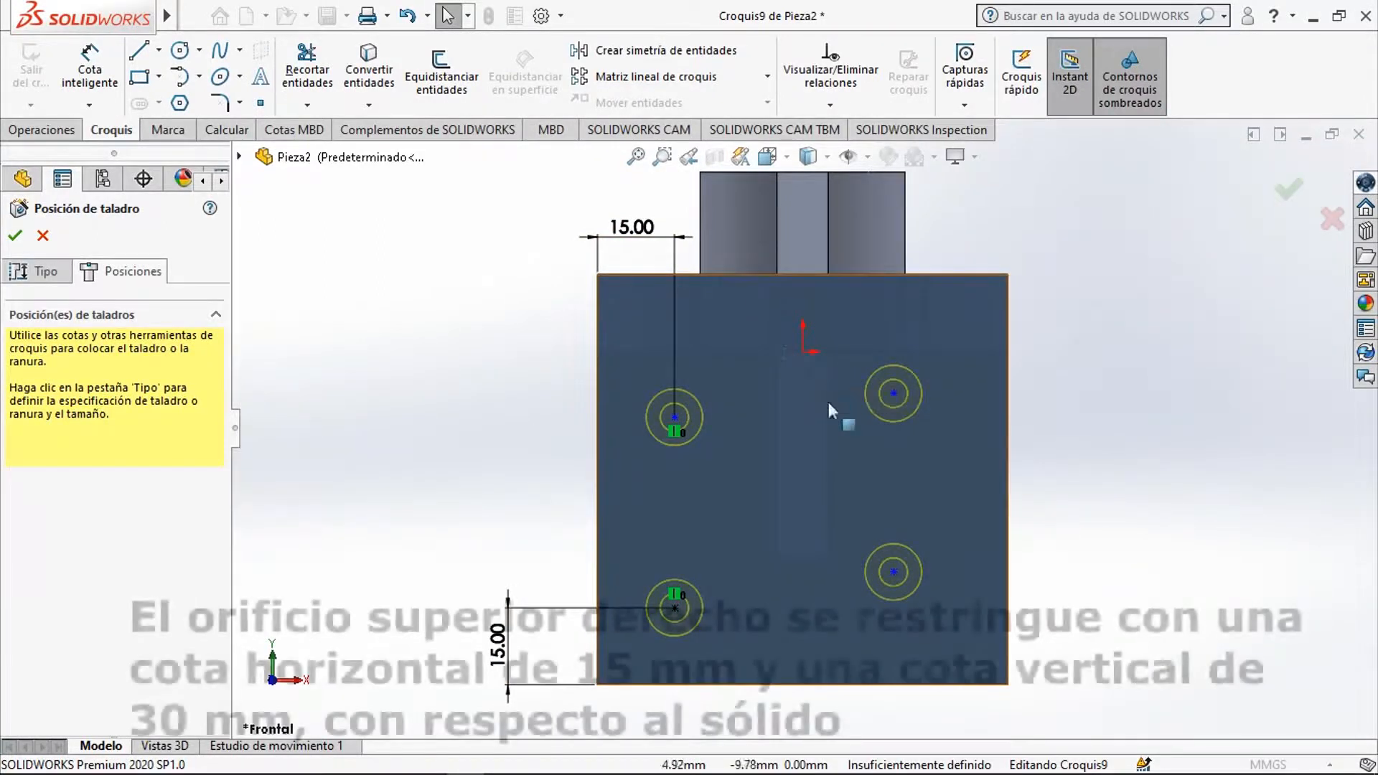
Dimension the upper-right hole point vertically at 30 mm from the vertical plate's top edge.
{"action": "left_click", "coordinate": [90, 70]}
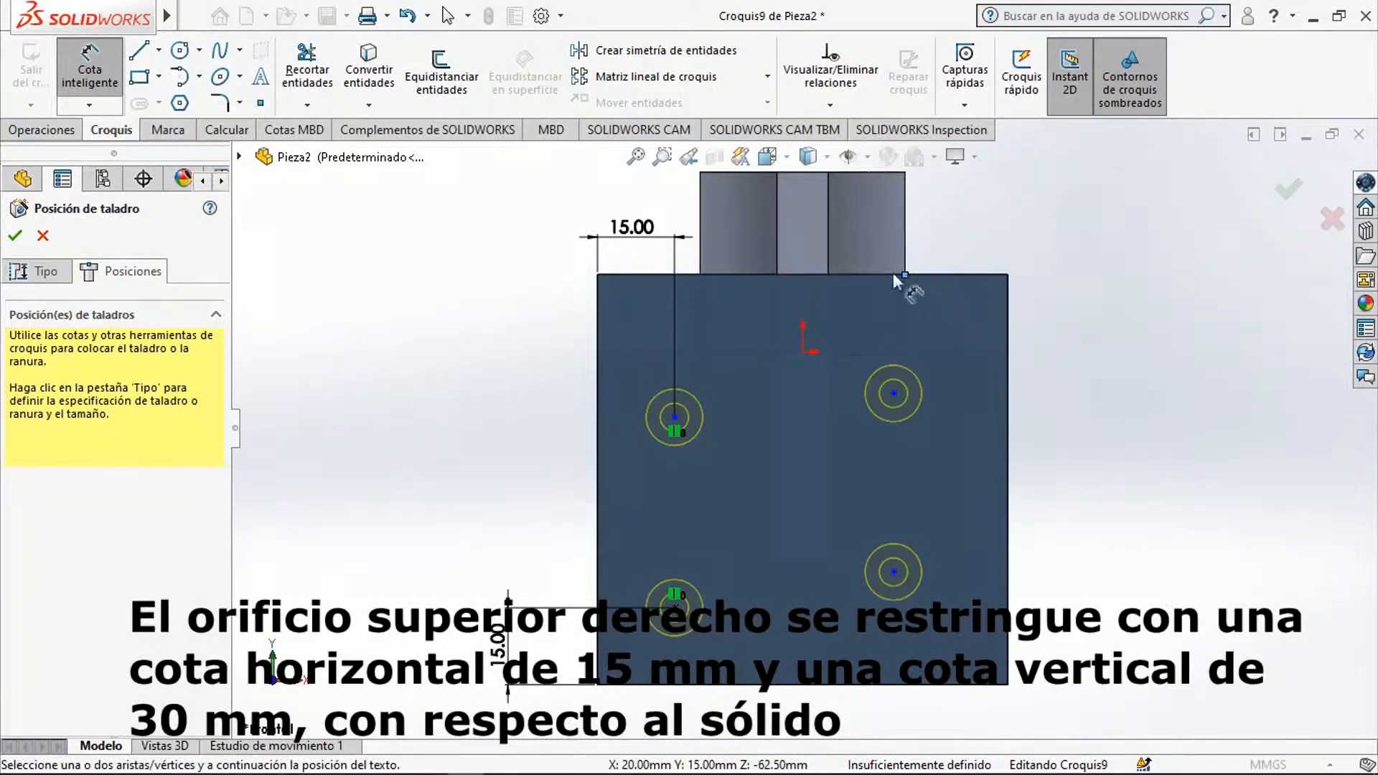
{"action": "left_click", "coordinate": [950, 273]}
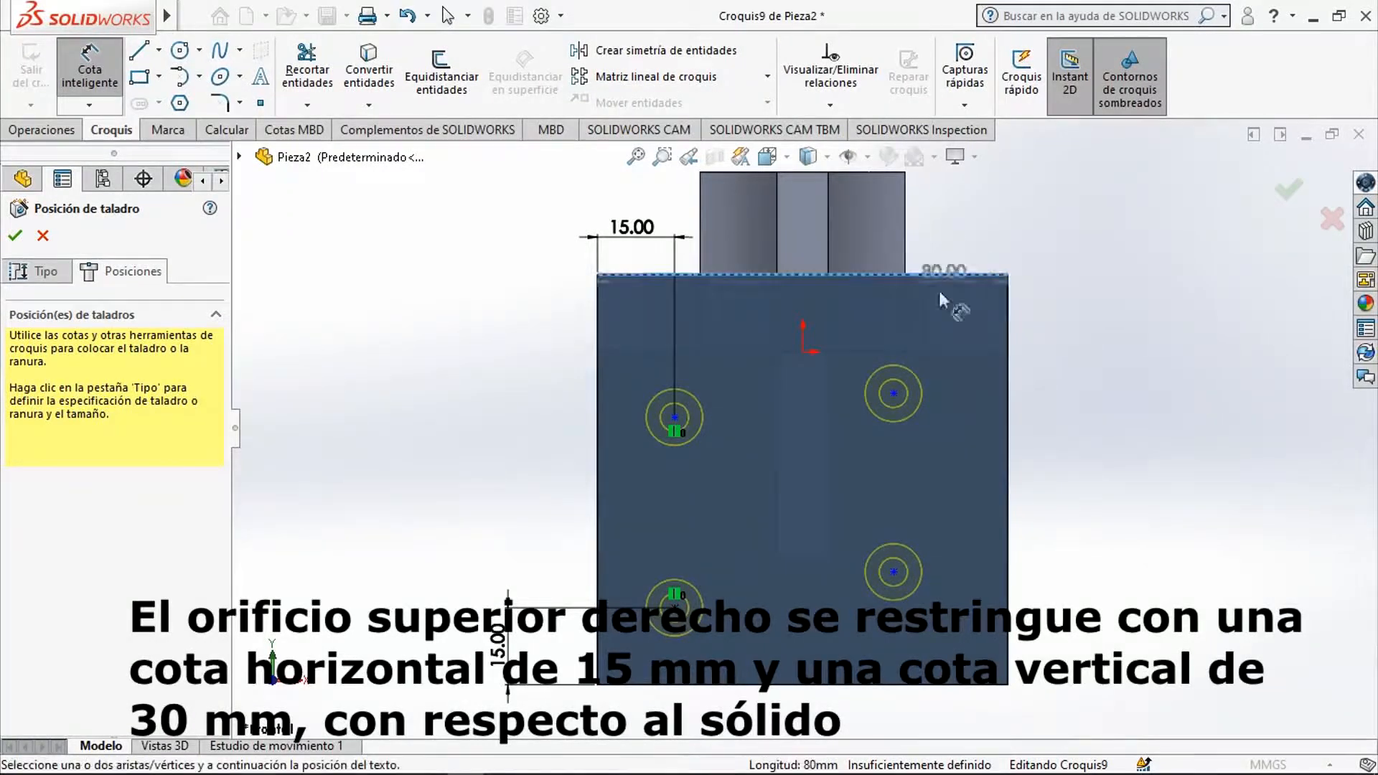
{"action": "left_click", "coordinate": [892, 391]}
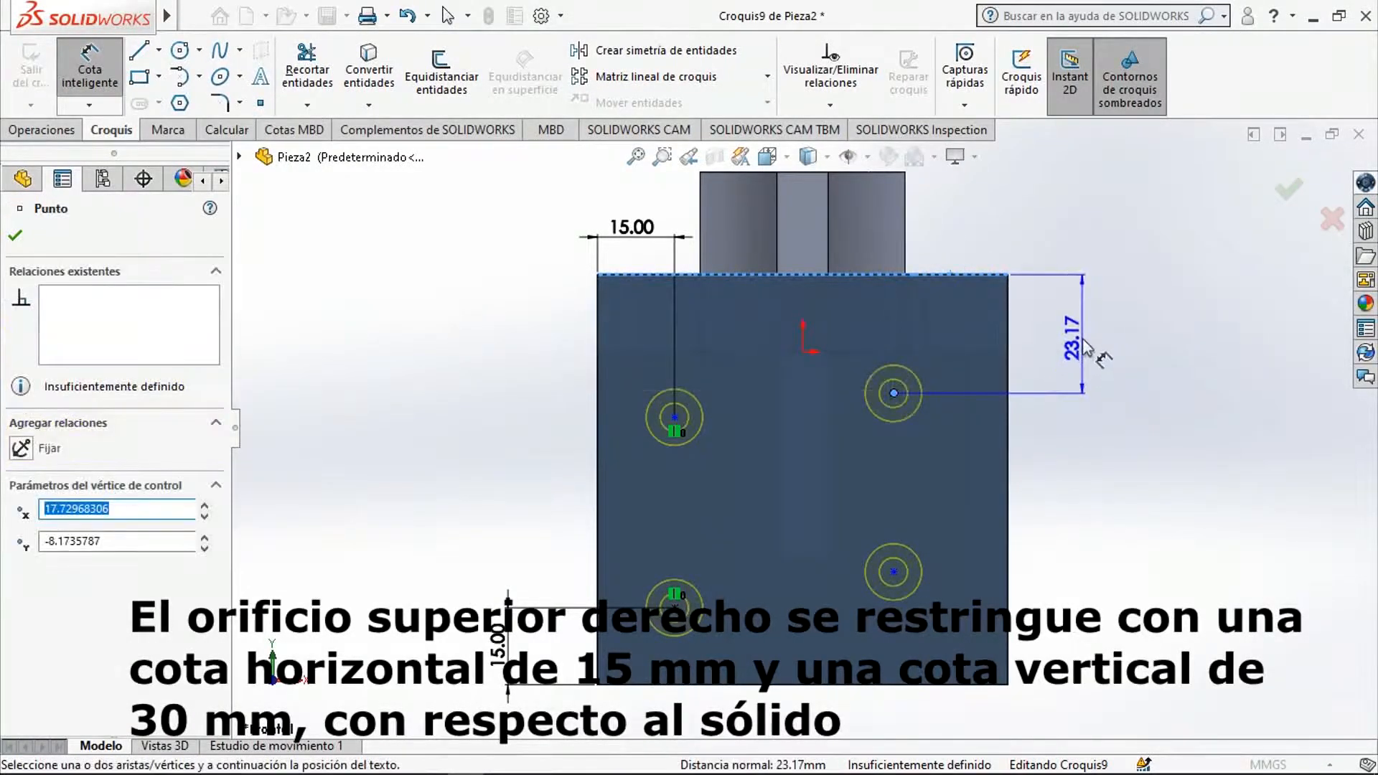
{"action": "left_click", "coordinate": [1086, 348]}
{"action": "key", "text": "BackSpace"}
{"action": "type", "text": "30"}
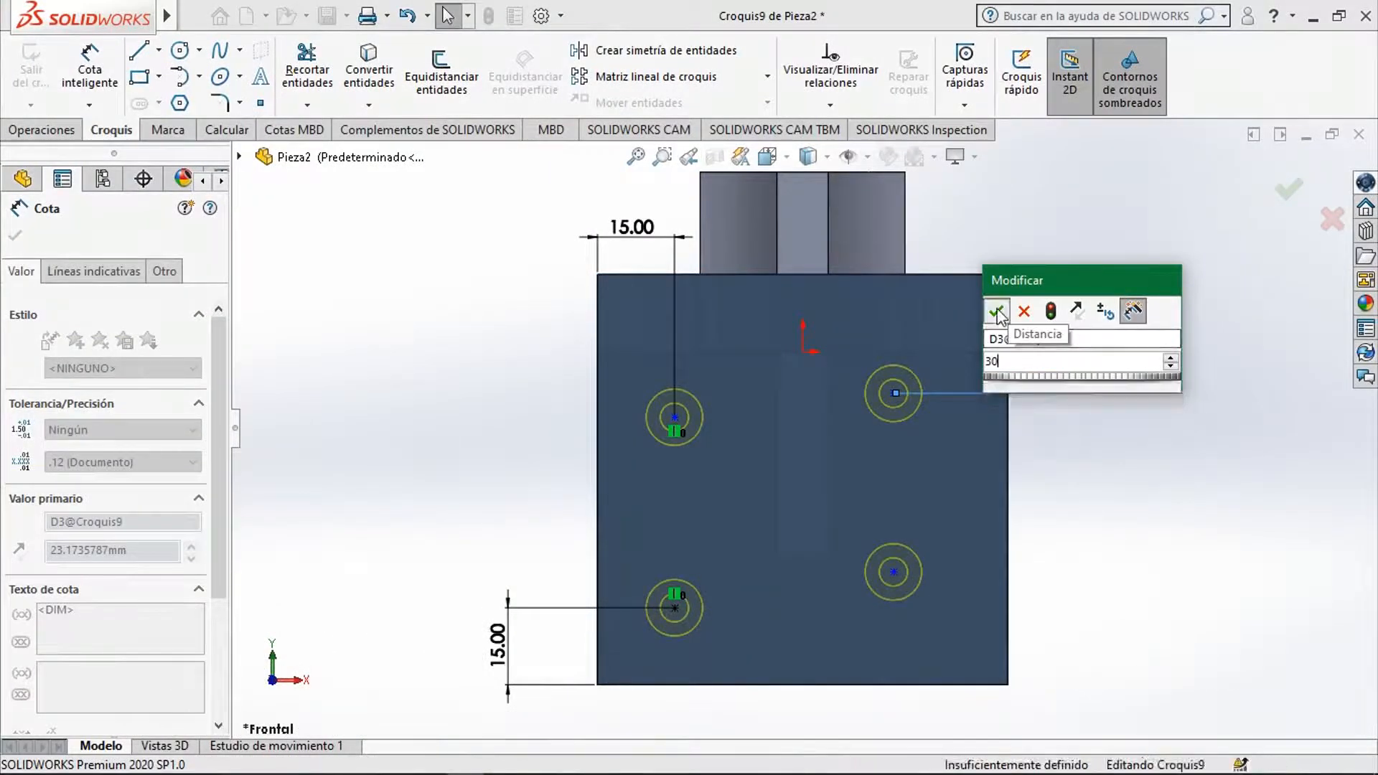
{"action": "left_click", "coordinate": [996, 310]}
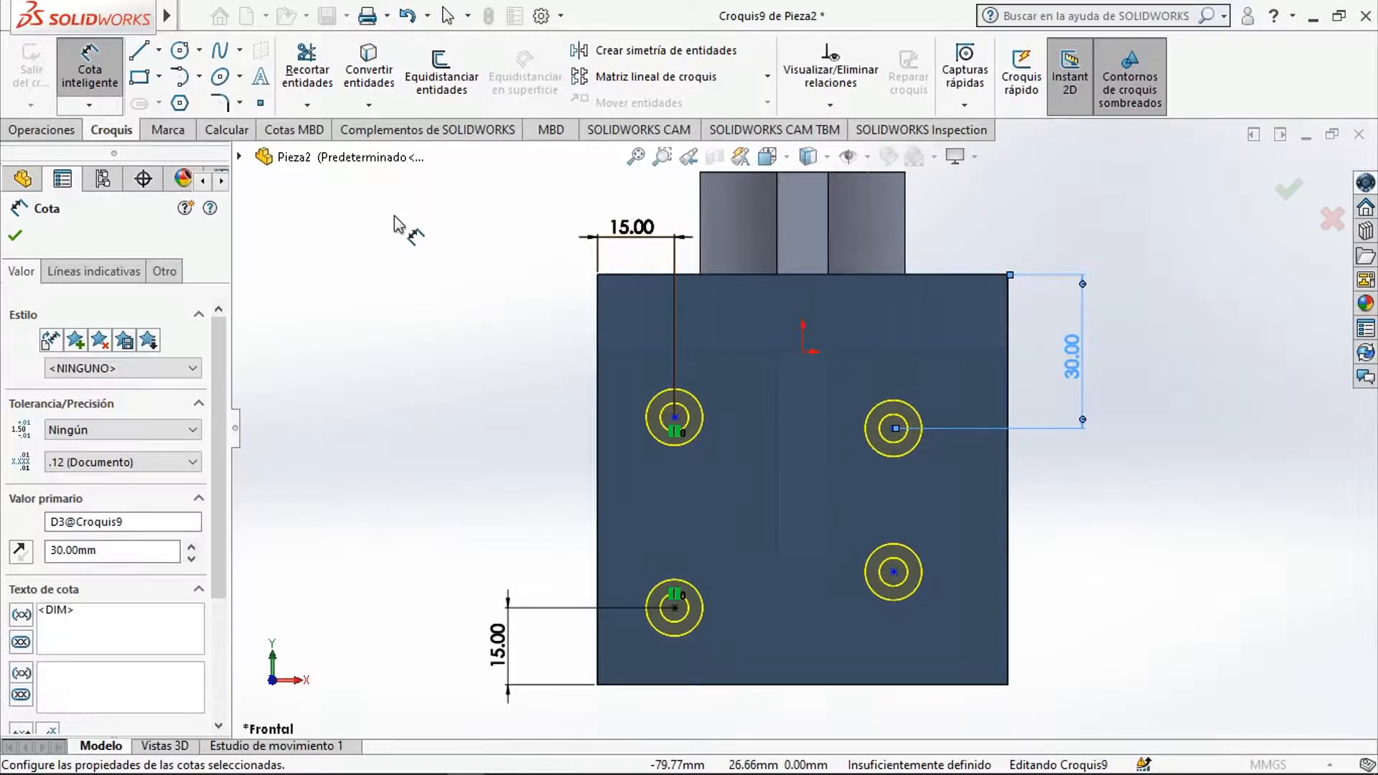
{"action": "left_click", "coordinate": [90, 66]}
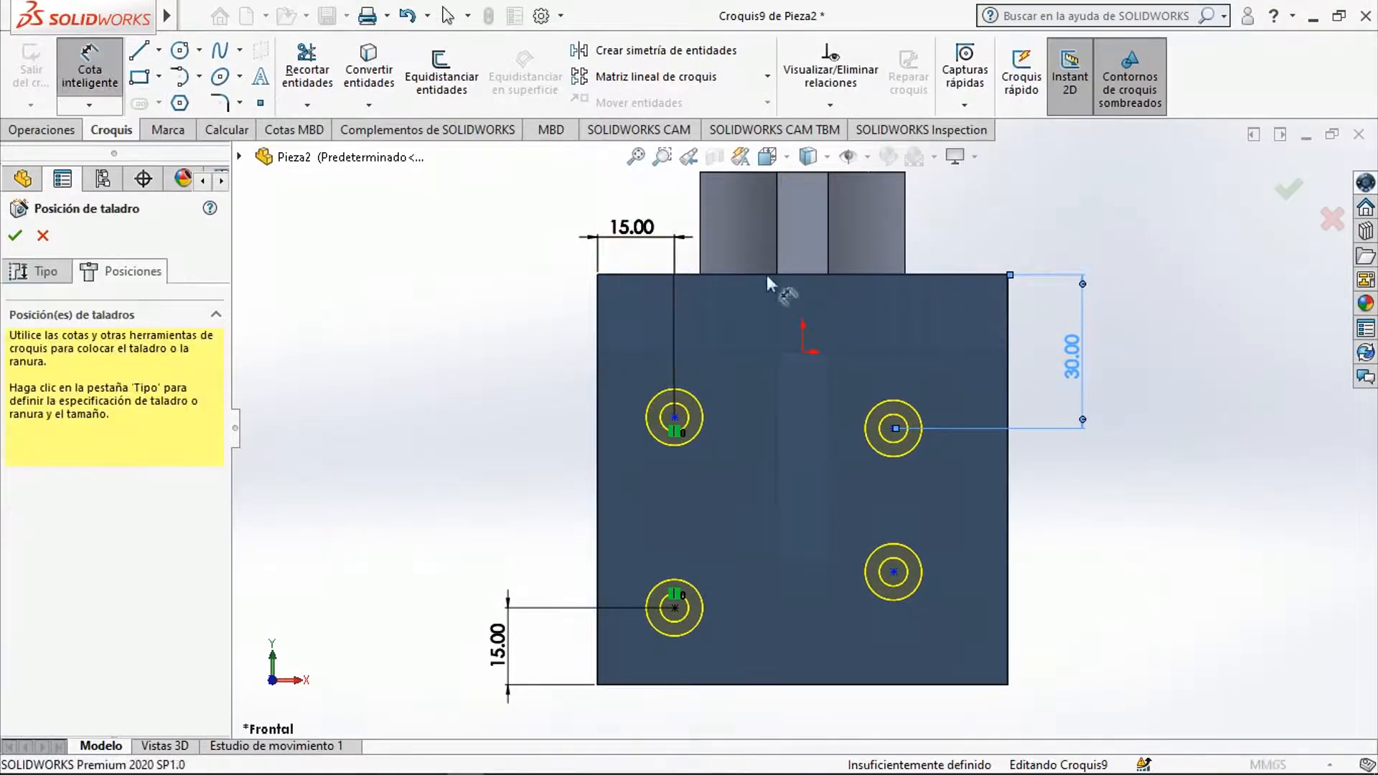
Dimension the upper-right hole point horizontally at 15 mm from the vertical plate's right edge.
{"action": "left_click", "coordinate": [1008, 347]}
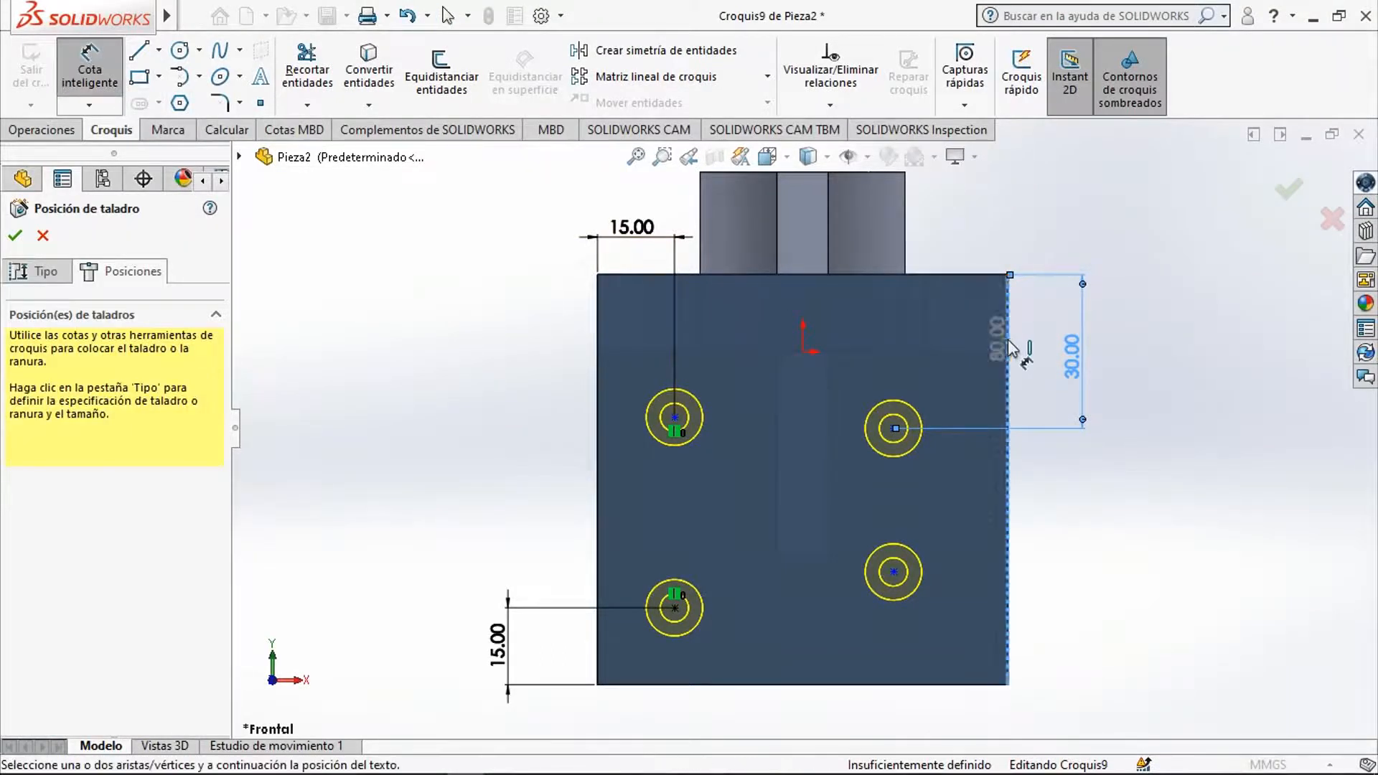
{"action": "left_click", "coordinate": [894, 429]}
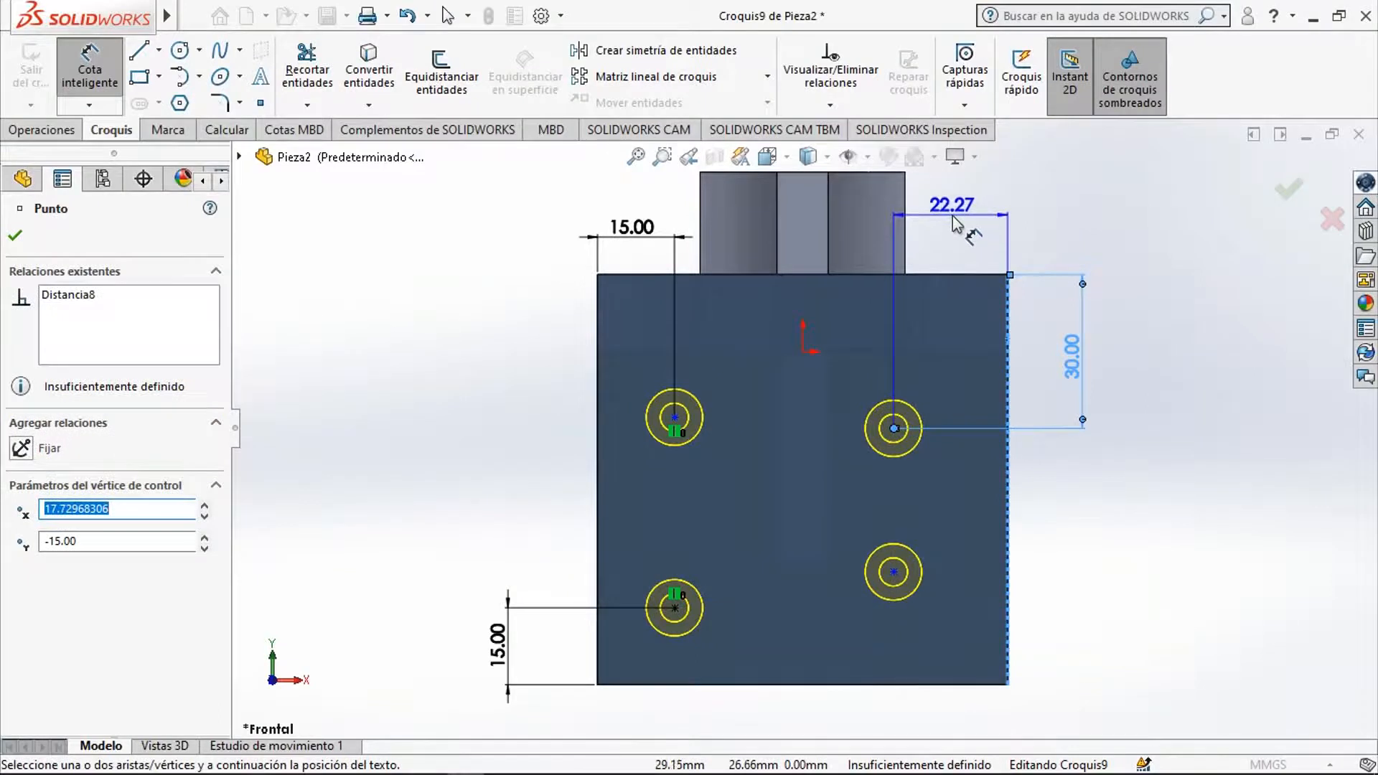
{"action": "left_click", "coordinate": [957, 225]}
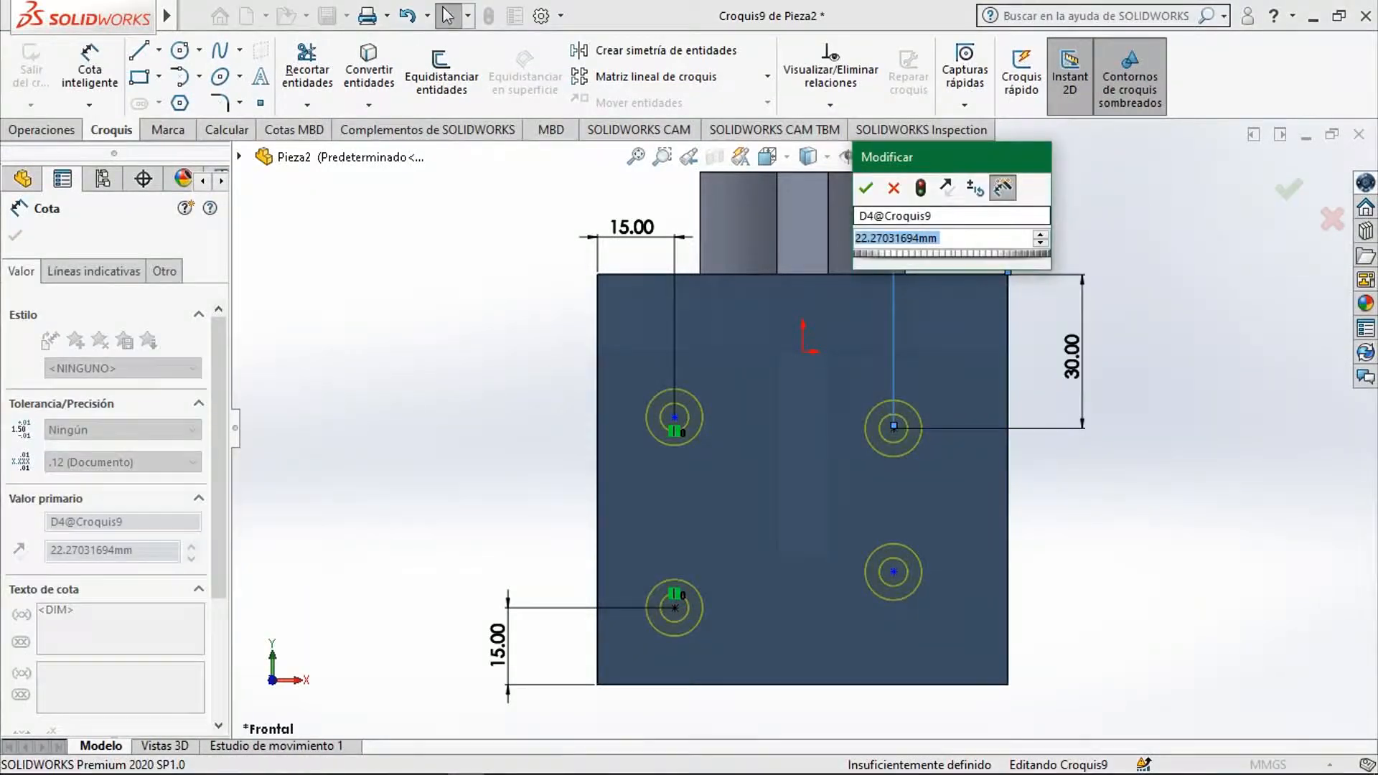
{"action": "type", "text": "15"}
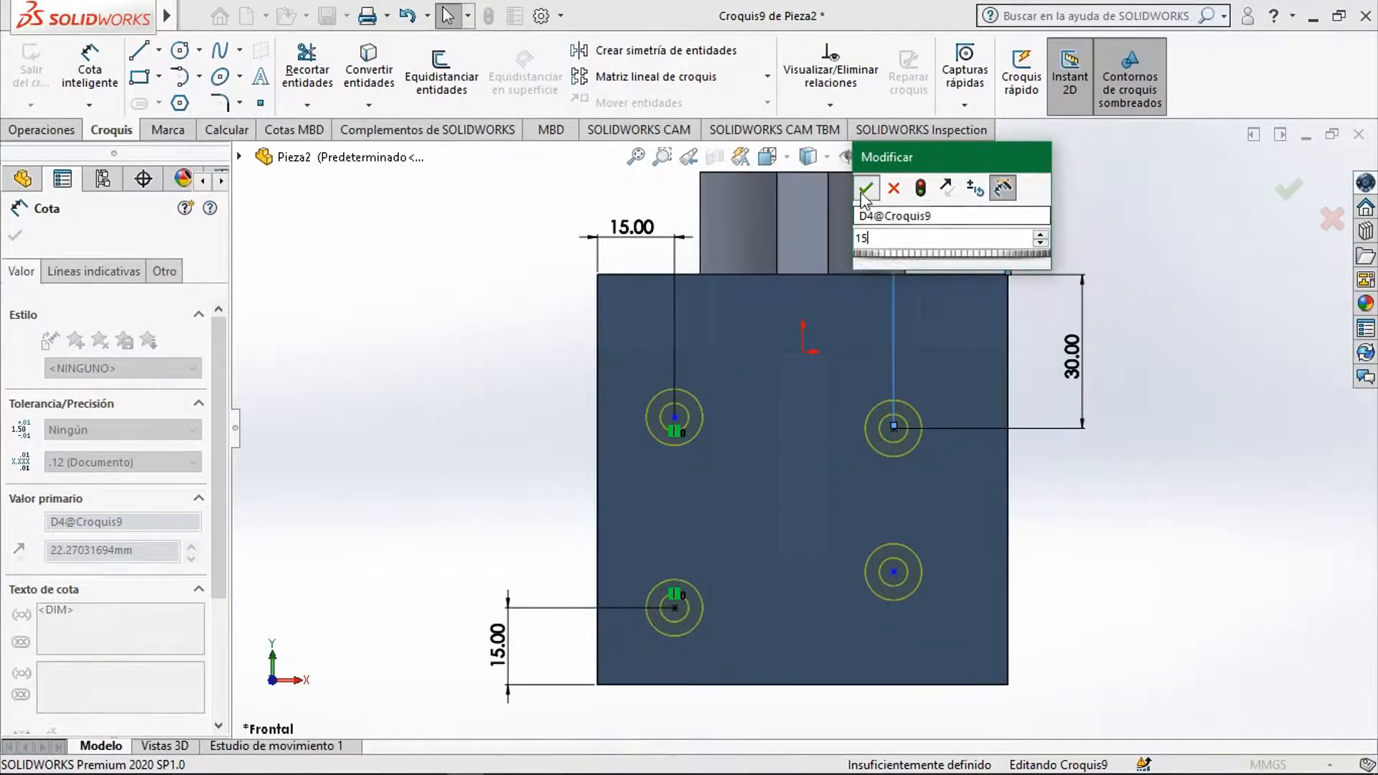
{"action": "key", "text": "Return"}
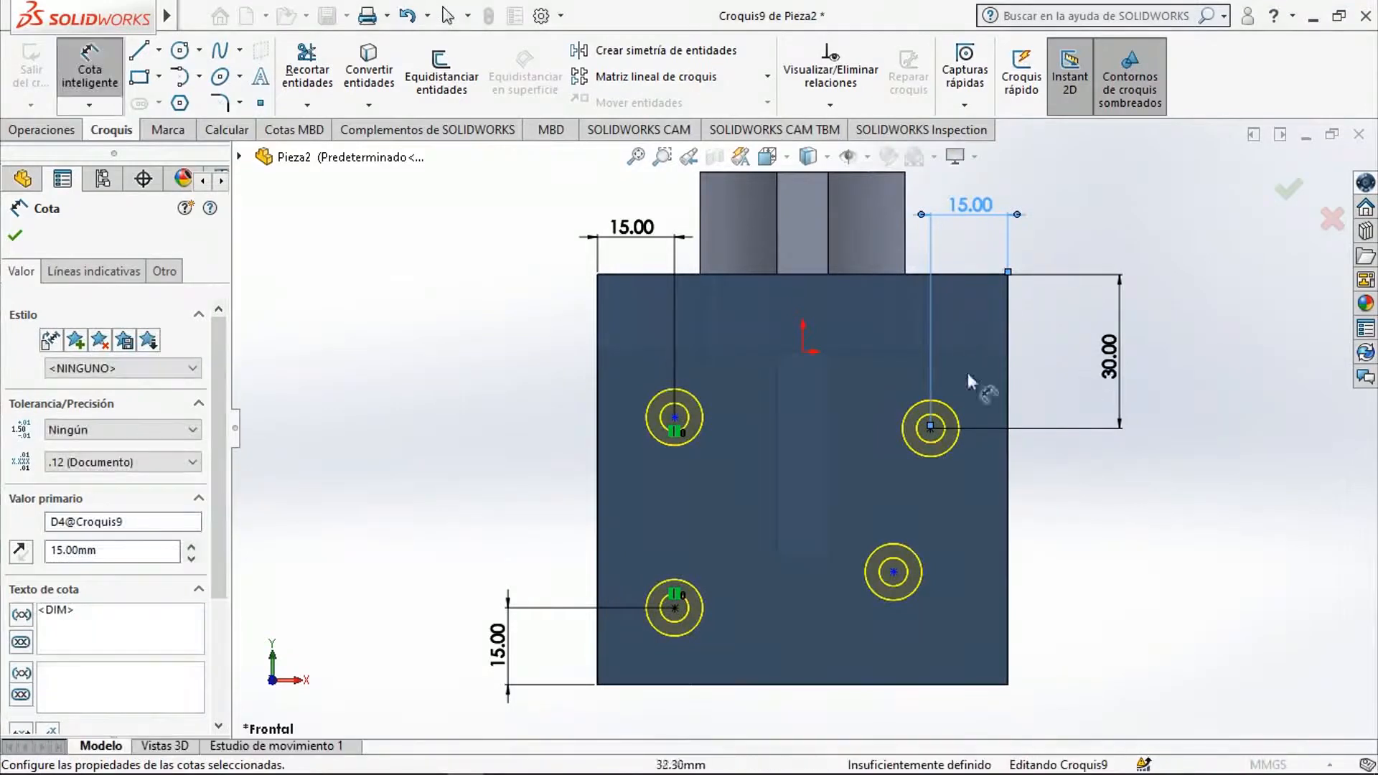
{"action": "key", "text": "Escape"}
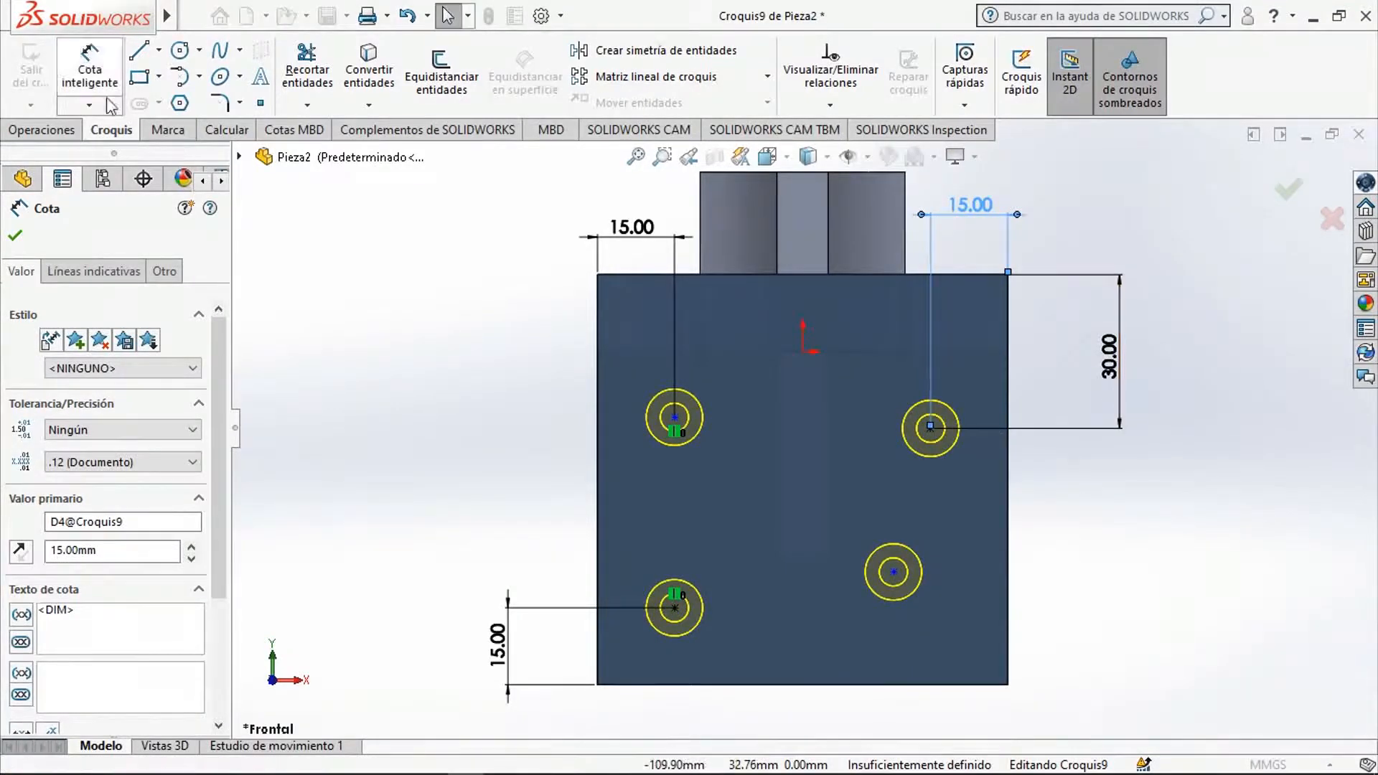
Align the upper-right and upper-left hole points with a Horizontal relation.
{"action": "left_click", "coordinate": [675, 417]}
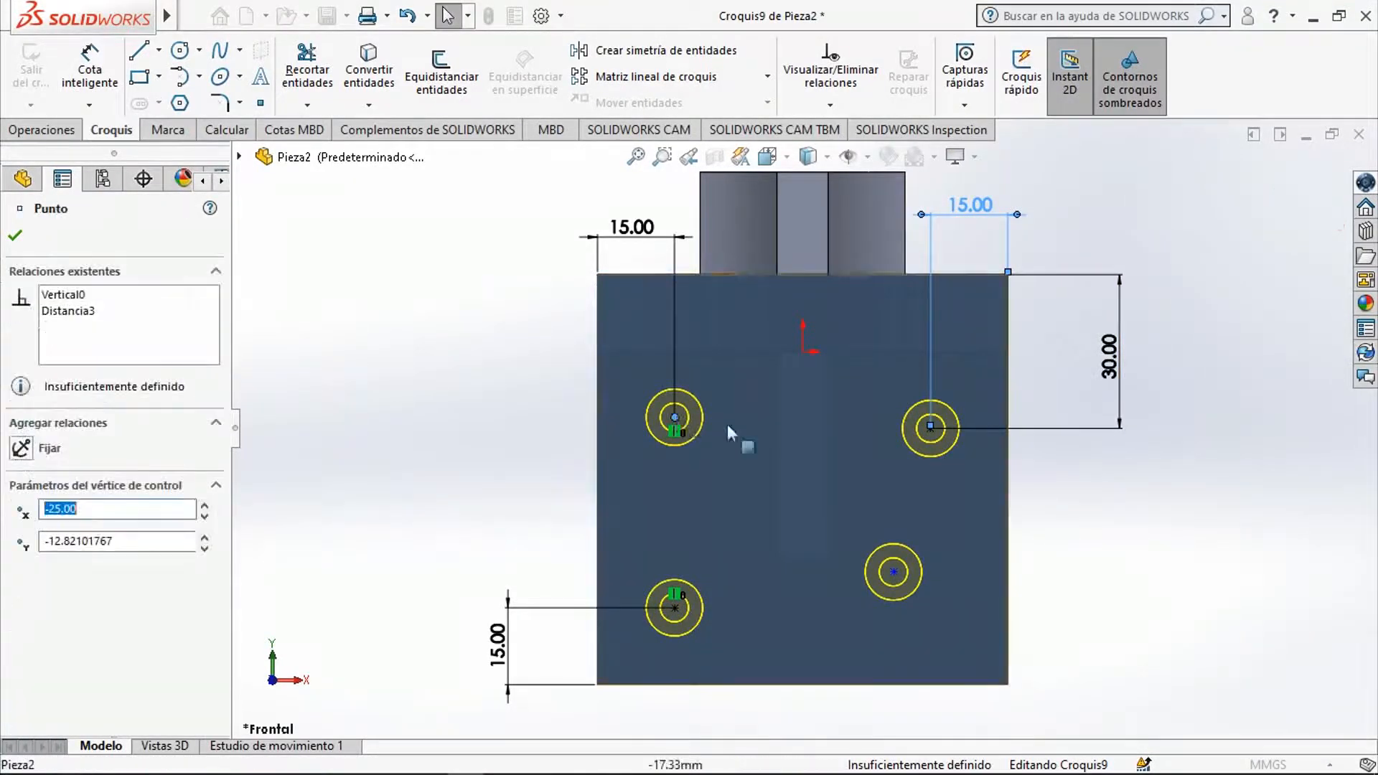
{"action": "key", "text": "Escape"}
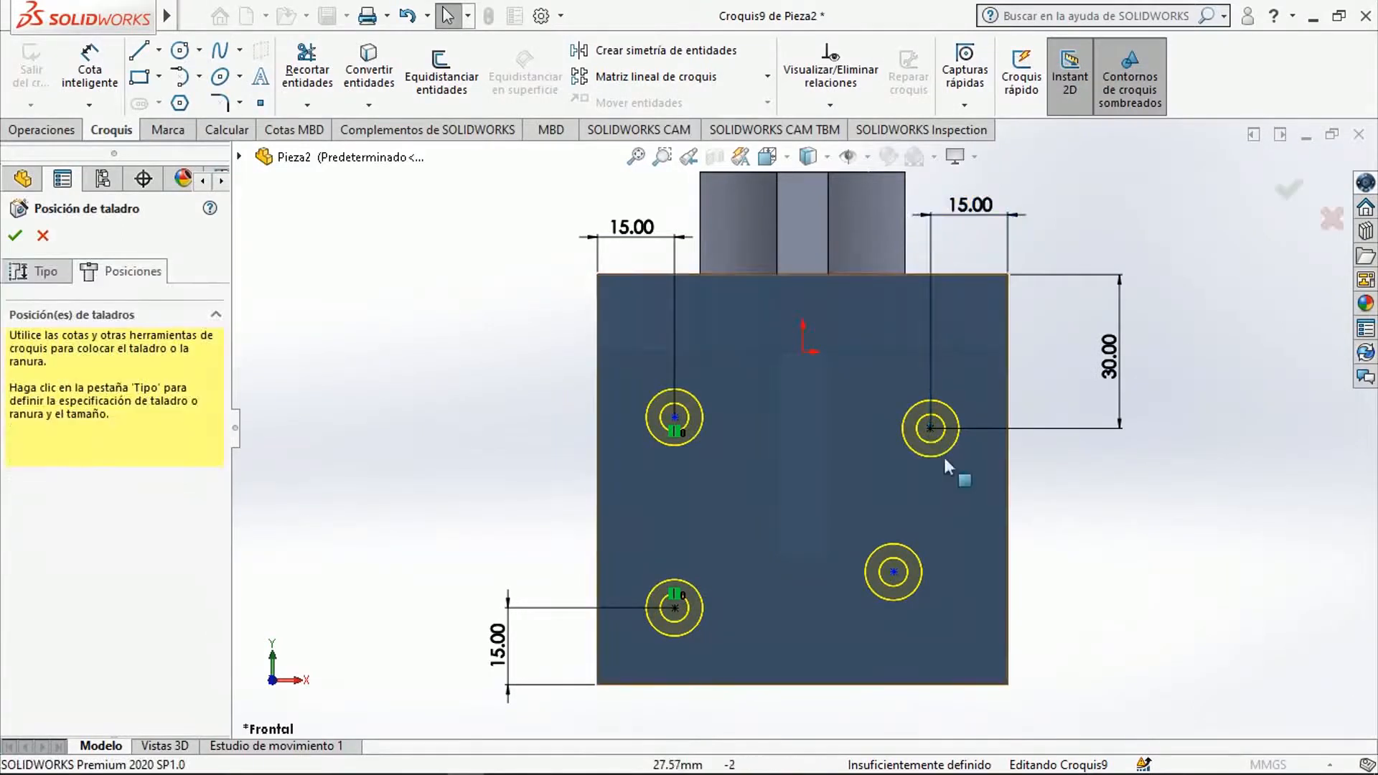
{"action": "left_click", "coordinate": [930, 428]}
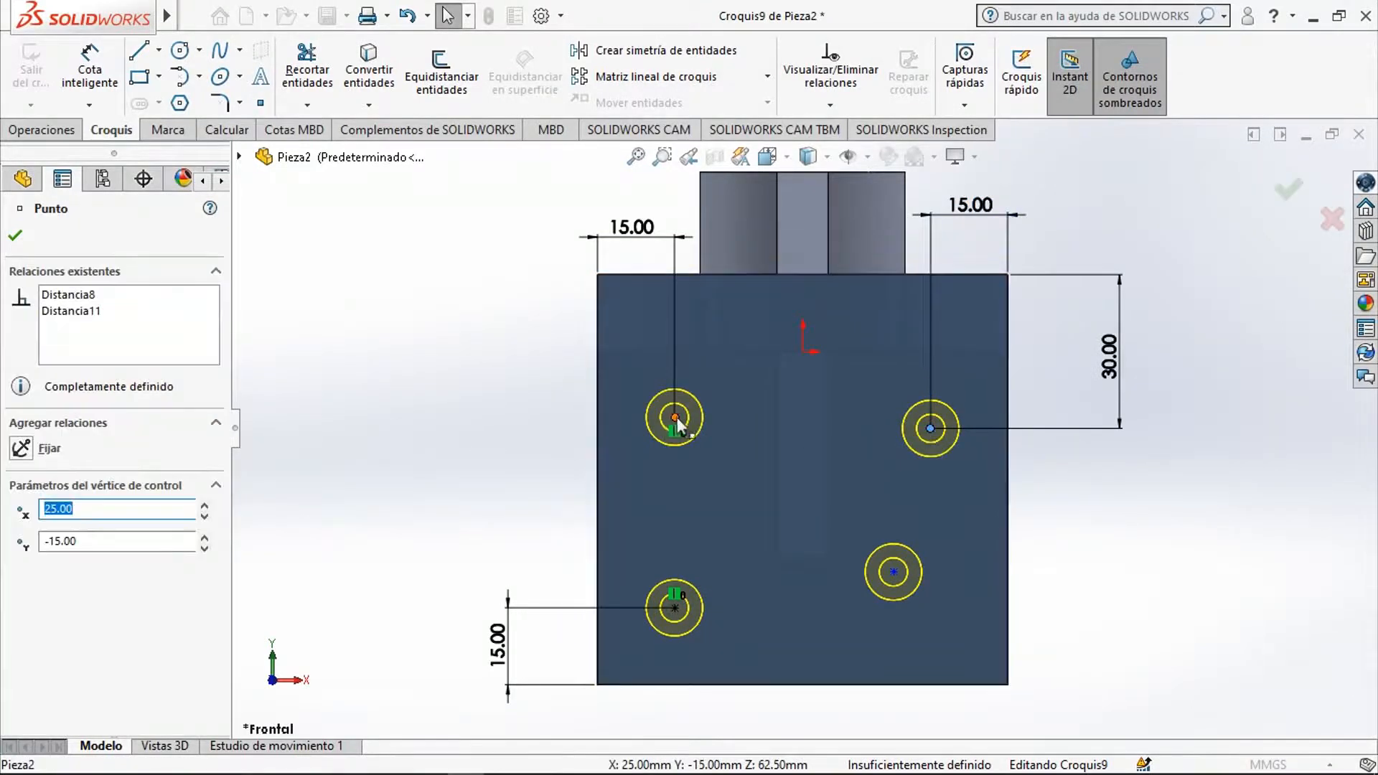
{"action": "left_click", "coordinate": [675, 418], "text": "ctrl"}
{"action": "left_click", "coordinate": [736, 328]}
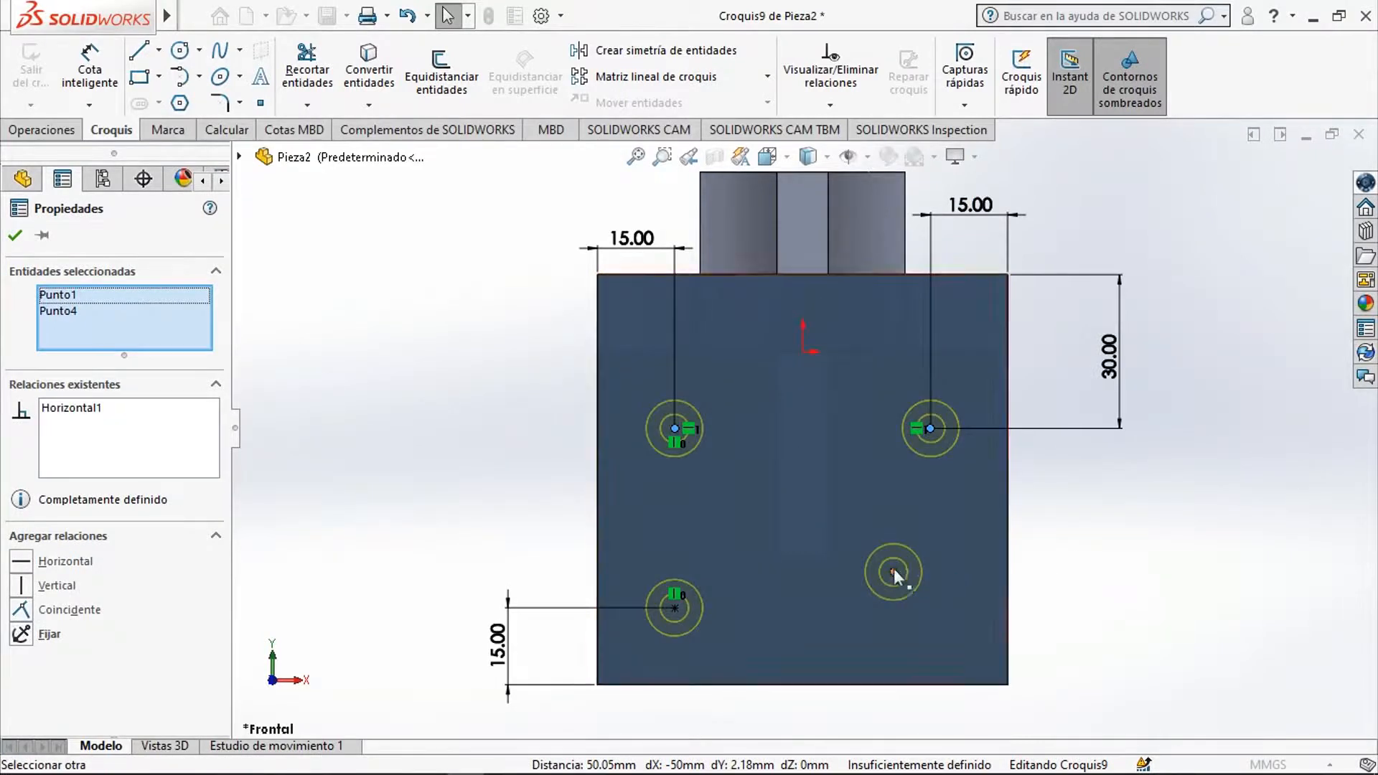
{"action": "key", "text": "Escape"}
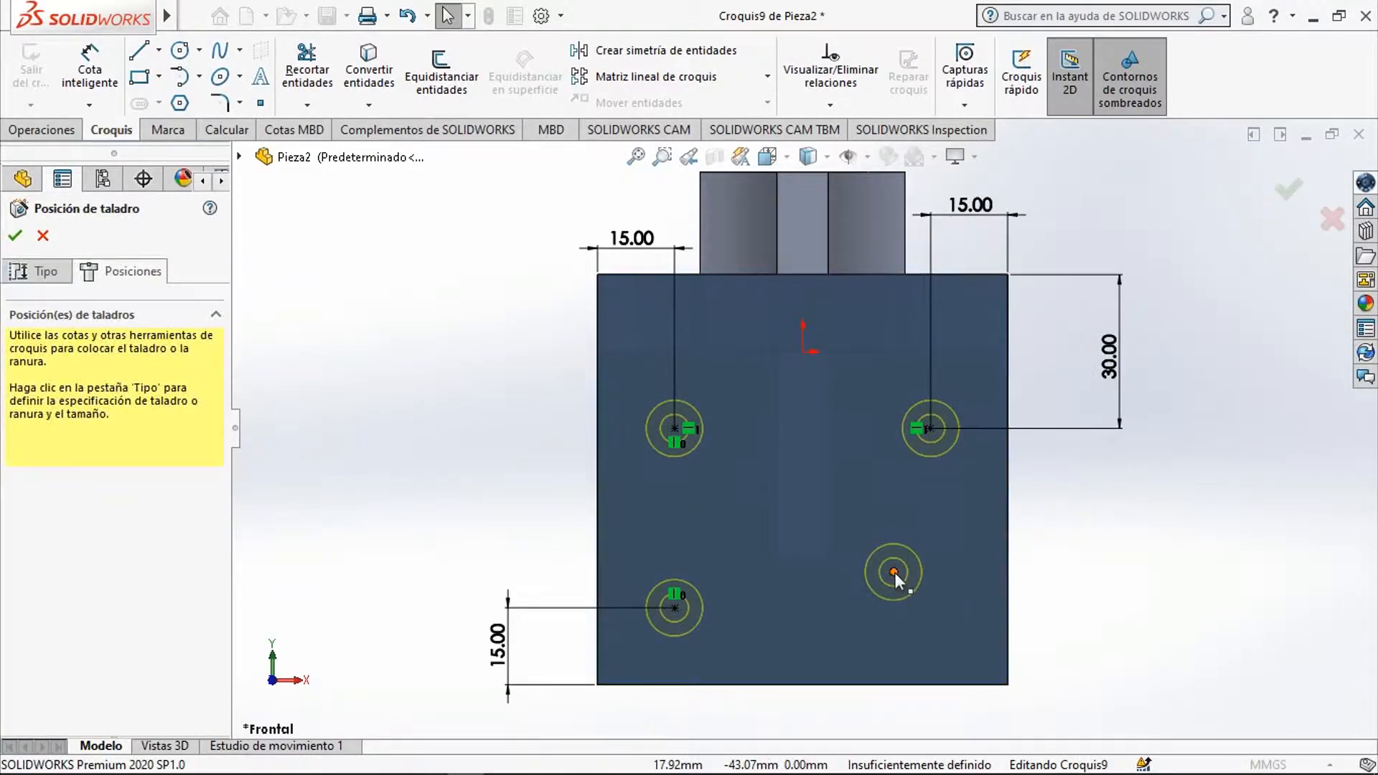
Align the lower-right and lower-left hole points with a Horizontal relation.
{"action": "left_click", "coordinate": [893, 572]}
{"action": "left_click", "coordinate": [674, 608], "text": "ctrl"}
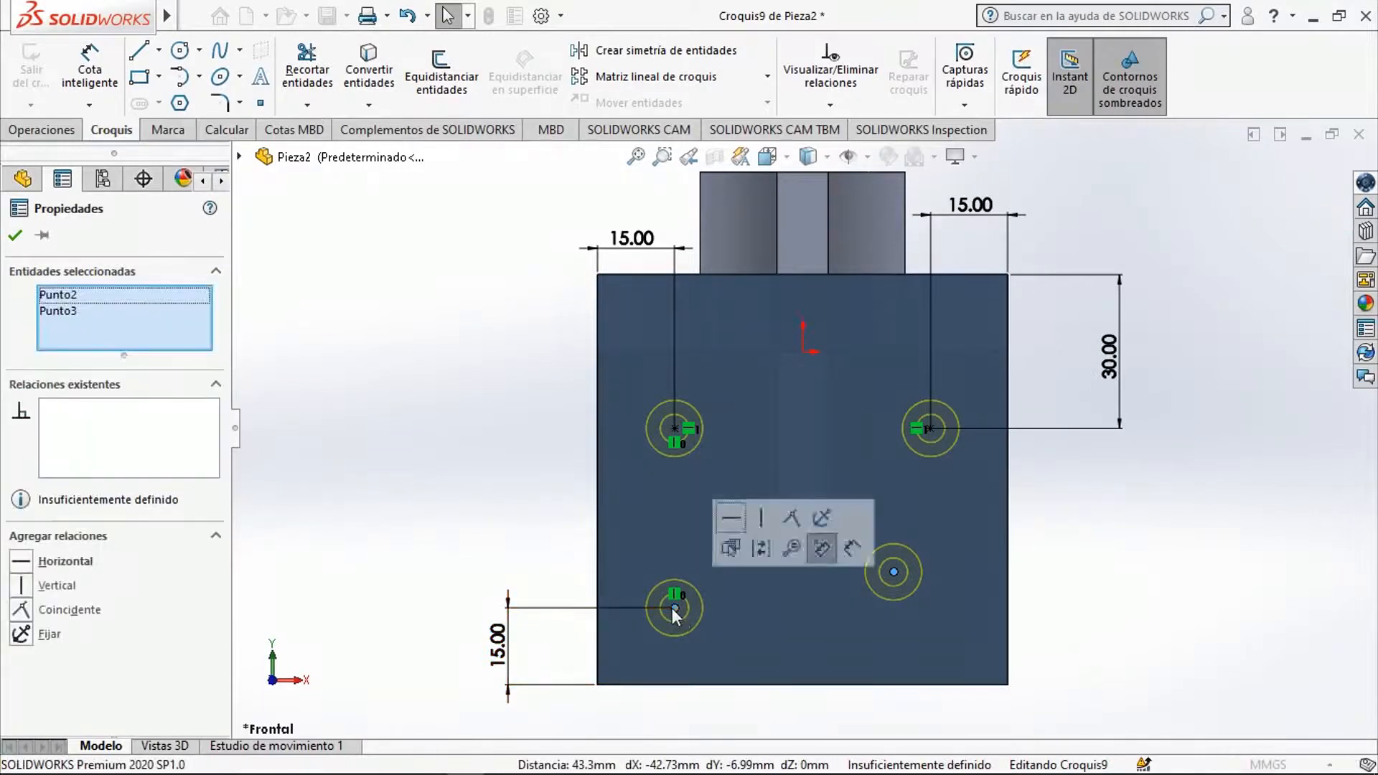
{"action": "left_click", "coordinate": [22, 563]}
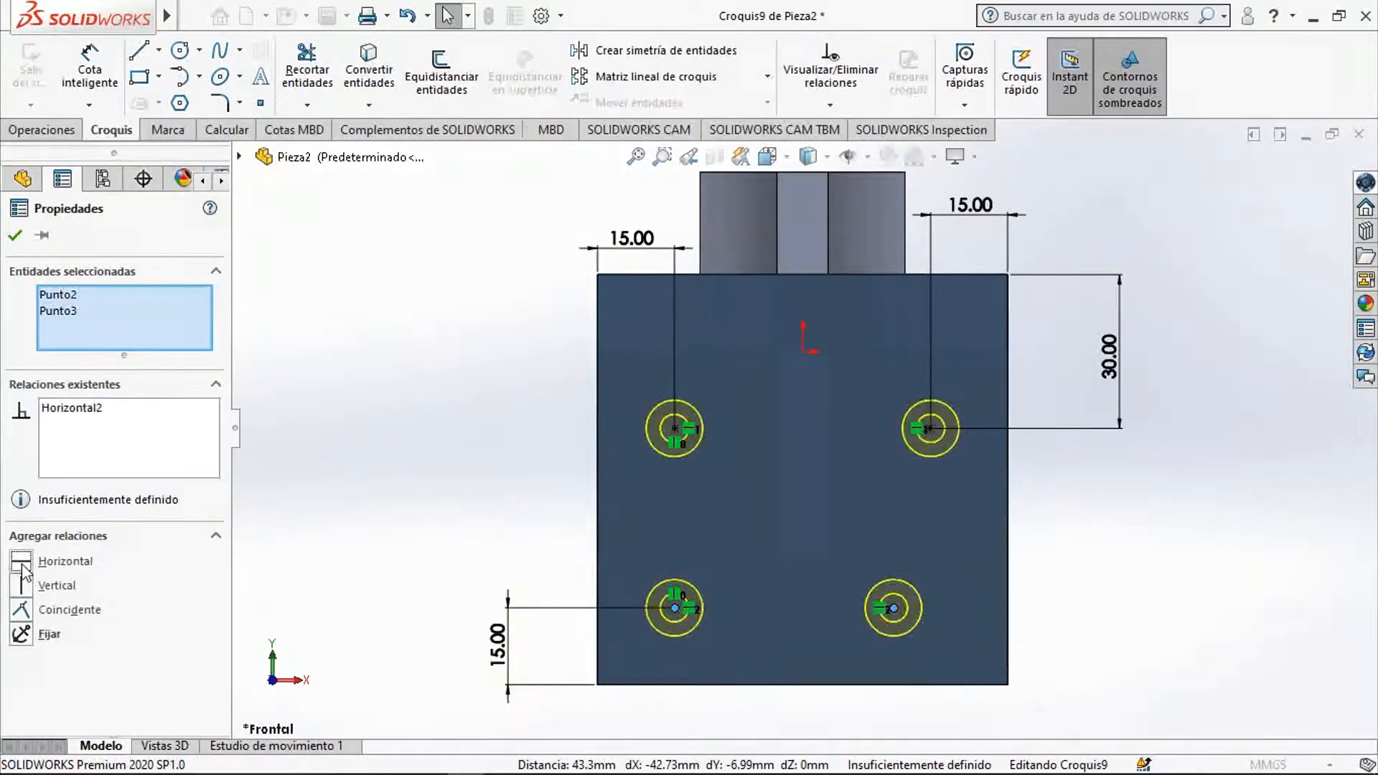
{"action": "left_click", "coordinate": [1186, 550]}
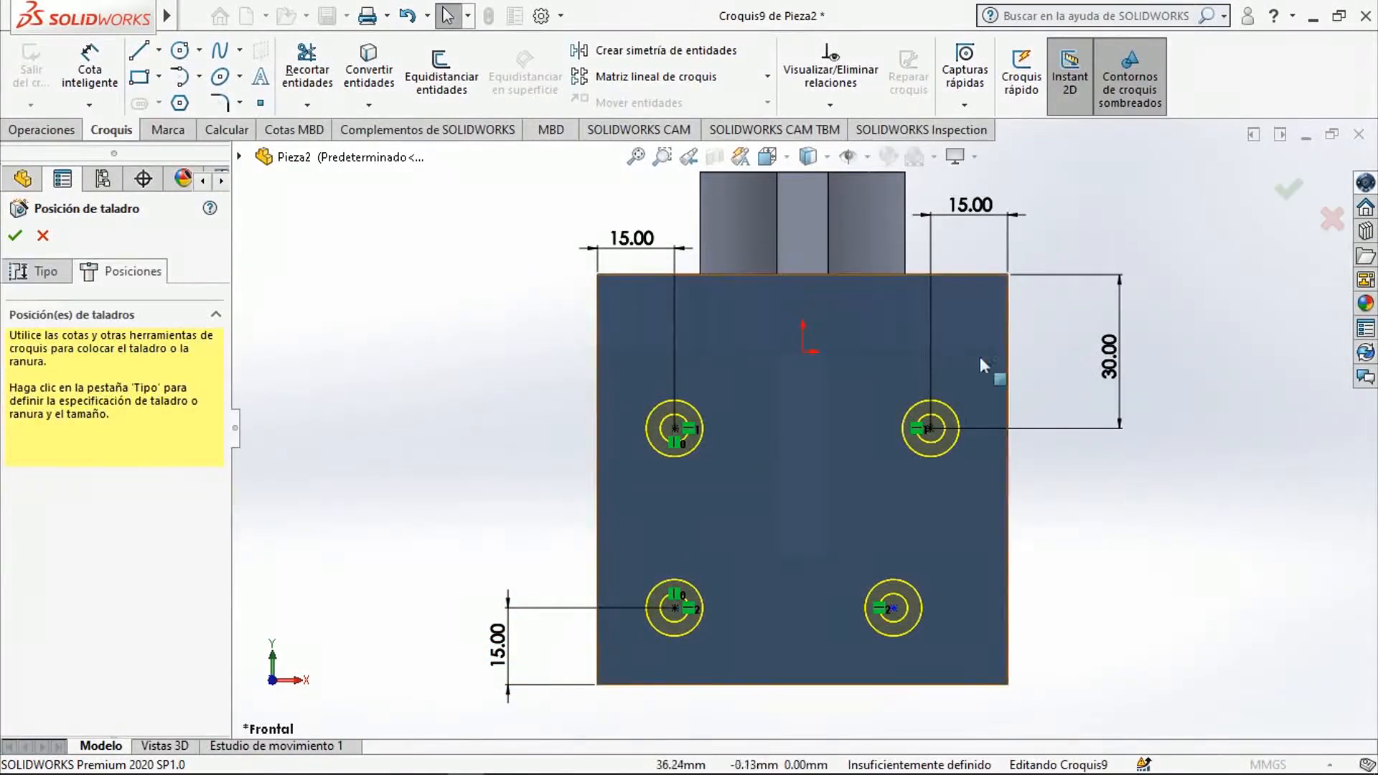
Align the upper-right and lower-right hole points with a Vertical relation and accept the counterbore holes on the vertical plate.
{"action": "left_click", "coordinate": [930, 429]}
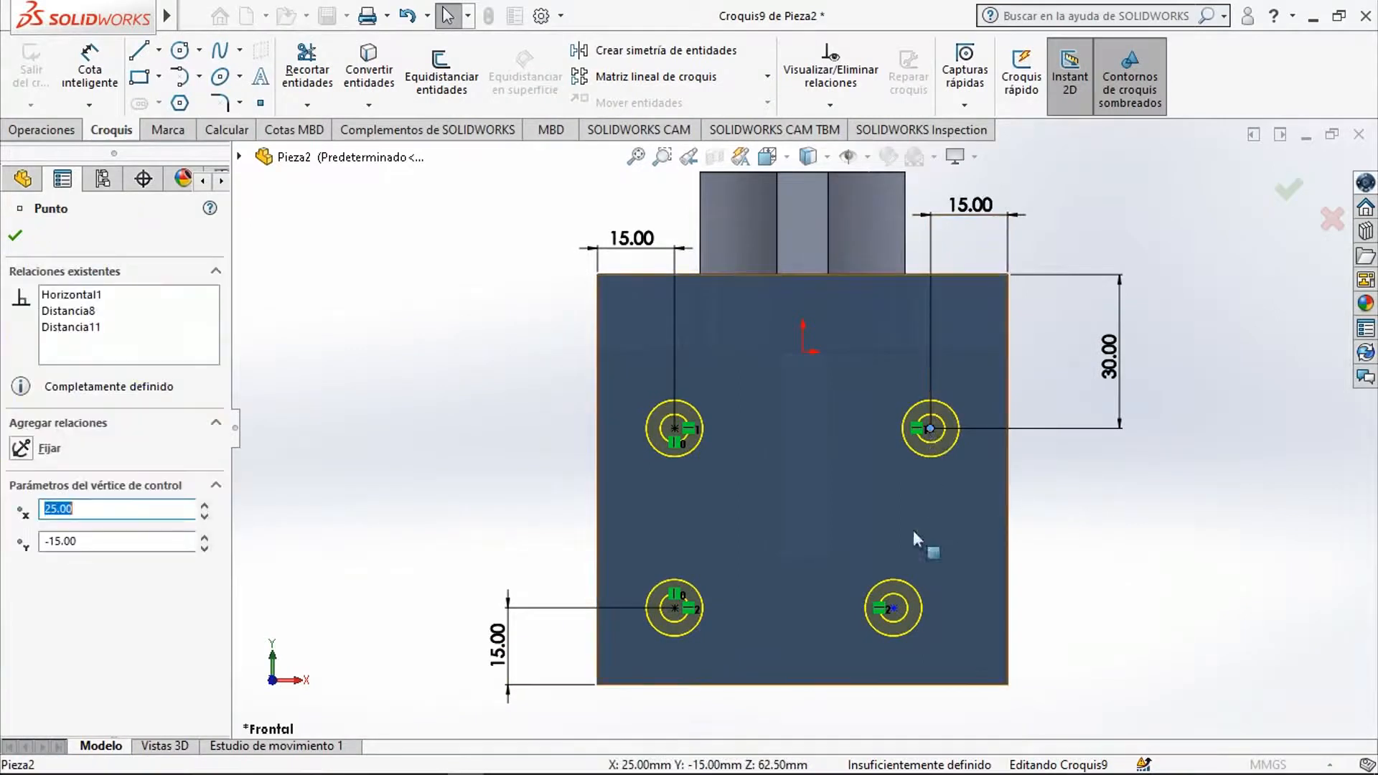
{"action": "left_click", "coordinate": [894, 608], "text": "ctrl"}
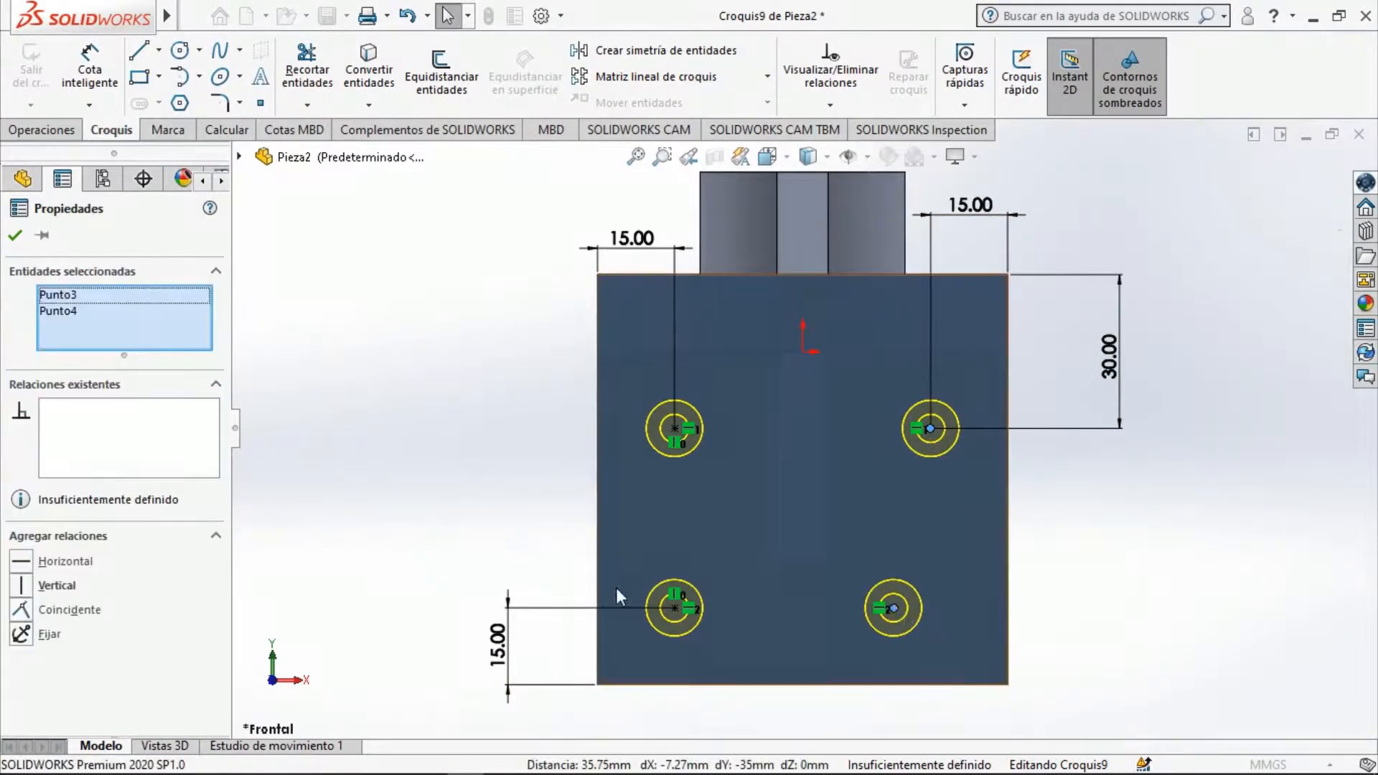
{"action": "left_click", "coordinate": [21, 585]}
{"action": "left_click", "coordinate": [1158, 584]}
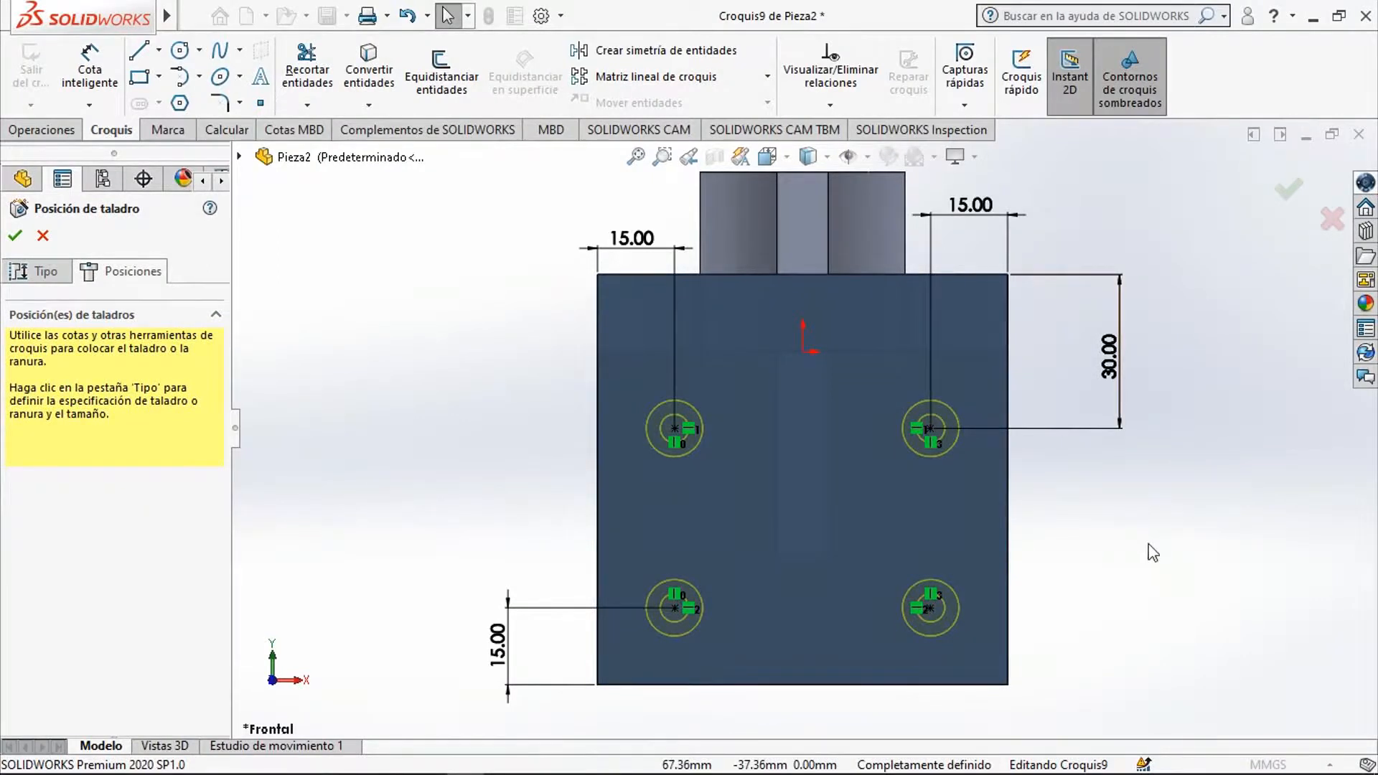
{"action": "middle_click_drag", "start_coordinate": [1162, 549], "coordinate": [1058, 524]}
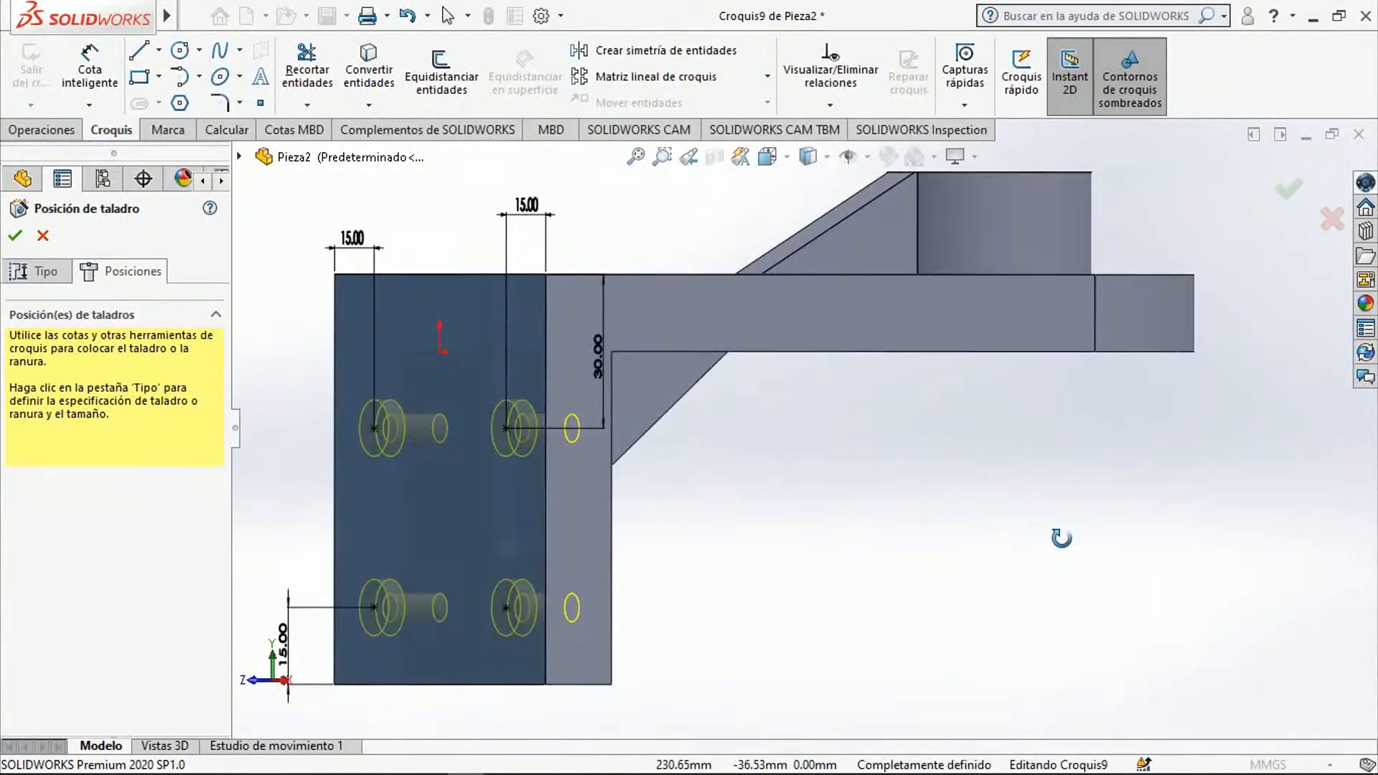
{"action": "left_click", "coordinate": [1290, 188]}
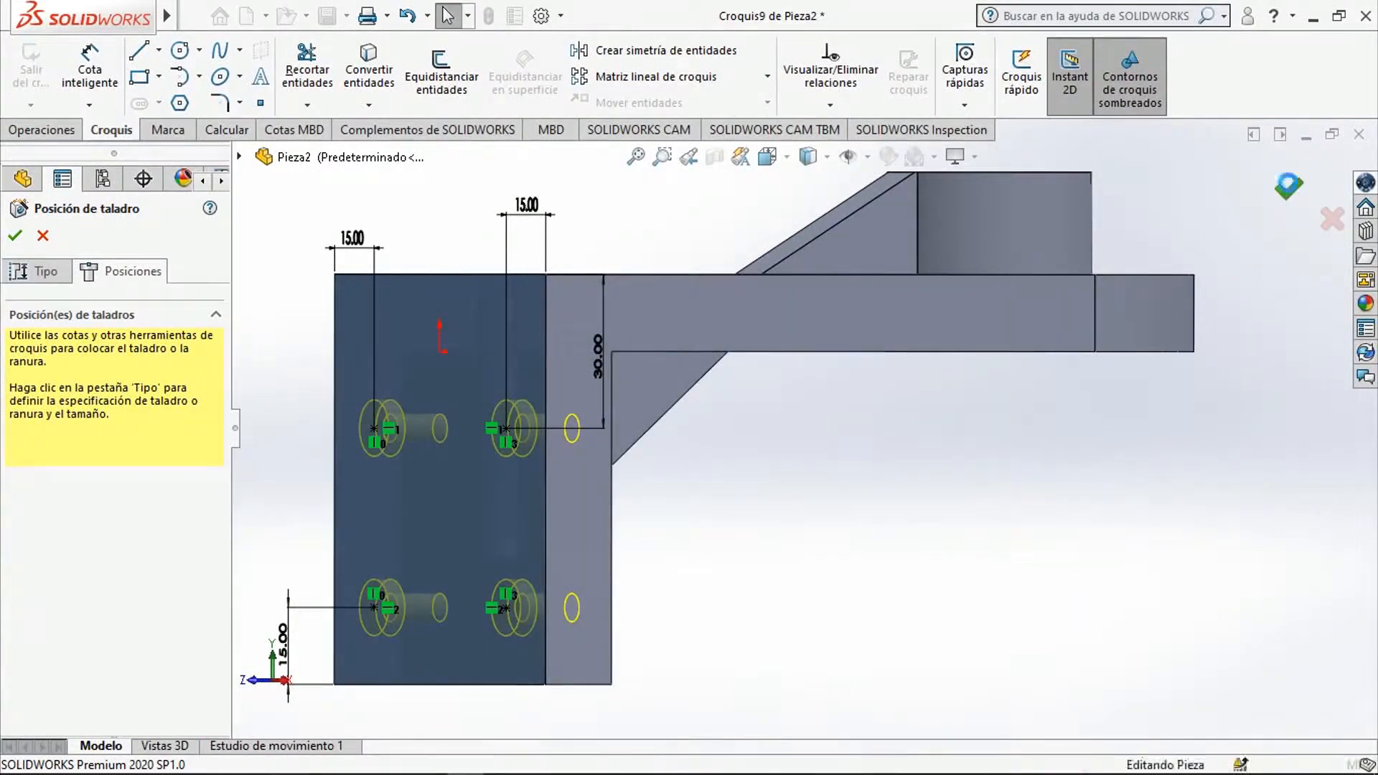
Inspect the bracket in the standard orthographic views and in the isometric view.
{"action": "middle_click_drag", "start_coordinate": [767, 513], "coordinate": [856, 502]}
{"action": "key", "text": "ctrl+1"}
{"action": "key", "text": "ctrl+2"}
{"action": "key", "text": "ctrl+1"}
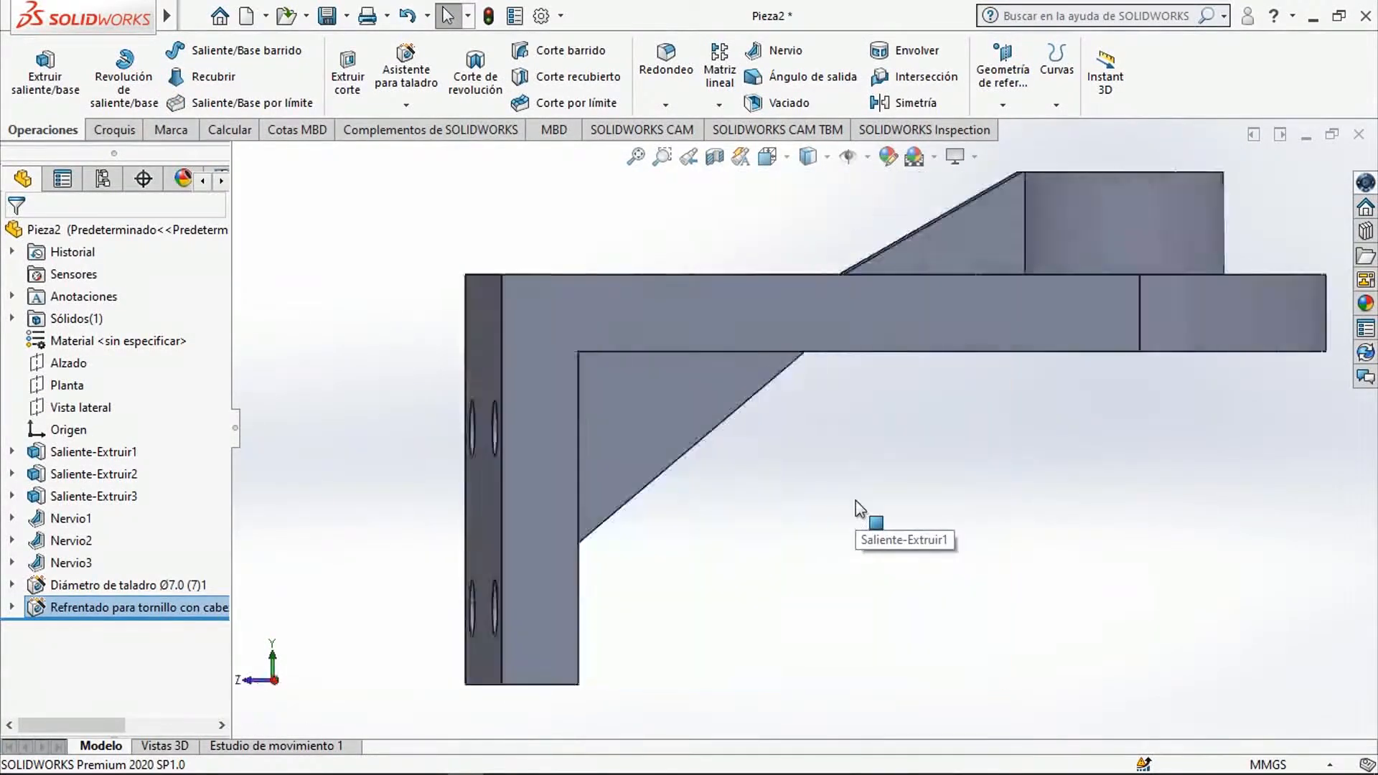
{"action": "key", "text": "ctrl+3"}
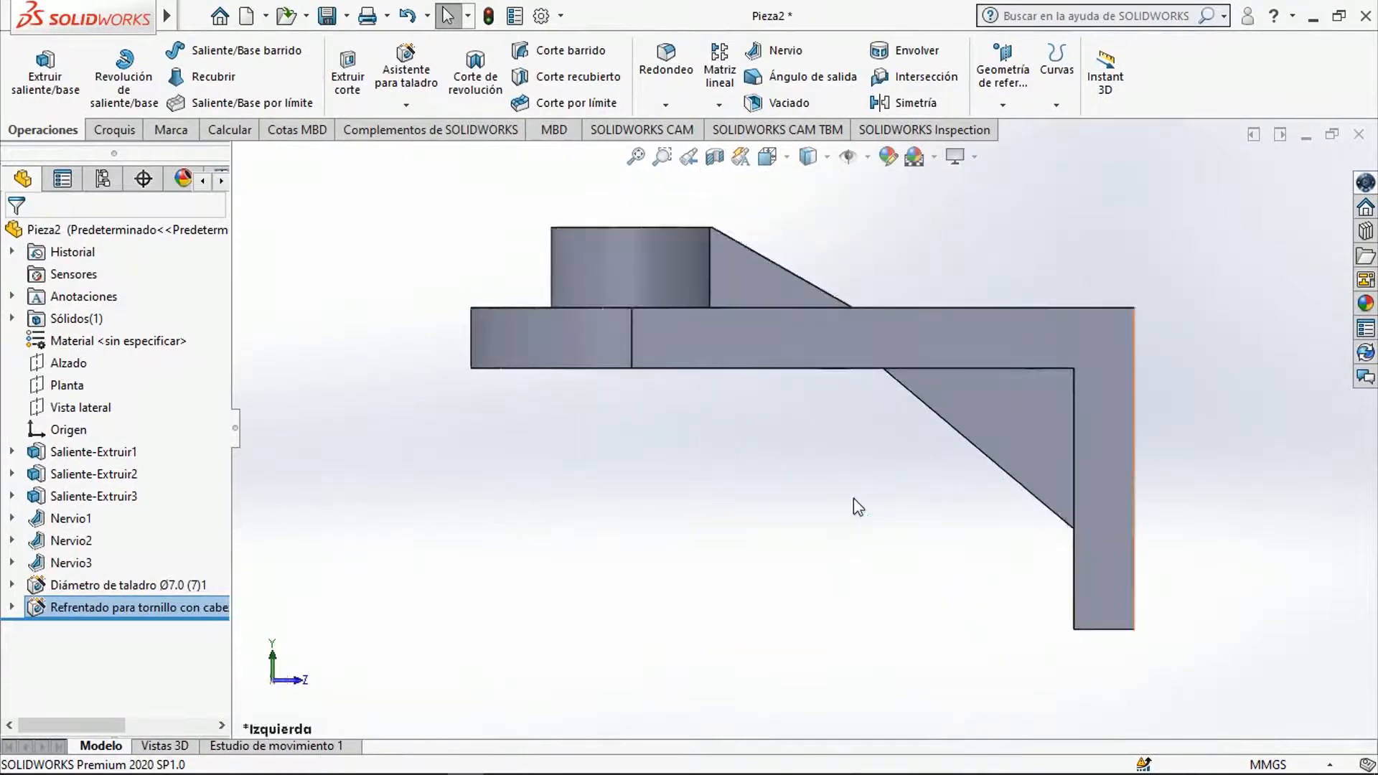
{"action": "key", "text": "ctrl+4"}
{"action": "key", "text": "ctrl+5"}
{"action": "key", "text": "ctrl+6"}
{"action": "key", "text": "ctrl+5"}
{"action": "key", "text": "ctrl+7"}
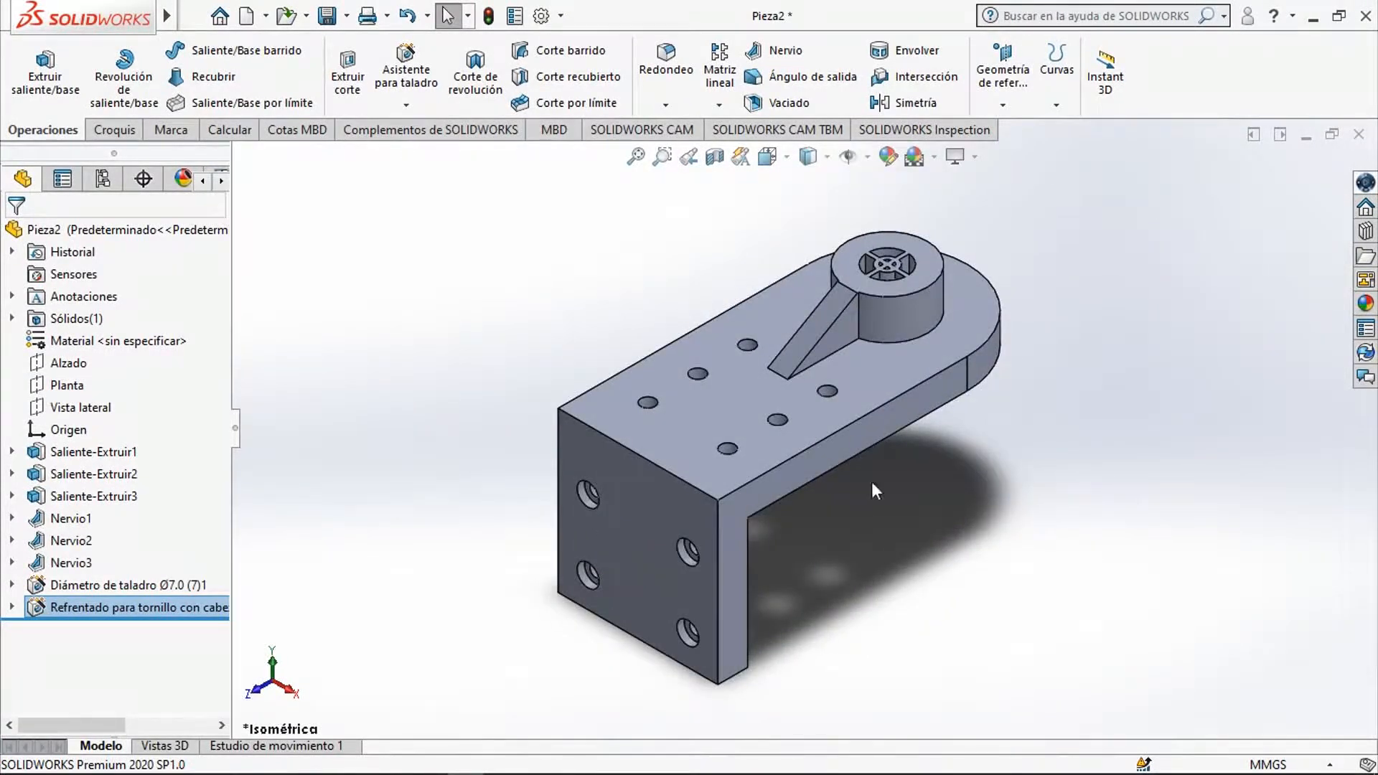
Examine the ribs inside the cylindrical boss and the triangular rib under the bracket, and return to the isometric view.
{"action": "scroll", "coordinate": [876, 296], "scroll_direction": "down", "scroll_amount": 8}
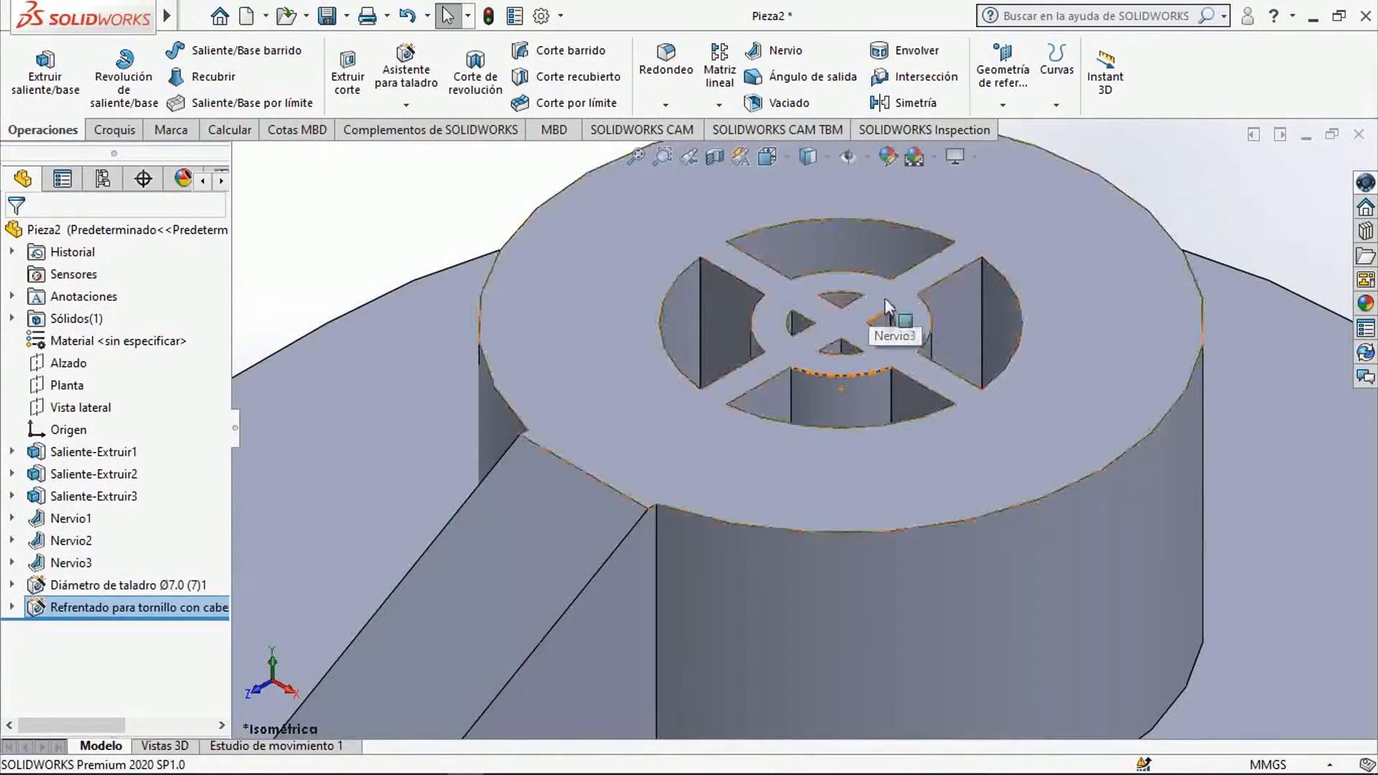
{"action": "scroll", "coordinate": [803, 405], "scroll_direction": "up", "scroll_amount": 5}
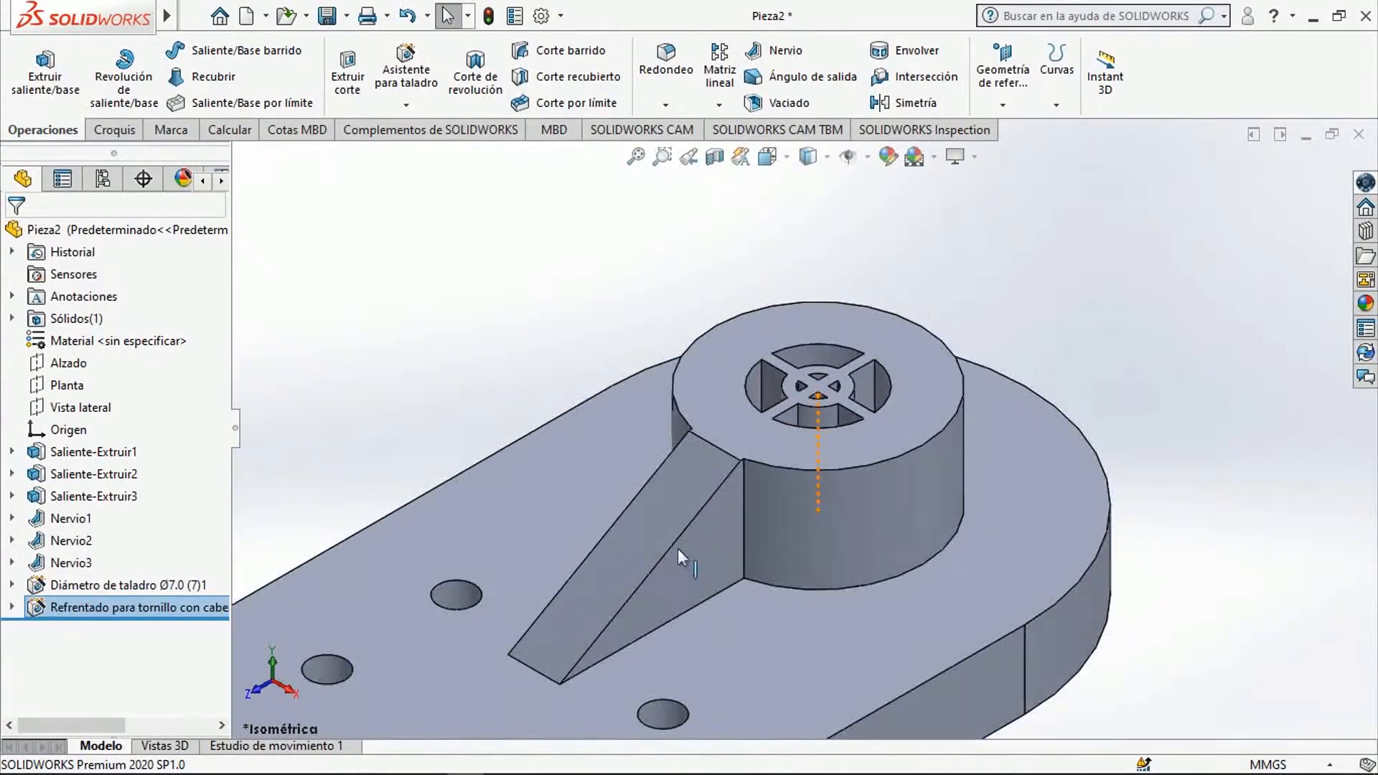
{"action": "scroll", "coordinate": [660, 534], "scroll_direction": "up", "scroll_amount": 5}
{"action": "middle_click_drag", "start_coordinate": [1098, 656], "coordinate": [610, 587]}
{"action": "scroll", "coordinate": [719, 584], "scroll_direction": "down", "scroll_amount": 5}
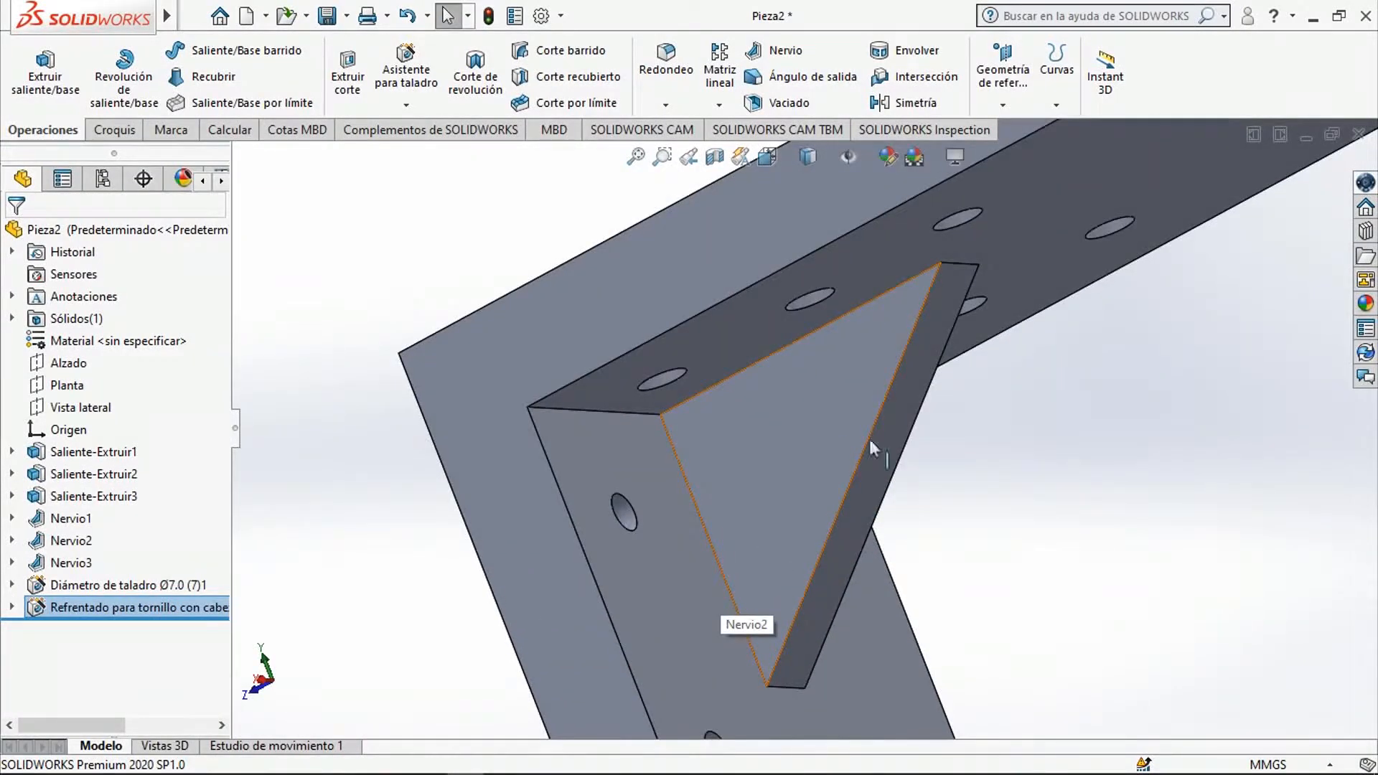
{"action": "scroll", "coordinate": [958, 487], "scroll_direction": "up", "scroll_amount": 5}
{"action": "middle_click_drag", "start_coordinate": [1030, 502], "coordinate": [1075, 572]}
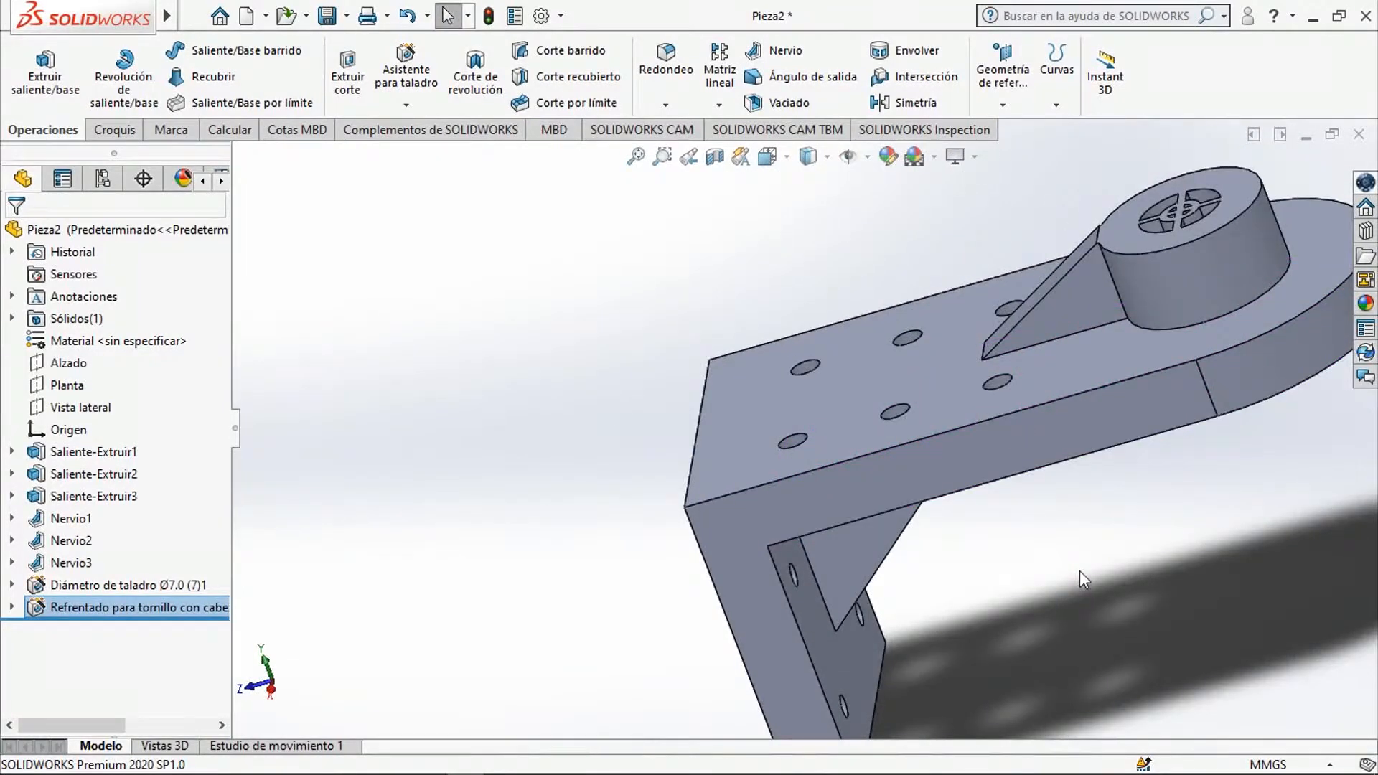
{"action": "key", "text": "ctrl+7"}
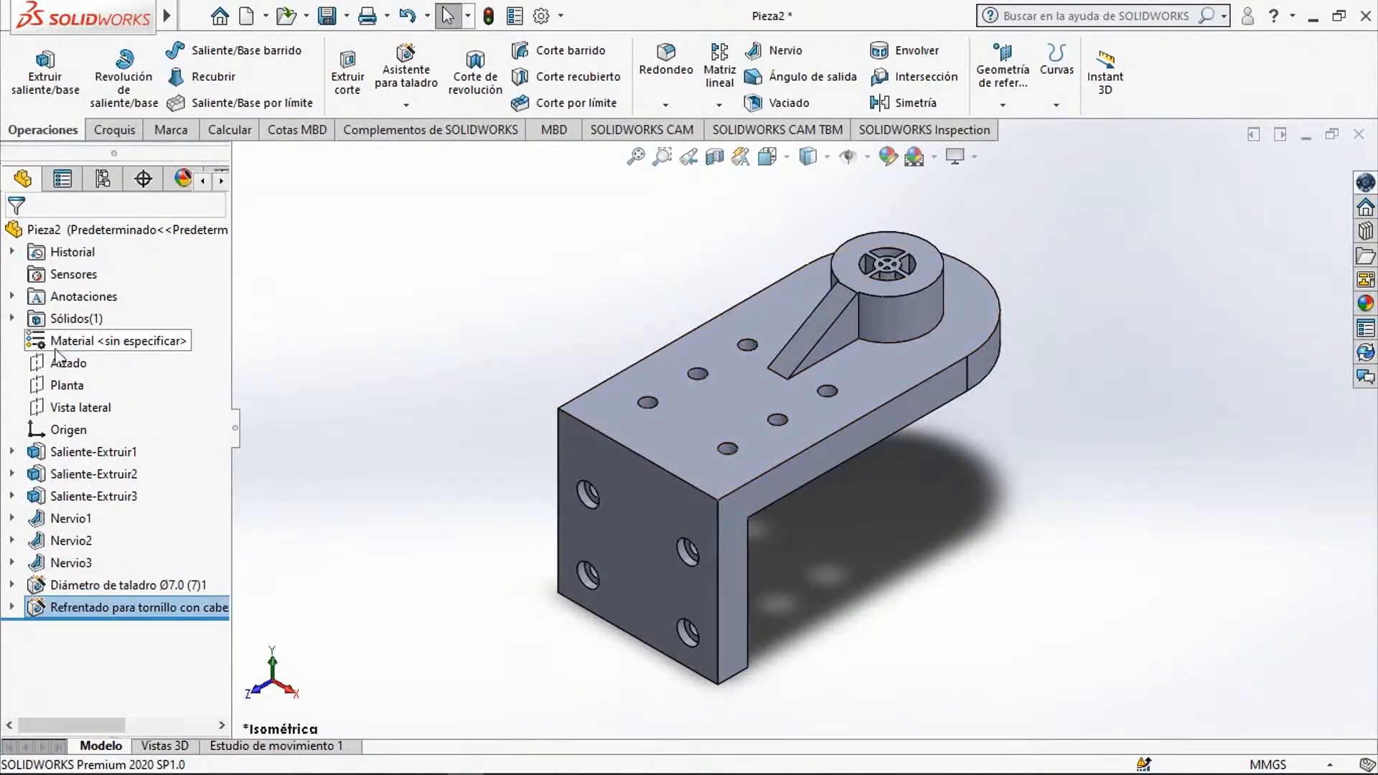
Assign the material AISI 4340 Acero normalizado from the Acero category of solidworks materials to the part.
{"action": "right_click", "coordinate": [83, 350]}
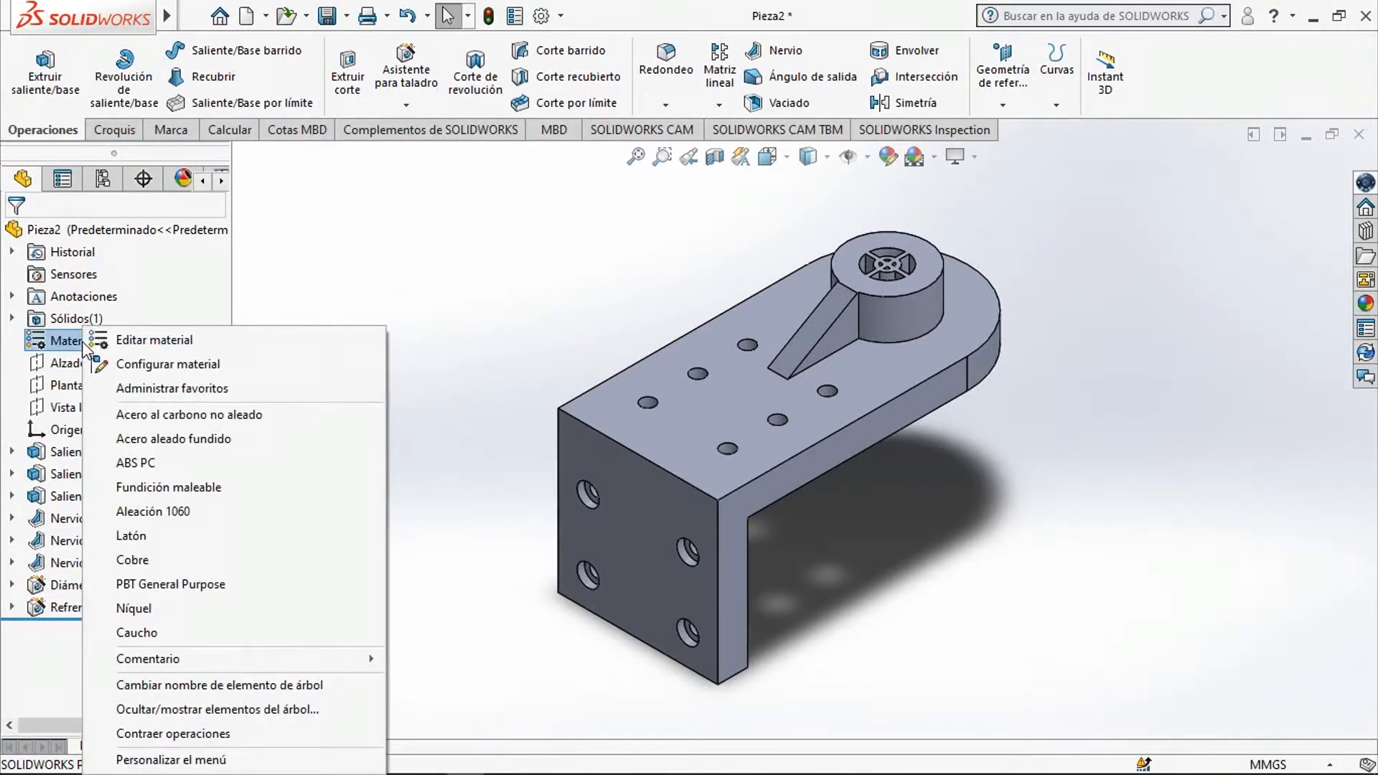
{"action": "left_click", "coordinate": [125, 344]}
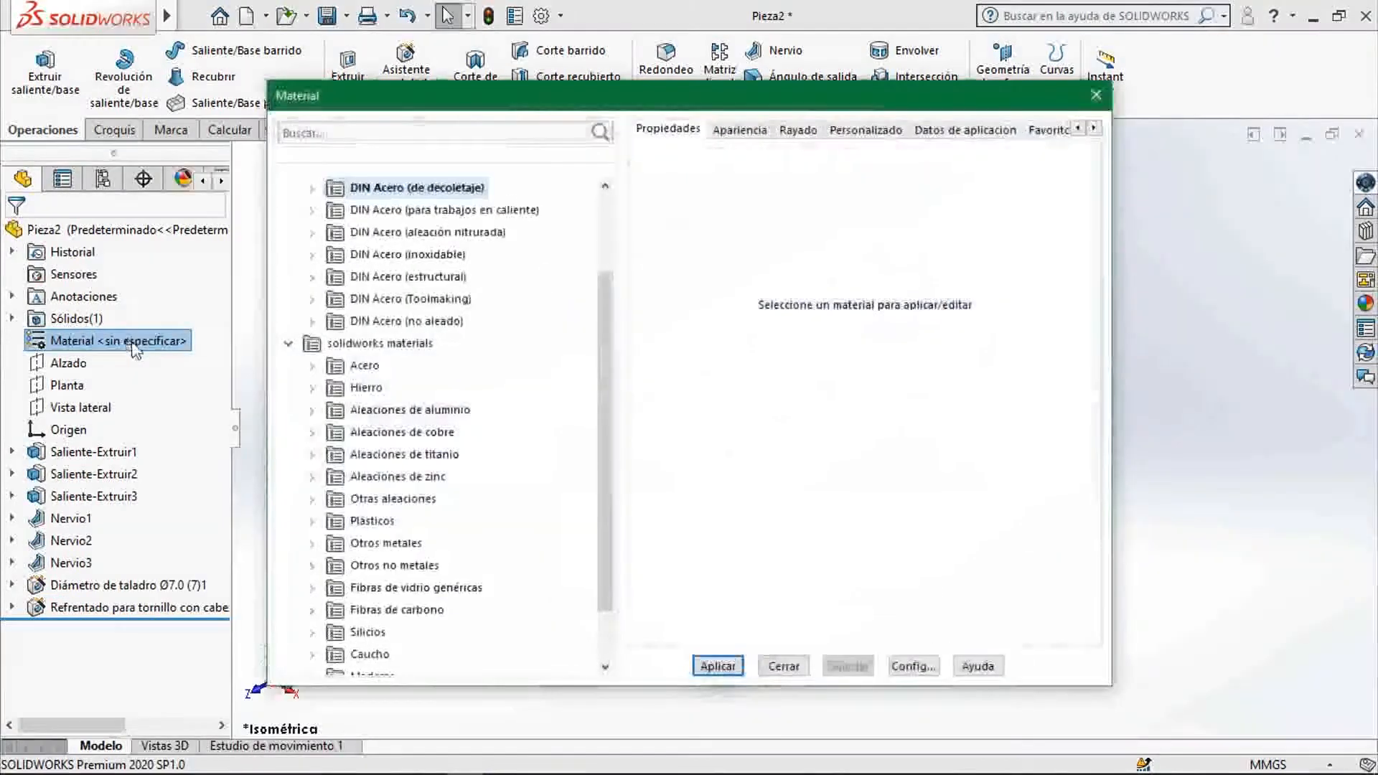
{"action": "left_click", "coordinate": [366, 369]}
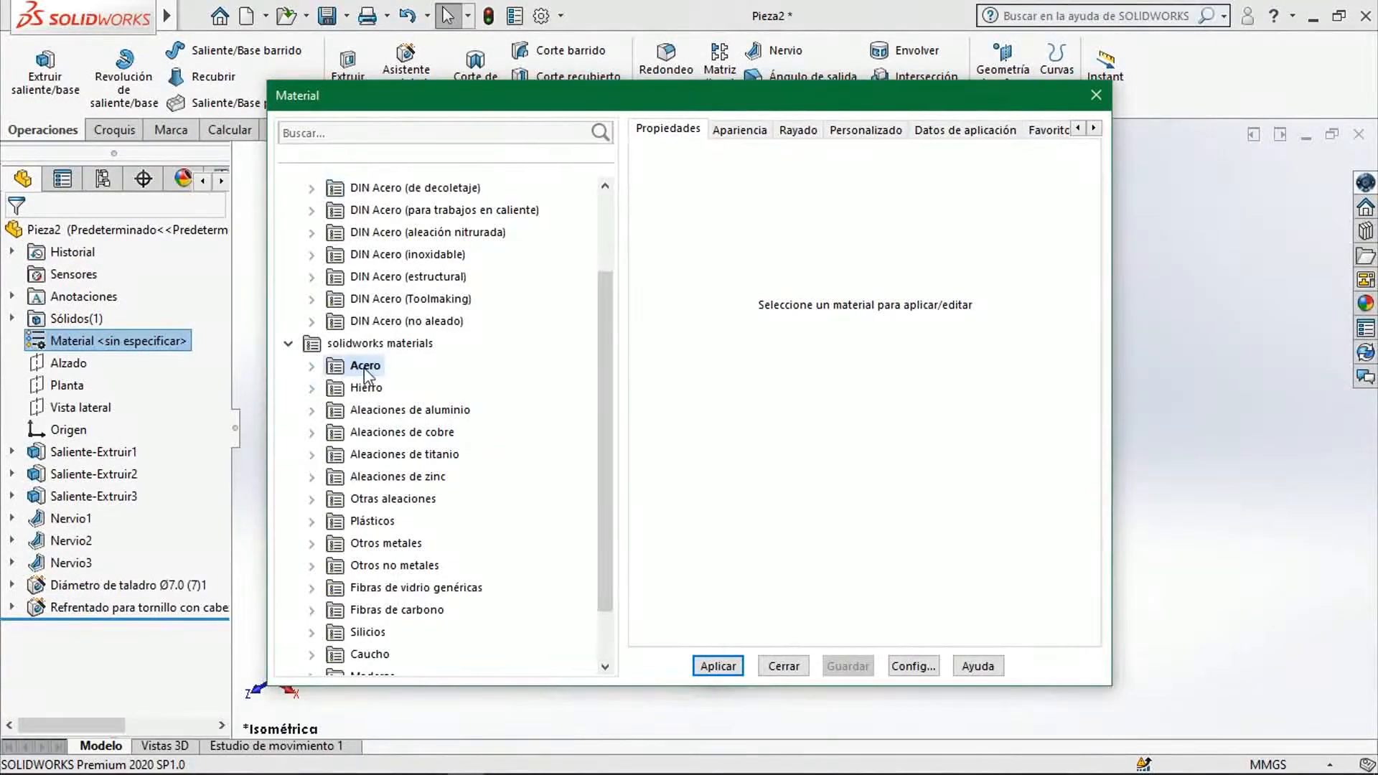
{"action": "left_click", "coordinate": [313, 367]}
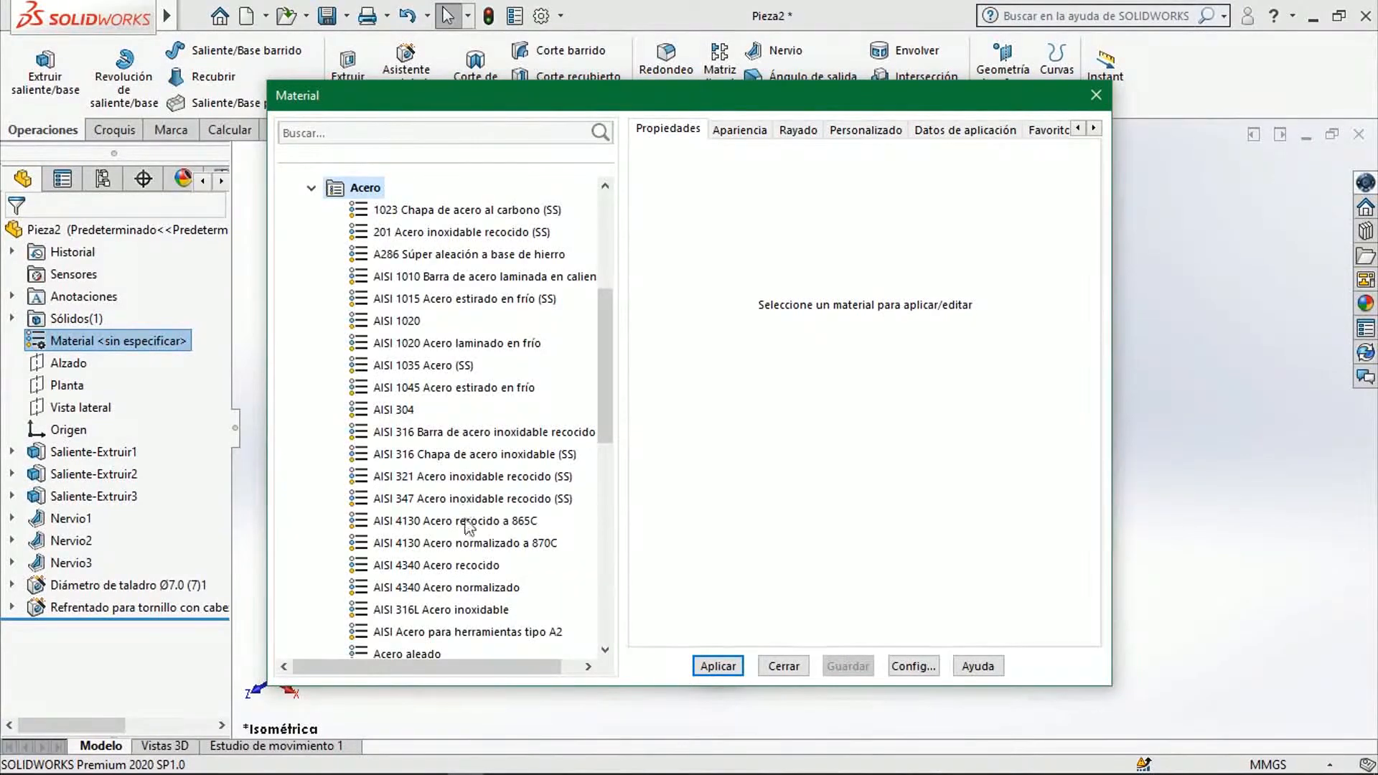
{"action": "left_click", "coordinate": [468, 589]}
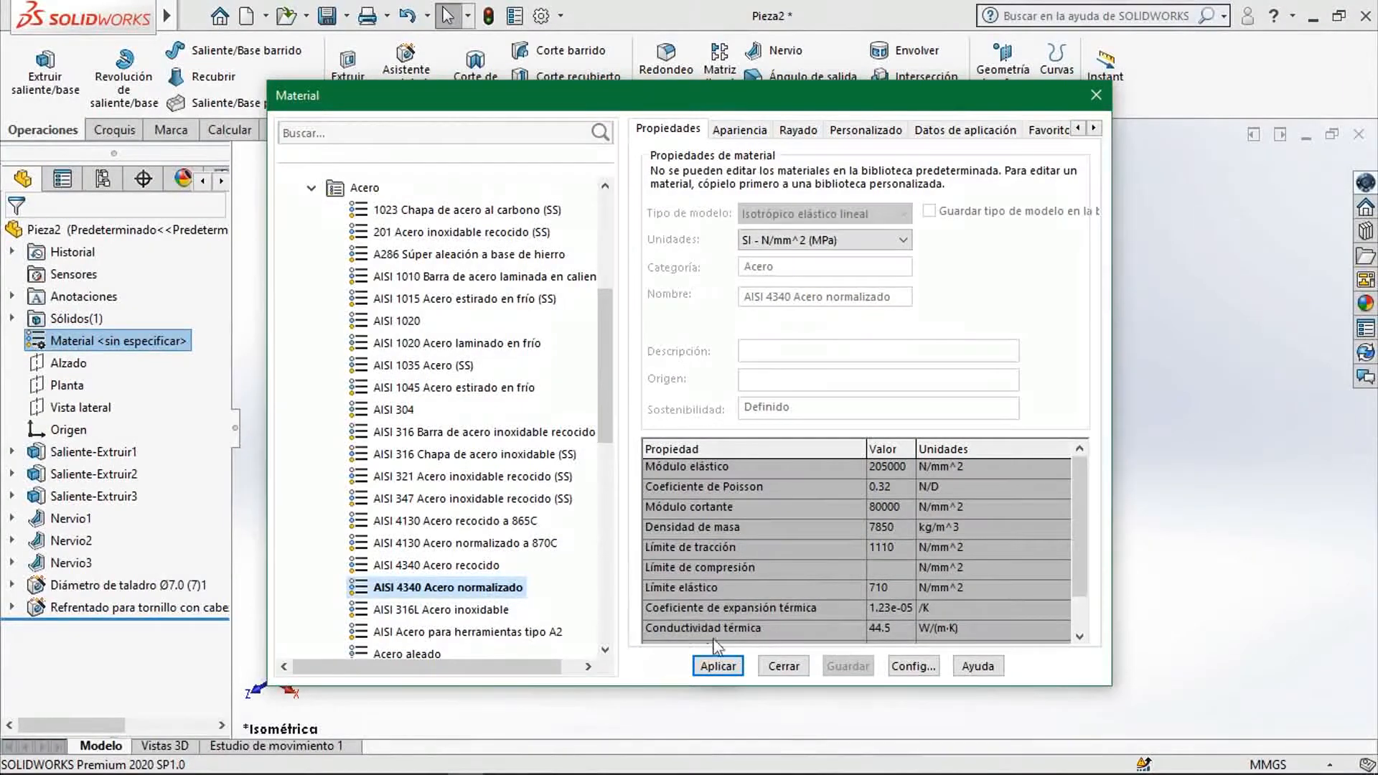
{"action": "left_click", "coordinate": [731, 668]}
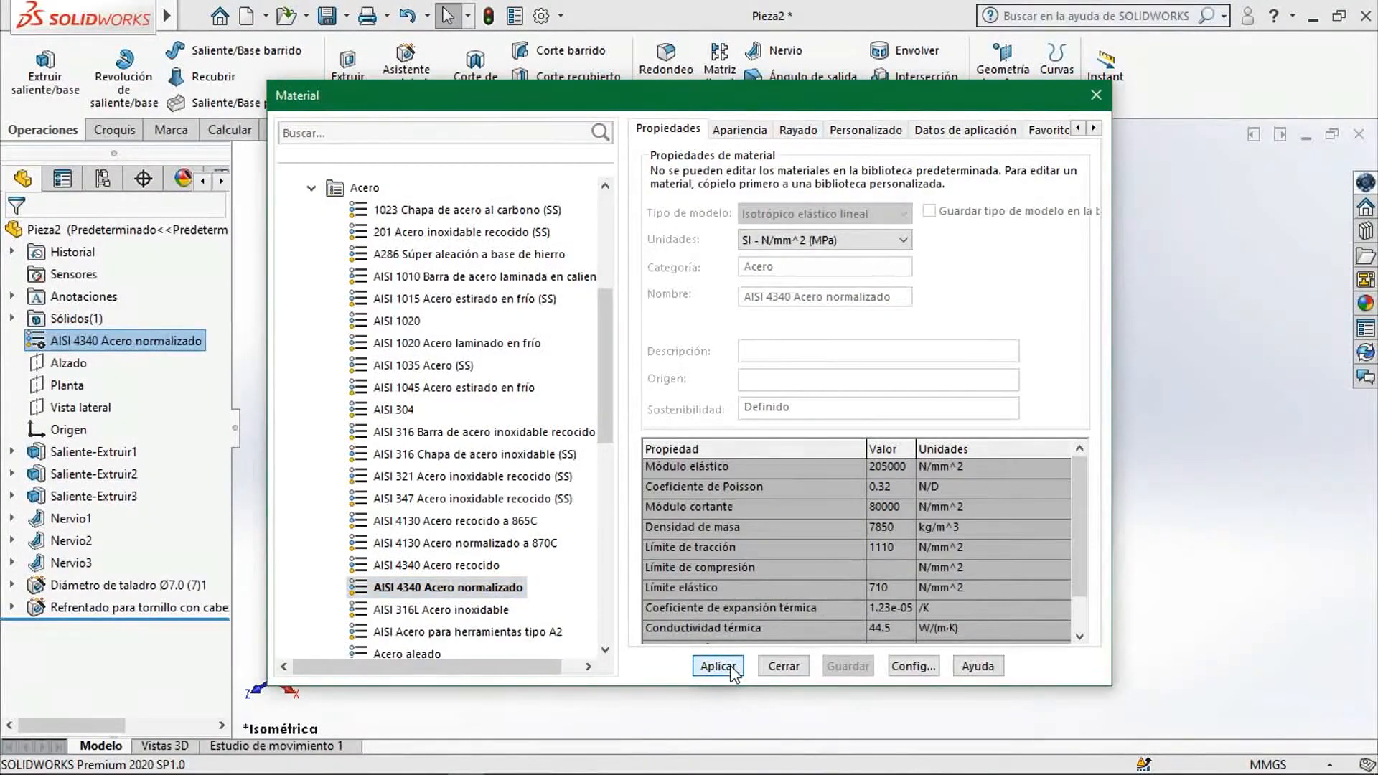
{"action": "left_click", "coordinate": [797, 674]}
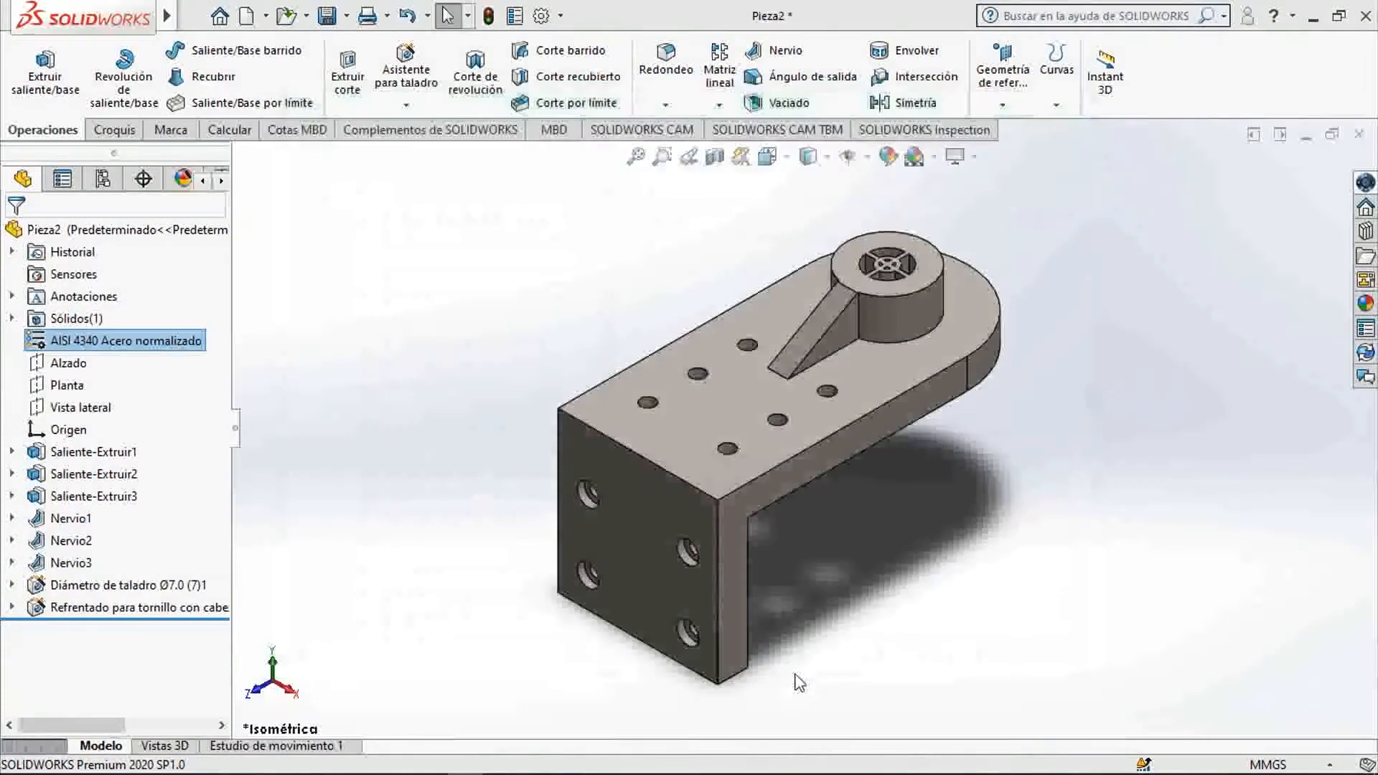
{"action": "scroll", "coordinate": [790, 455], "scroll_direction": "down", "scroll_amount": 5}
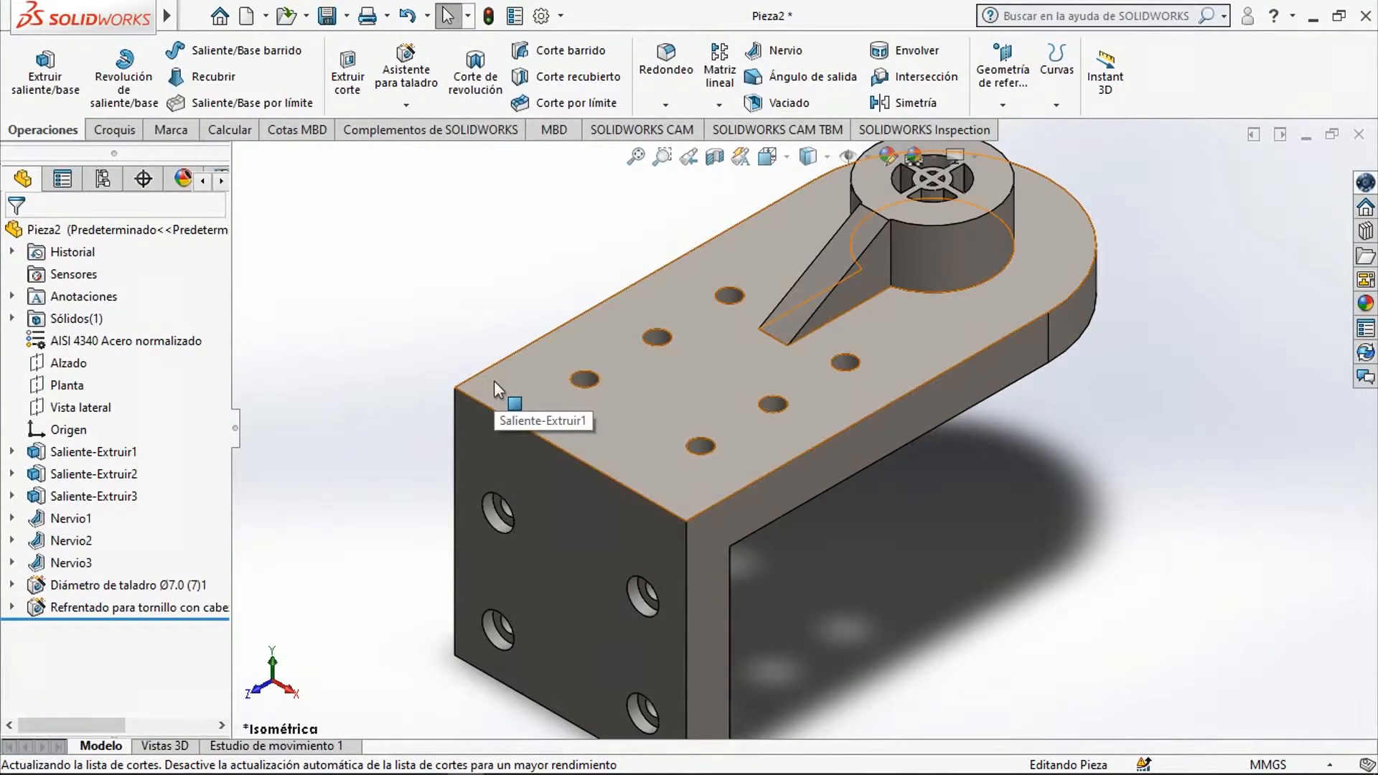
Save the part as Práctica-Nervios.SLDPRT in the Escritorio folder.
{"action": "mouse_move", "coordinate": [170, 37]}
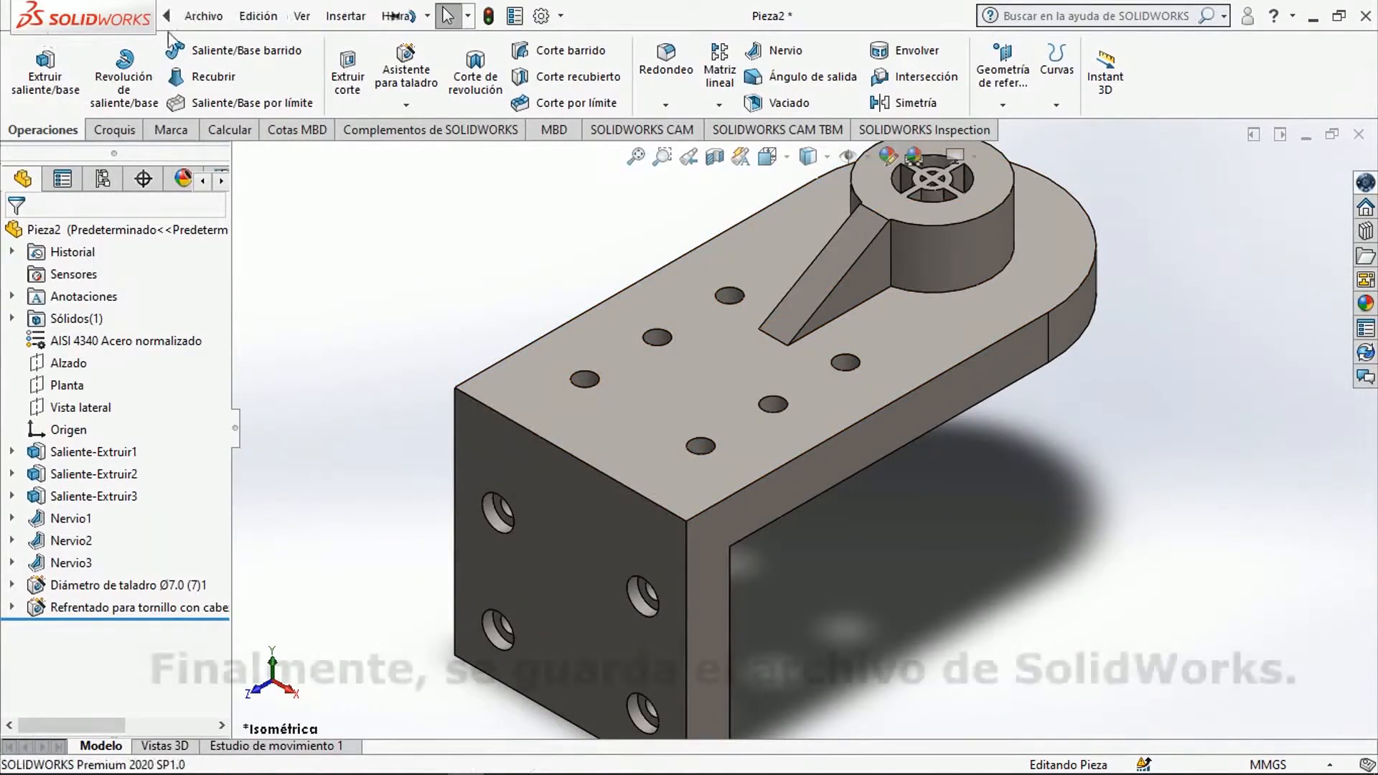
{"action": "left_click", "coordinate": [204, 16]}
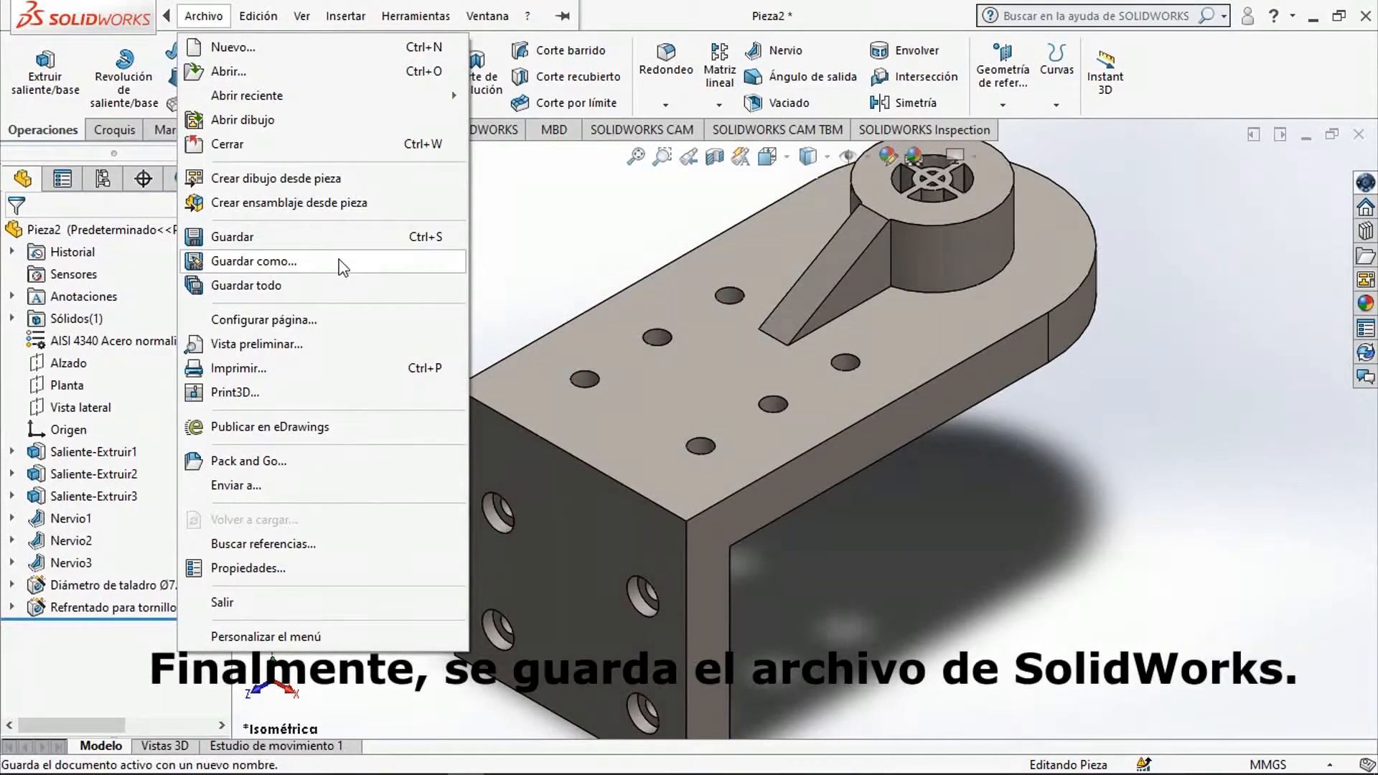
{"action": "left_click", "coordinate": [253, 261]}
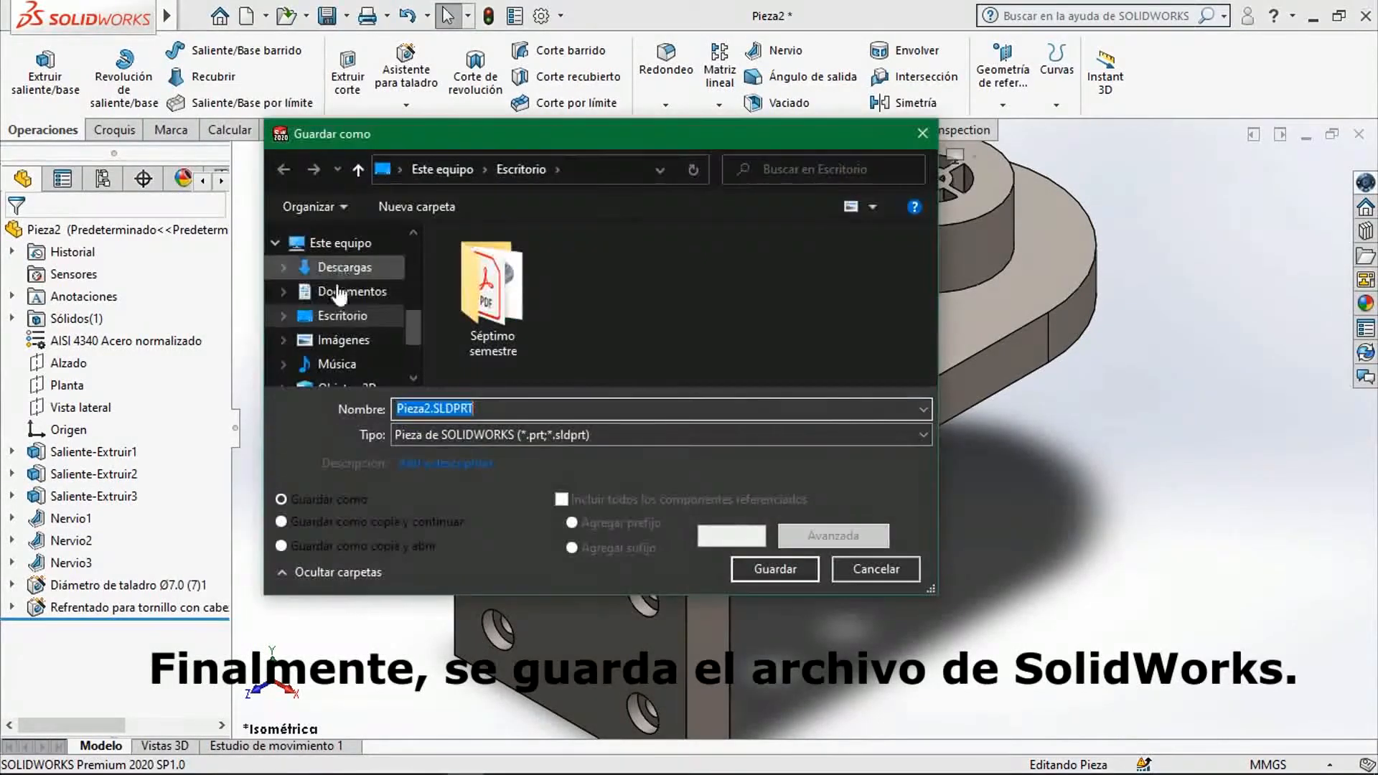
{"action": "left_click", "coordinate": [343, 317]}
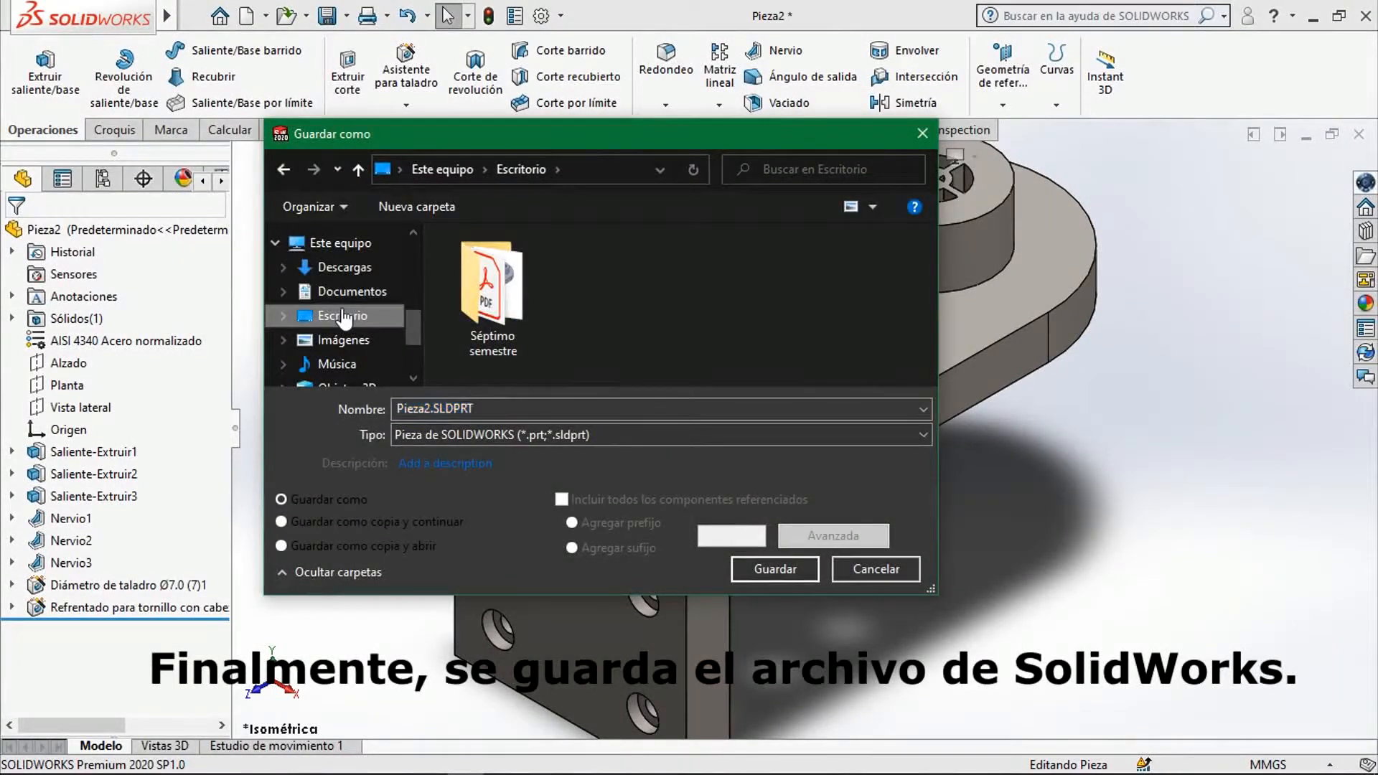
{"action": "left_click", "coordinate": [428, 415]}
{"action": "key", "text": "BackSpace"}
{"action": "key", "text": "BackSpace"}
{"action": "key", "text": "BackSpace"}
{"action": "type", "text": "Práctica-Nervios"}
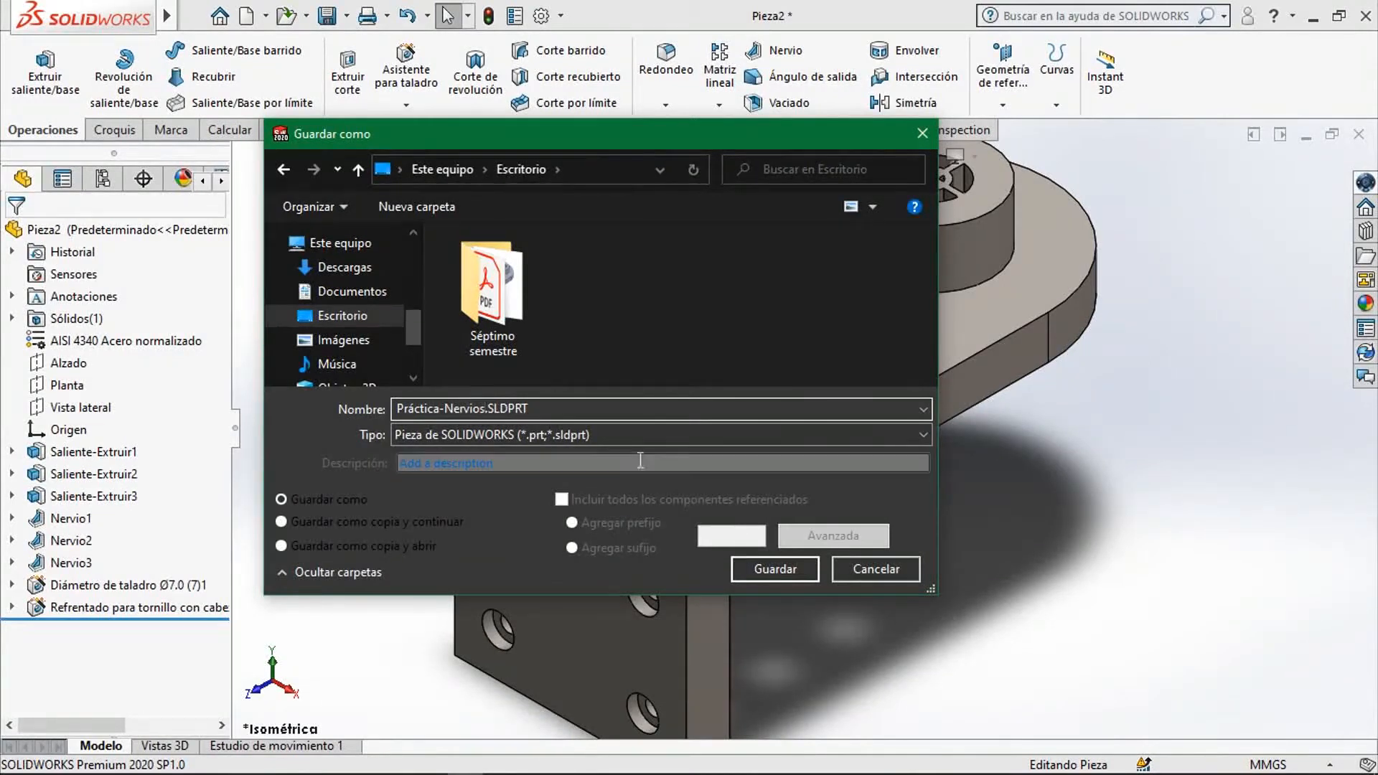
{"action": "left_click", "coordinate": [765, 572]}
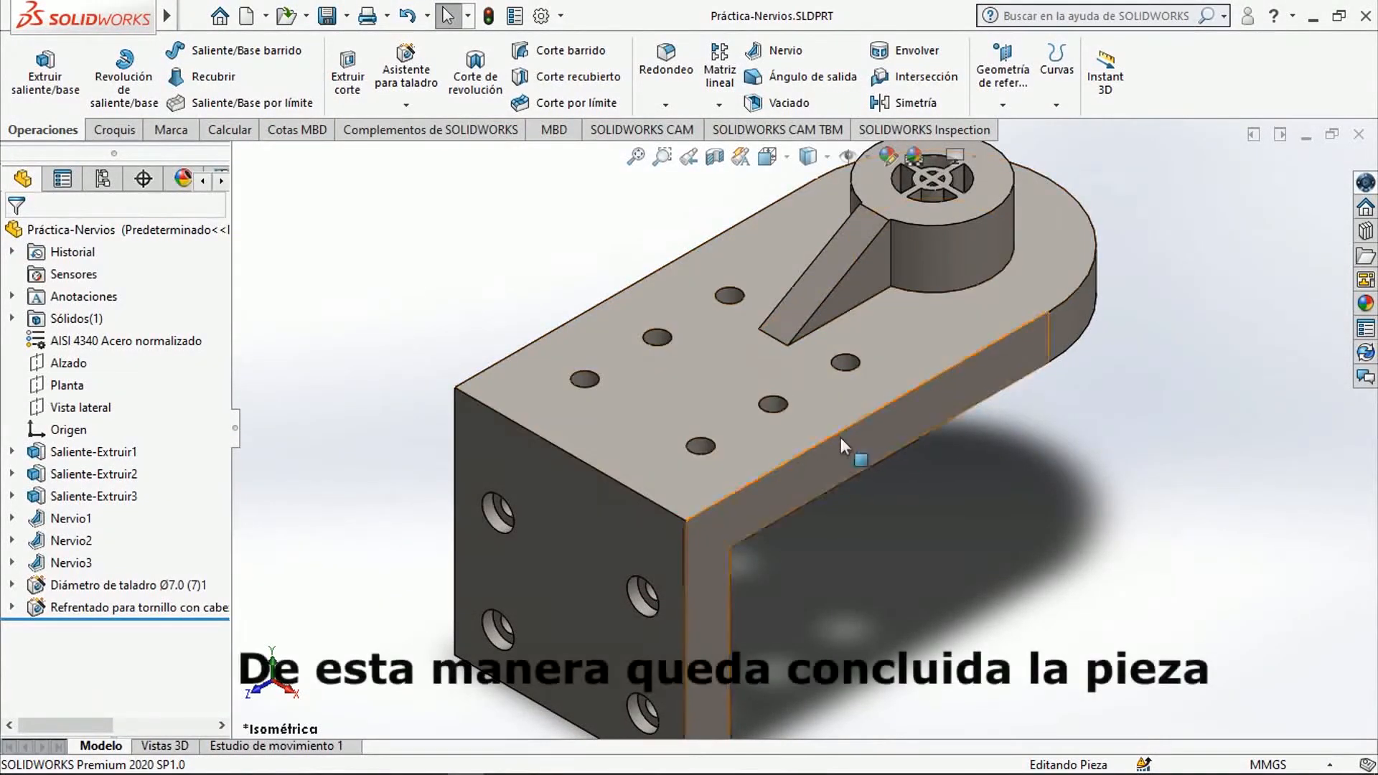
Review the finished bracket in the front, back, left, right, bottom and top views, and return to the isometric view.
{"action": "scroll", "coordinate": [842, 437], "scroll_direction": "up", "scroll_amount": 3}
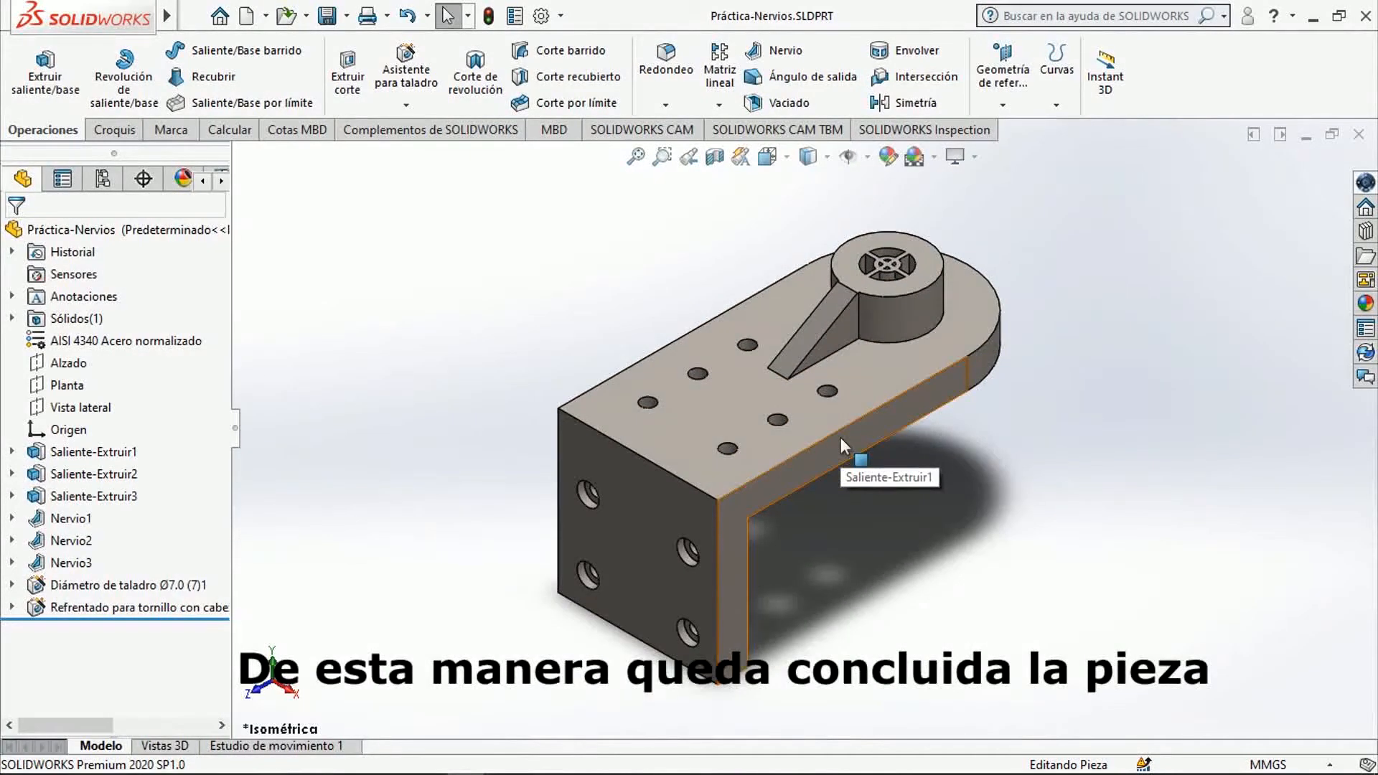
{"action": "key", "text": "ctrl+1"}
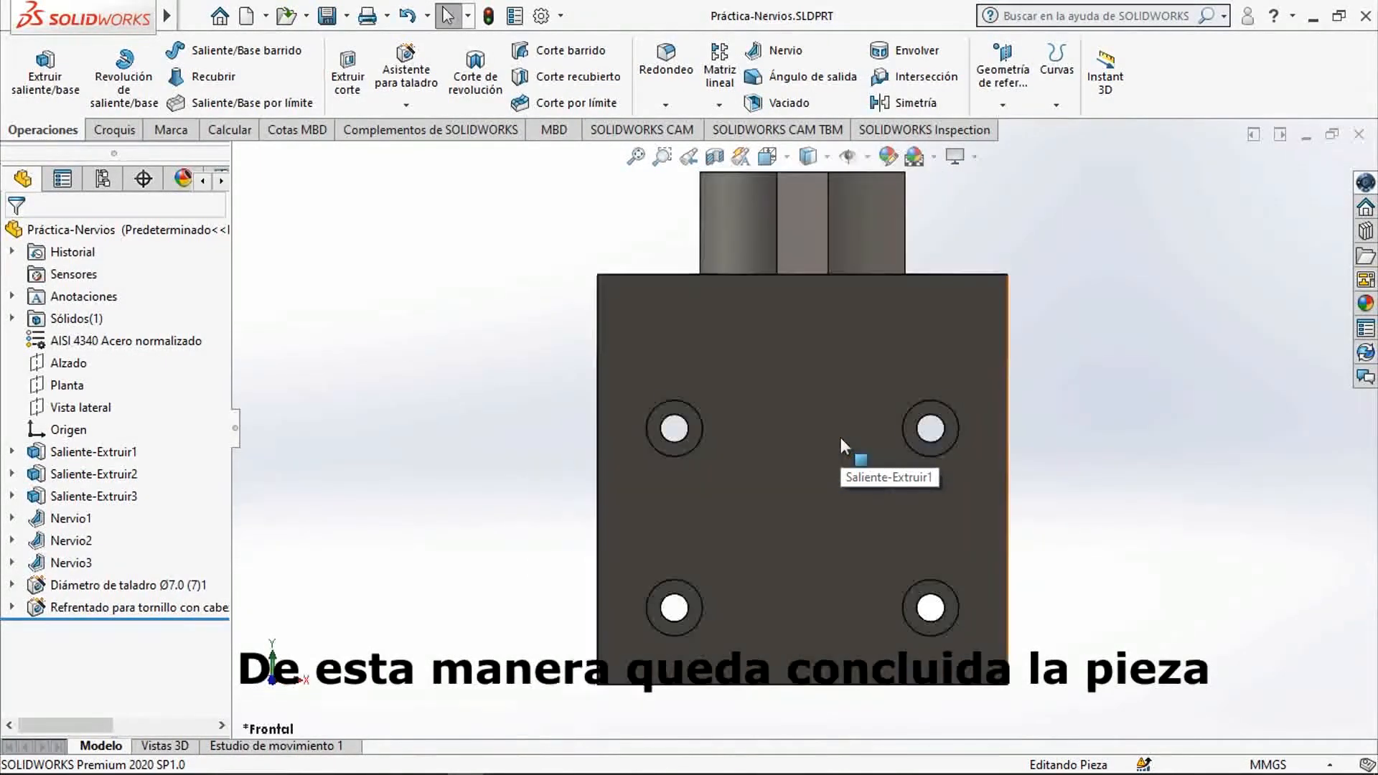
{"action": "key", "text": "ctrl+2"}
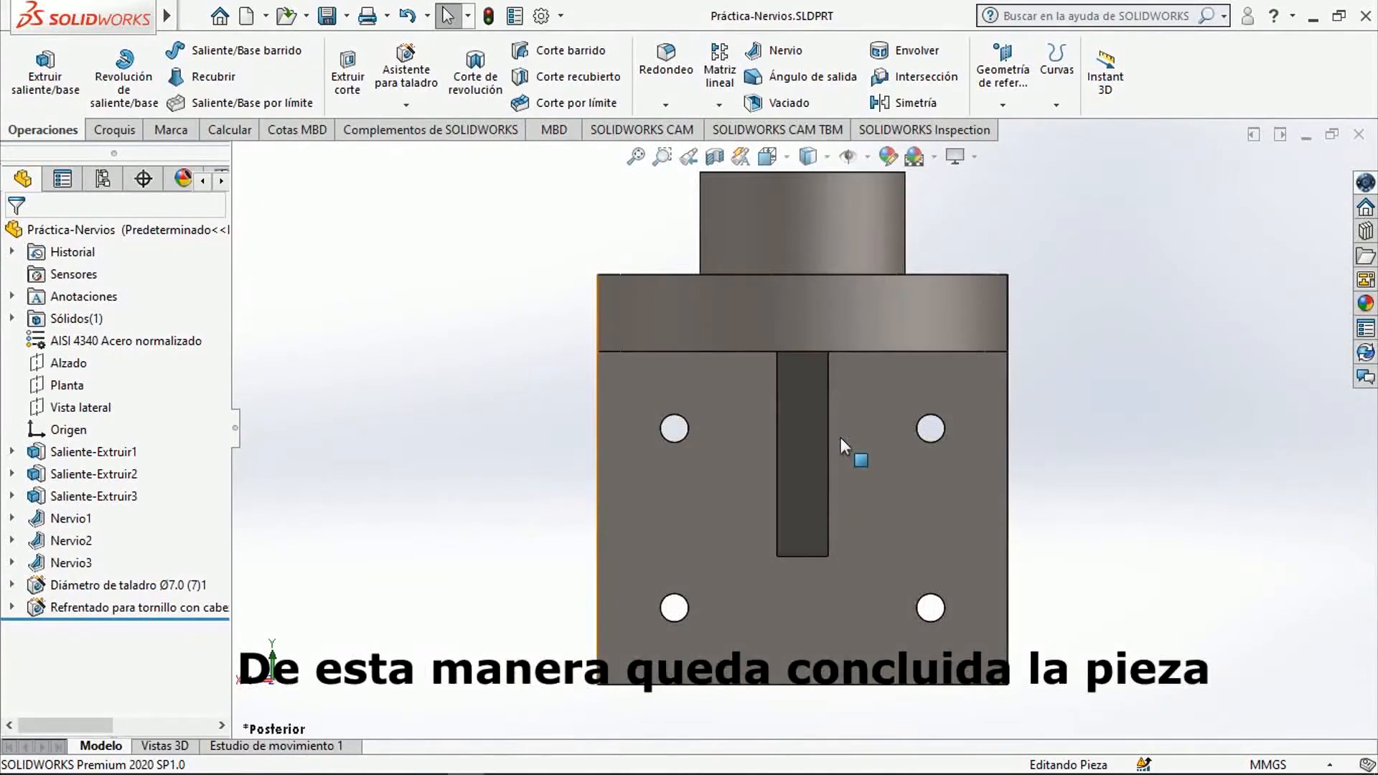
{"action": "key", "text": "ctrl+3"}
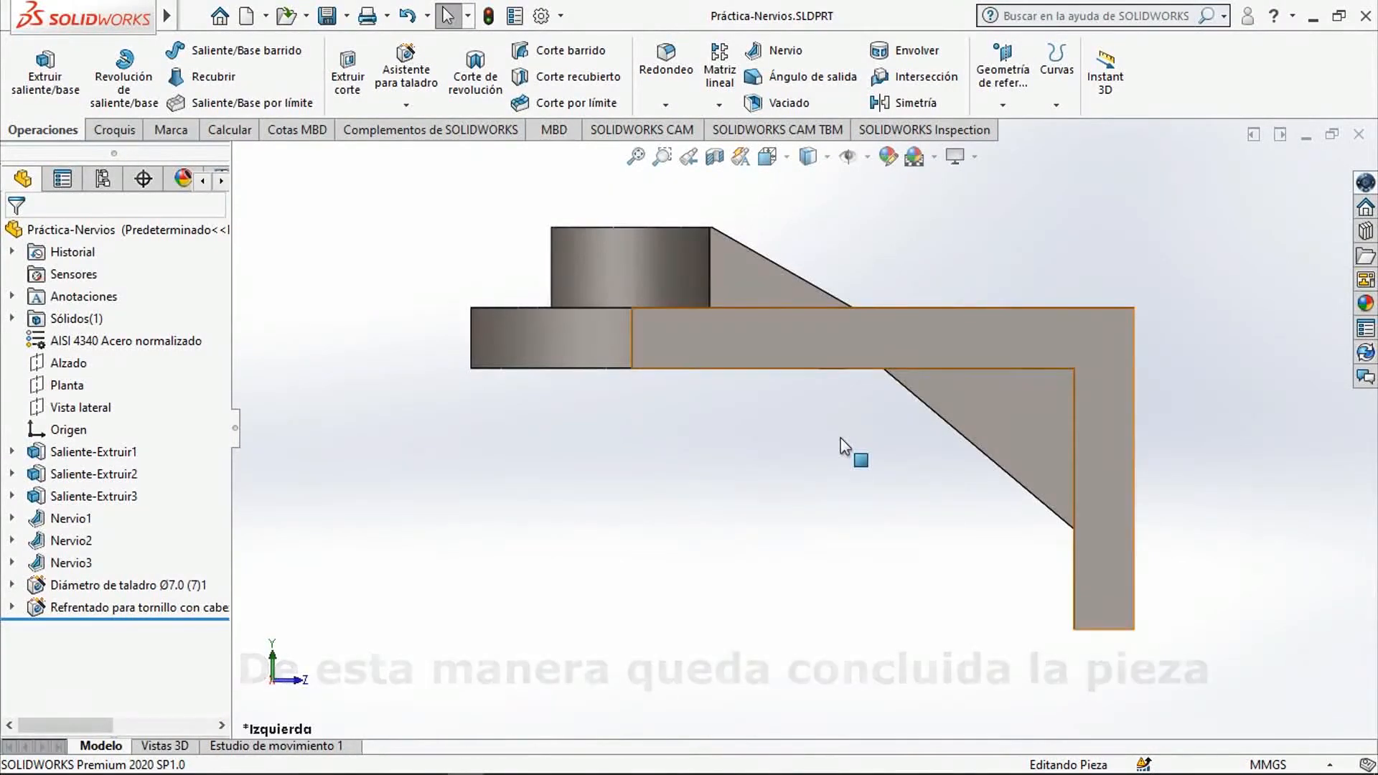
{"action": "key", "text": "ctrl+4"}
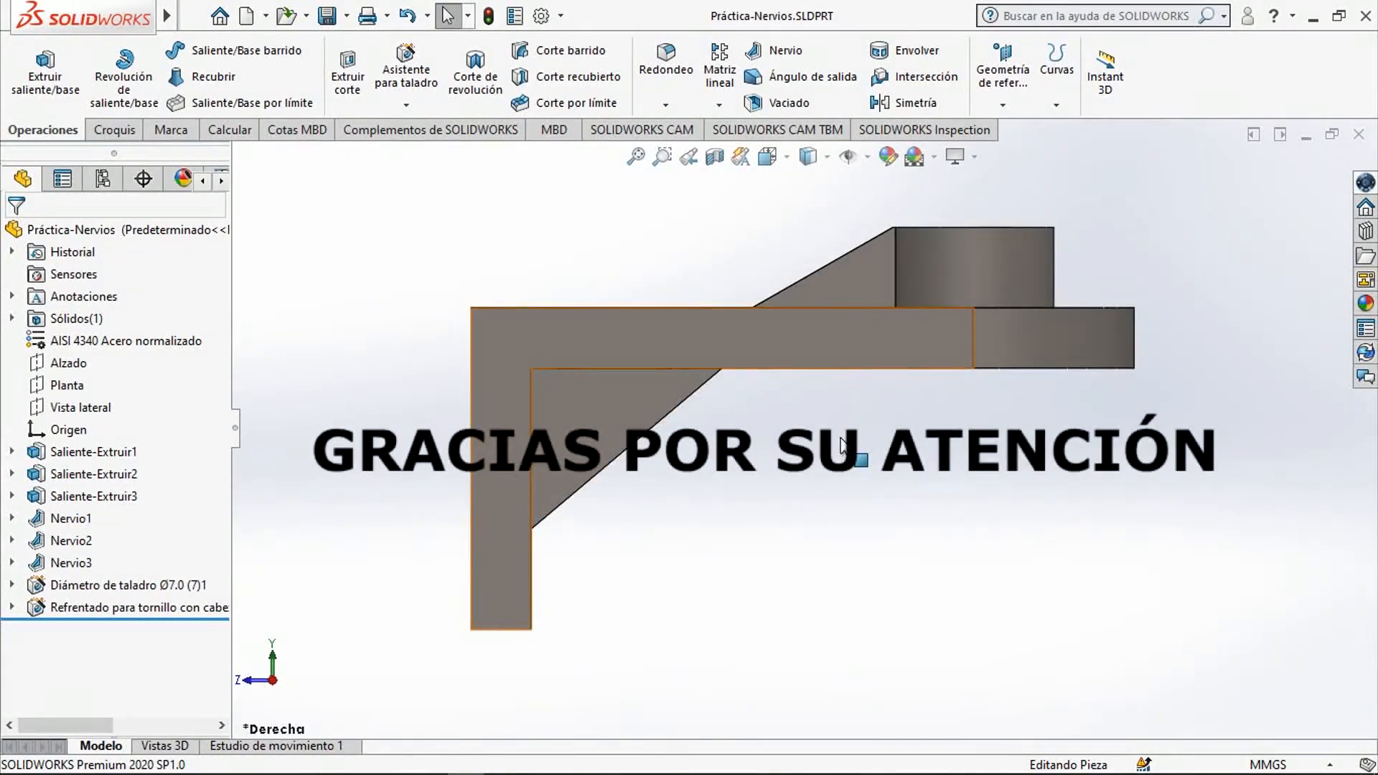
{"action": "key", "text": "ctrl+6"}
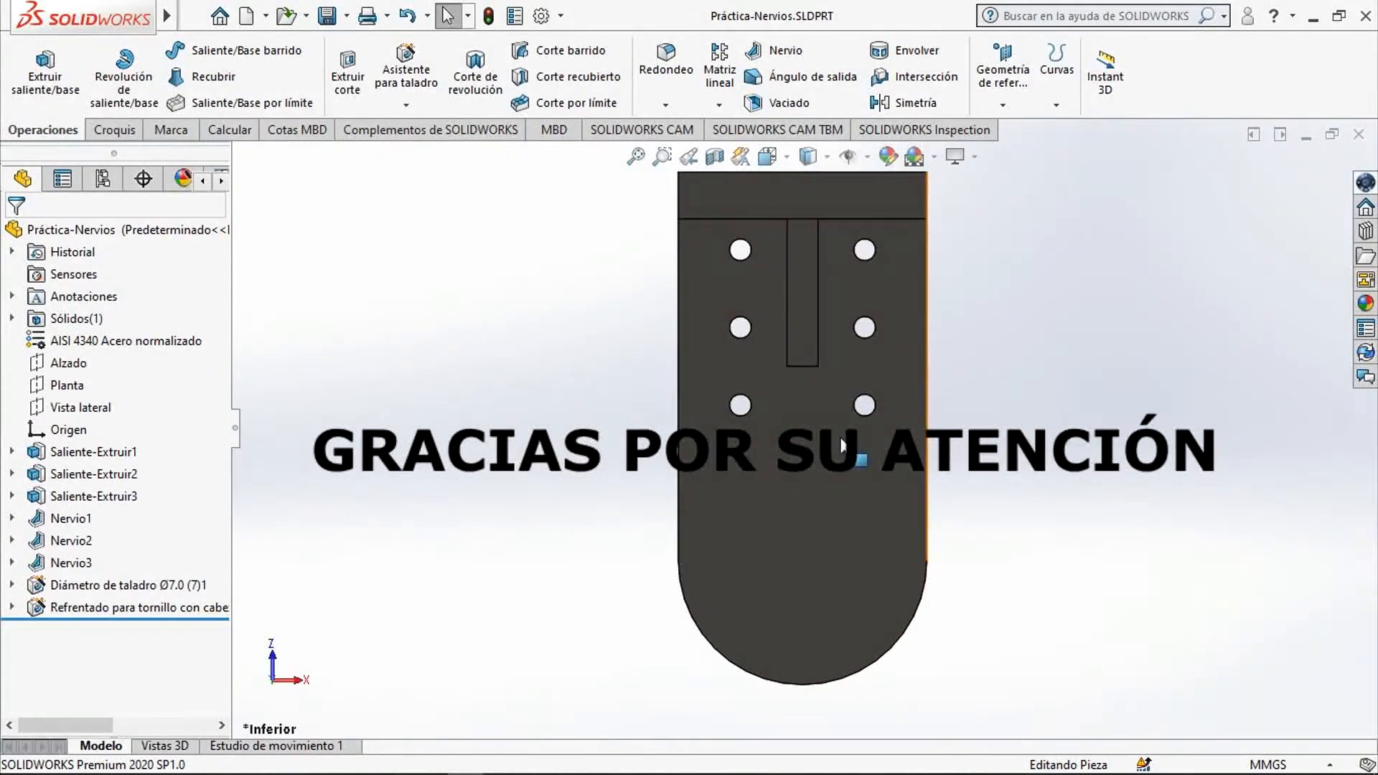
{"action": "key", "text": "ctrl+7"}
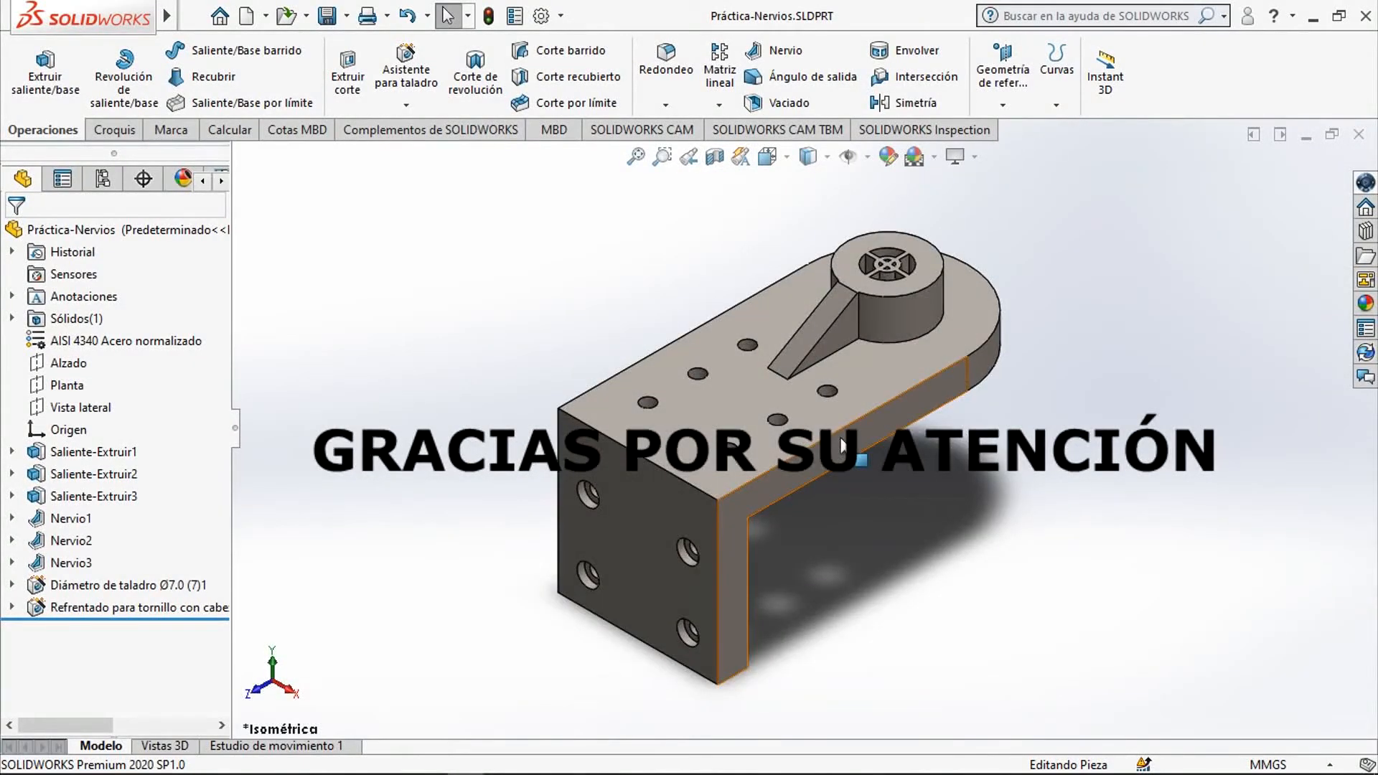
{"action": "key", "text": "ctrl+5"}
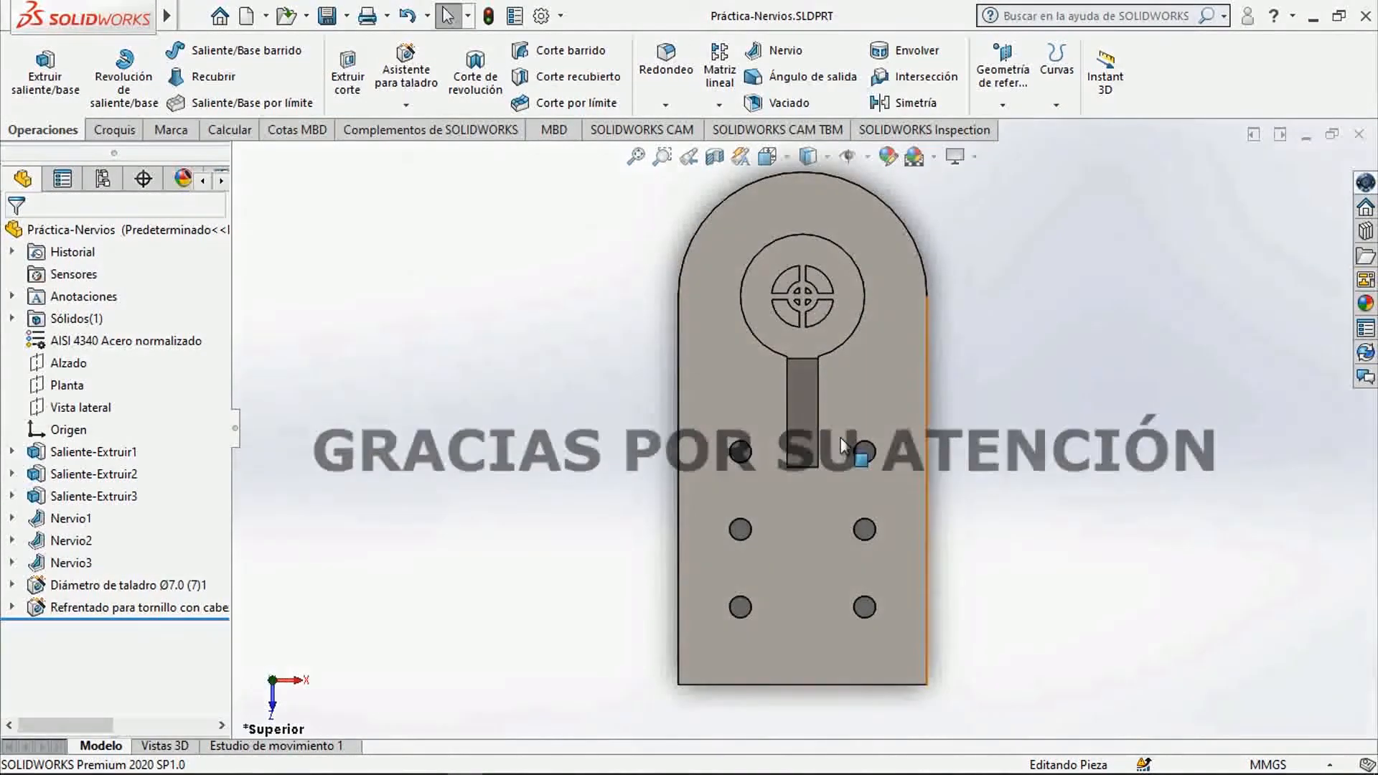
{"action": "key", "text": "ctrl+7"}
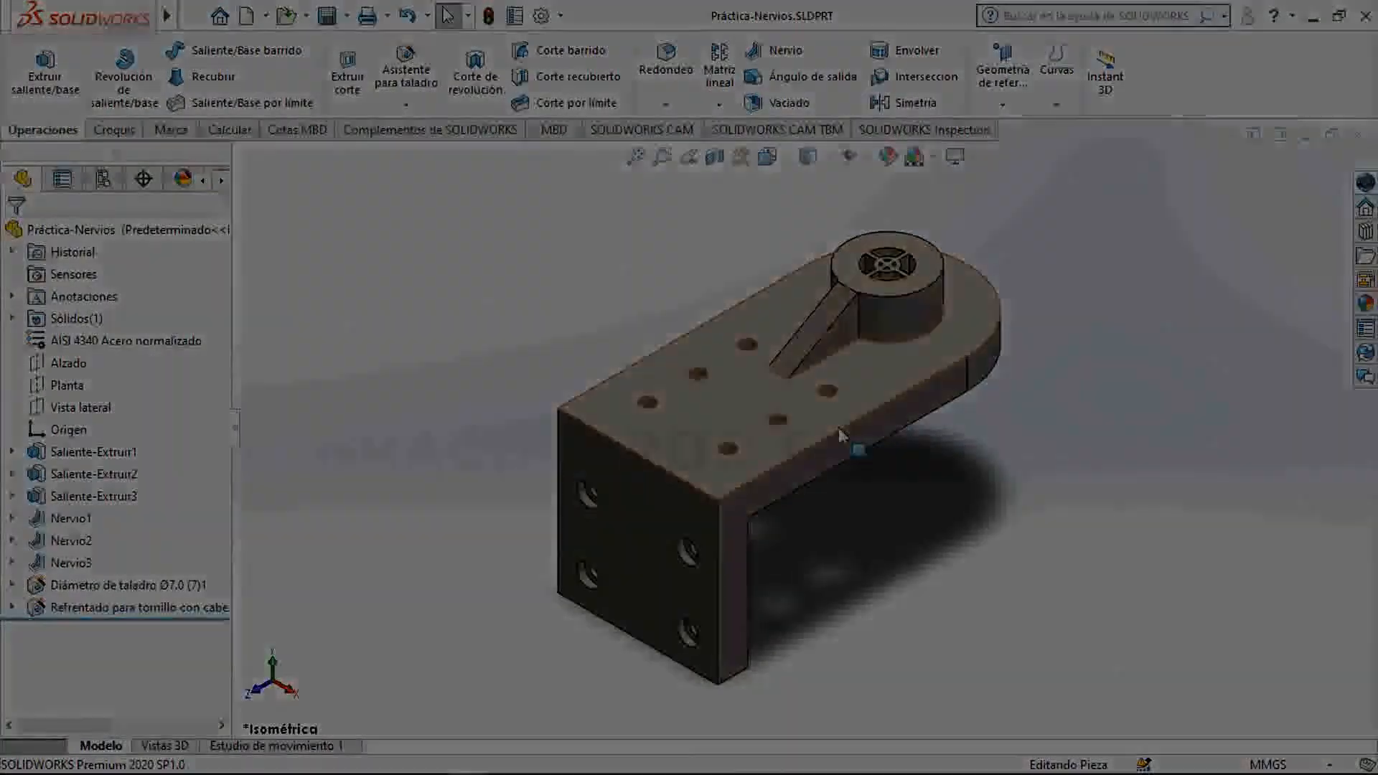